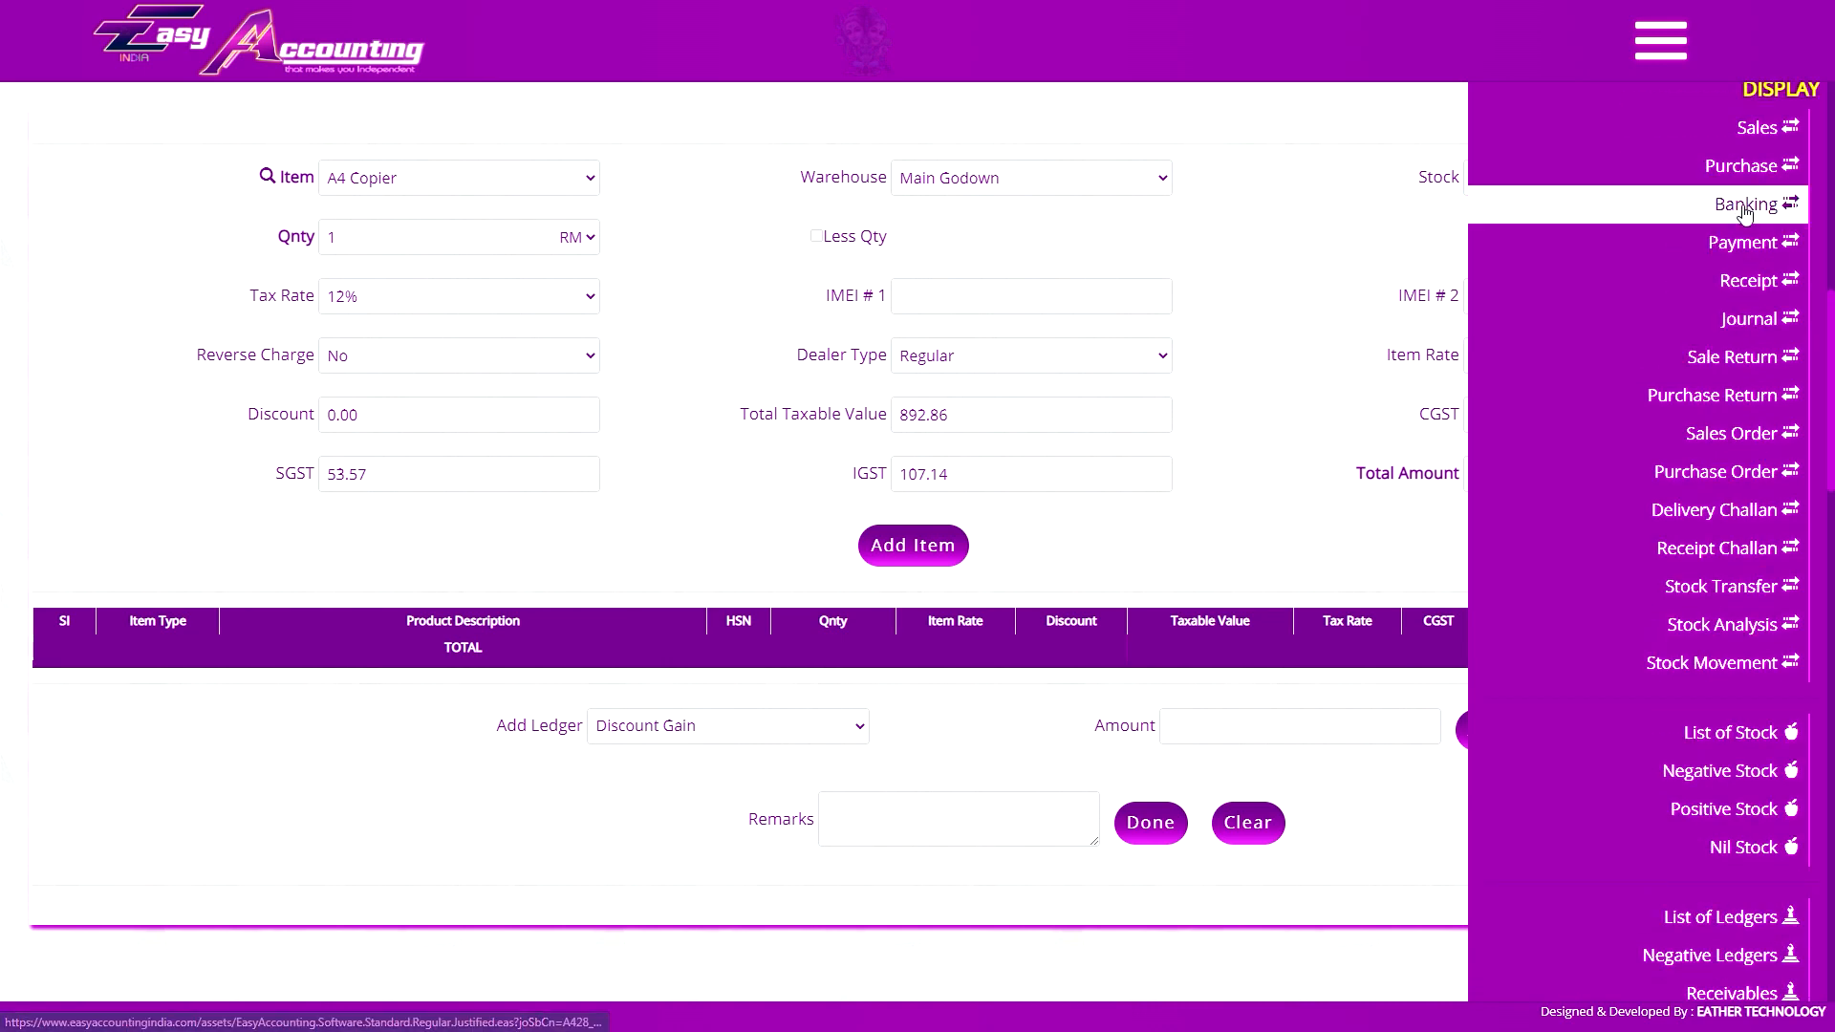
- Close the navigation menu and show the purchase entry form from its beginning
scroll(1721, 506, up, 10)
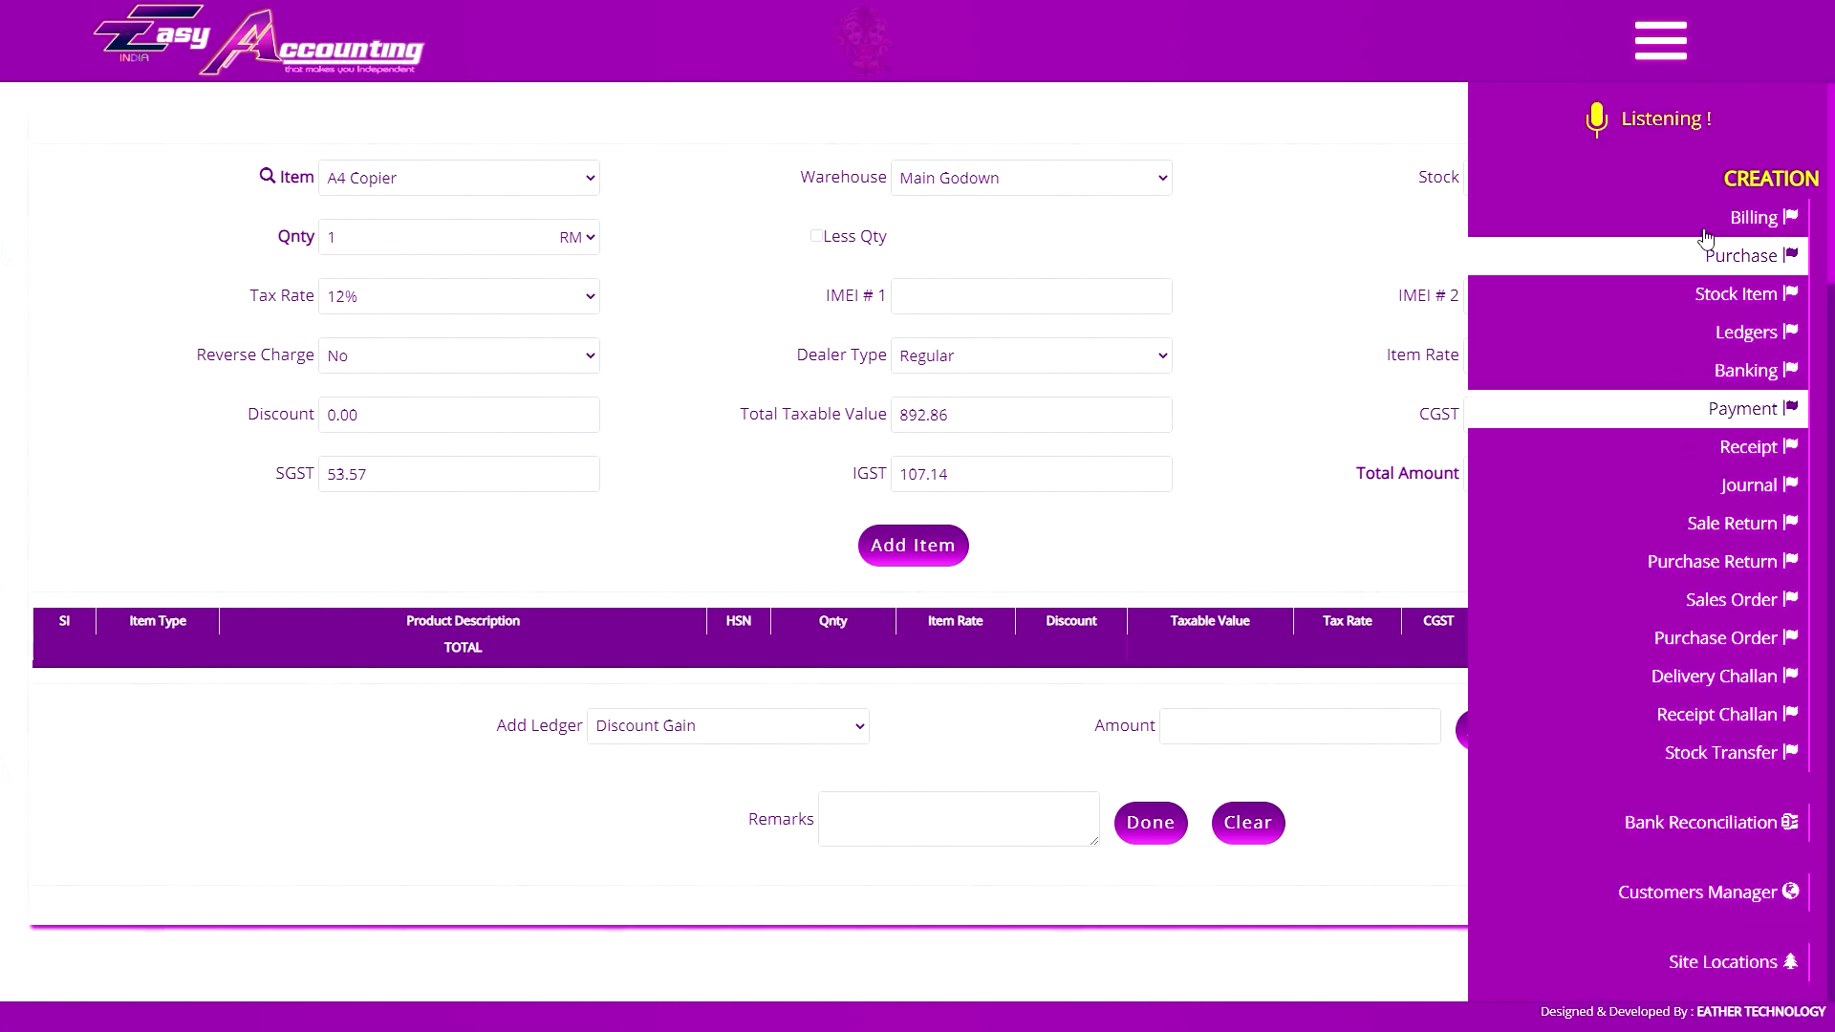
click(1659, 48)
scroll(1349, 323, up, 8)
click(1646, 52)
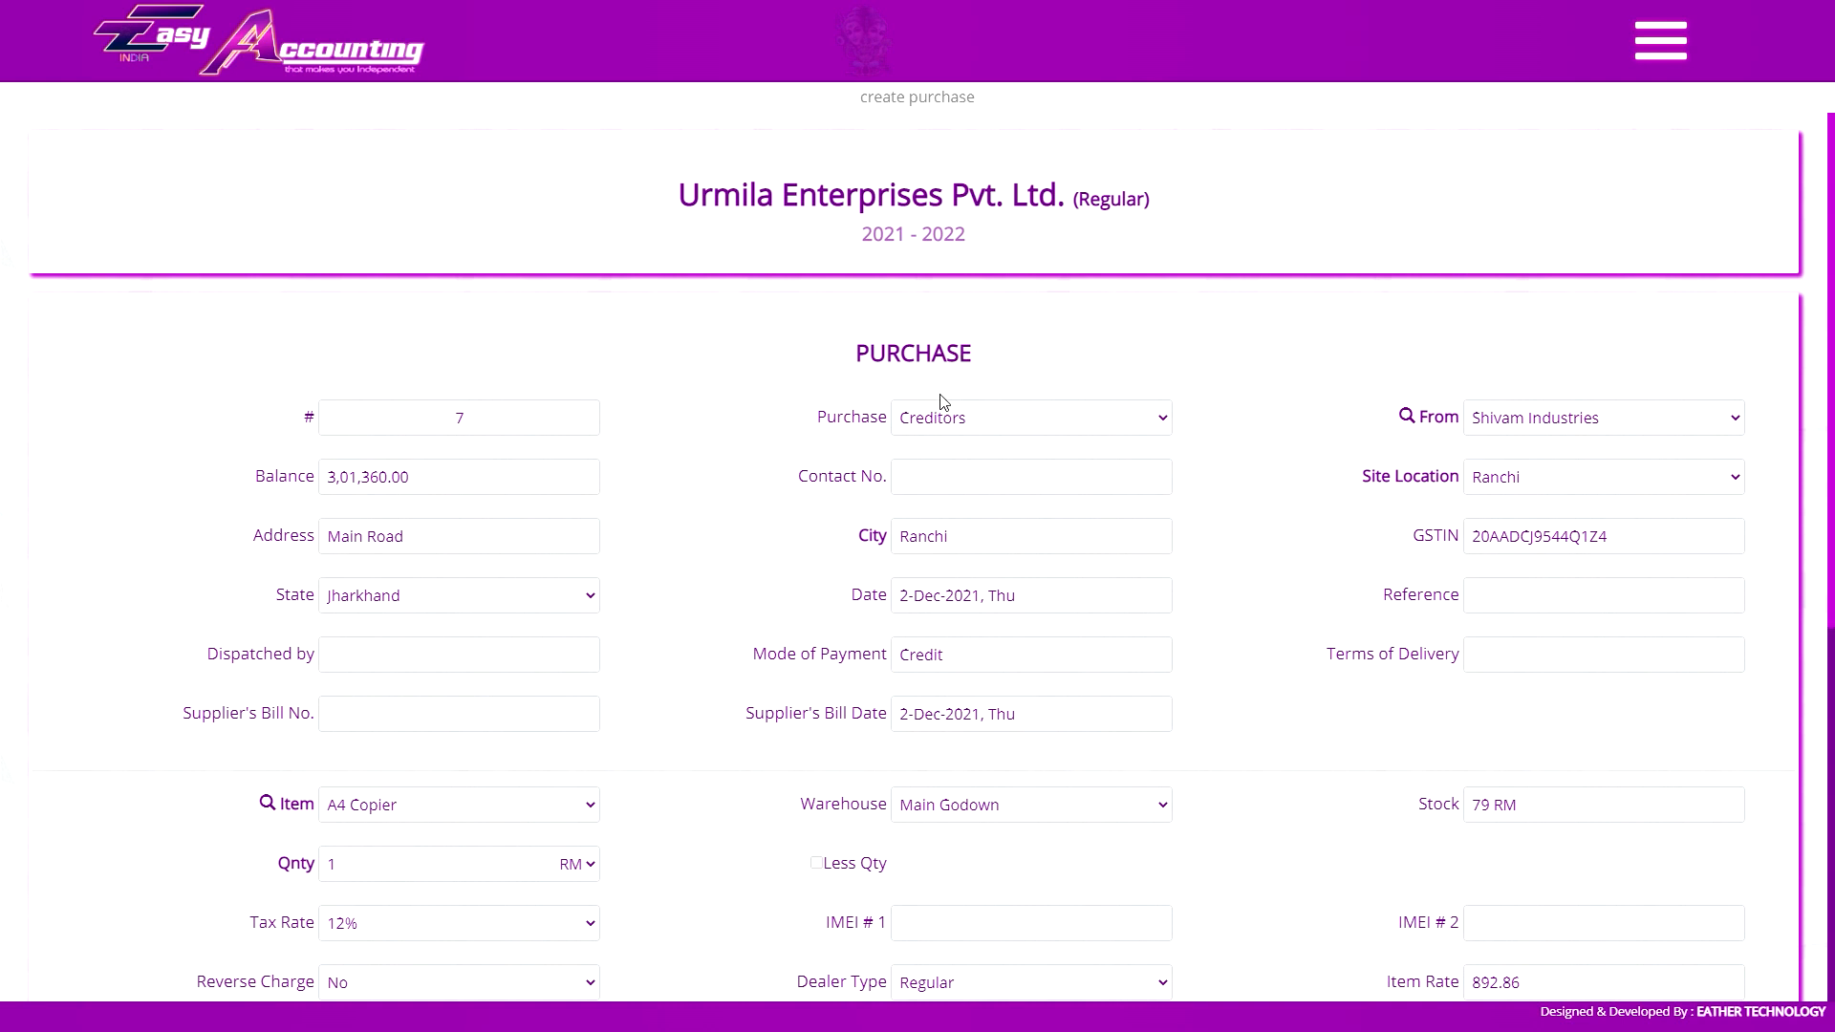
- Try the Bank purchase type and switch the purchase to Cash
click(965, 421)
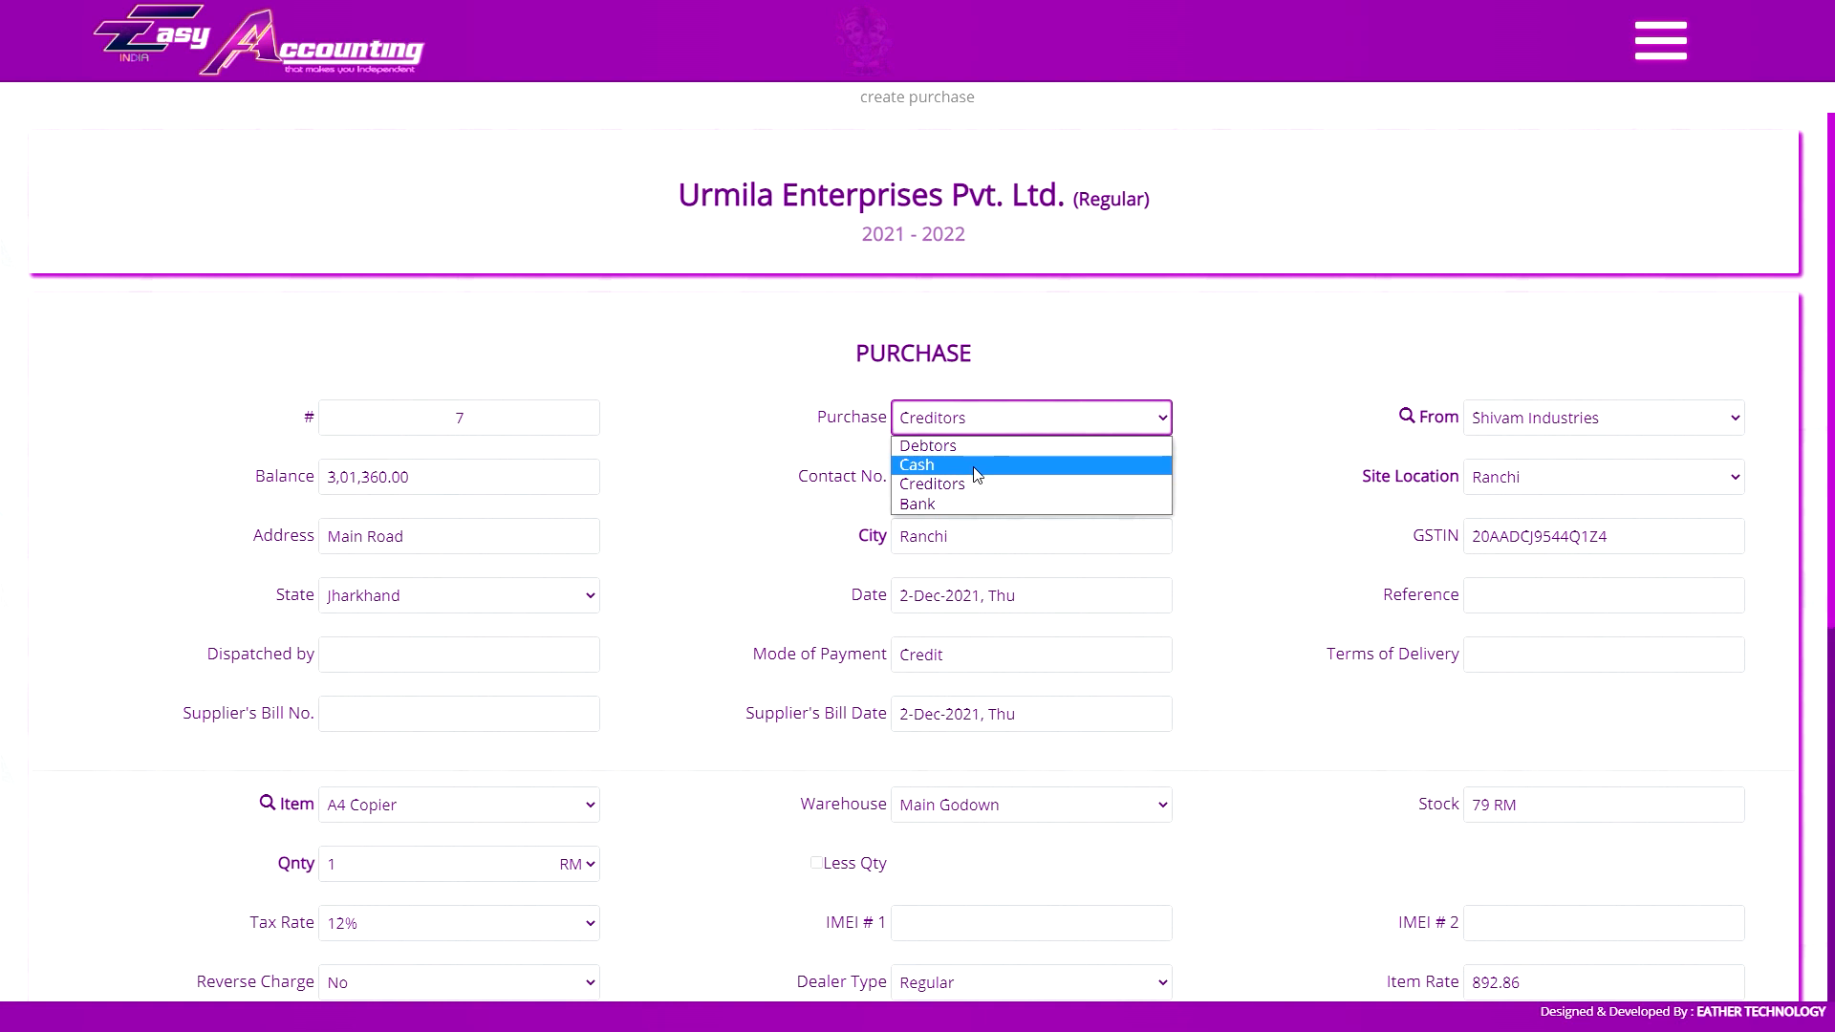
click(963, 503)
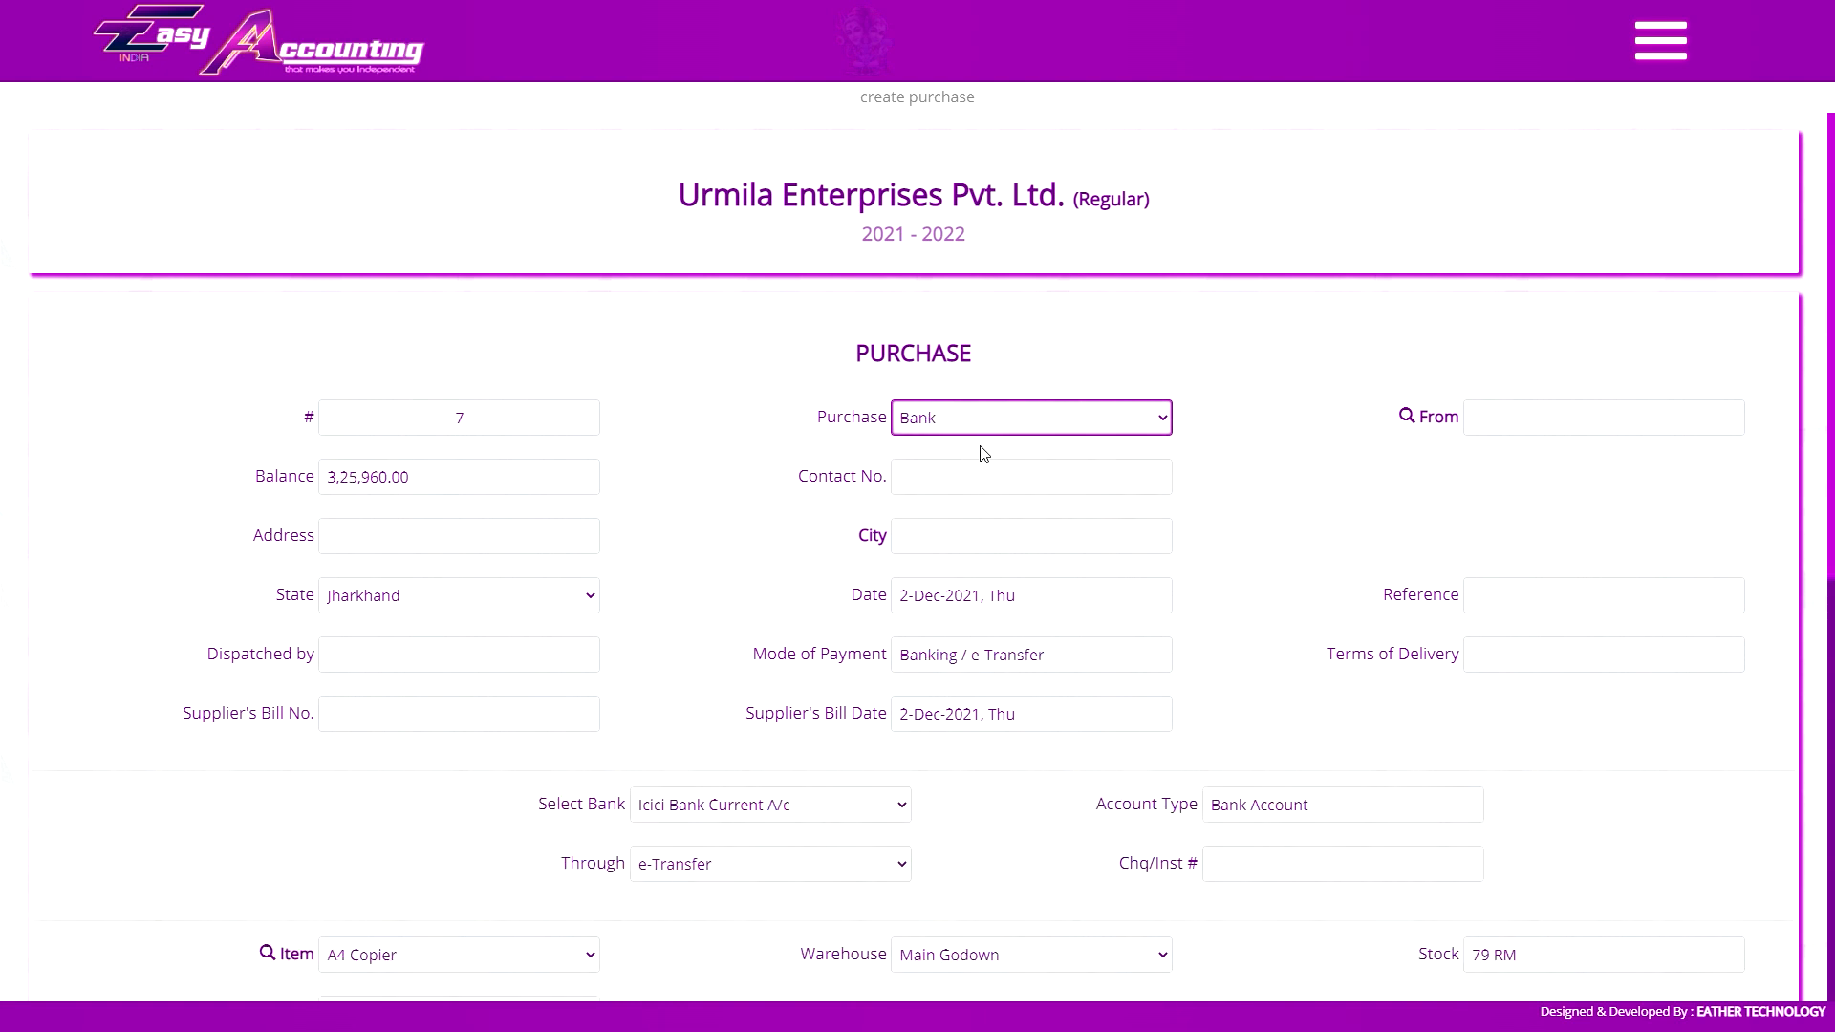
click(983, 419)
click(955, 459)
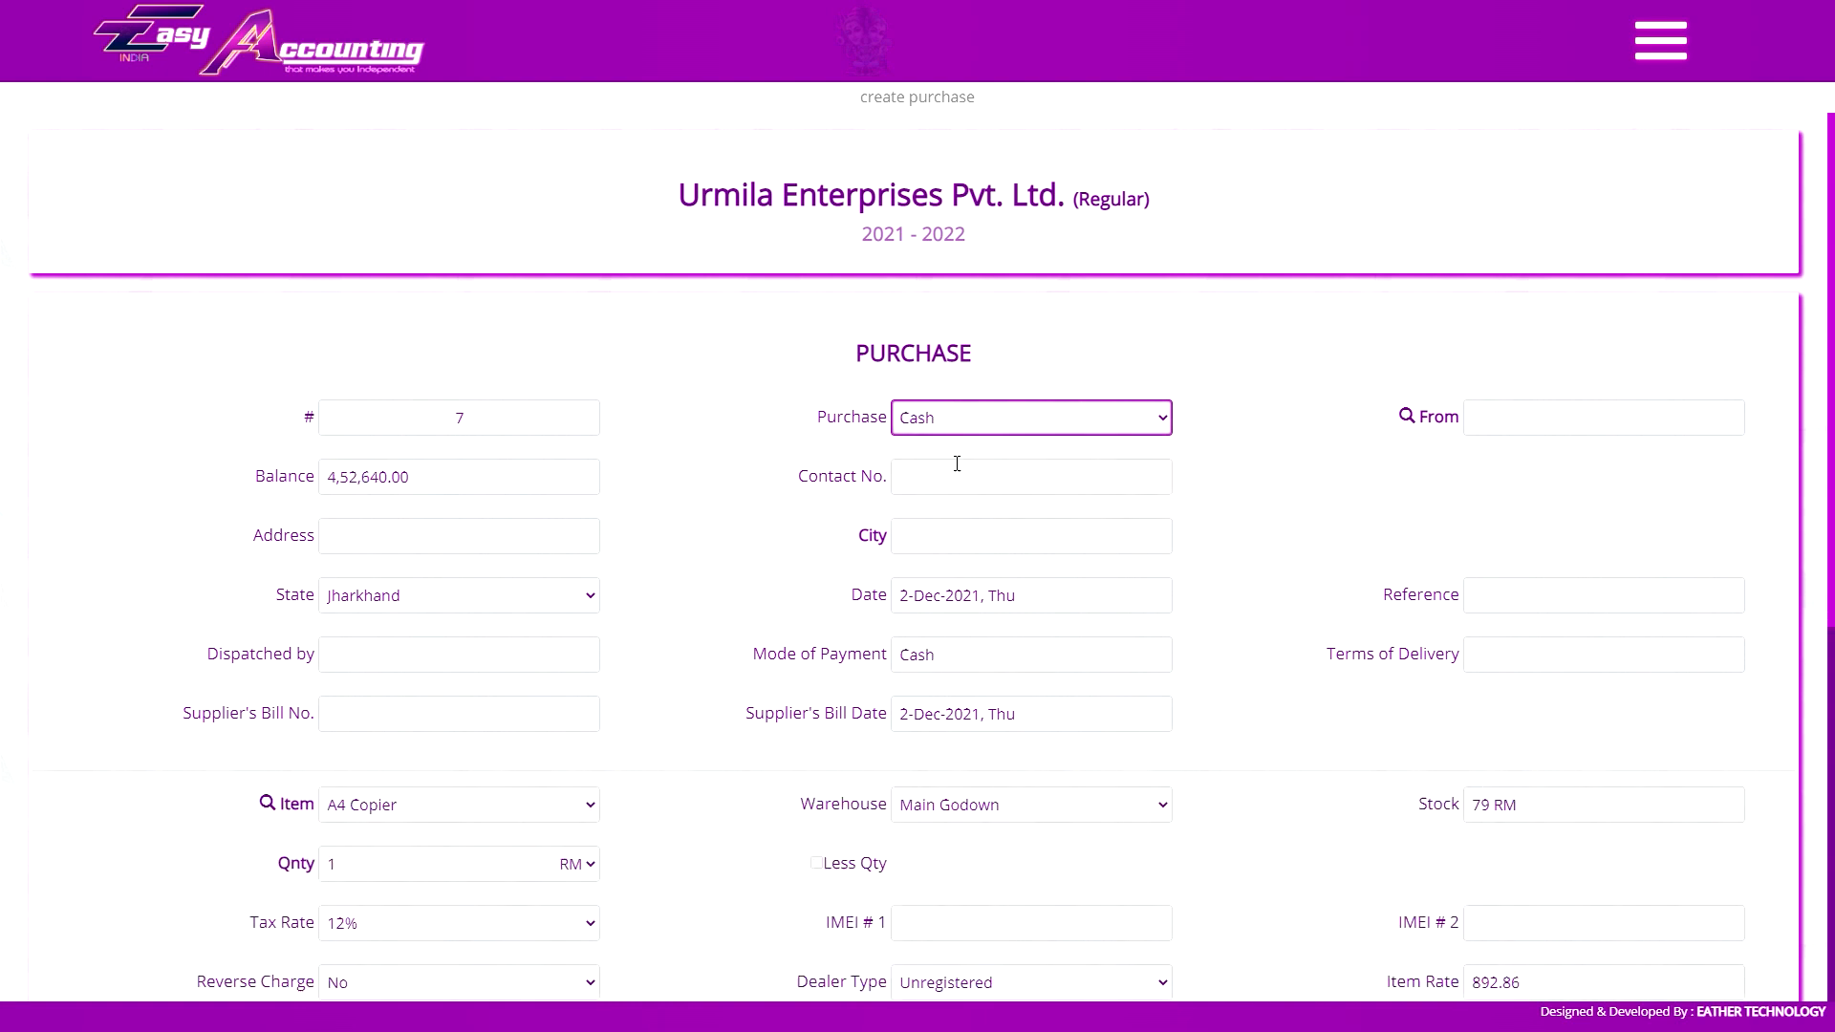
- Examine the supplier, contact number, address, city and state fields of the cash purchase
click(1529, 429)
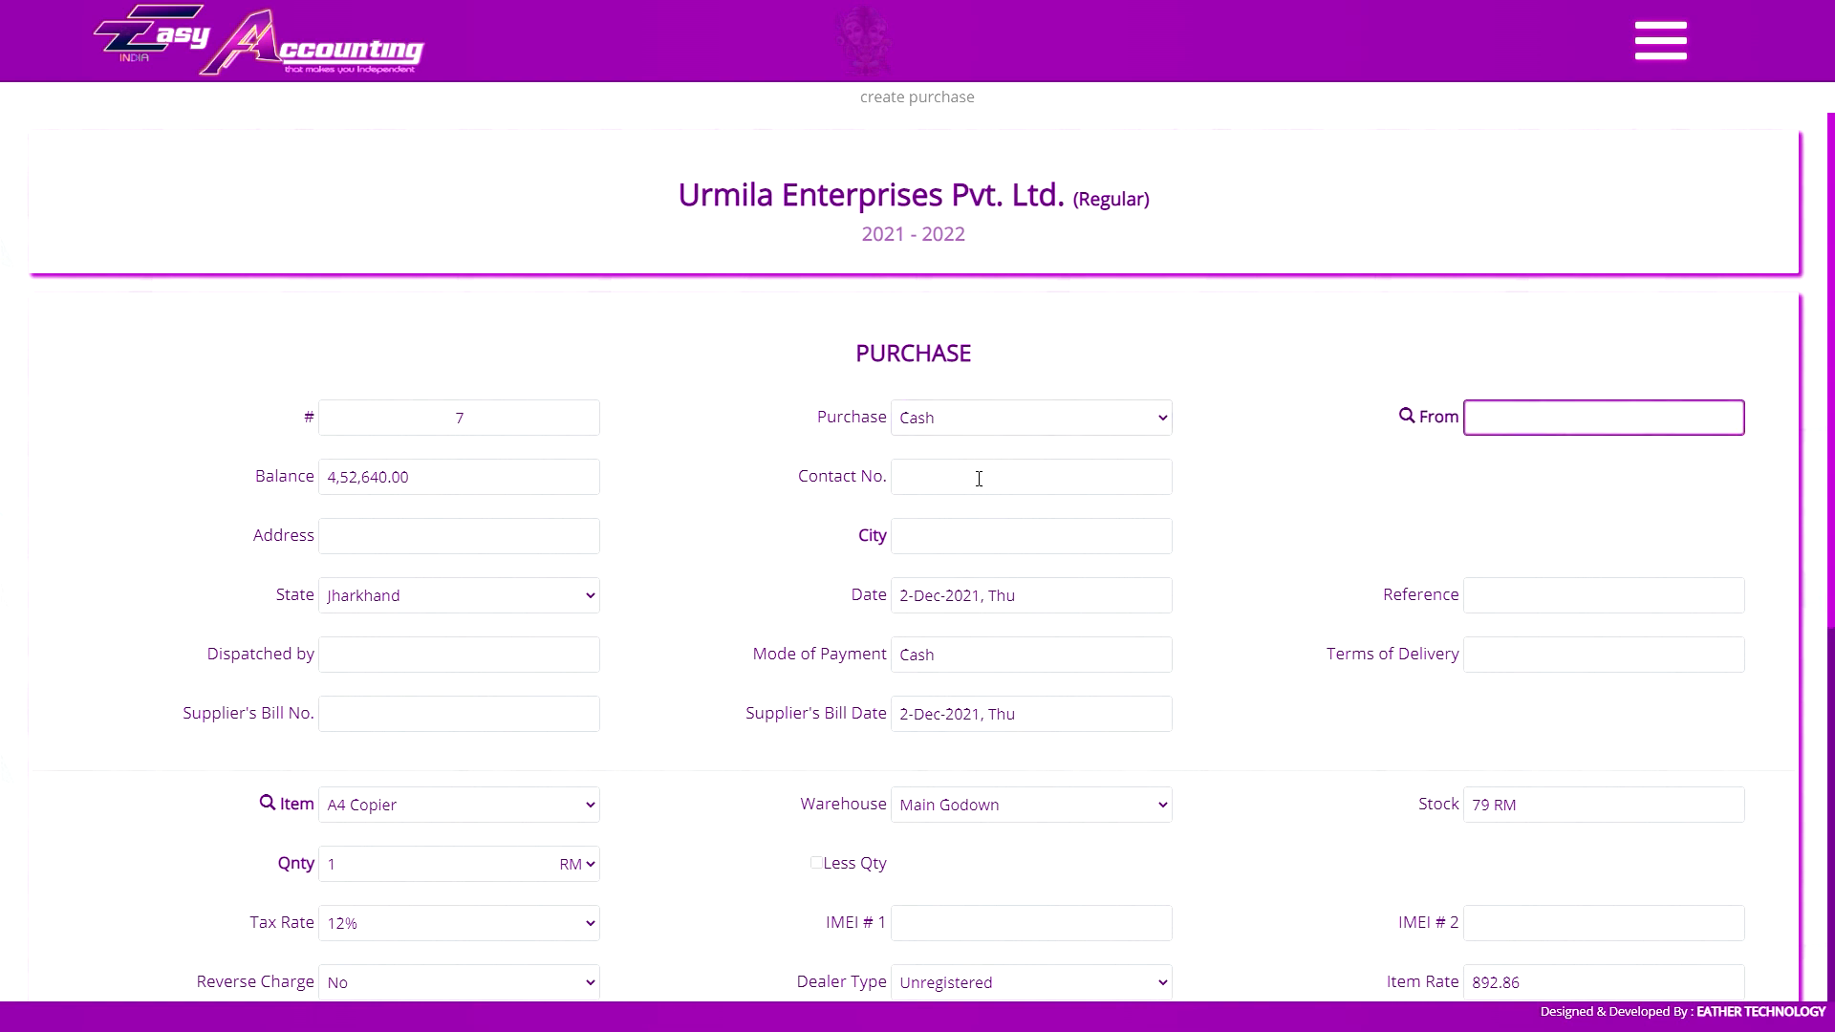
click(935, 477)
click(389, 536)
click(938, 536)
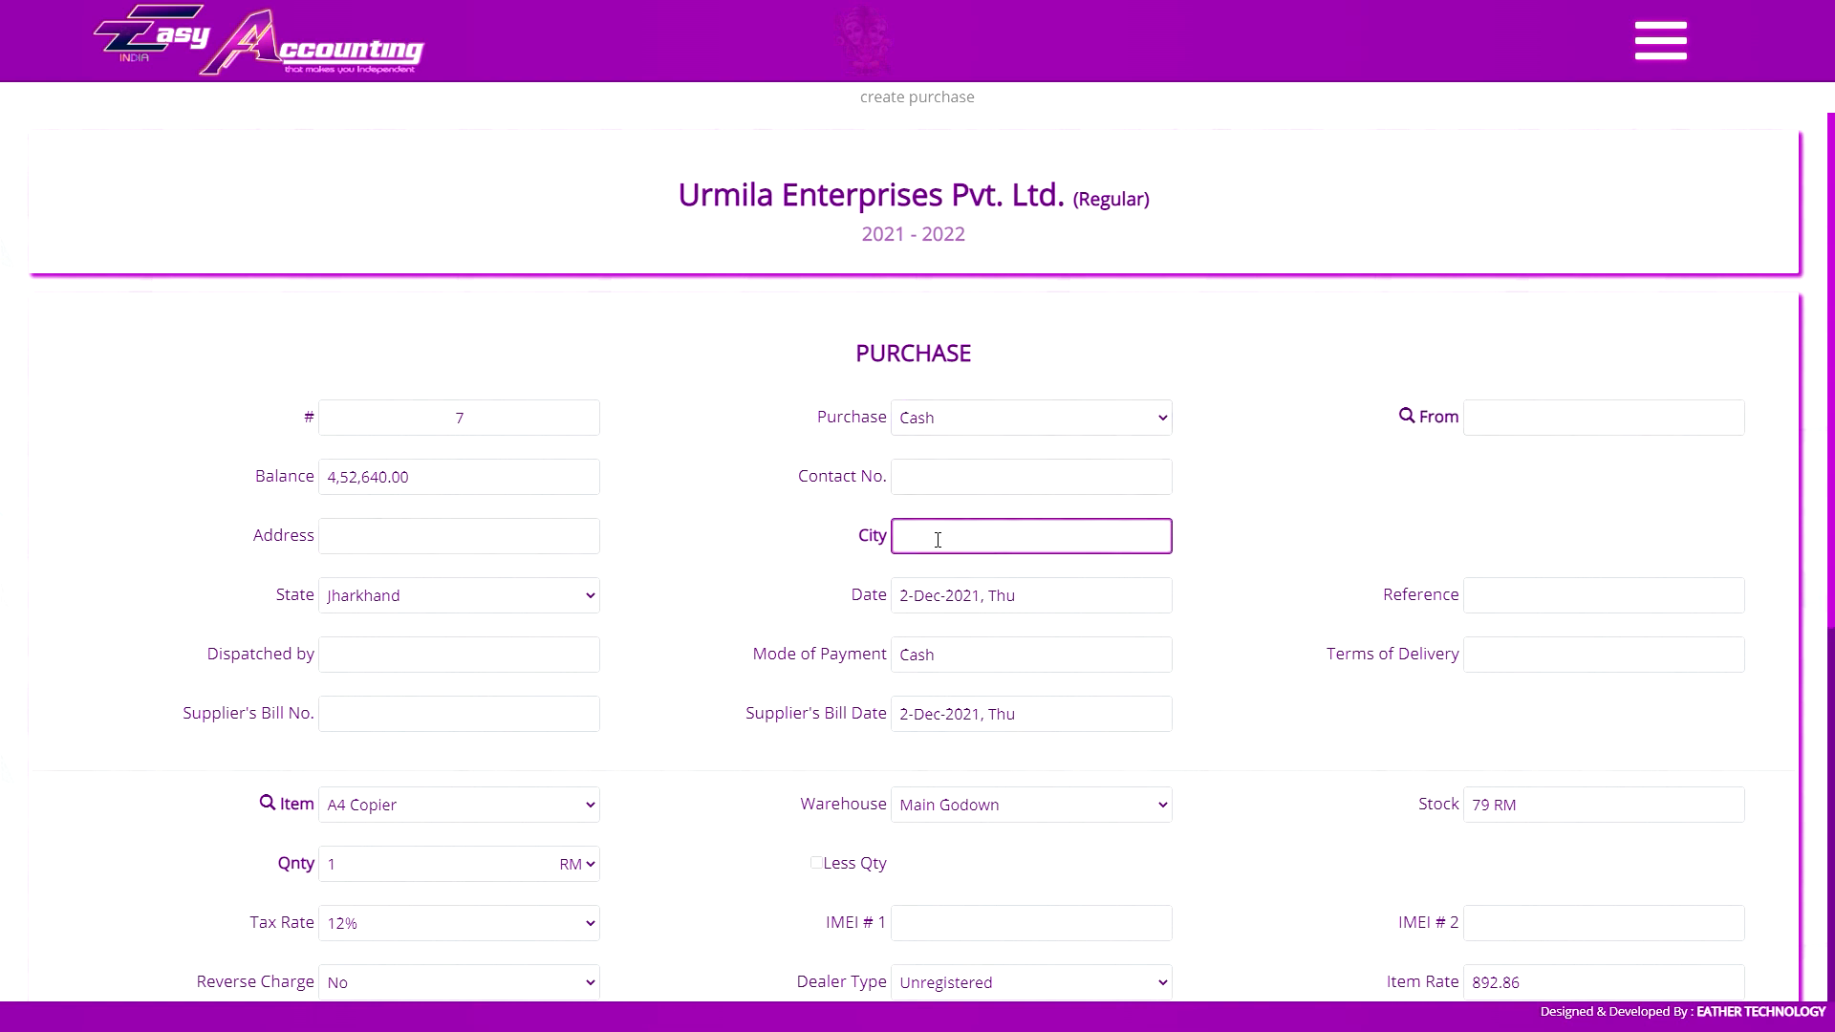
click(446, 611)
click(453, 608)
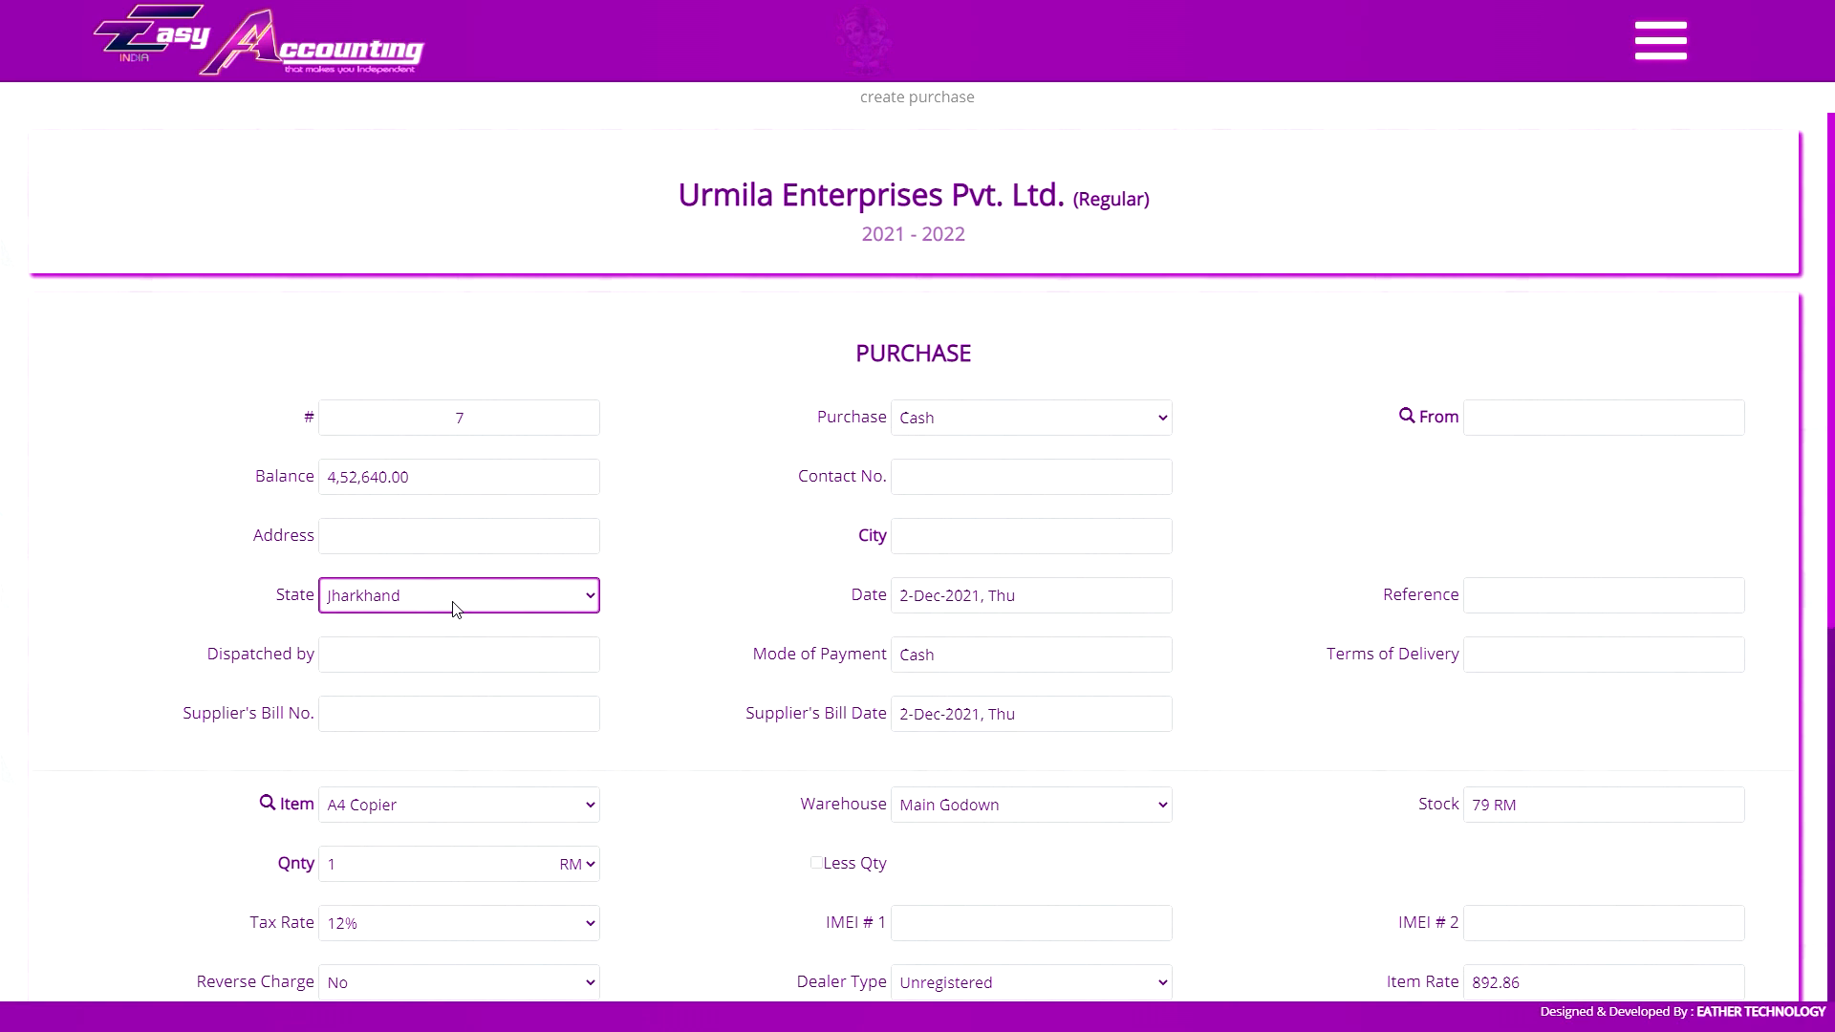
- Set the purchase type to Bank, using Icici Bank Current A/c through e-Transfer, and review the cheque/instrument number field
click(956, 420)
click(951, 504)
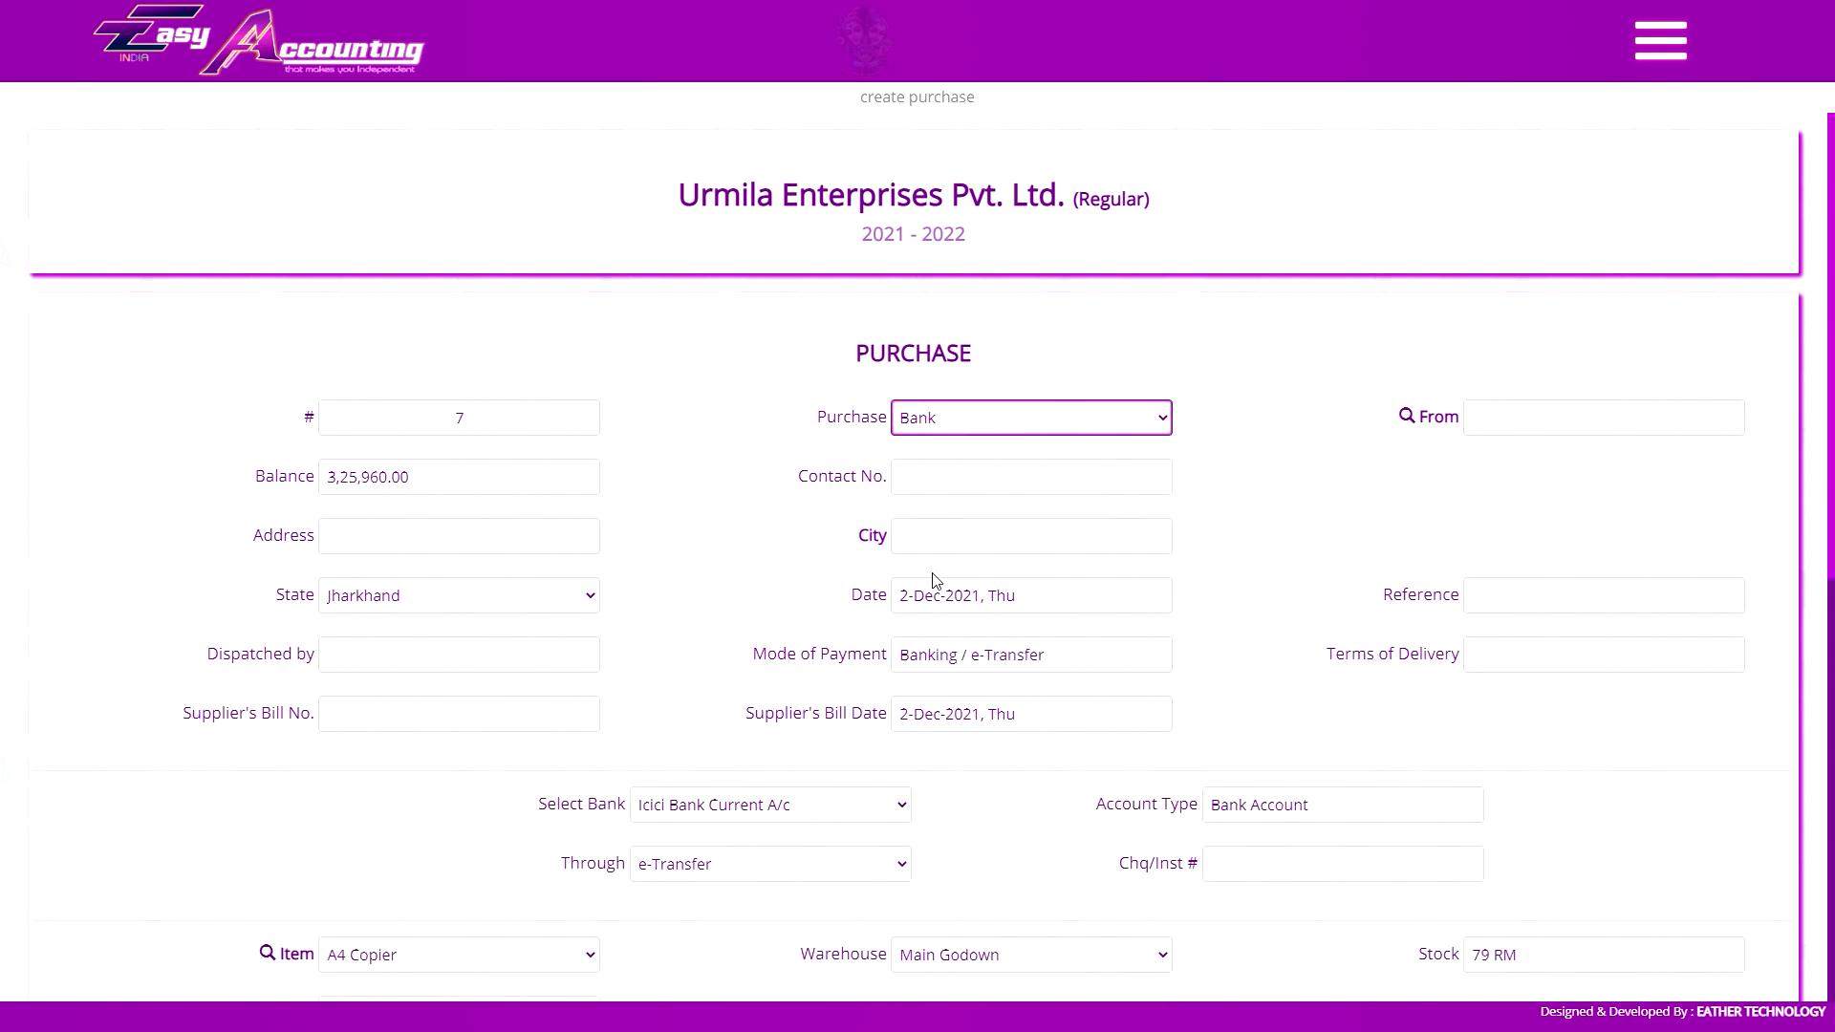
scroll(963, 528, down, 3)
click(803, 524)
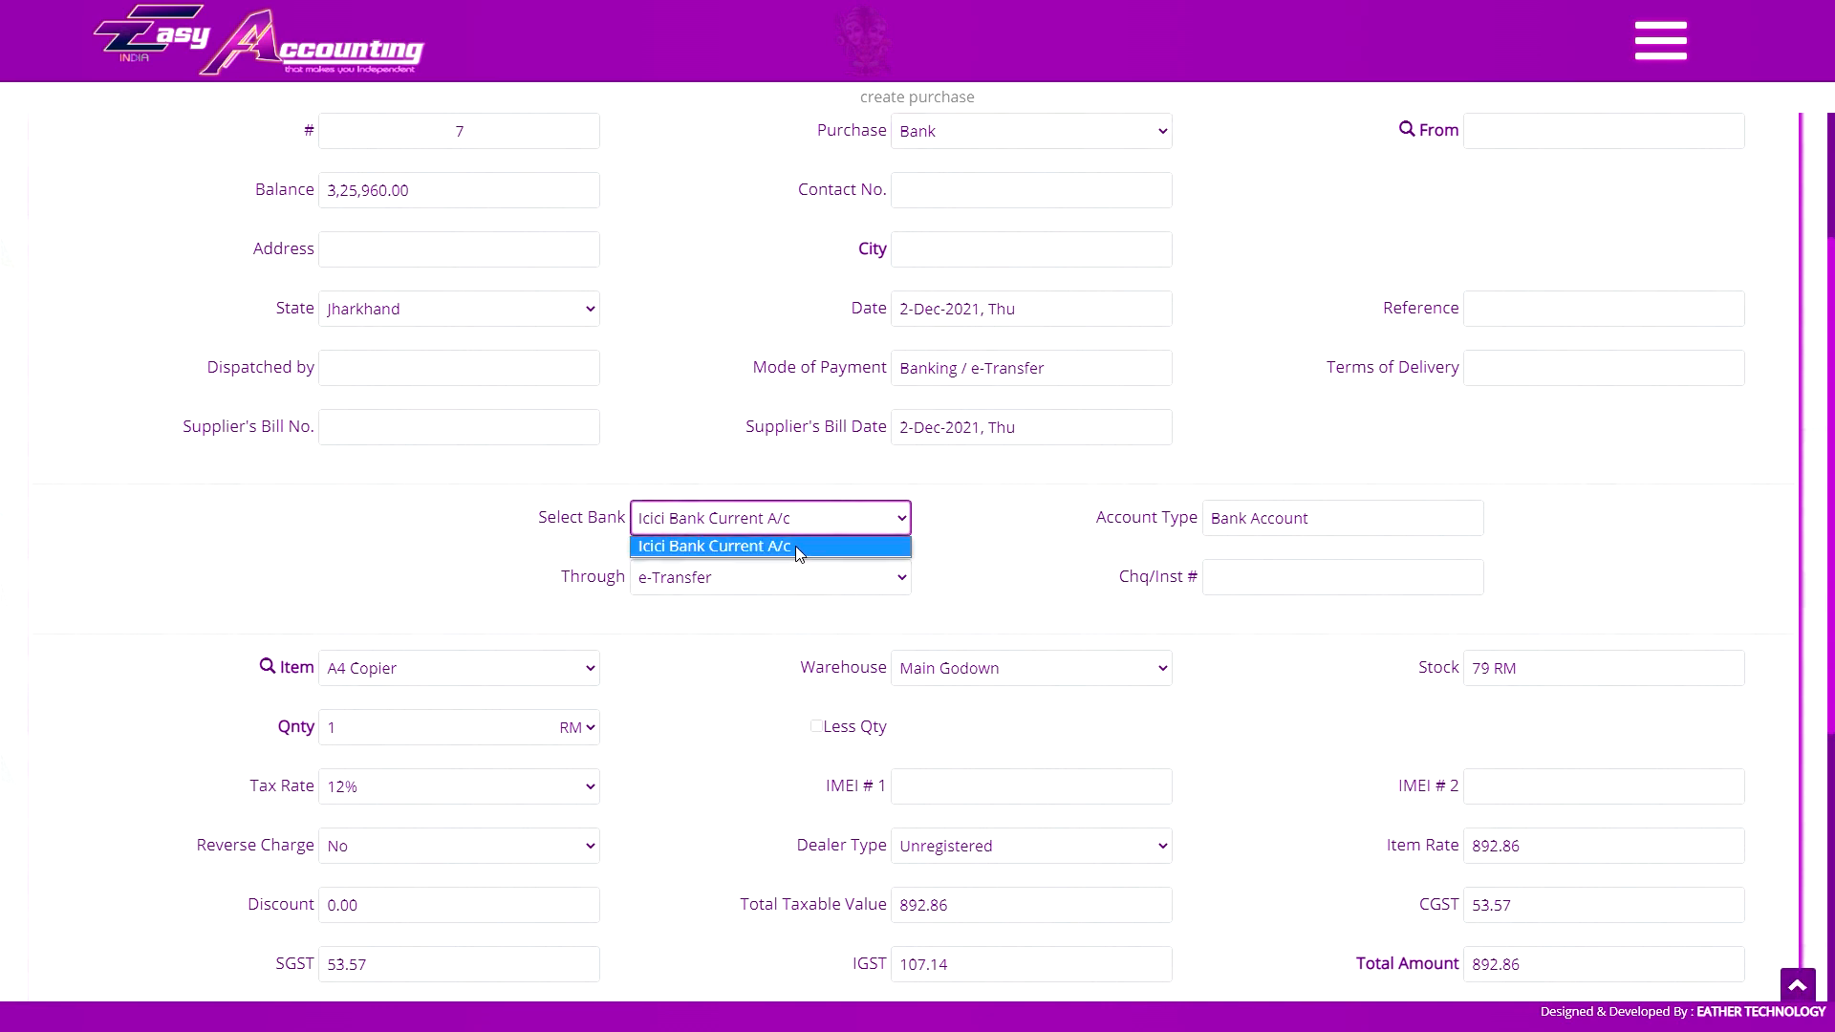
click(779, 543)
scroll(932, 426, up, 3)
click(822, 866)
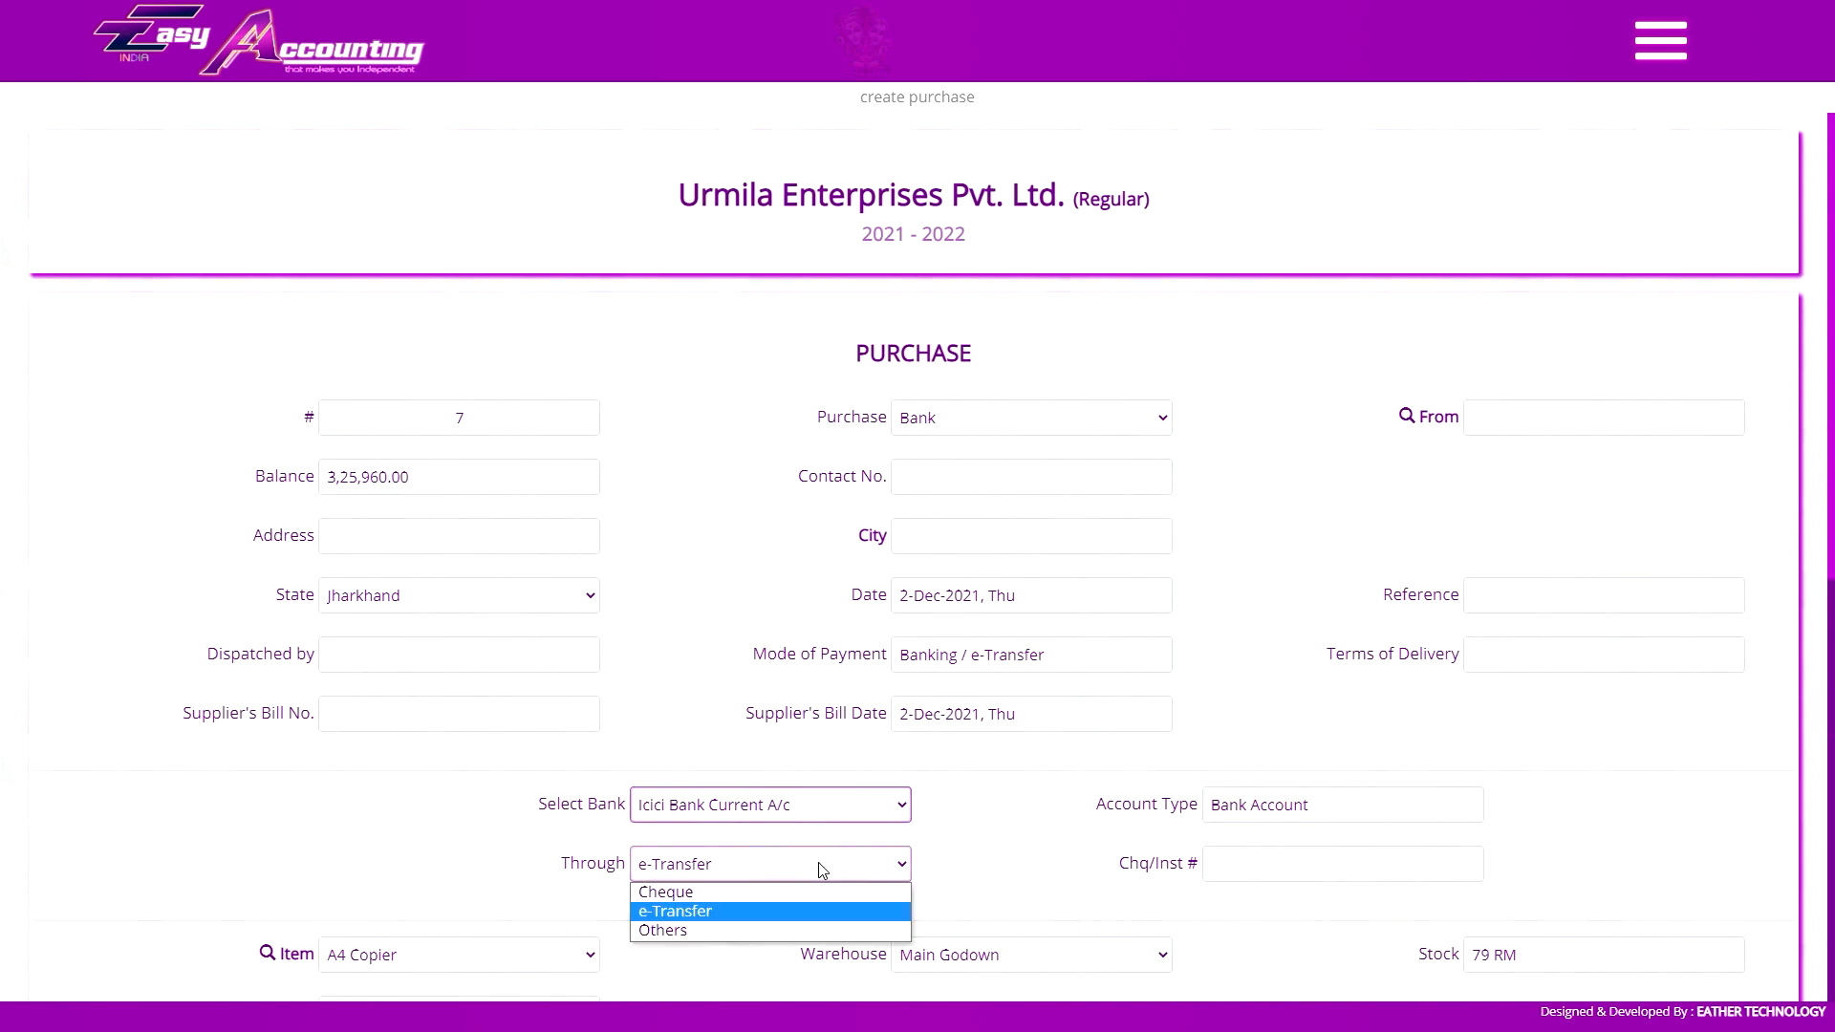
click(822, 864)
click(1239, 869)
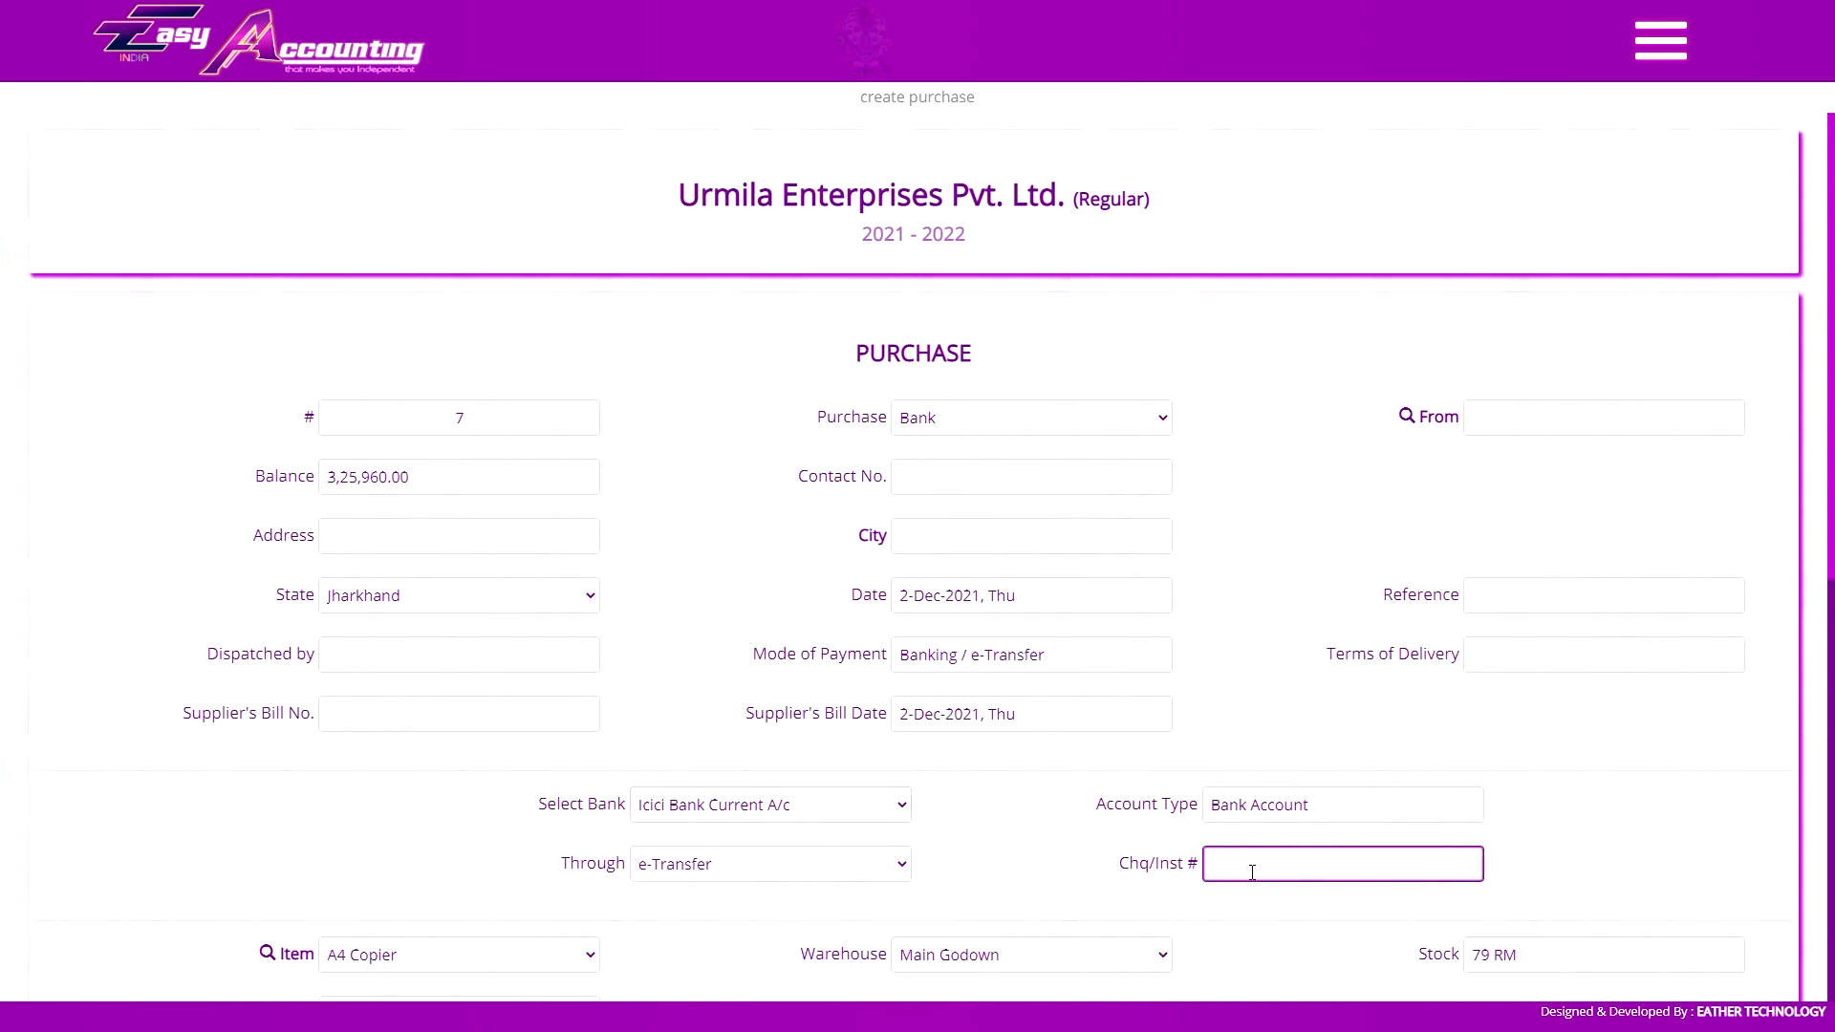
- Set the purchase type to Creditors and view the available suppliers and site locations
click(998, 420)
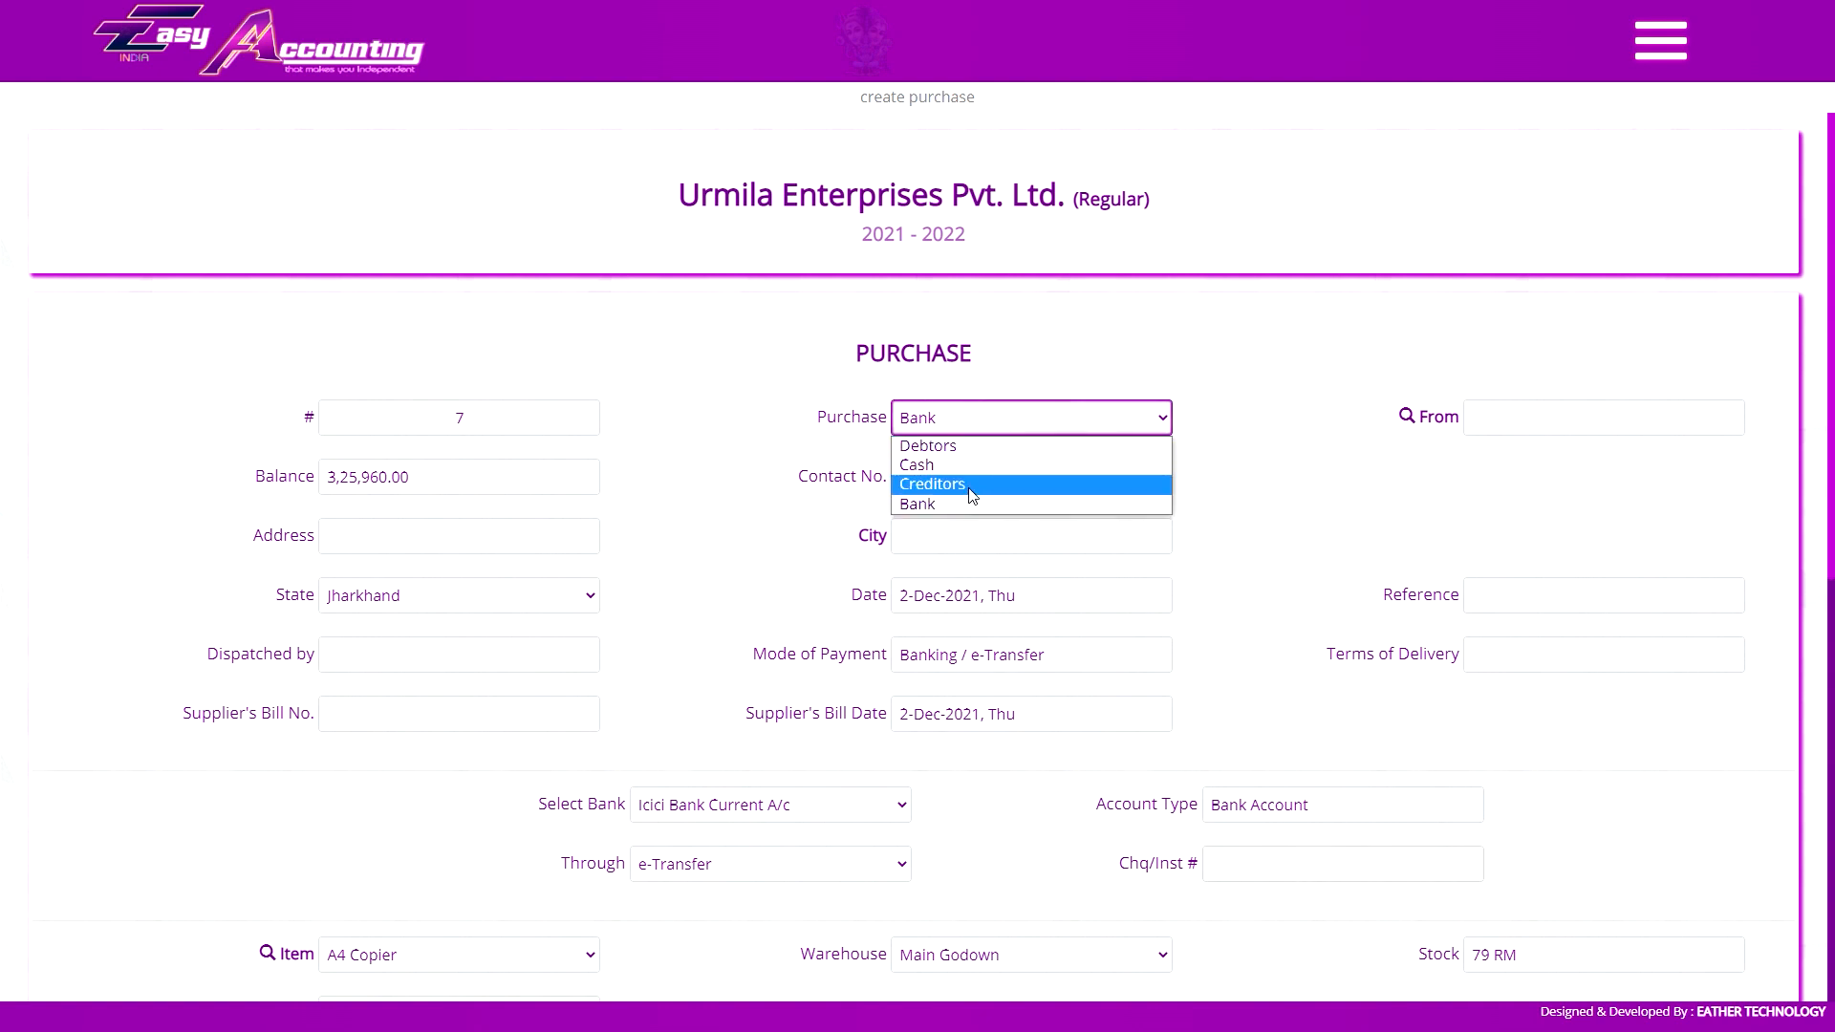
click(972, 484)
click(1577, 420)
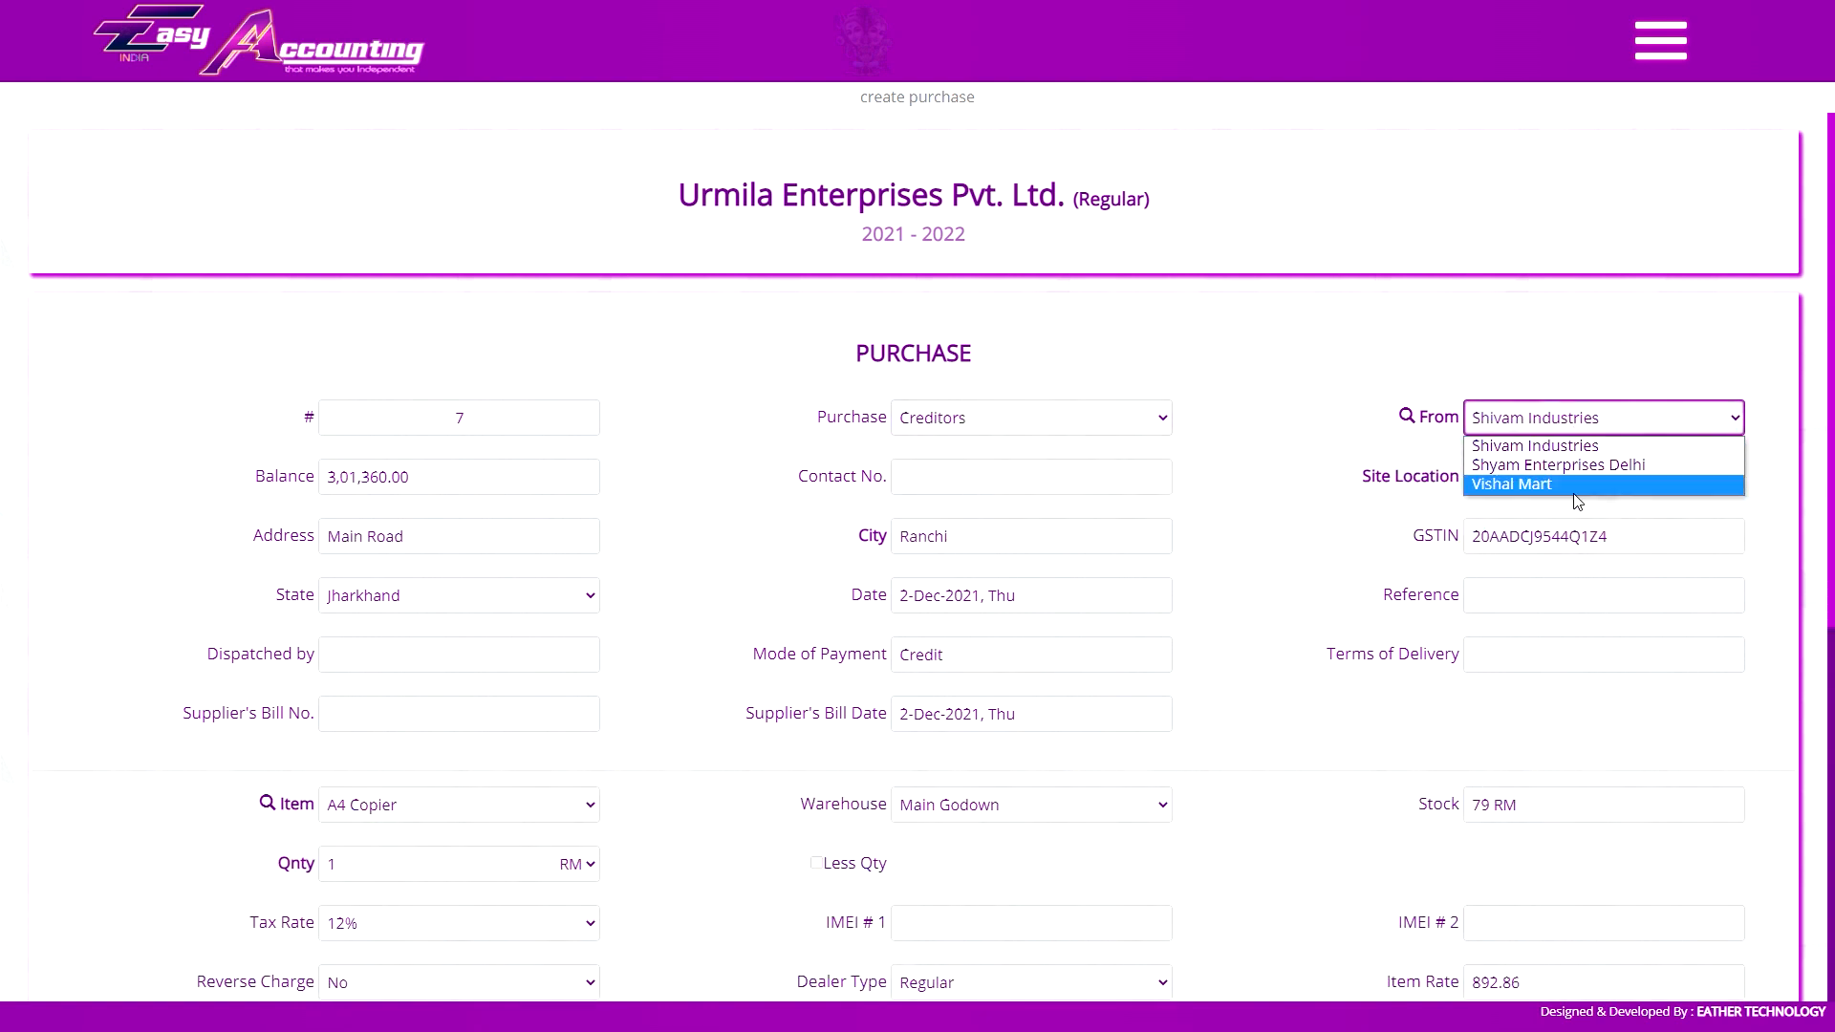
click(1576, 422)
click(1525, 483)
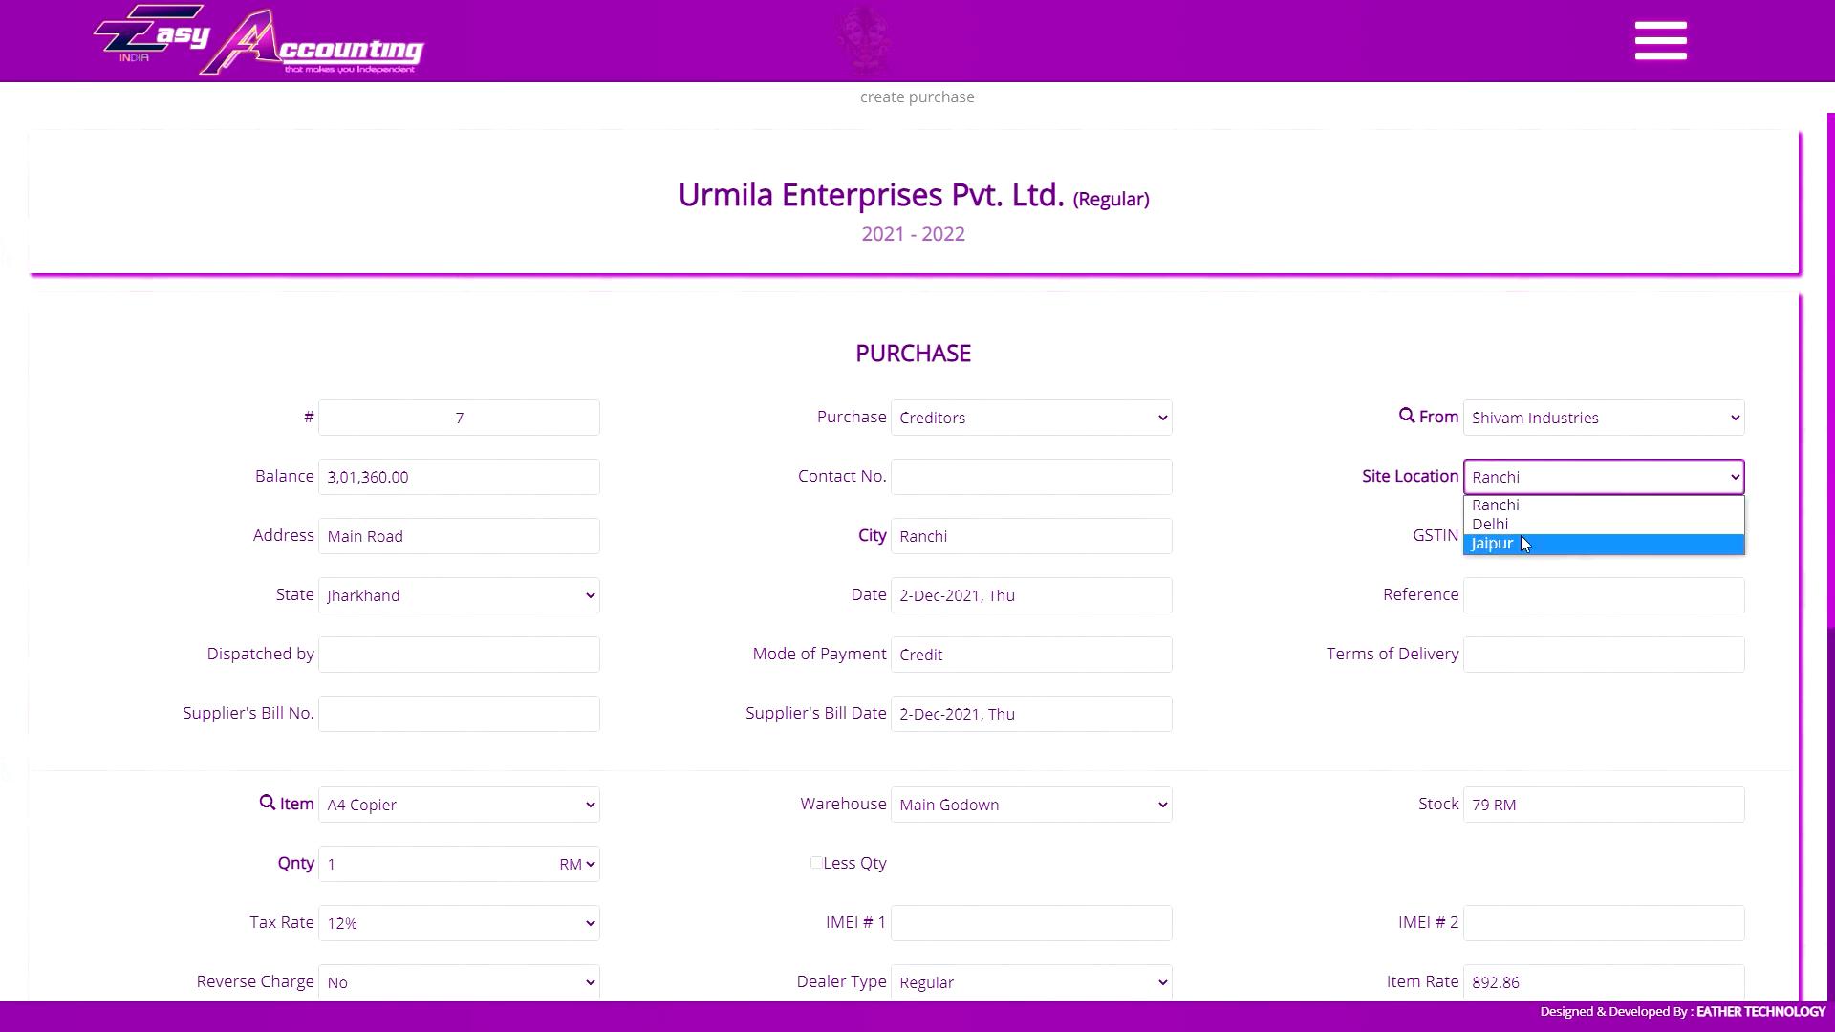
click(1528, 487)
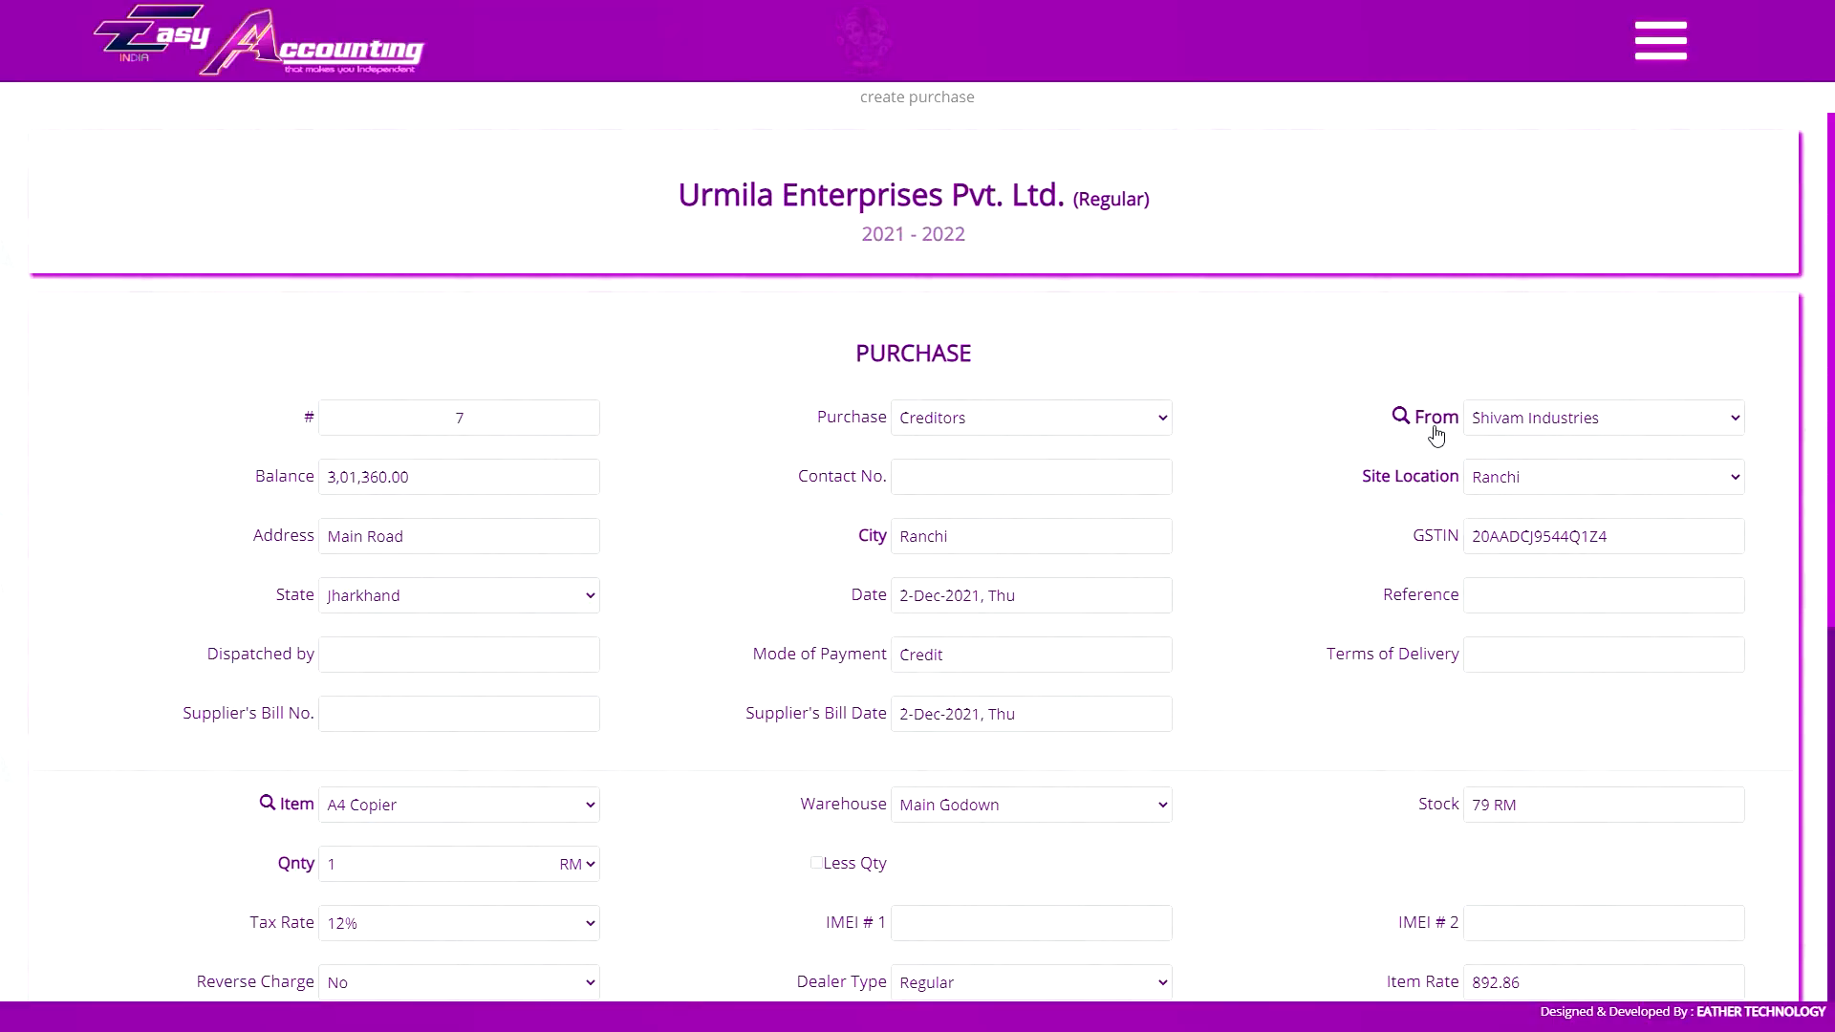
- Search the suppliers by Ledger Alias for "shiv" and pick Shivam Industries from the results
click(1430, 426)
click(945, 226)
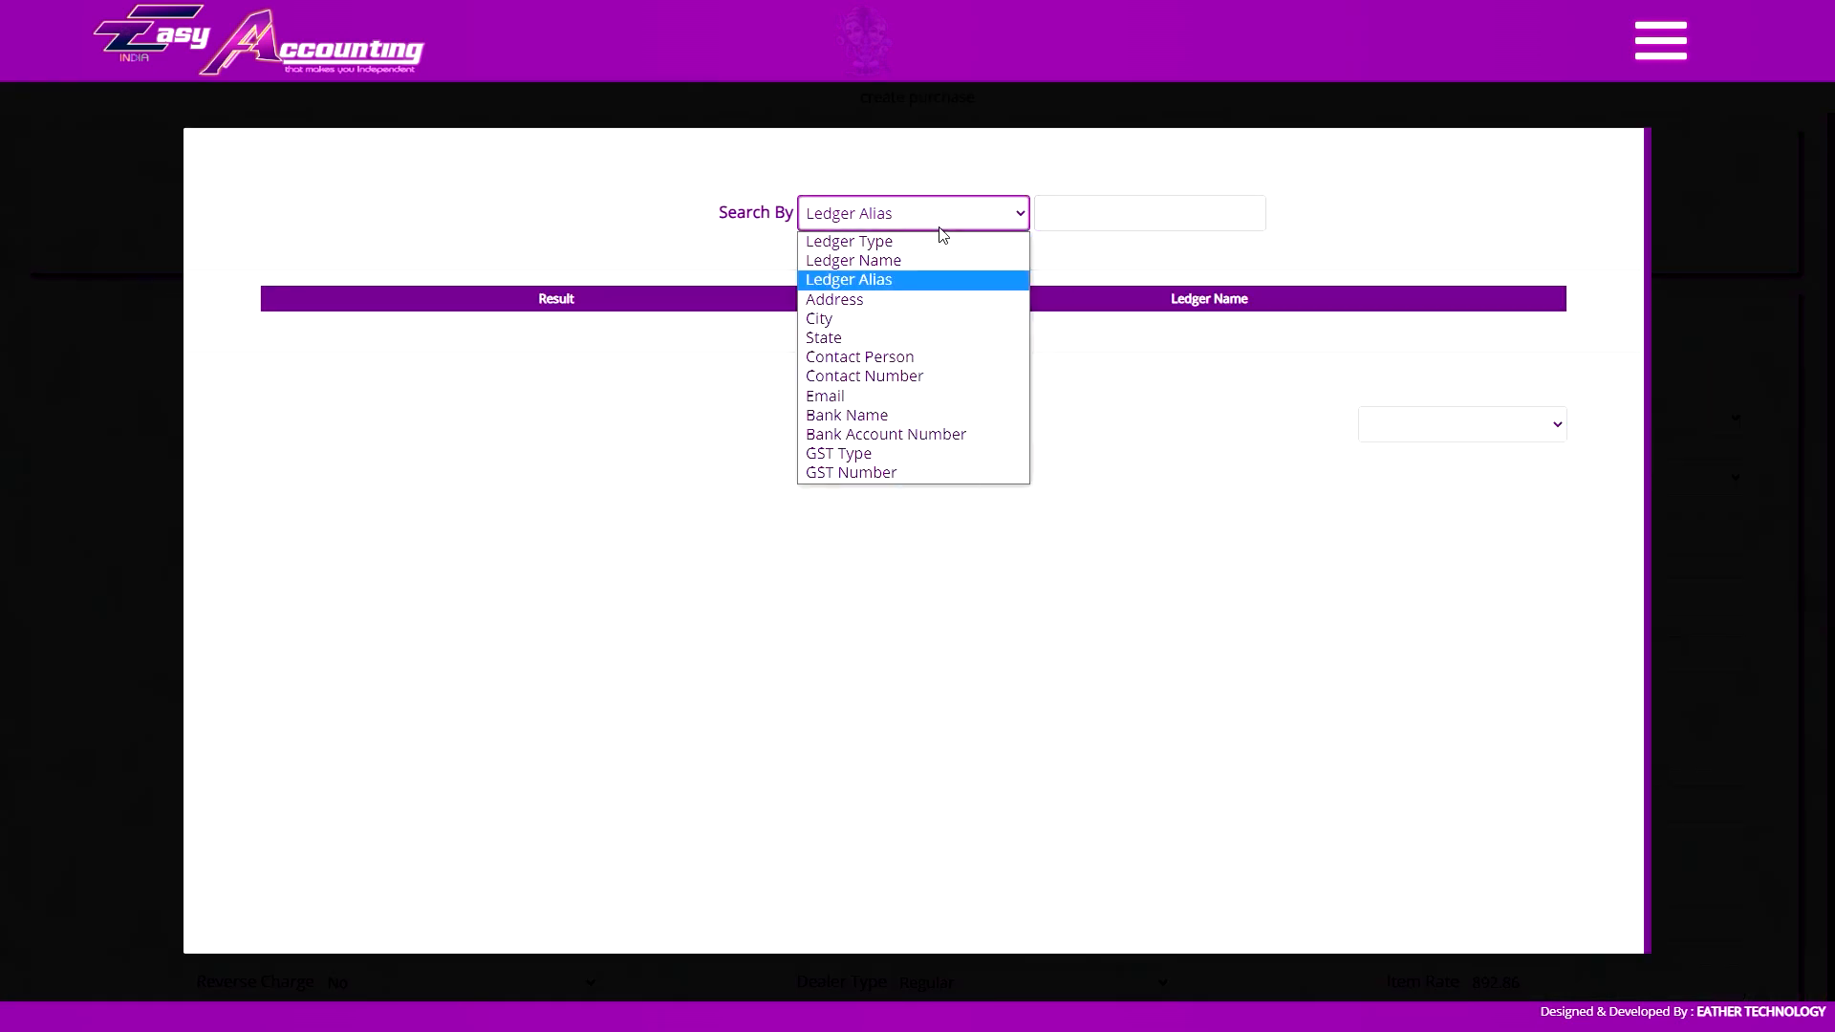
click(1007, 279)
click(1120, 209)
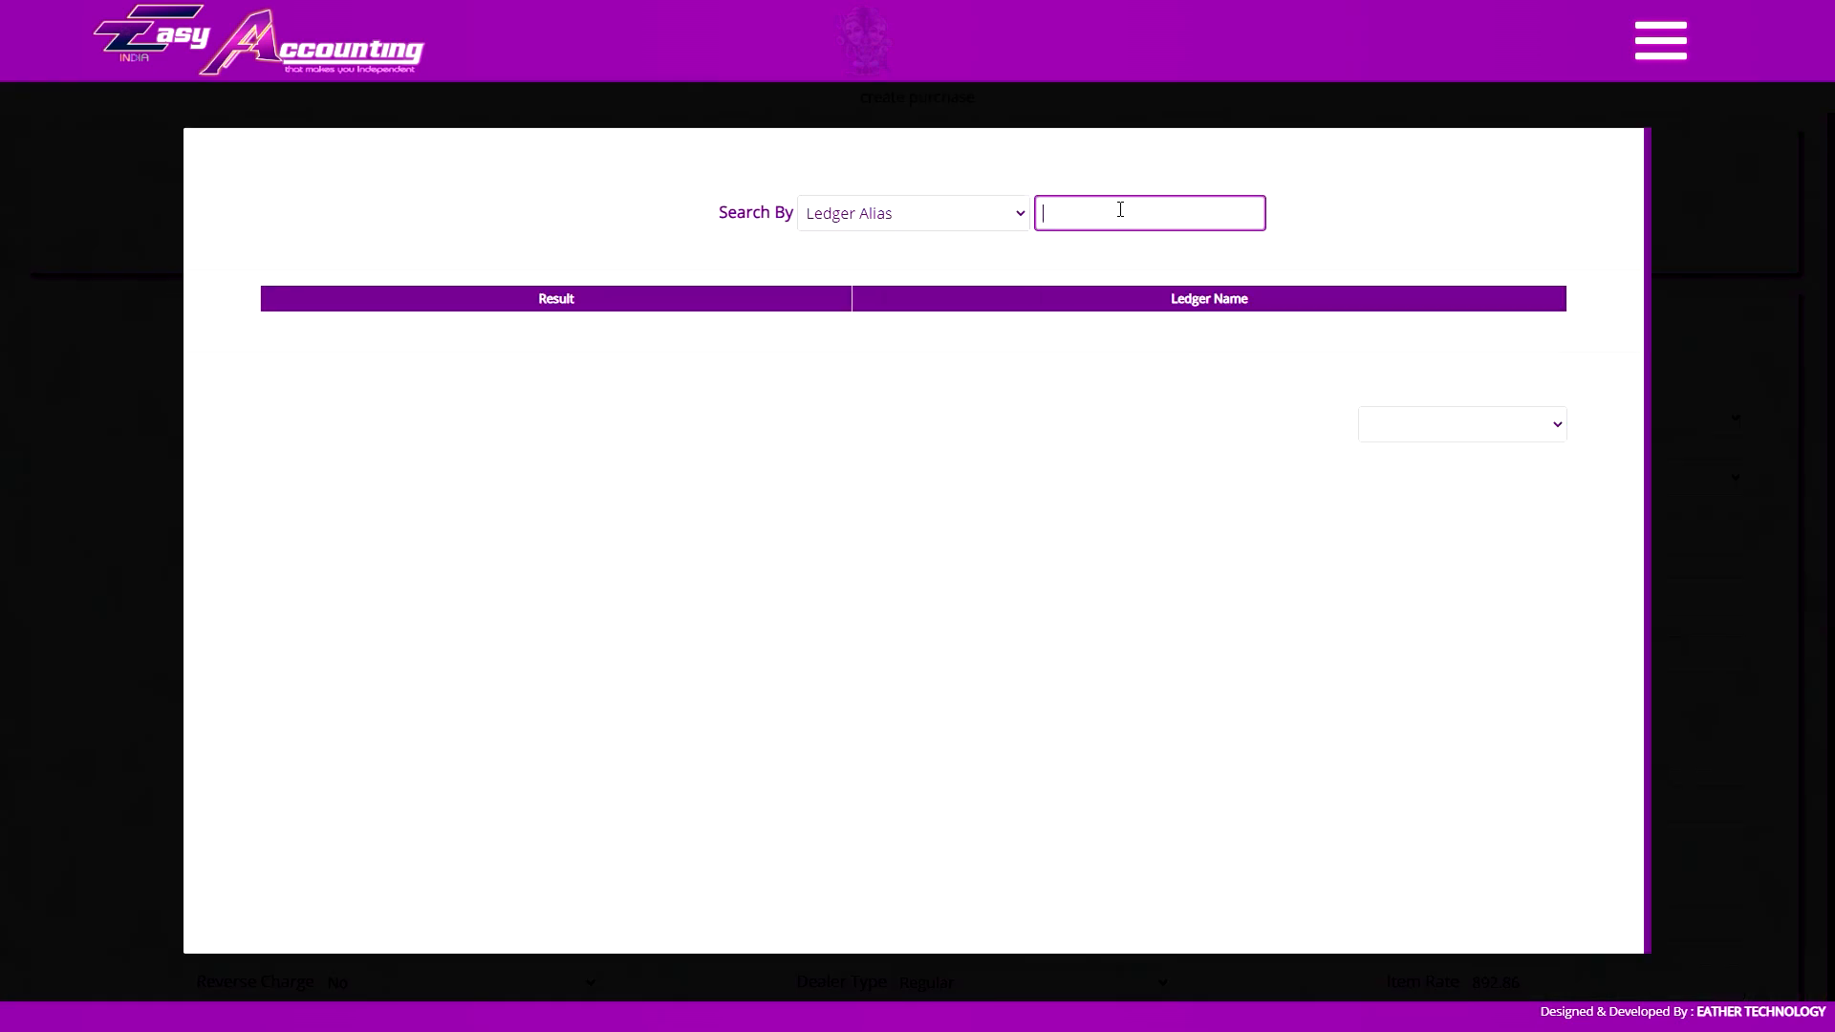
text(shiv)
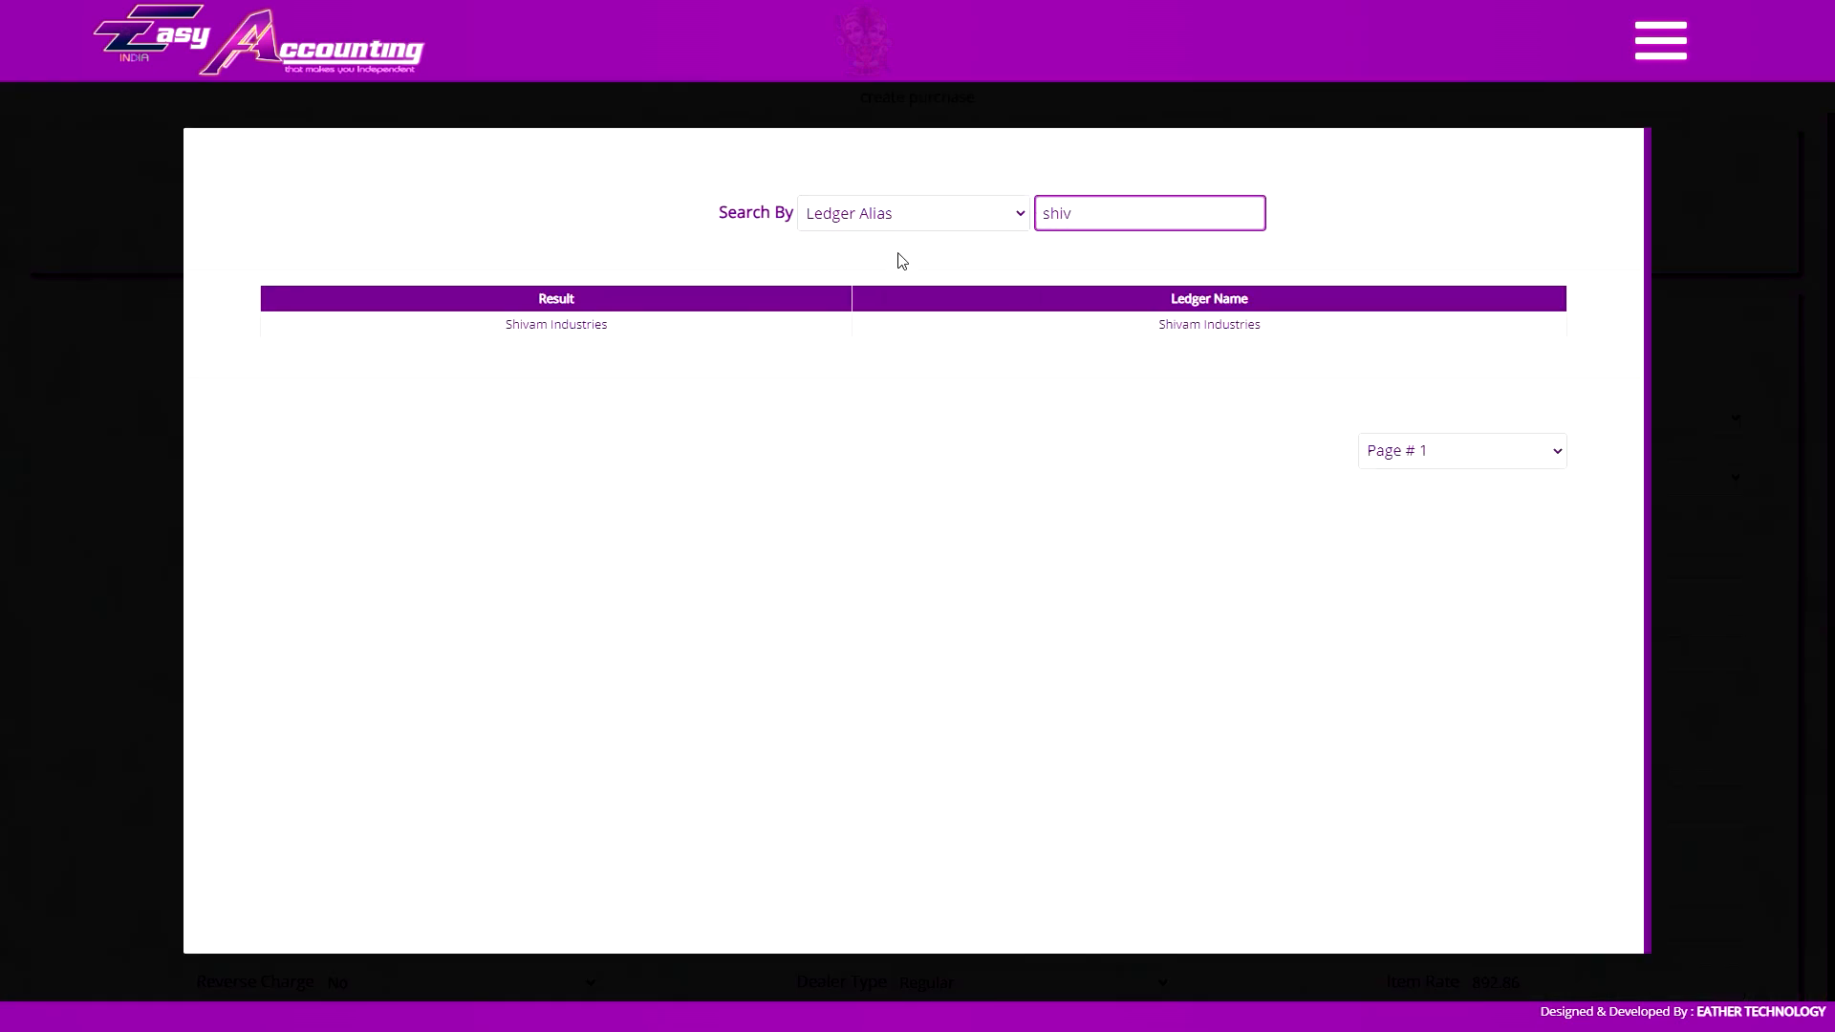
click(783, 325)
- Change the creditor purchase to the Cash type and from there to Bank
click(918, 417)
click(907, 460)
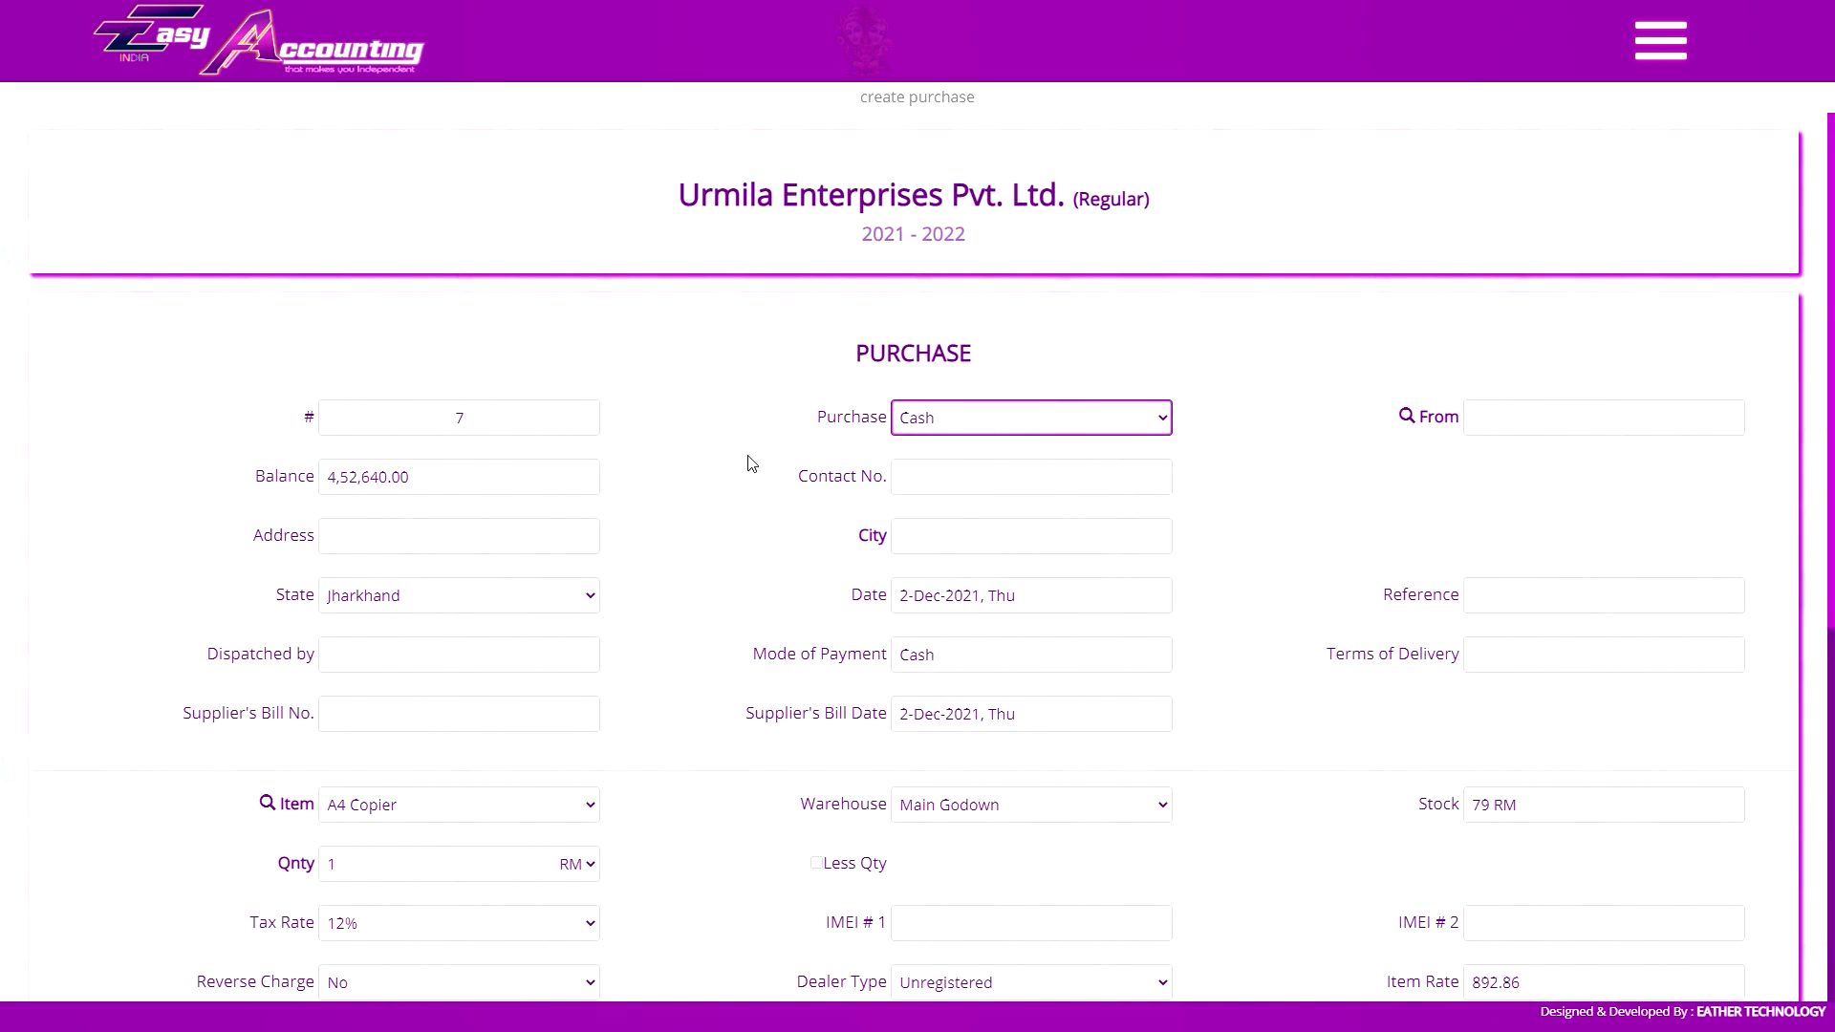
click(964, 425)
click(913, 505)
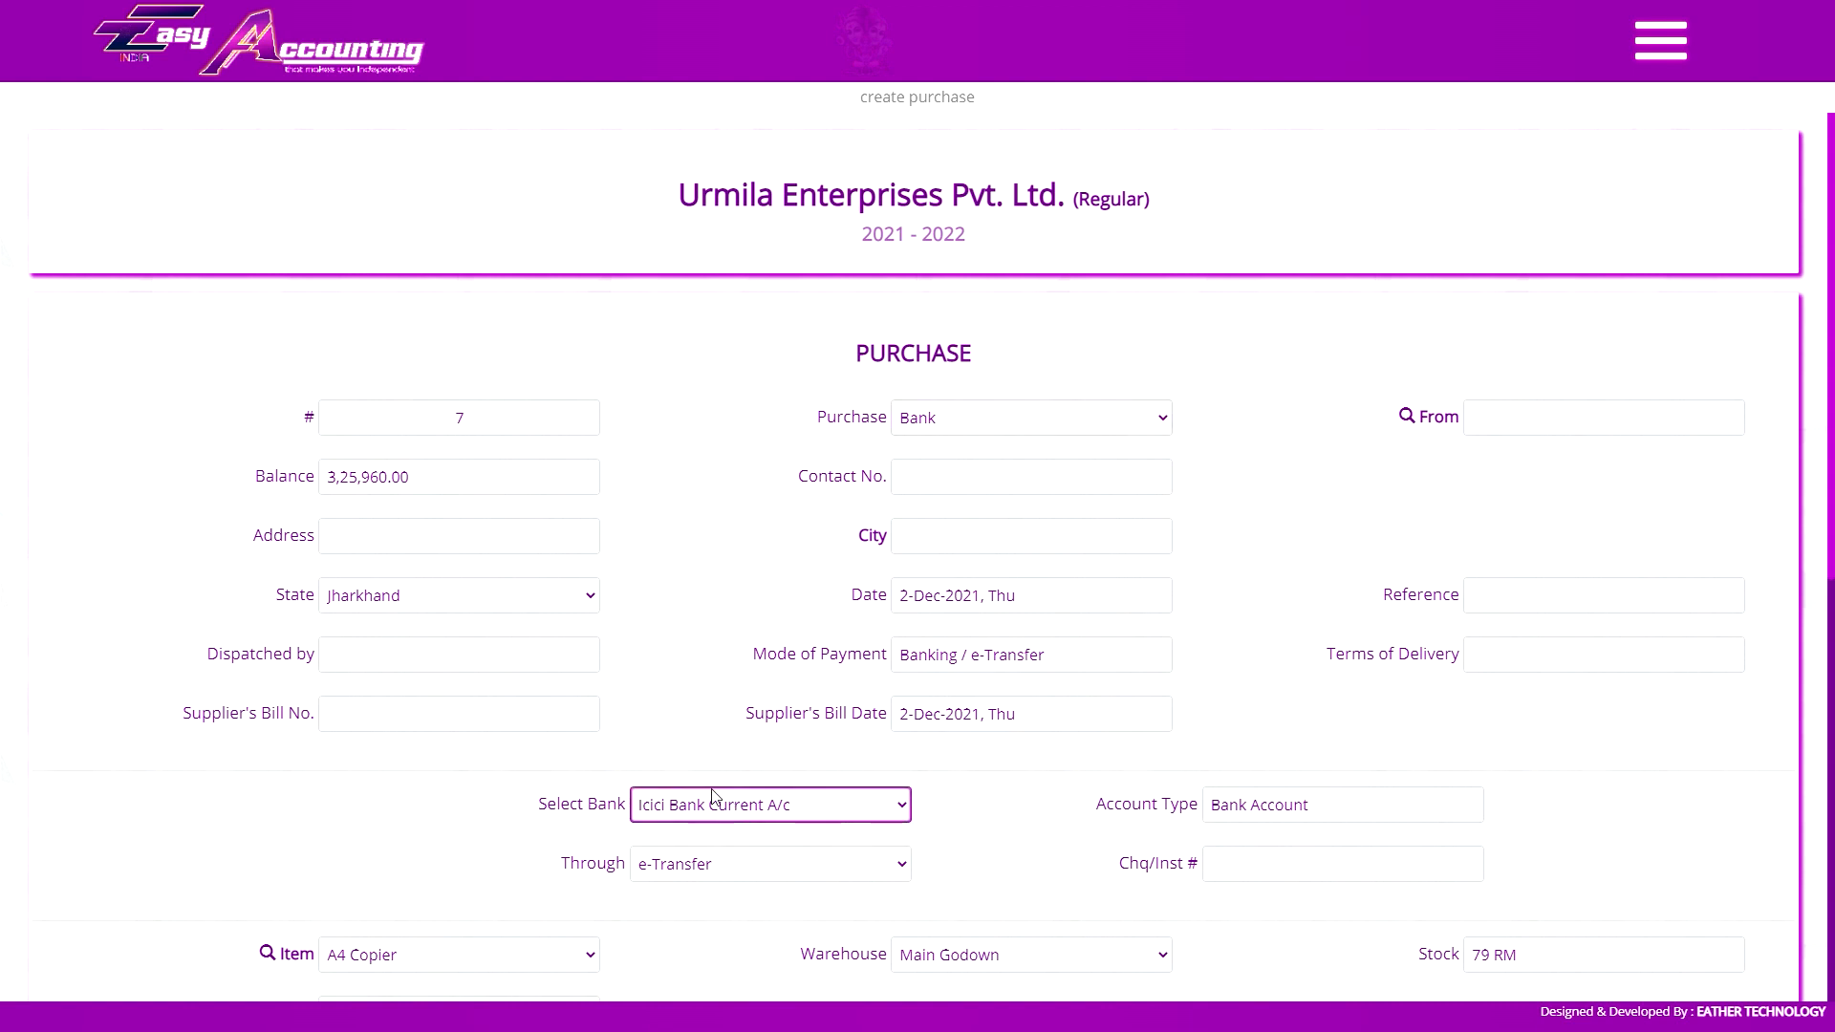
- Set the purchase type to Creditors and choose Shyam Enterprises Delhi as the supplier
click(956, 417)
click(922, 482)
click(1526, 427)
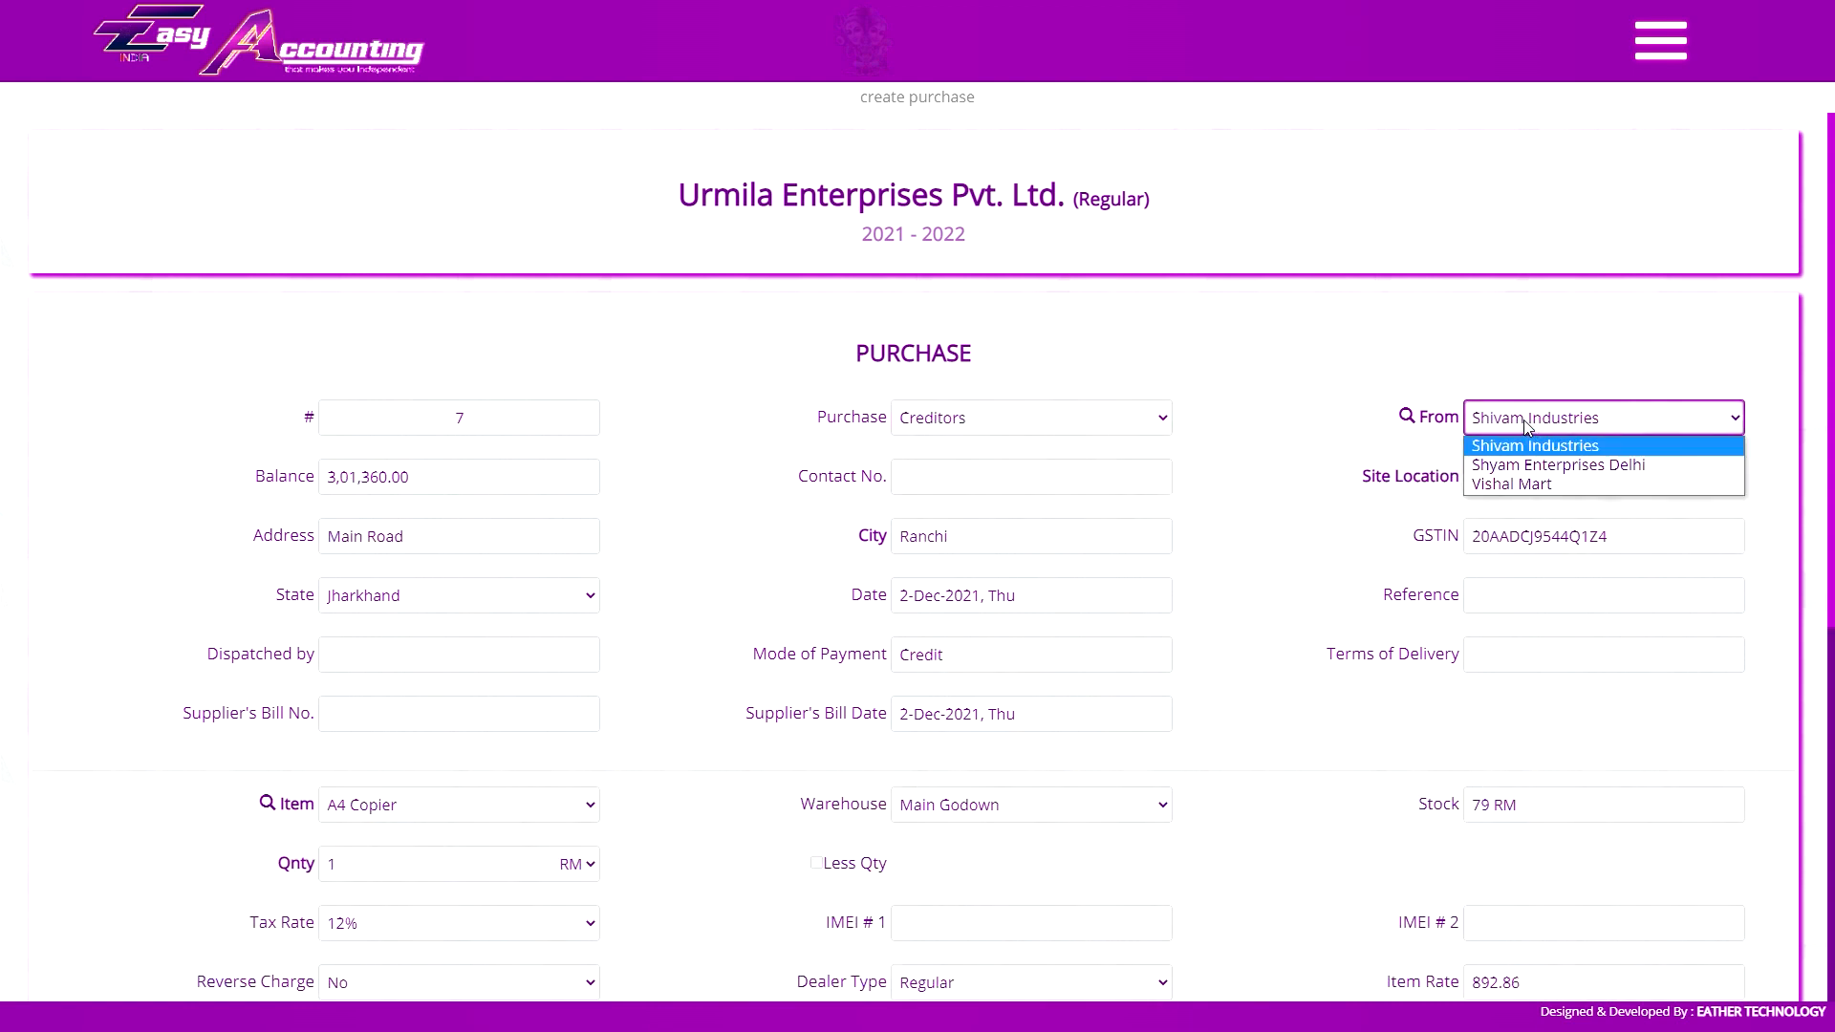
click(1527, 445)
click(1536, 423)
click(1537, 465)
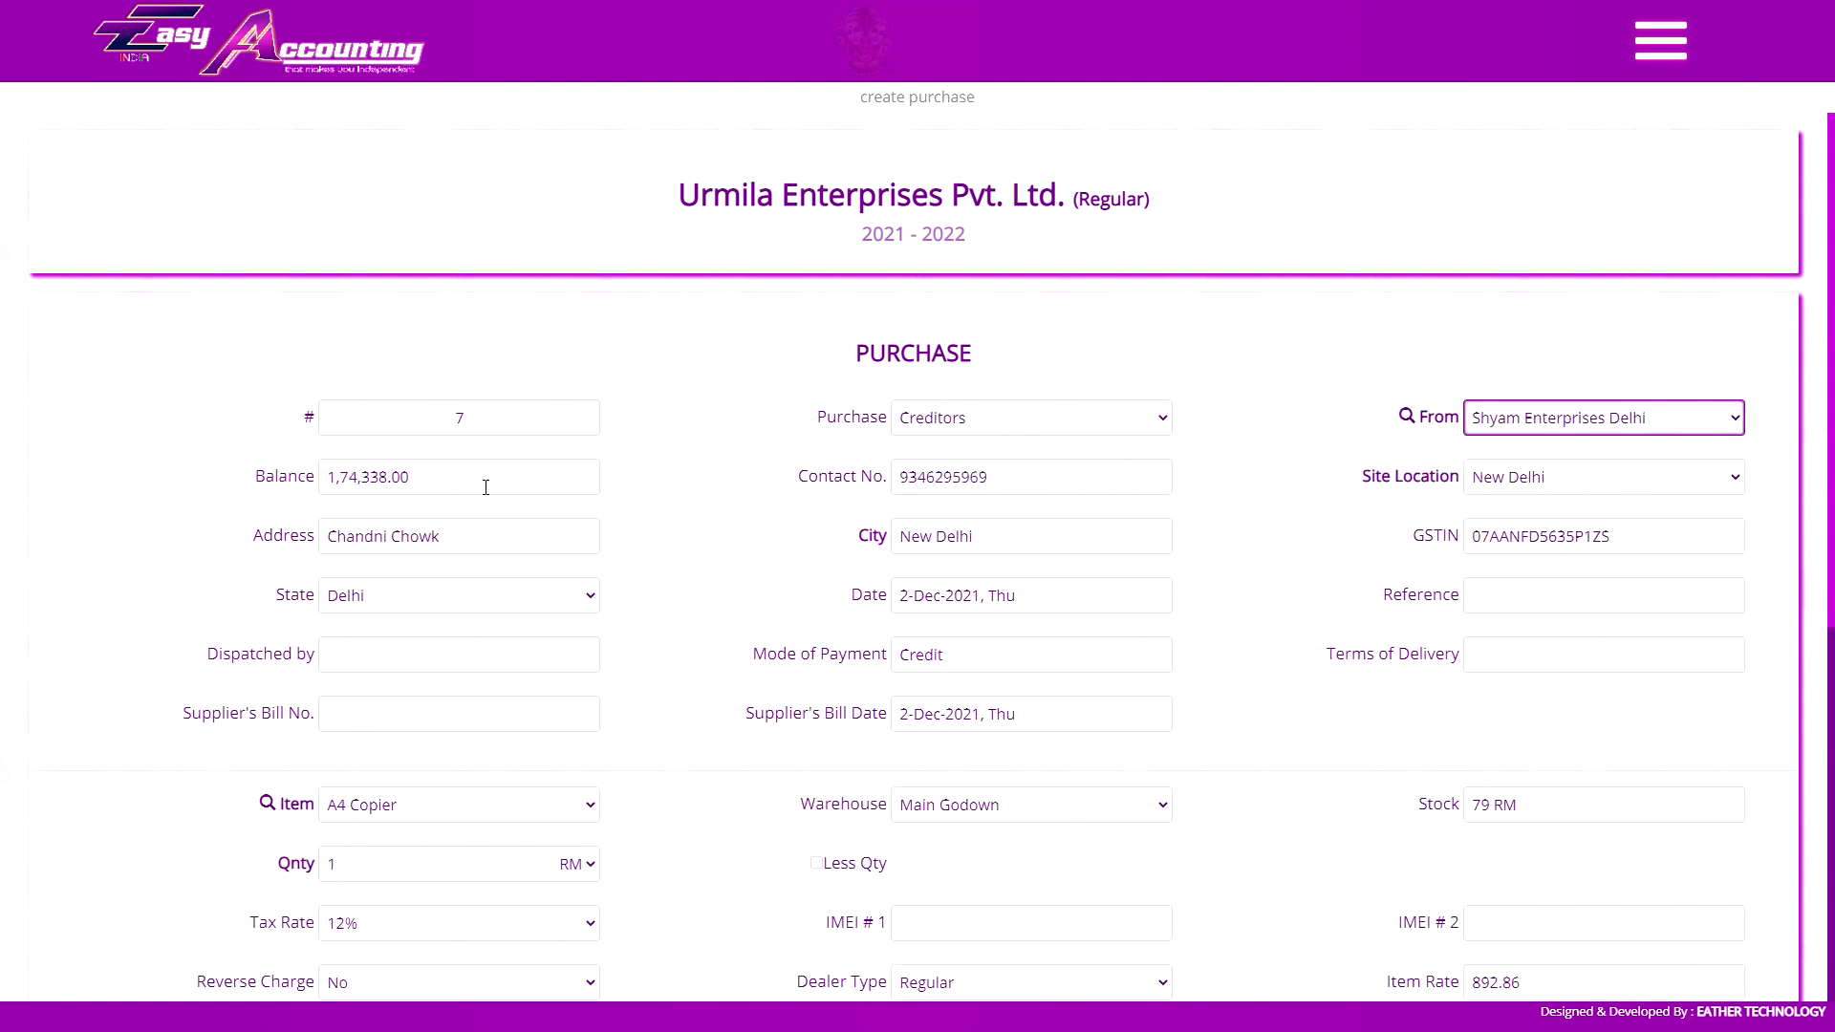
- Review the date, reference, dispatch, payment mode, delivery terms and supplier's bill fields of the purchase
click(974, 586)
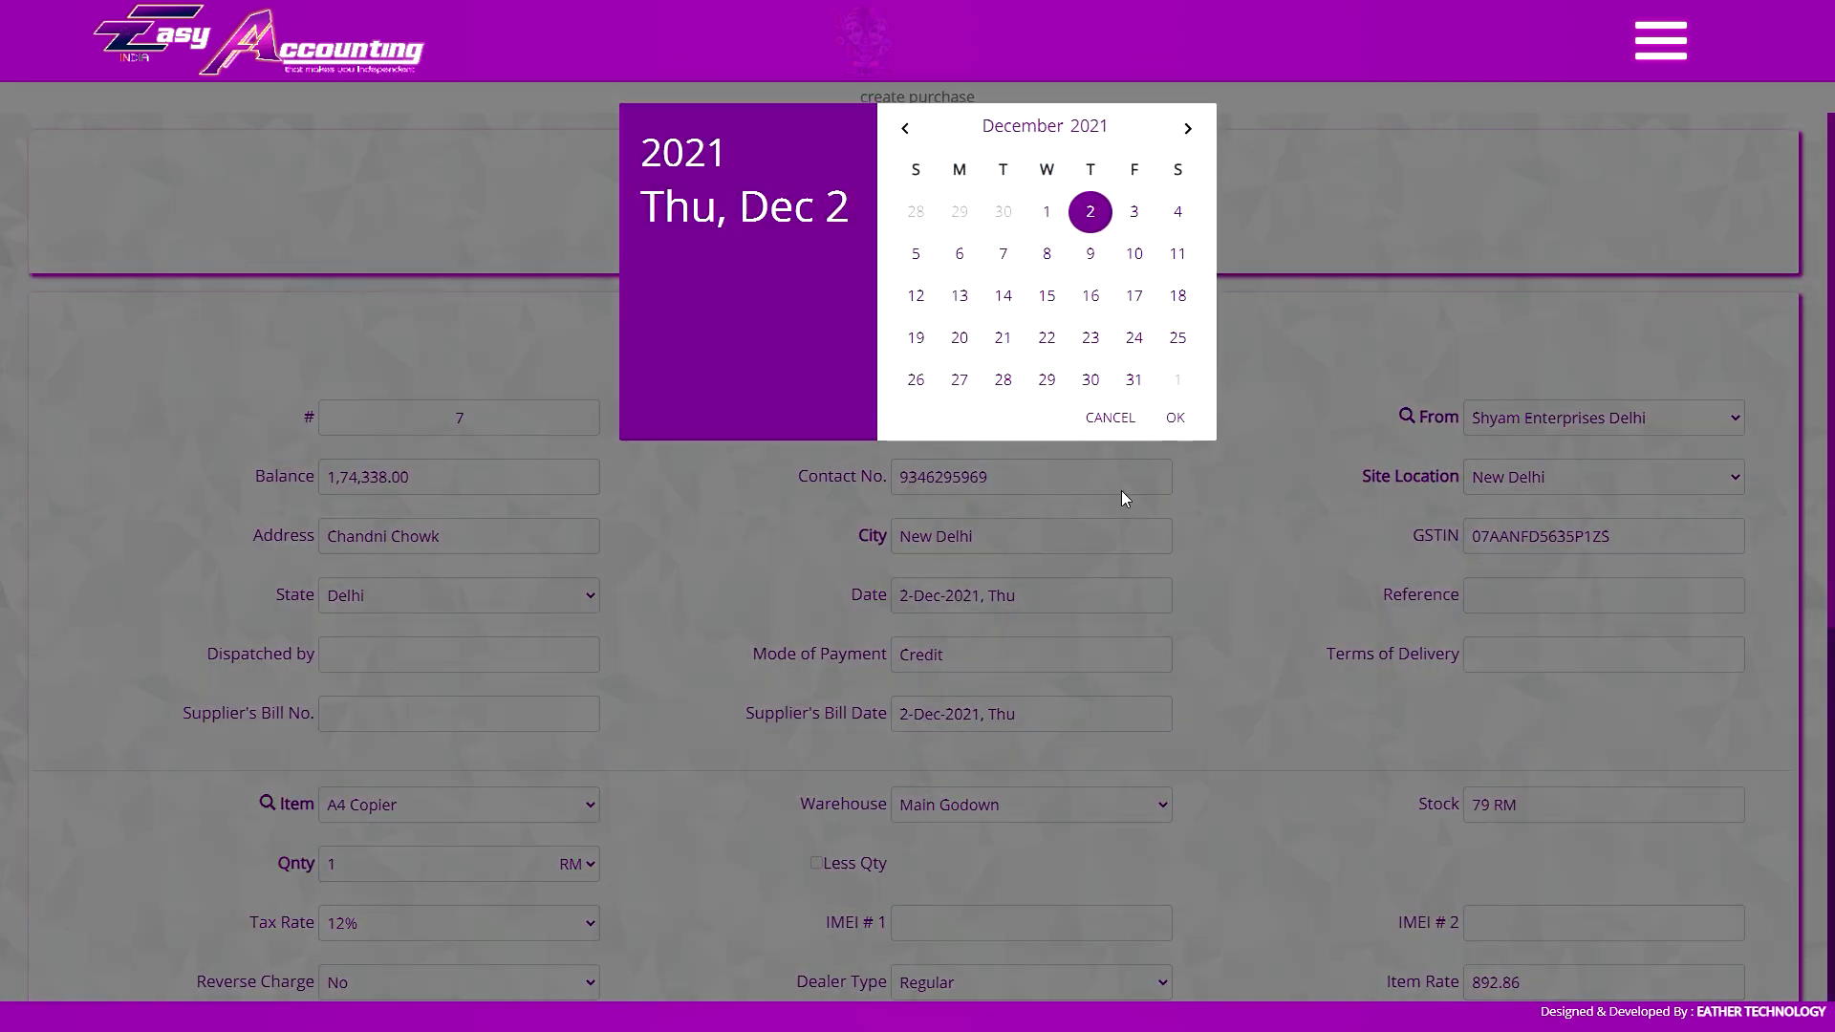
click(1174, 516)
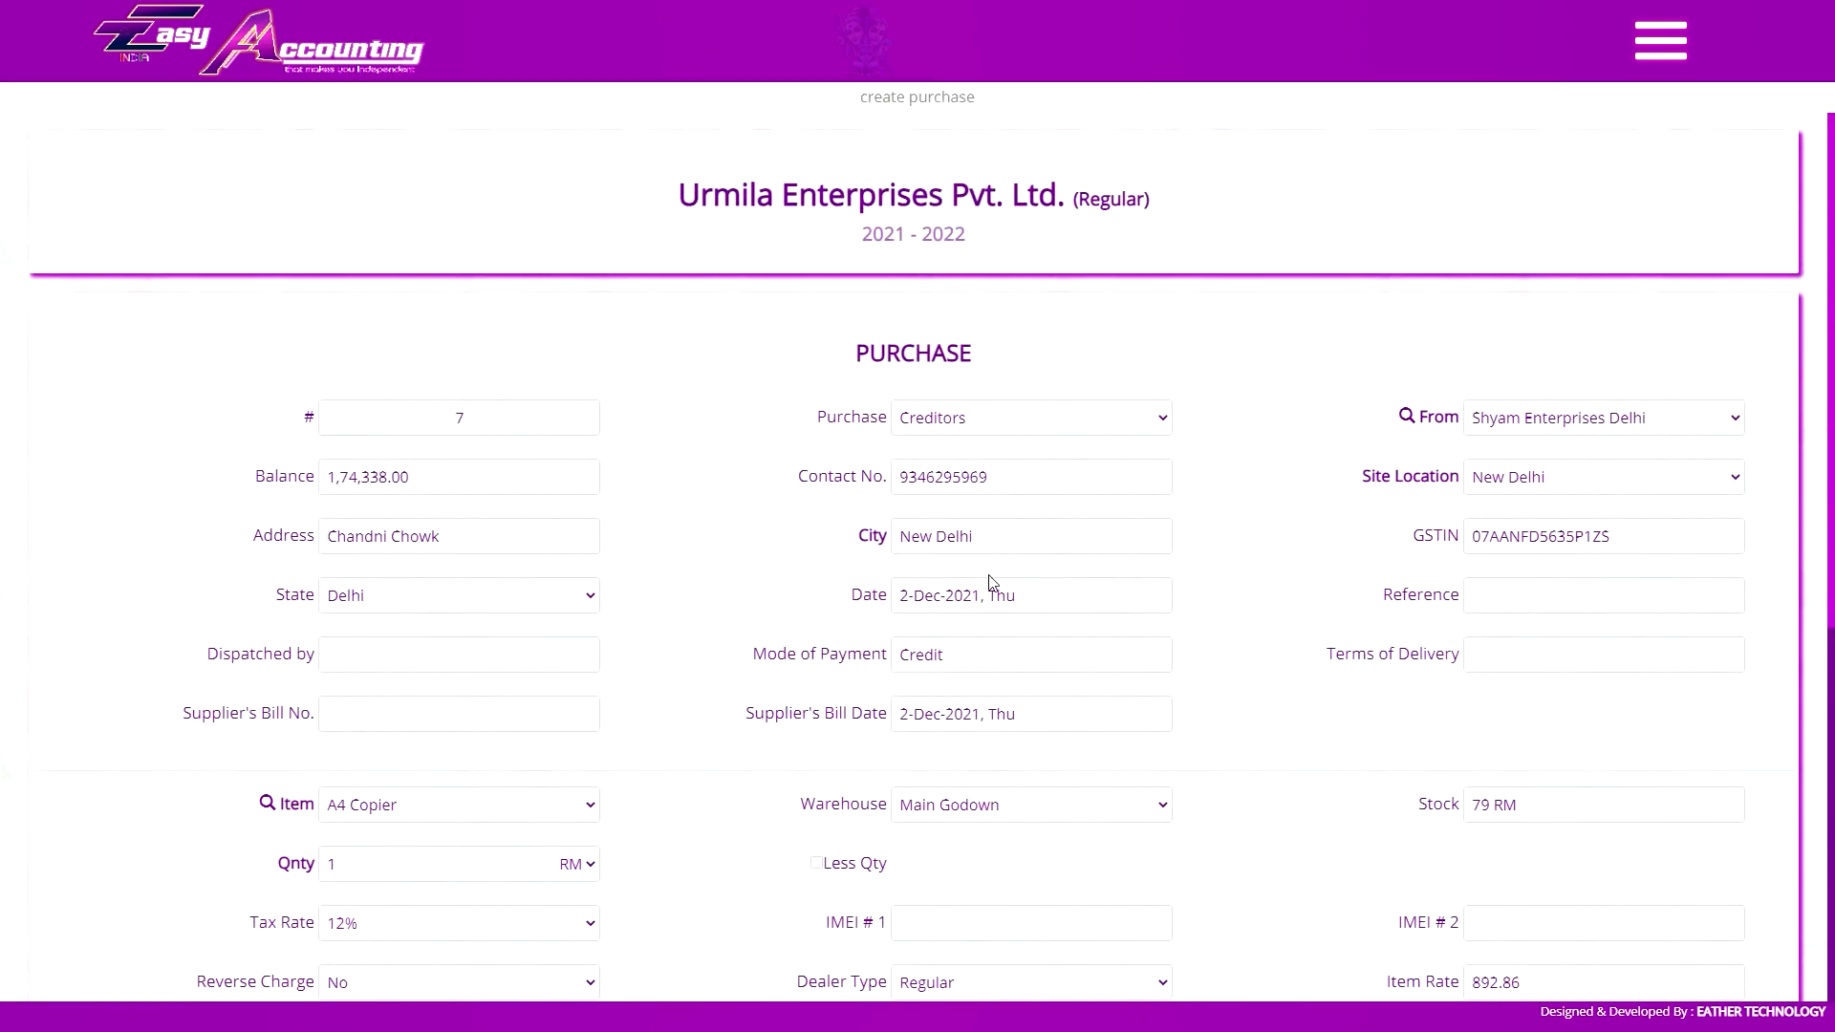
click(1502, 603)
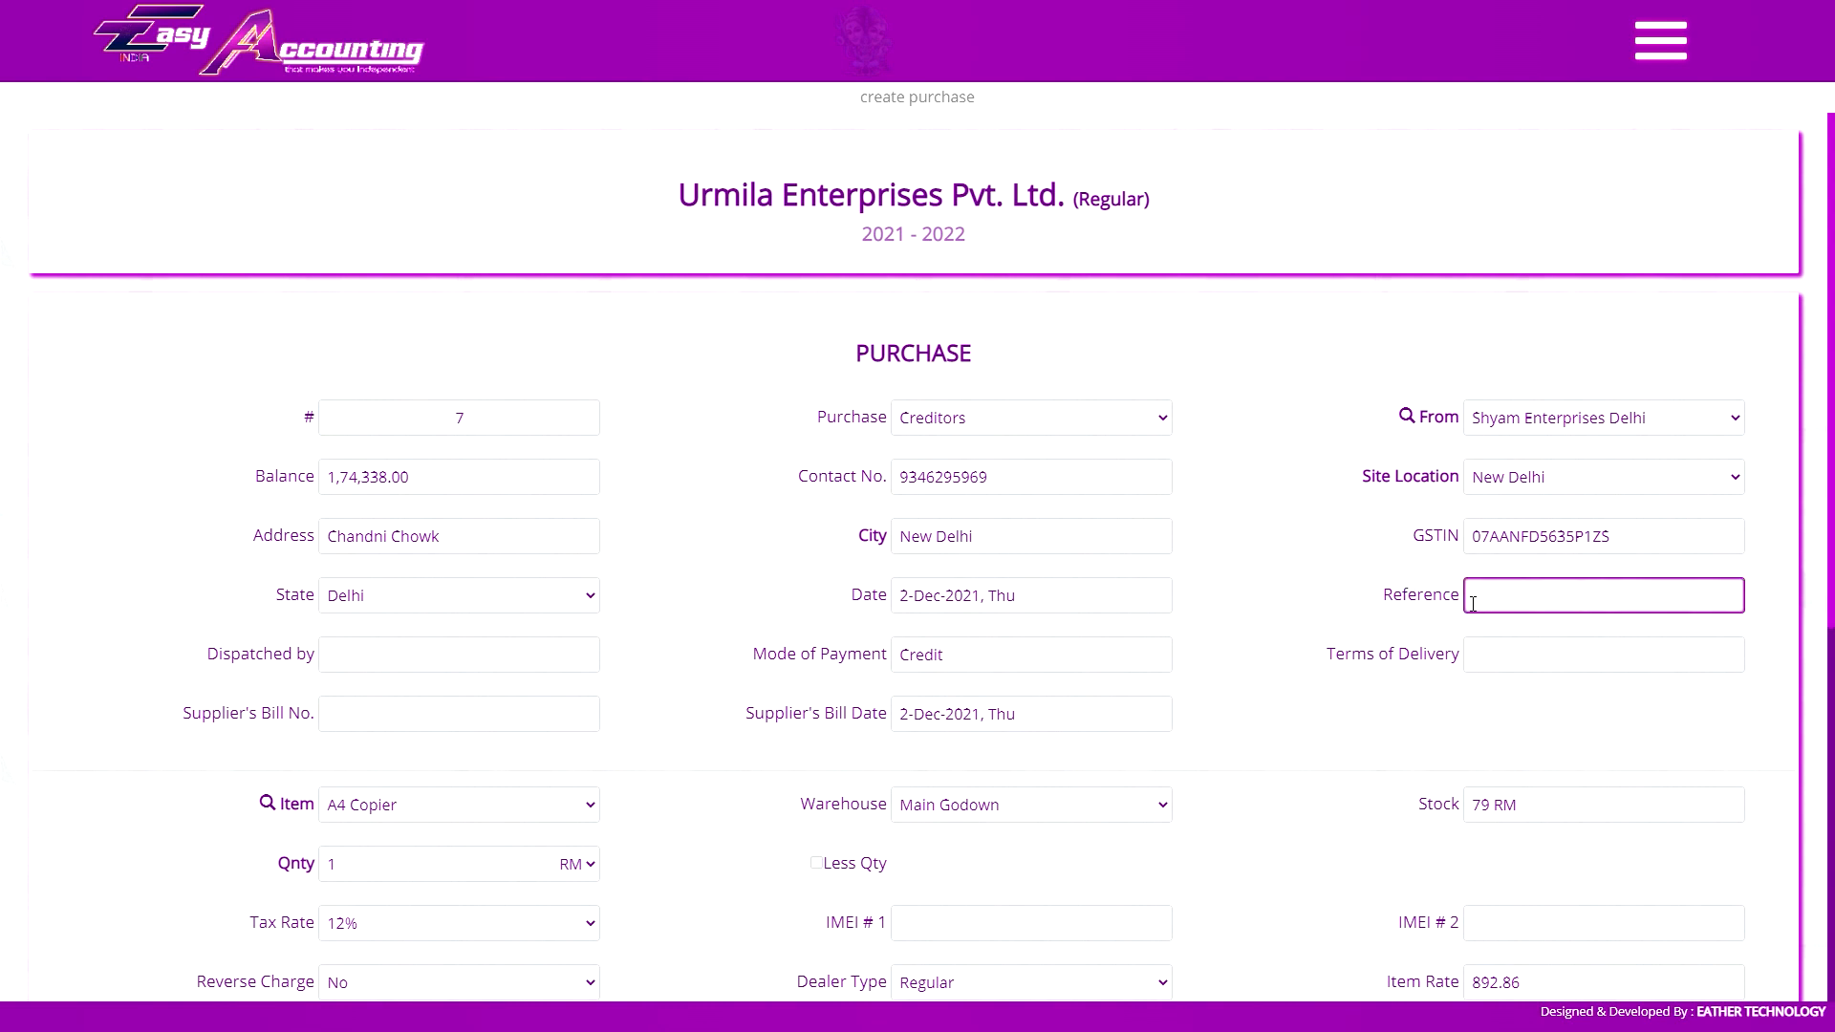
click(328, 657)
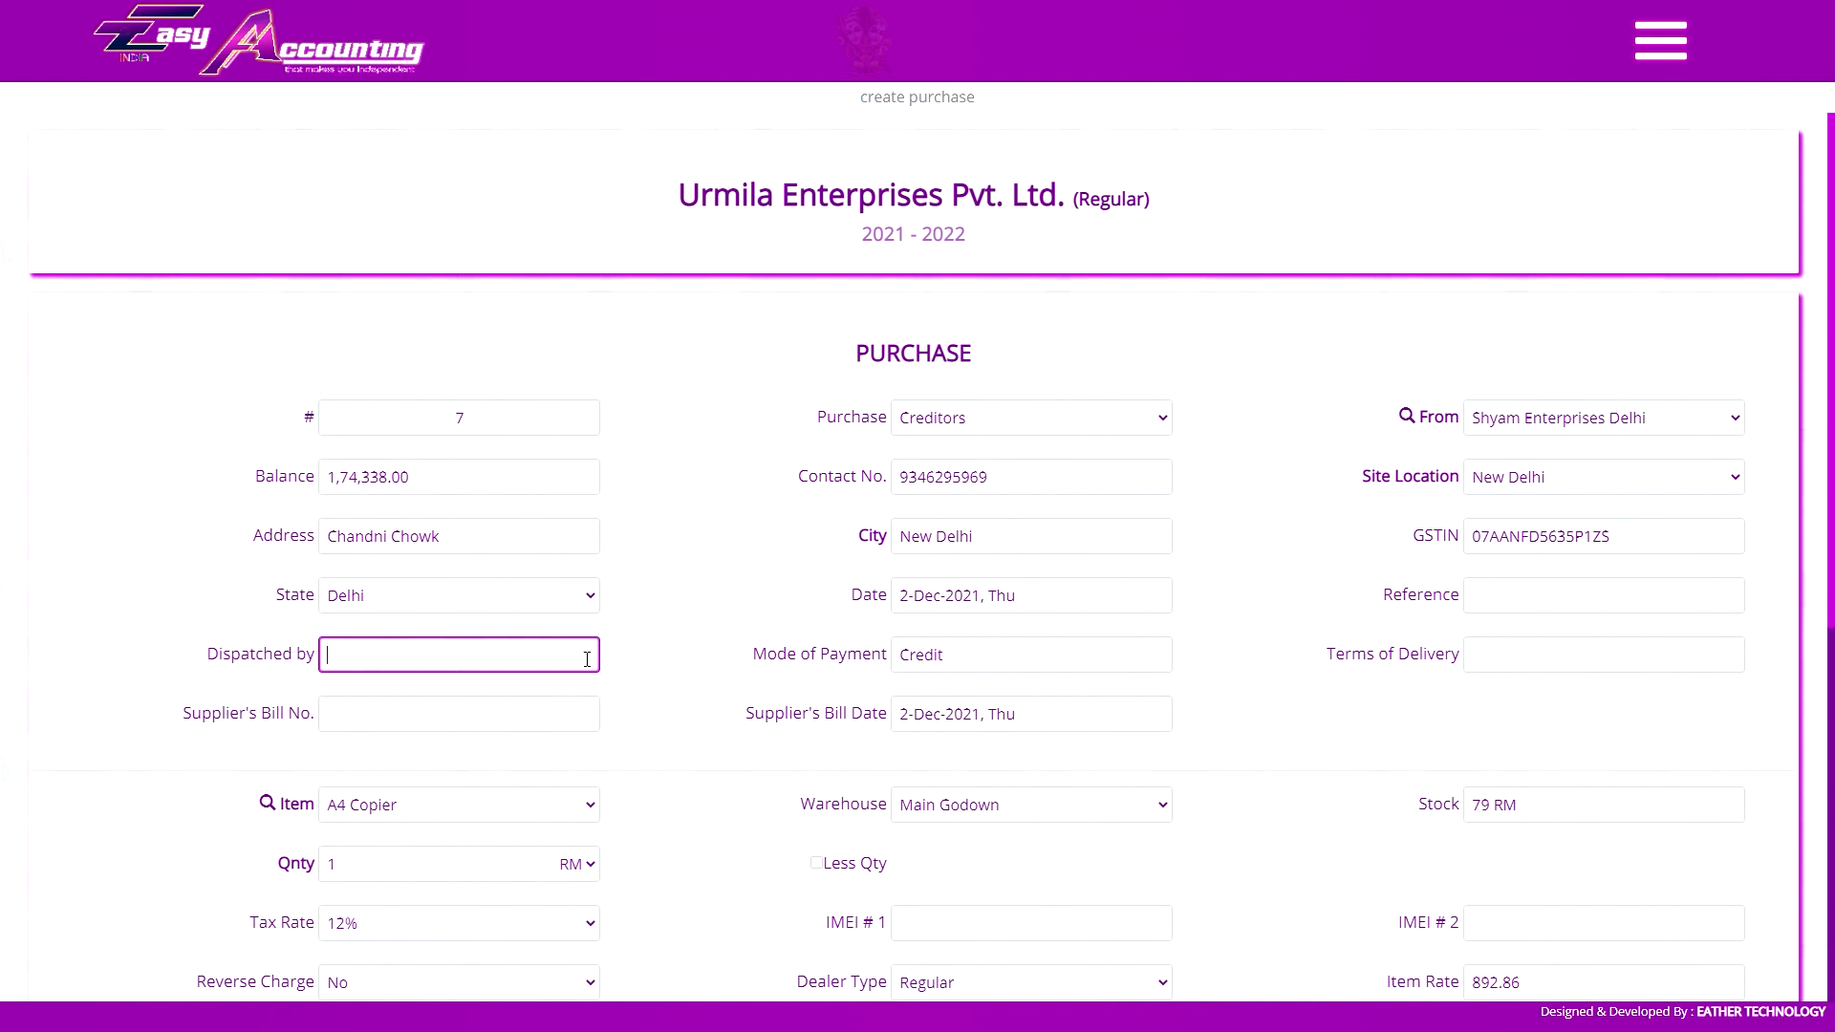
click(1010, 661)
click(1057, 651)
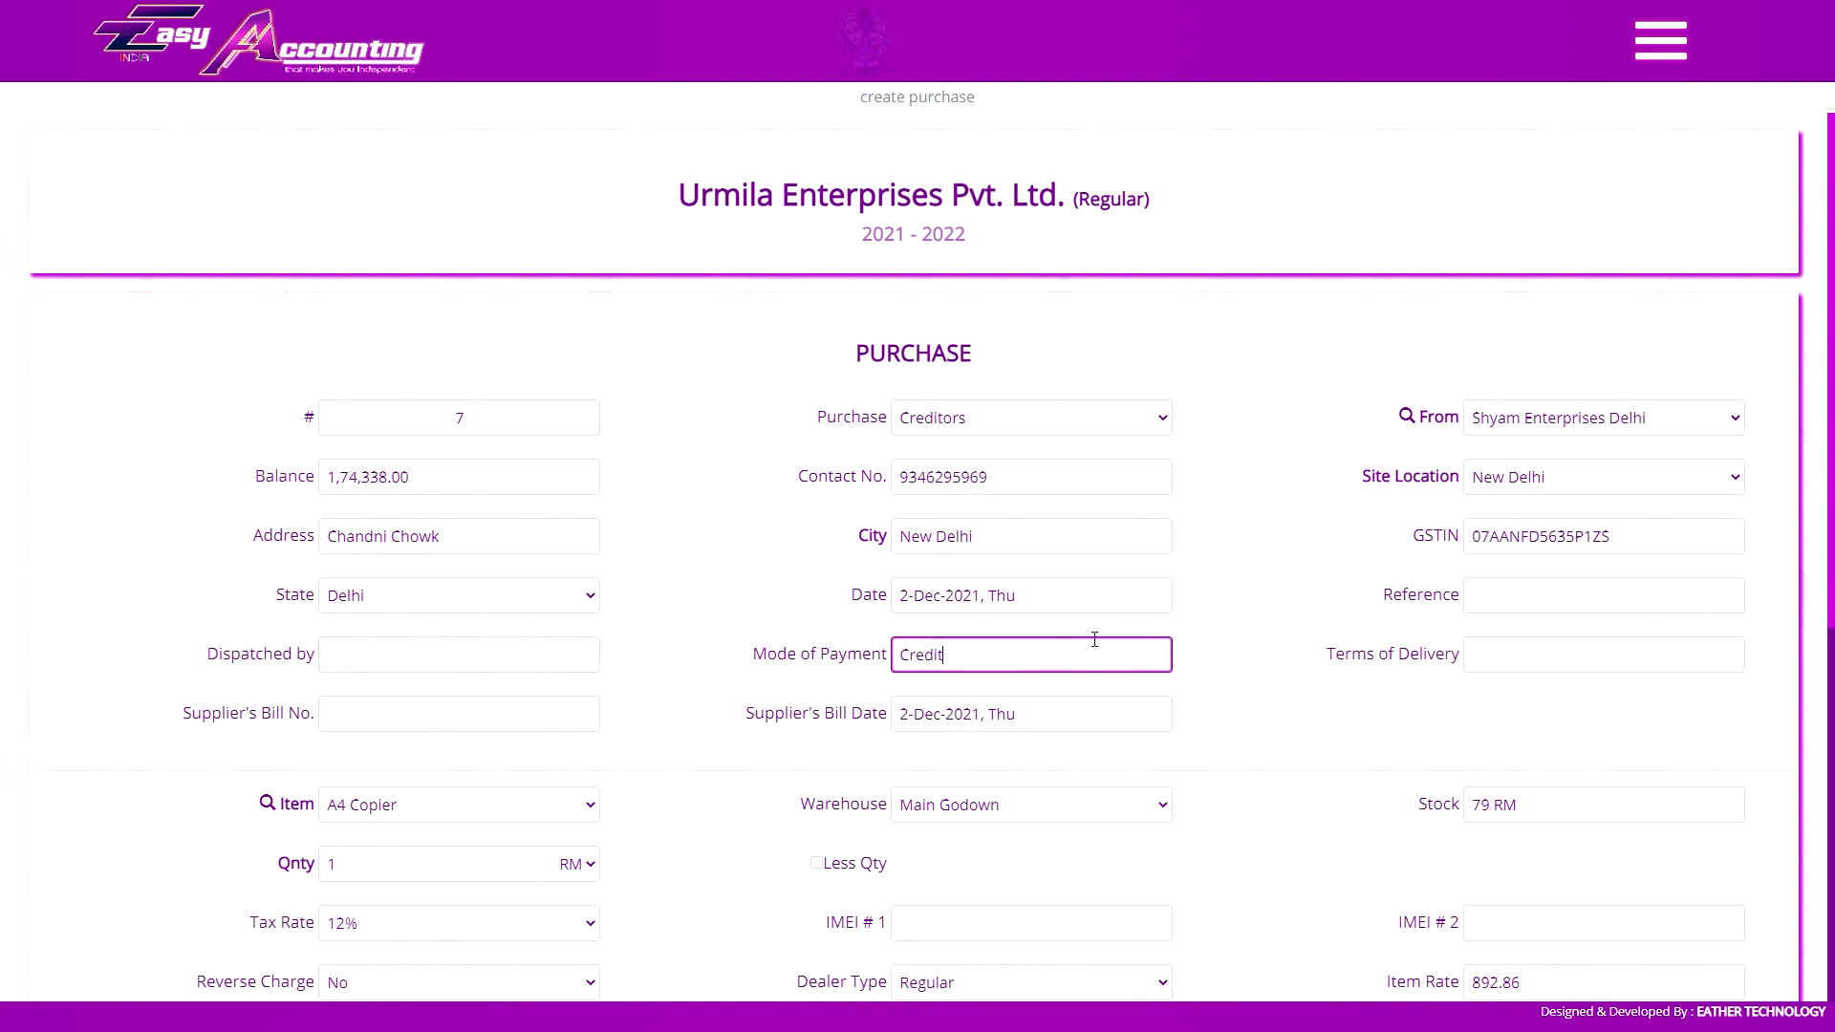
click(1480, 661)
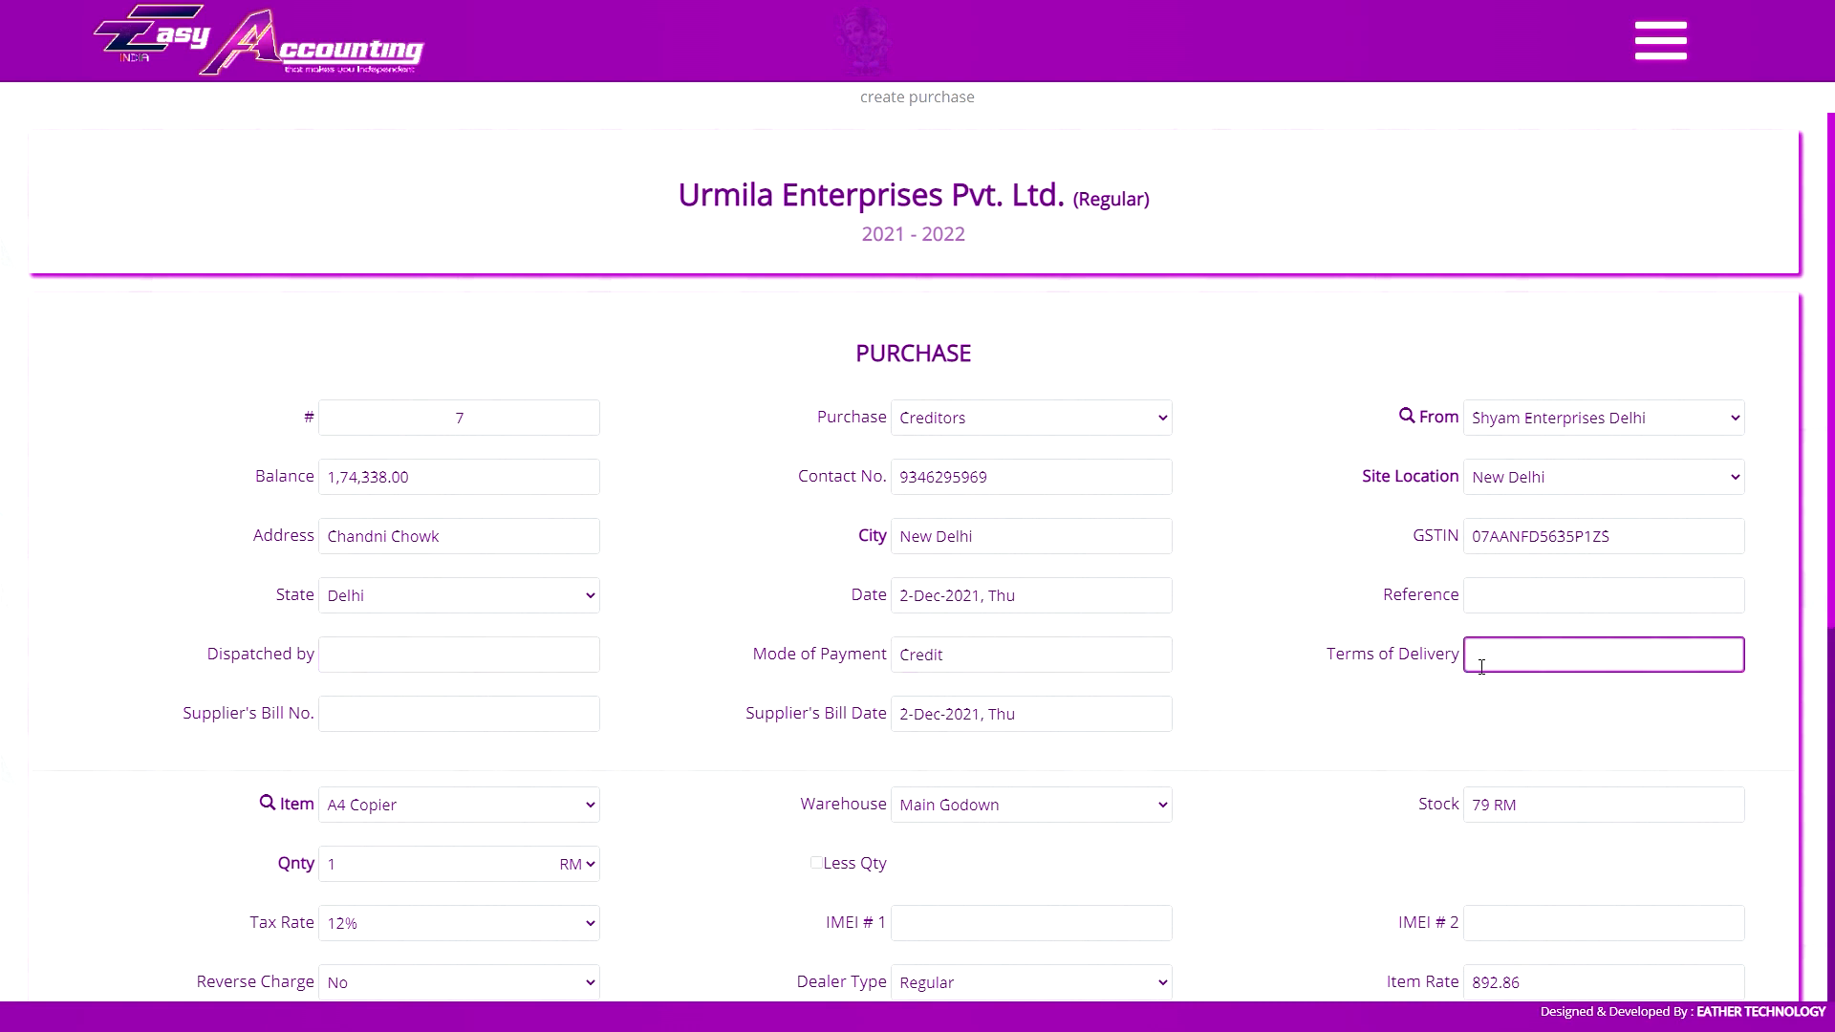
click(448, 714)
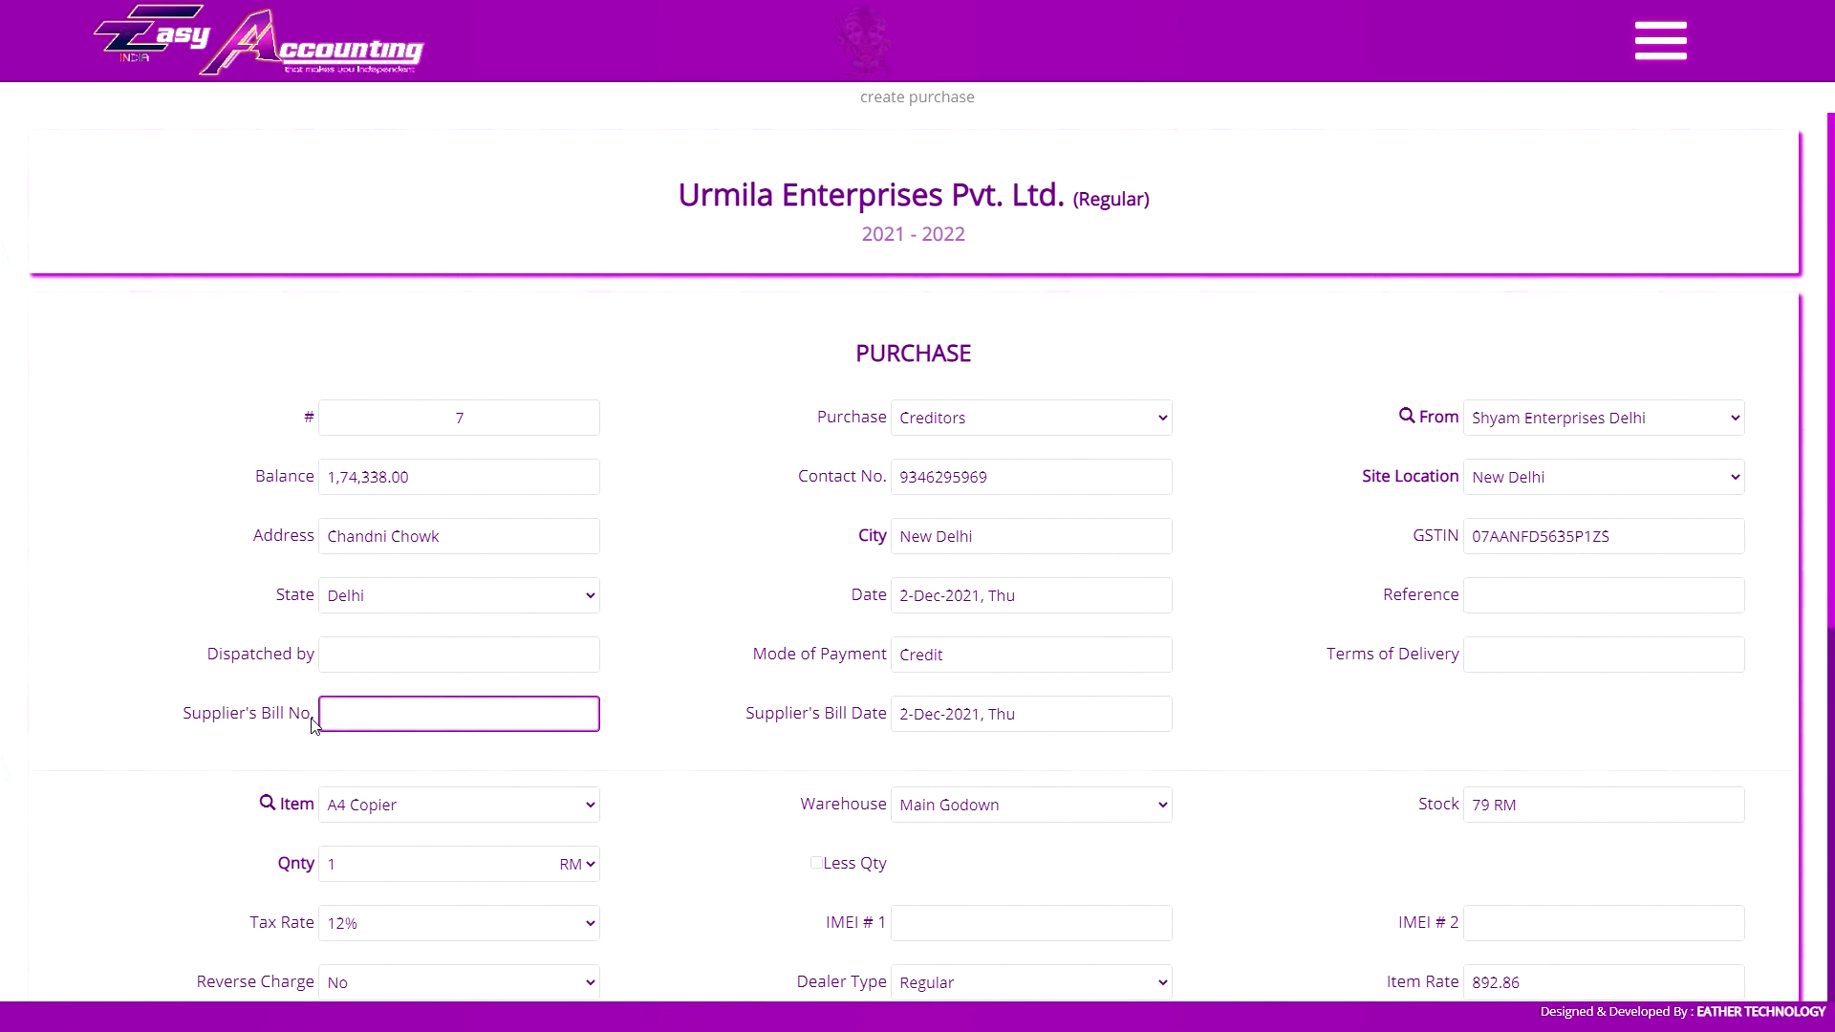
click(959, 711)
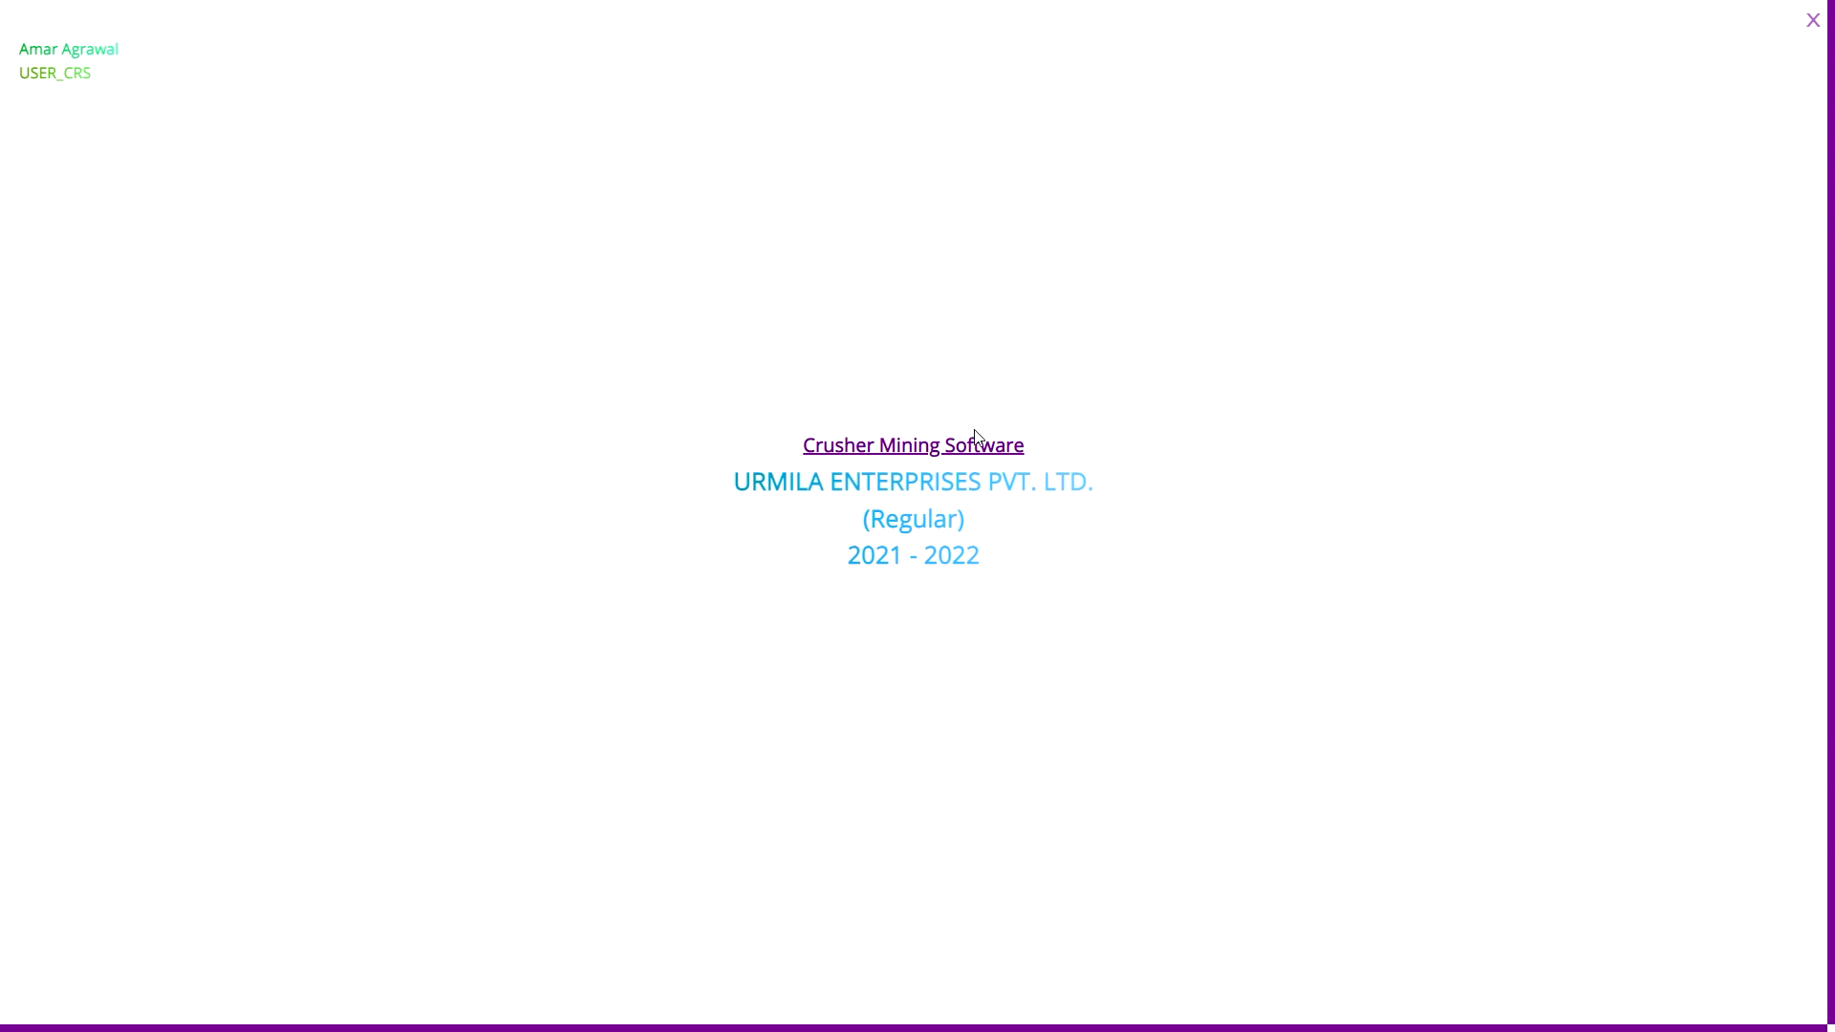
- Dismiss the Crusher Mining Software welcome screen and examine the invoice form's header fields
click(1813, 20)
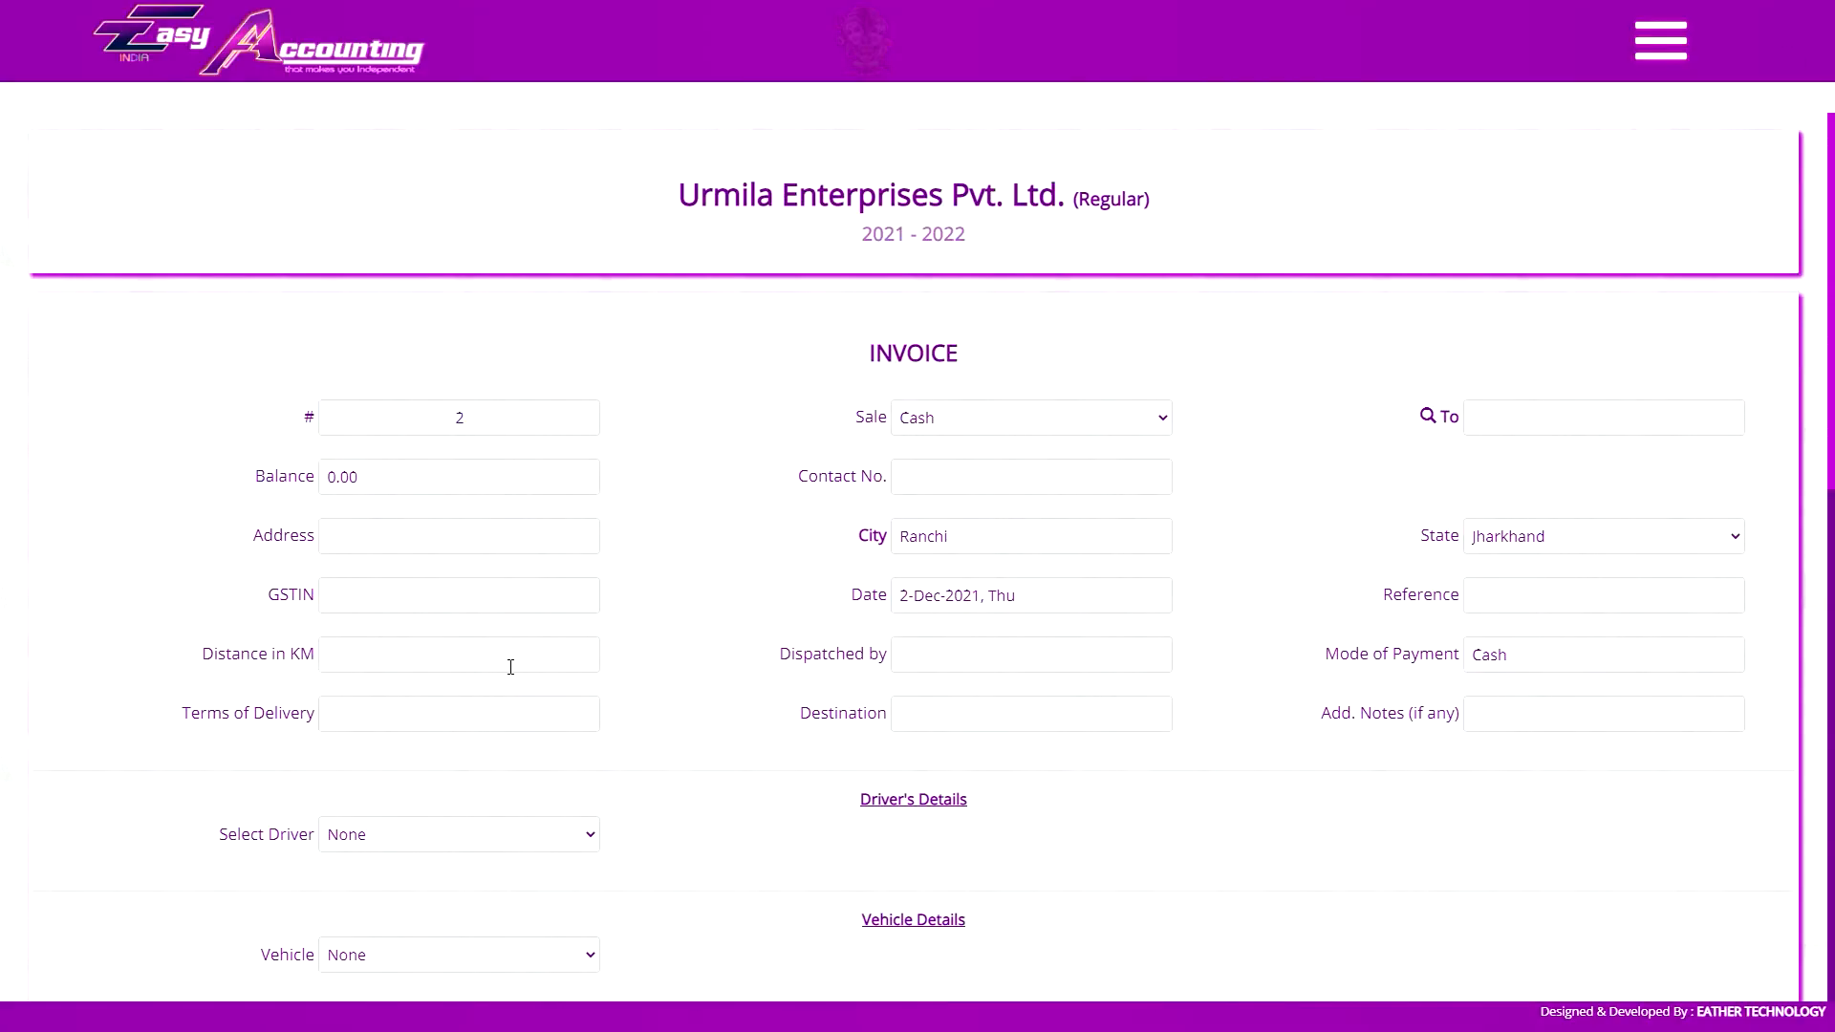
click(323, 667)
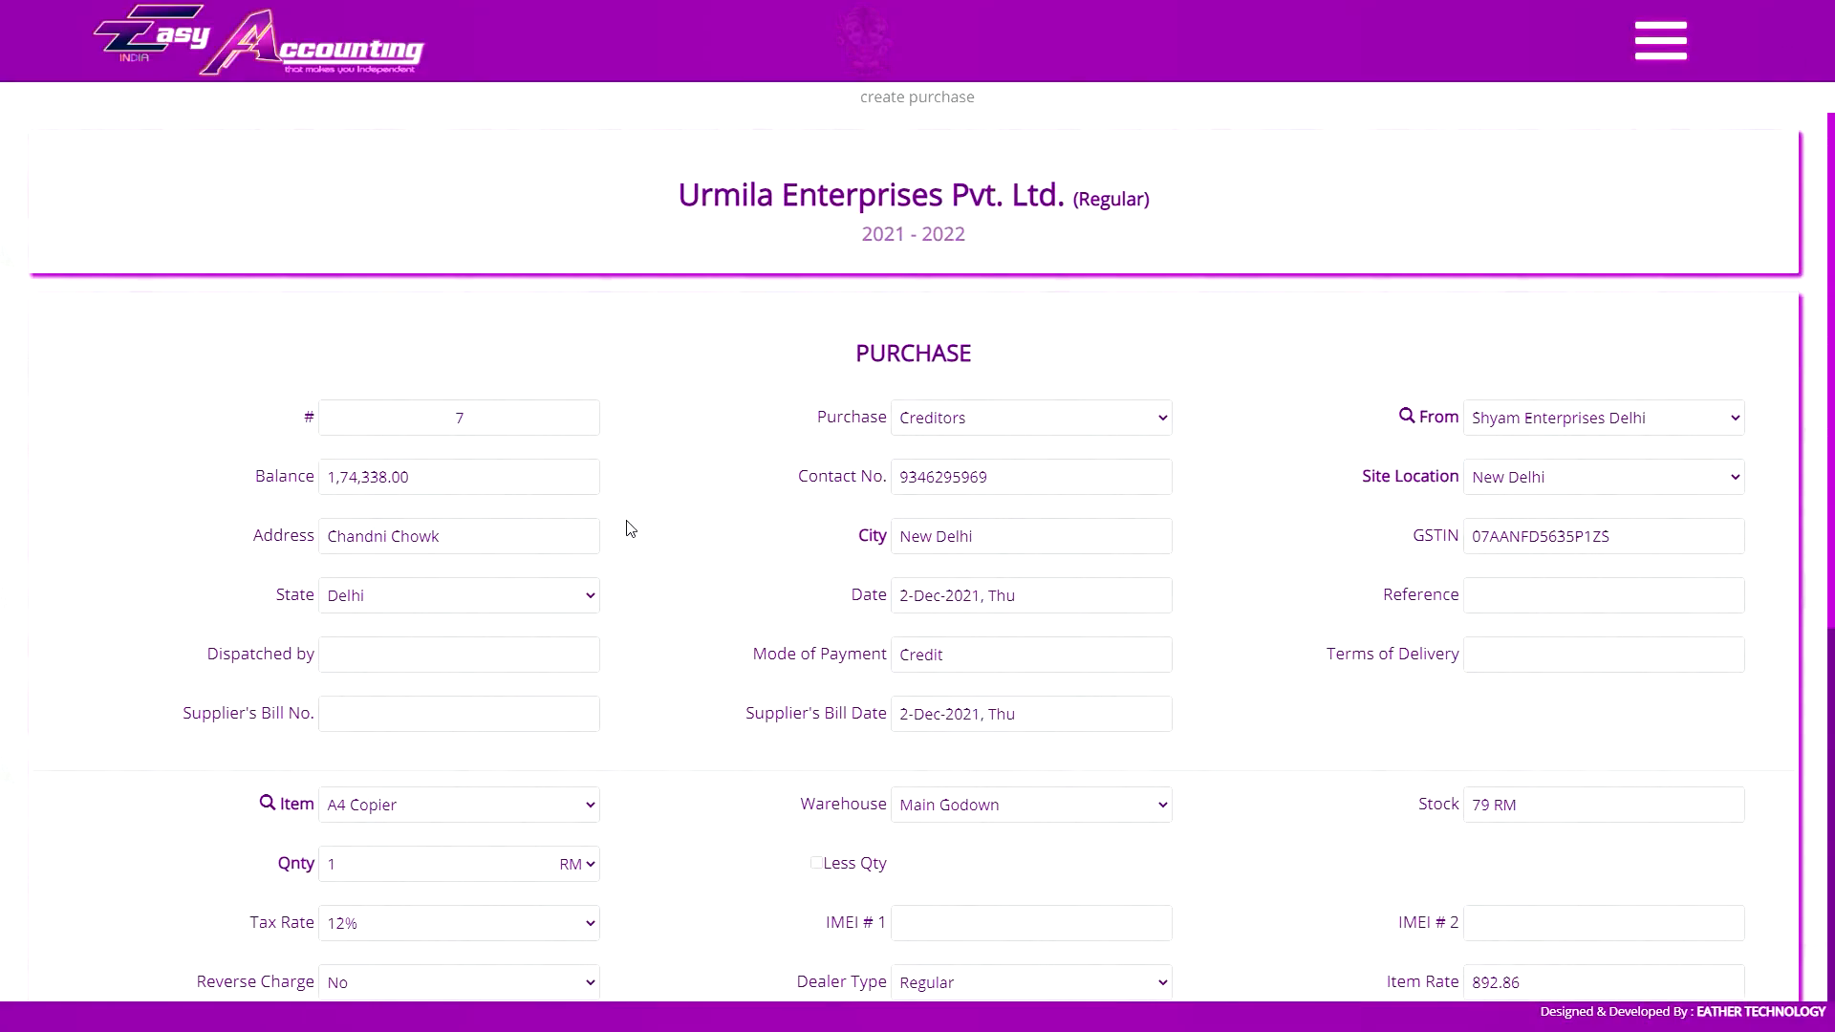
- Examine the supplier's bill number field and the list of available creditor suppliers on the purchase form
click(330, 722)
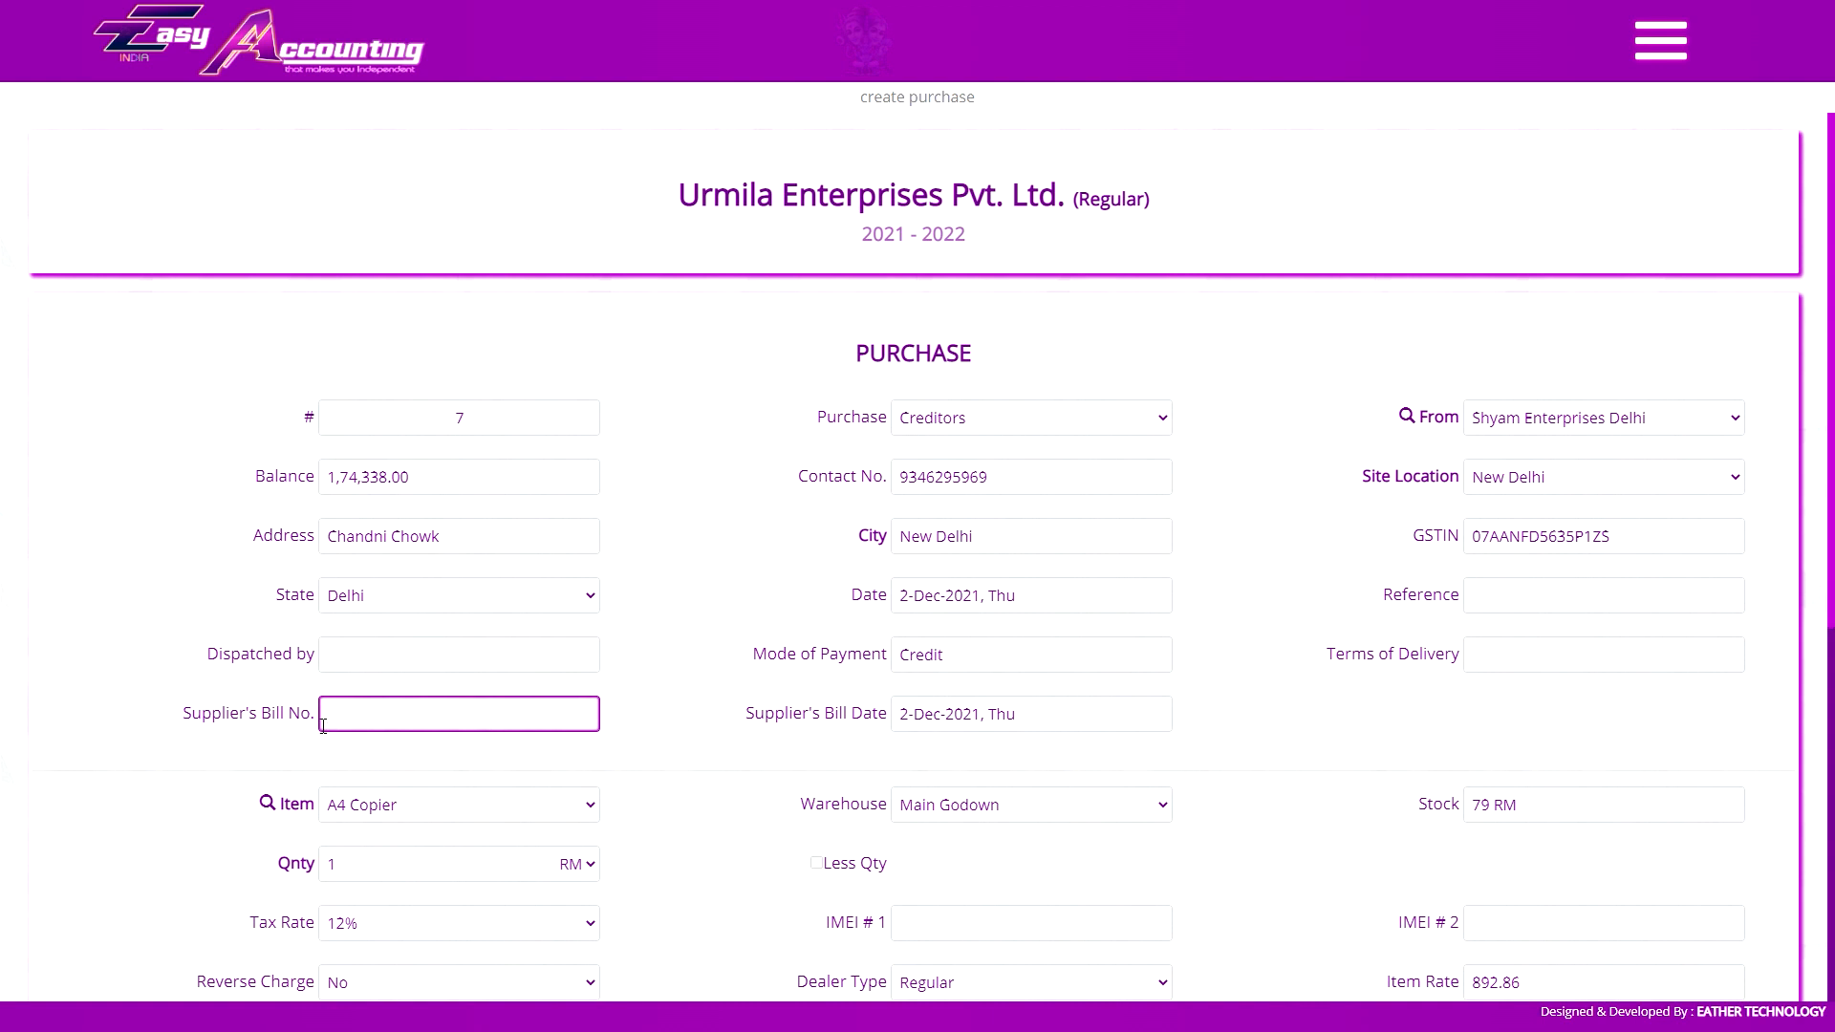
click(1505, 428)
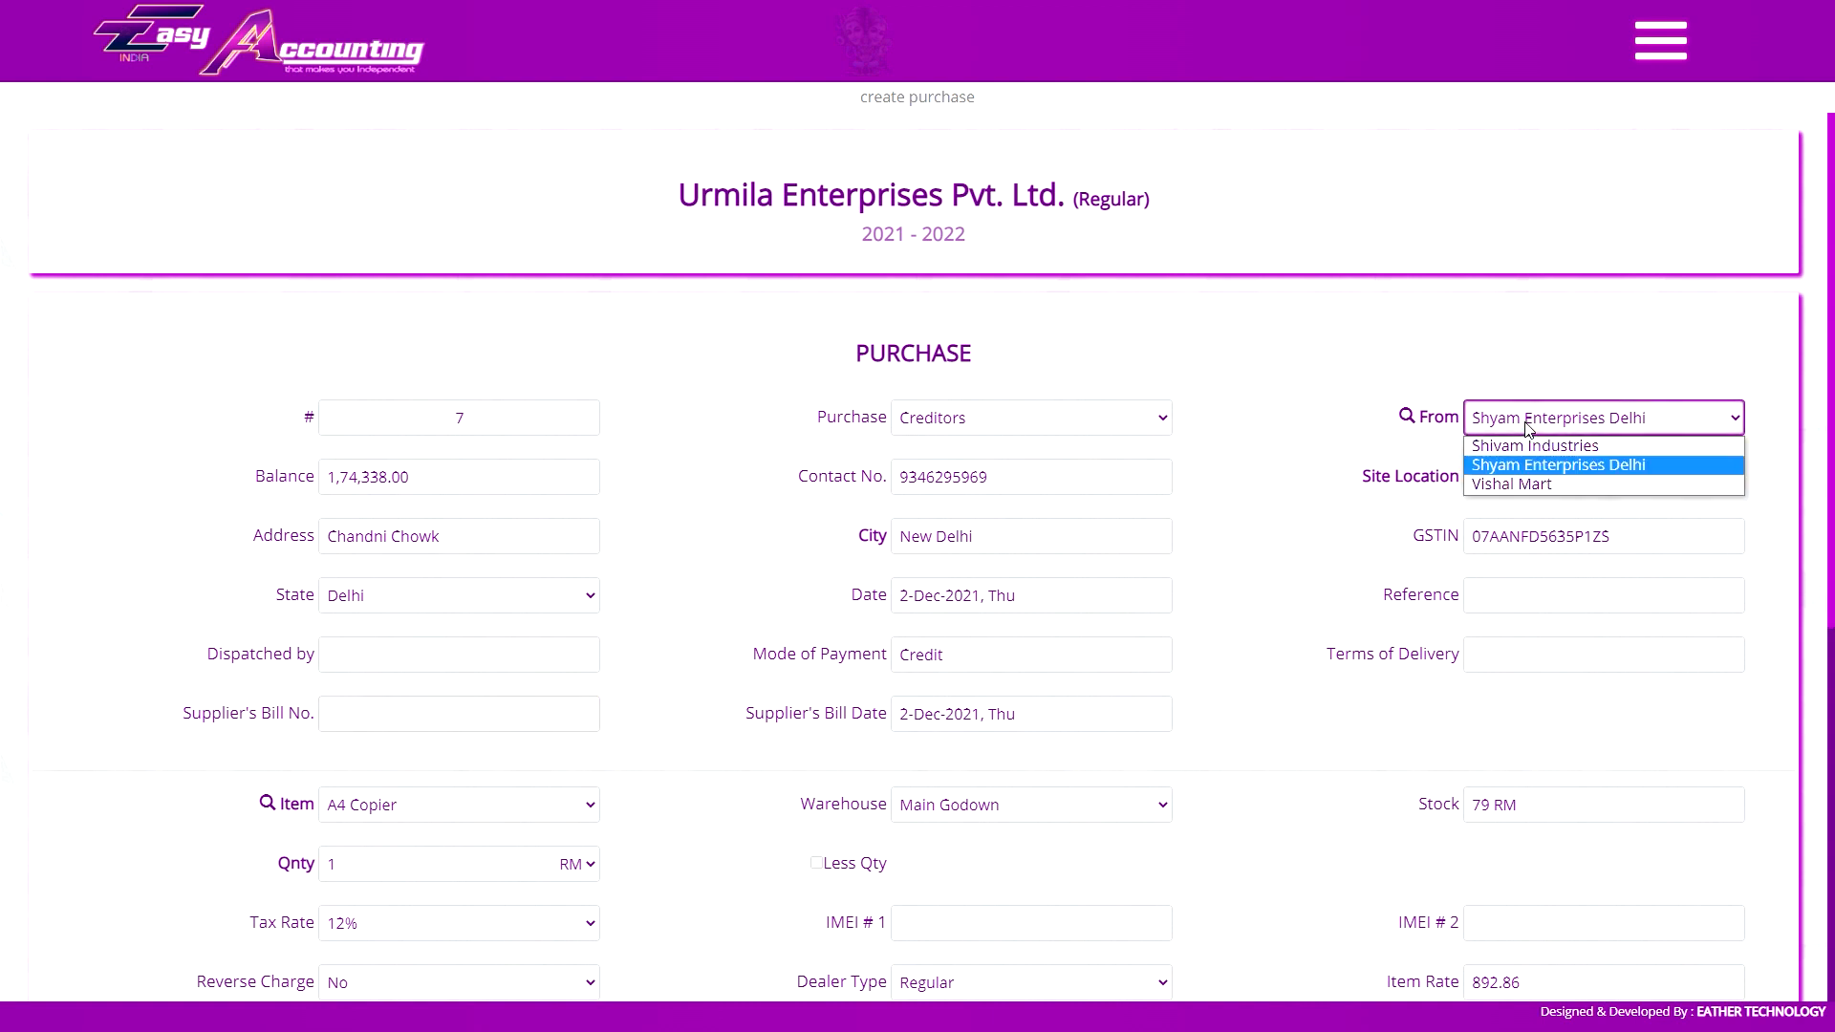
click(1530, 426)
click(1529, 481)
click(1527, 505)
click(370, 719)
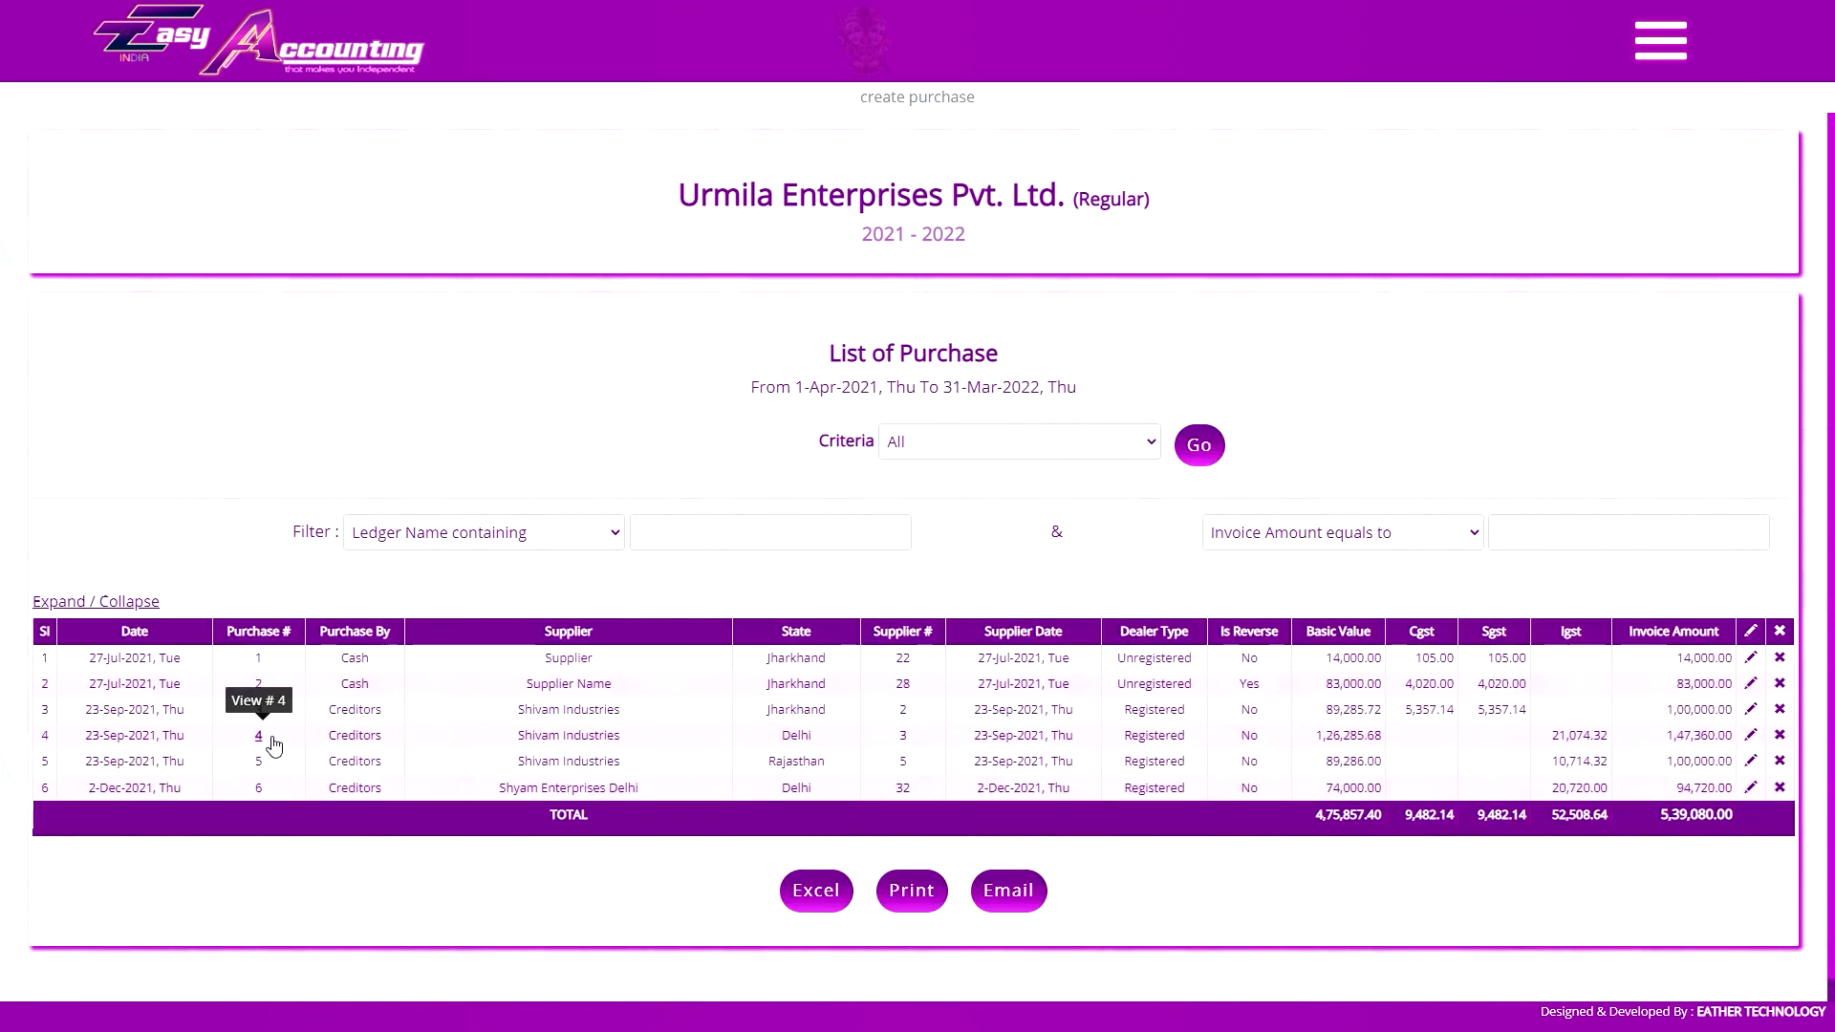
- View the invoice of purchase 4 from the purchase list, check its supplier's bill number and close it
click(257, 719)
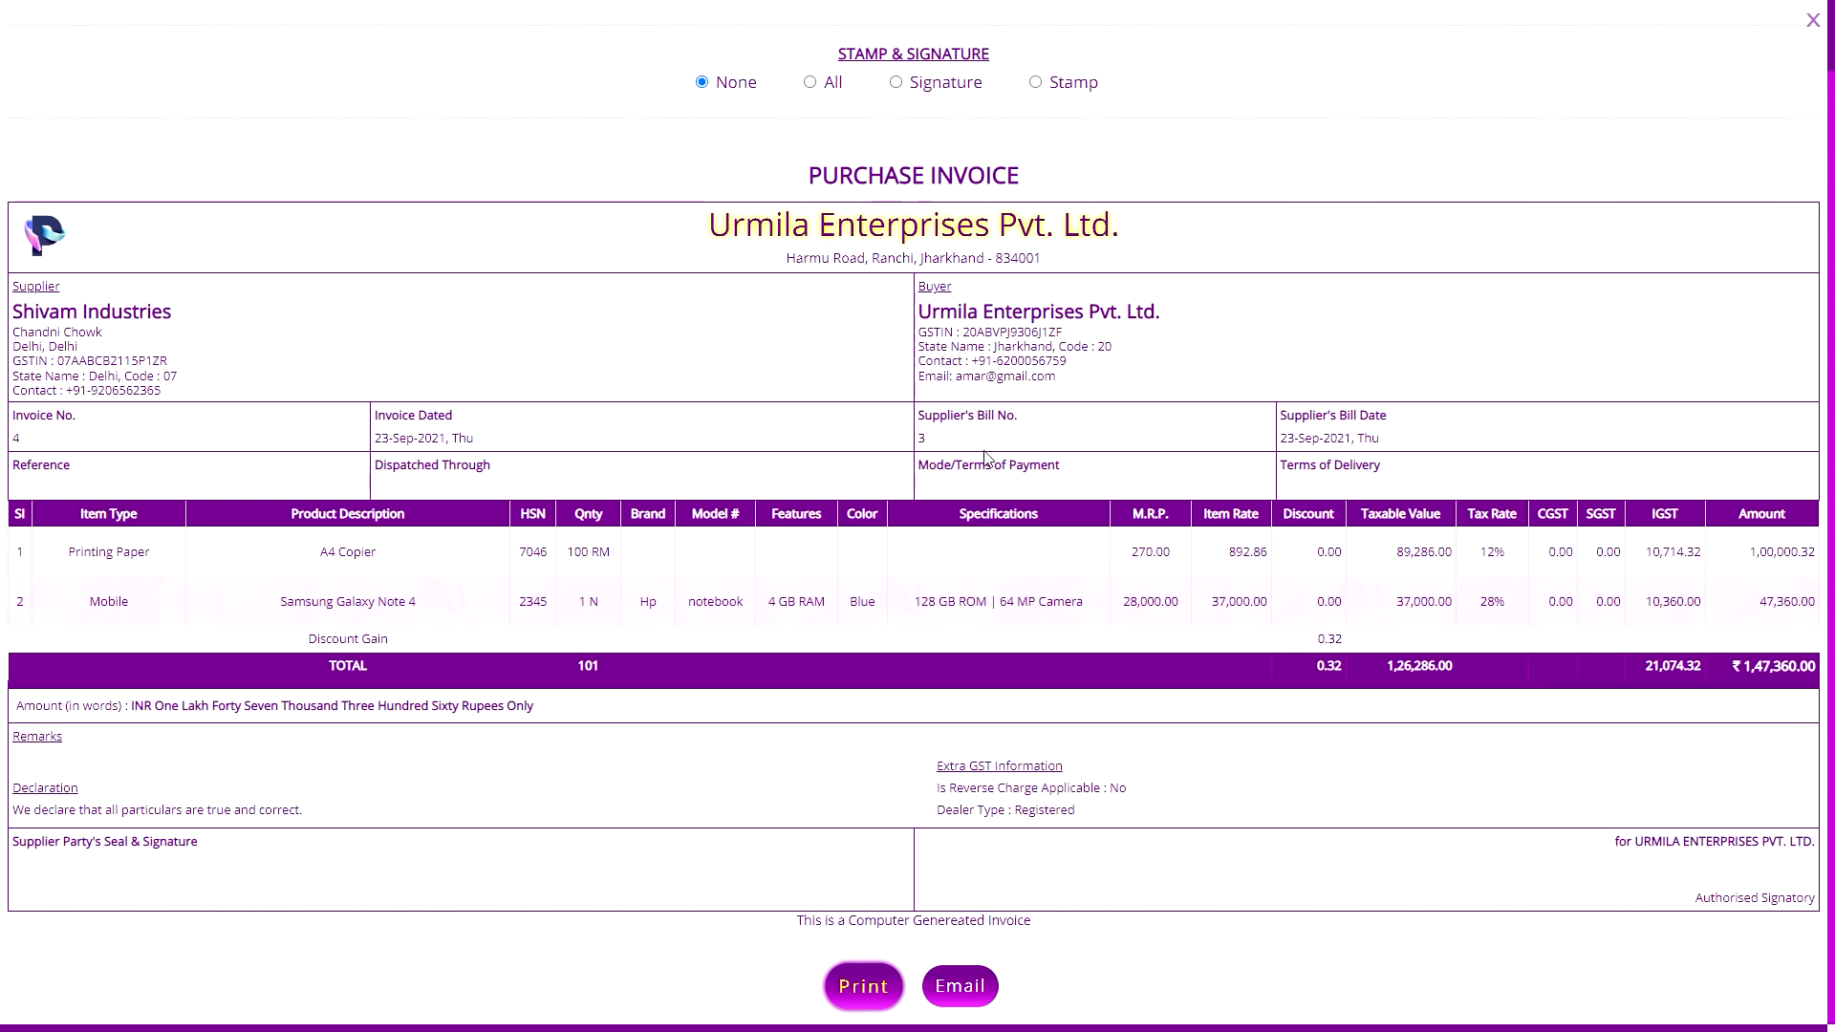
click(1813, 20)
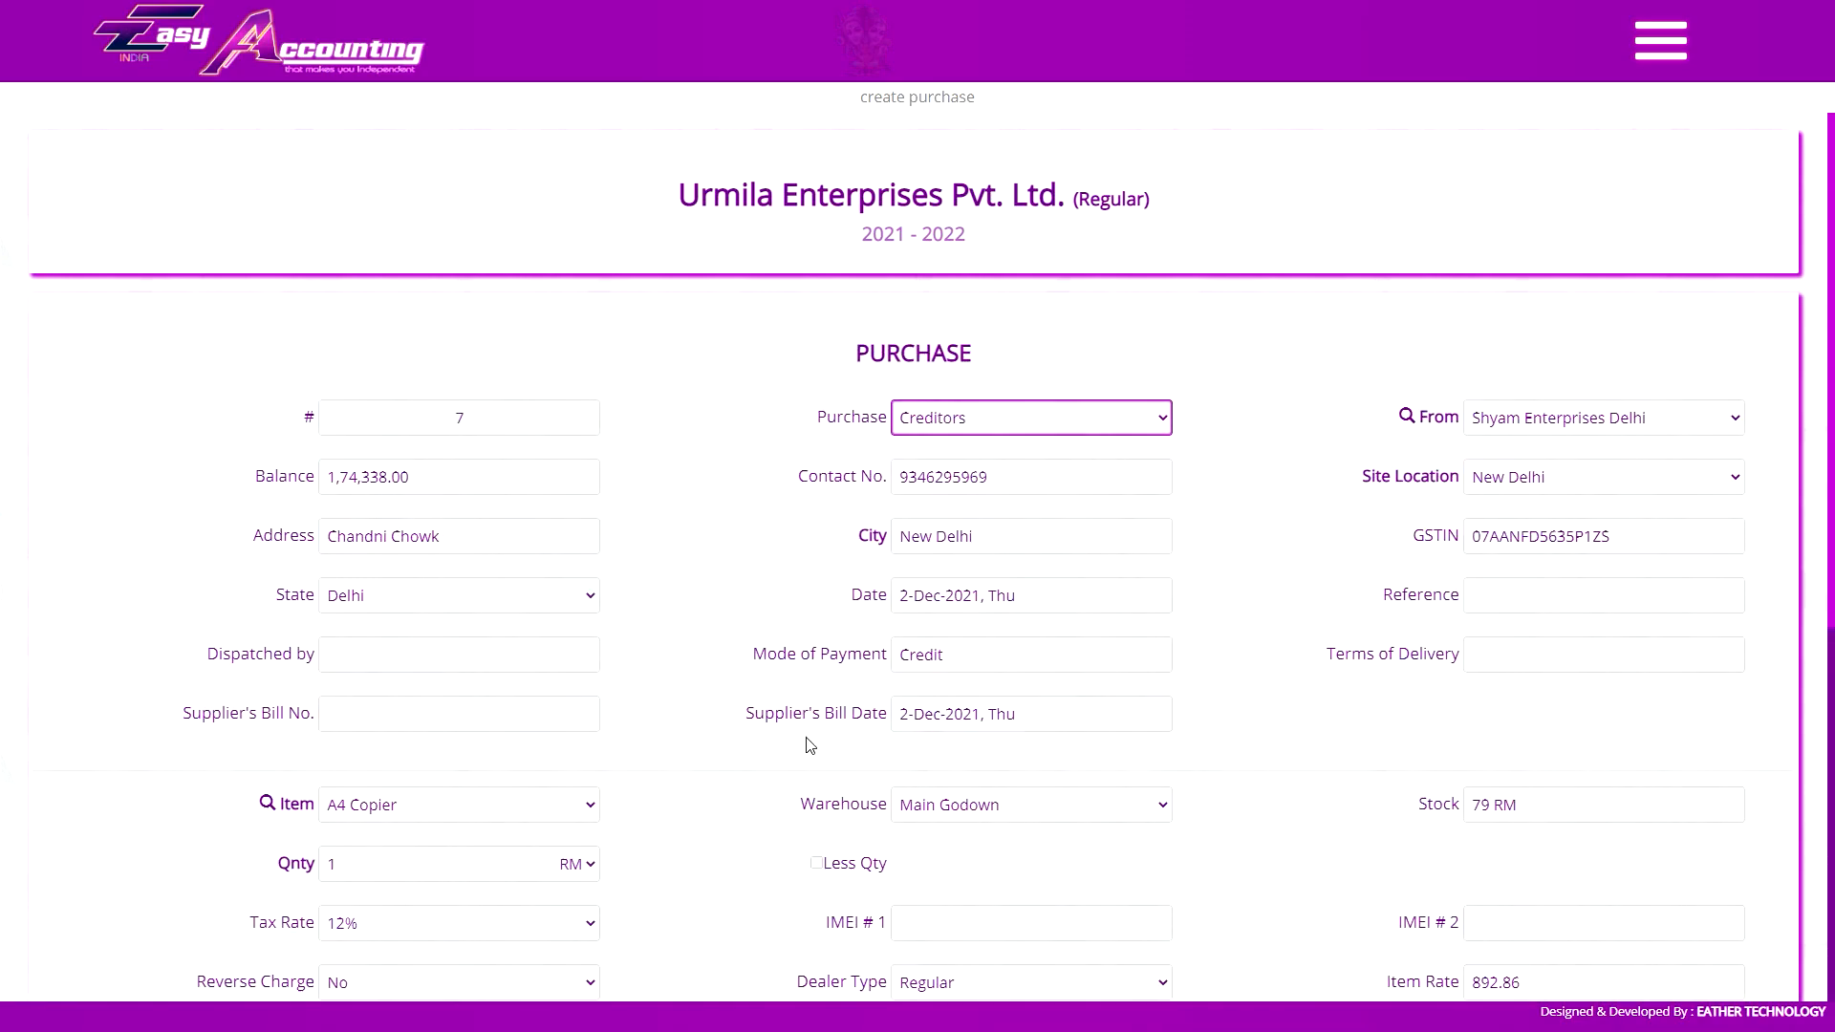
- Set the supplier to Shivam Industries with Delhi as site location and enter 3 as the supplier's bill number
click(1529, 477)
click(1514, 522)
scroll(420, 430, down, 3)
click(419, 429)
text(8)
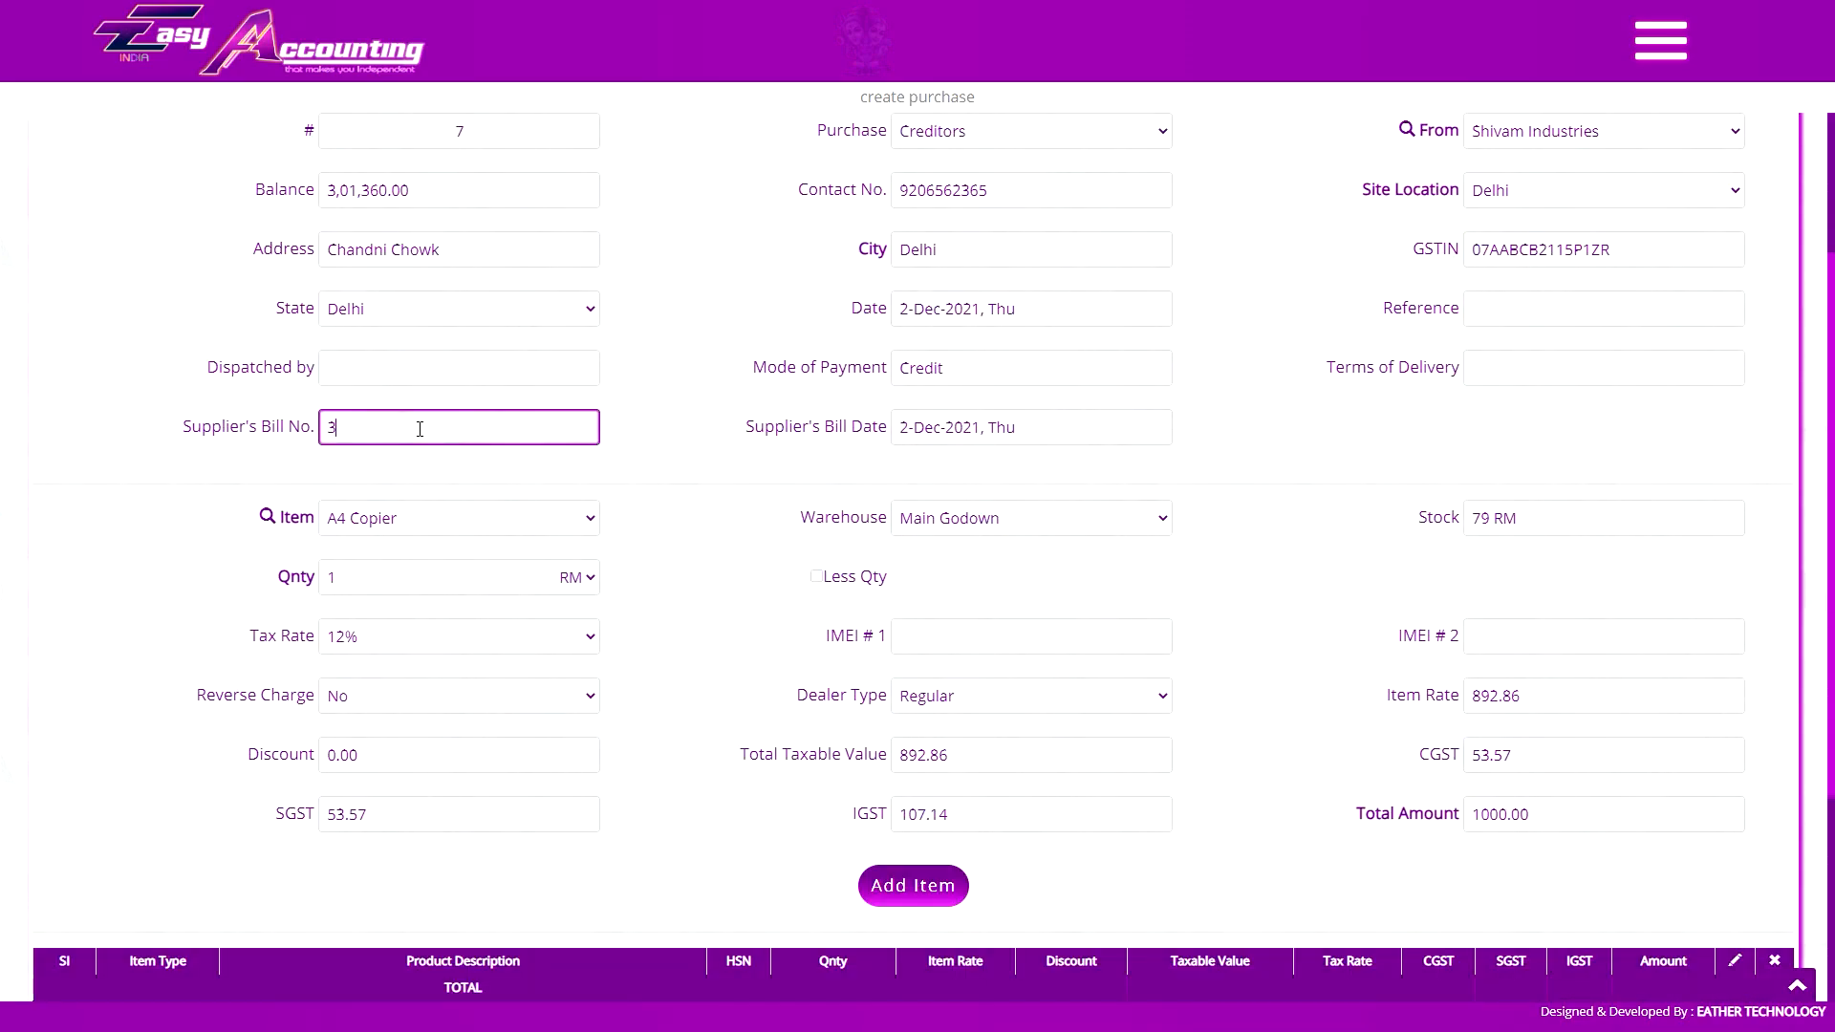
- Add the A4 Copier item to the purchase and try to save the entry with the repeated bill number
scroll(941, 397, down, 2)
click(900, 681)
scroll(900, 680, down, 2)
click(1139, 825)
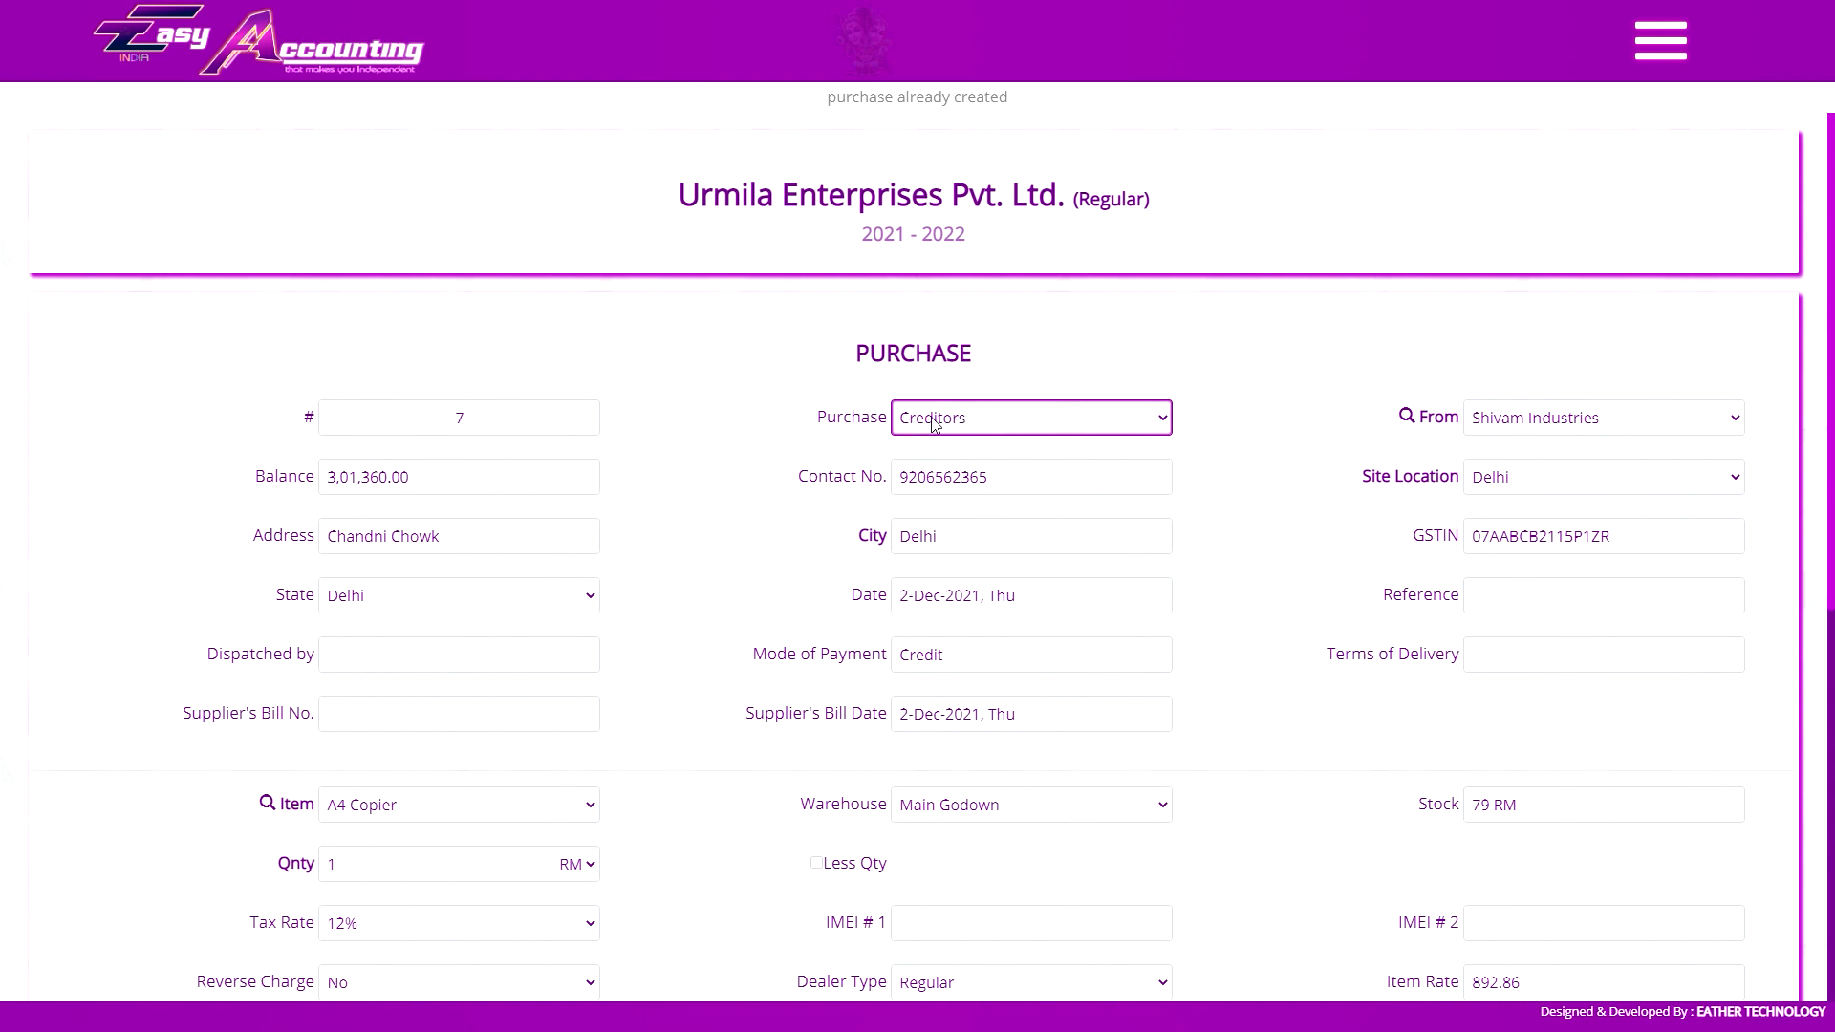
- Look through the purchase types and creditor suppliers, and switch the purchase type to Cash
click(963, 427)
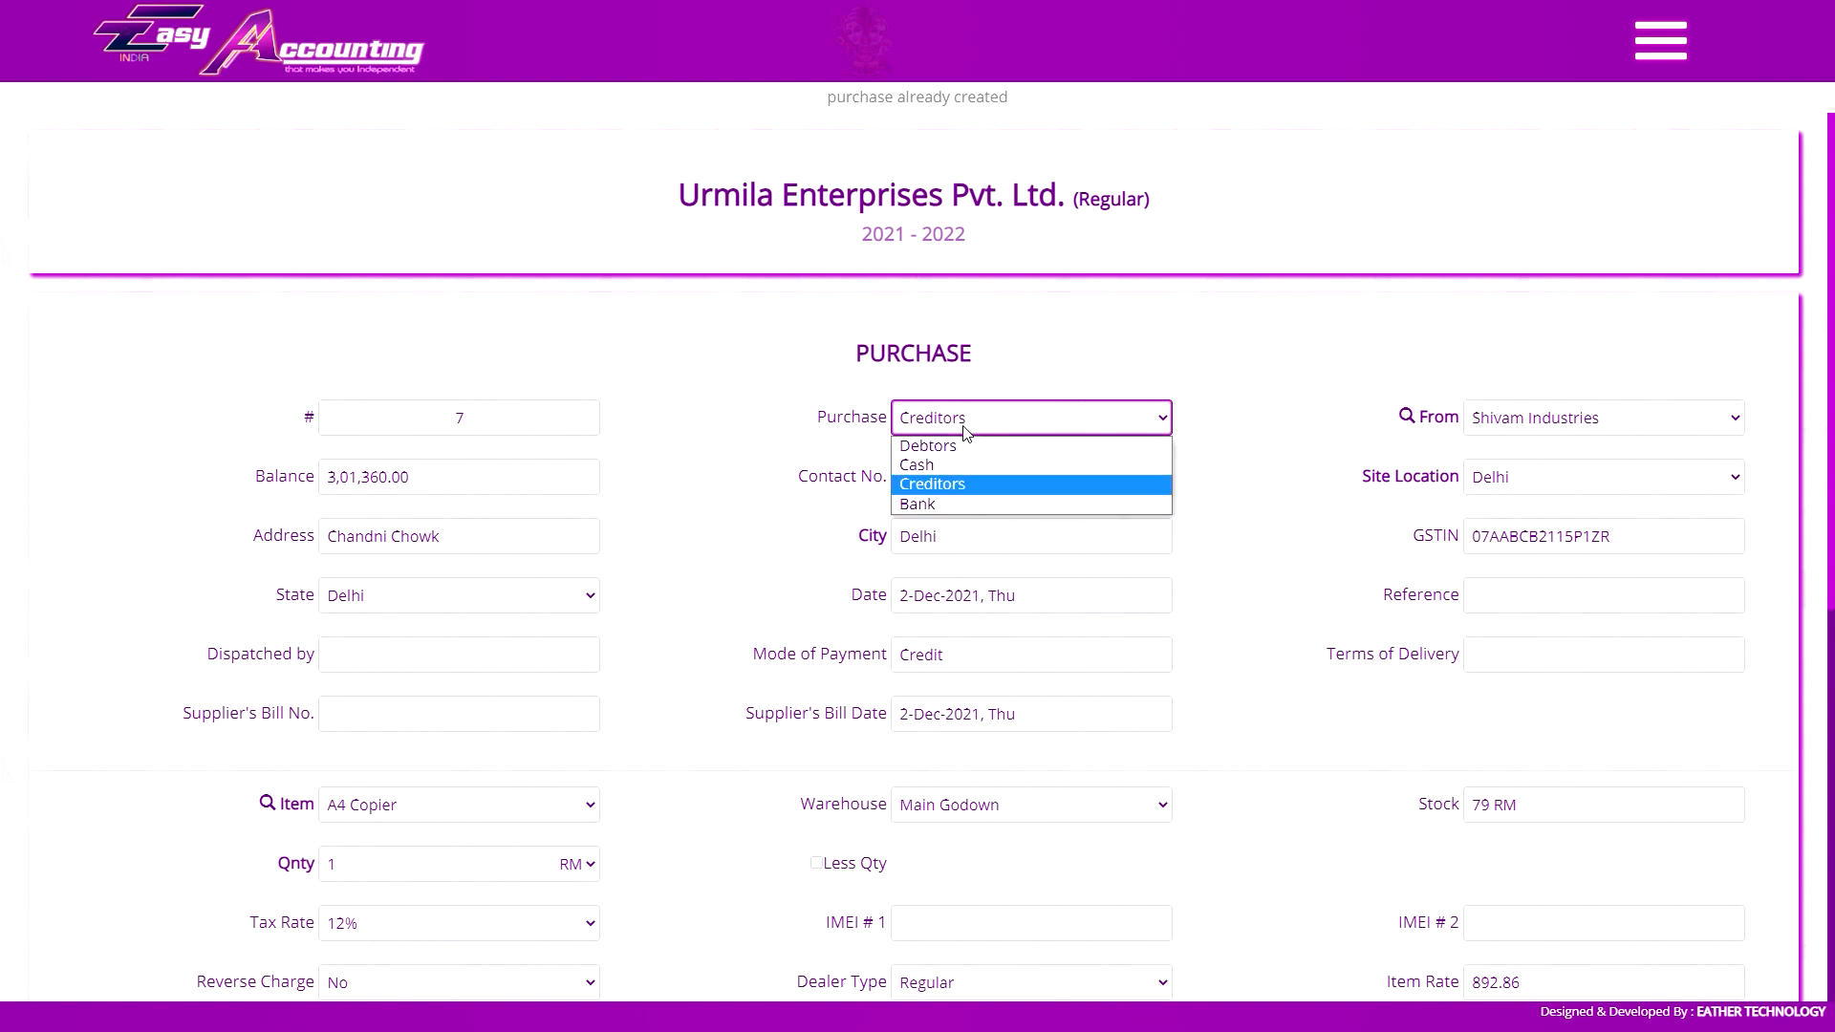
click(965, 483)
click(1547, 425)
click(1547, 418)
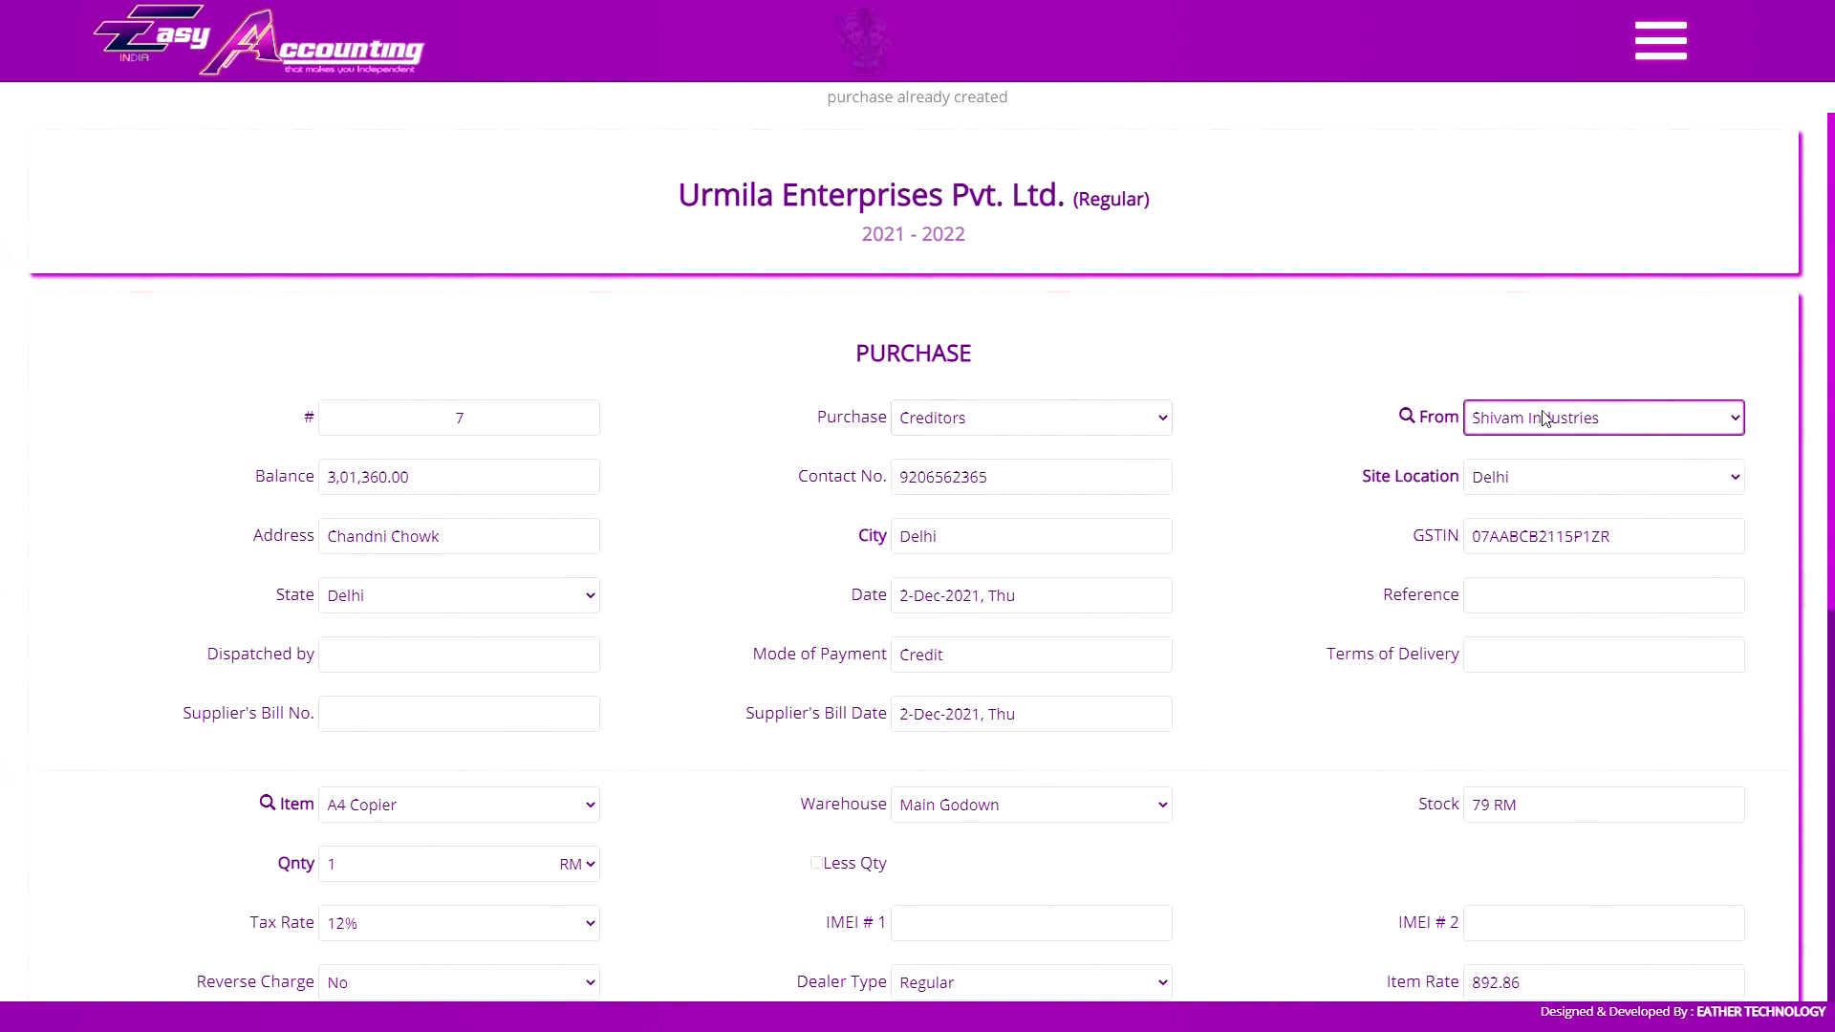
click(1056, 419)
click(1047, 464)
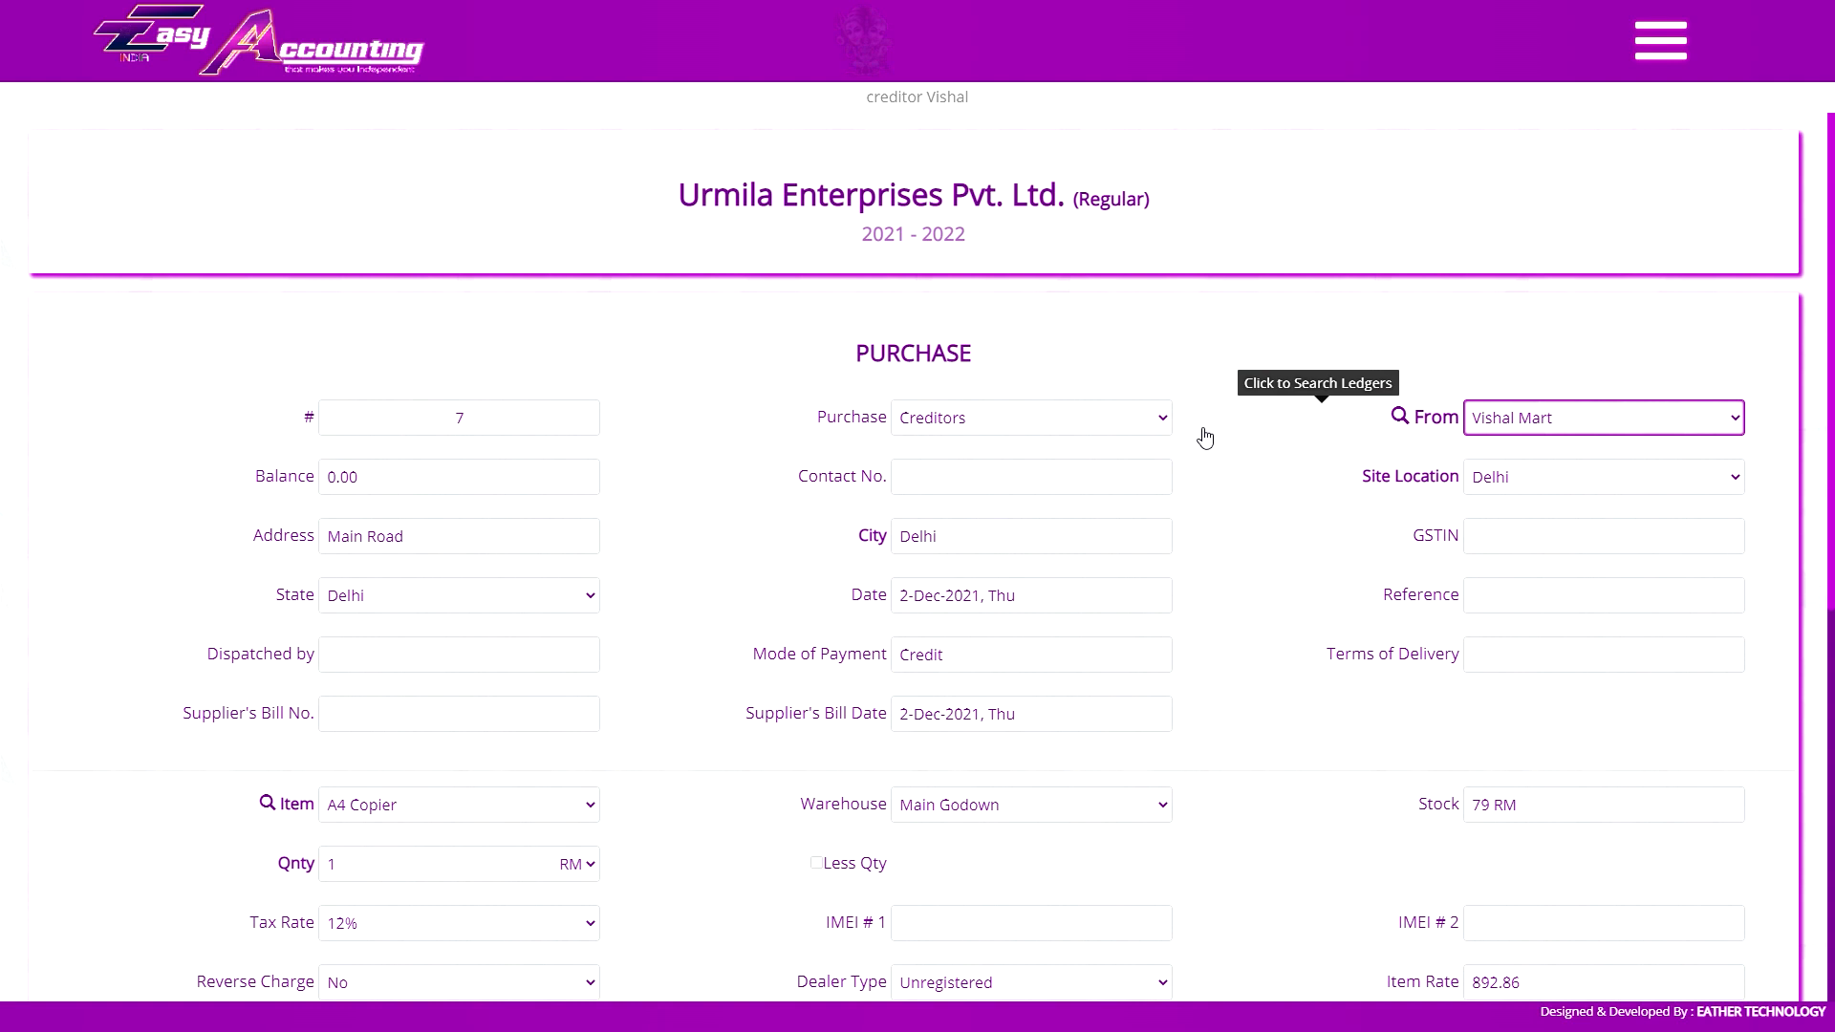
- Set the purchase type to Creditors with Shivam Industries as supplier and Jaipur as the site location
click(994, 427)
click(997, 483)
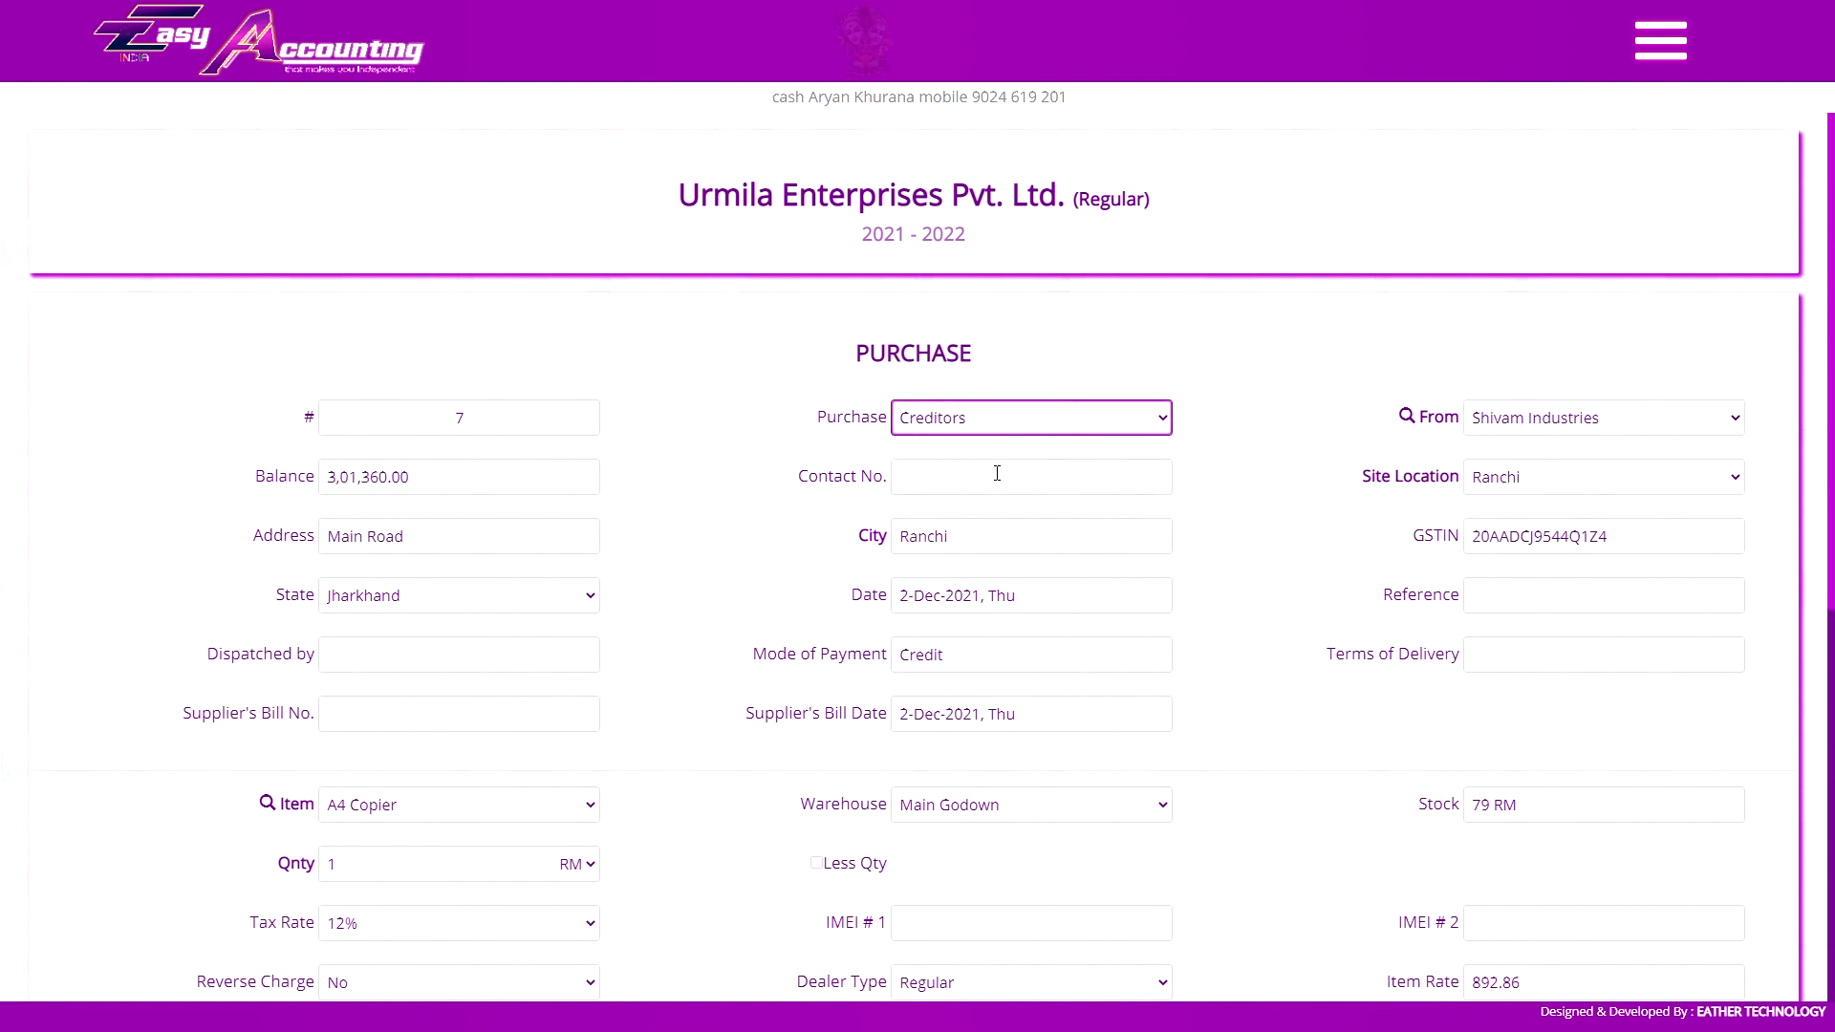
click(1528, 432)
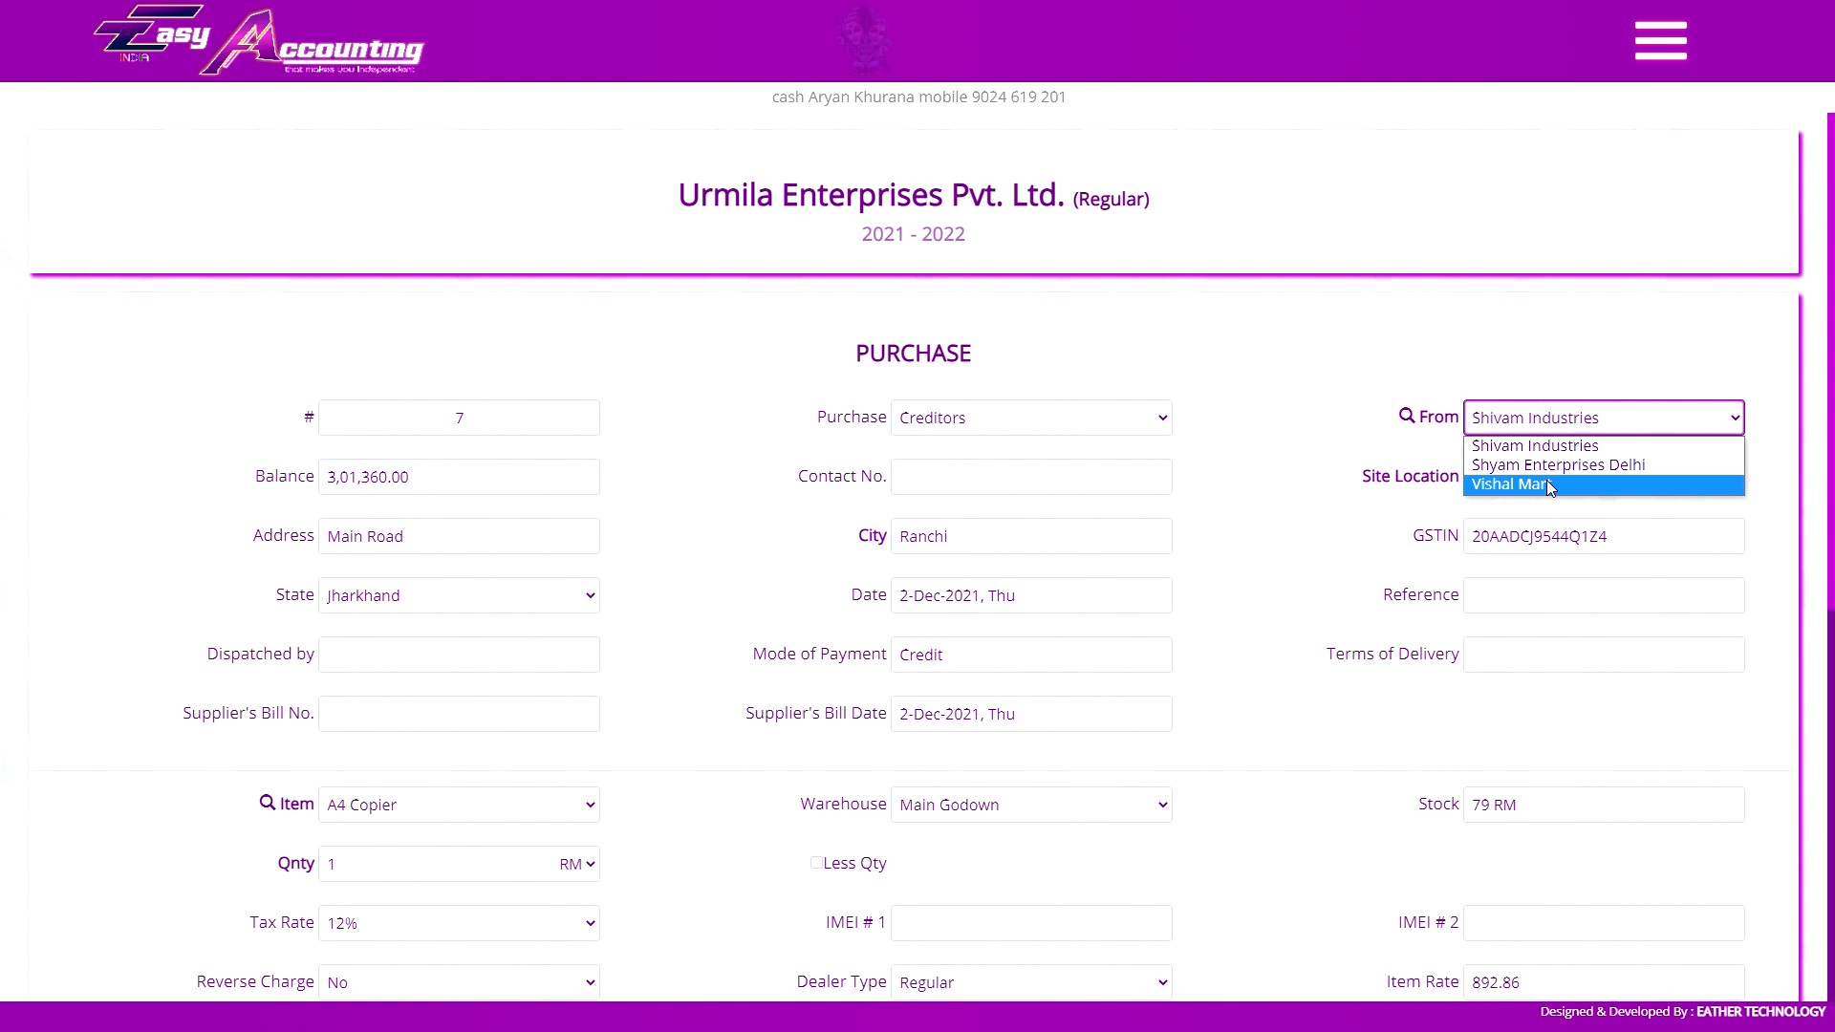
click(1547, 484)
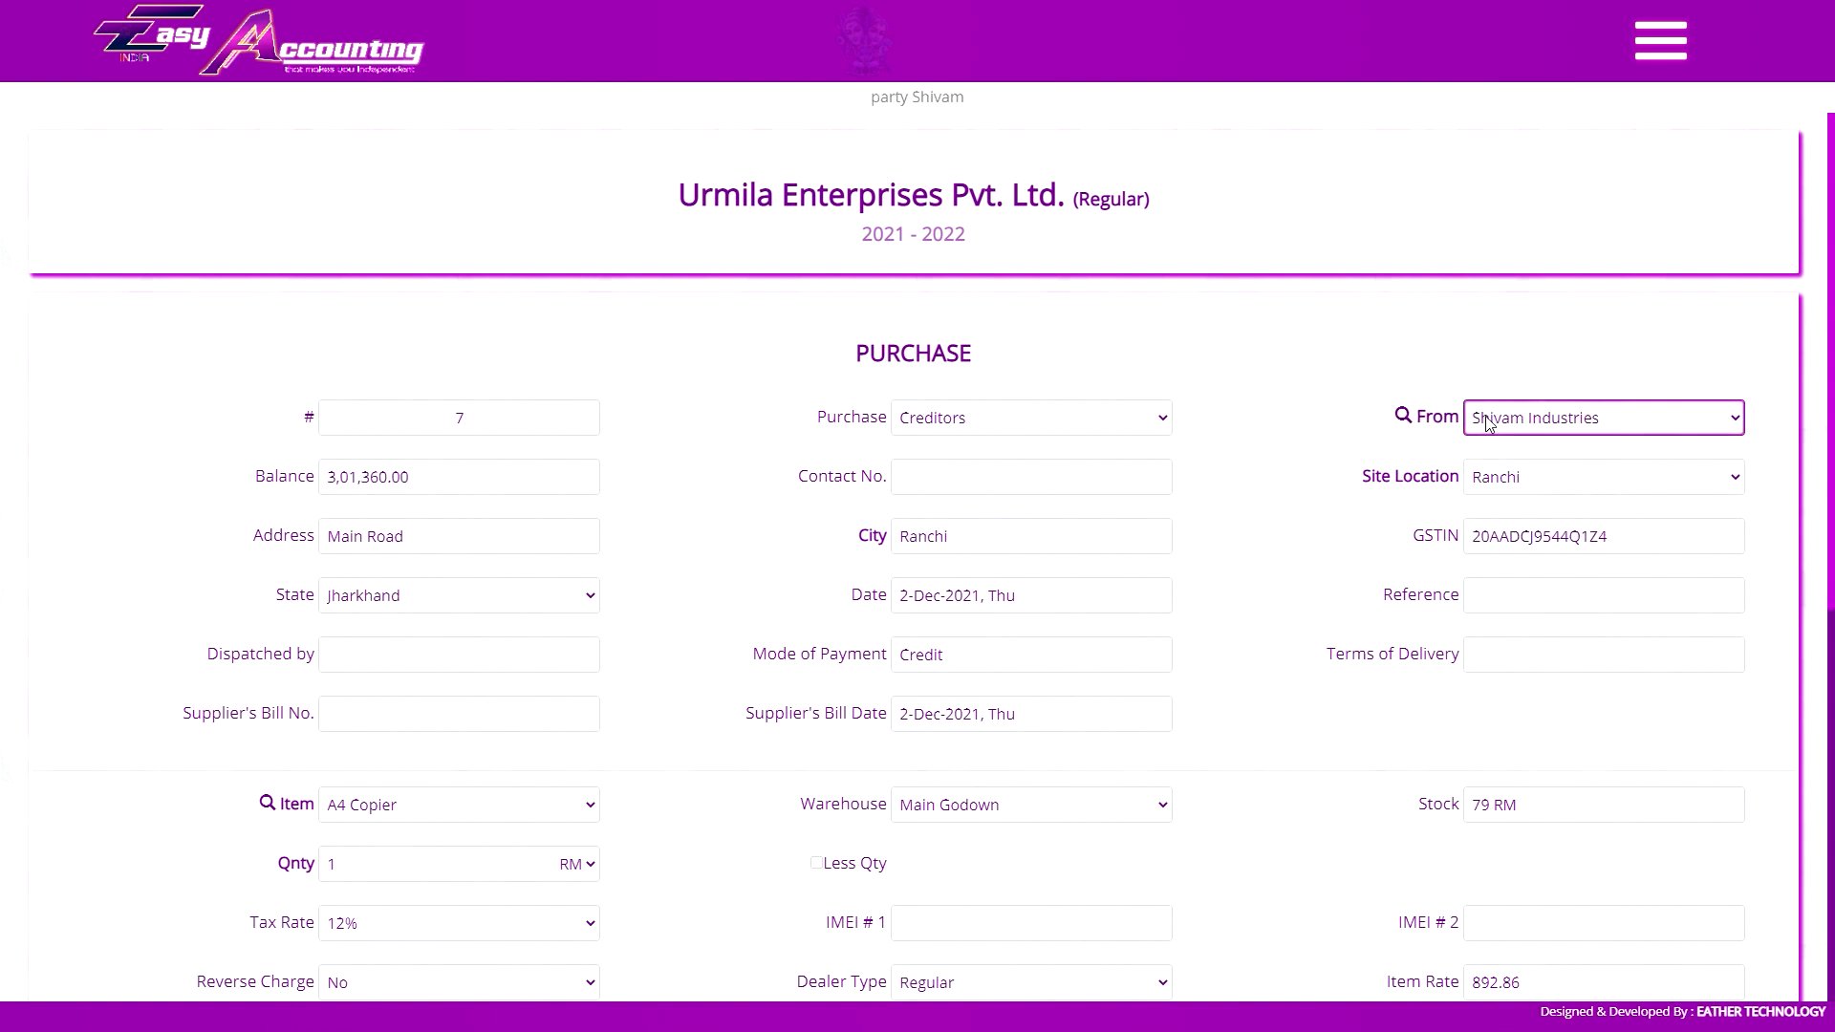
click(753, 214)
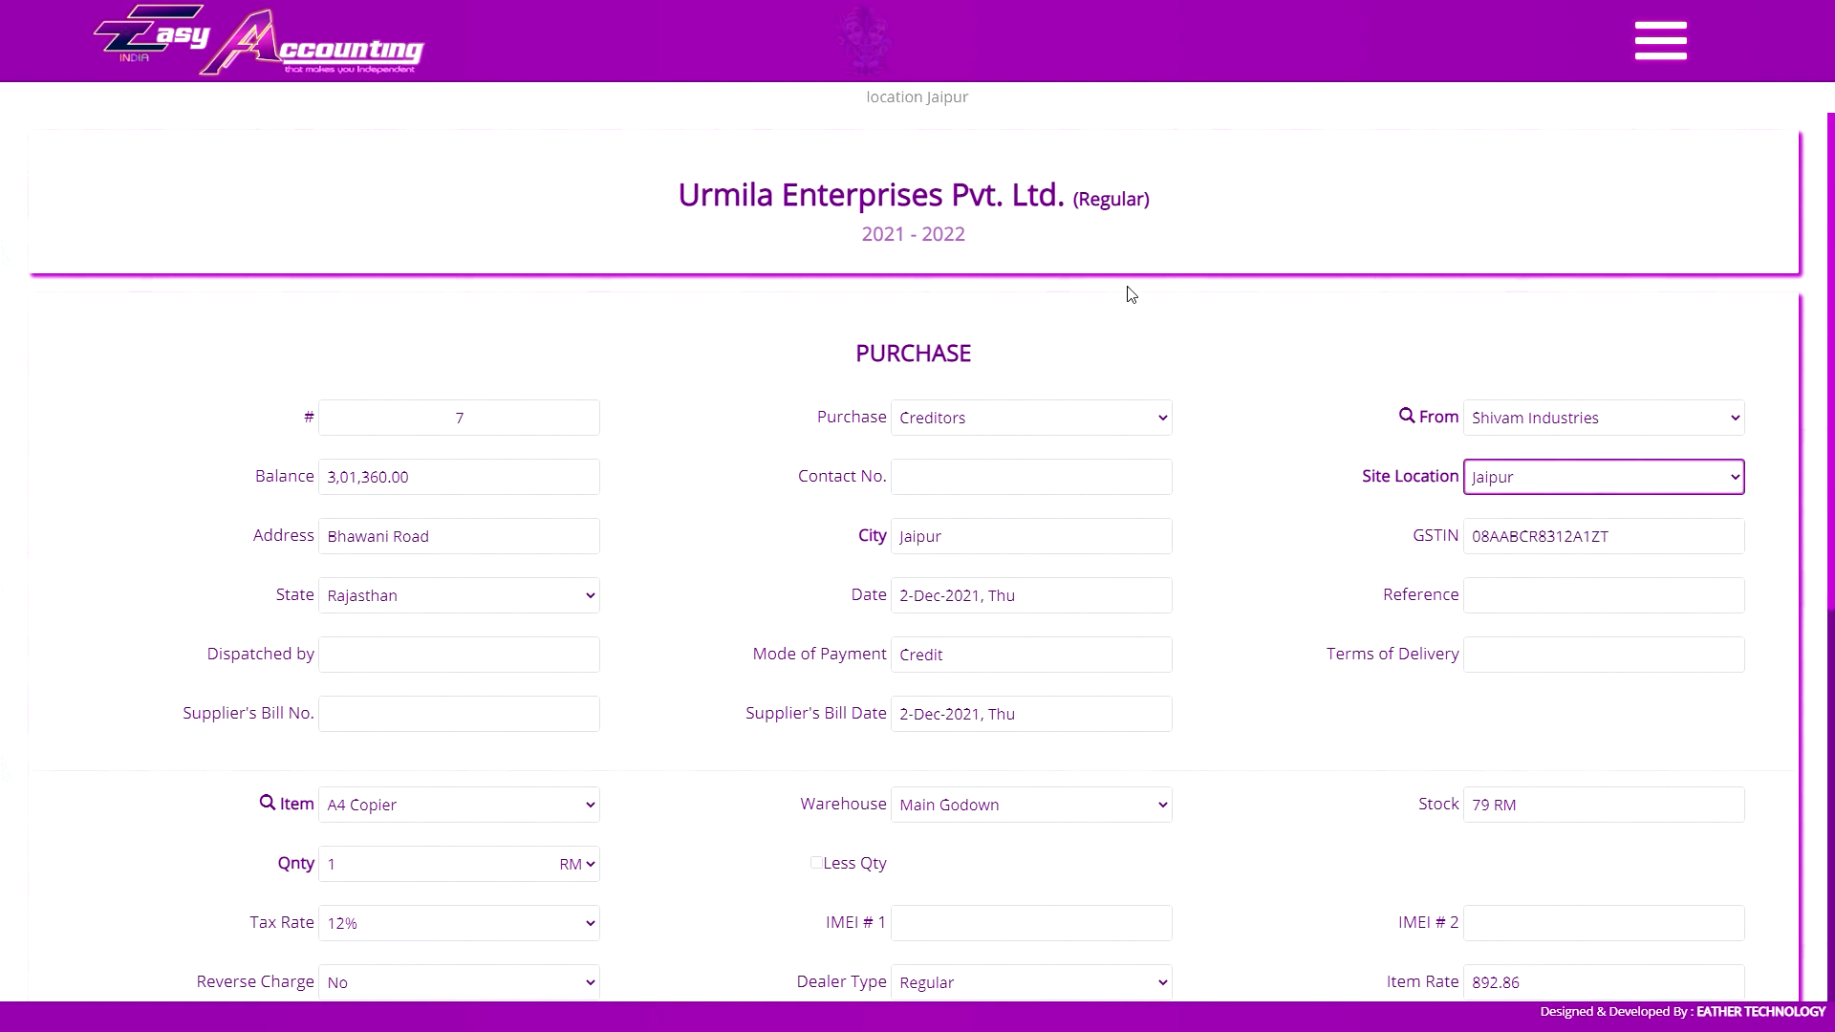
- Change the purchase type to Cash
click(989, 430)
click(988, 464)
click(984, 422)
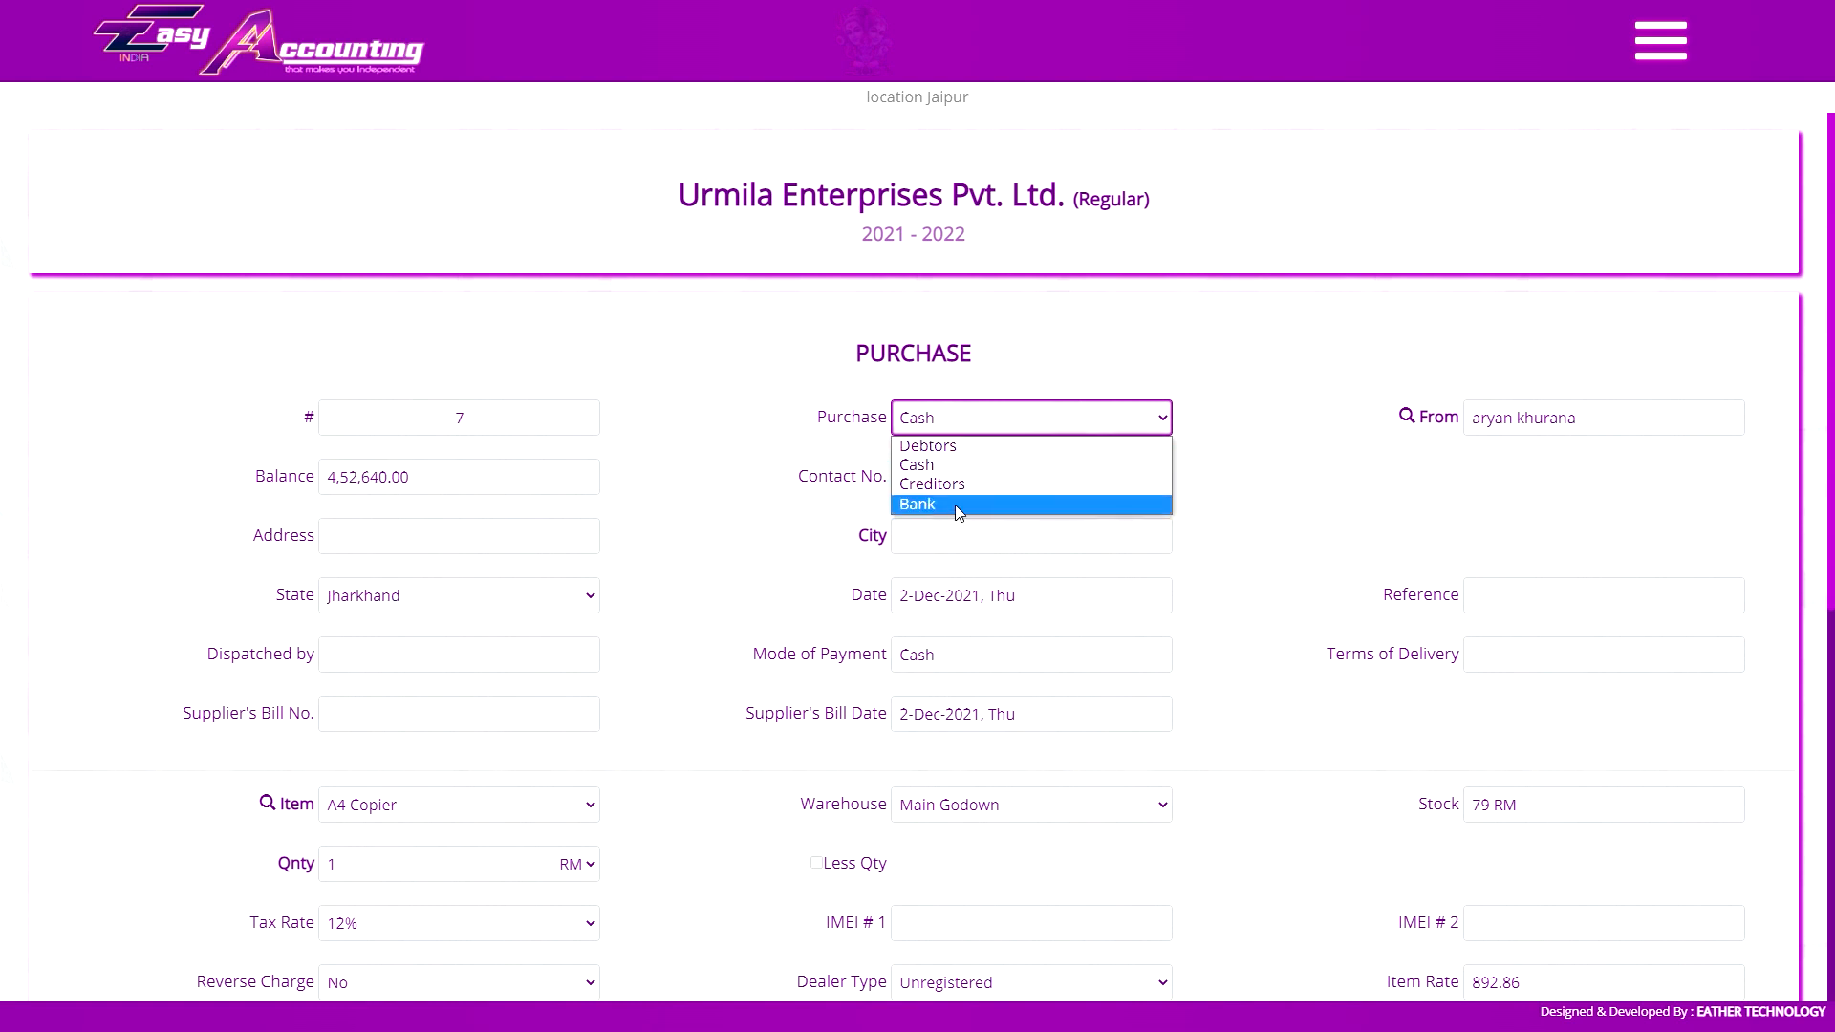
click(992, 424)
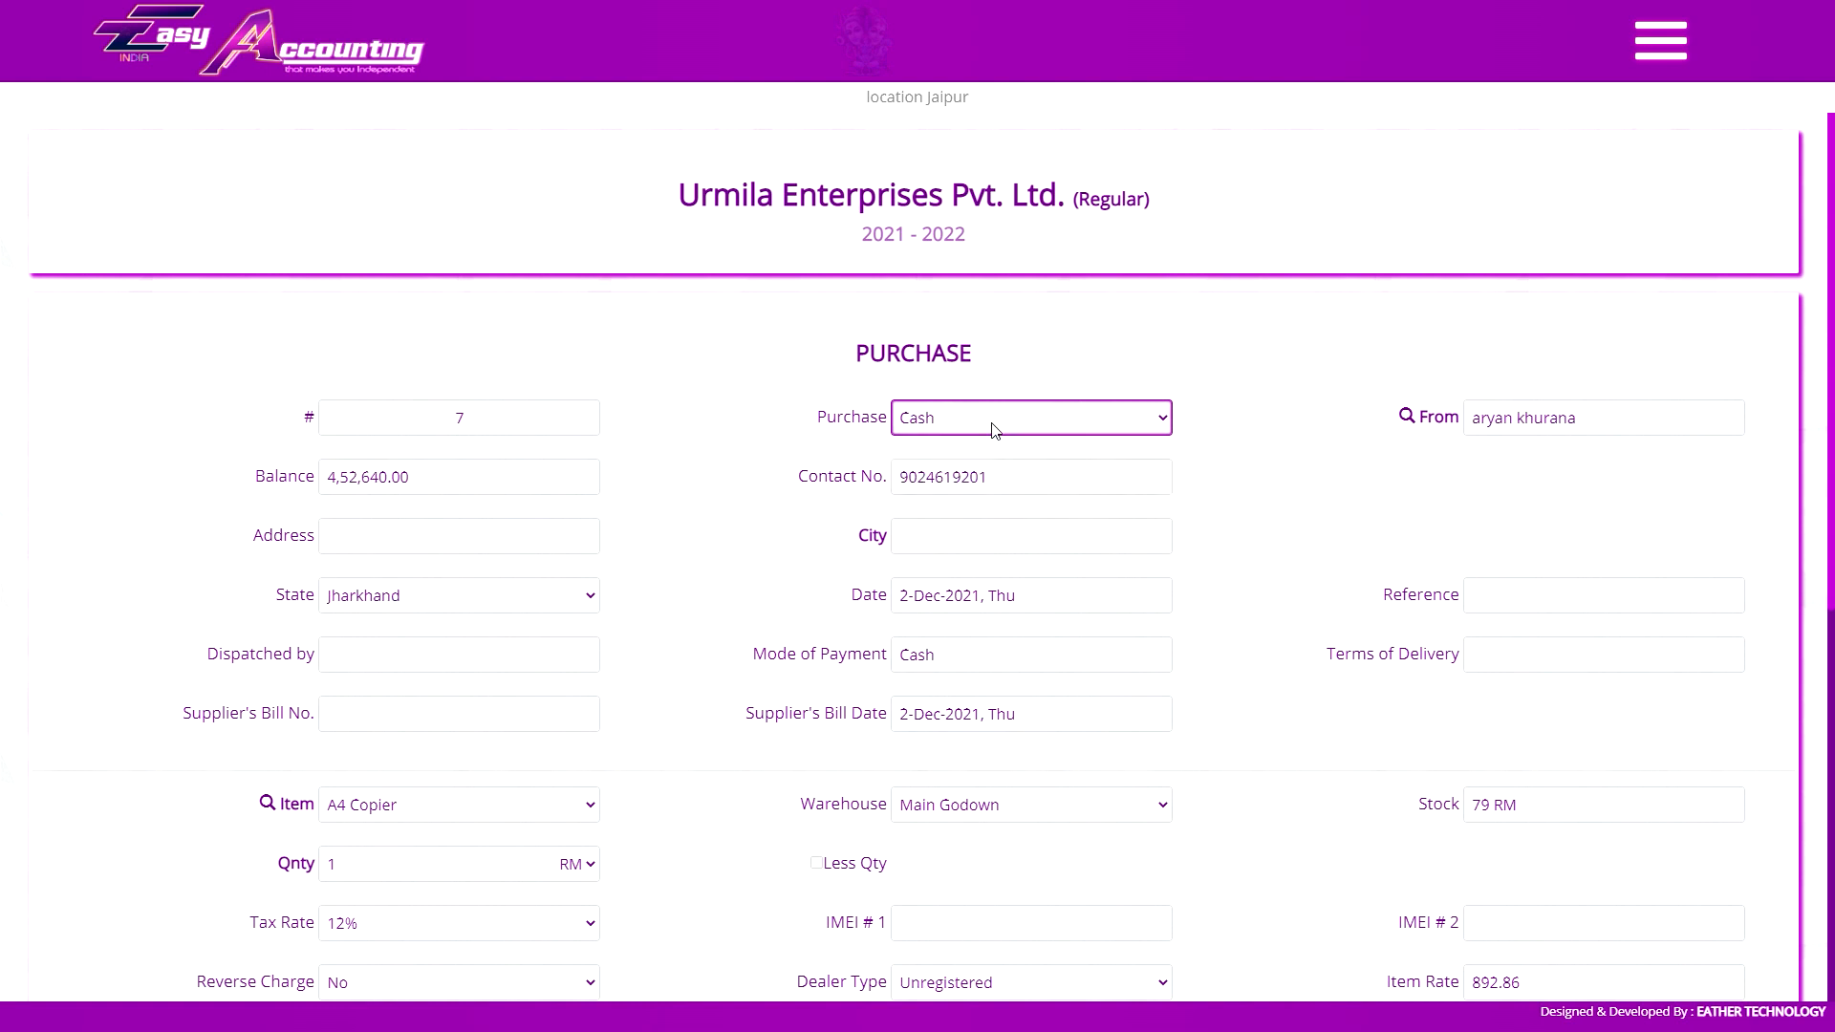
- Fill in the cash supplier's name, contact number, address, city and state
click(1503, 427)
click(1033, 479)
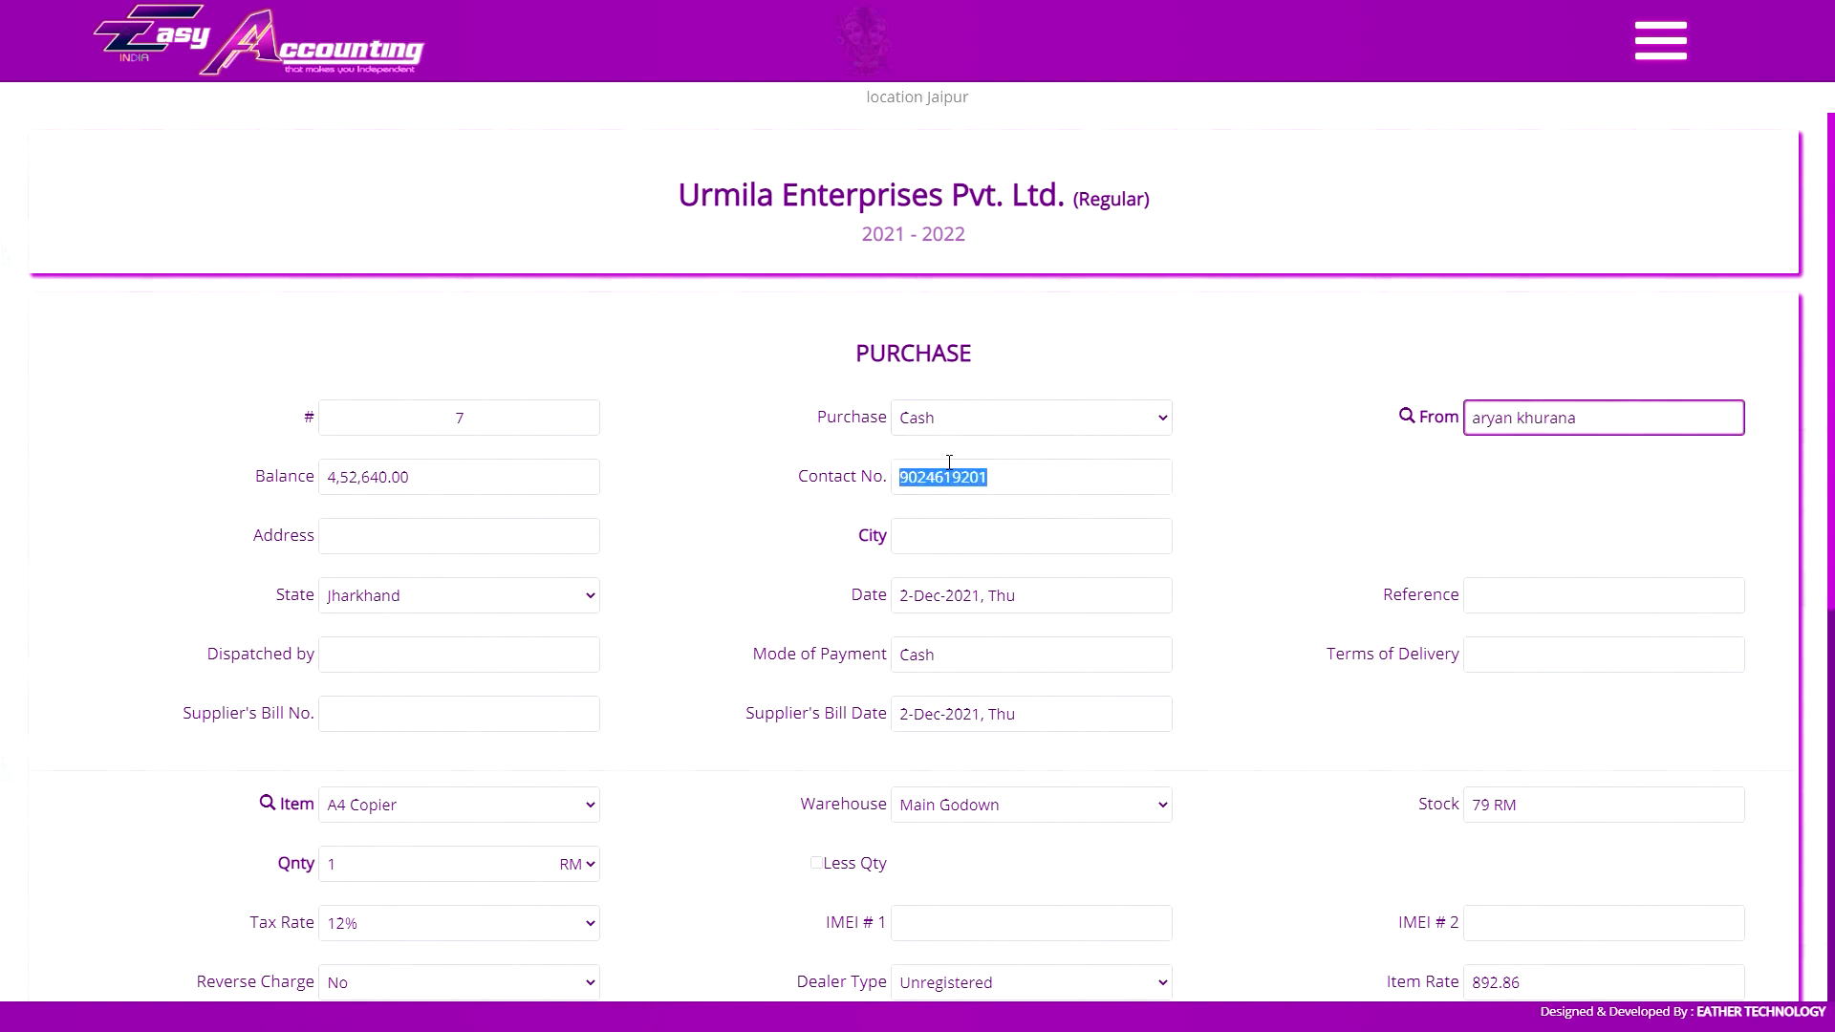
click(1033, 479)
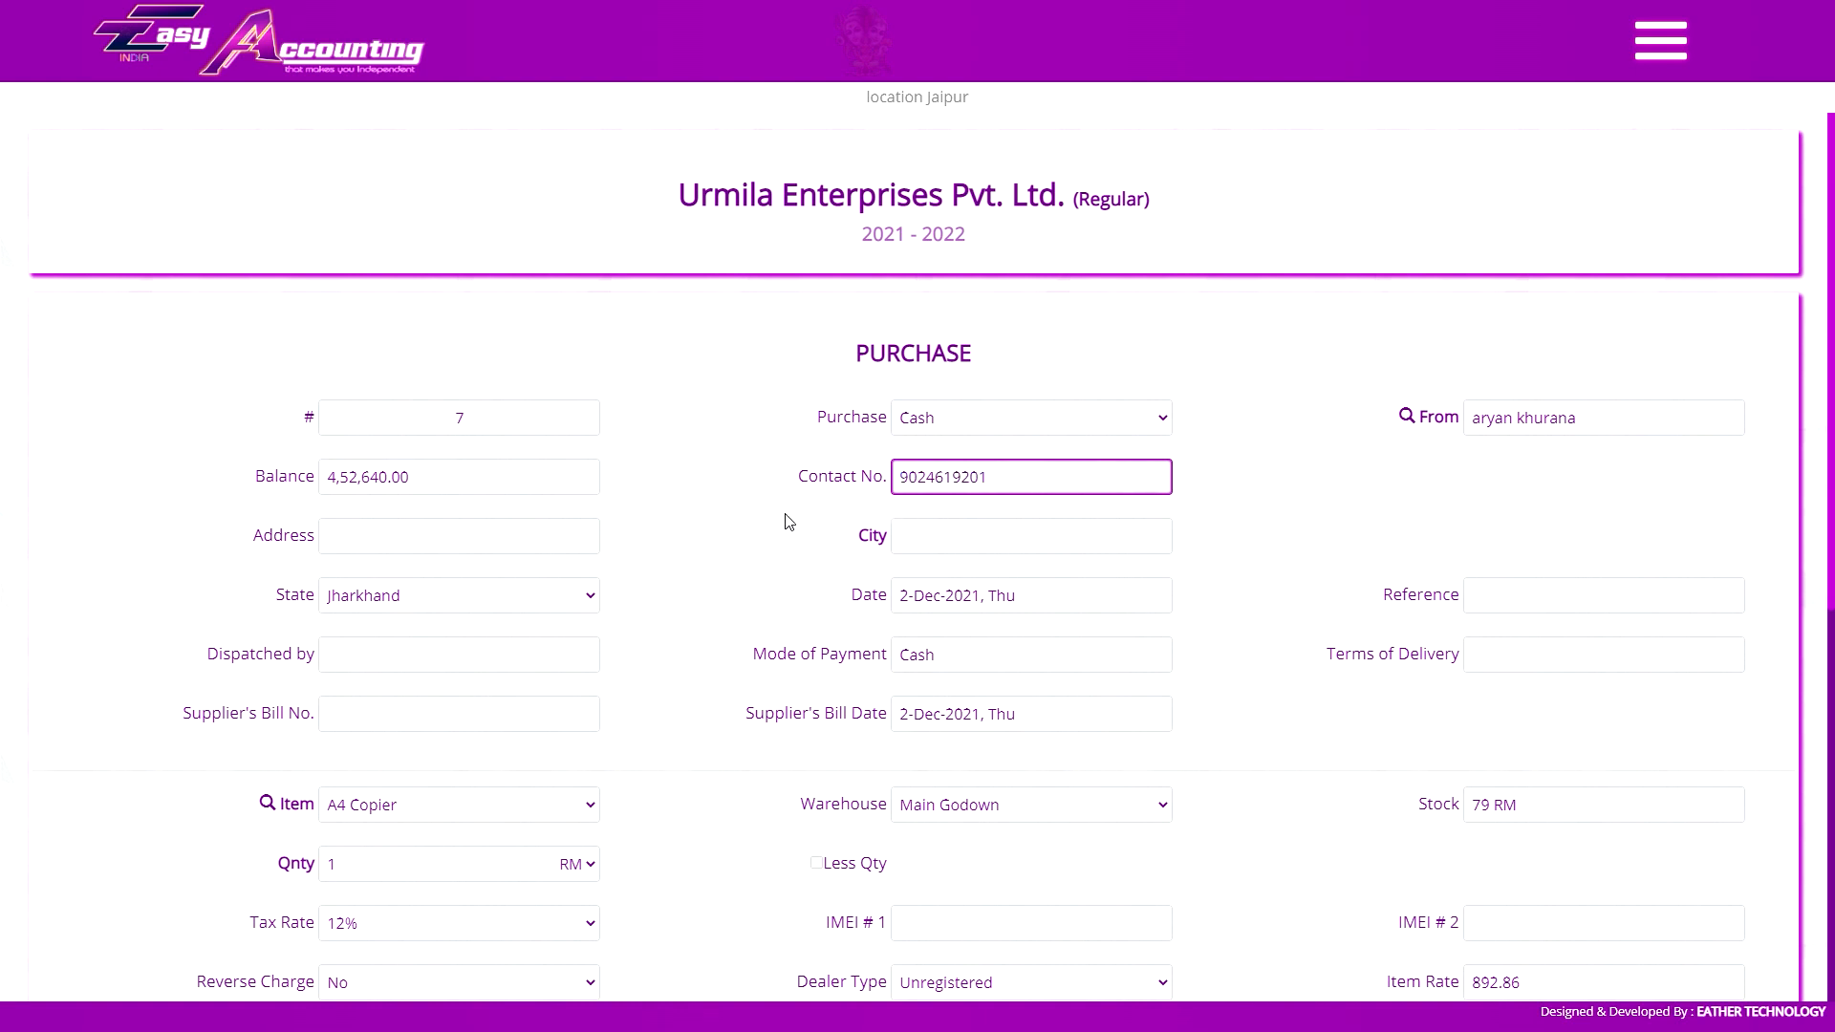
click(462, 540)
click(891, 549)
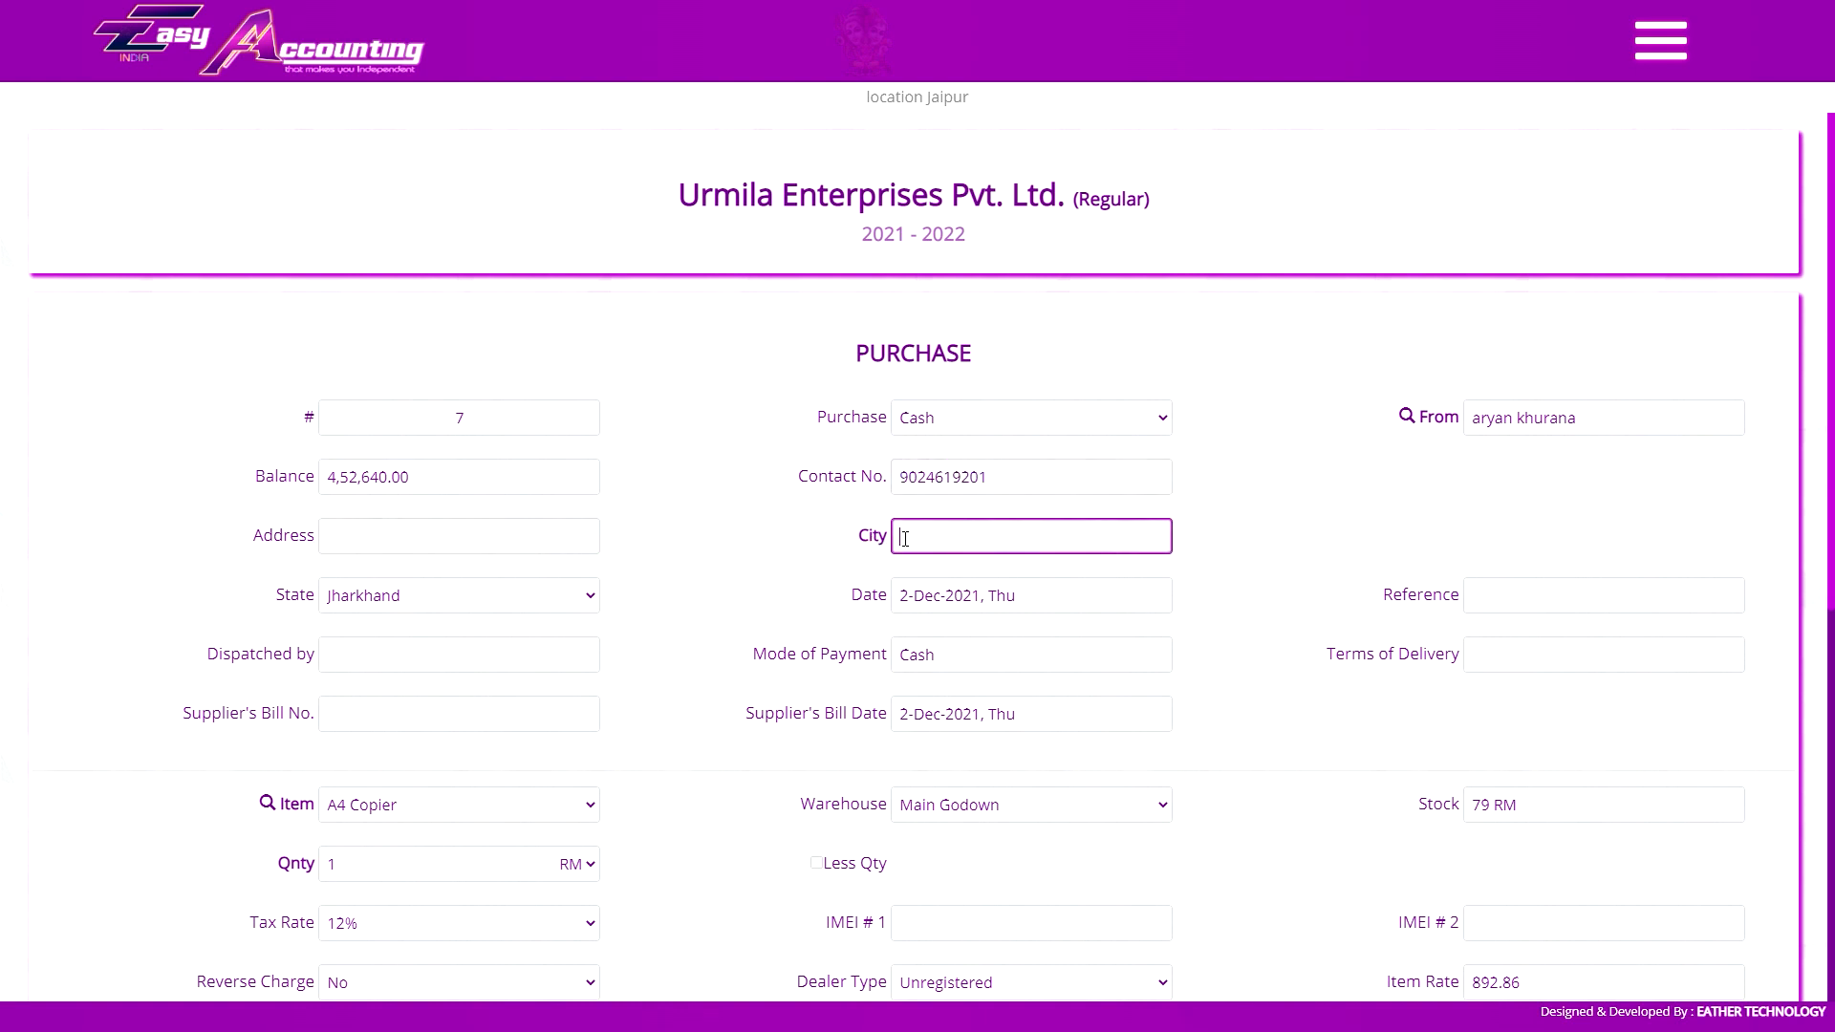
click(500, 591)
click(500, 593)
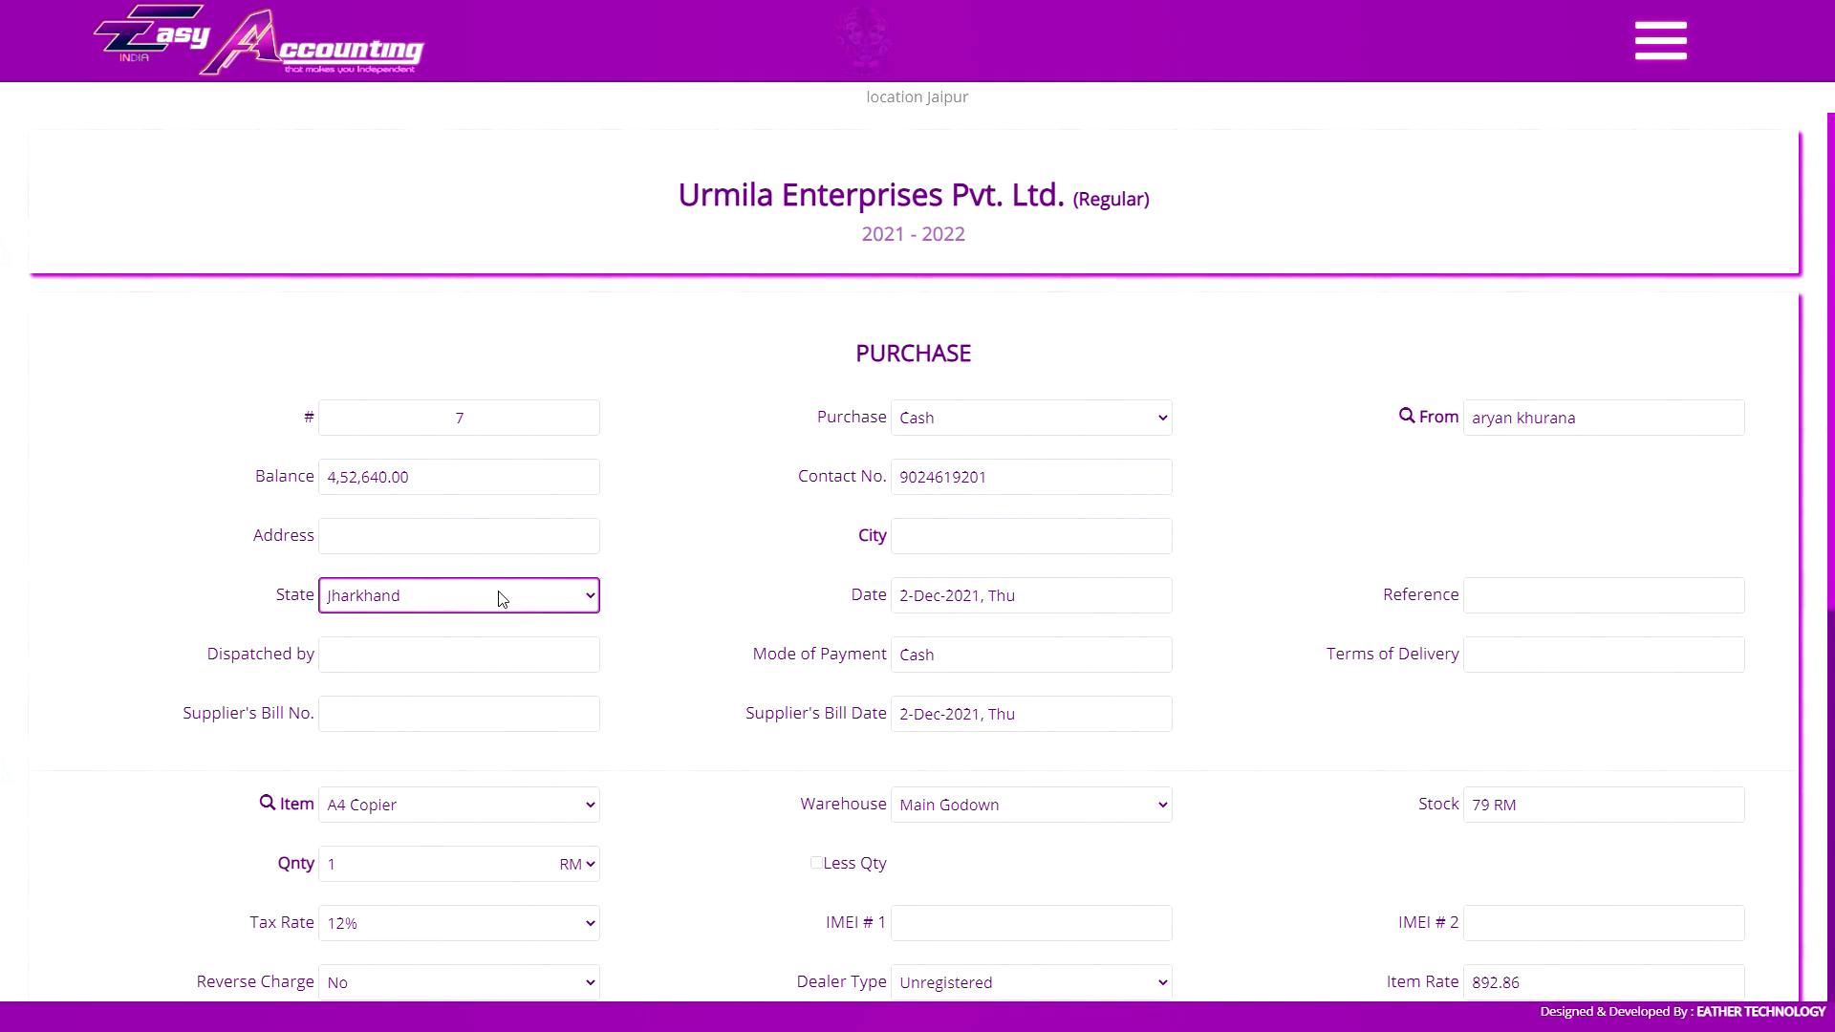
click(1049, 303)
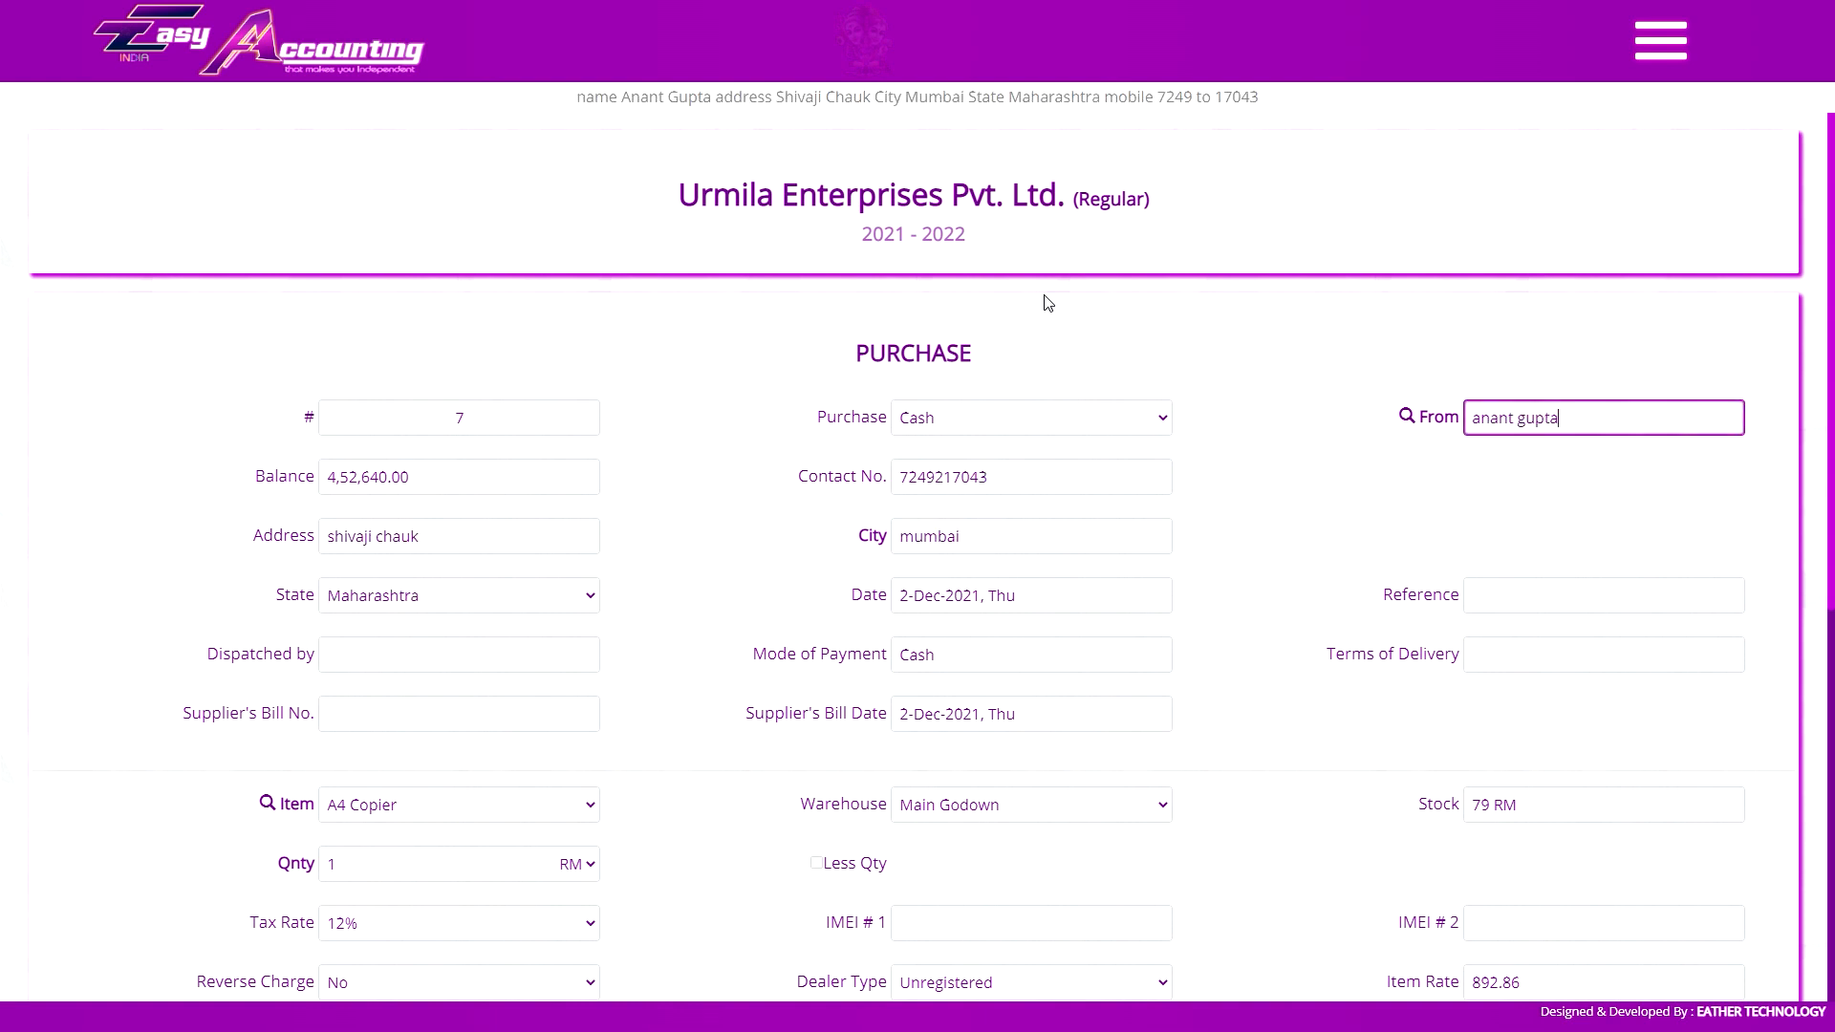
- Set the purchase date to 13-Dec-2021
key(ctrl+a)
click(631, 401)
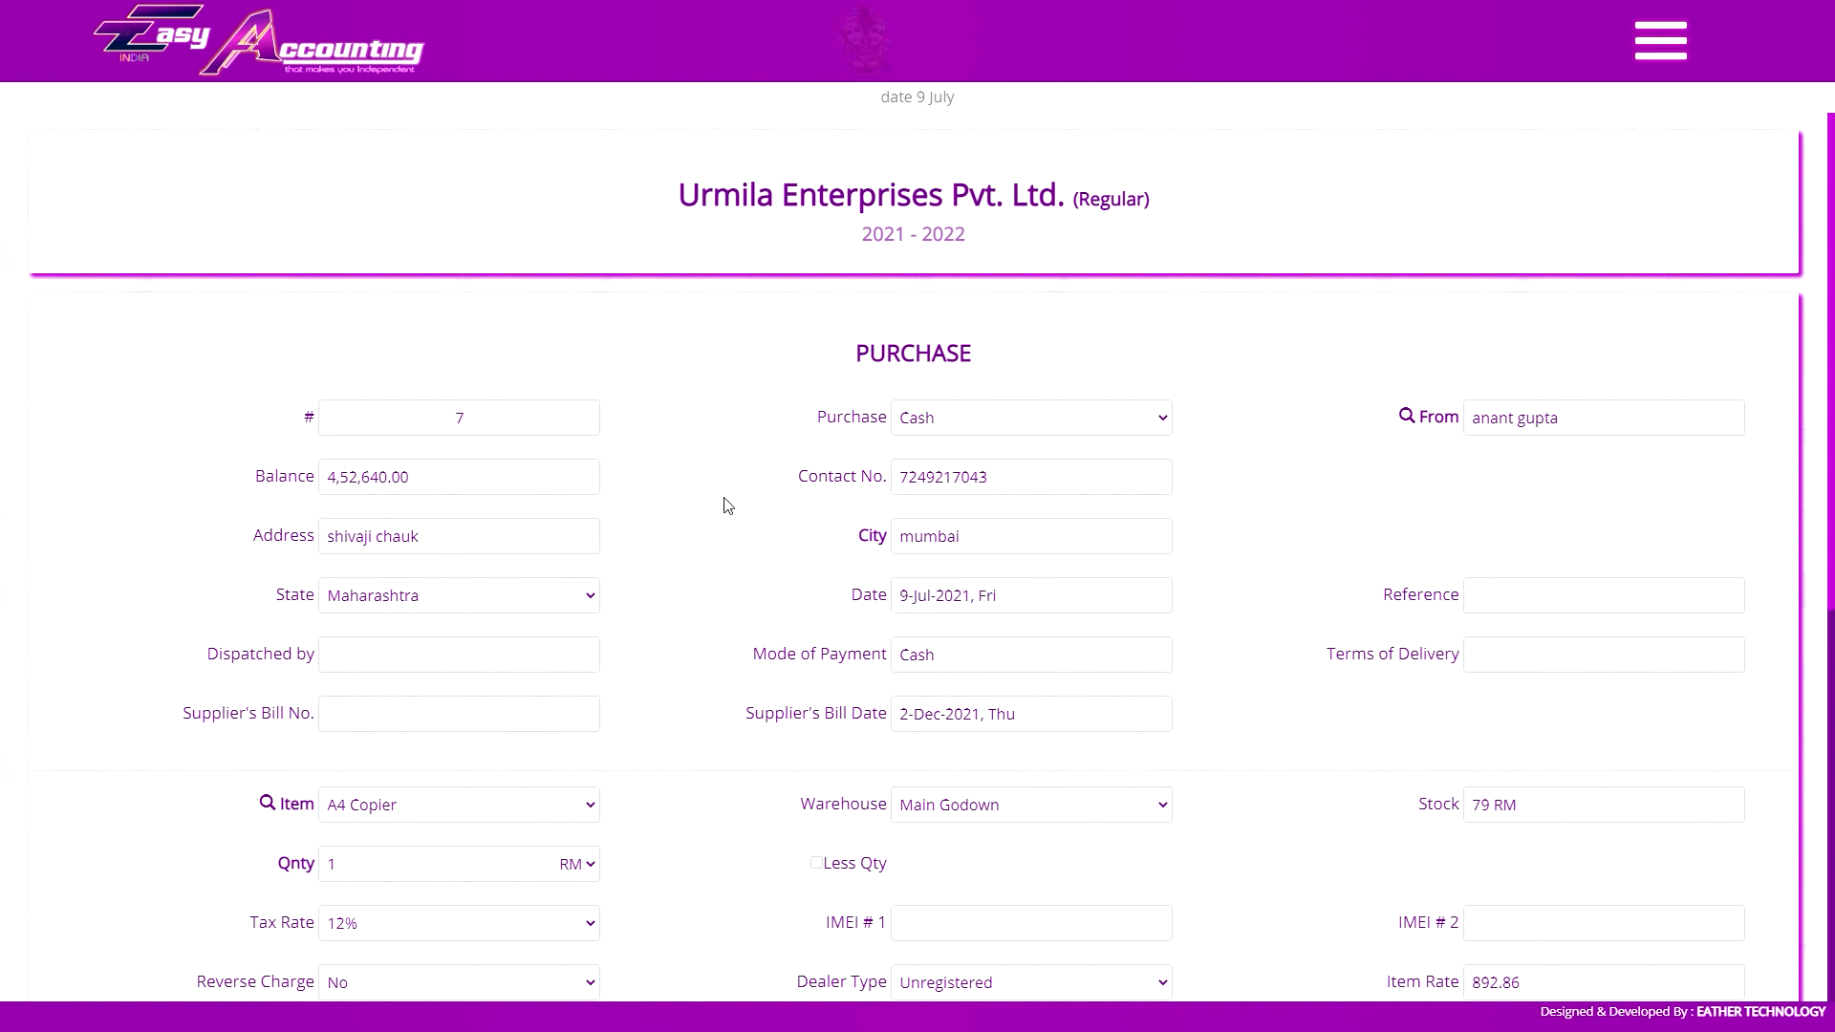
click(954, 610)
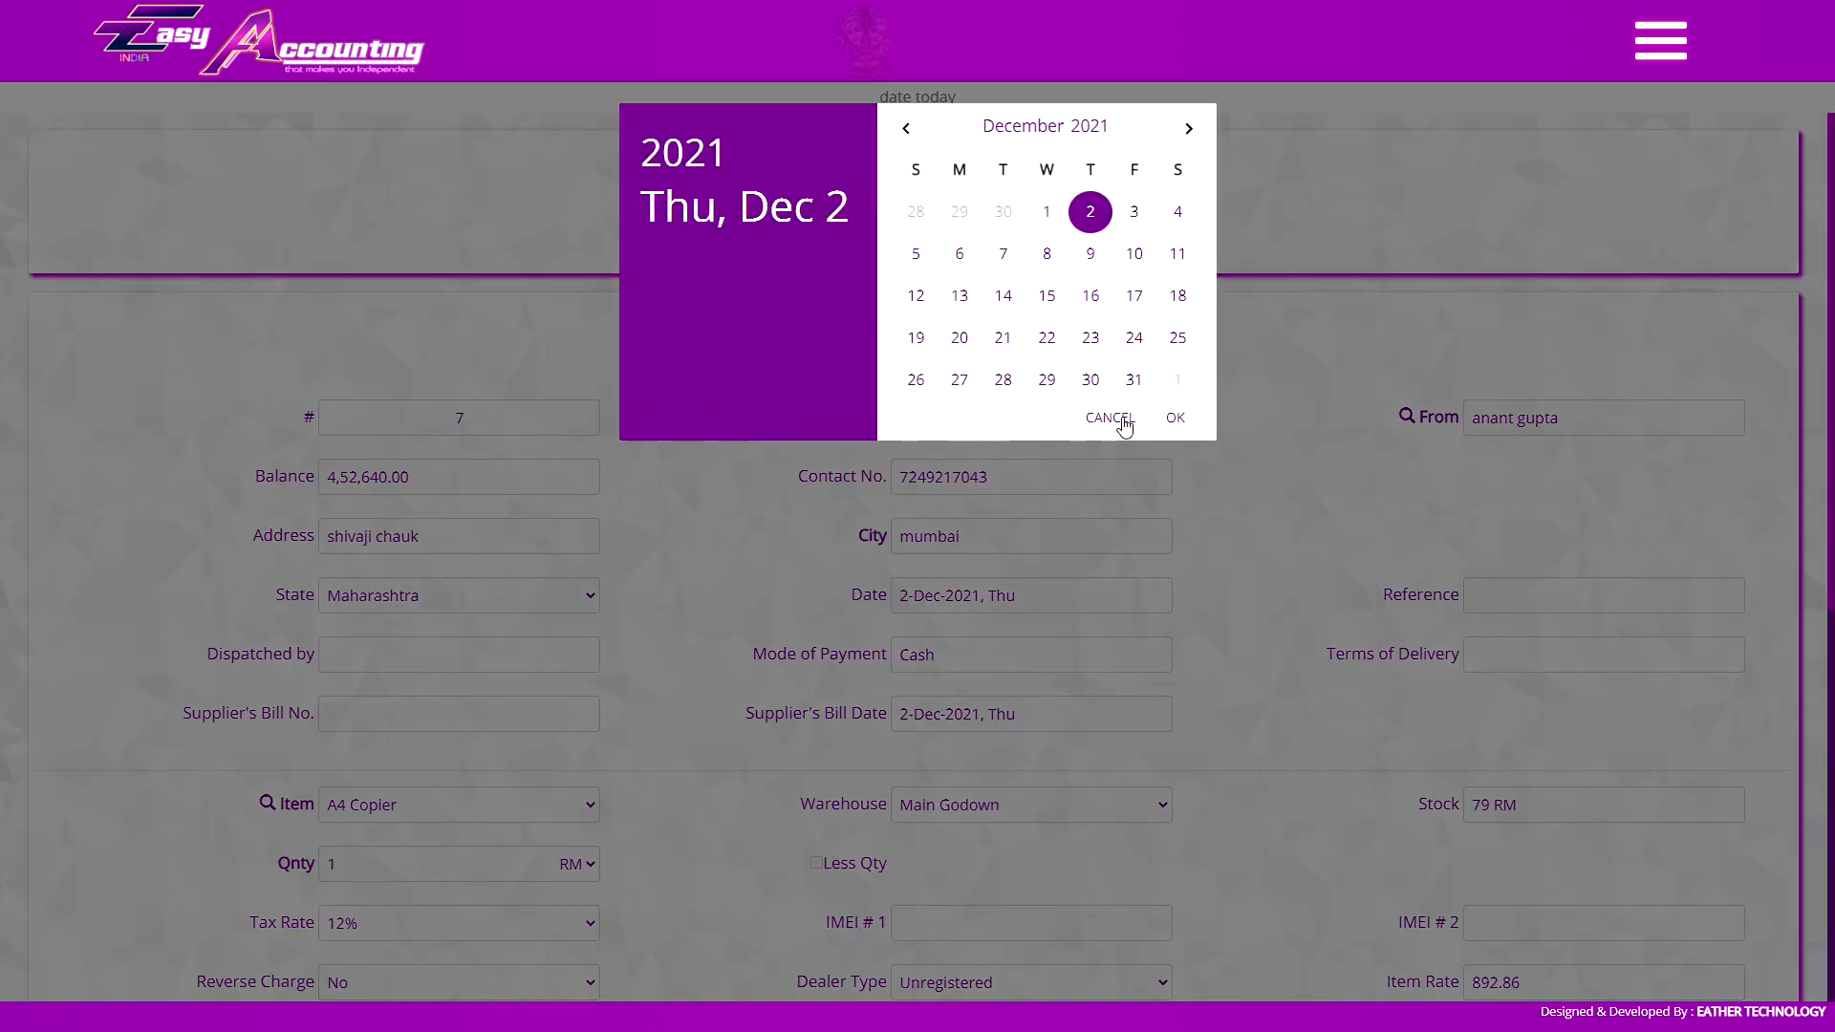
click(1123, 421)
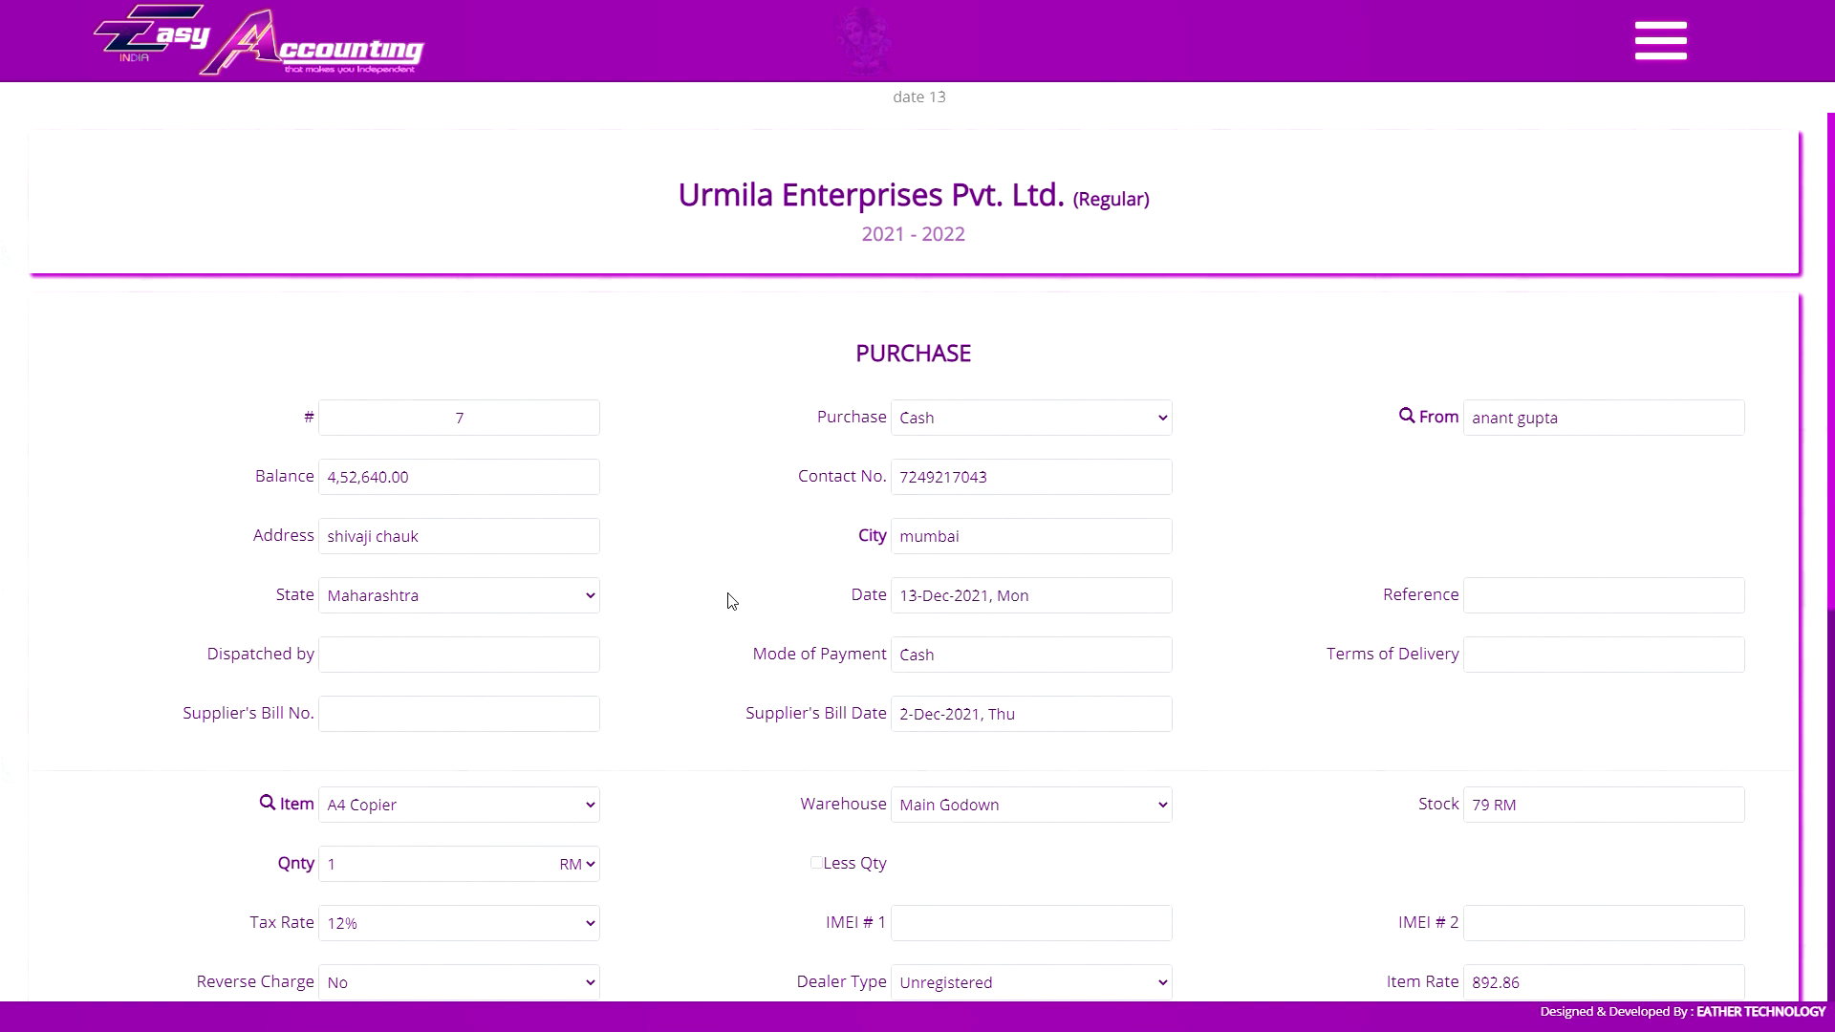
- Review the reference, dispatched by, mode of payment and terms of delivery fields of the cash purchase
click(1483, 604)
click(512, 656)
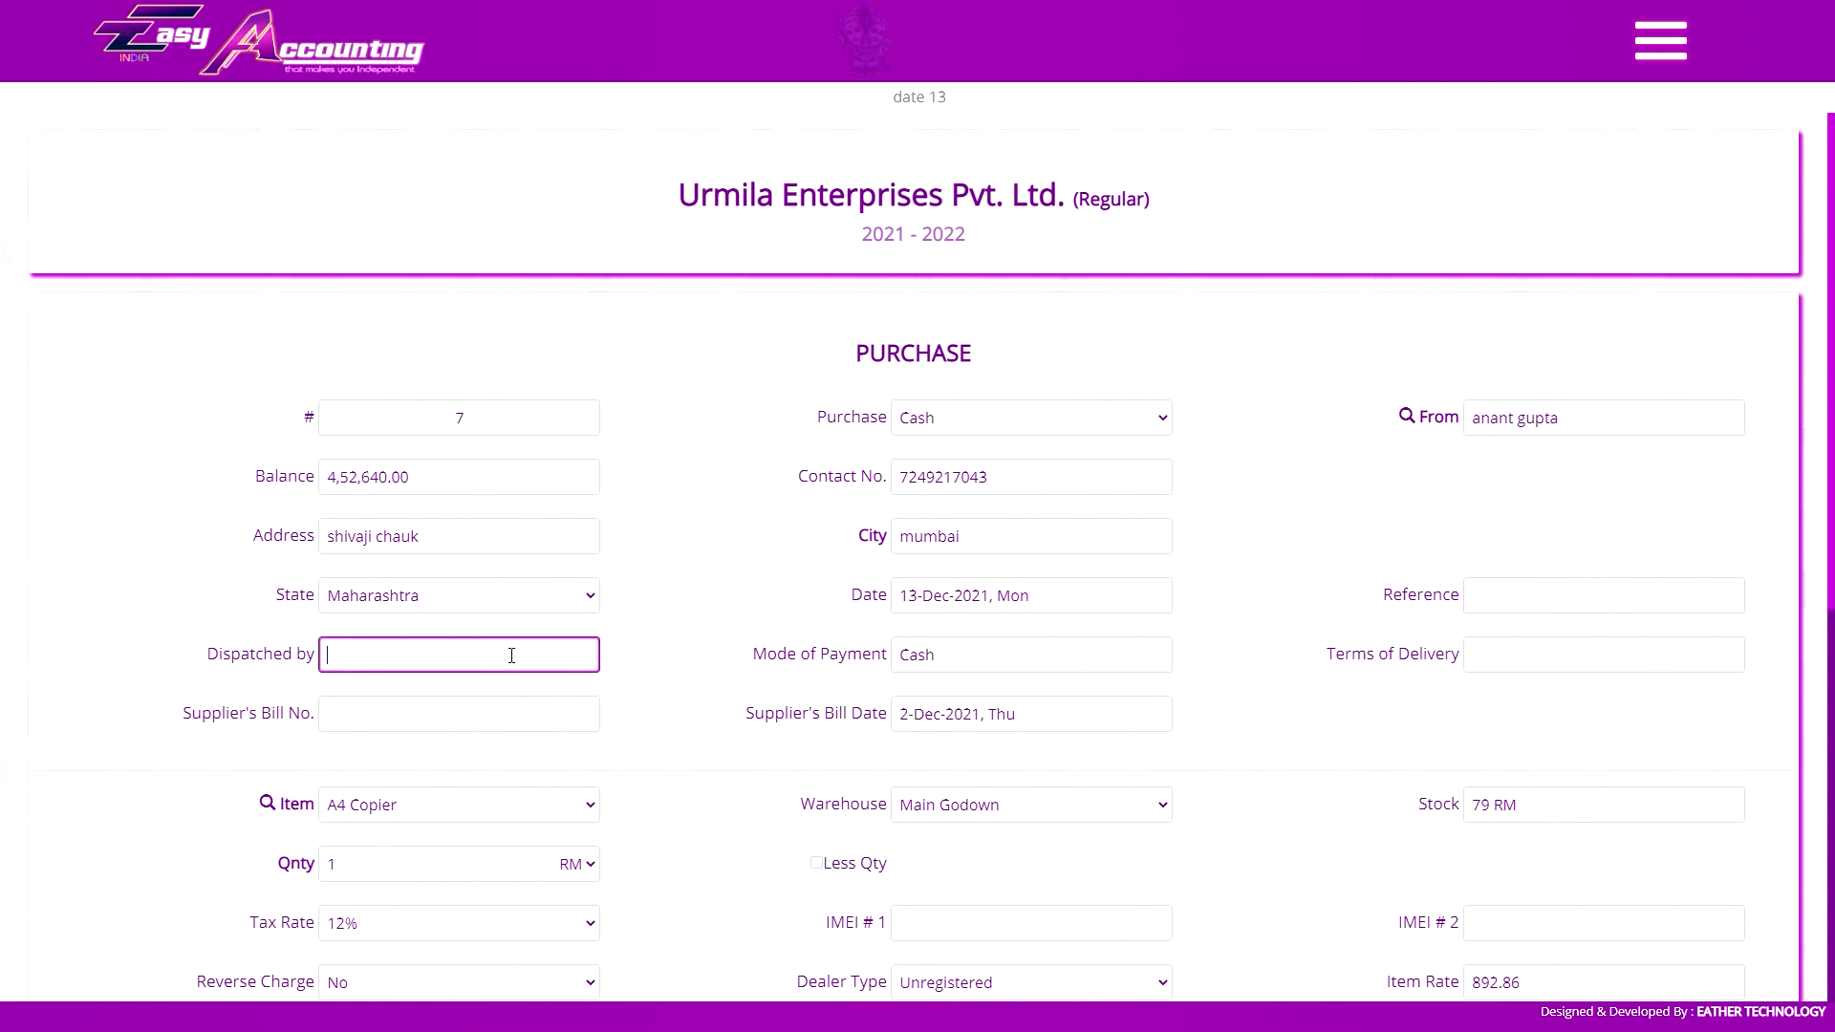
click(1023, 650)
click(1461, 680)
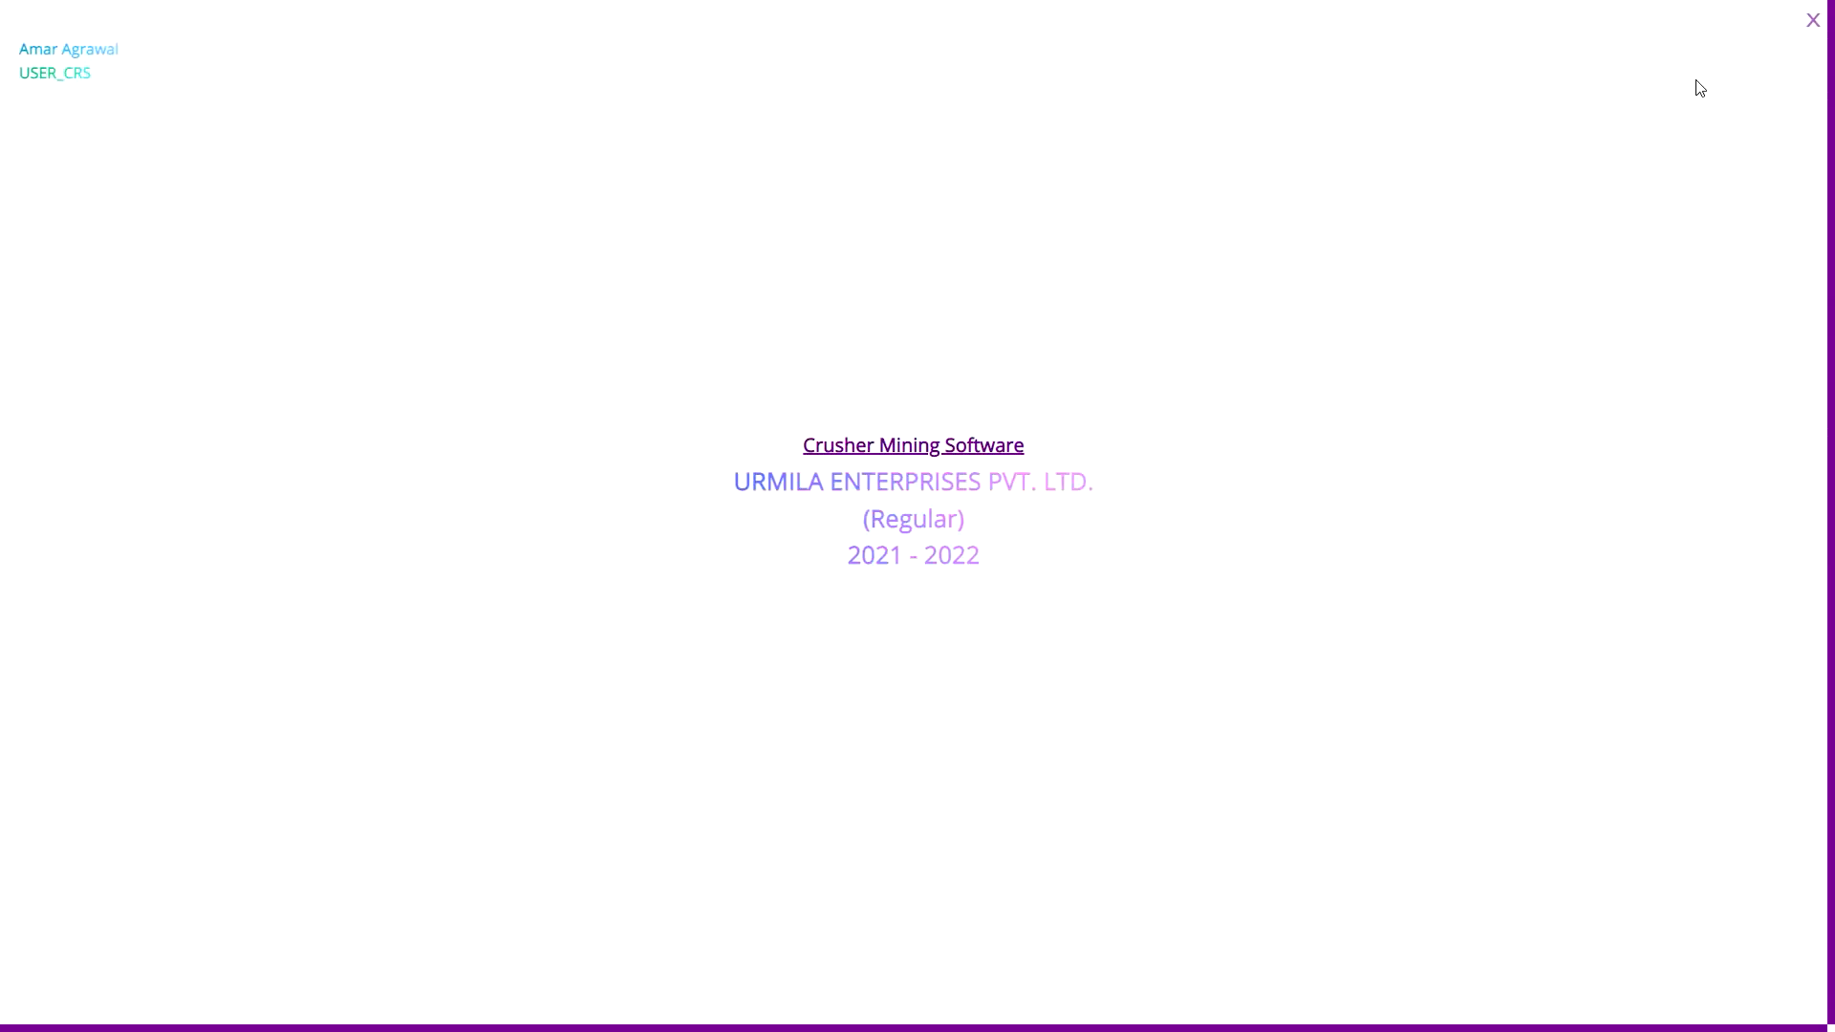
- Open the composite company's purchase form and examine its item section and item list
click(321, 655)
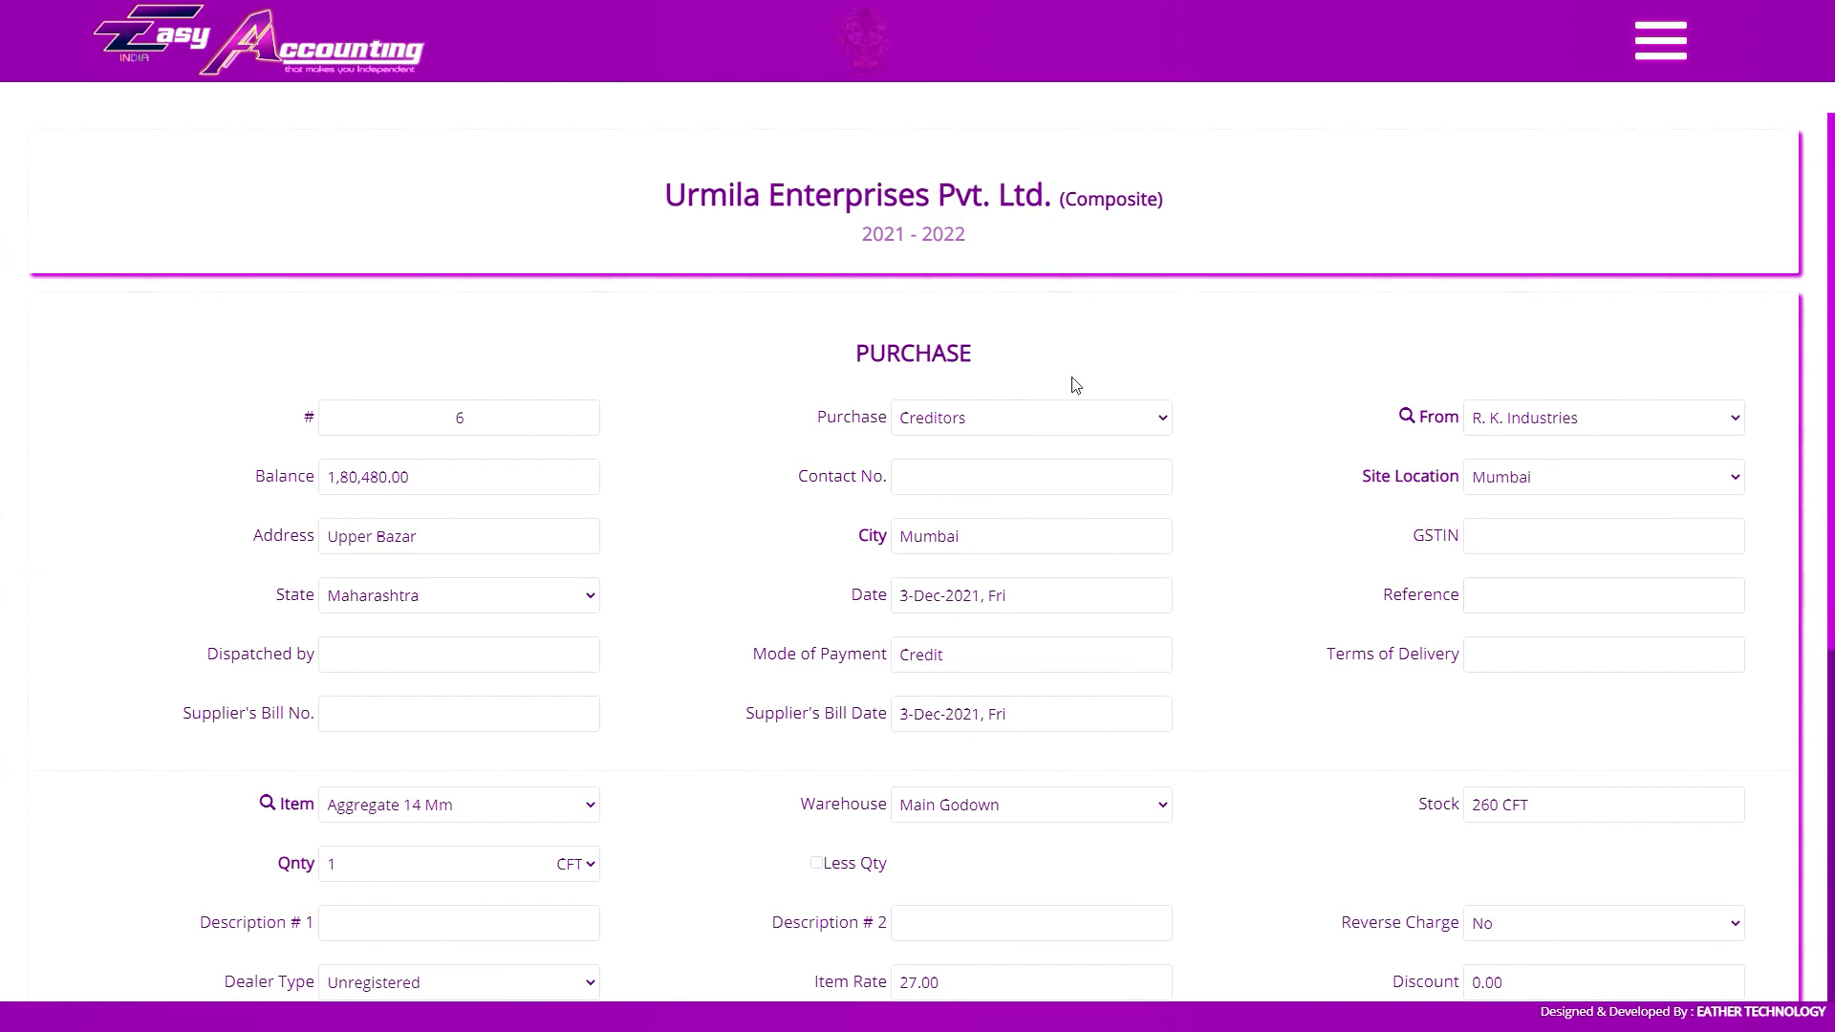
scroll(1024, 635, down, 2)
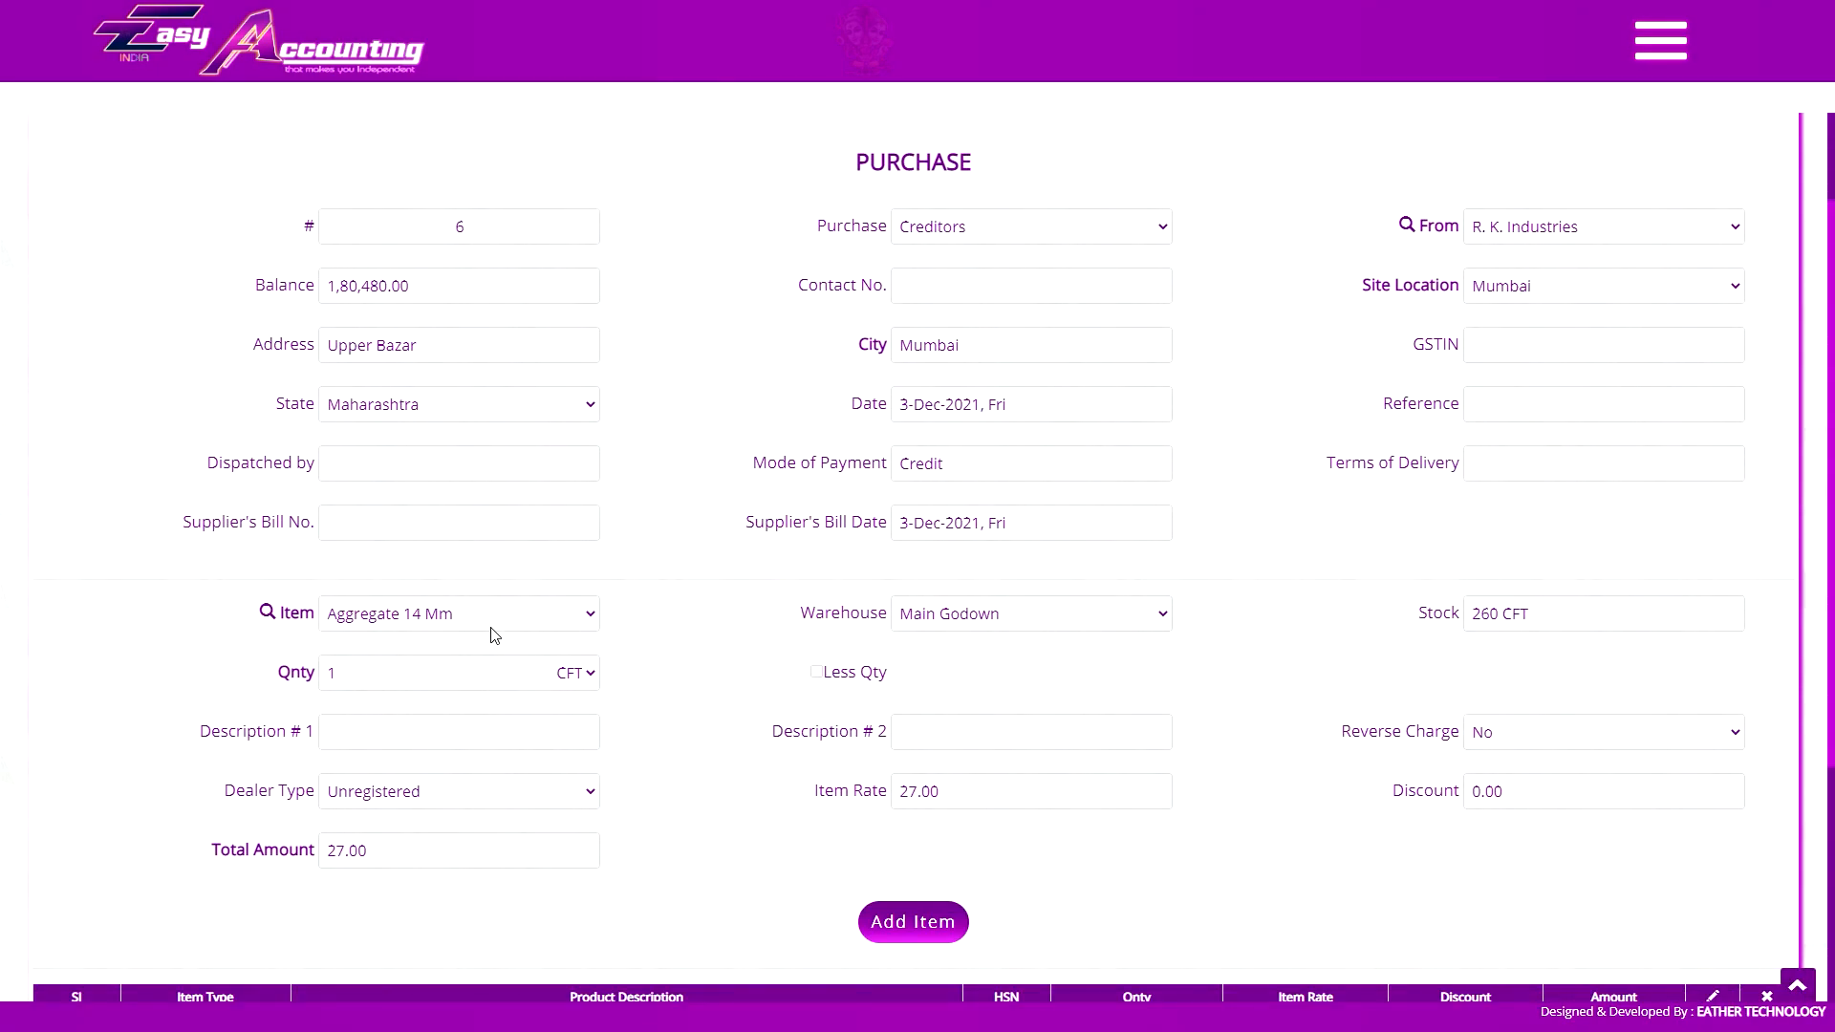
scroll(949, 898, down, 2)
scroll(646, 754, up, 4)
click(475, 813)
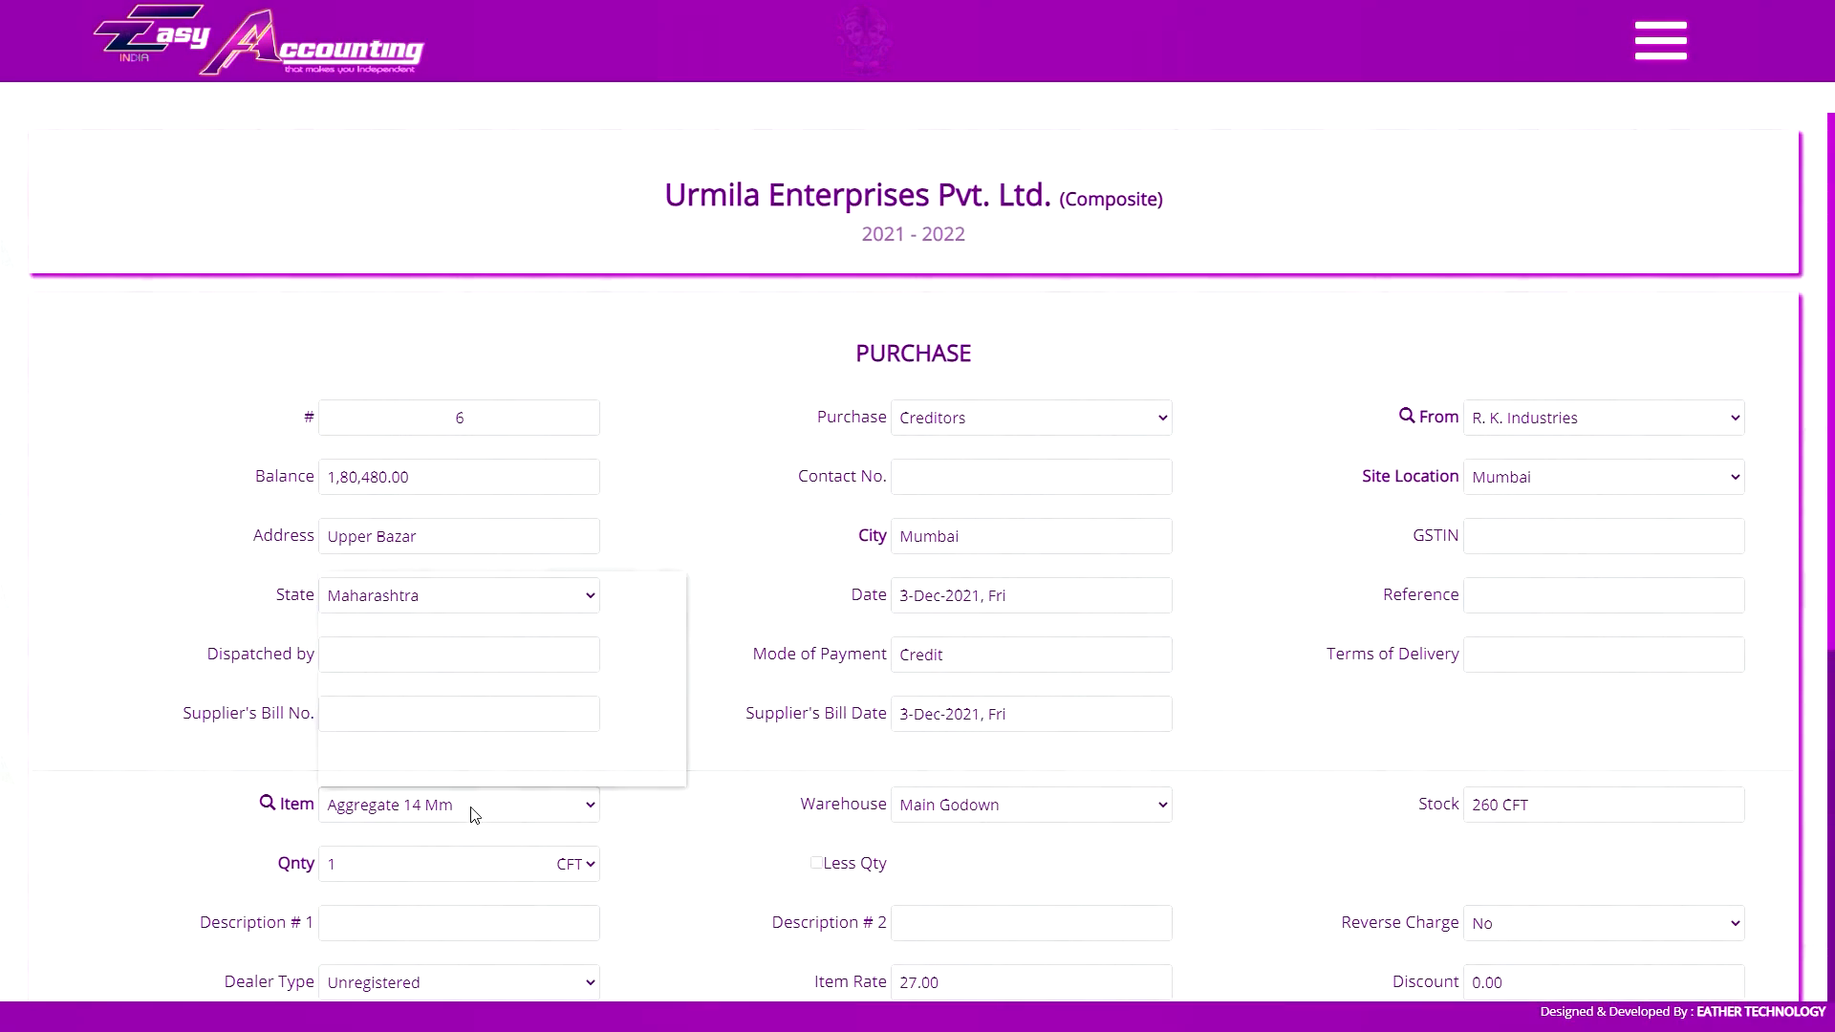
click(227, 815)
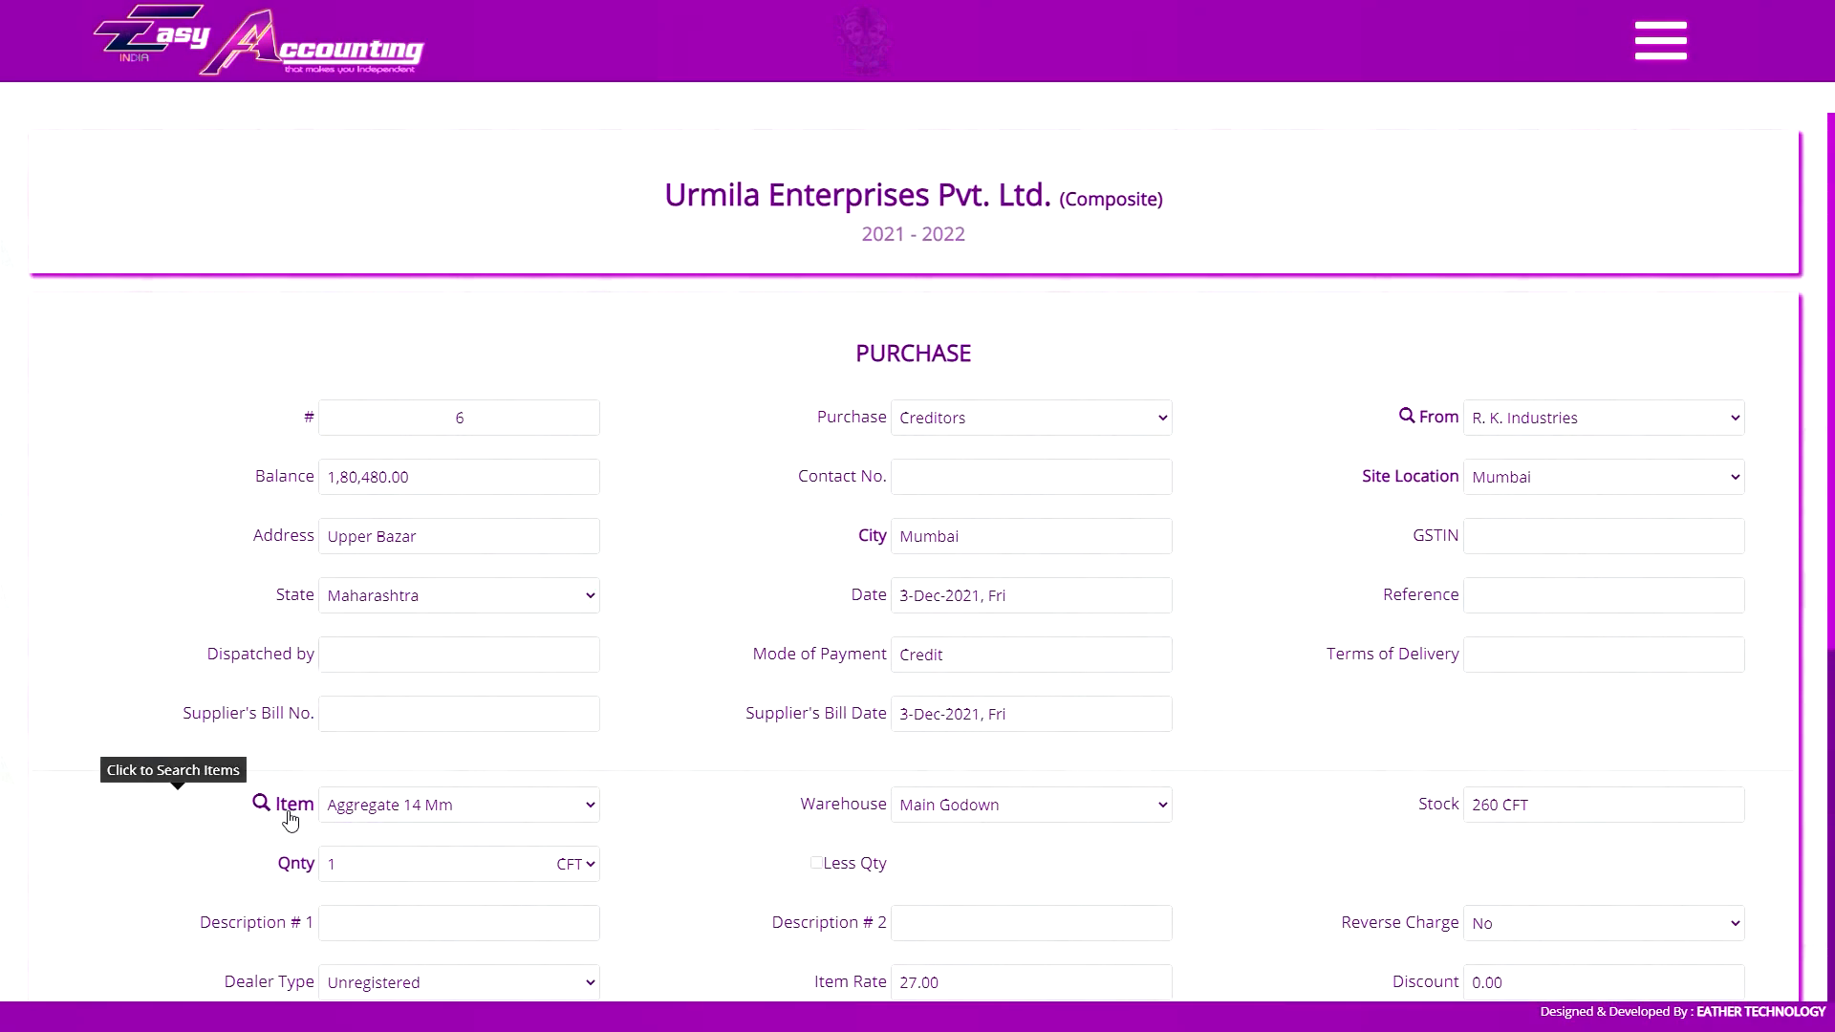
- Search the items by Item Name for samsung and choose Samsung Galaxy Note 4 for the purchase
click(291, 819)
click(805, 228)
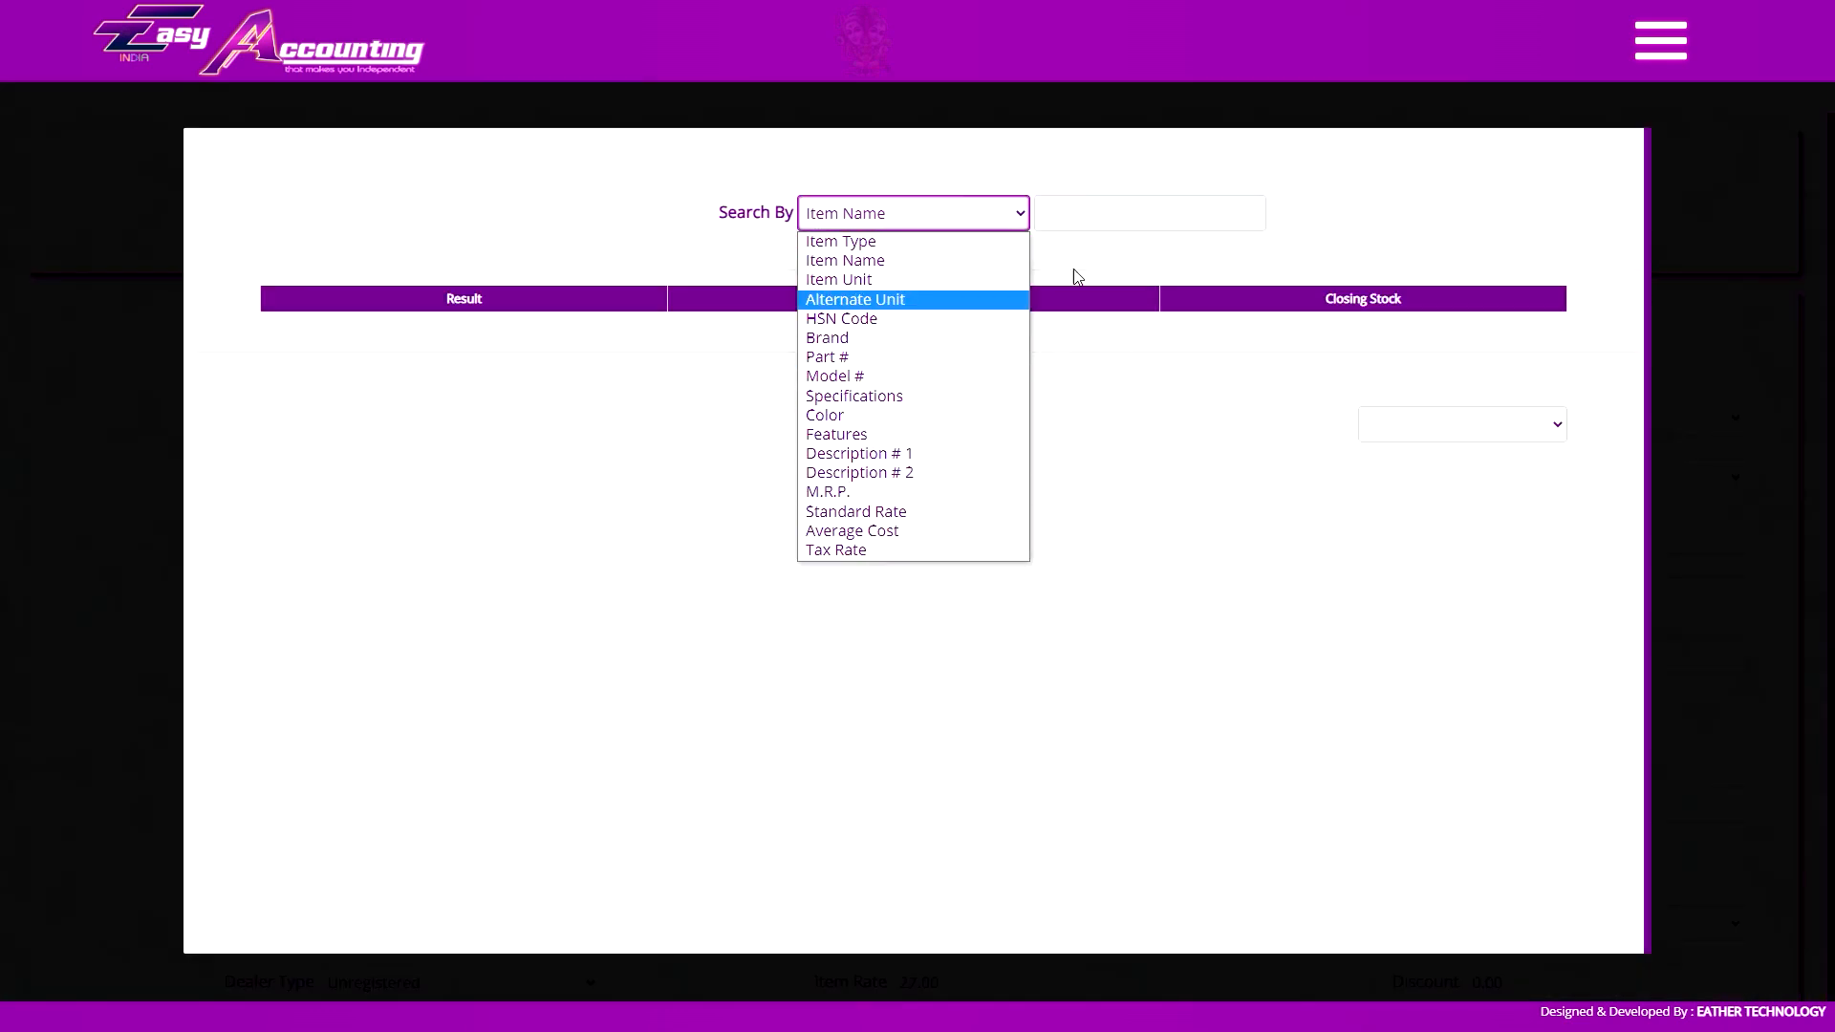
click(1099, 213)
text(samsung)
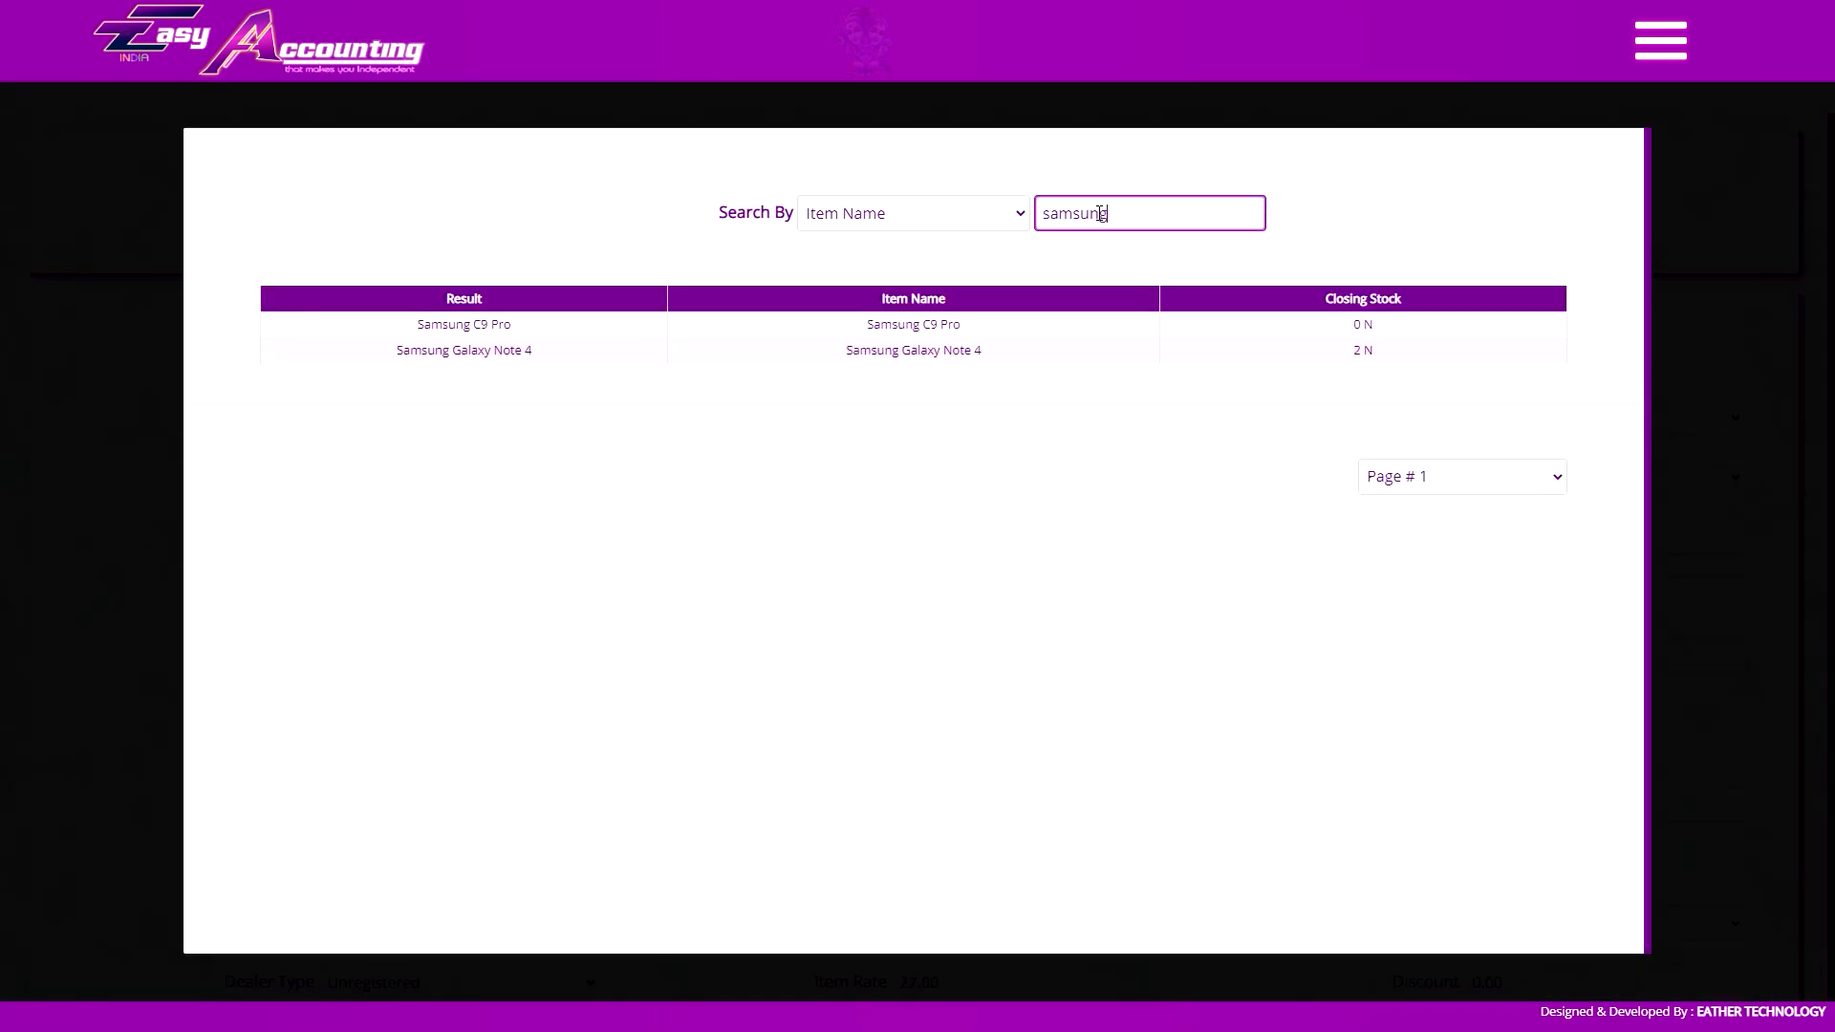
click(860, 348)
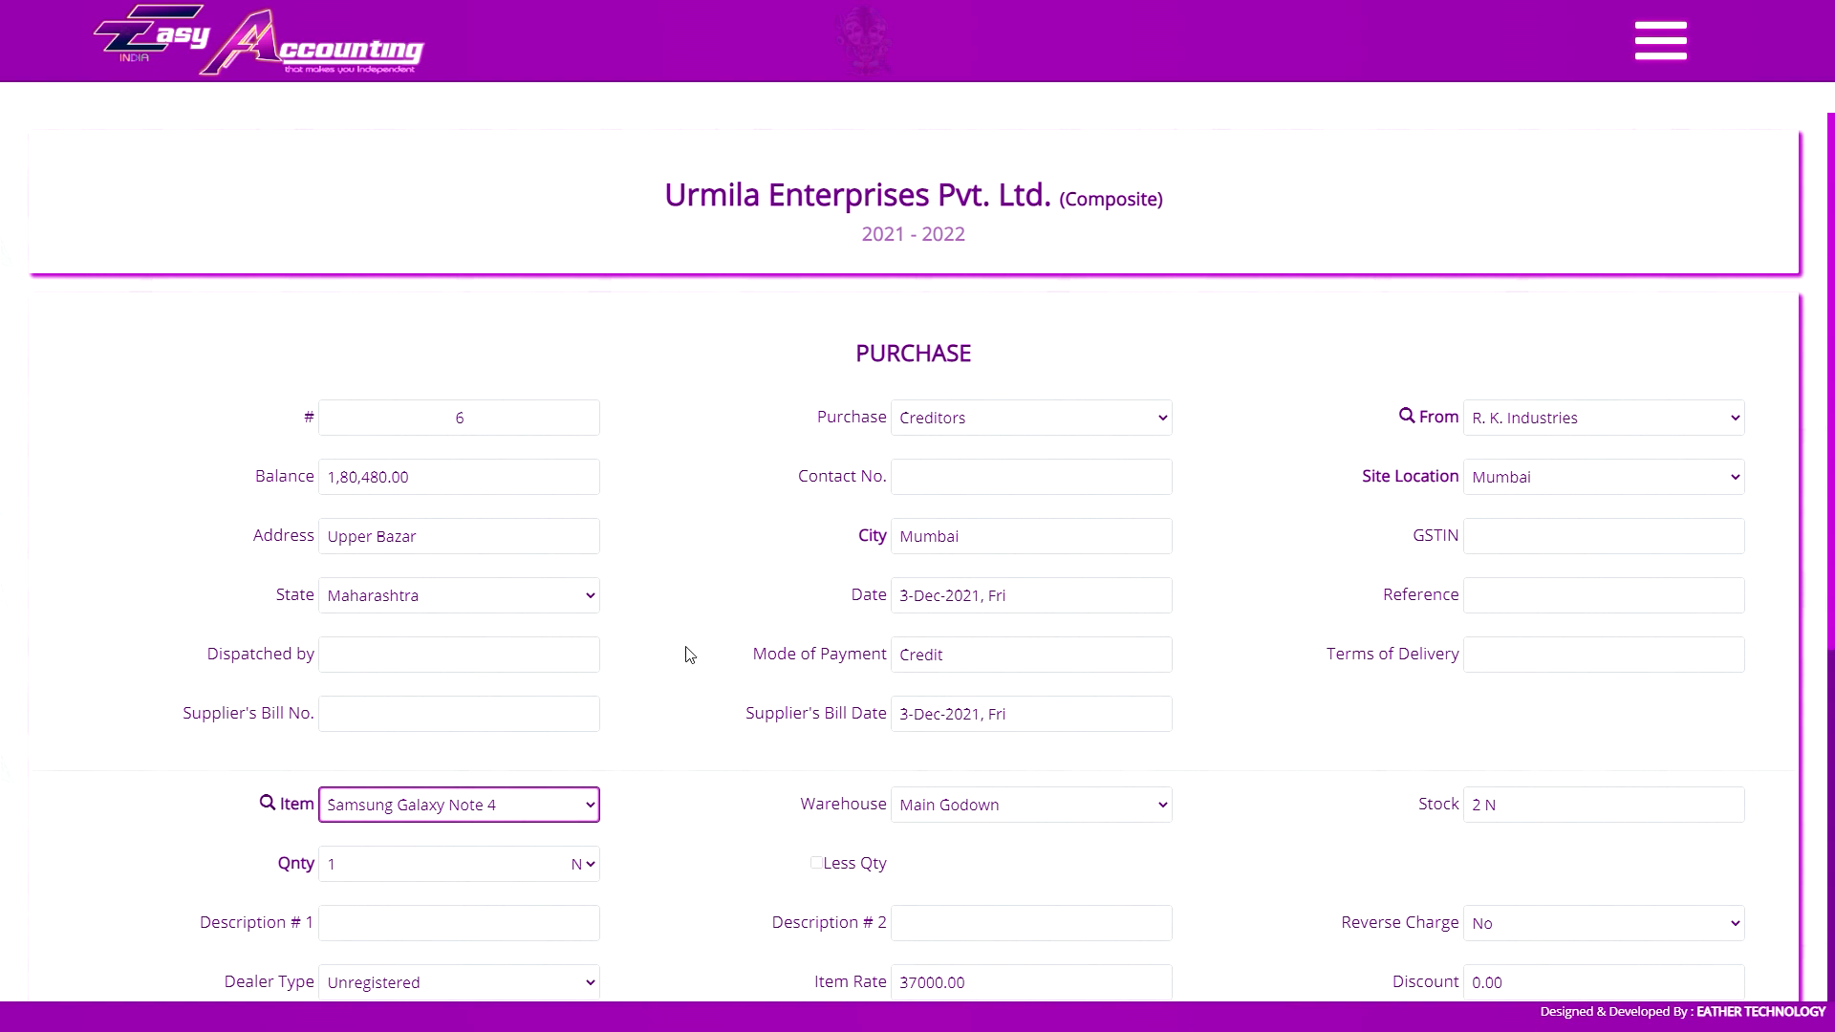
- Search the items by Item Name for dairy milk and choose Dairy Milk Silk for the purchase
click(981, 148)
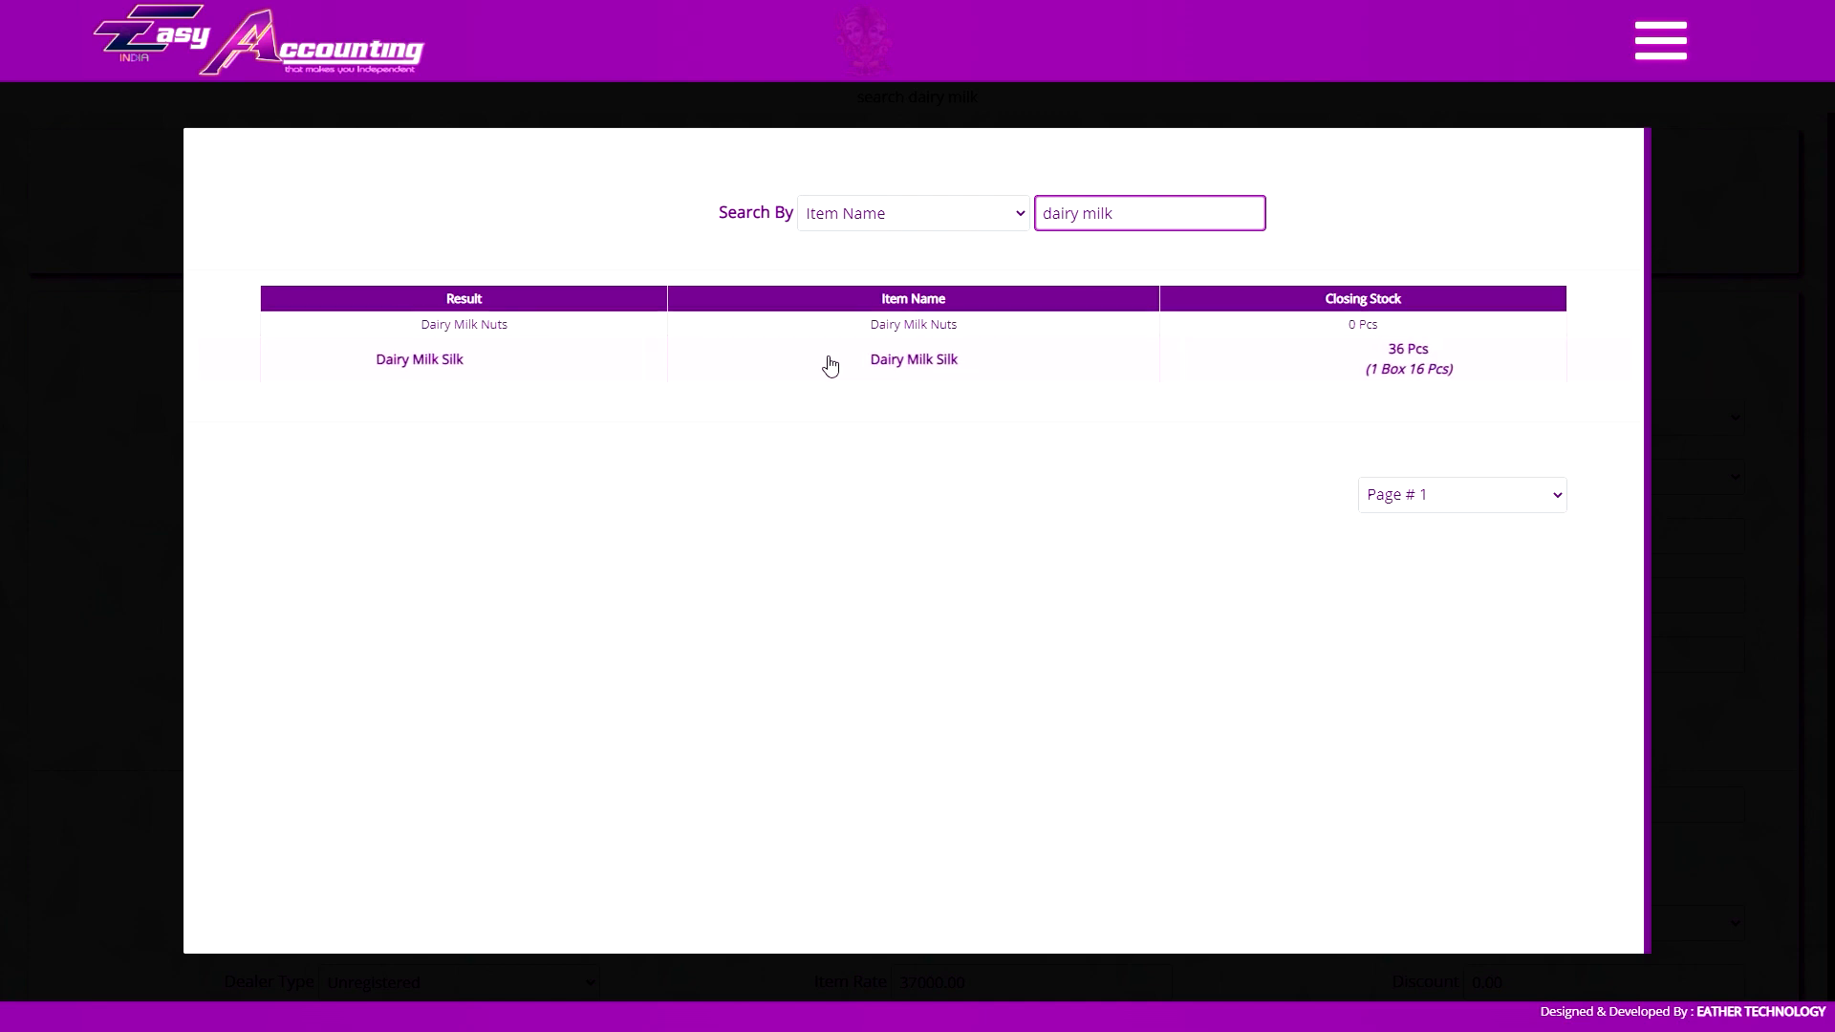
click(829, 362)
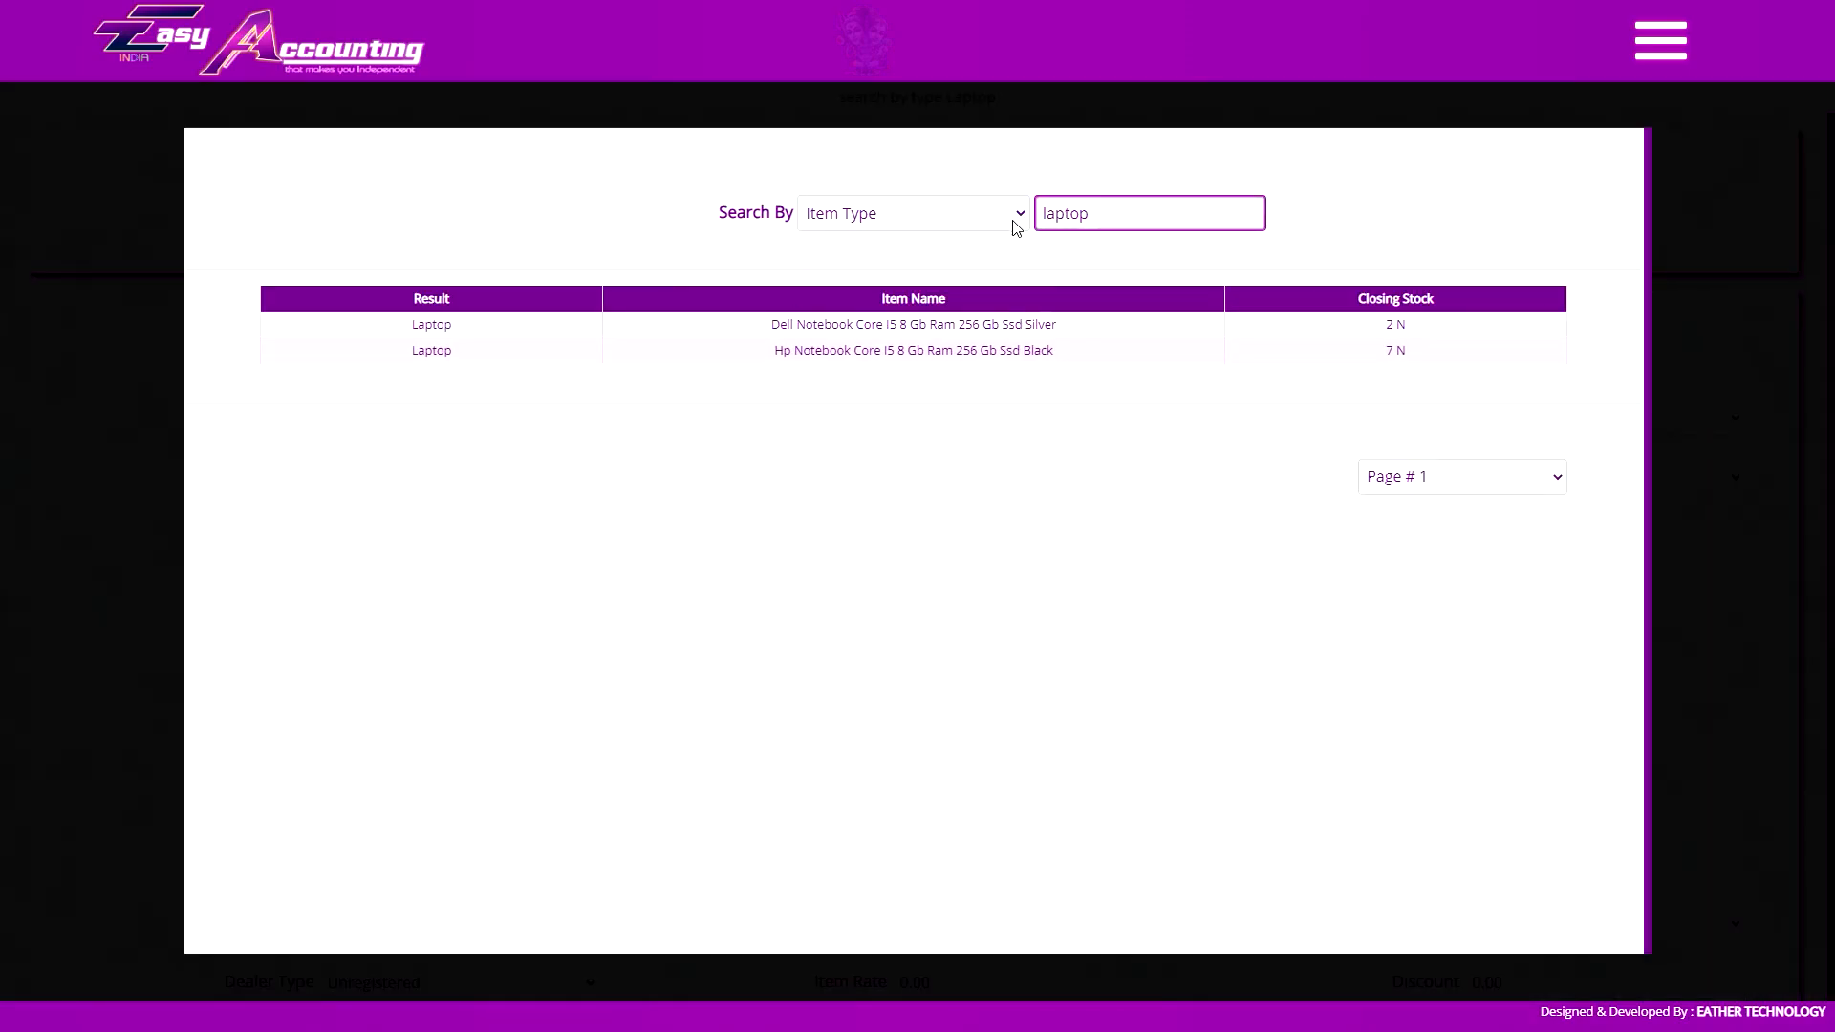
- Choose the black Hp Notebook from the laptop search results and check its warehouse options, leaving Main Godown selected
click(863, 348)
scroll(736, 531, down, 4)
click(964, 426)
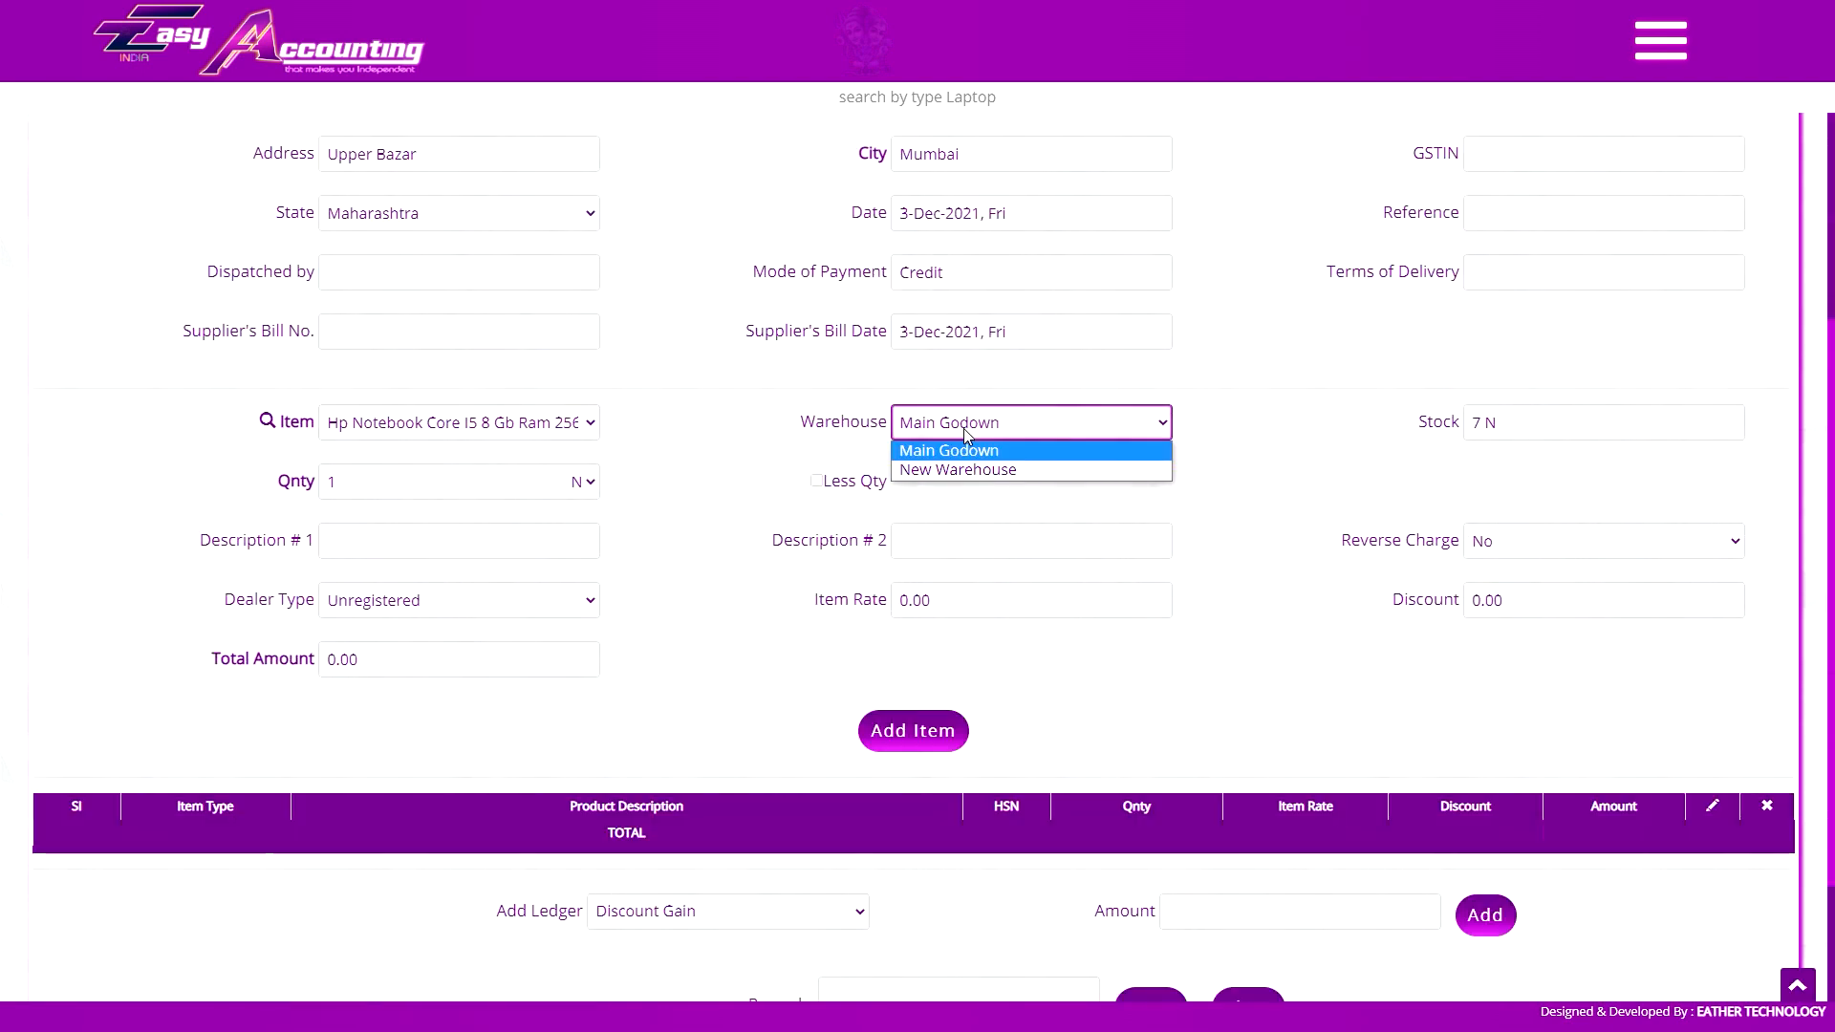
click(613, 425)
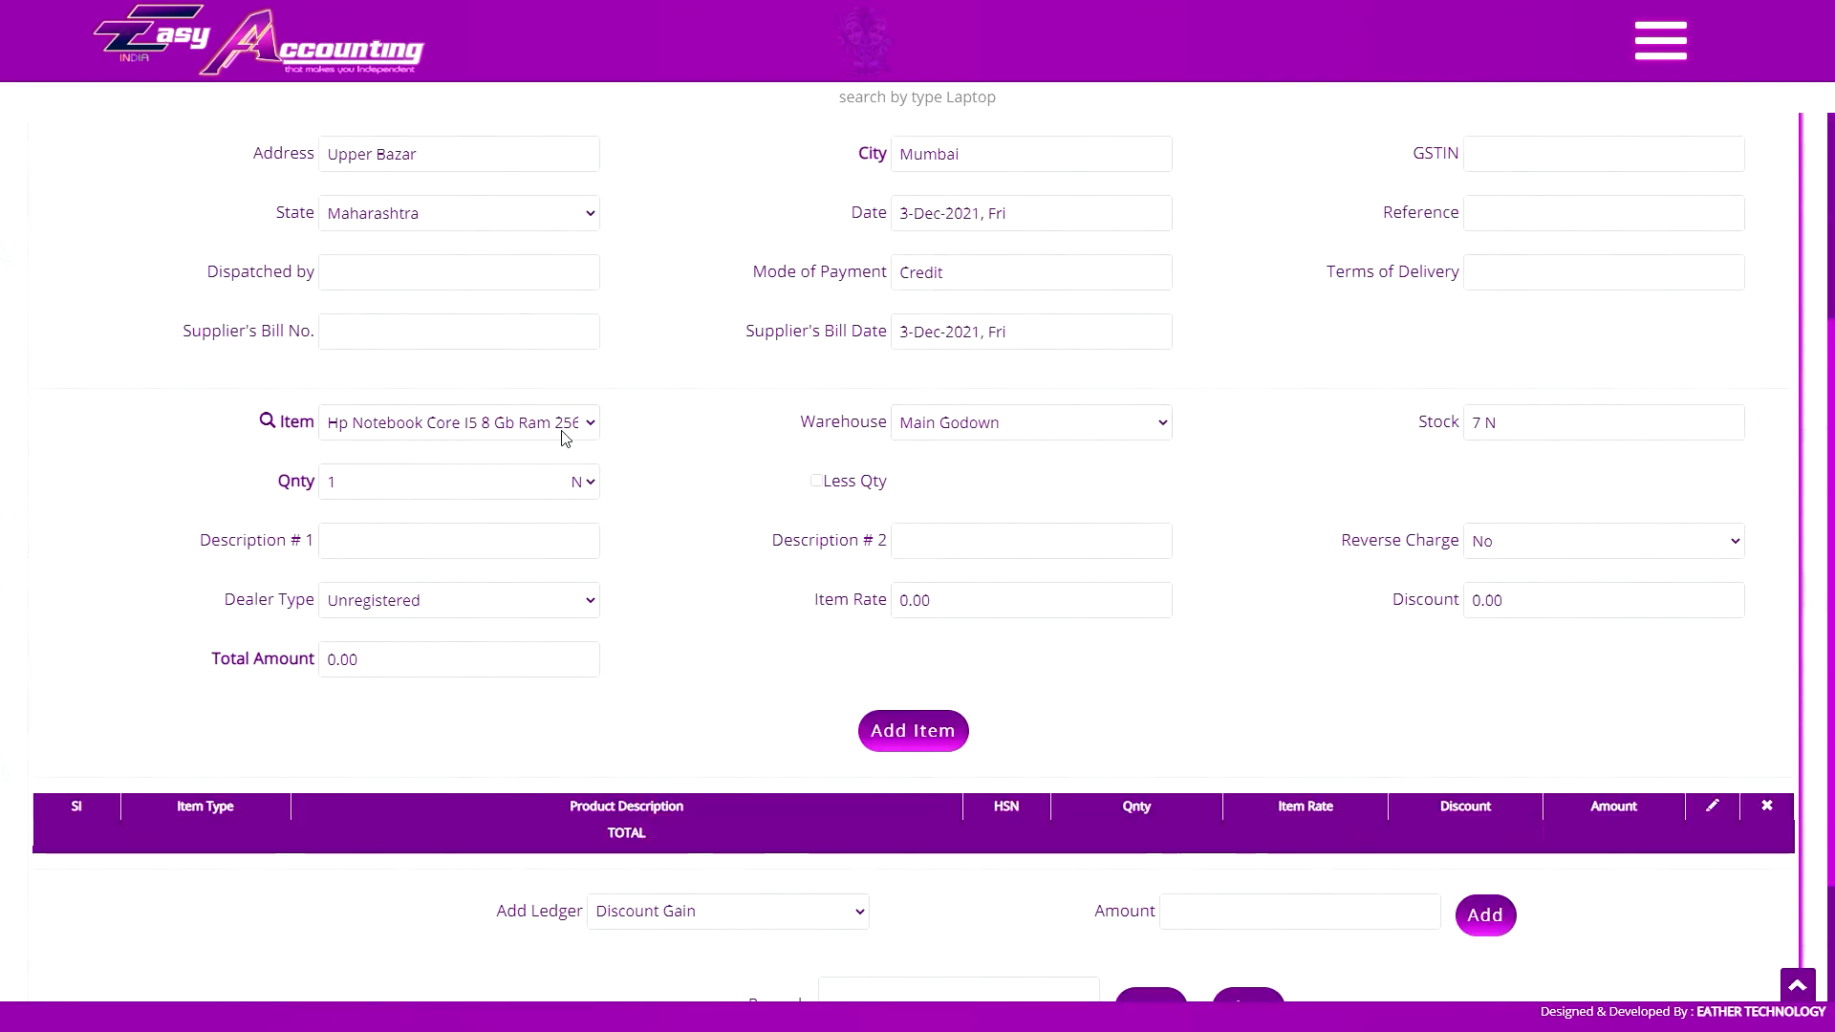
click(961, 430)
click(982, 431)
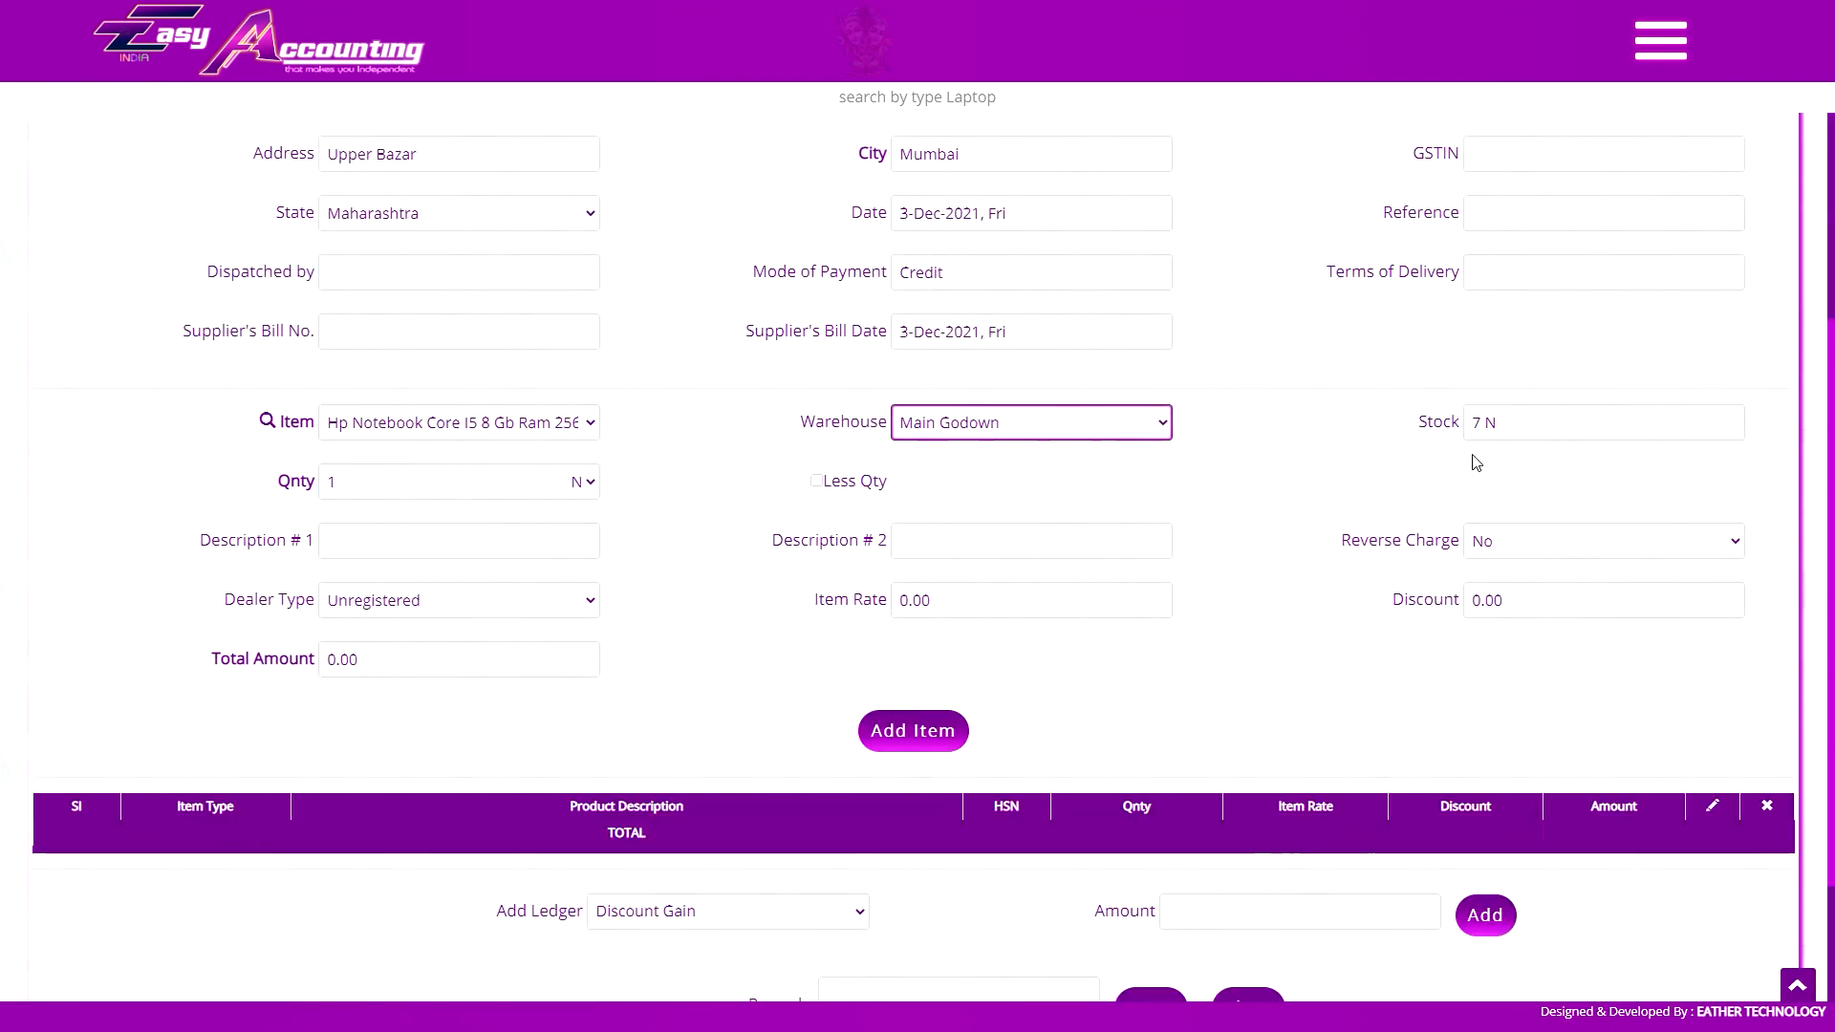
- Choose Dairy Milk Silk as the purchase item and set its quantity unit to Box
click(528, 426)
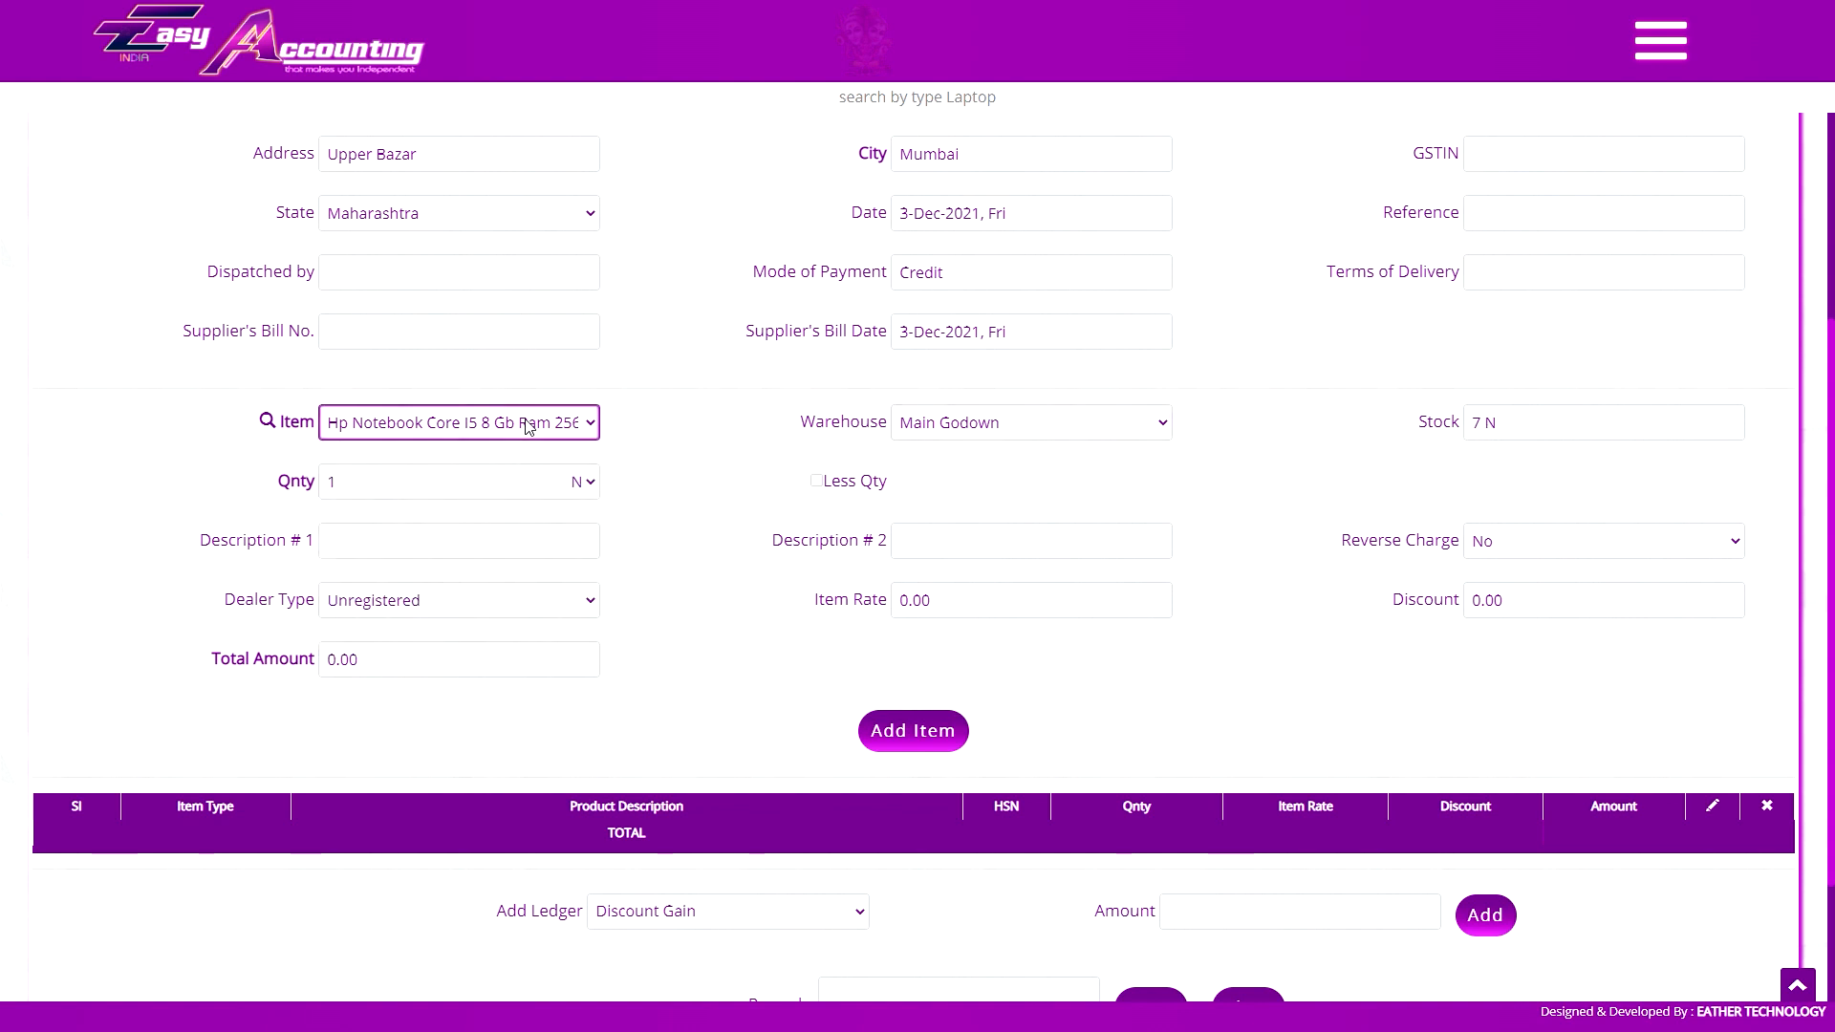
double_click(349, 477)
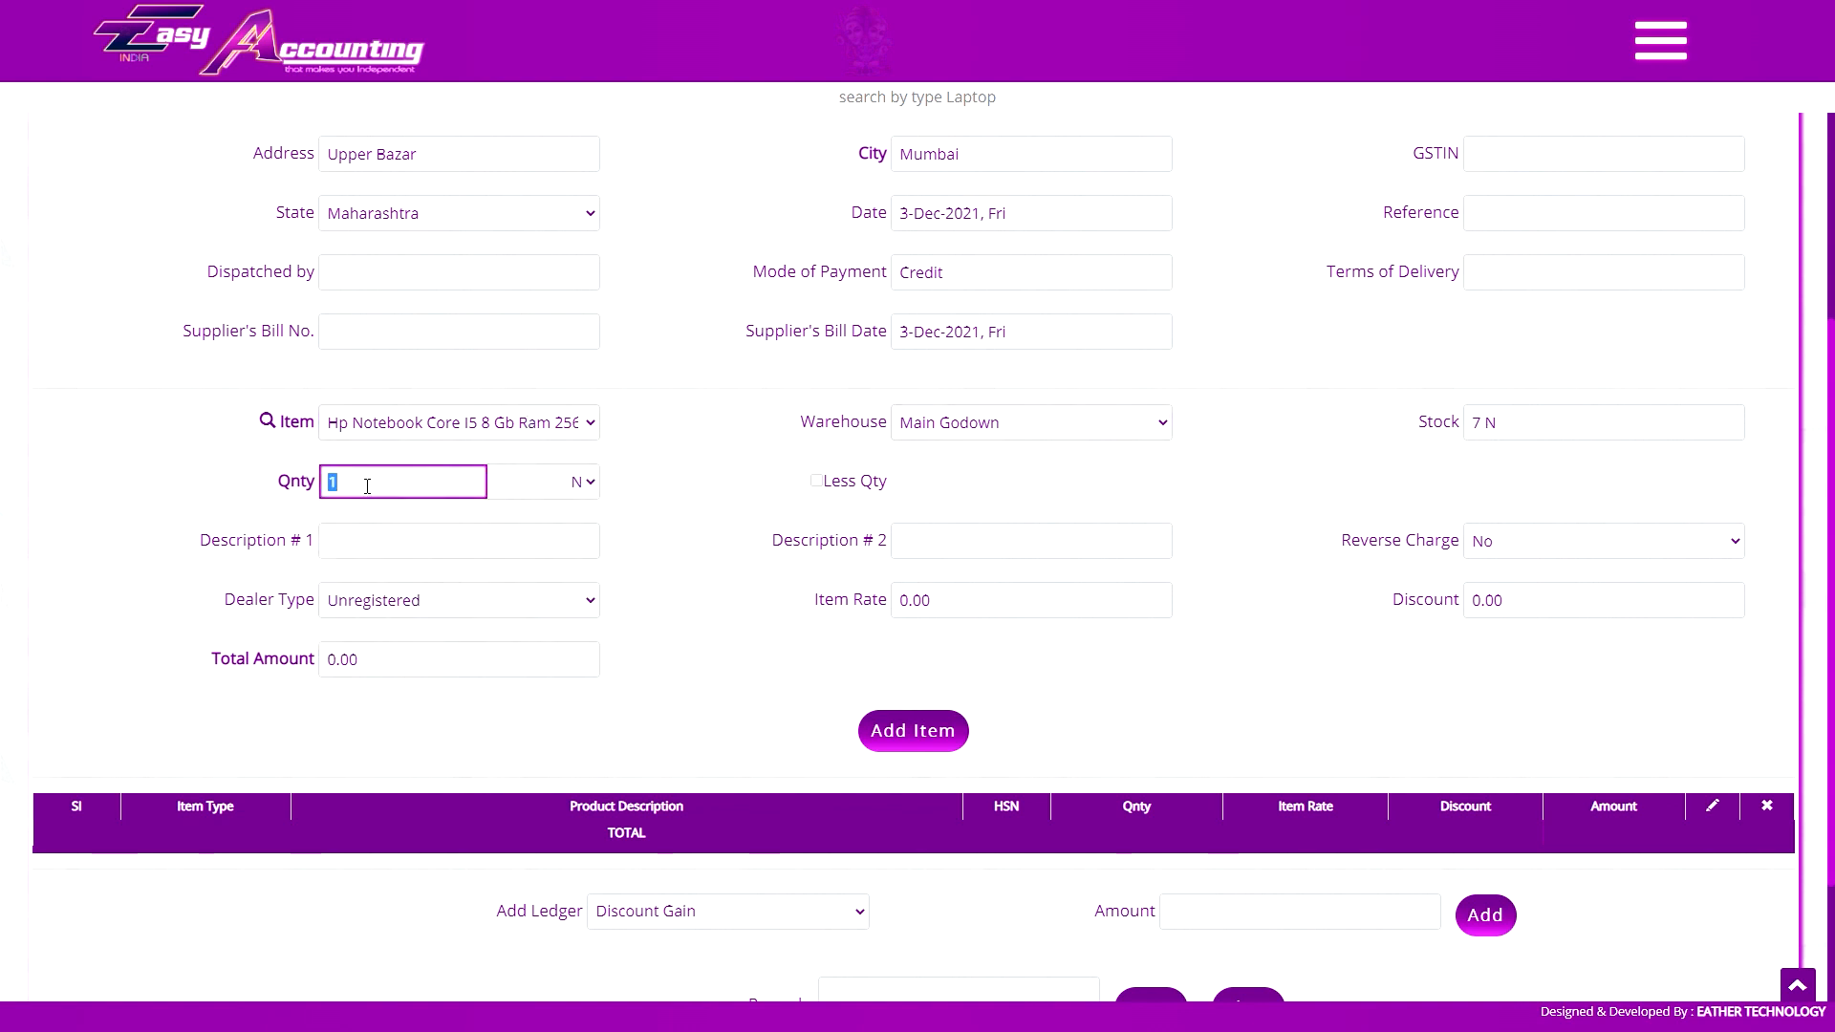
click(430, 426)
click(451, 489)
click(570, 484)
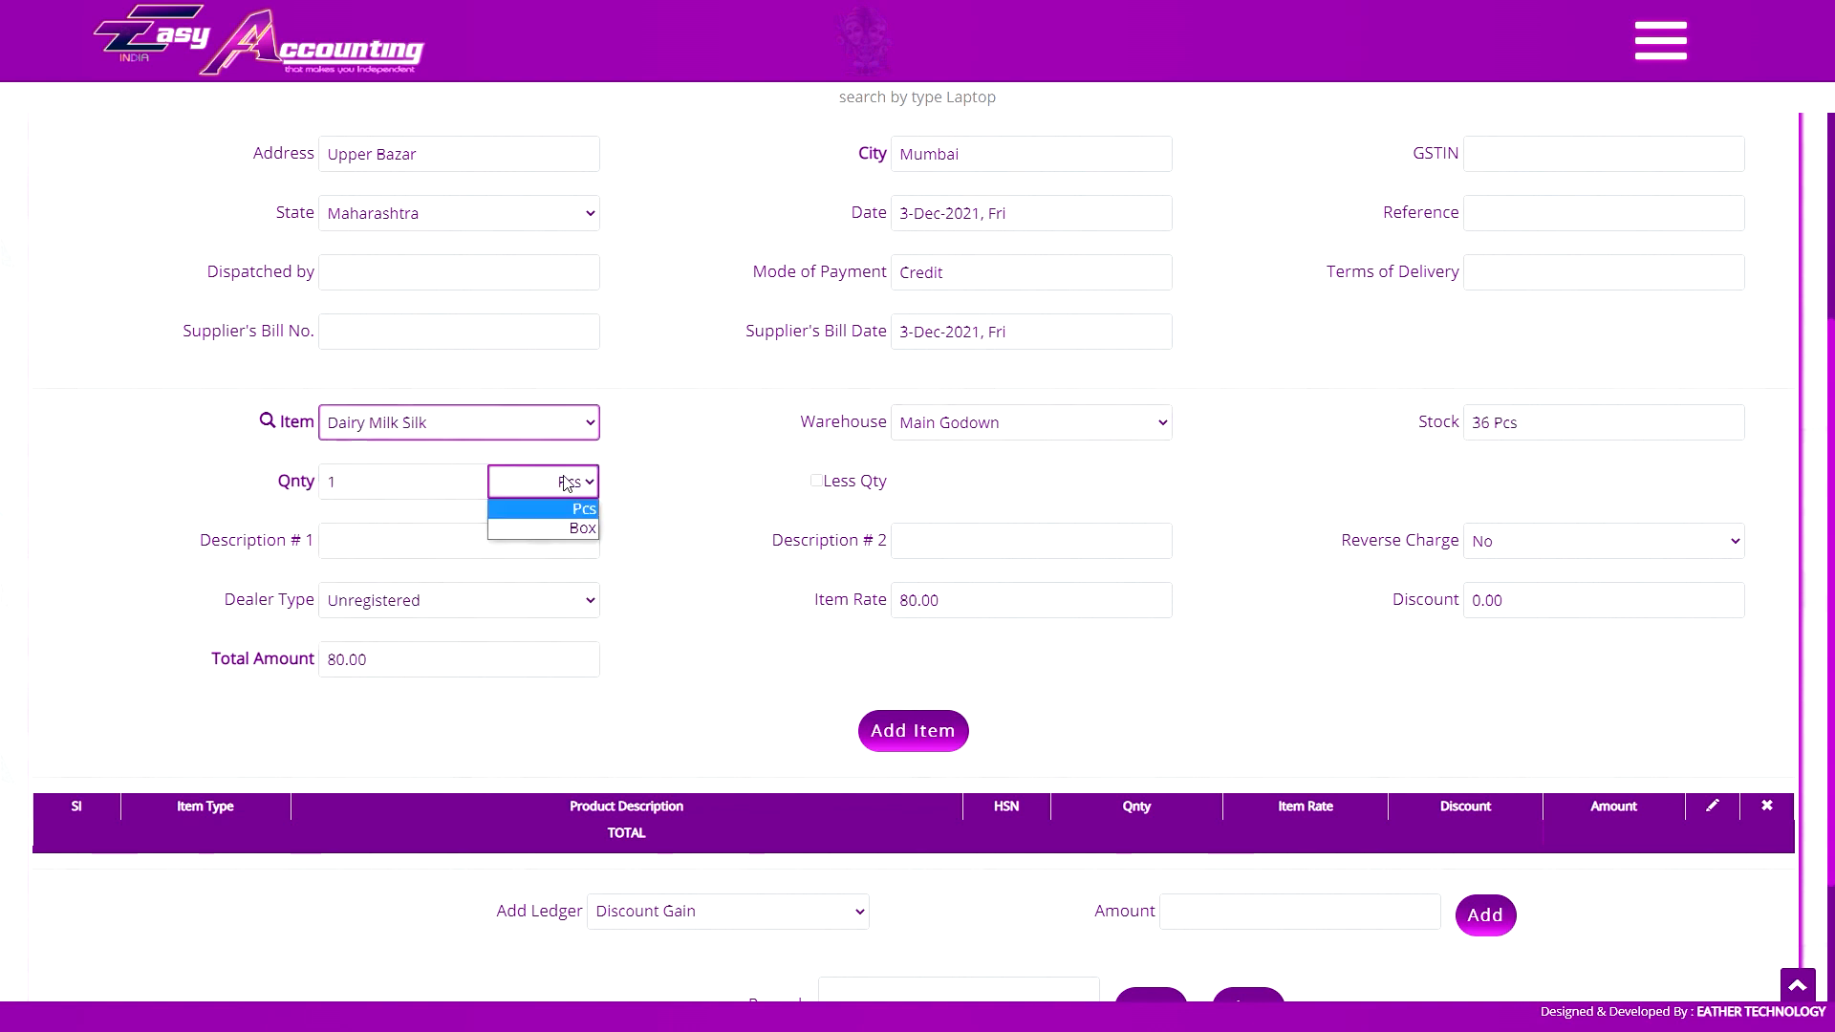
click(565, 529)
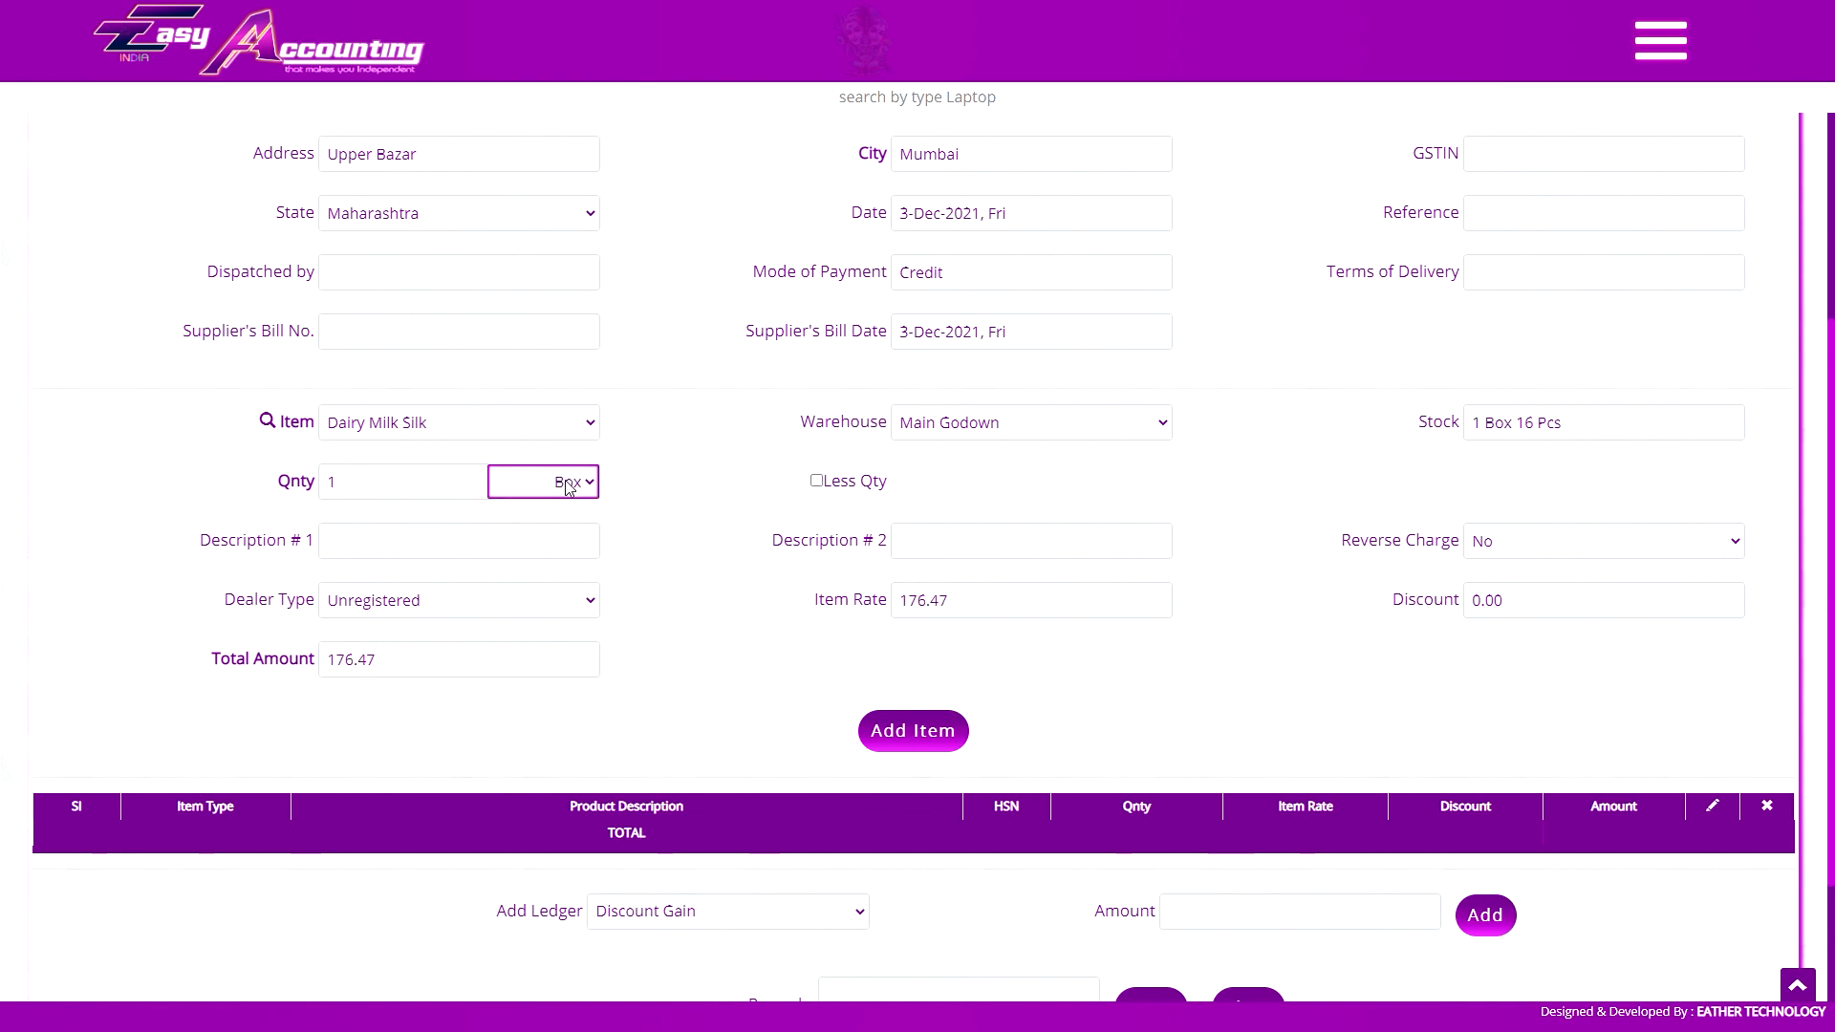
- Switch the Dairy Milk Silk quantity unit to Pcs and back to Box to compare stock and rate
click(570, 485)
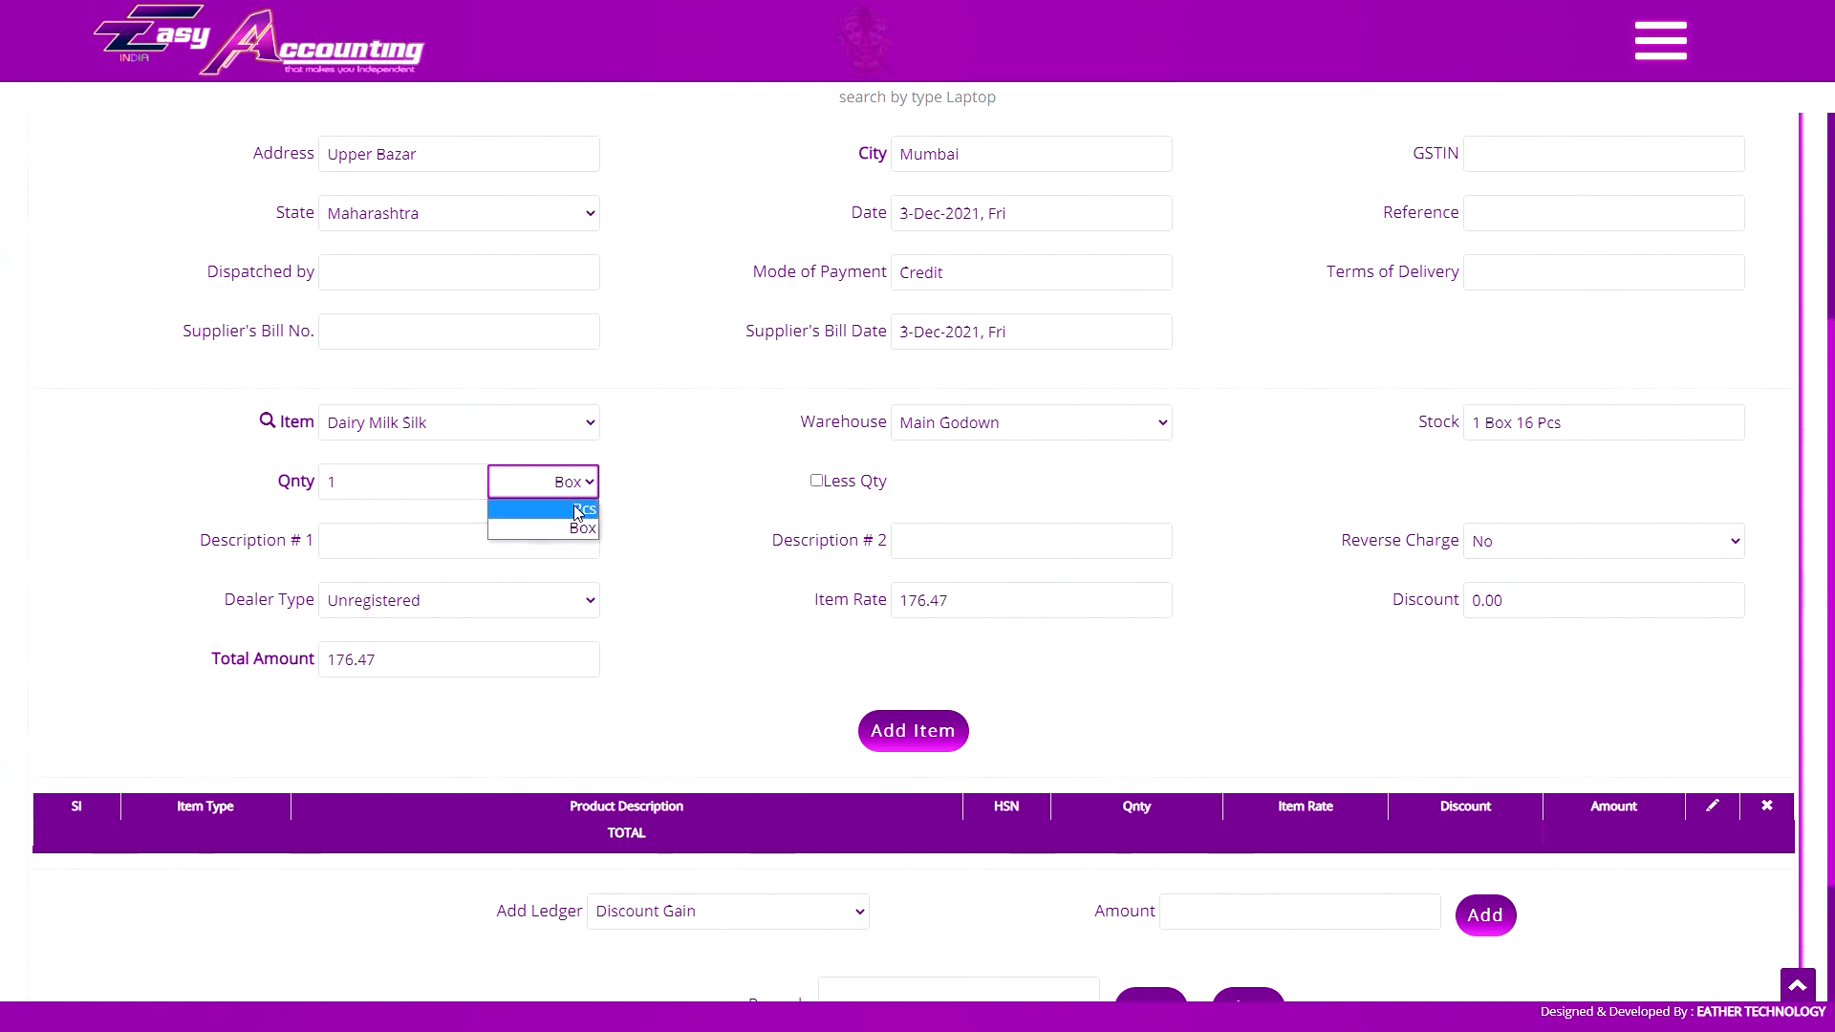
click(578, 510)
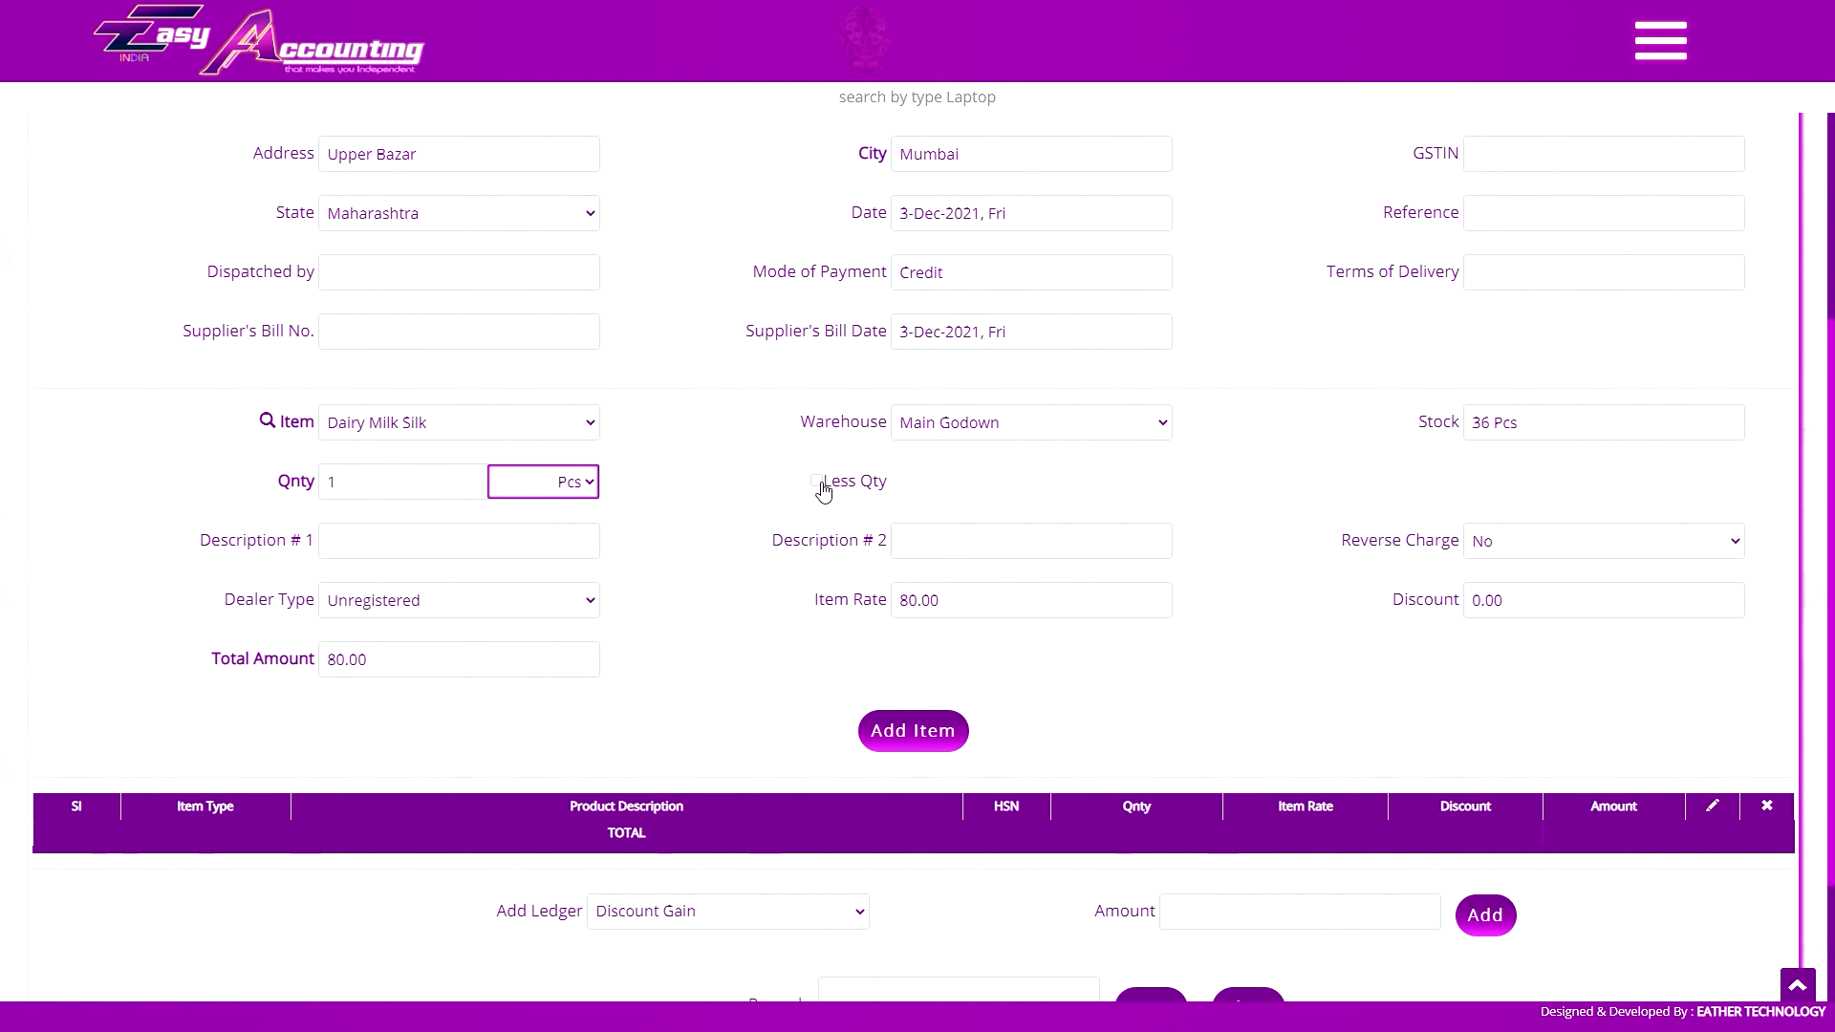
click(583, 484)
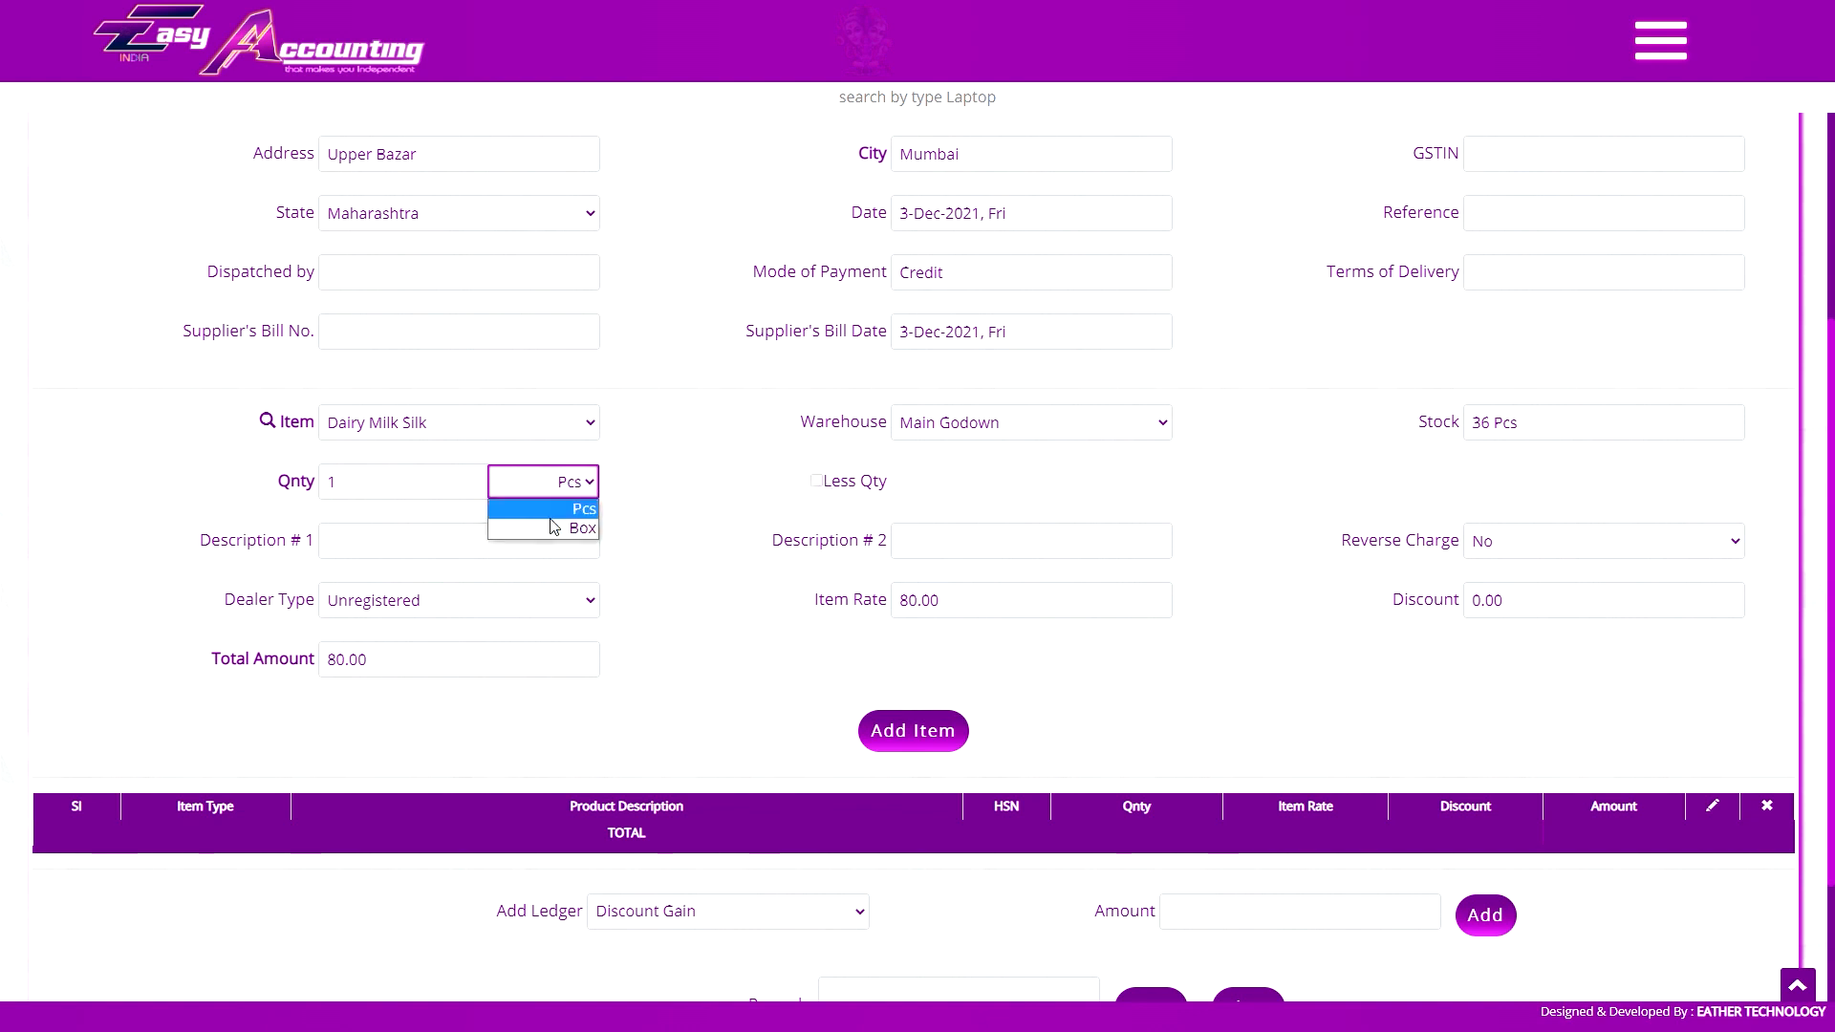
click(554, 528)
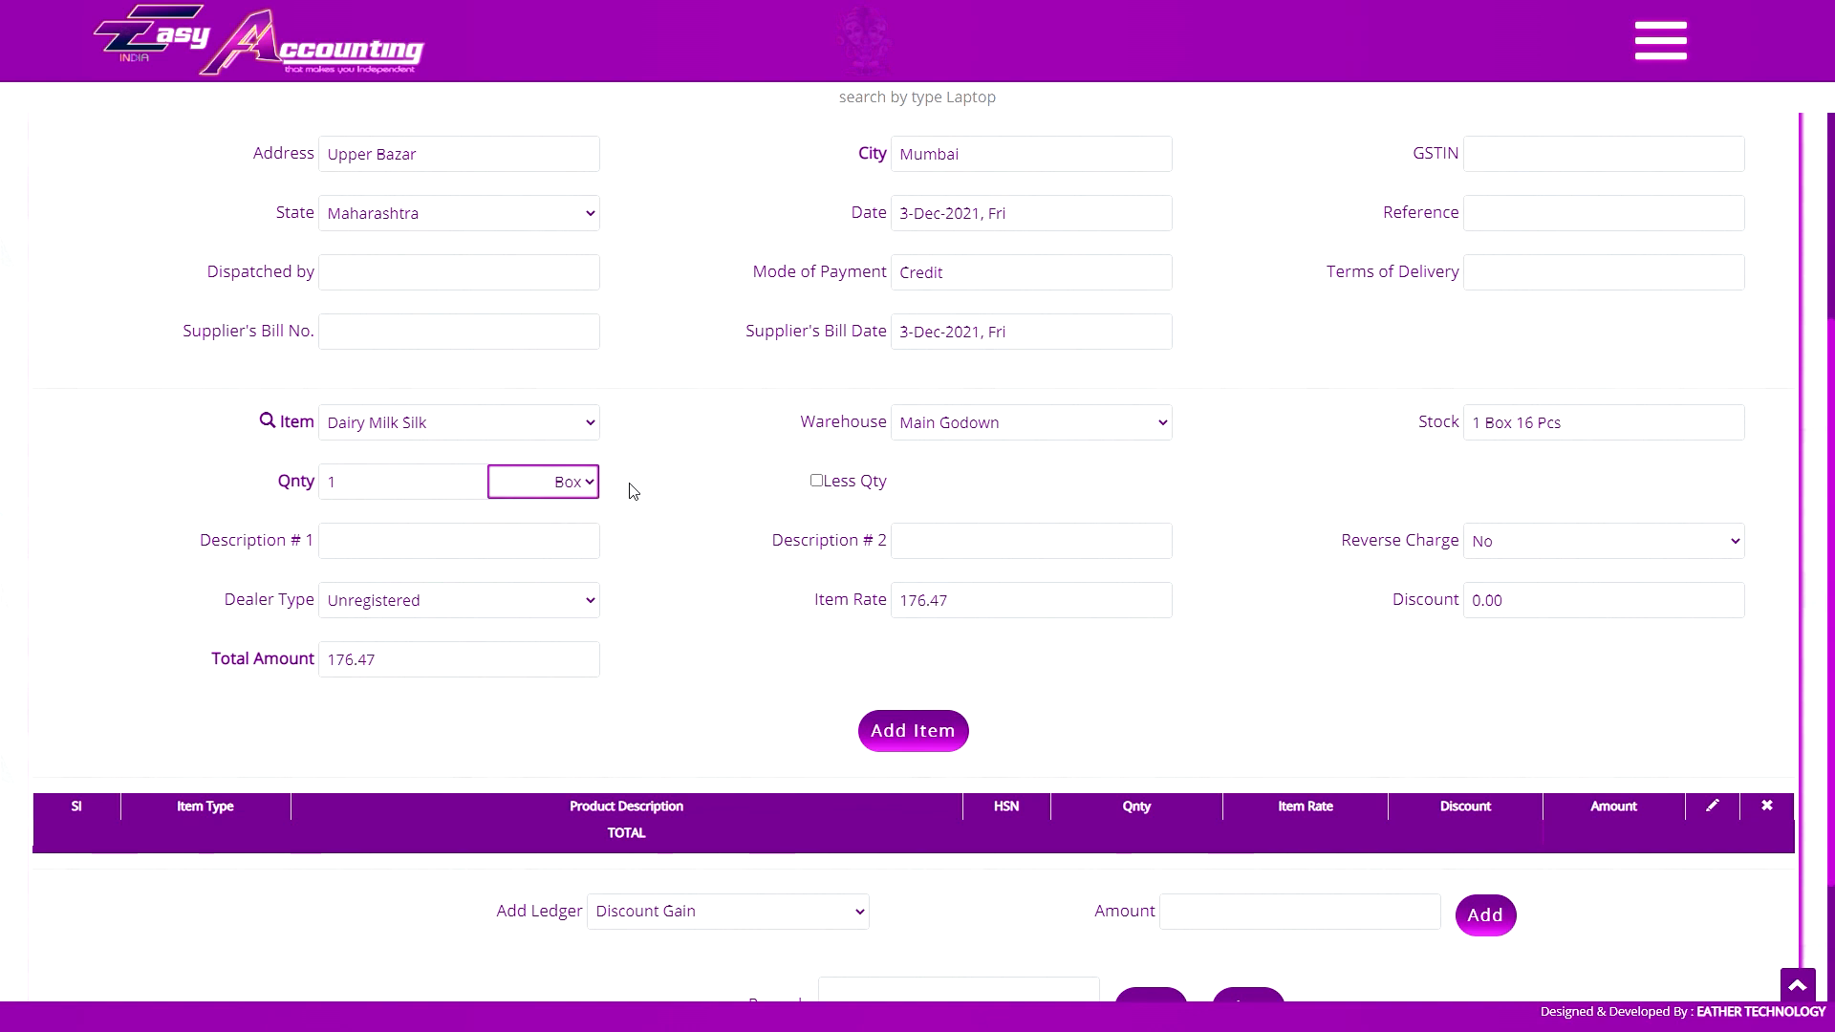
- Enable Less Qty for Dairy Milk Silk, enter 70 Pcs, and turn the Less Qty option off again
click(815, 484)
click(984, 481)
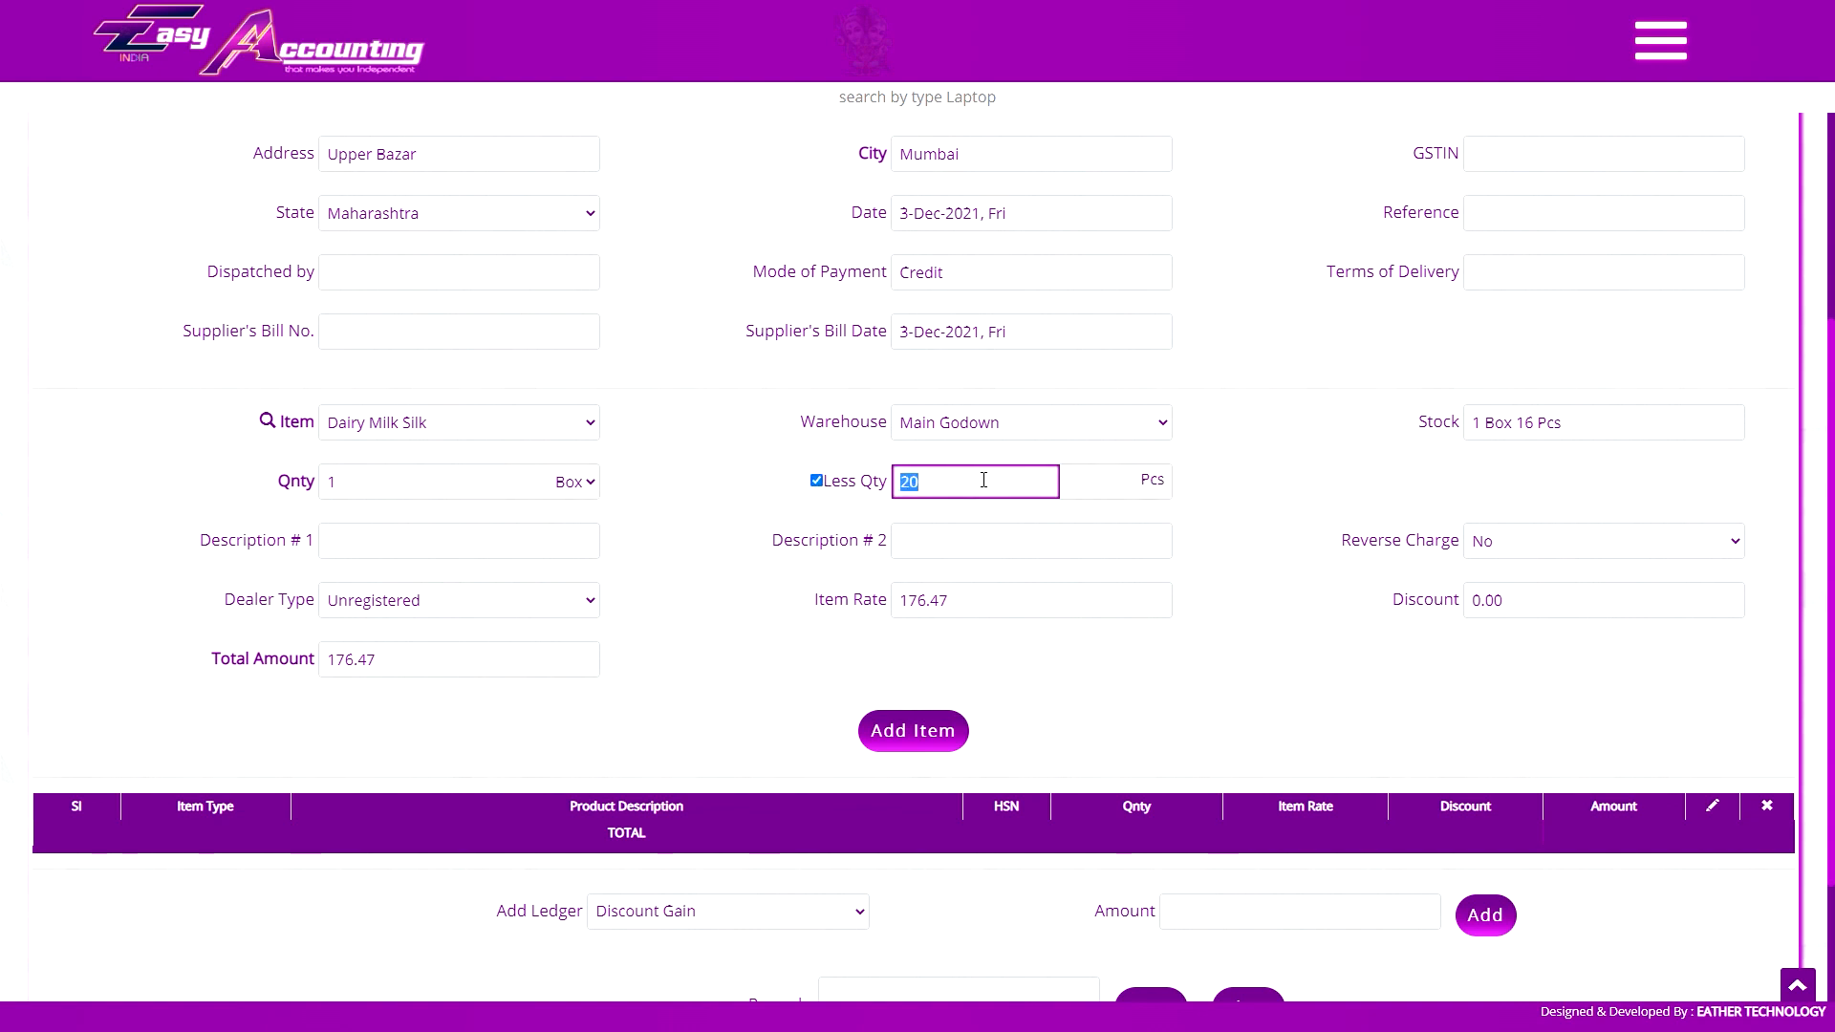
text(70)
key(Tab)
click(922, 500)
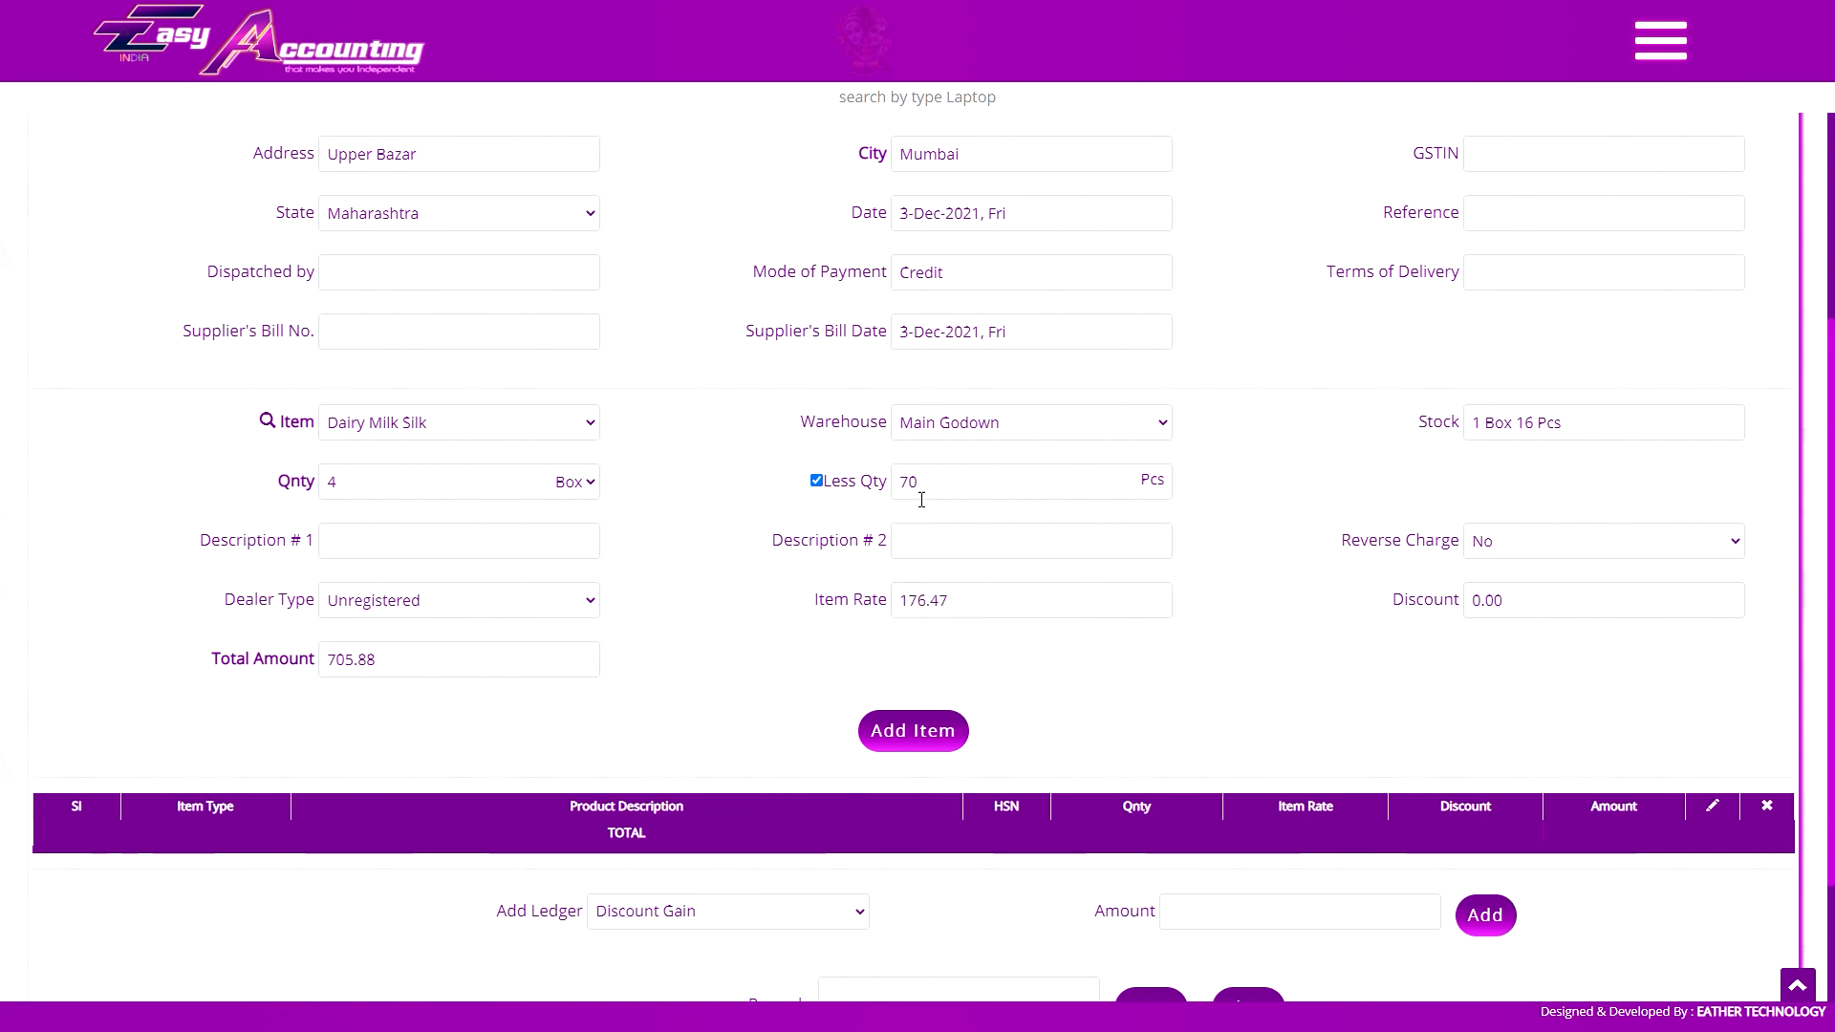
click(815, 480)
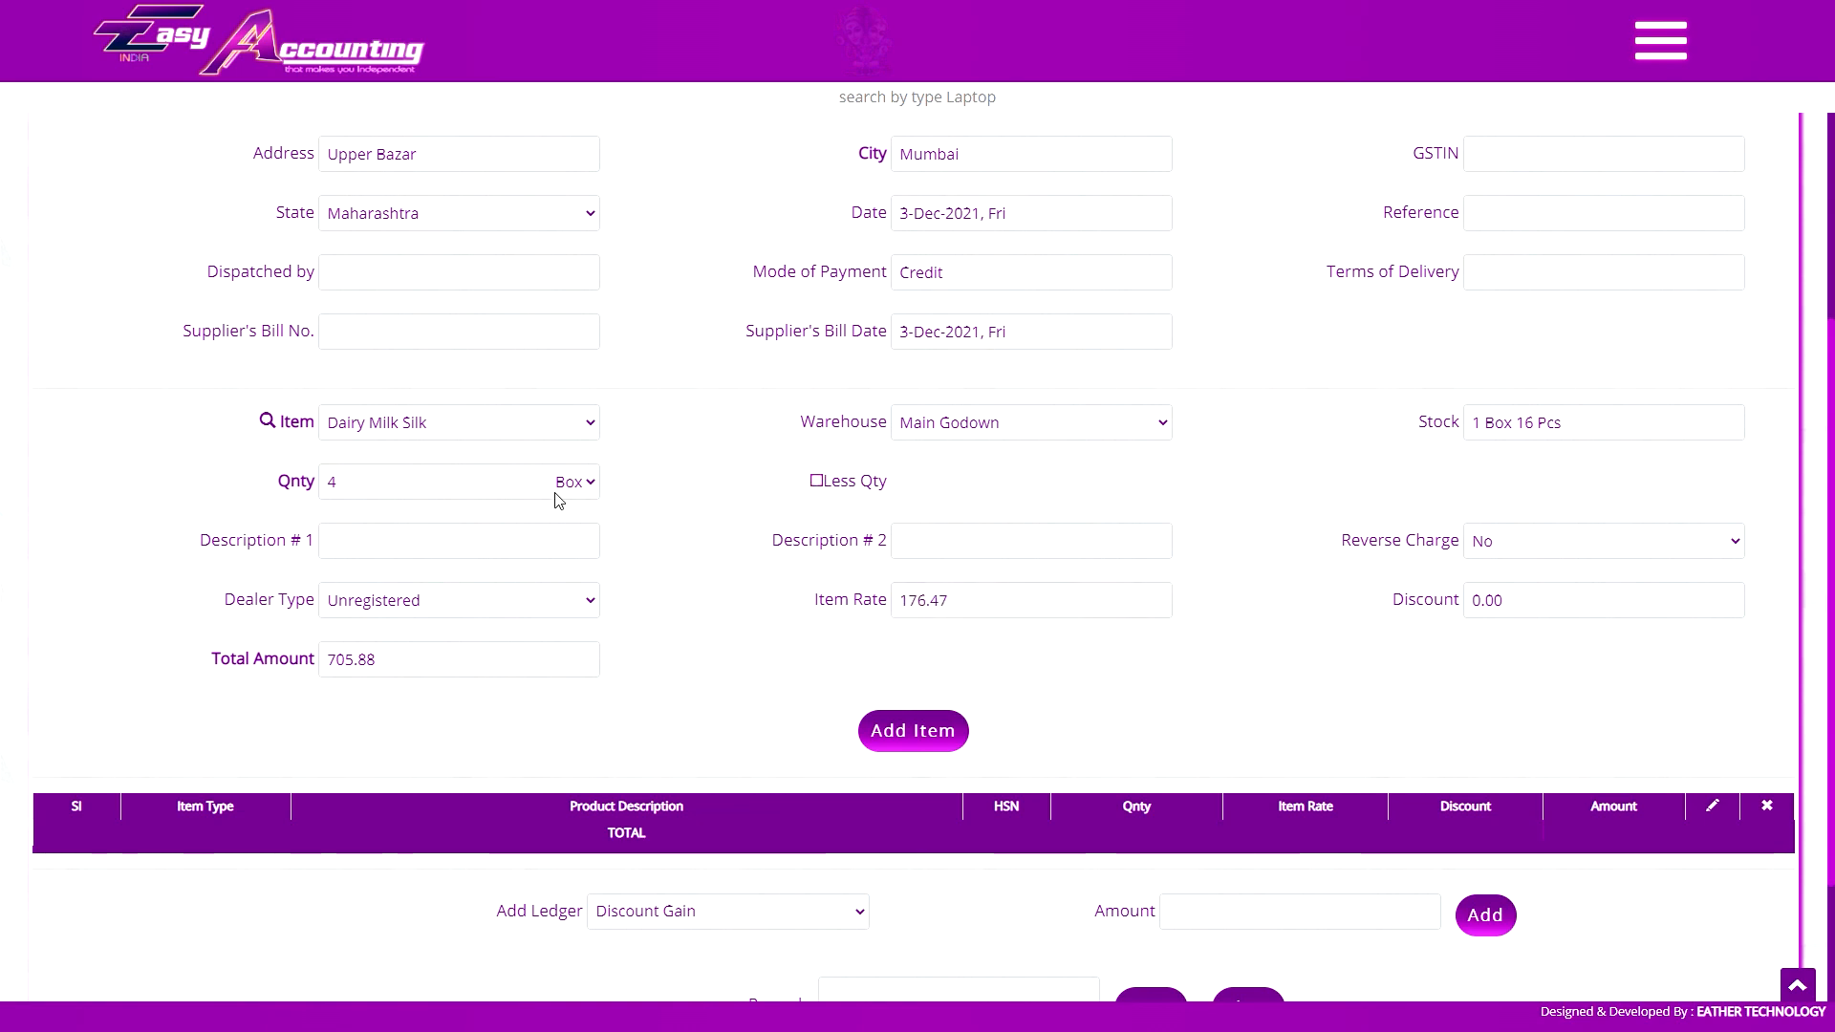
- Locate Invoice Settings in the main navigation and examine the item's description fields
click(1660, 40)
scroll(1706, 552, down, 10)
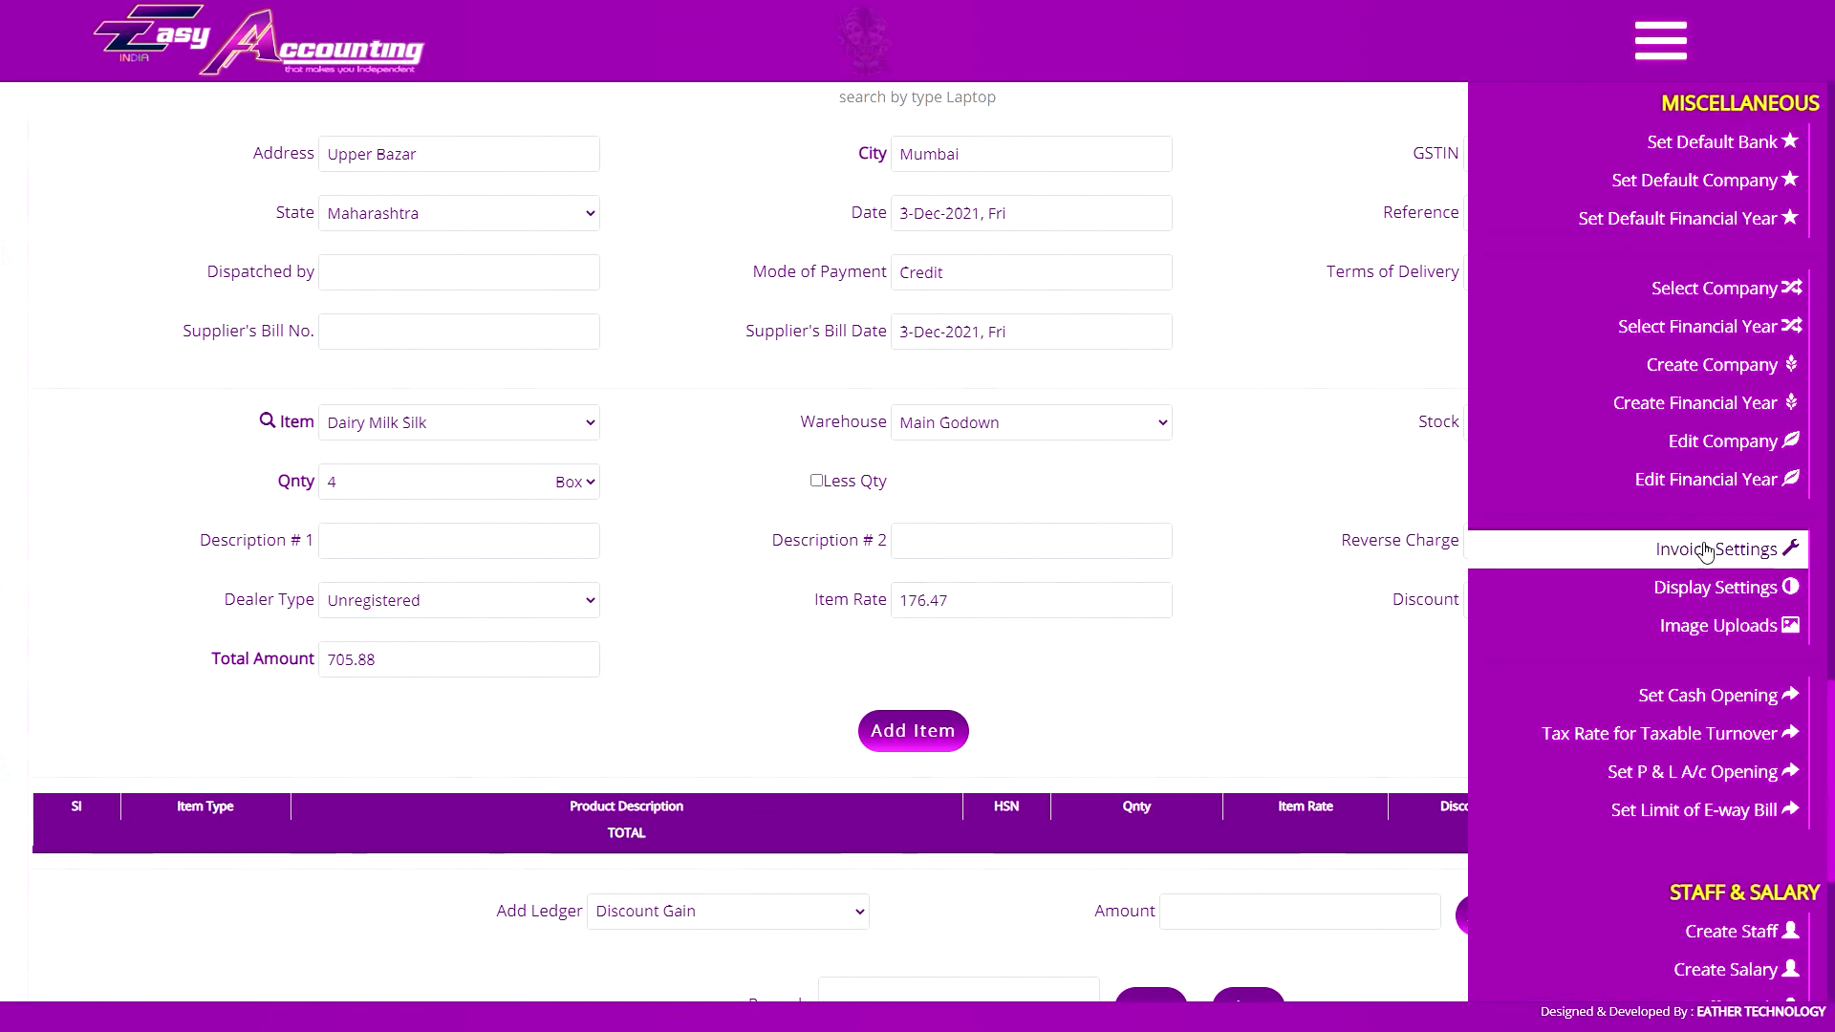
click(695, 493)
key(Tab)
key(Tab)
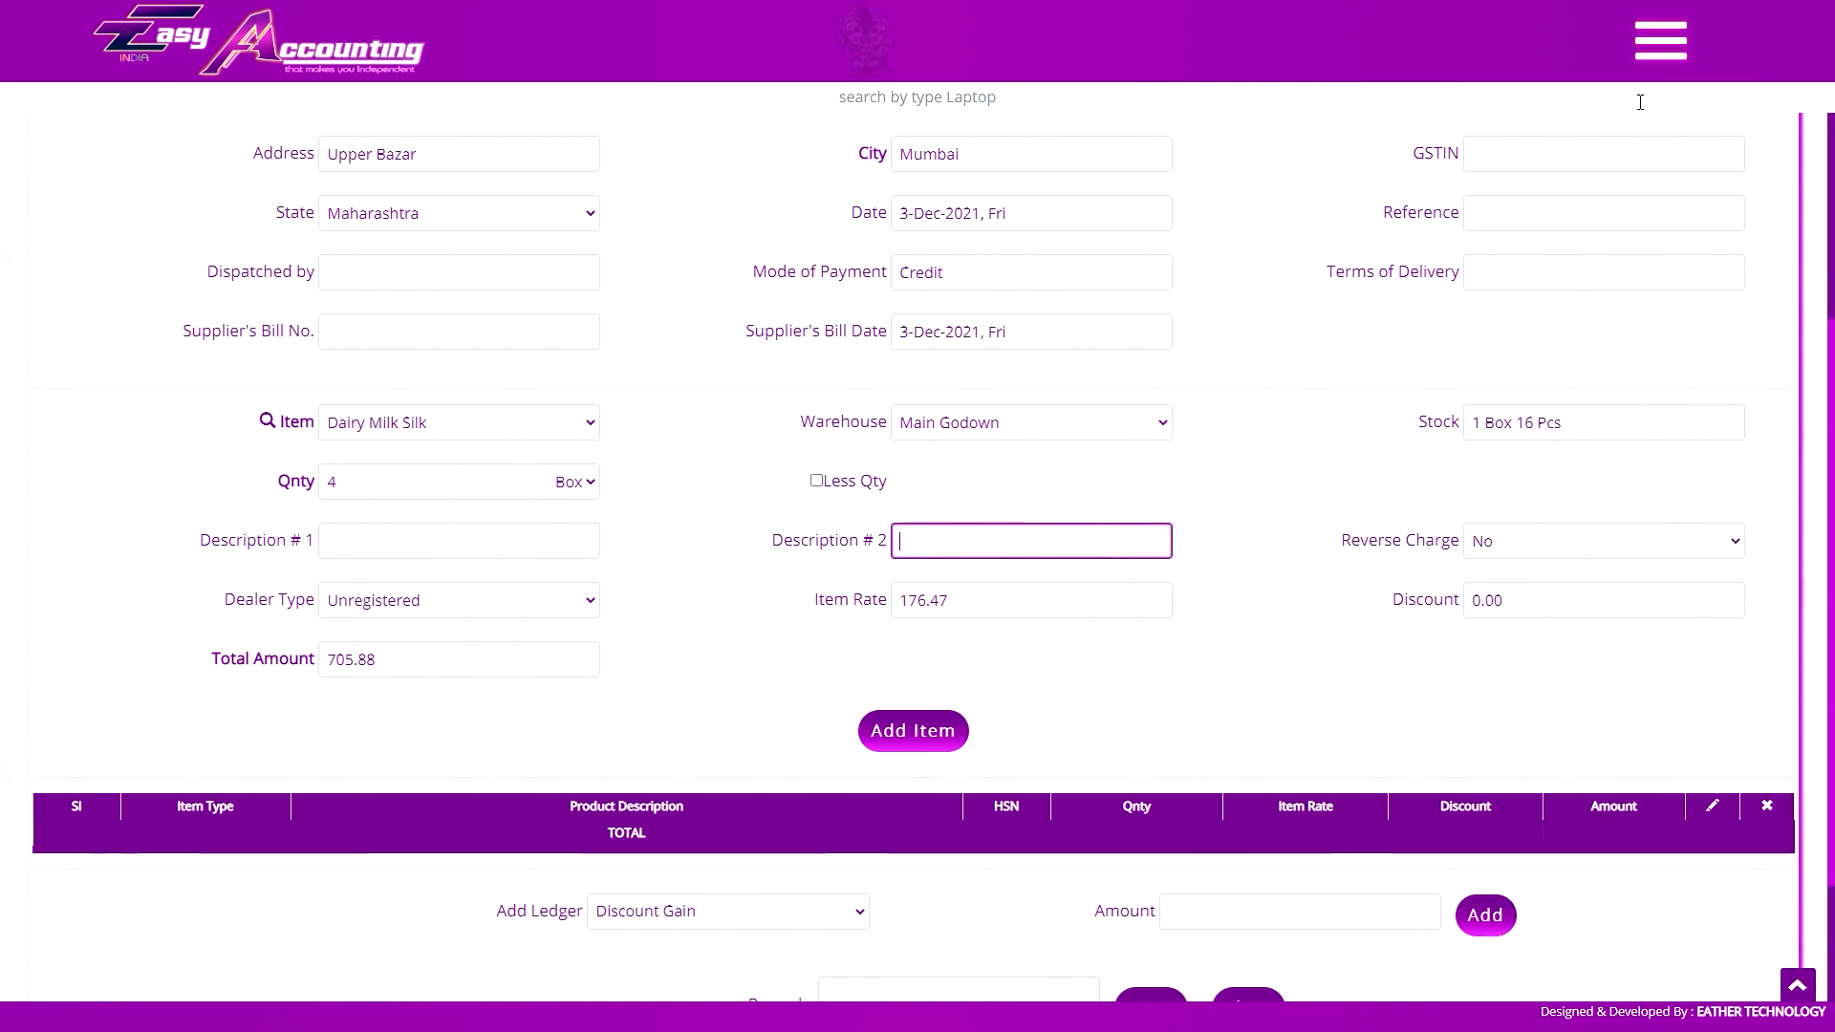
click(1660, 41)
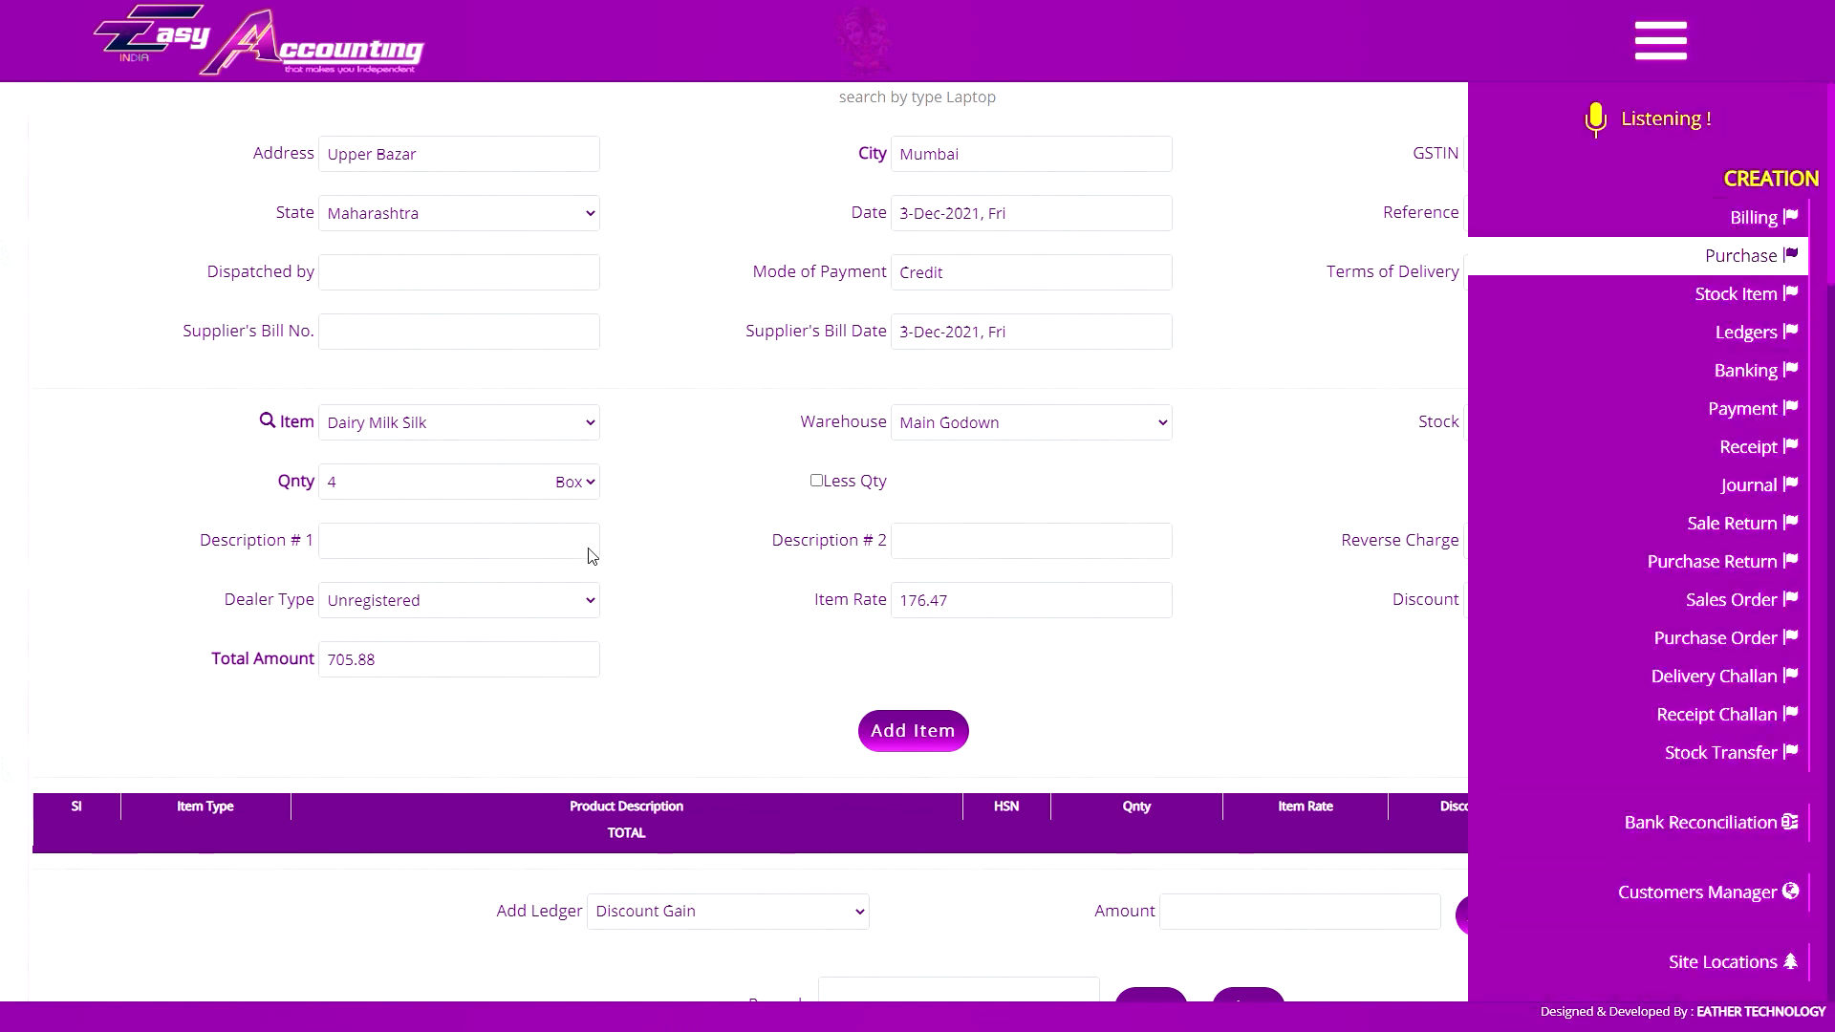
click(1660, 41)
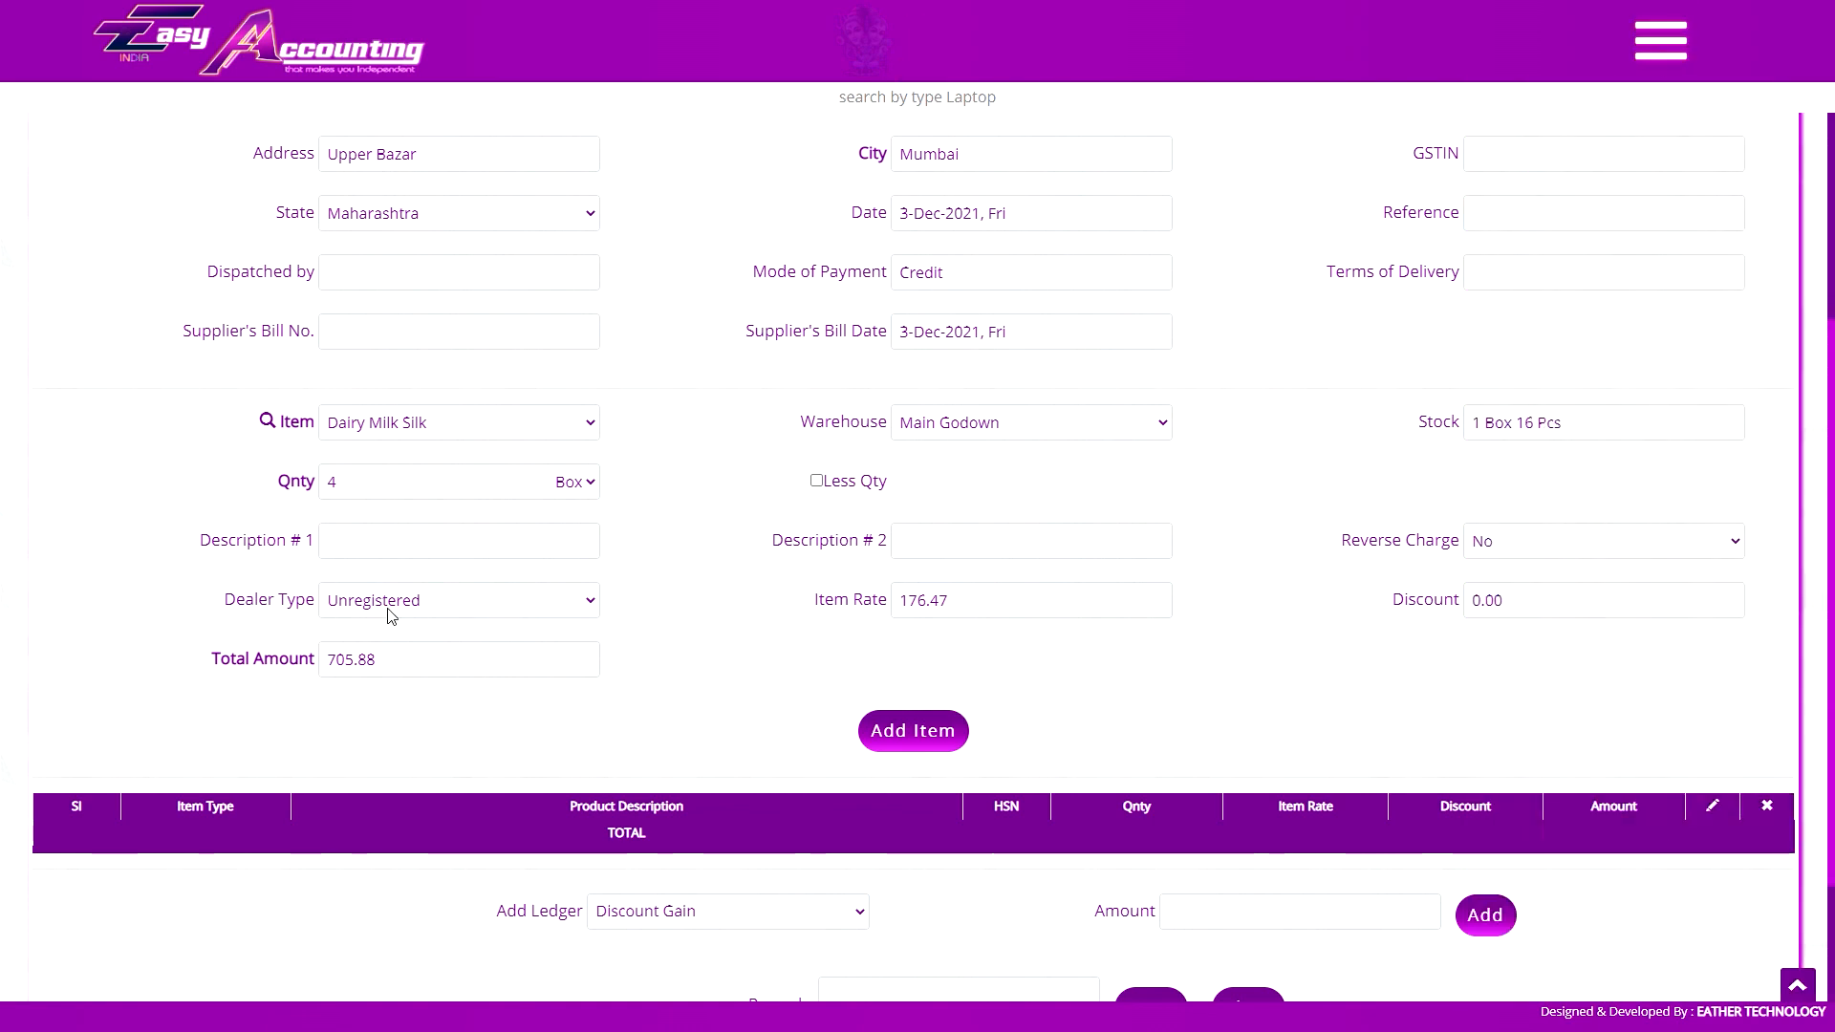
- Set the Dairy Milk Silk discount to 12%
scroll(1061, 409, up, 6)
scroll(1262, 462, down, 6)
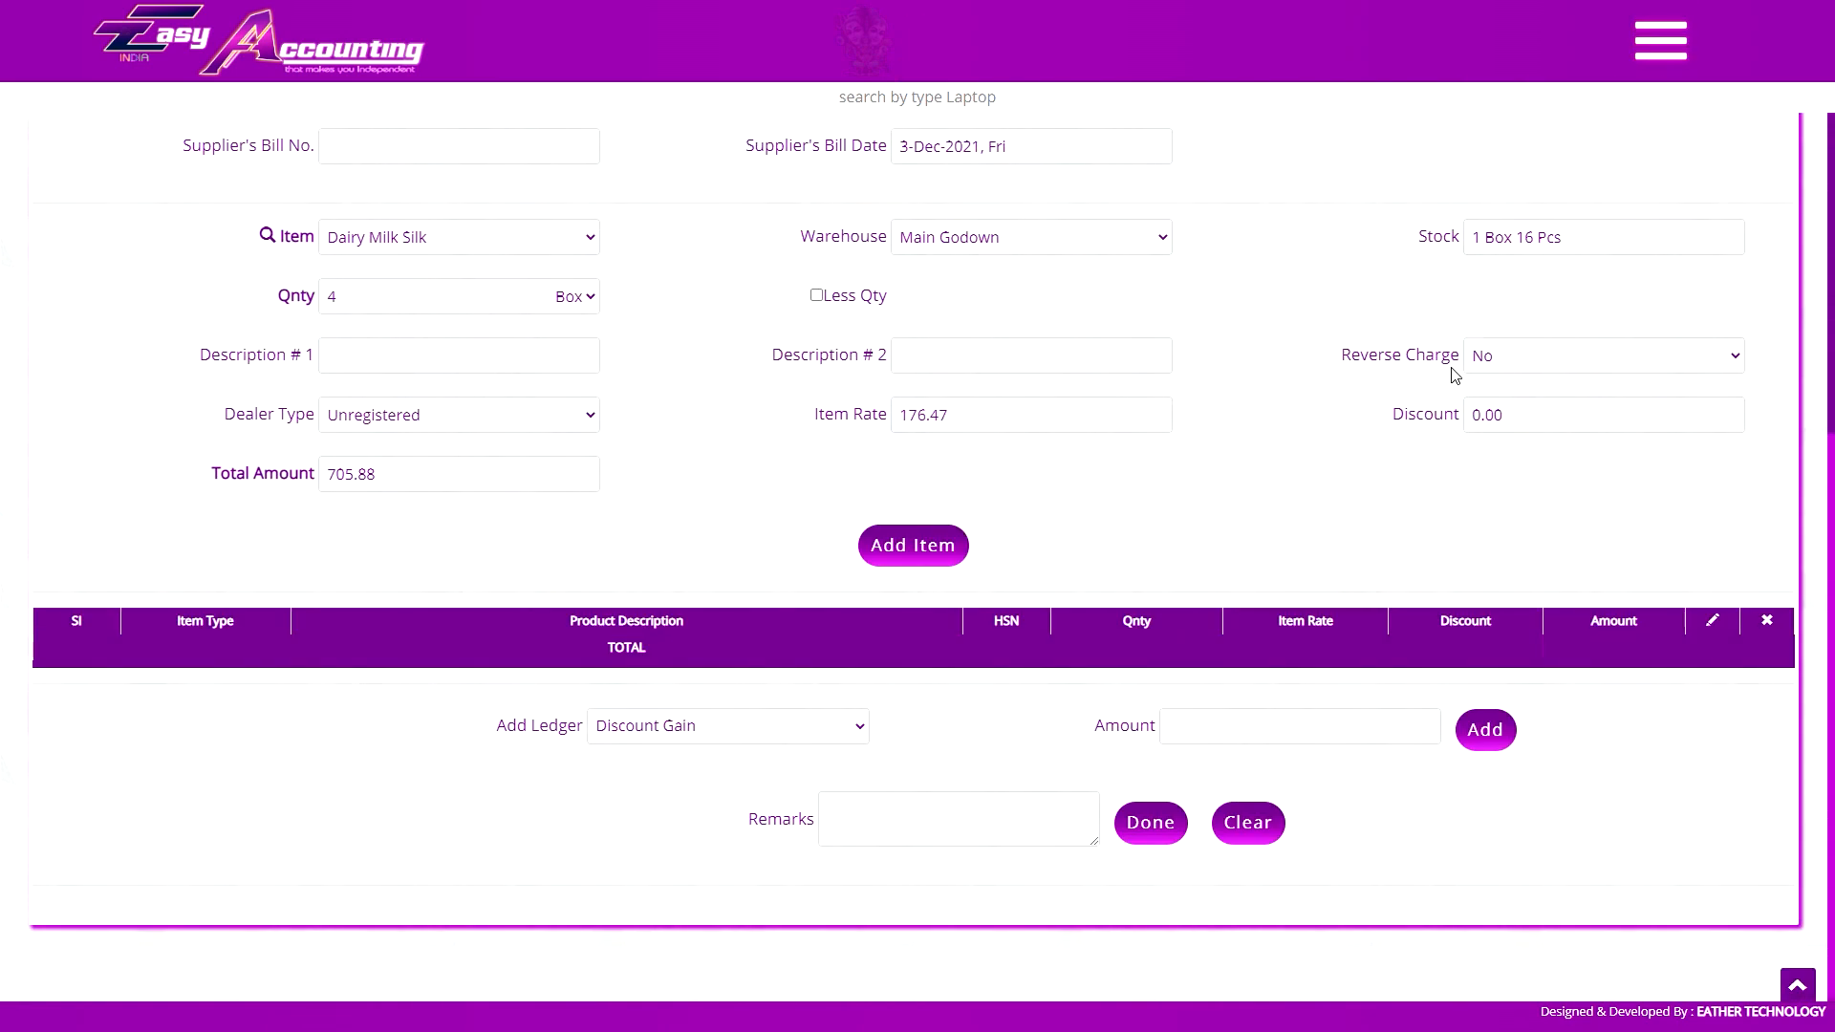
scroll(1352, 374, up, 3)
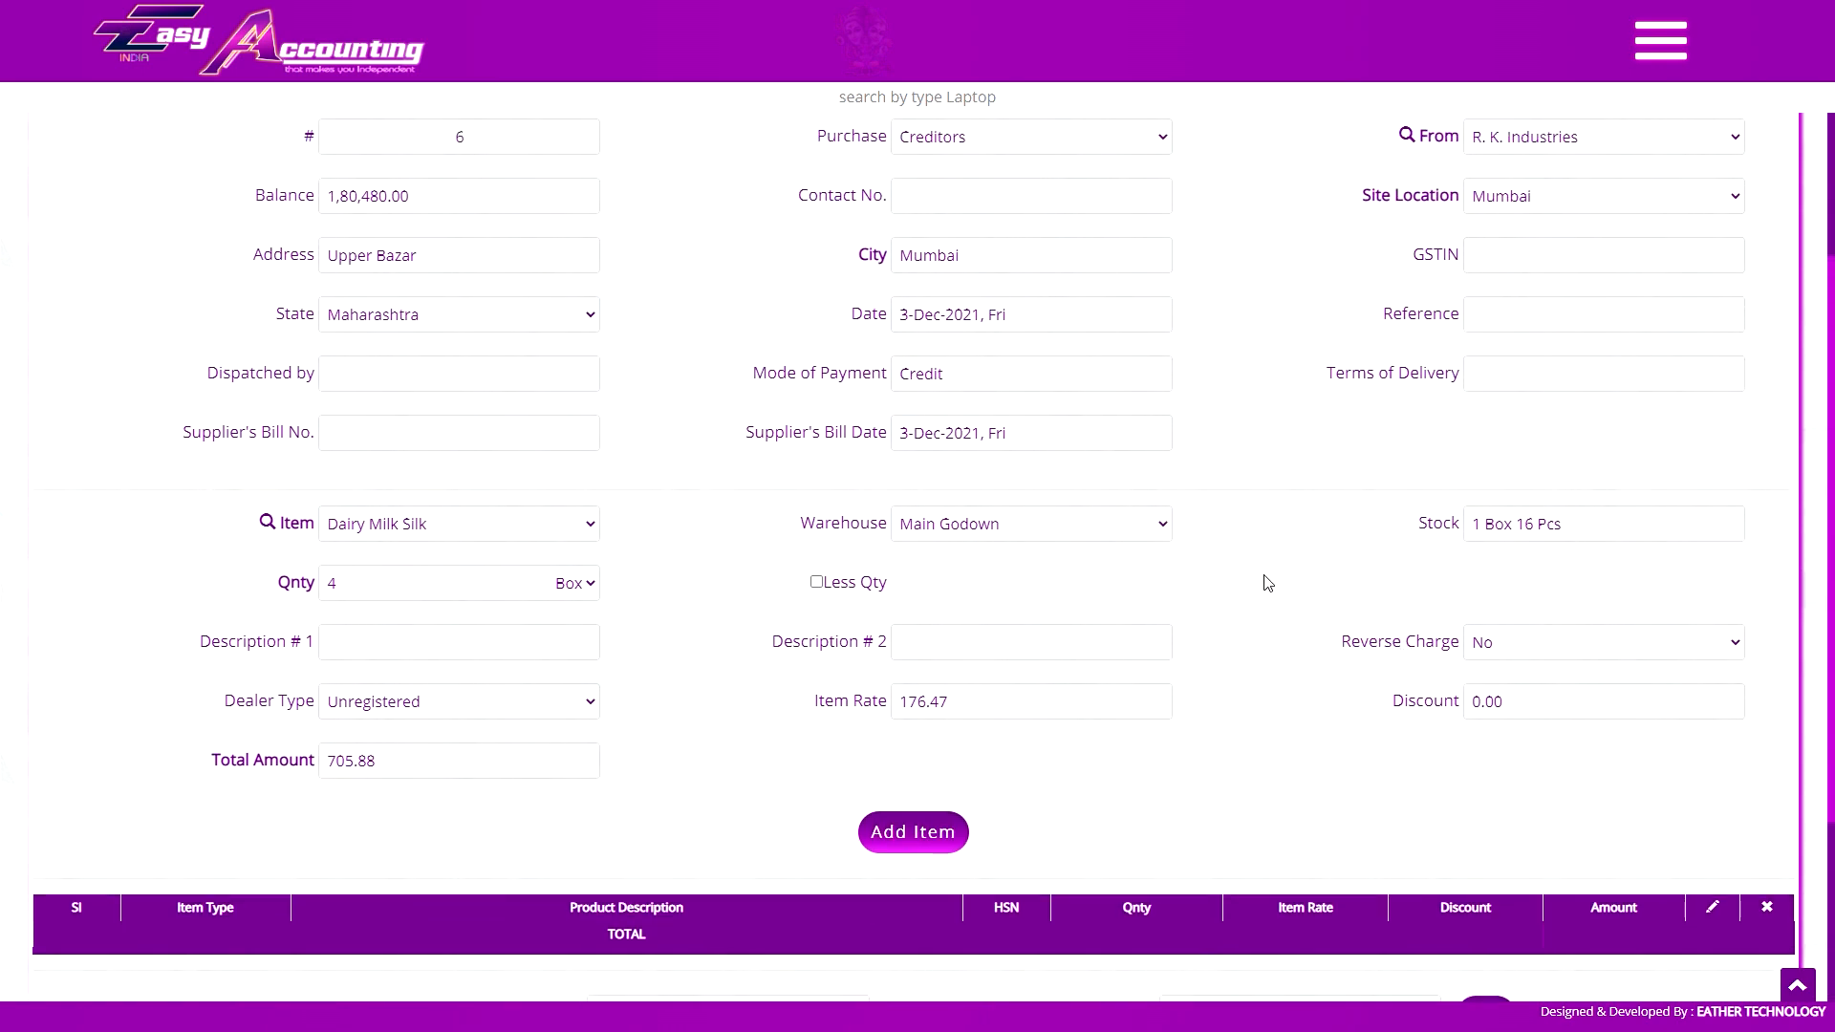
scroll(1233, 584, down, 2)
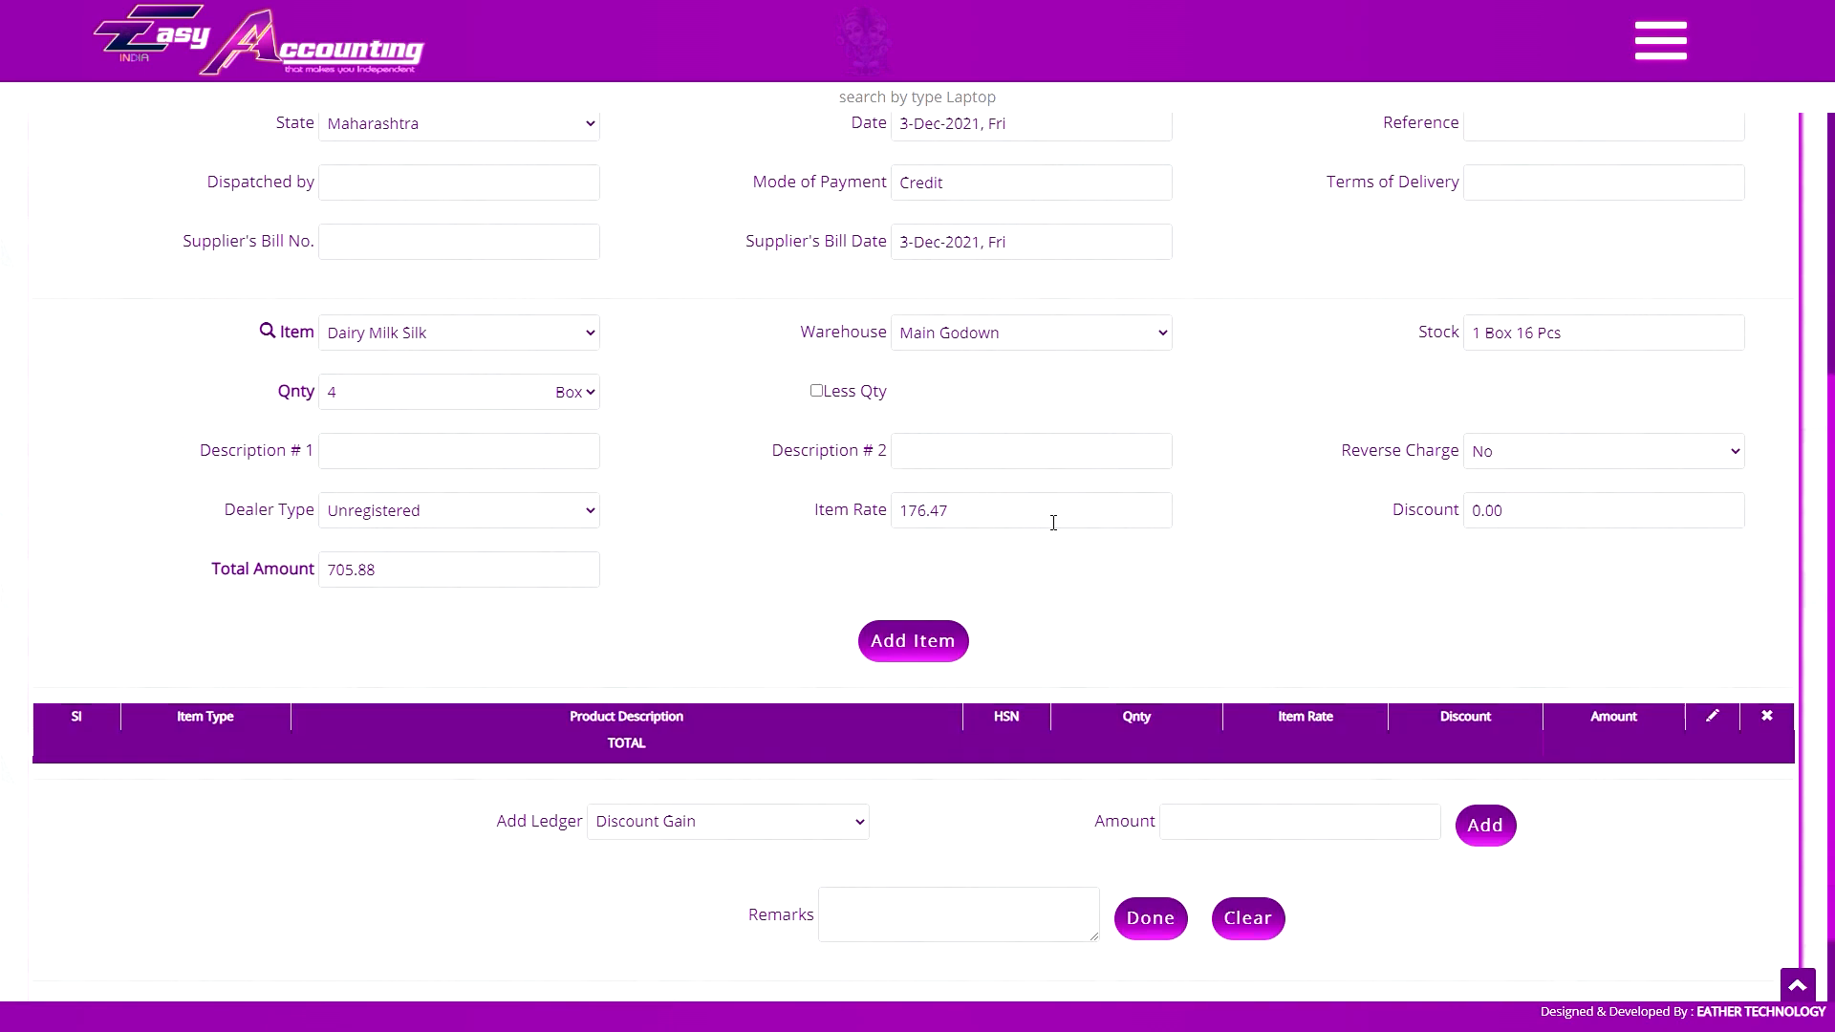
click(1497, 519)
double_click(1486, 511)
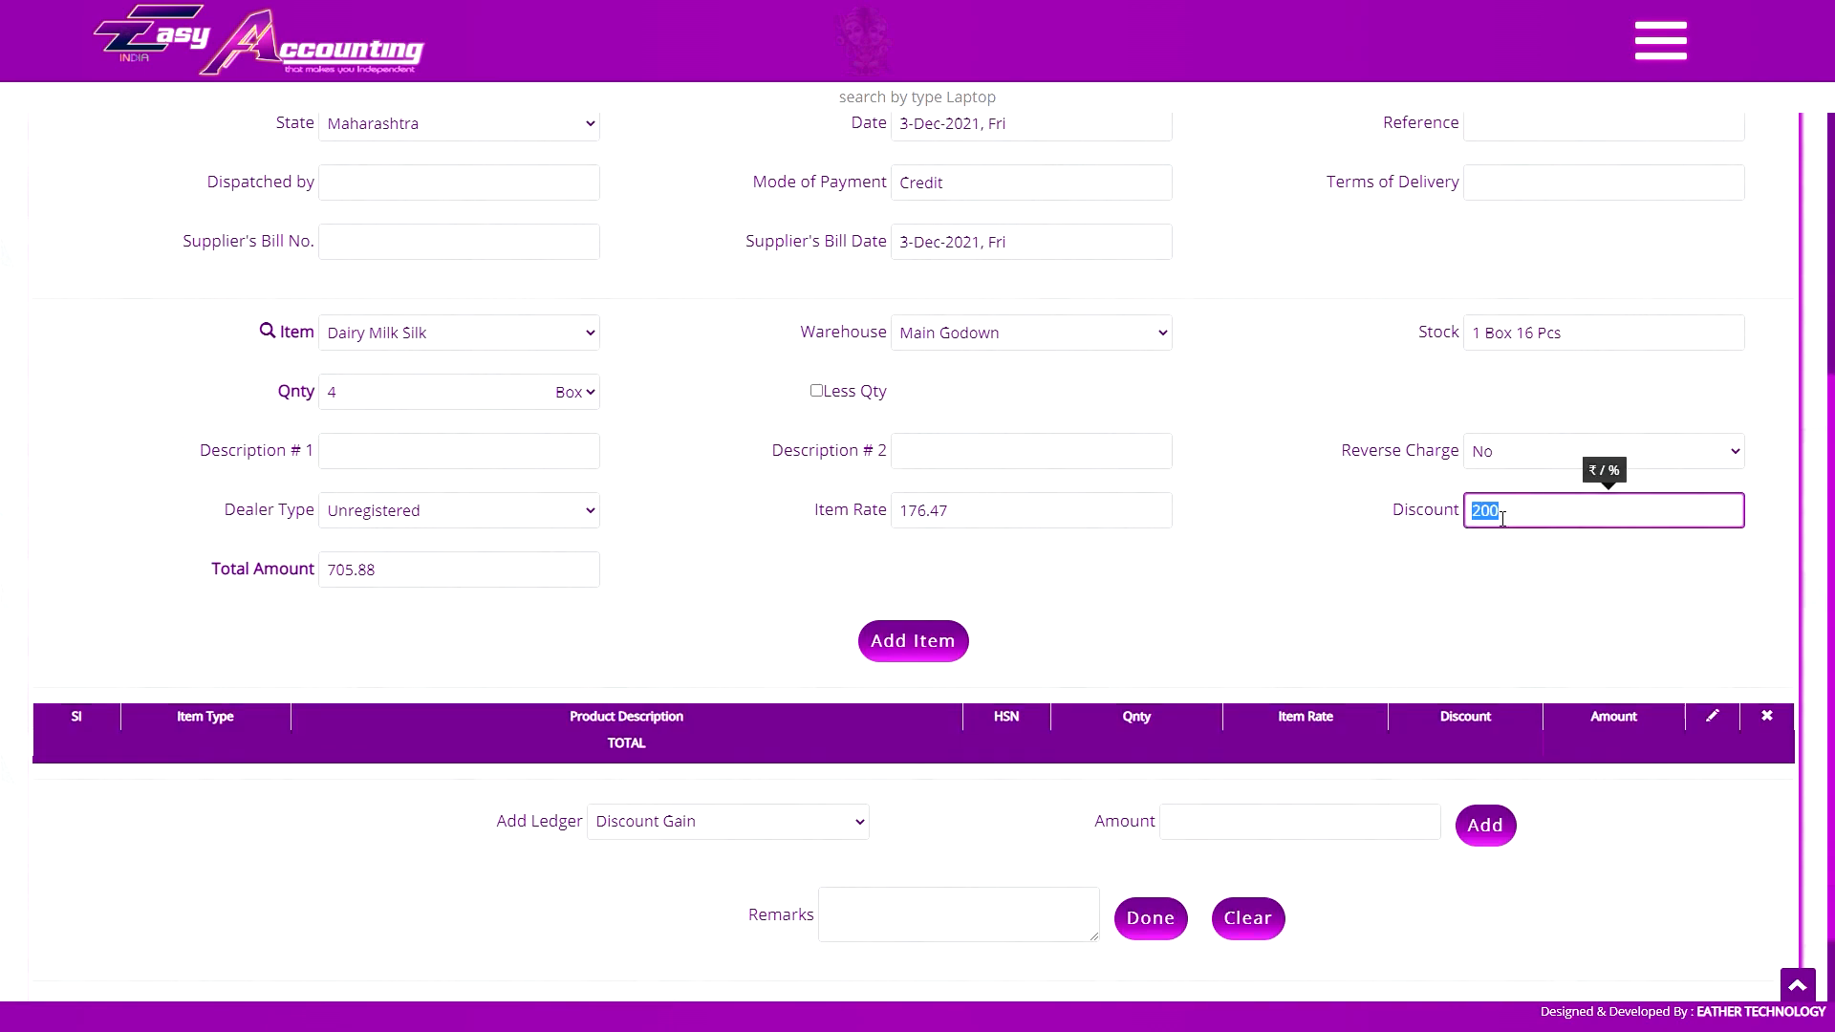
text(12%)
key(Tab)
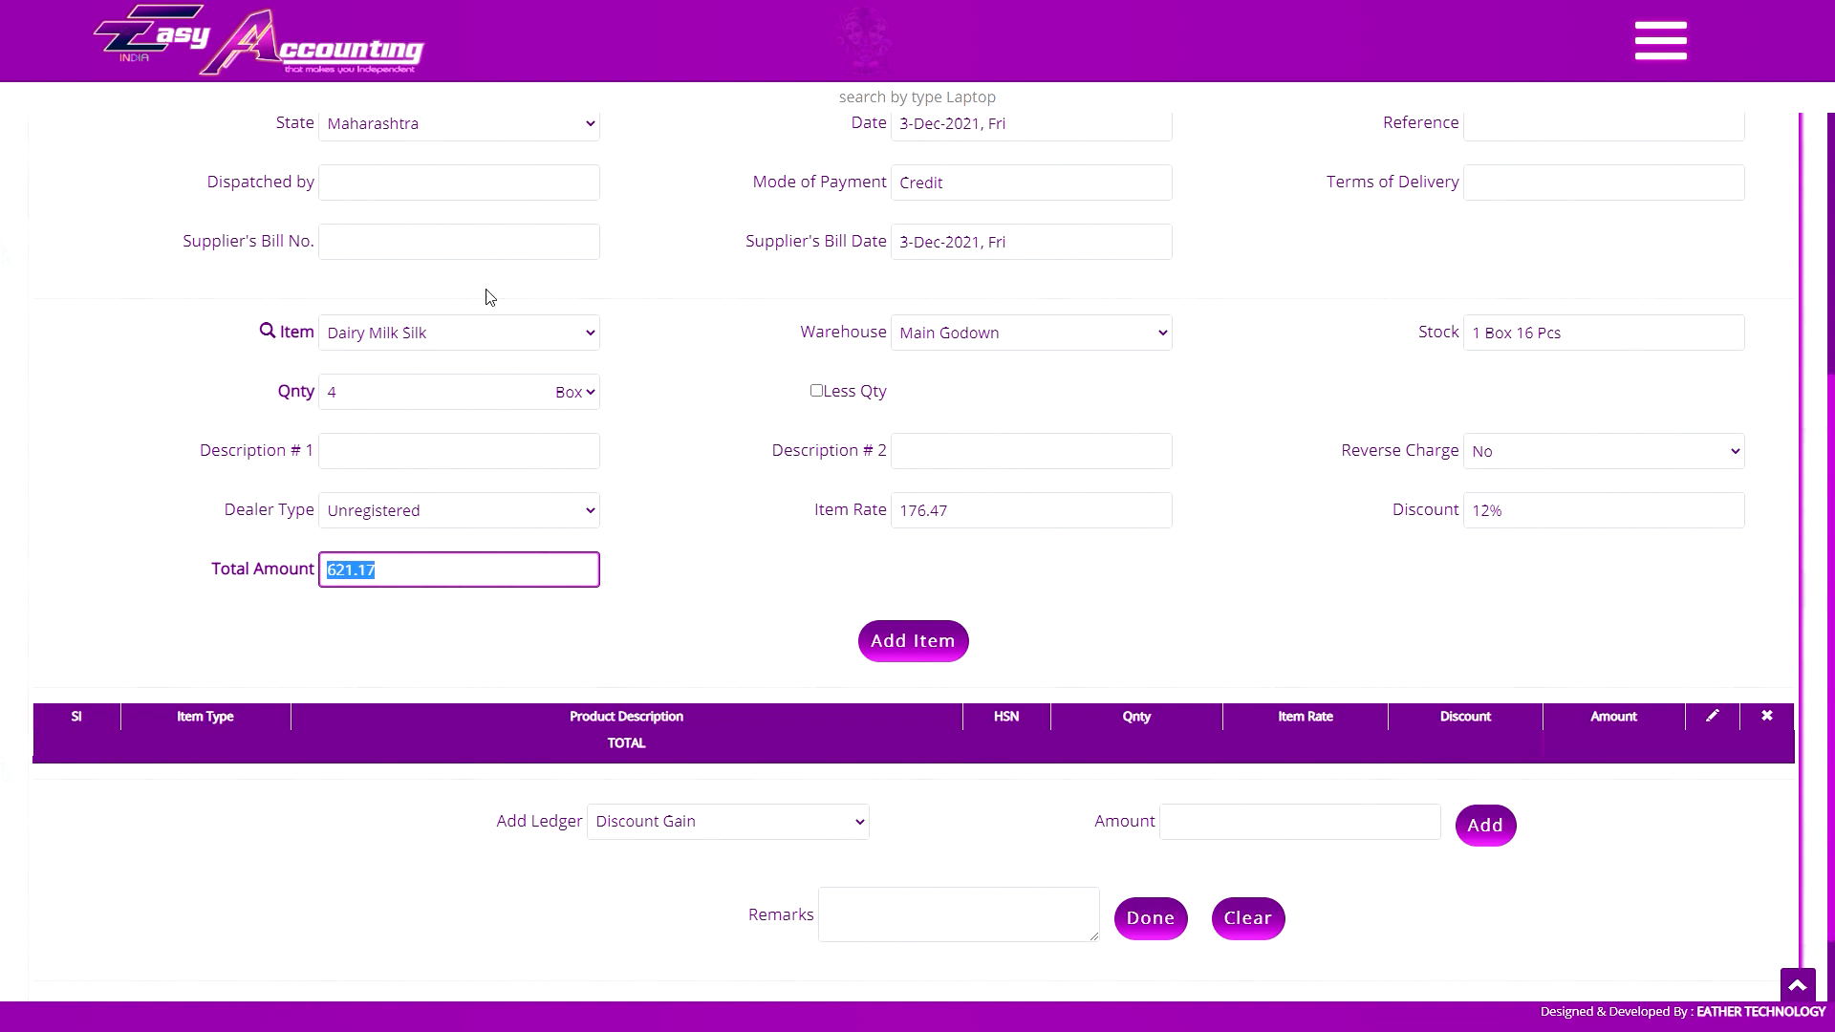
- Set the item's total amount to 720 and add Dairy Milk Silk to the purchase
click(470, 336)
click(482, 642)
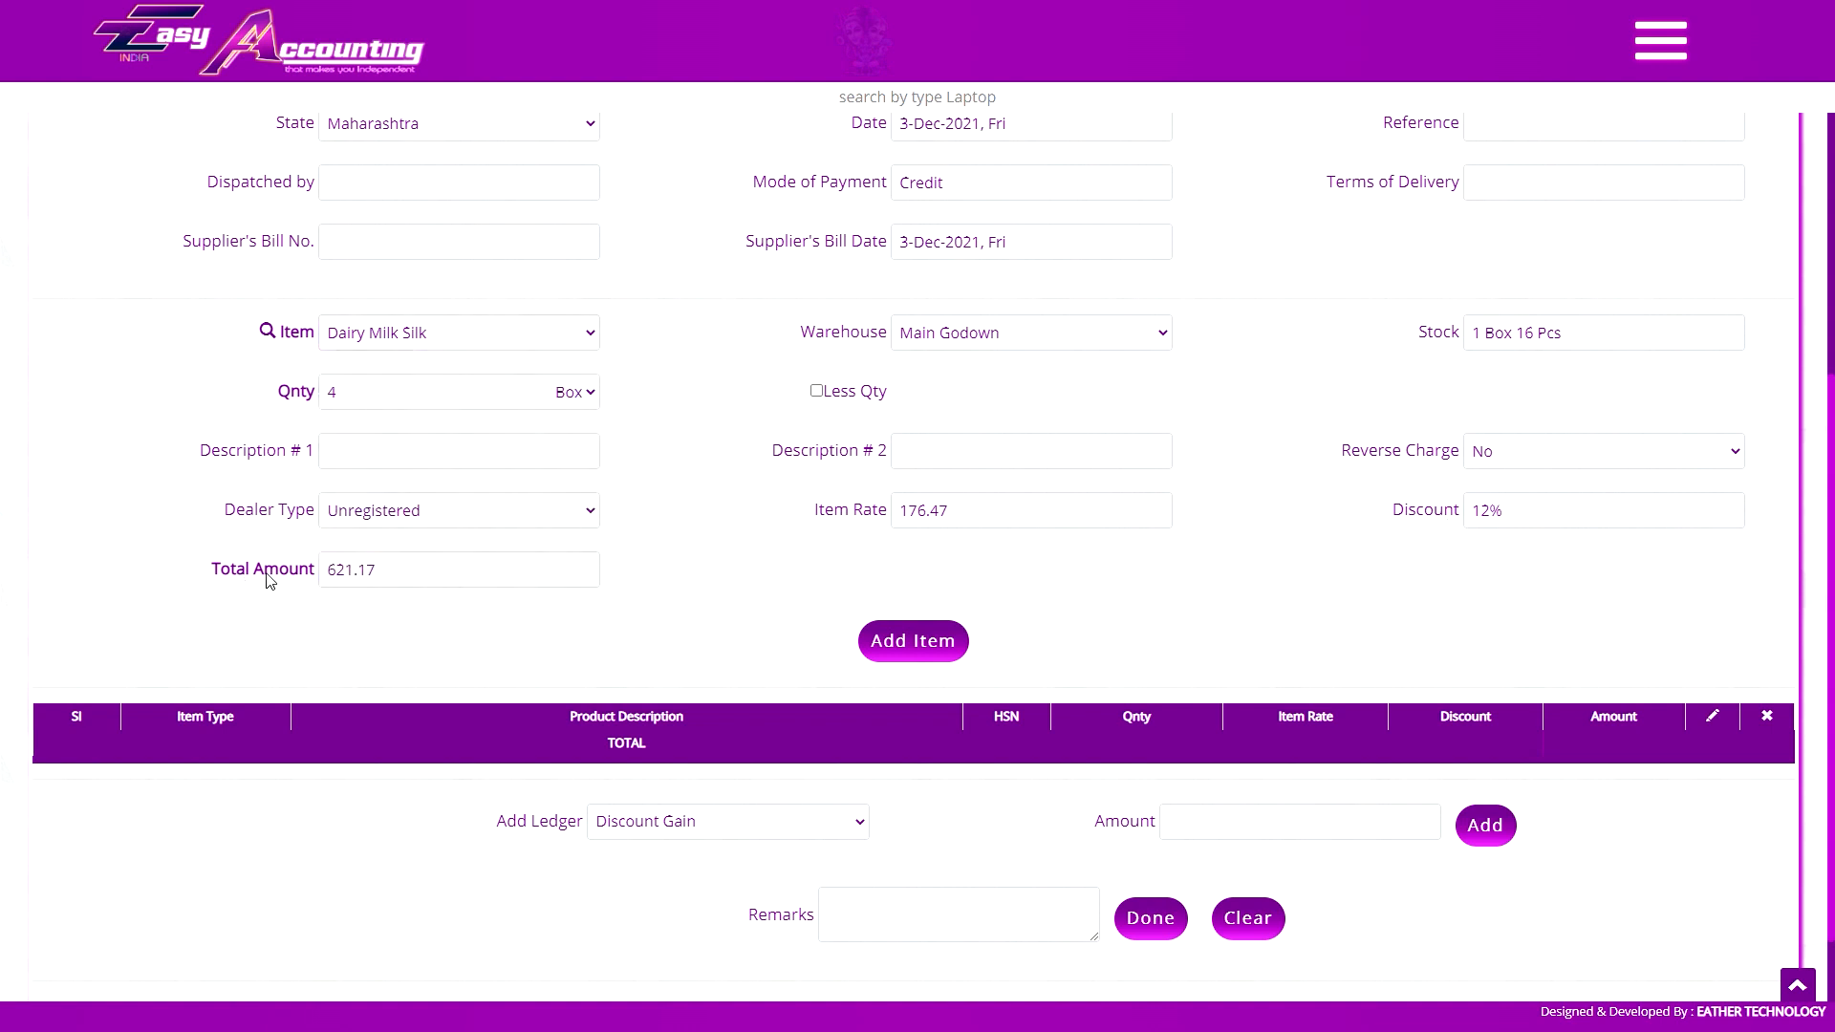
double_click(334, 582)
text(720)
key(Tab)
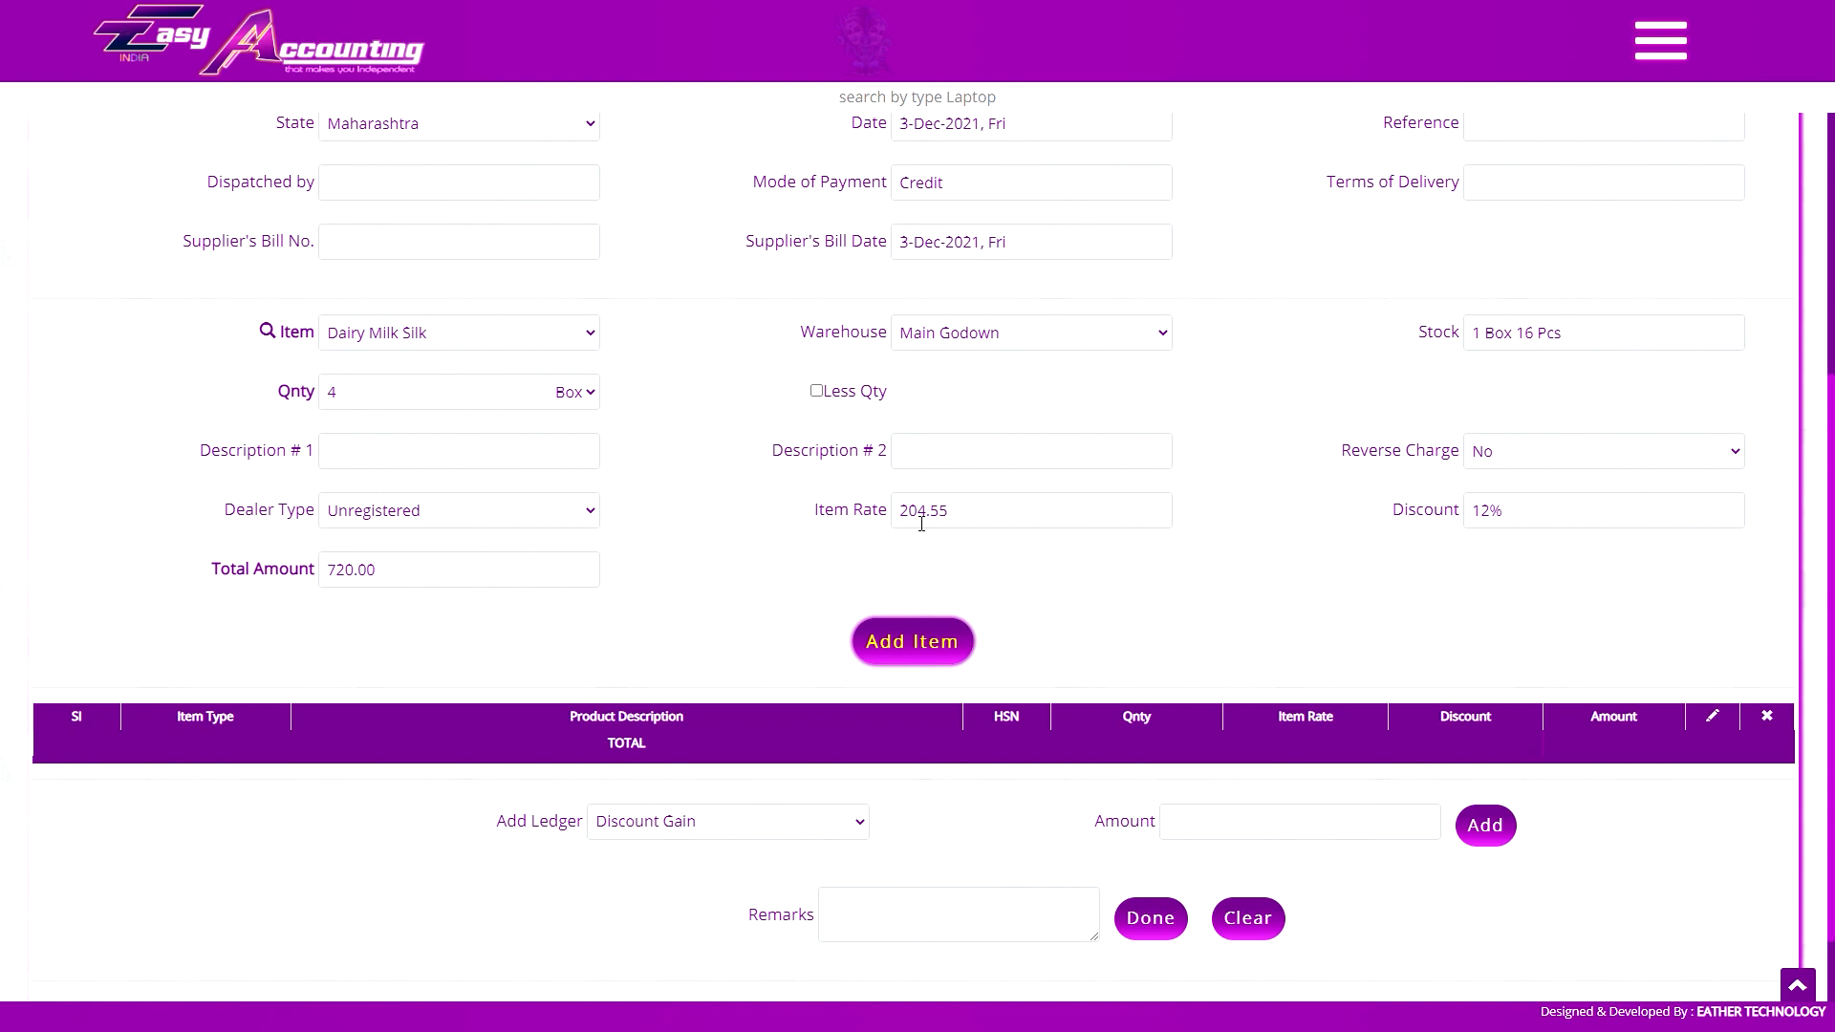
scroll(913, 640, down, 1)
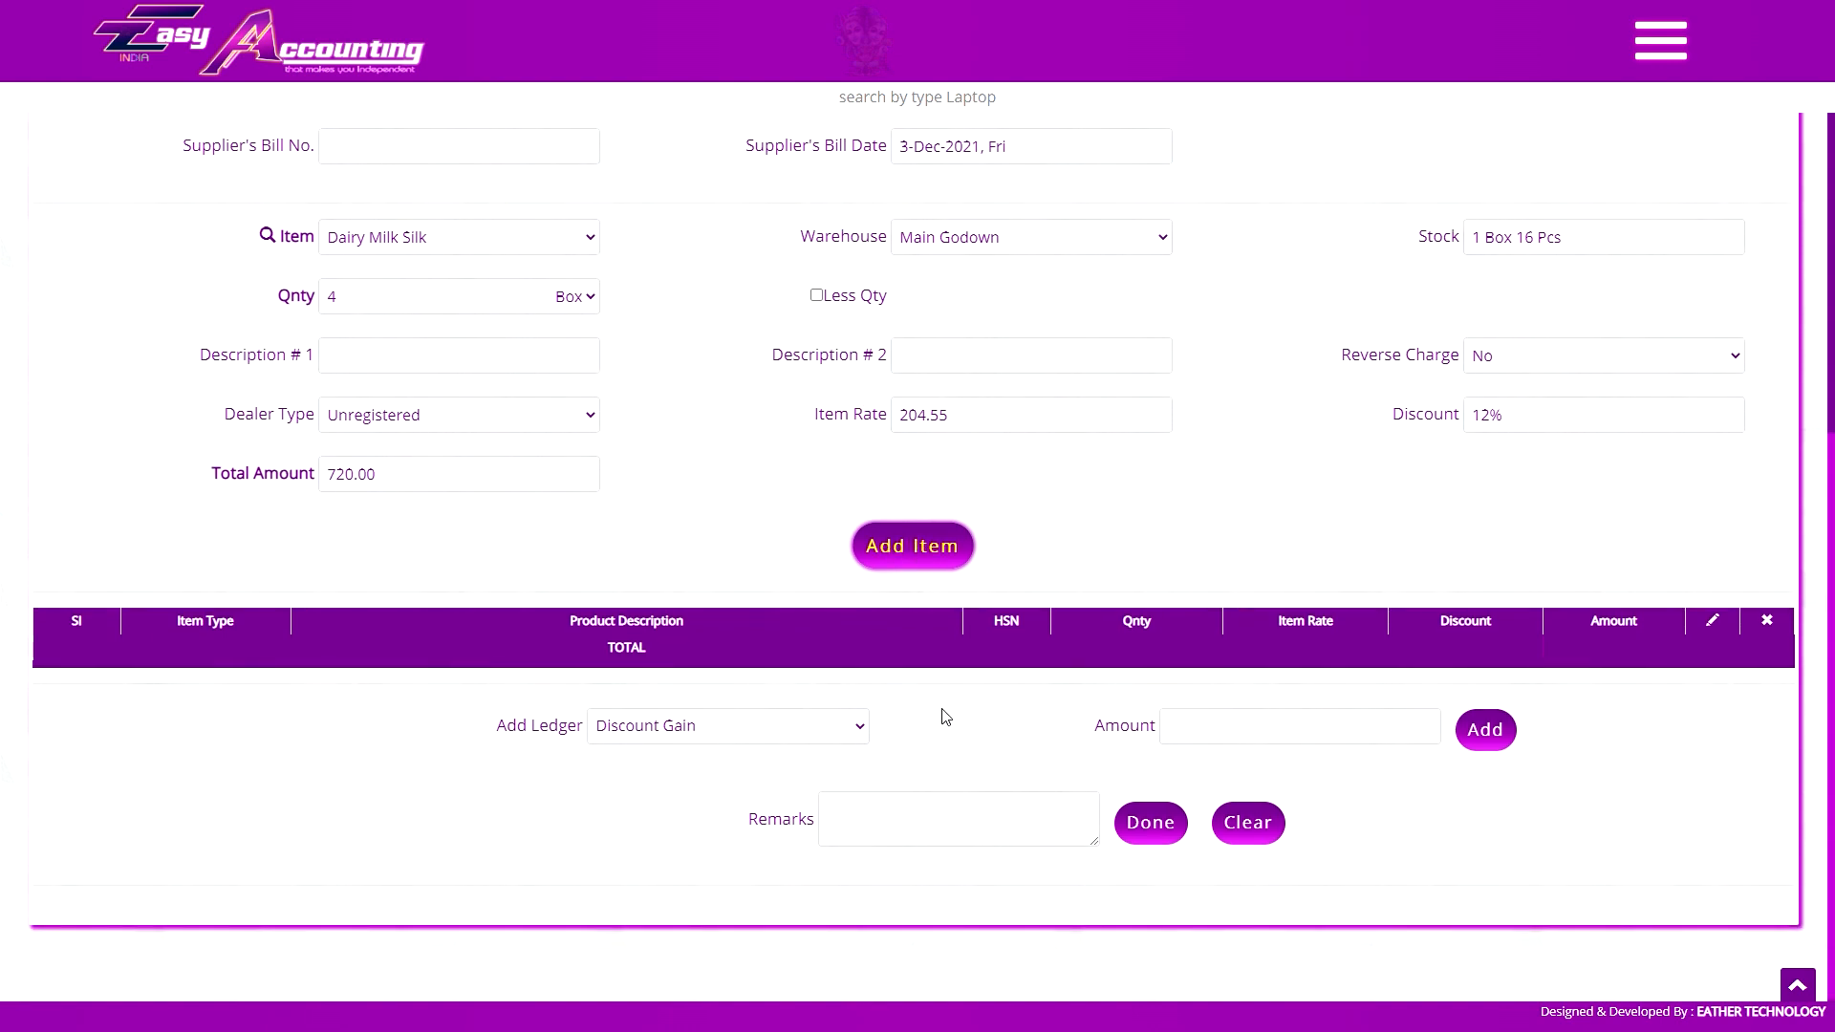
click(908, 556)
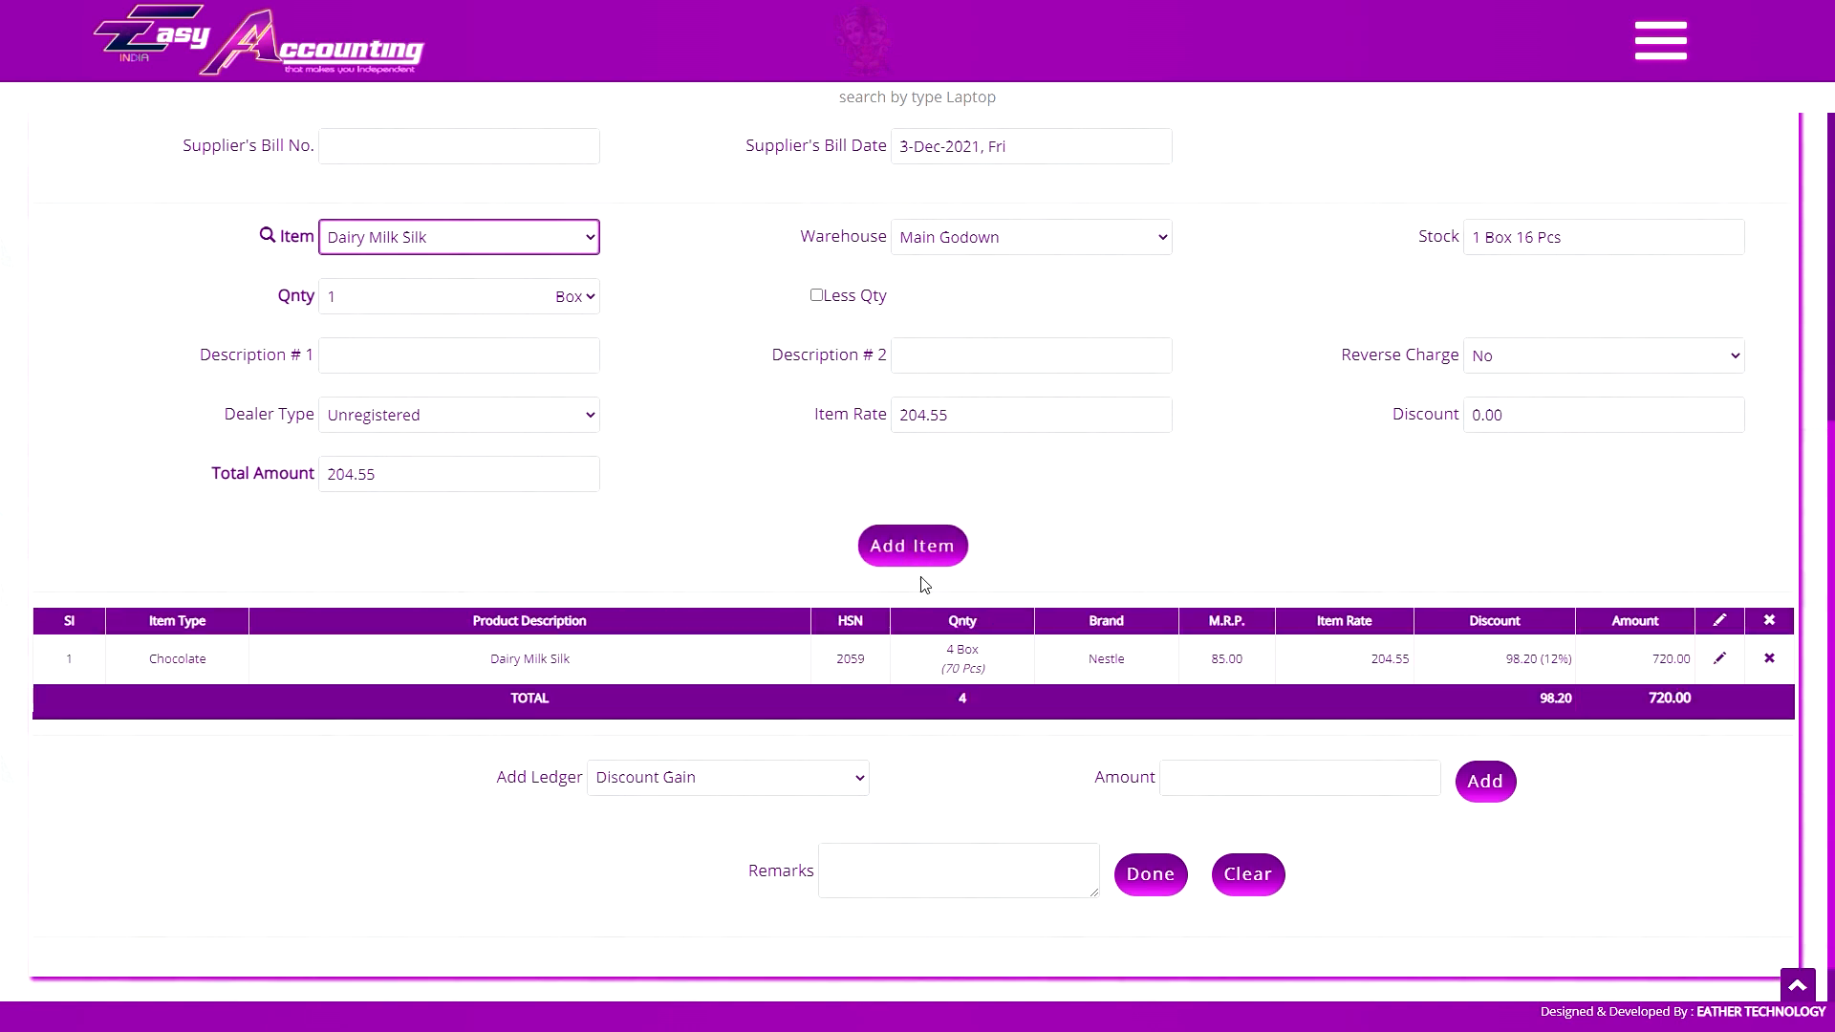
scroll(850, 284, up, 1)
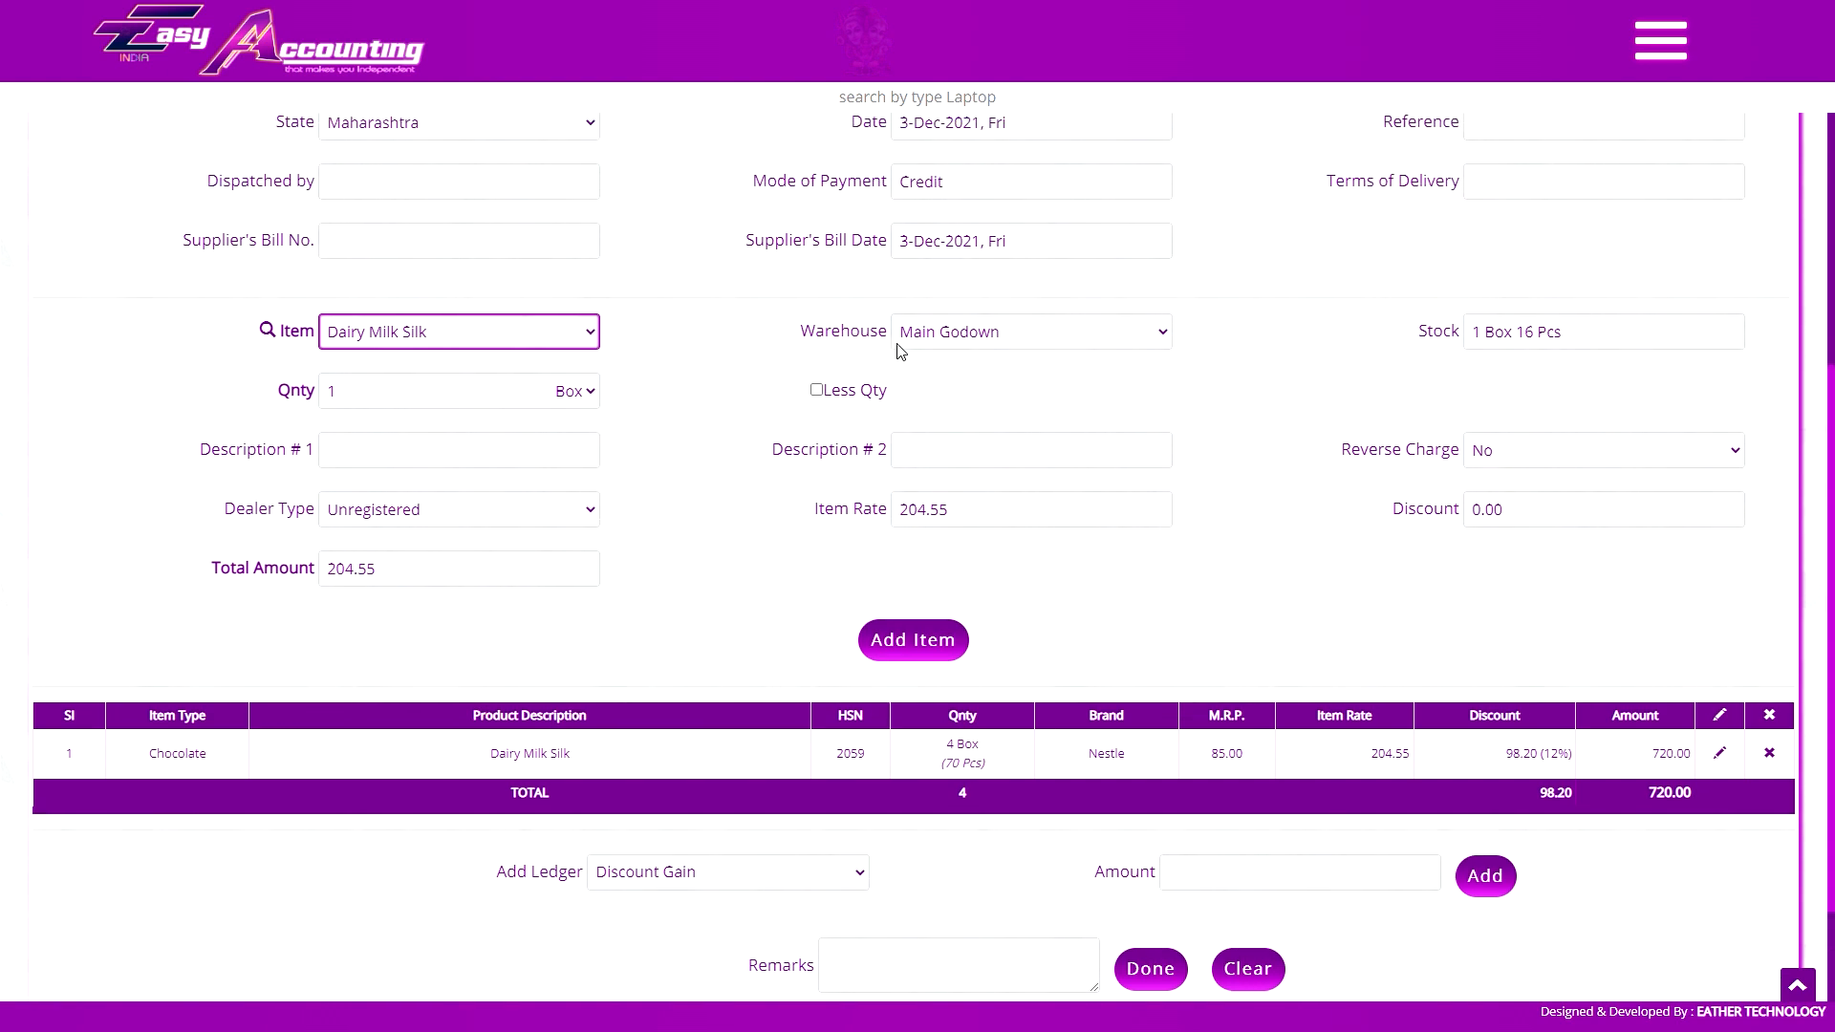
- Try dictating Dairy Milk Silk as 14 Box at rate 8700 with discount 3700, and as 360 Pcs totalling 23400
click(667, 451)
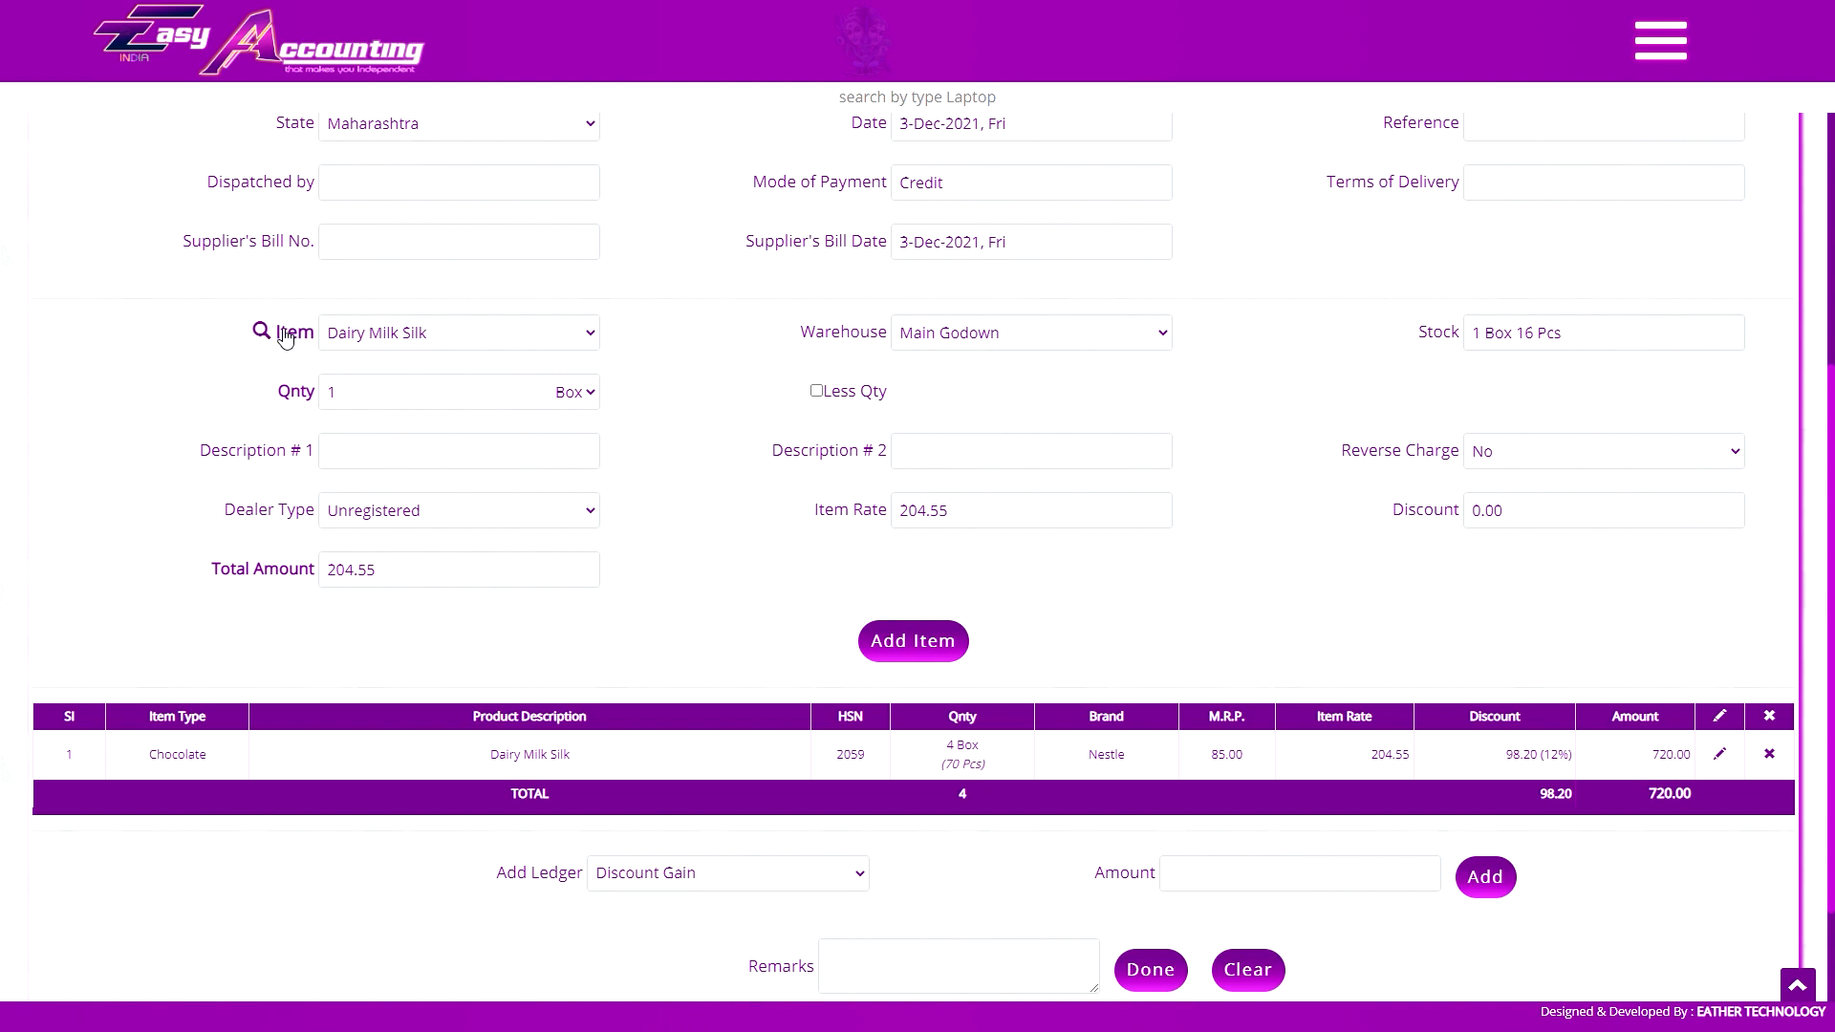
click(340, 333)
click(483, 334)
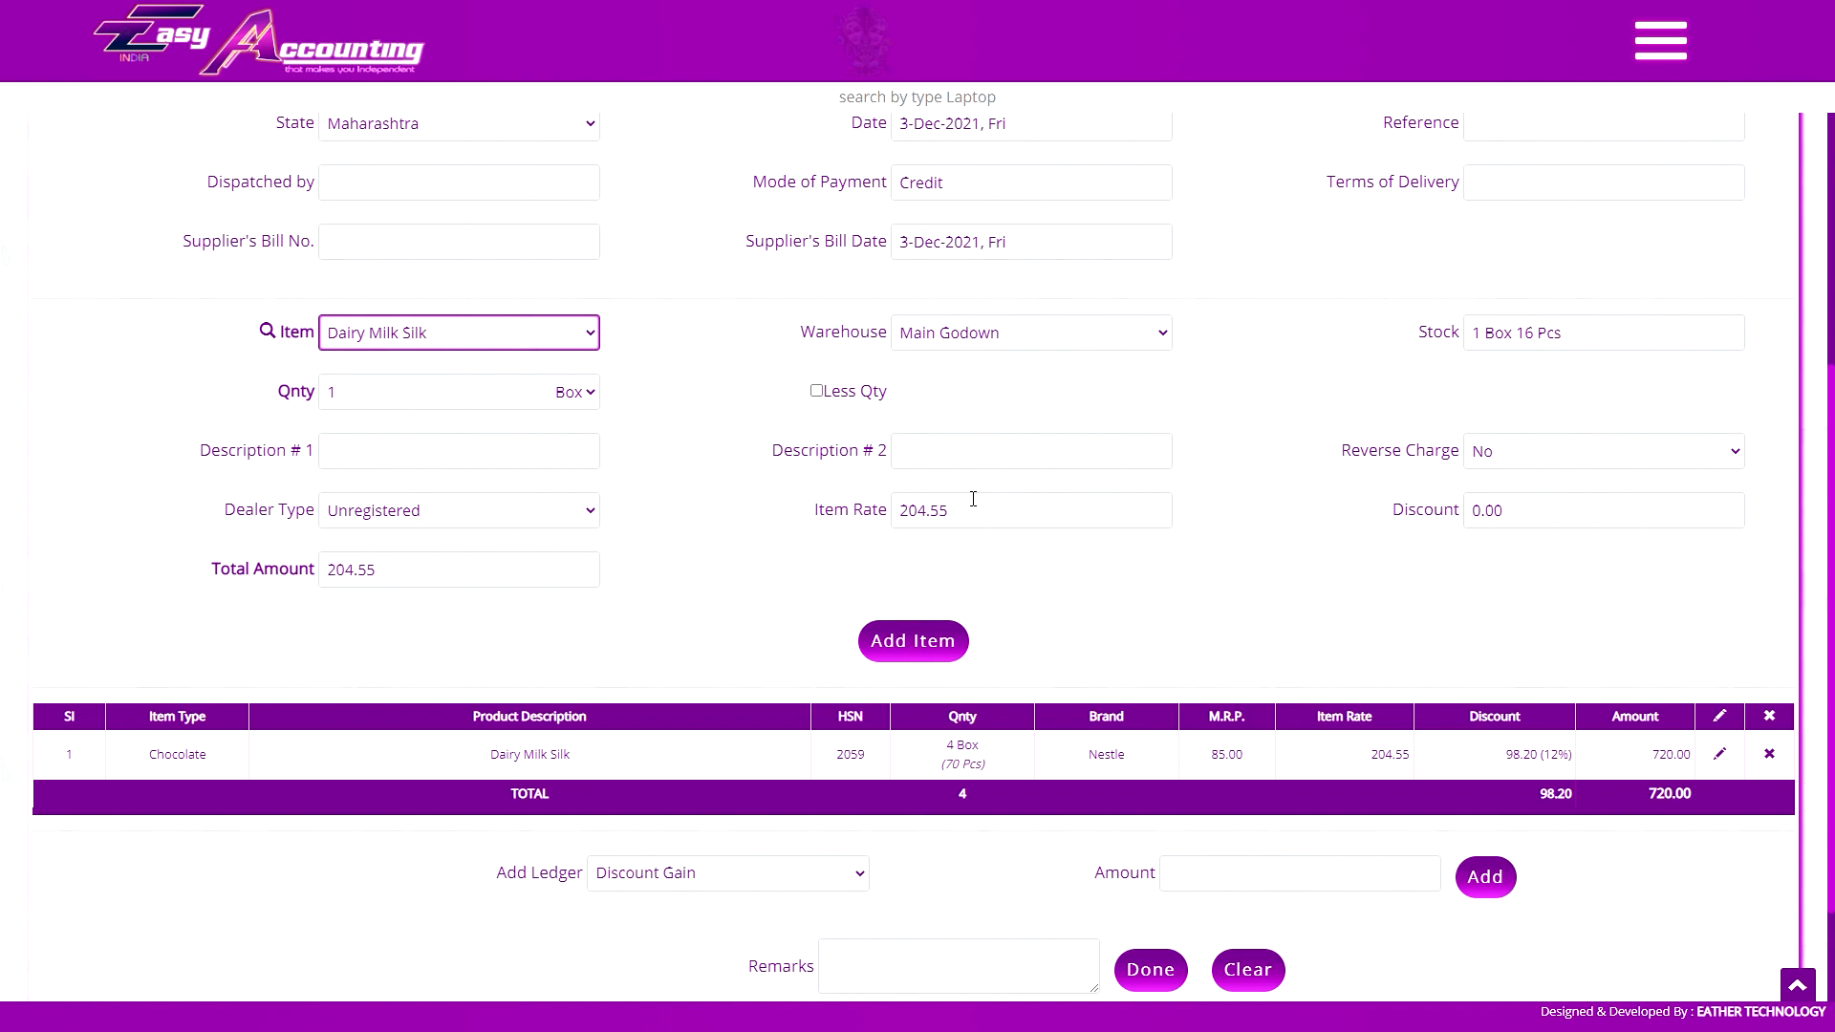
click(492, 334)
click(489, 364)
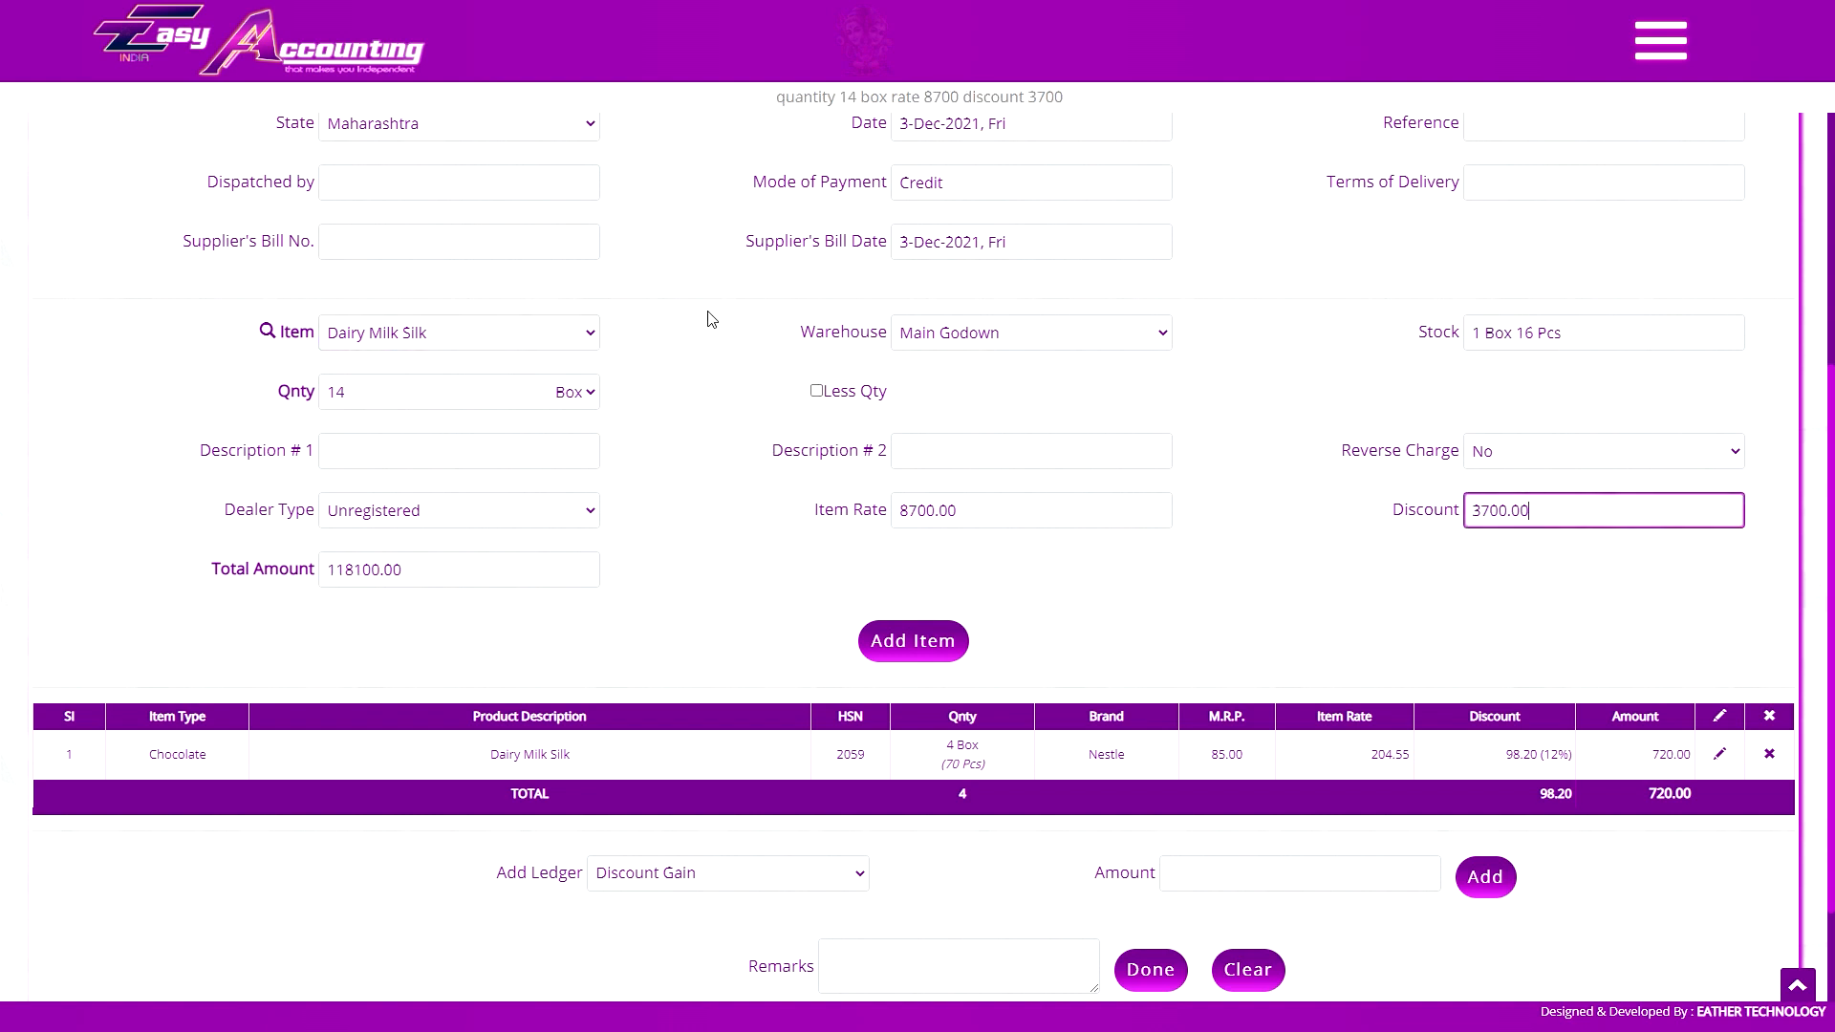
click(1380, 576)
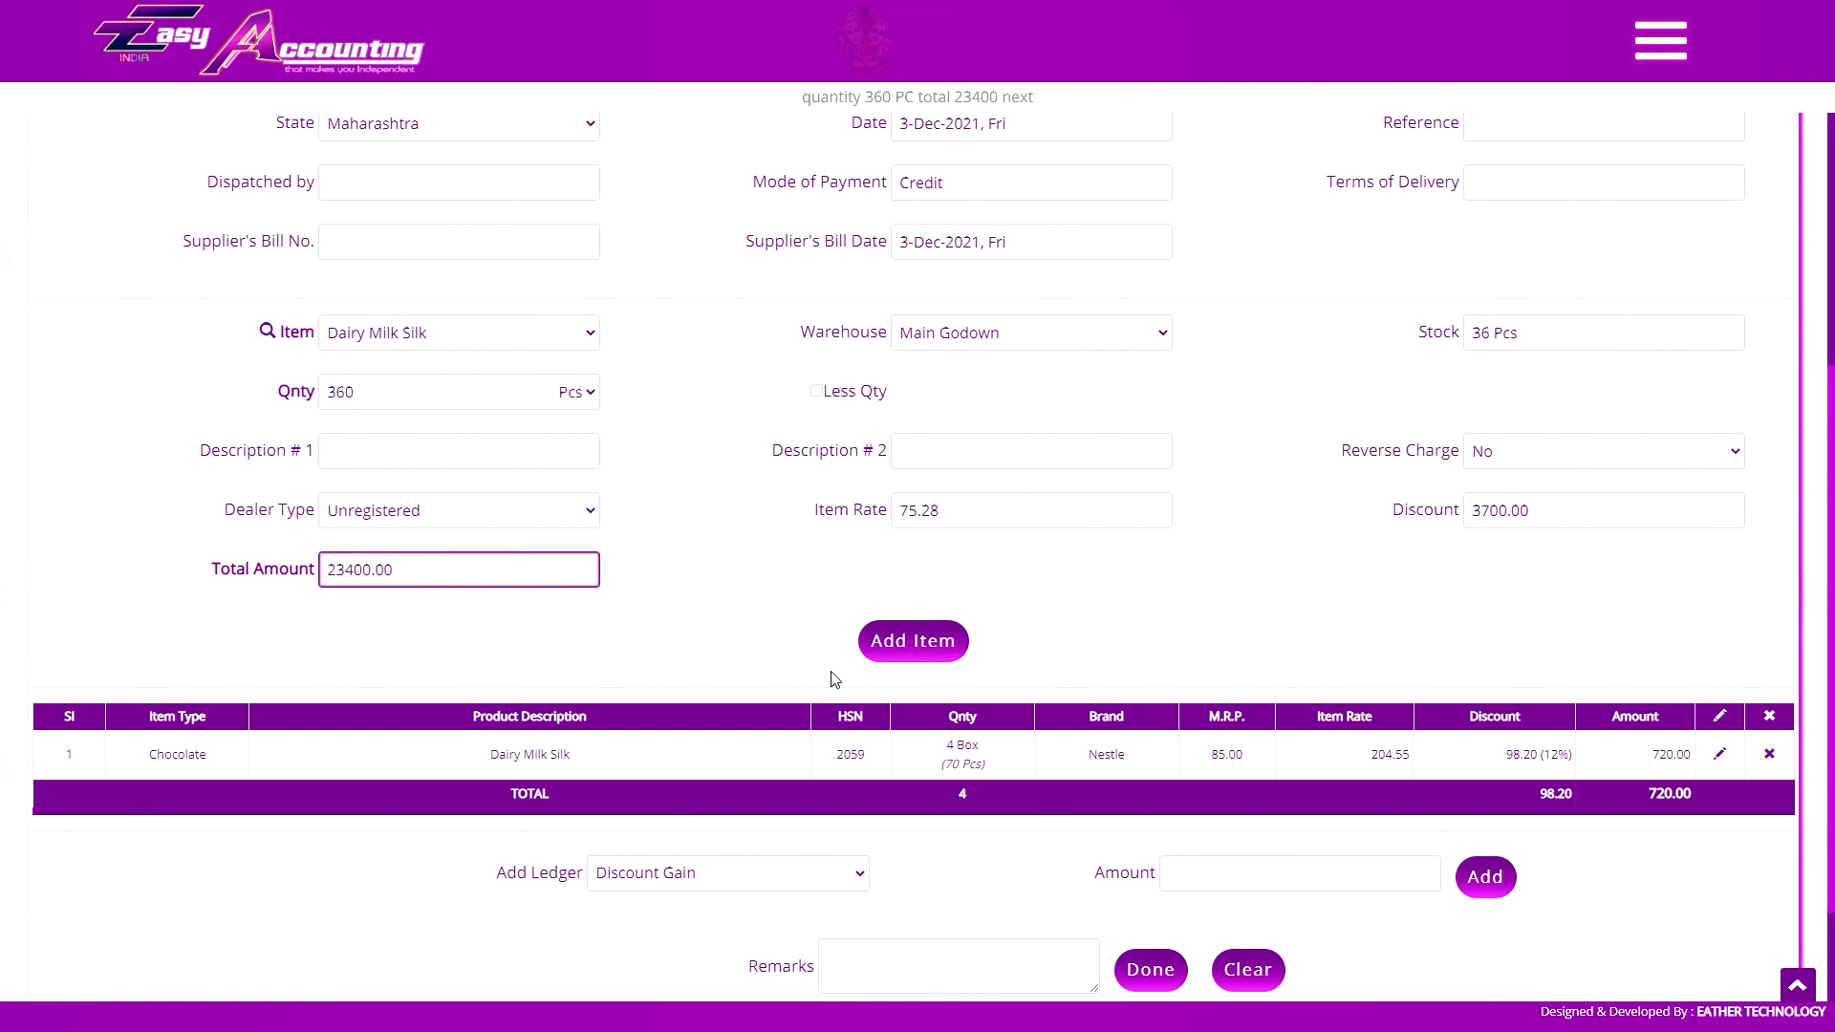
- Choose Aggregate 14 Mm and add it to the purchase with quantity 300 CFT, rate 29 and discount 13%
click(473, 339)
click(440, 373)
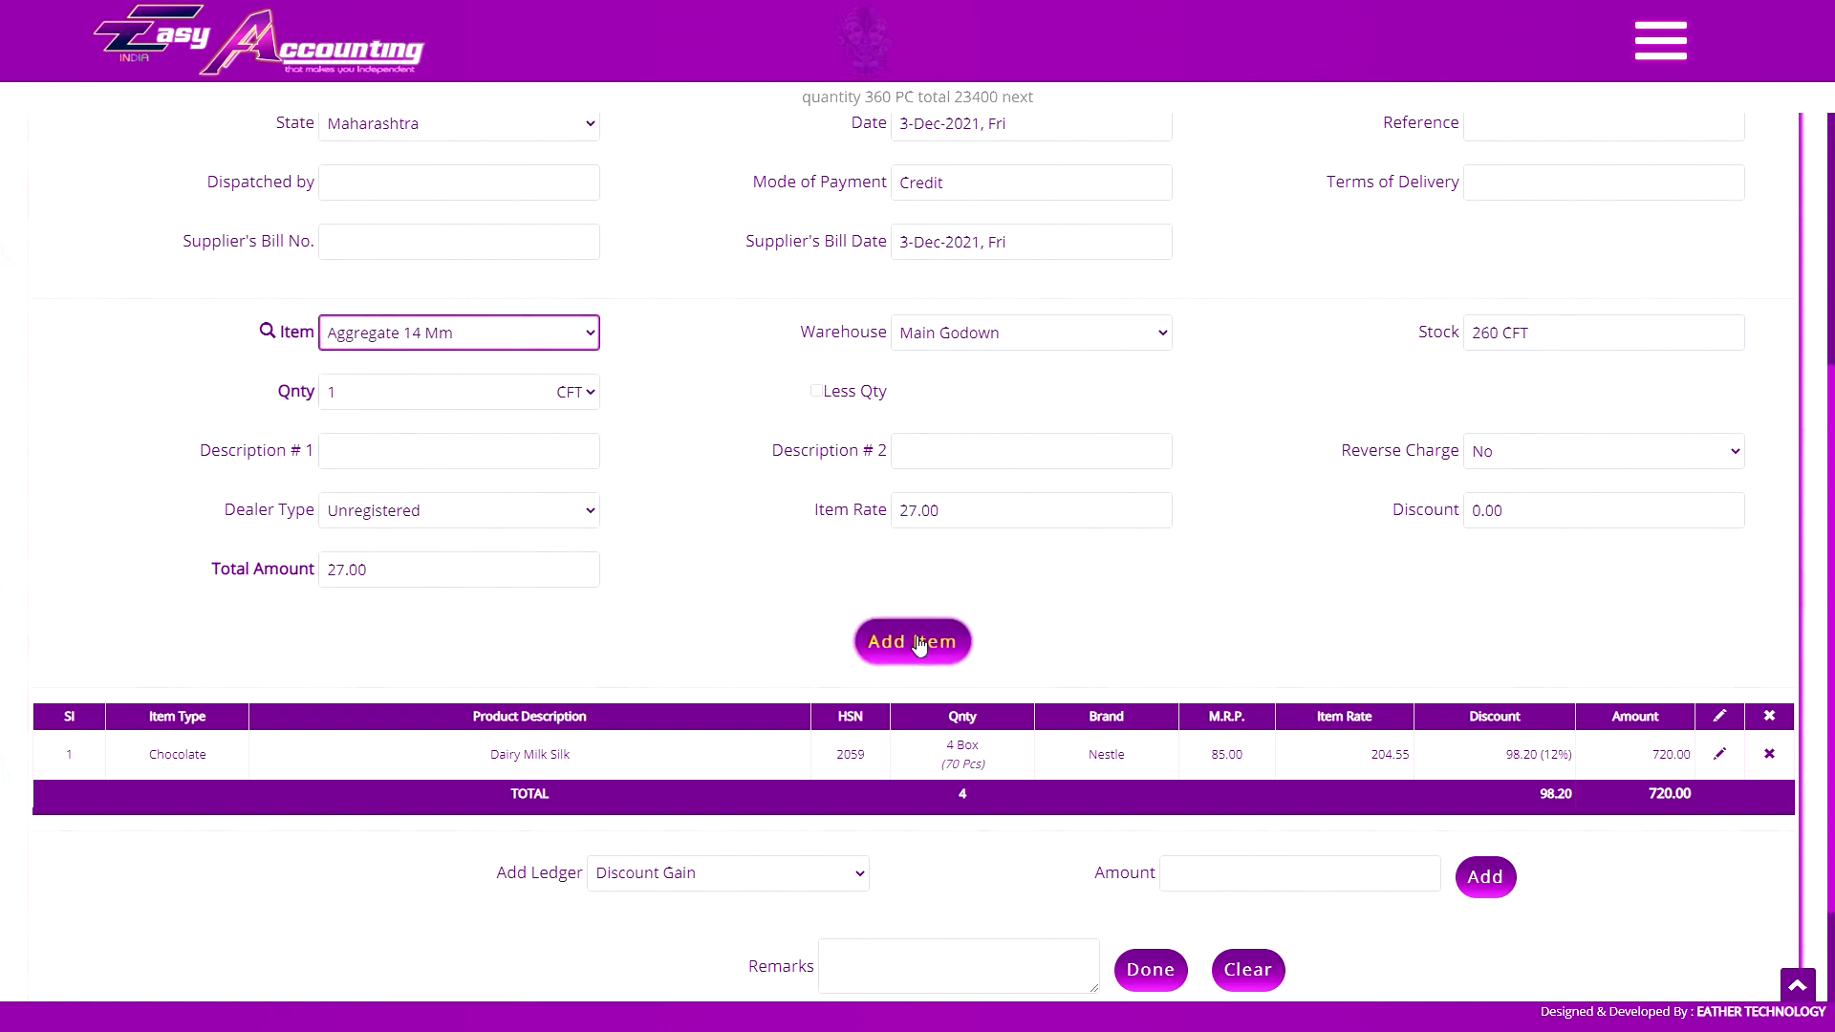
scroll(987, 762, down, 10)
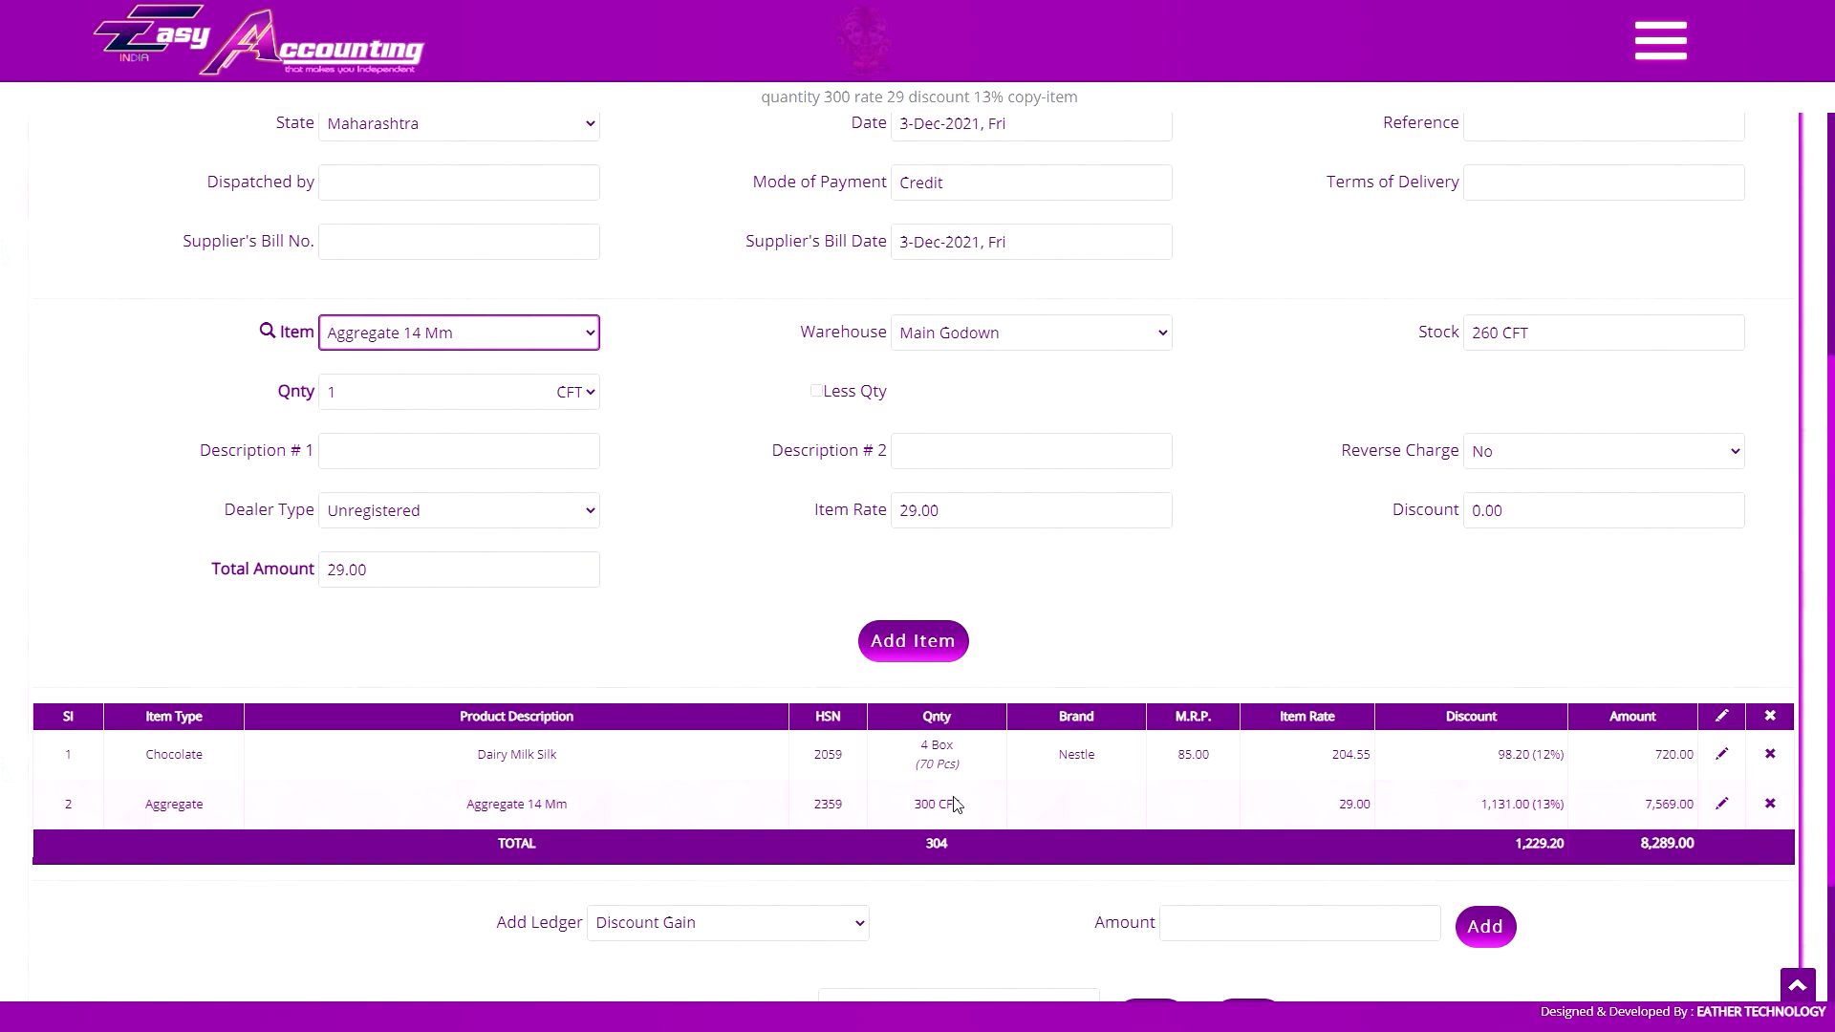
click(747, 386)
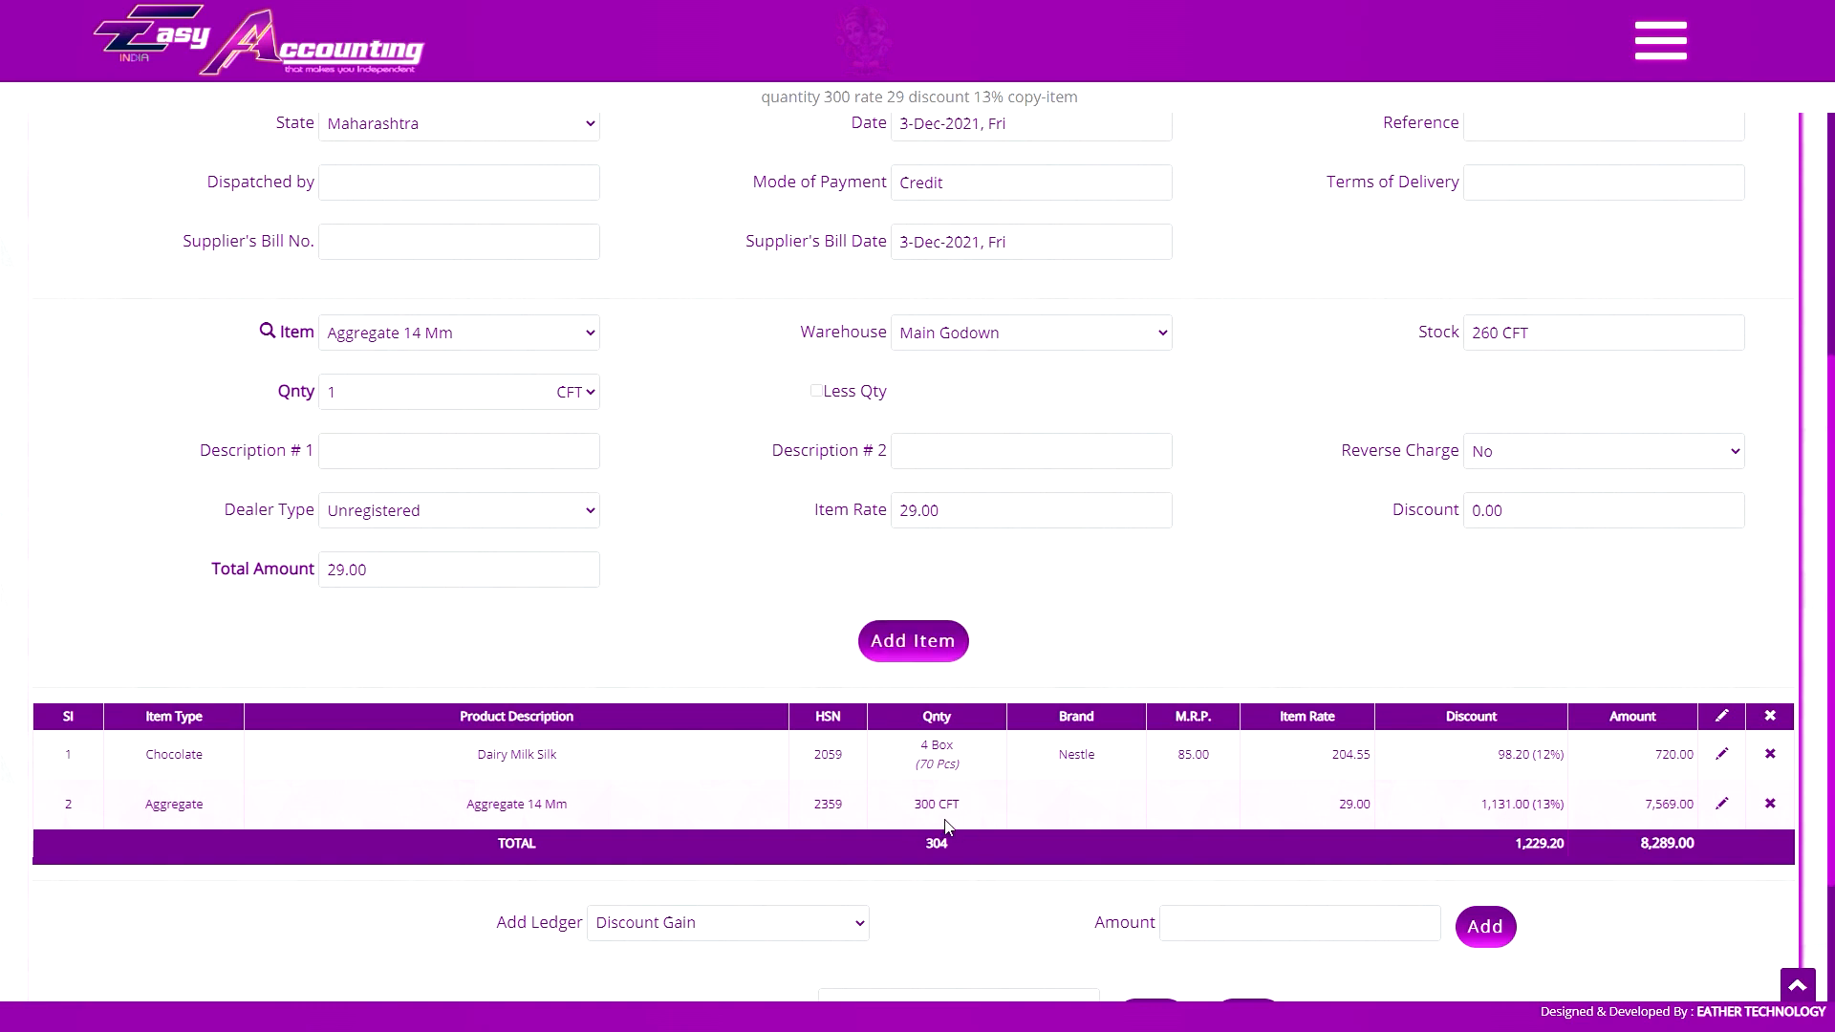
- Set Reverse Charge to Yes for the Aggregate 14 Mm item in the purchase from R. K. Industries
click(913, 642)
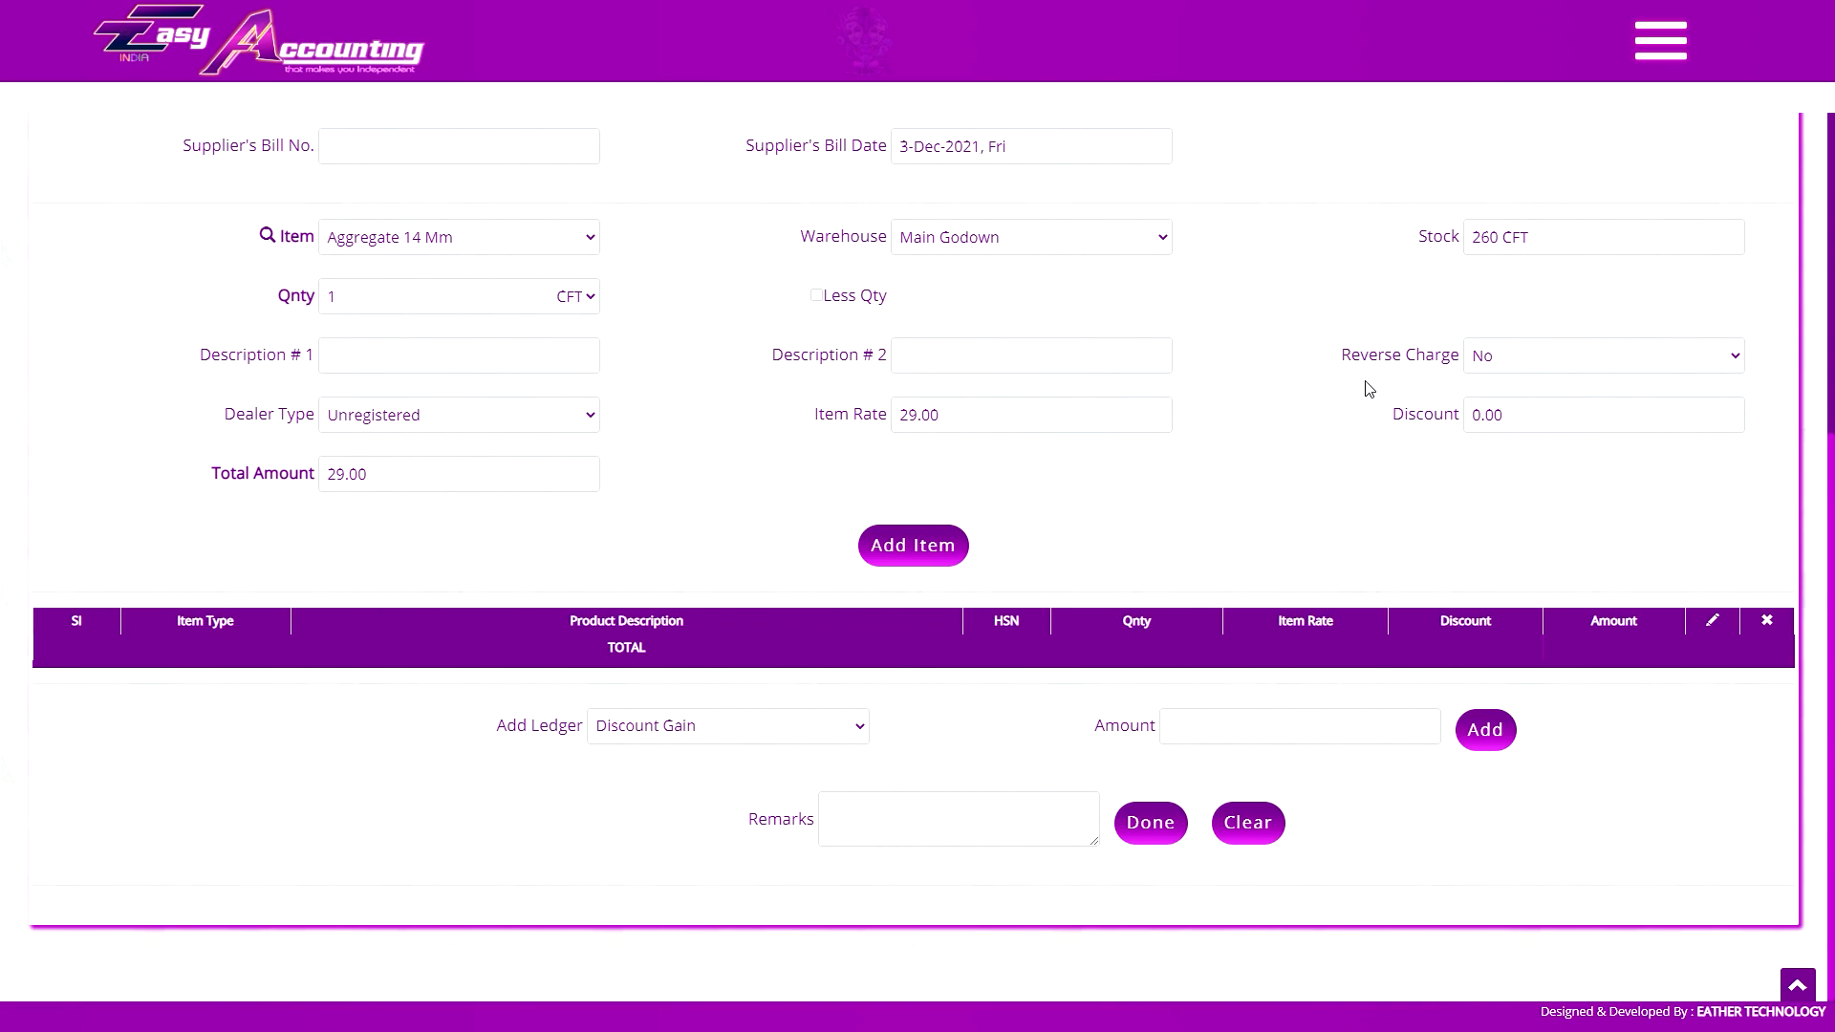
scroll(1468, 383, up, 6)
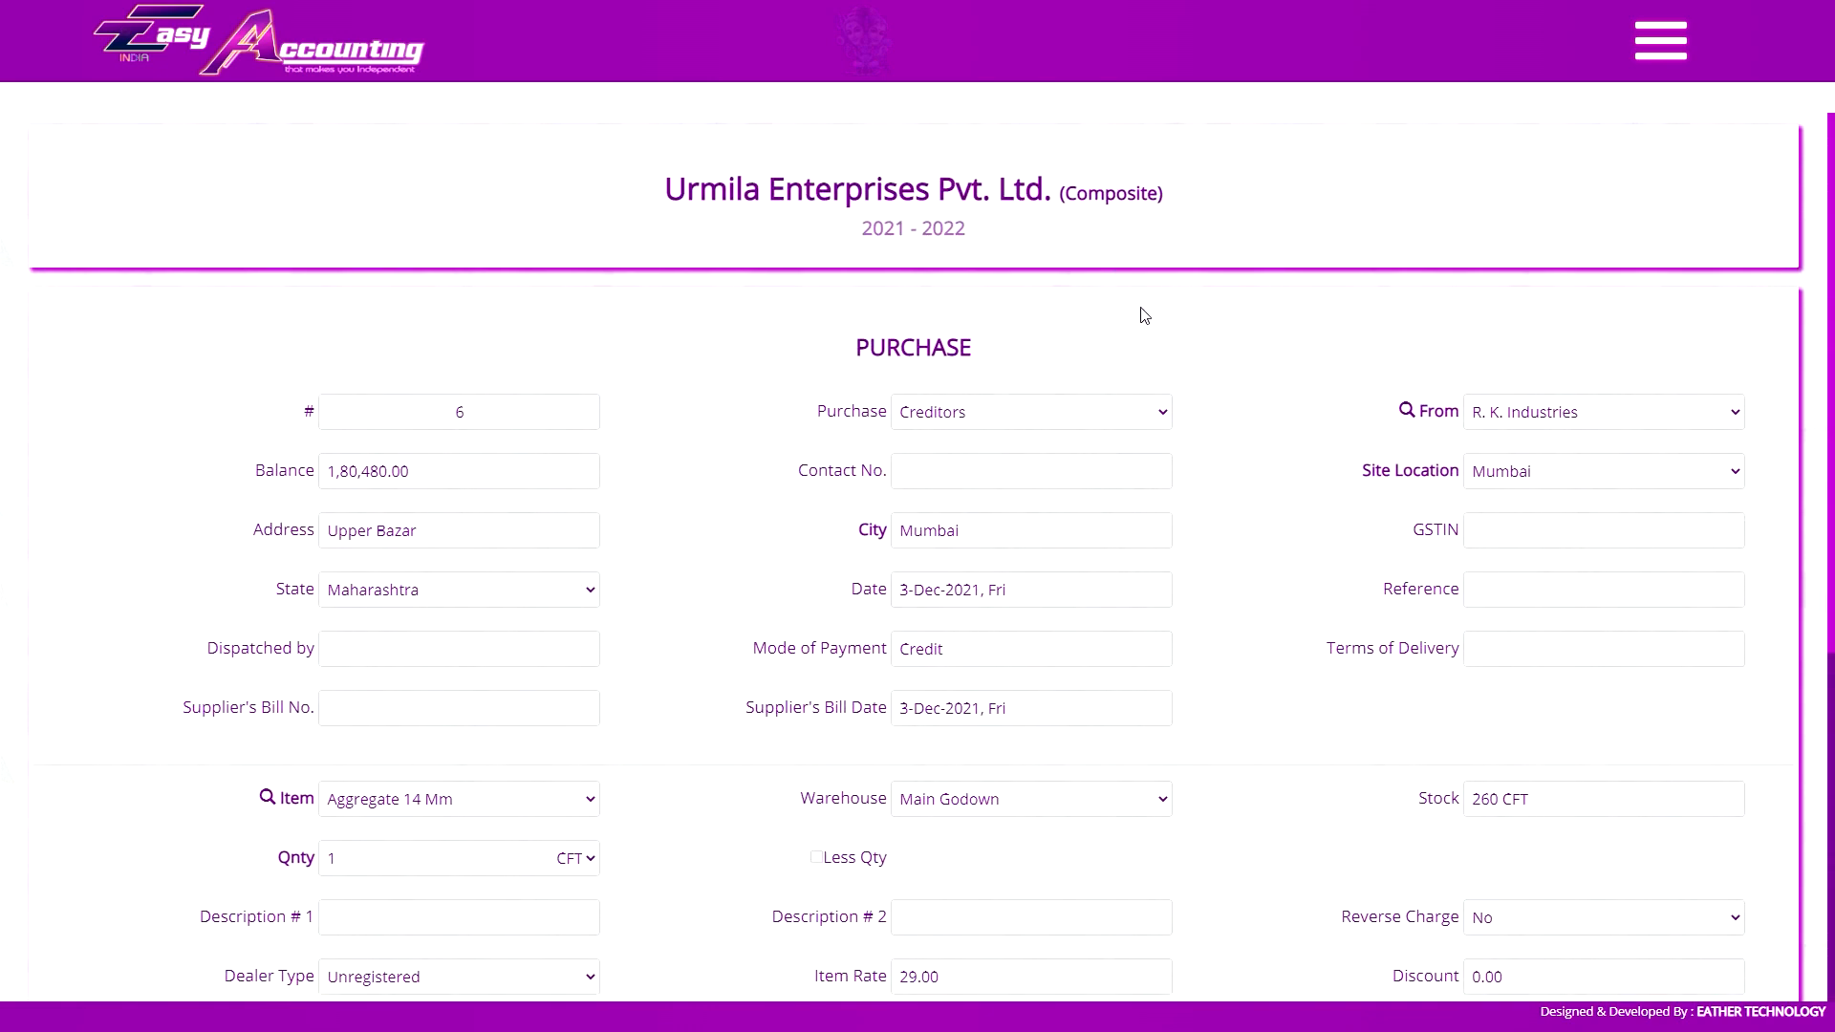
scroll(1061, 373, down, 2)
scroll(994, 440, down, 2)
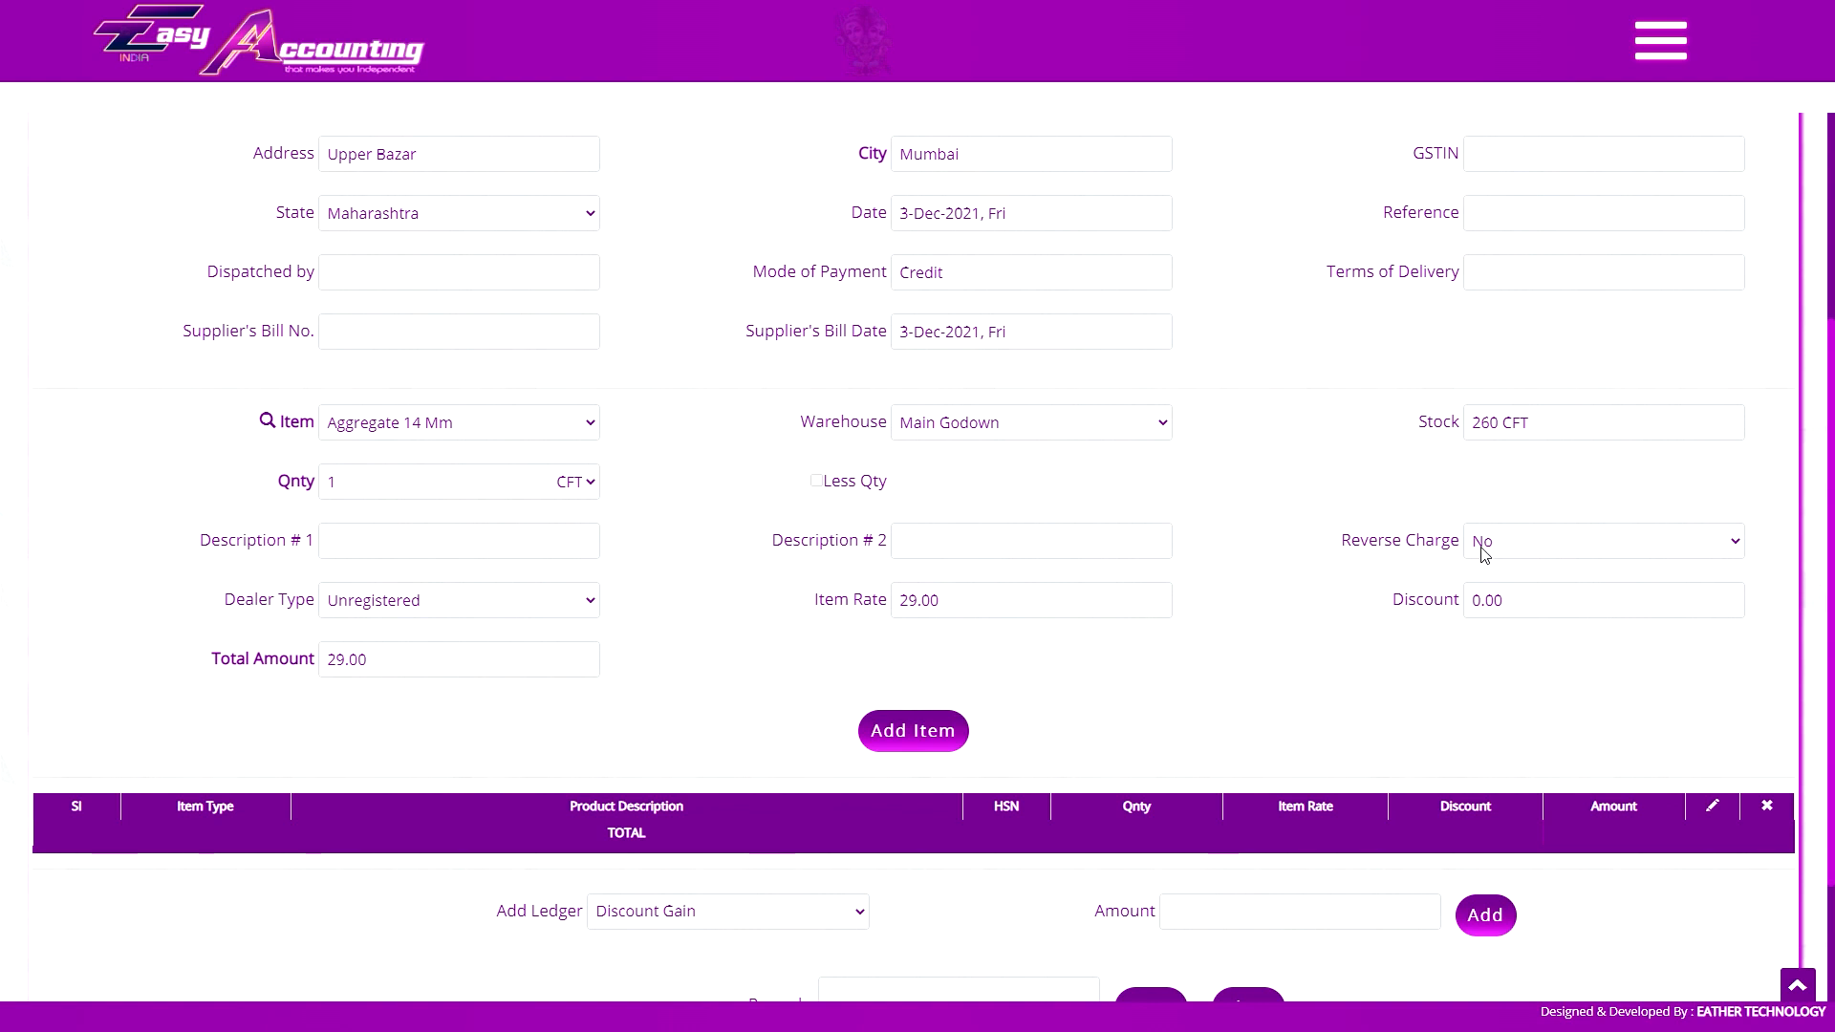
click(1547, 555)
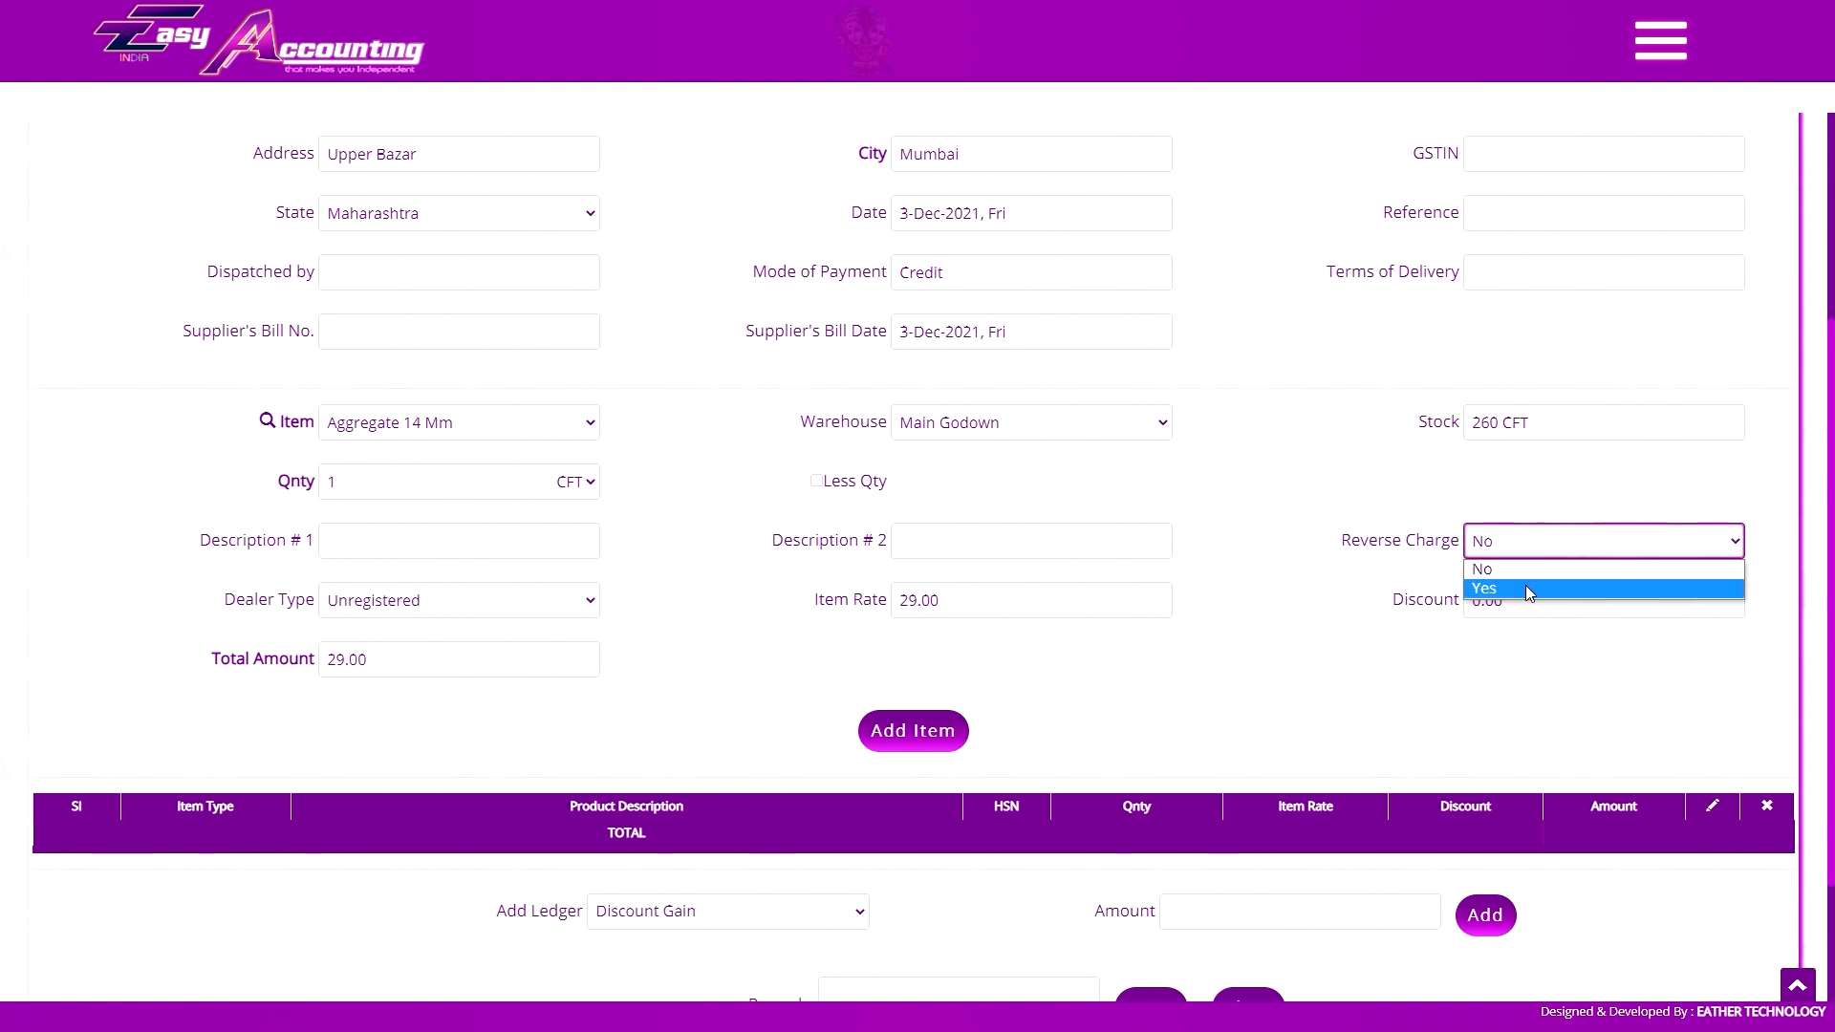
click(1526, 590)
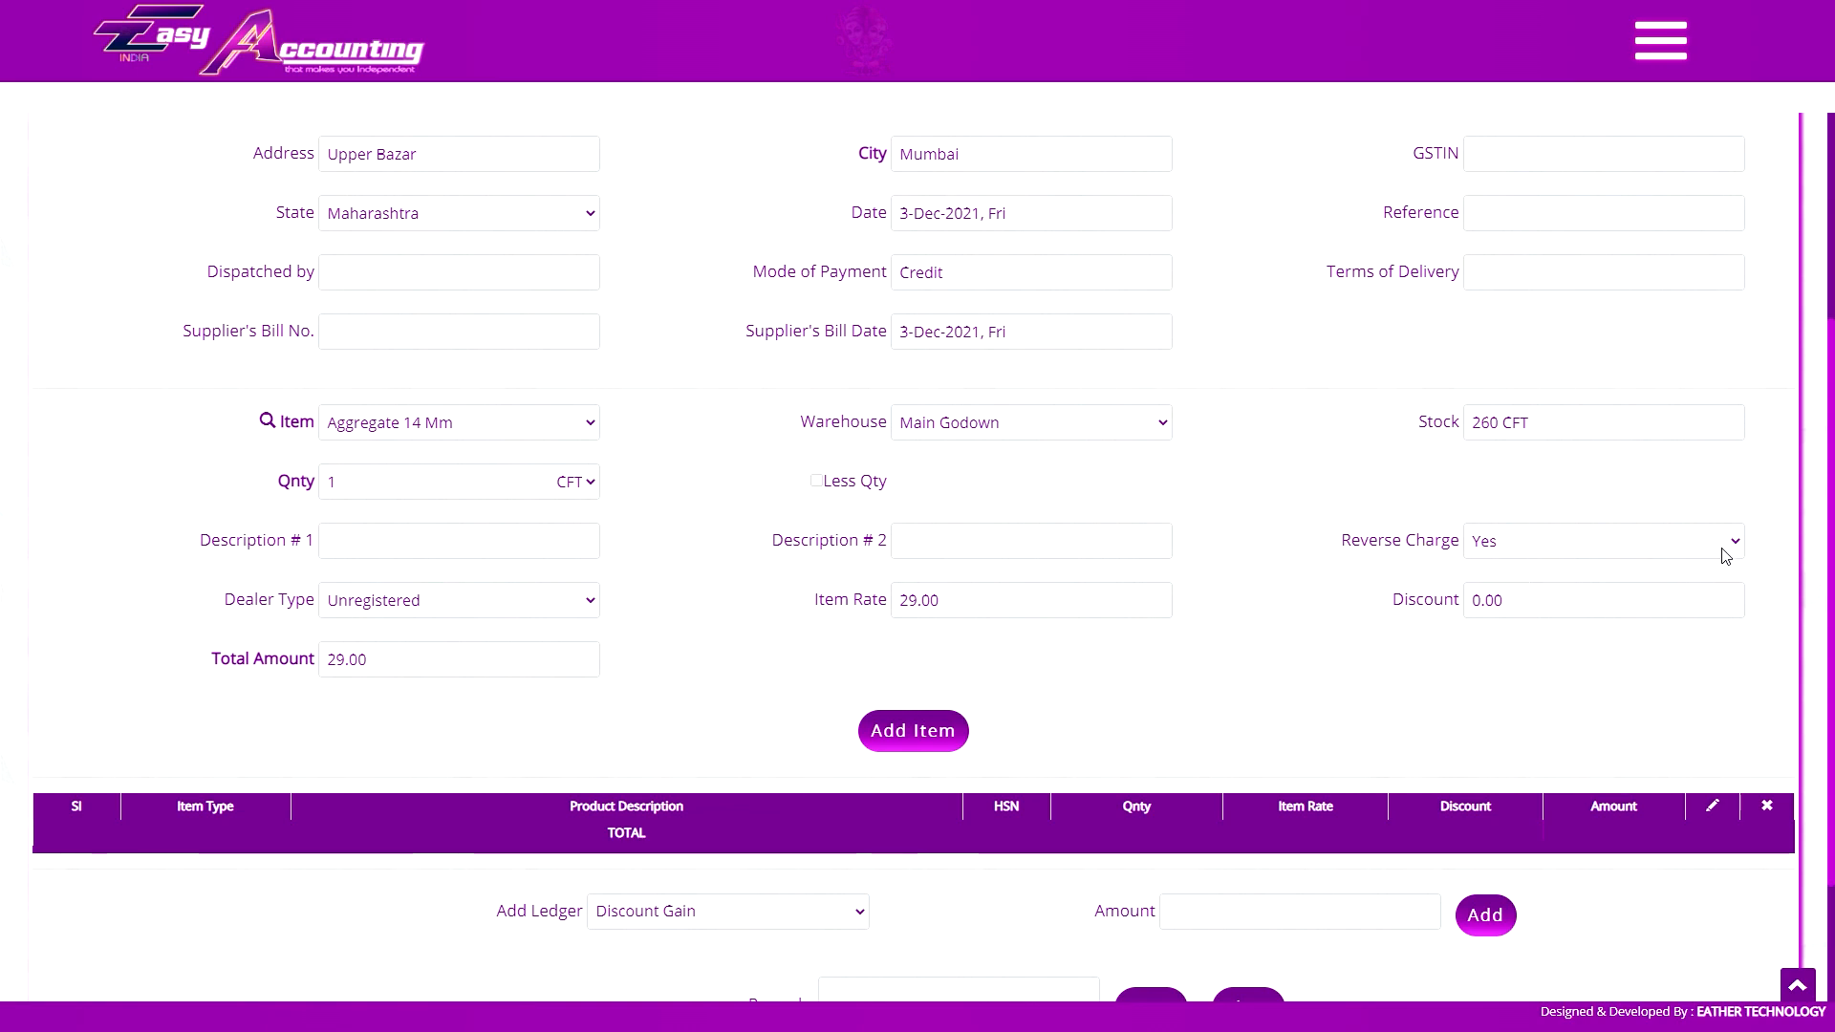
scroll(1529, 631, up, 2)
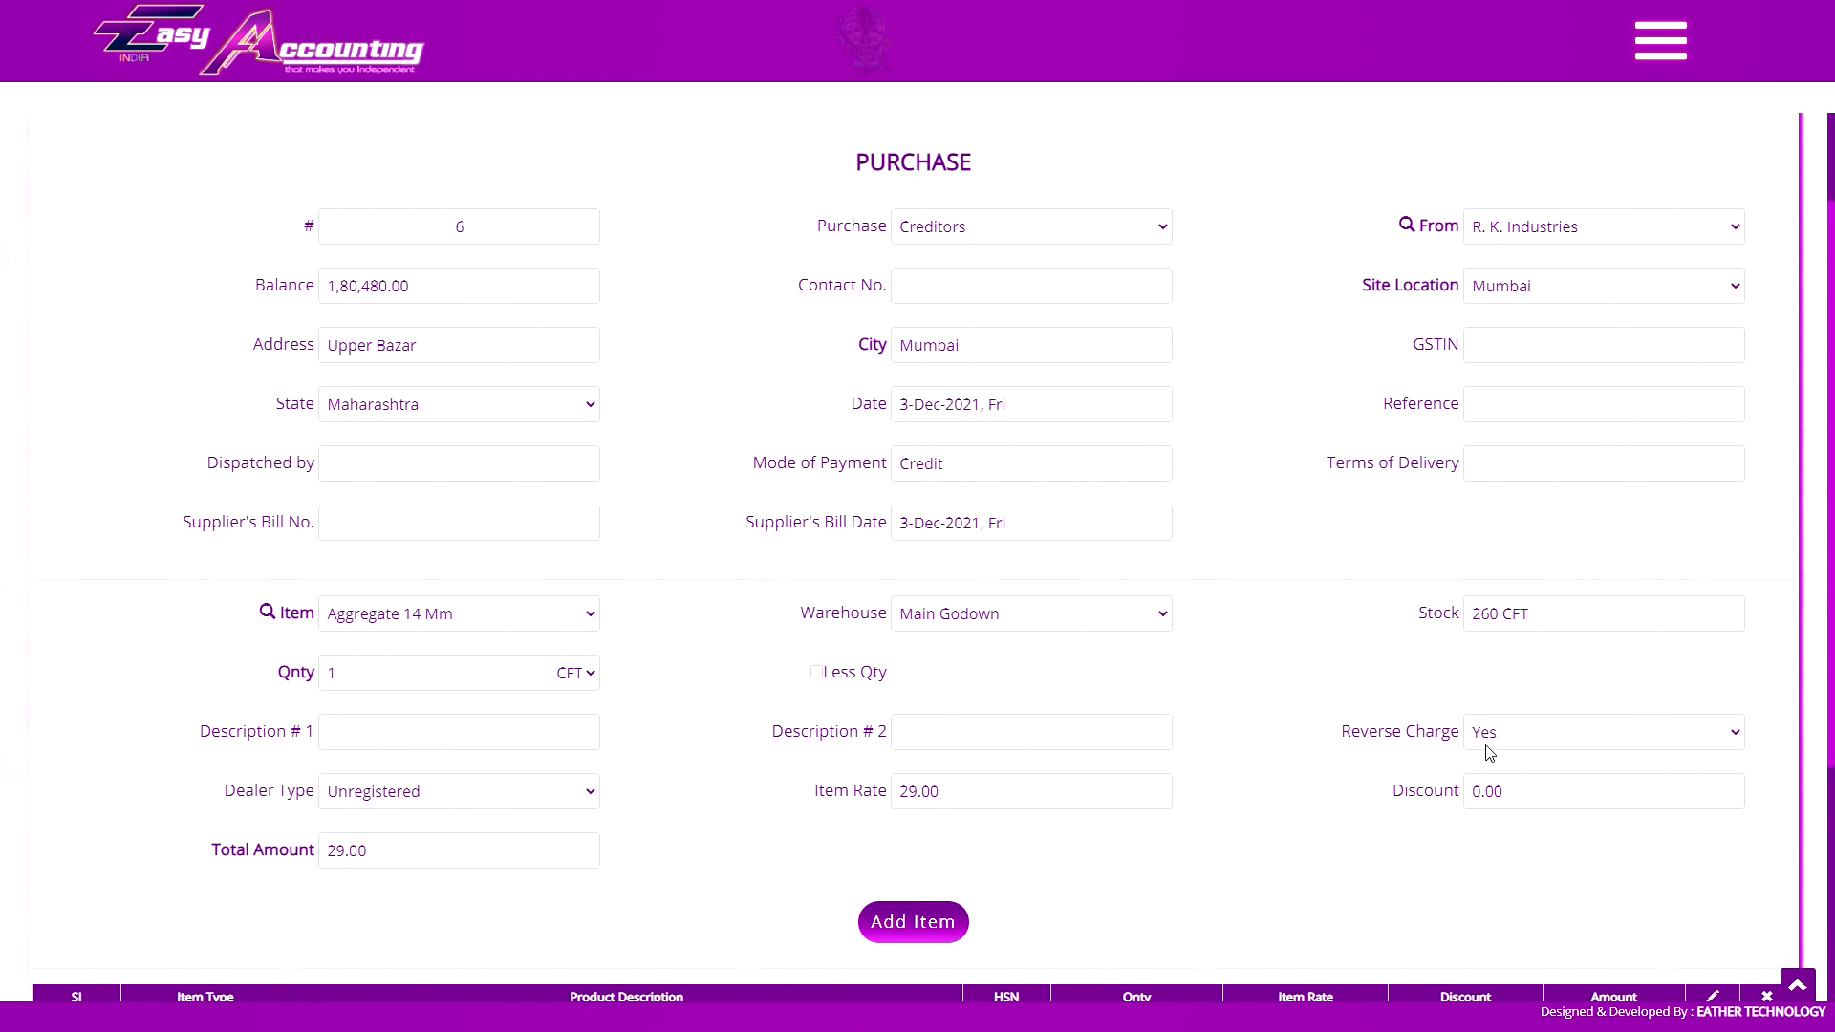
scroll(1067, 573, down, 2)
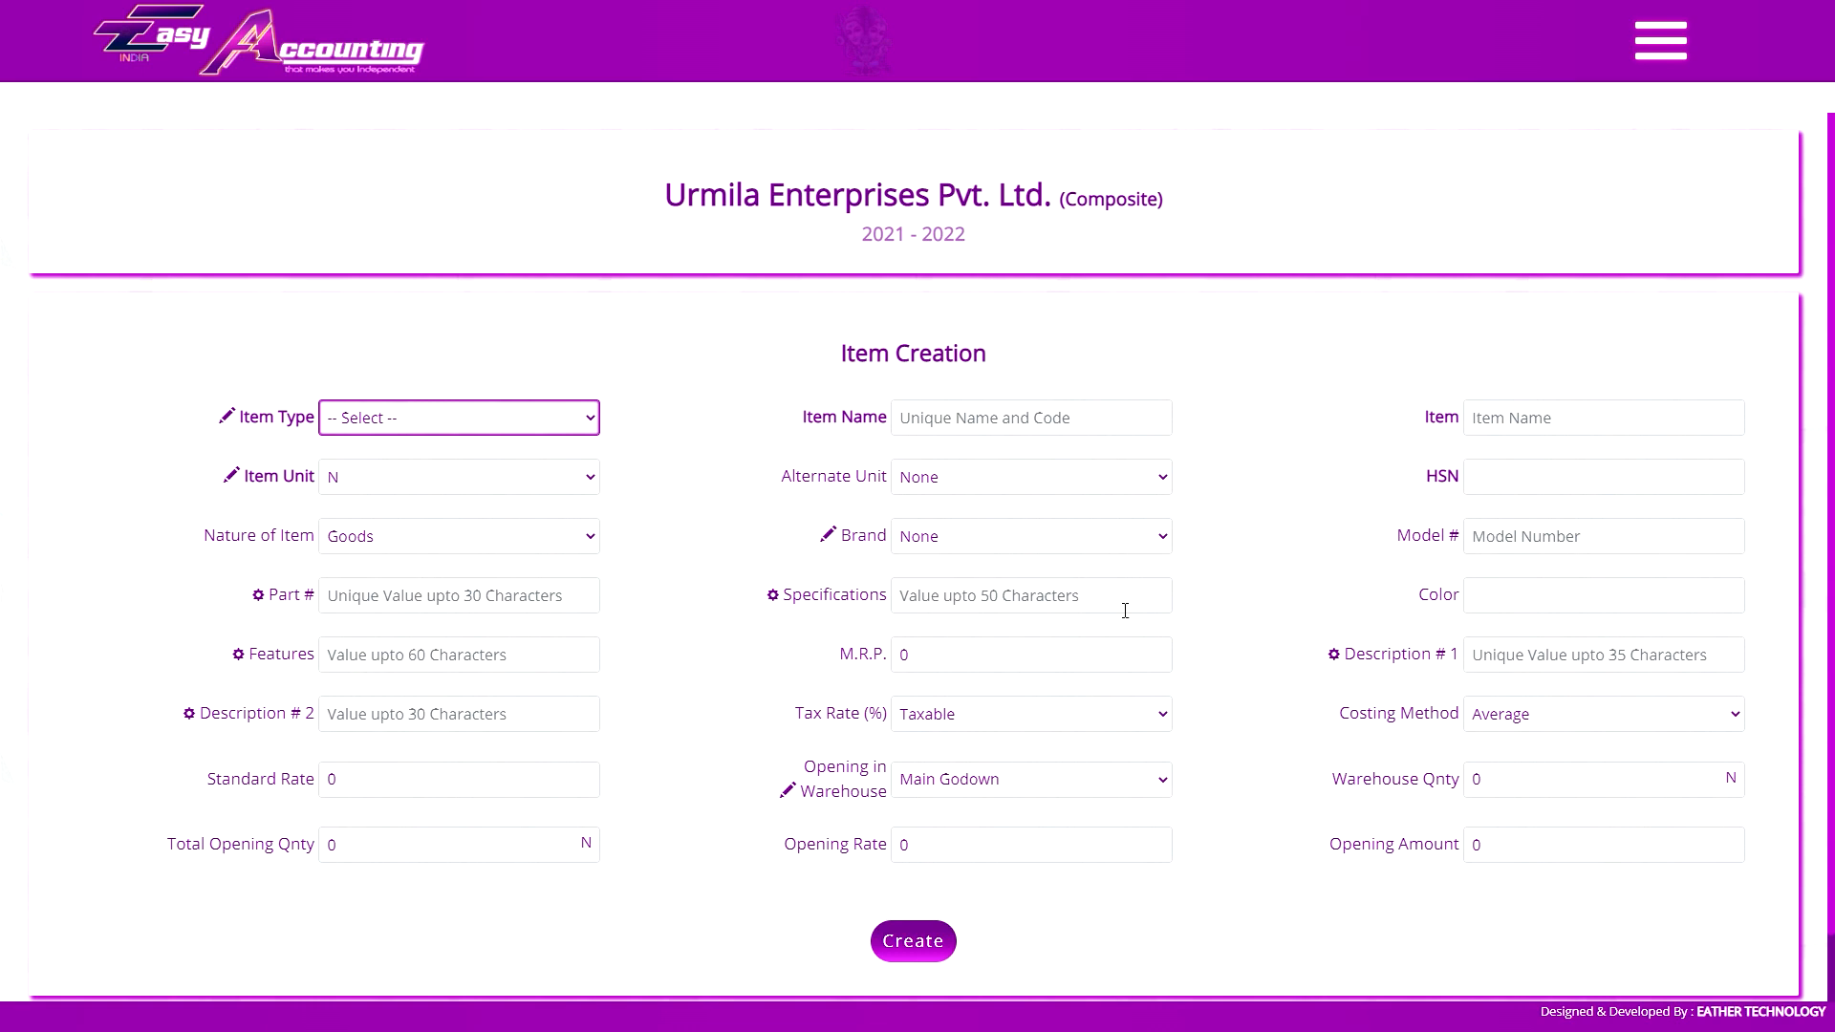
- Review the tax rate choices for creating an item and the ledger types for creating a ledger
click(1037, 714)
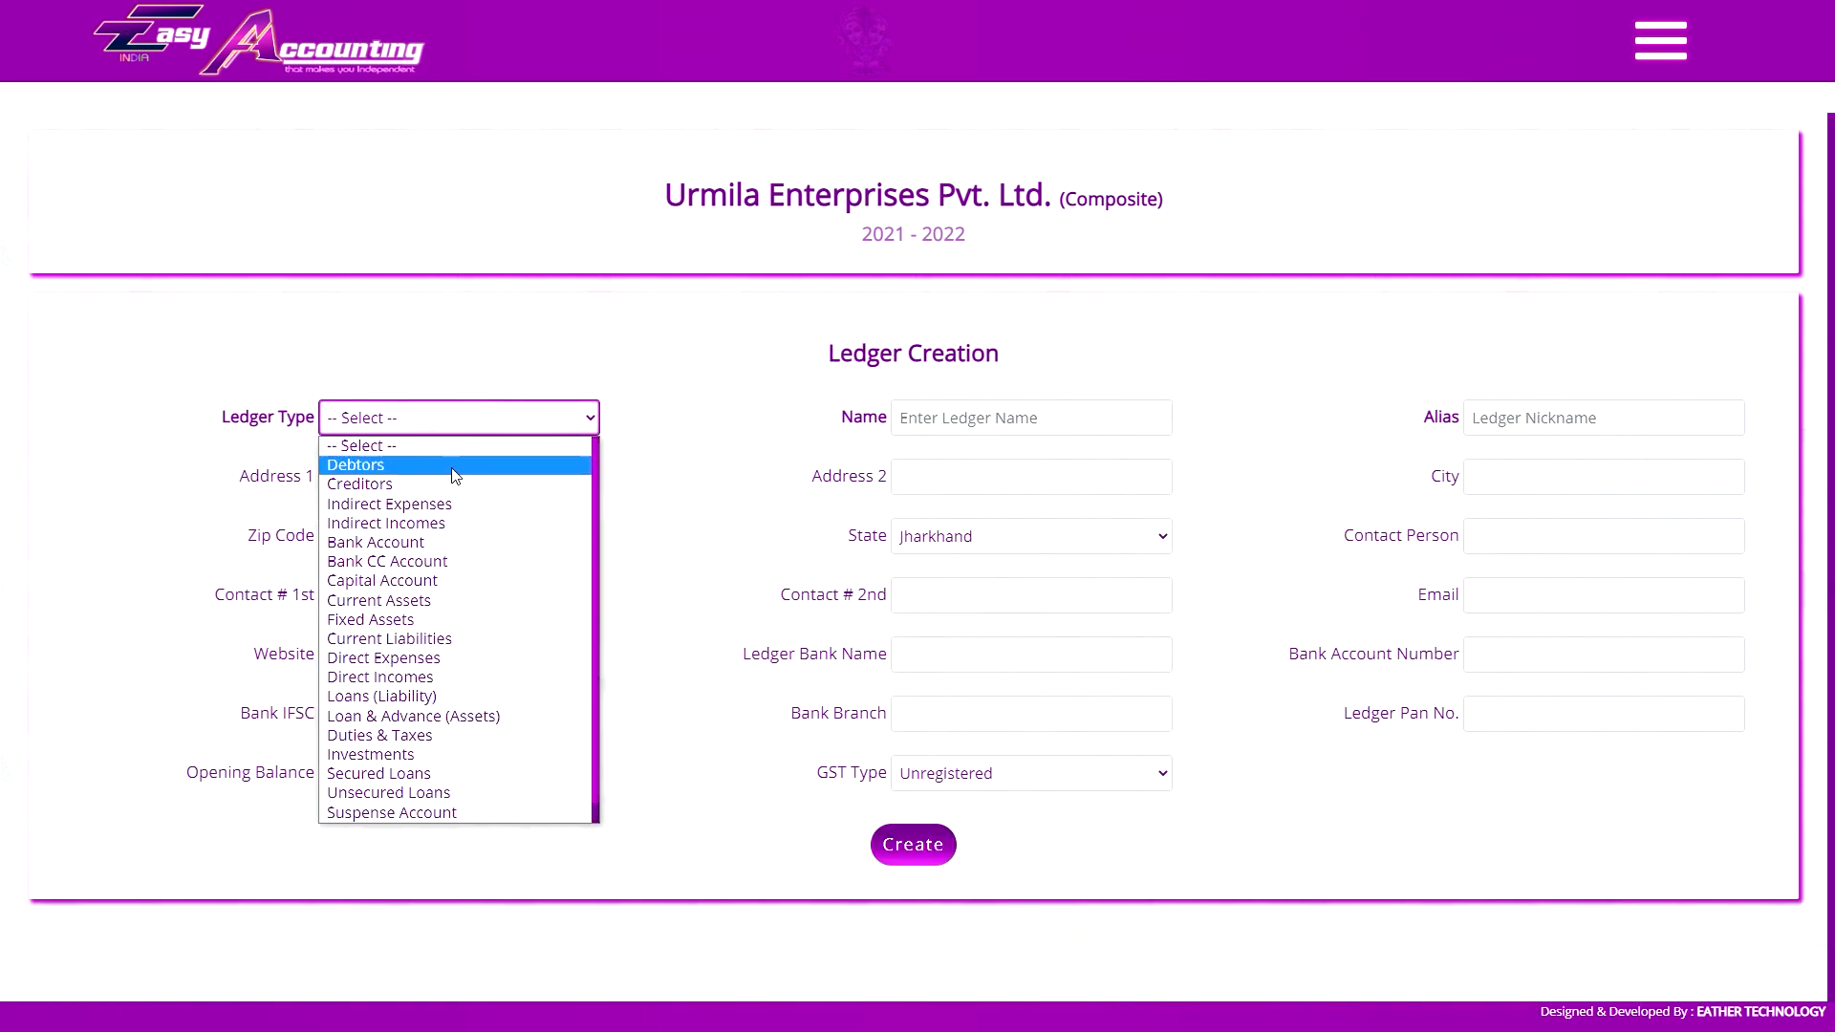
click(459, 632)
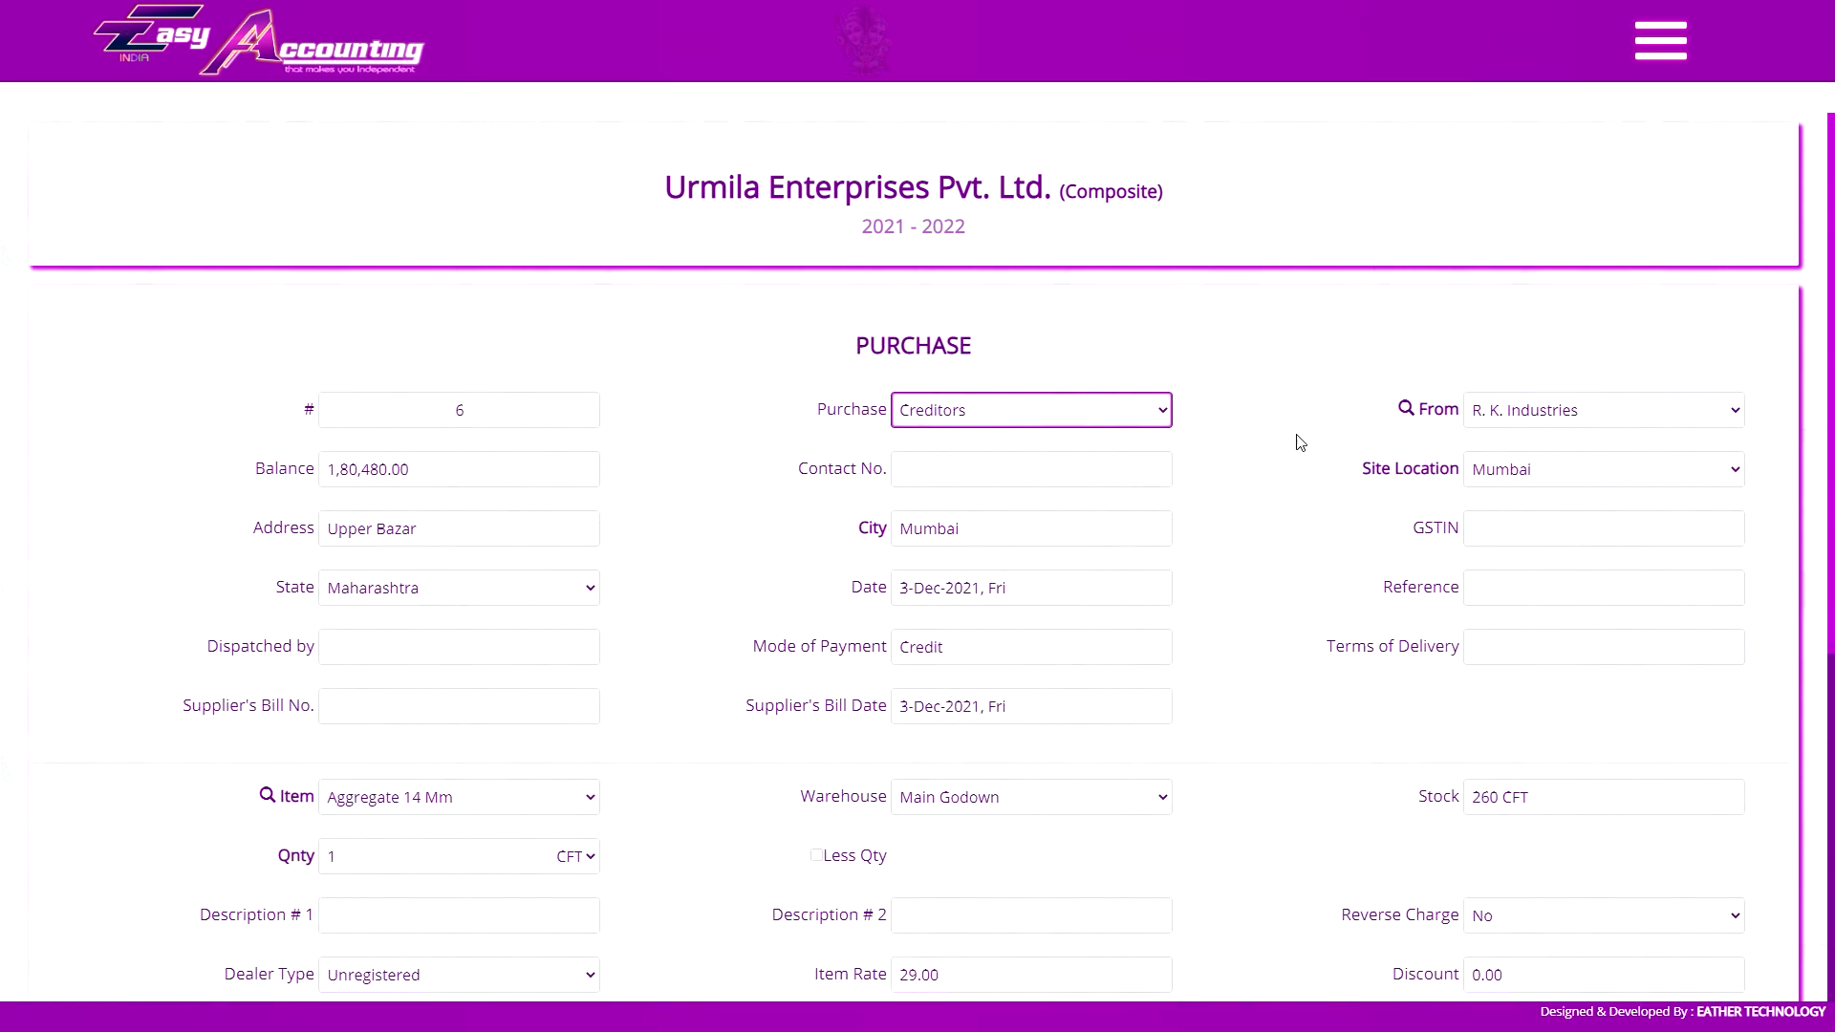
- Add Samsung Galaxy Note 4 to the purchase with a quantity of 8
scroll(918, 522, down, 5)
scroll(944, 517, up, 2)
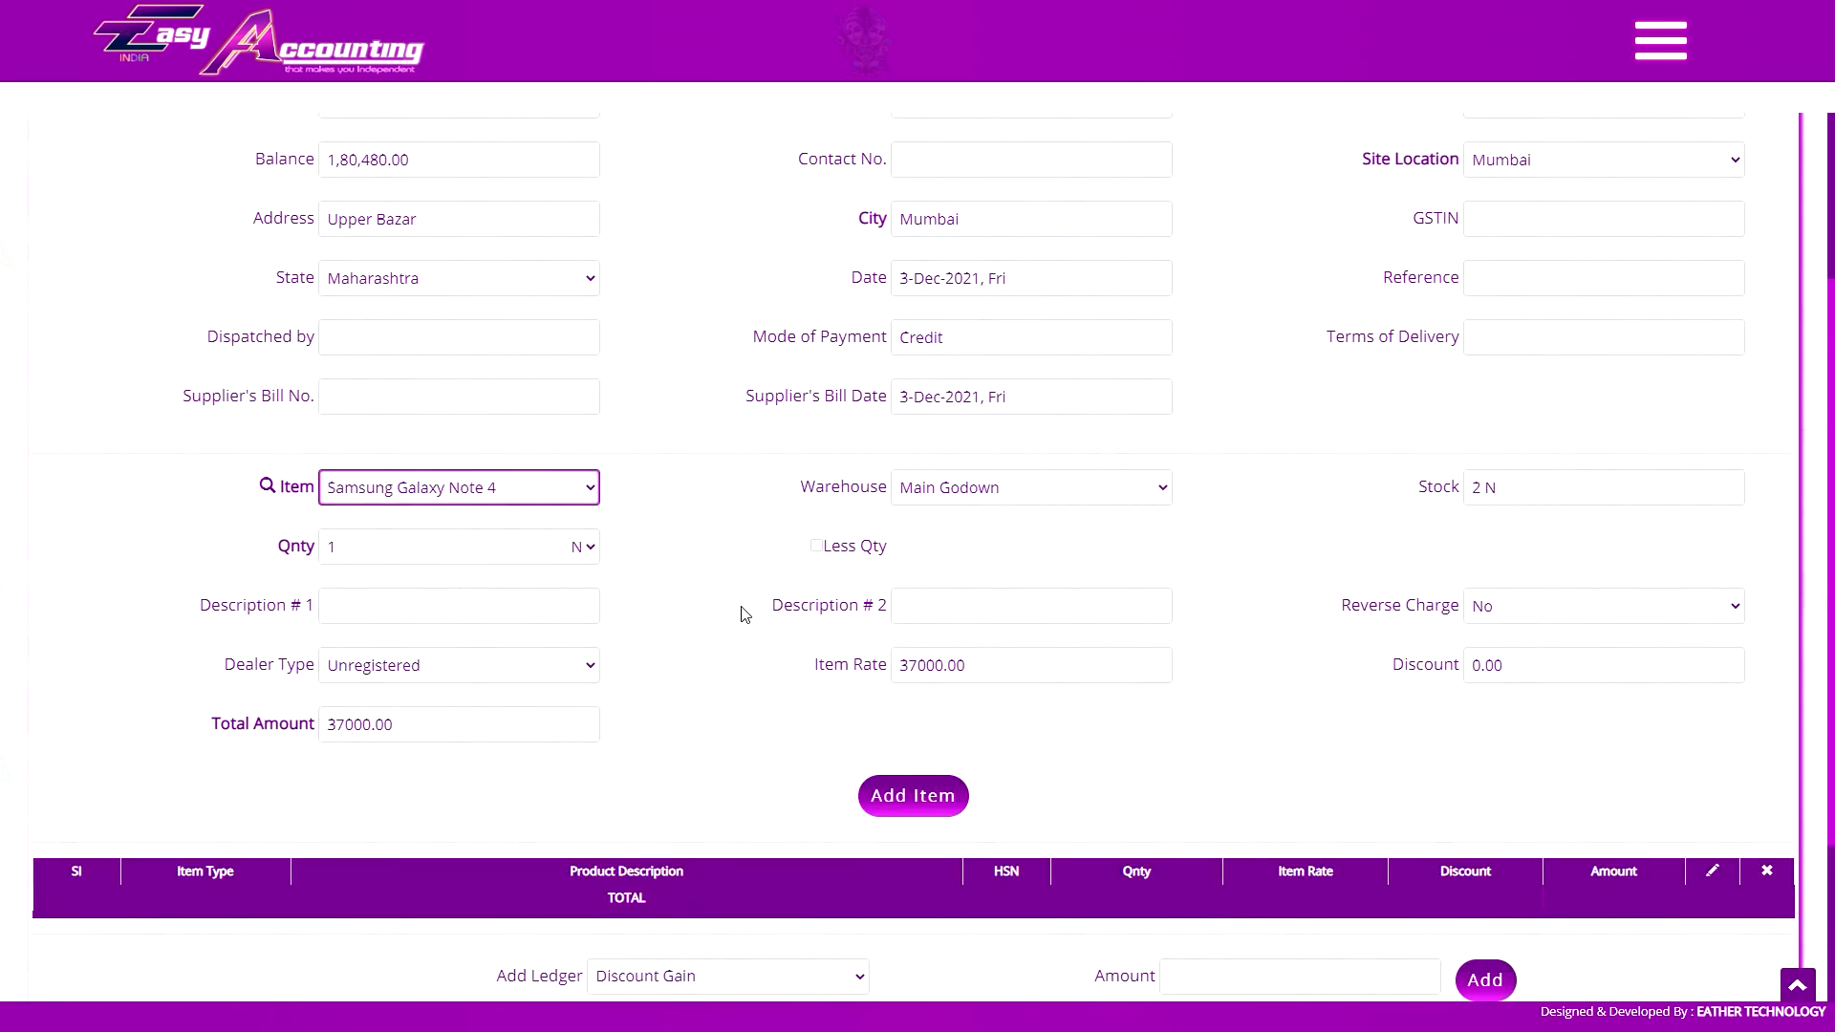
click(448, 542)
text(8)
key(Return)
key(Return)
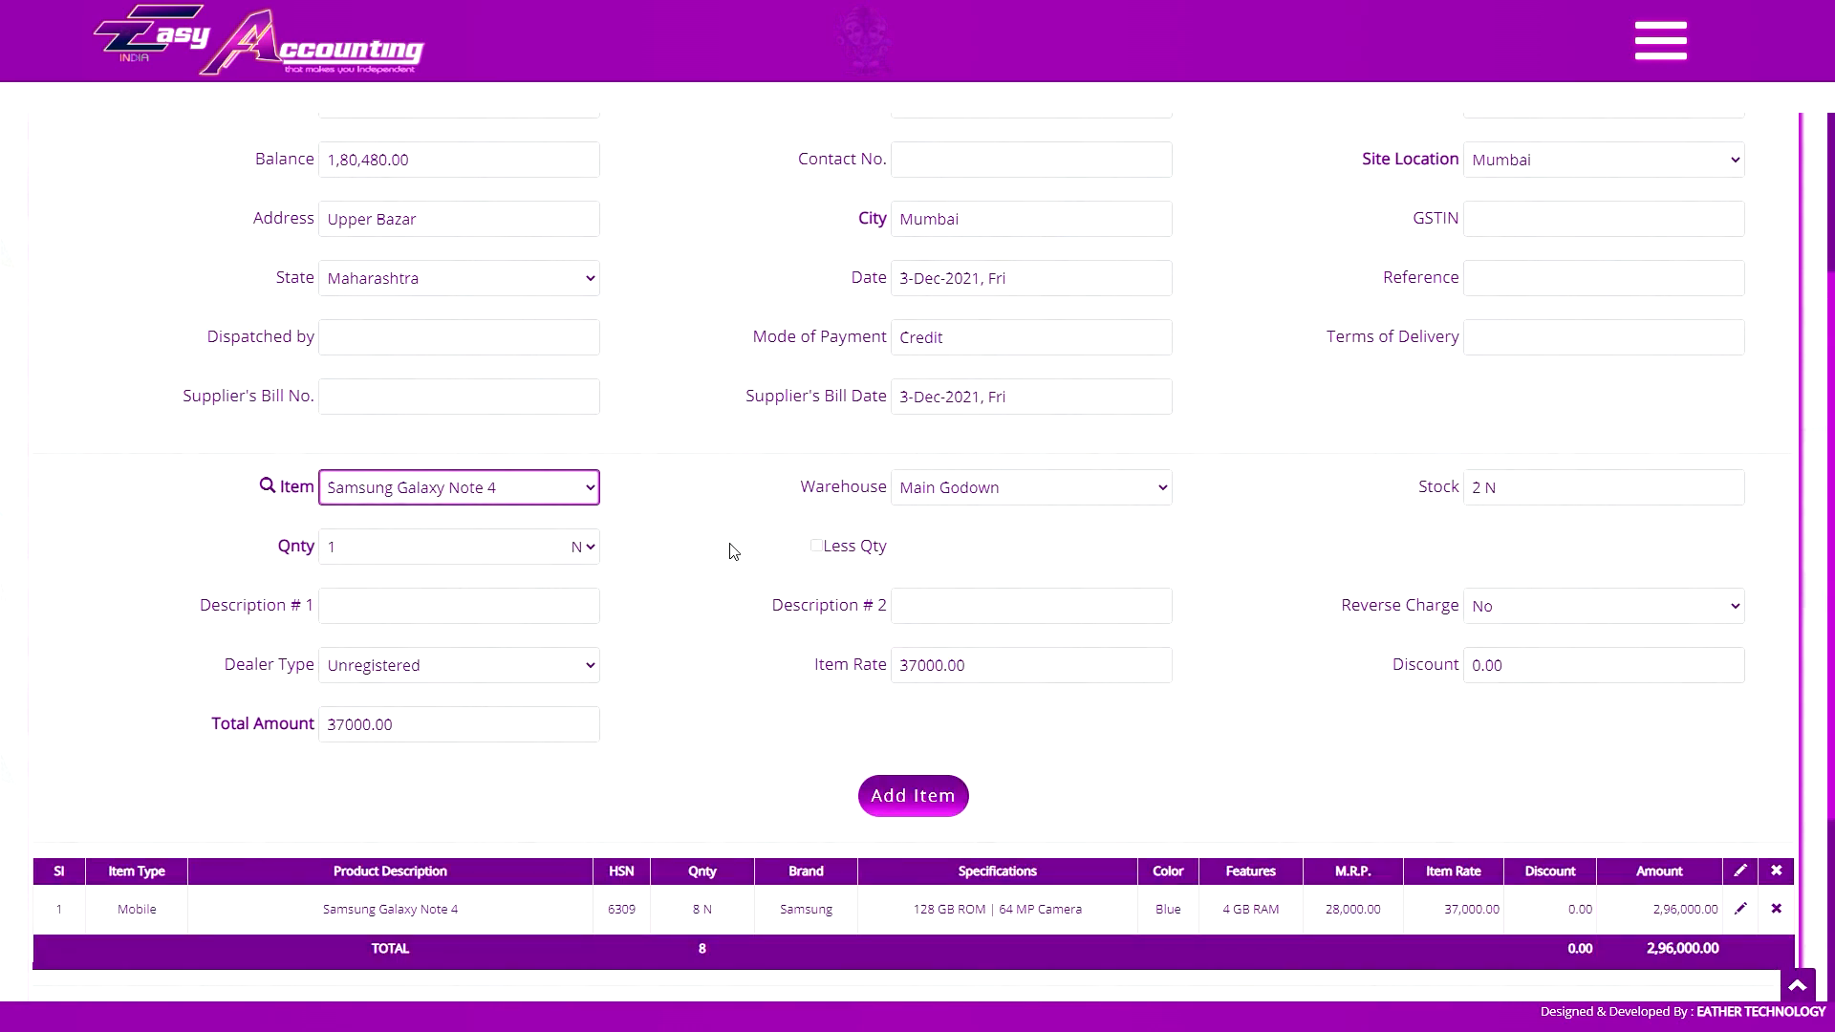
- Set Reverse Charge to Yes for the Samsung Galaxy Note 4 purchase
scroll(730, 544, down, 3)
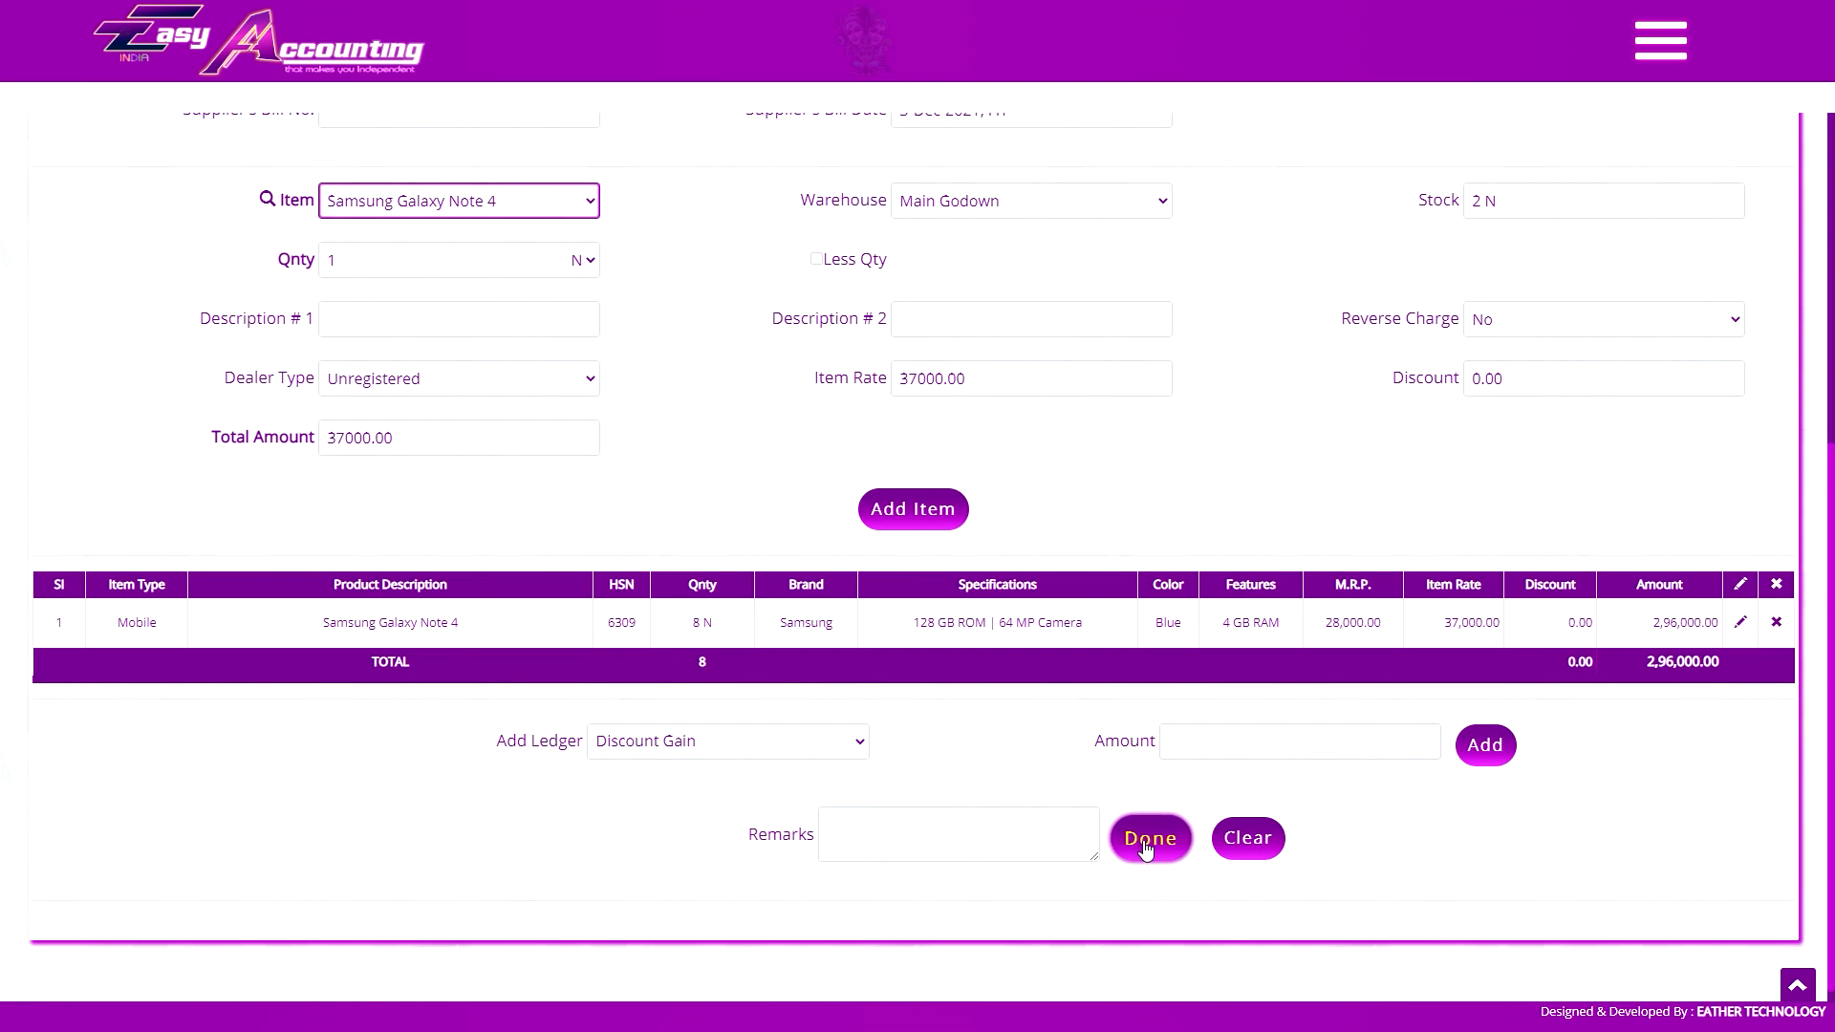
scroll(1175, 865, up, 1)
scroll(1319, 803, up, 1)
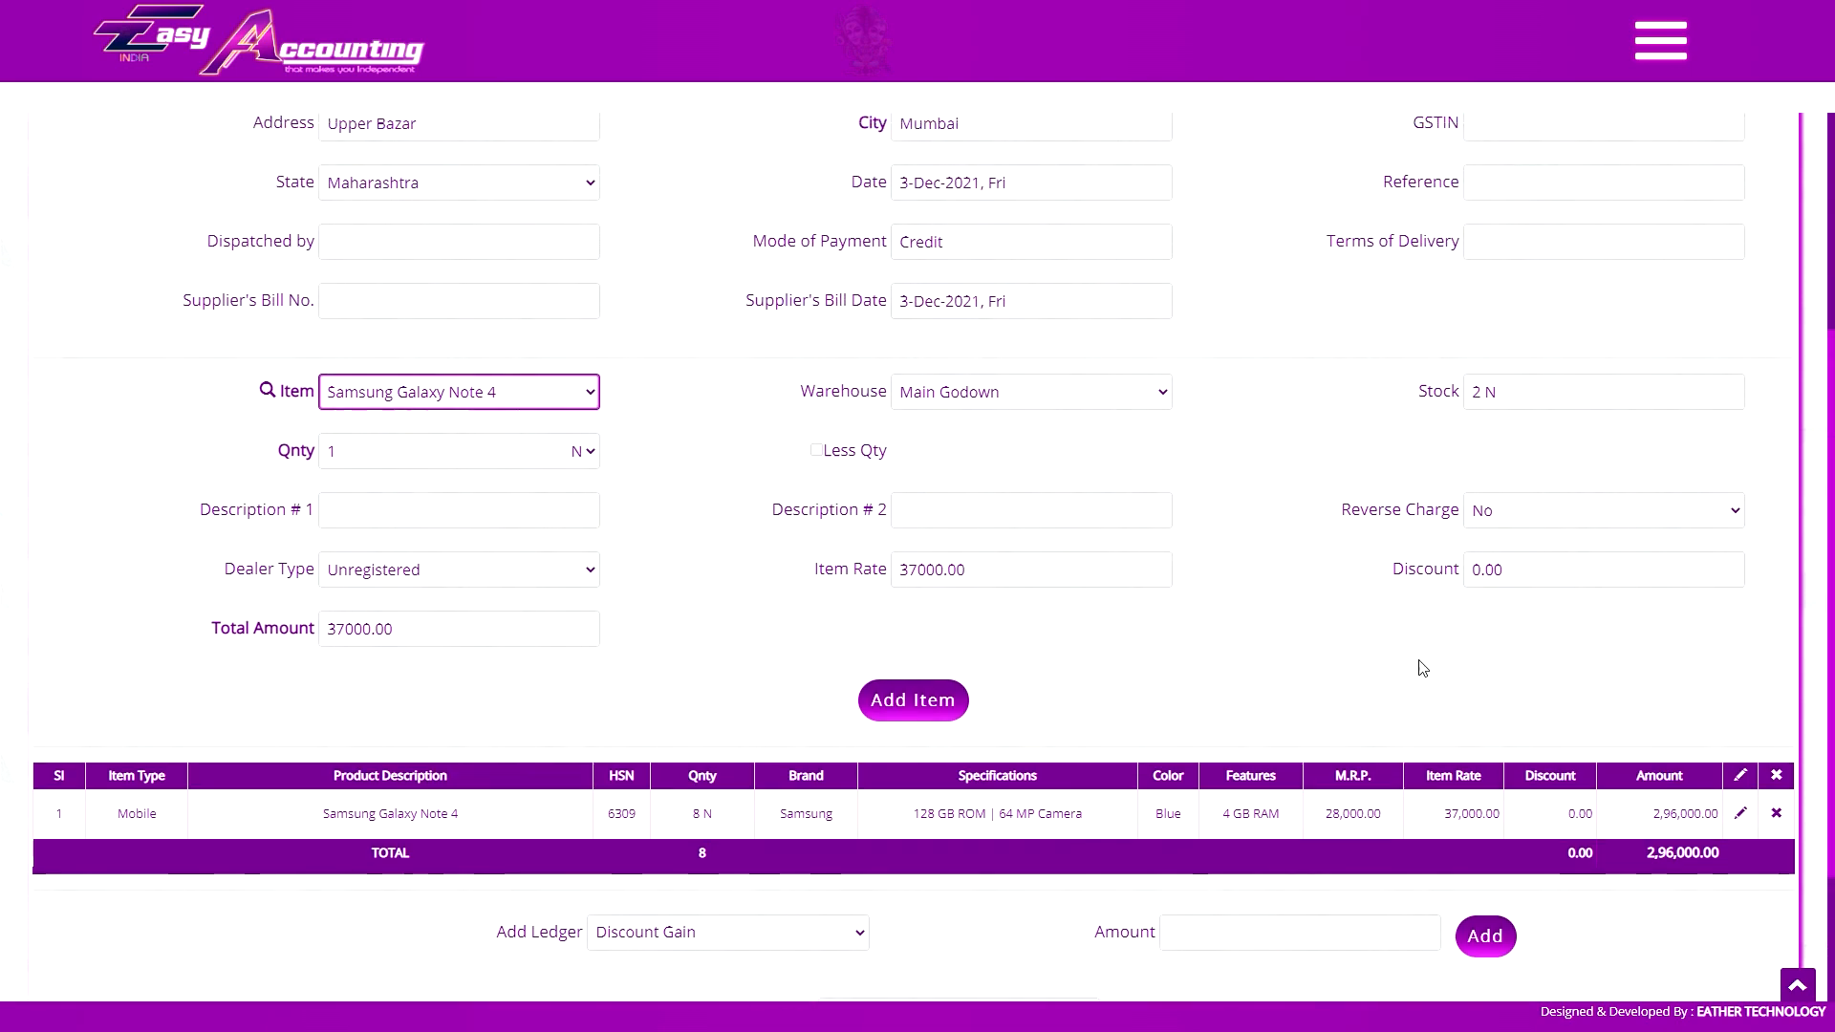
click(1507, 512)
click(1502, 558)
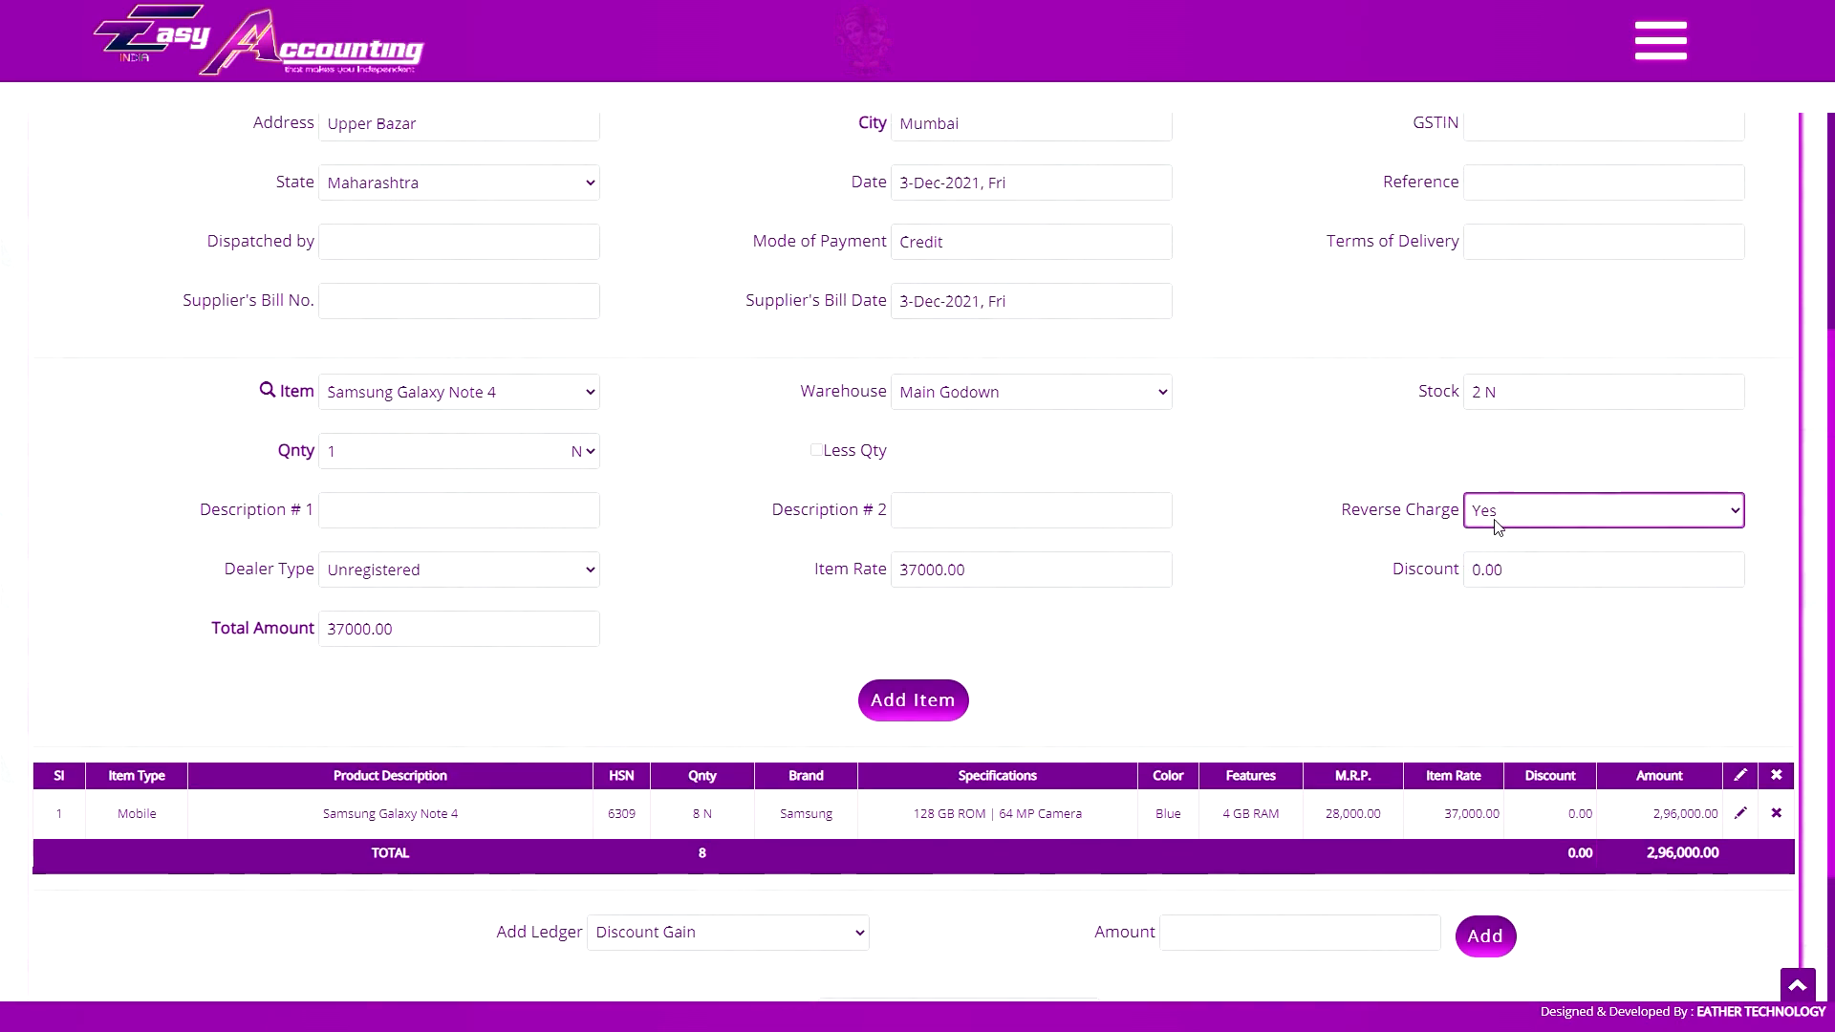
- Choose R. K. Industries under Creditors as the supplier, enter supplier's bill number 29 and save the purchase
scroll(1494, 535, up, 3)
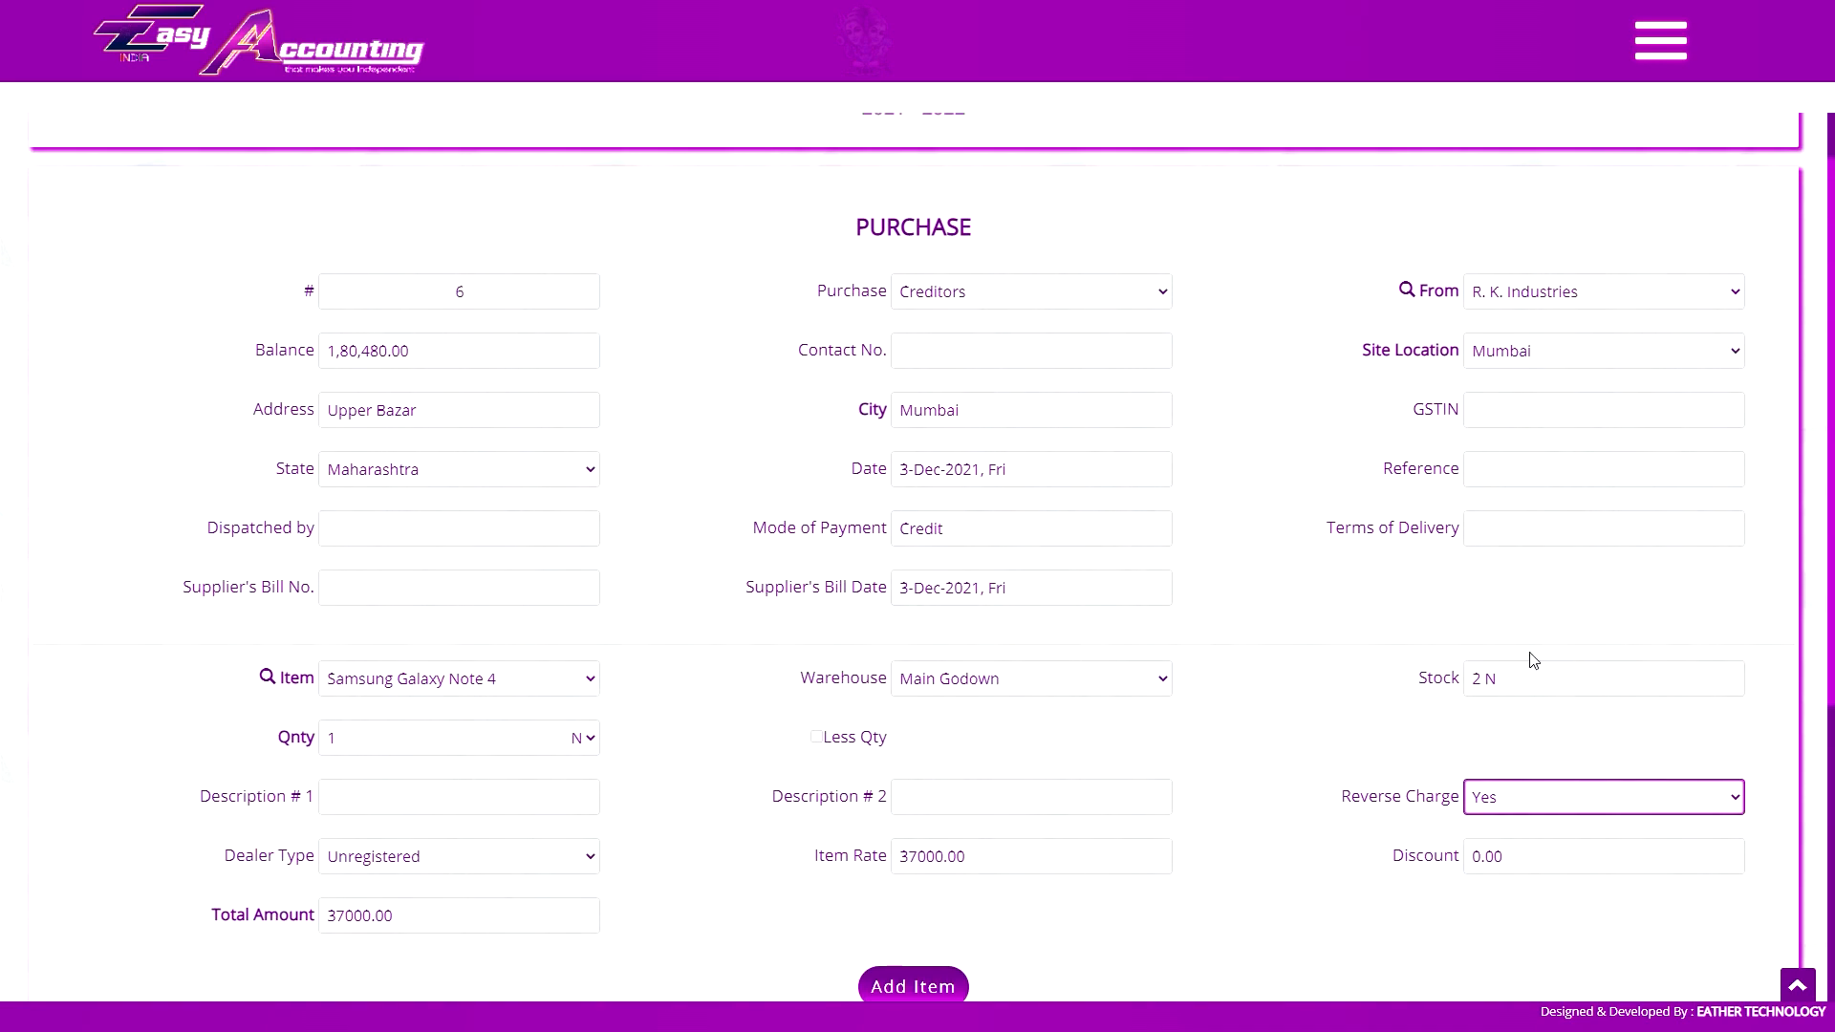
click(1138, 291)
click(1041, 326)
click(1603, 292)
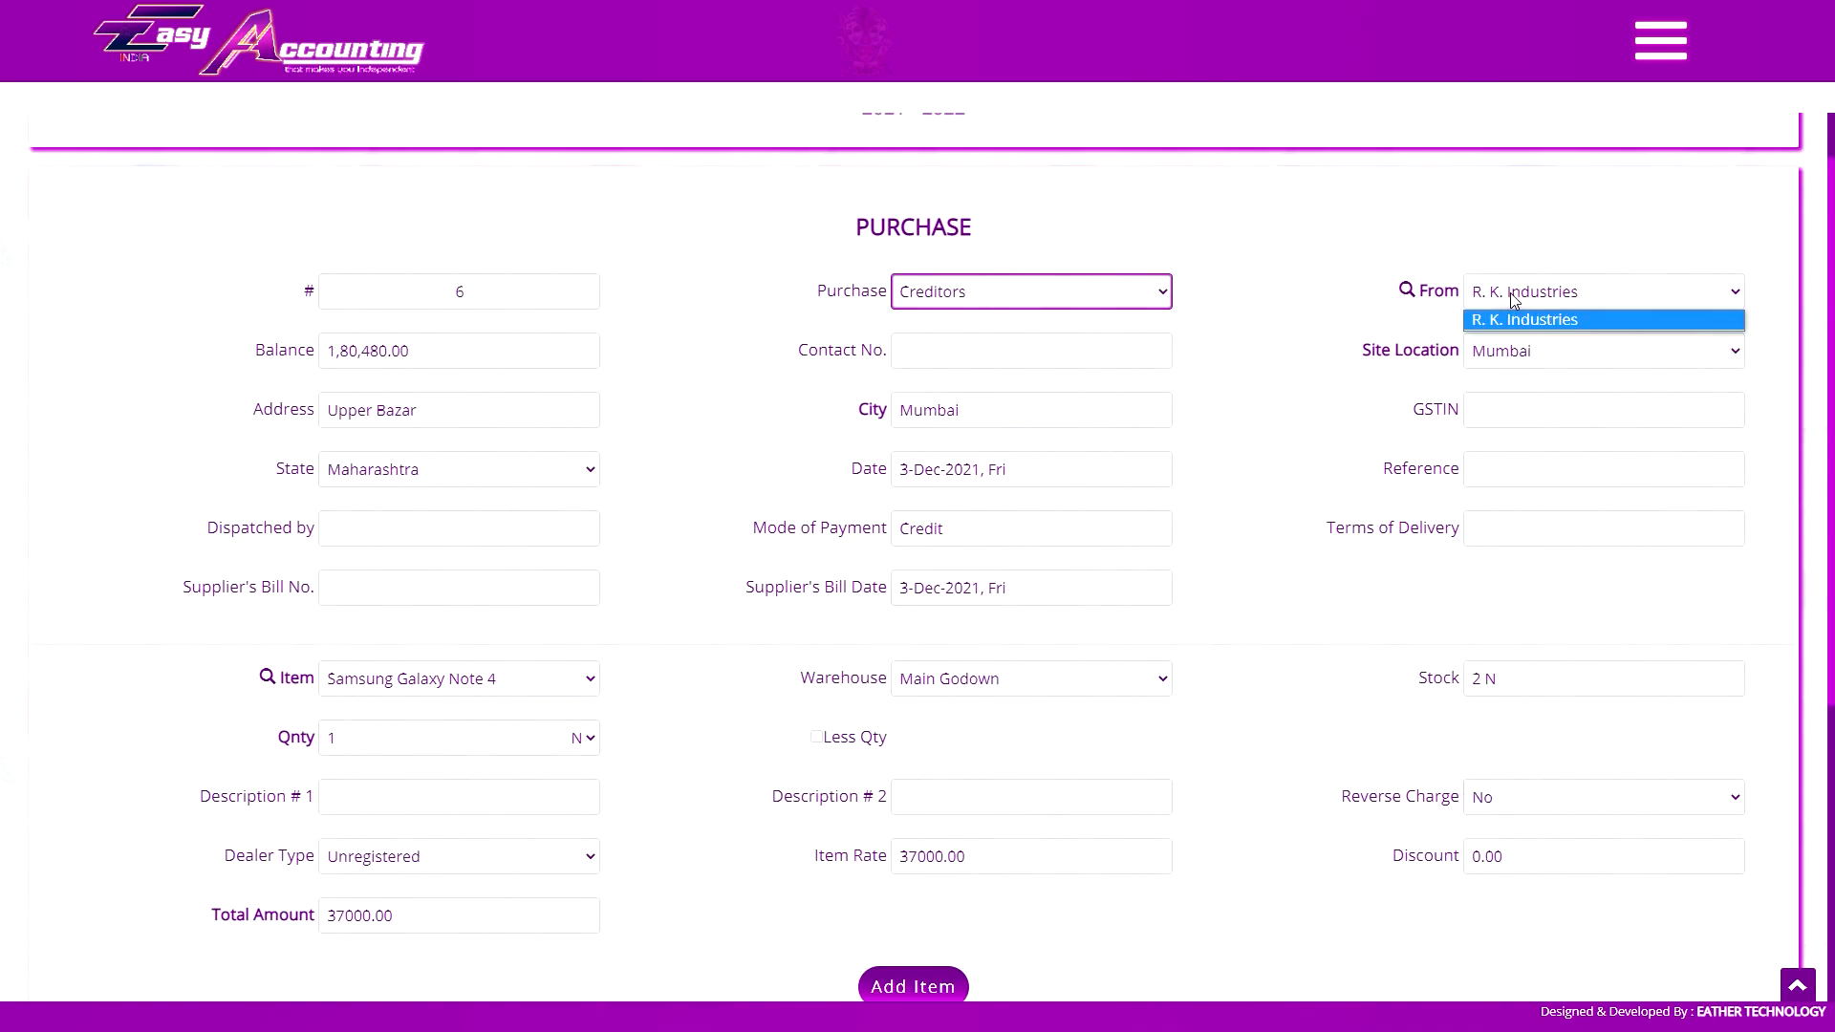
click(1544, 316)
scroll(1433, 646, down, 5)
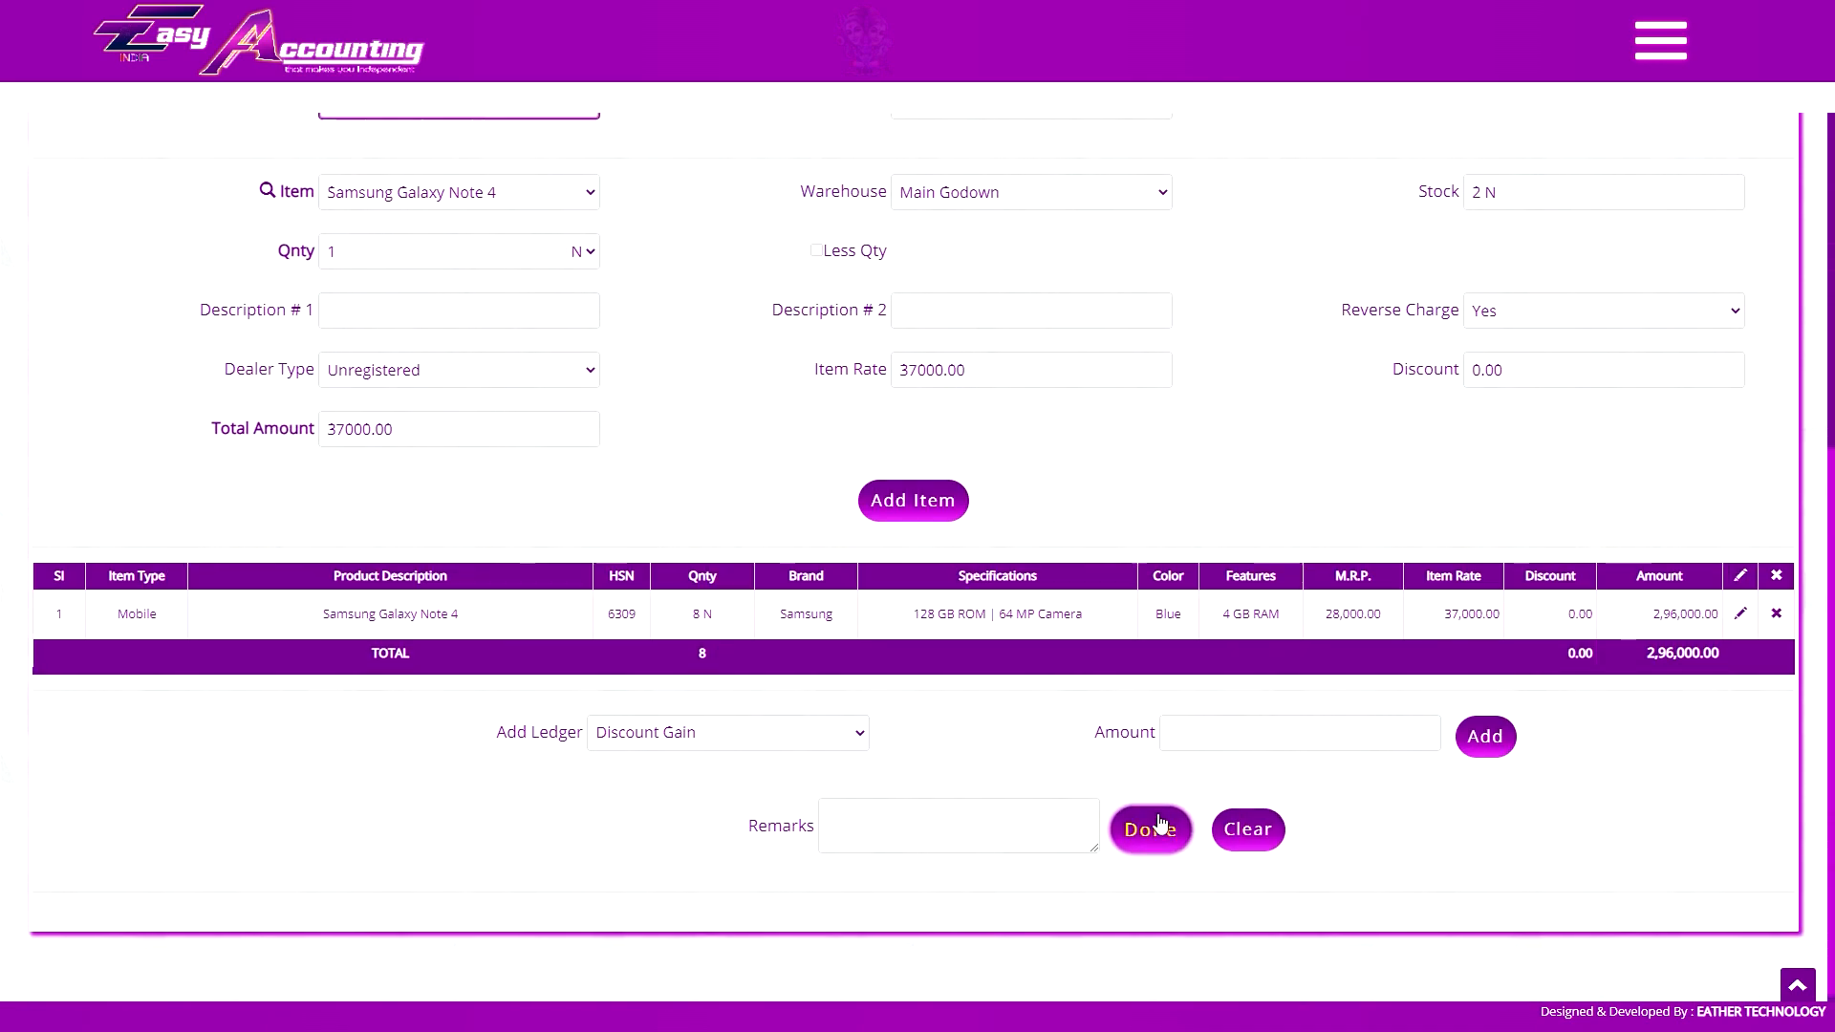
click(1151, 828)
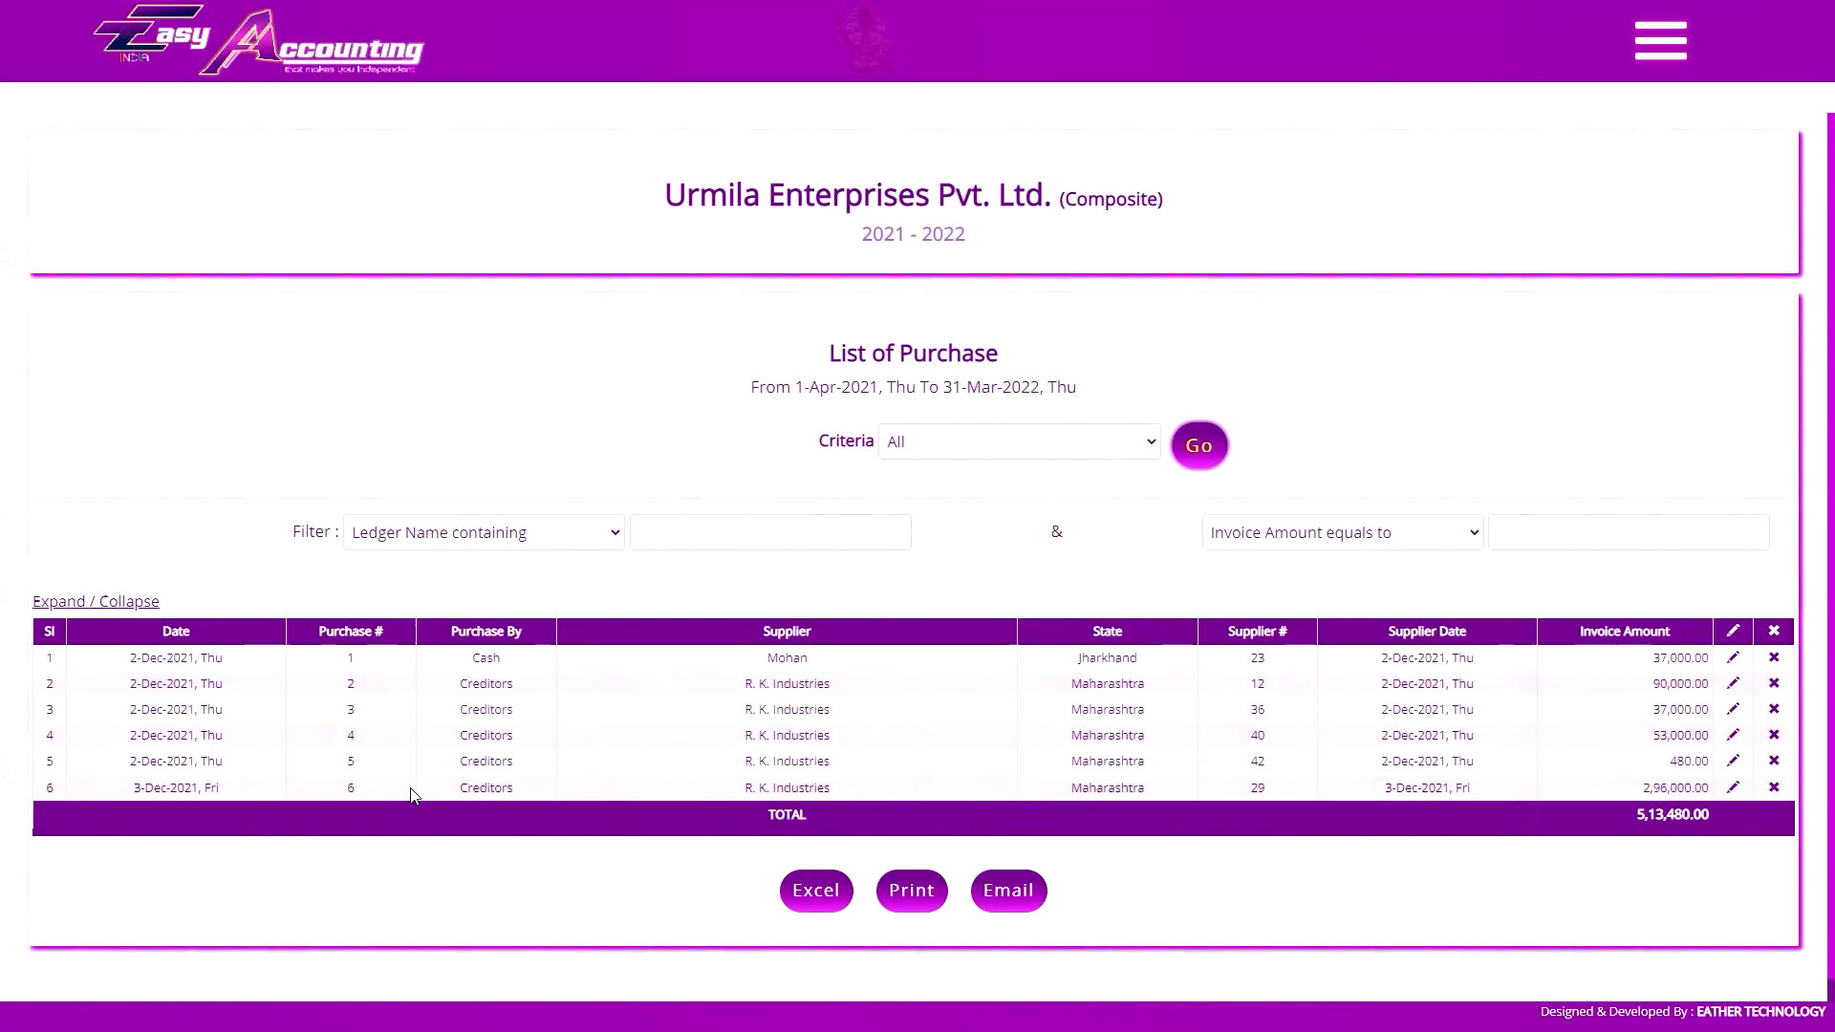
- Check purchase 6 in the purchase list and examine the GST CMP-08 report's reverse charge supplies and final tax figures
click(372, 788)
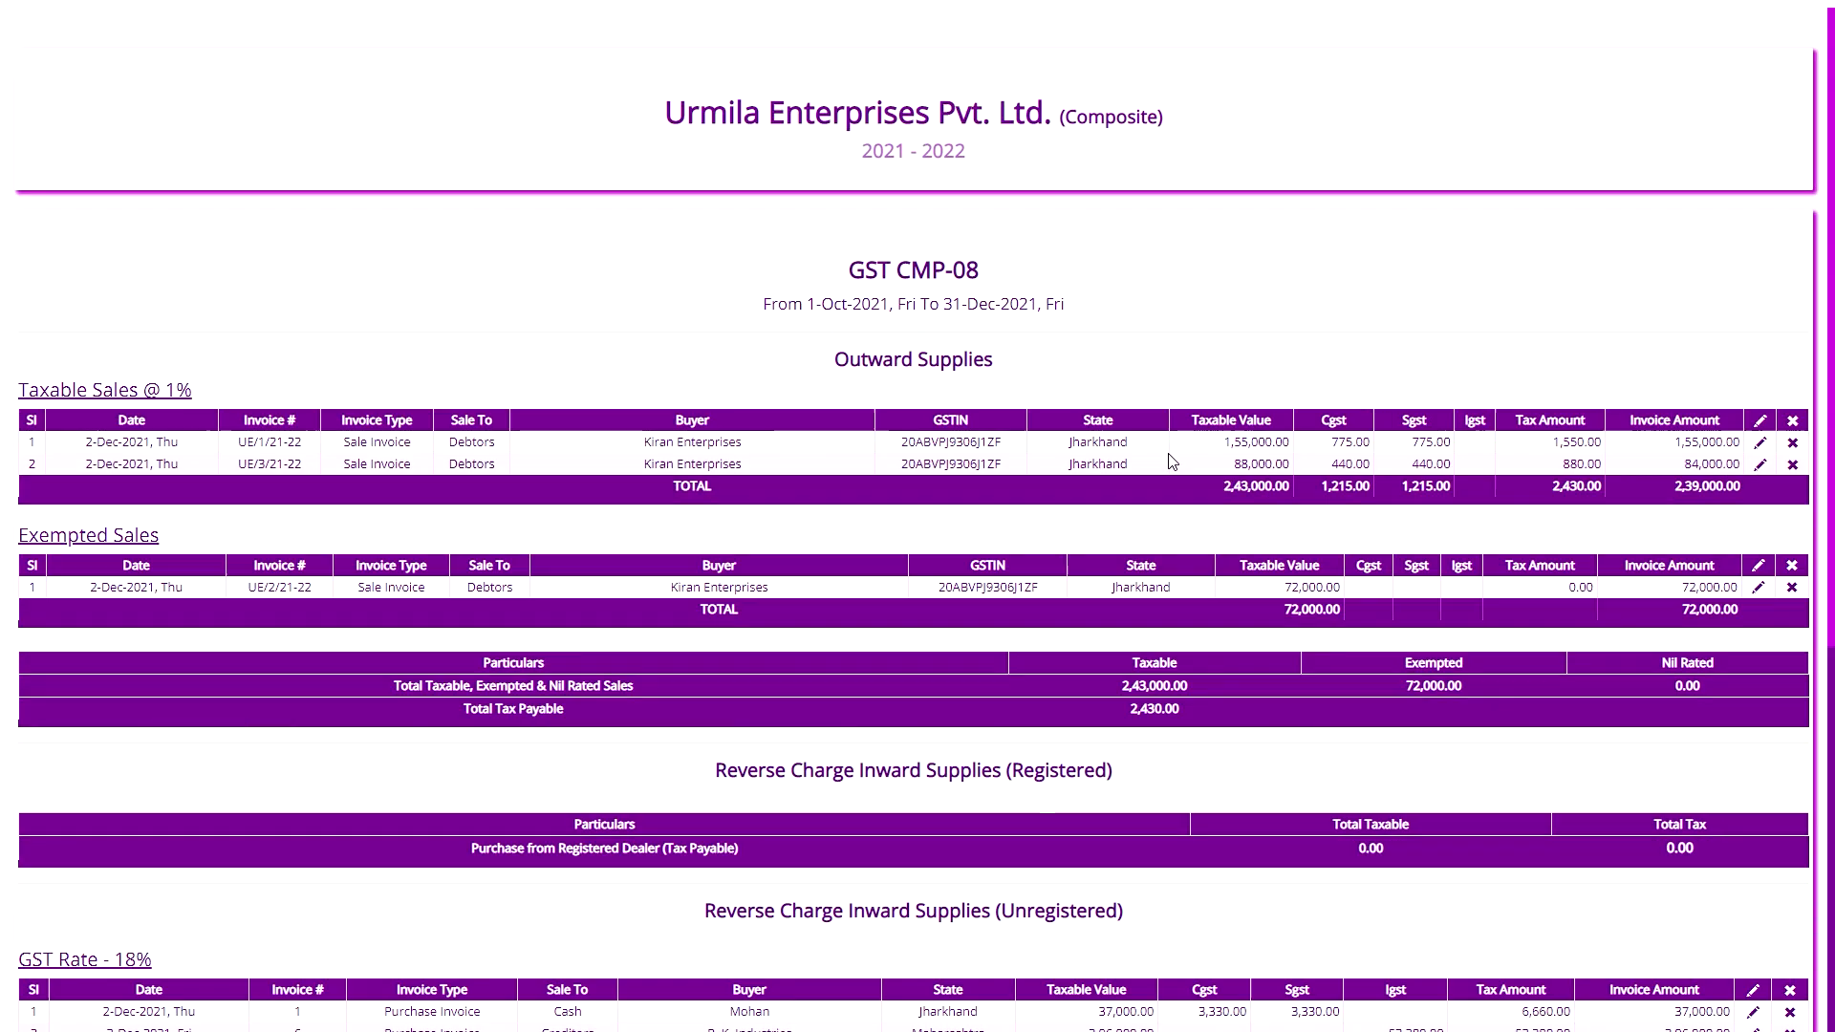
scroll(1171, 461, down, 5)
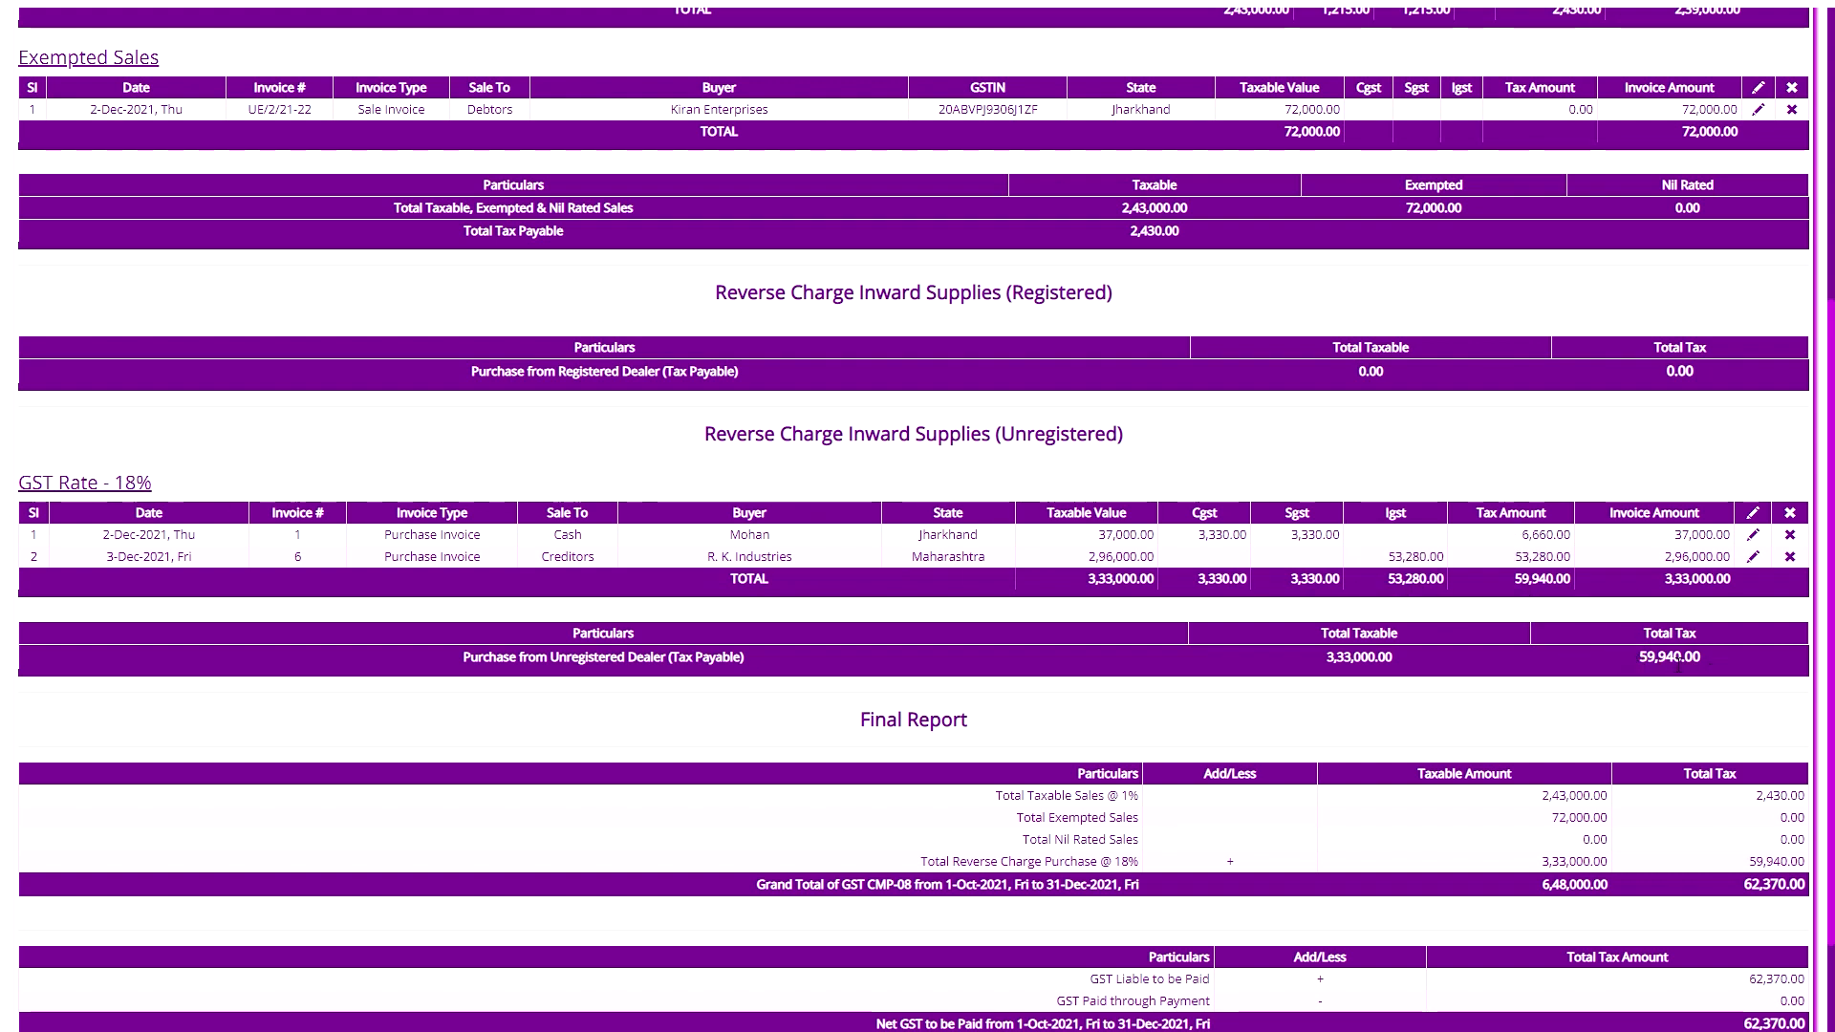
scroll(1679, 666, up, 4)
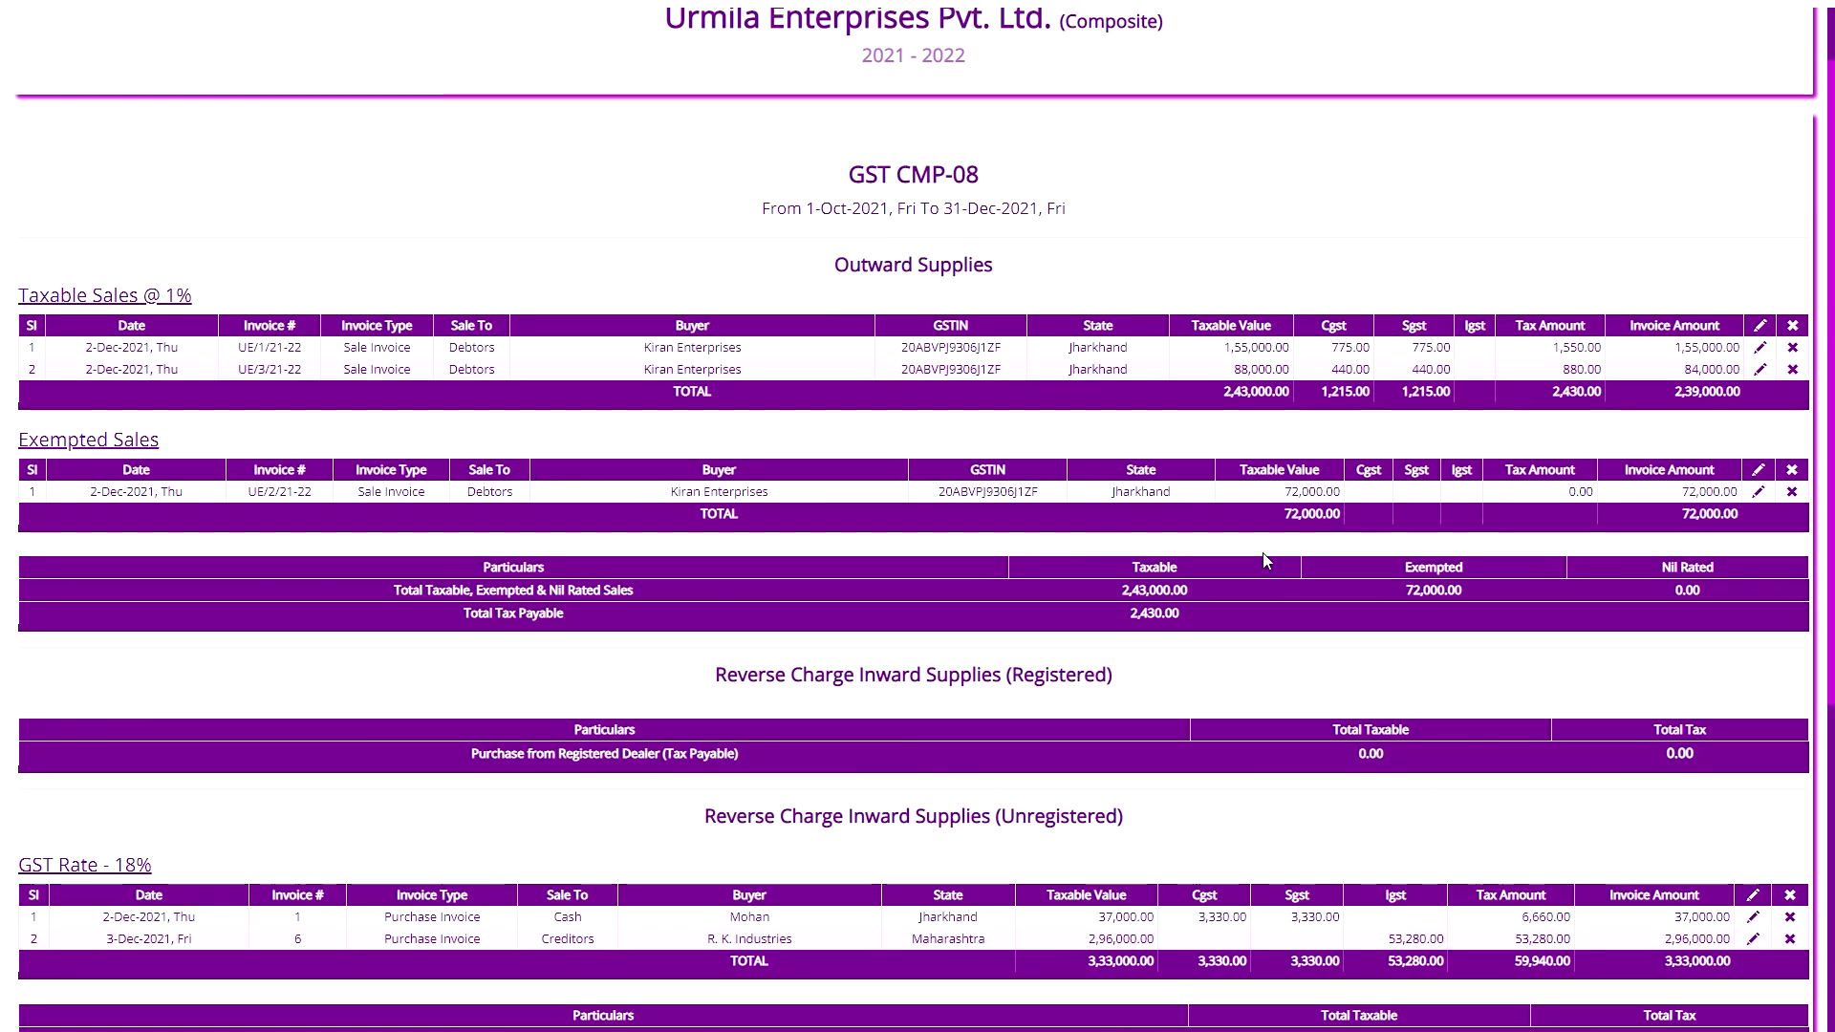
scroll(1263, 560, down, 4)
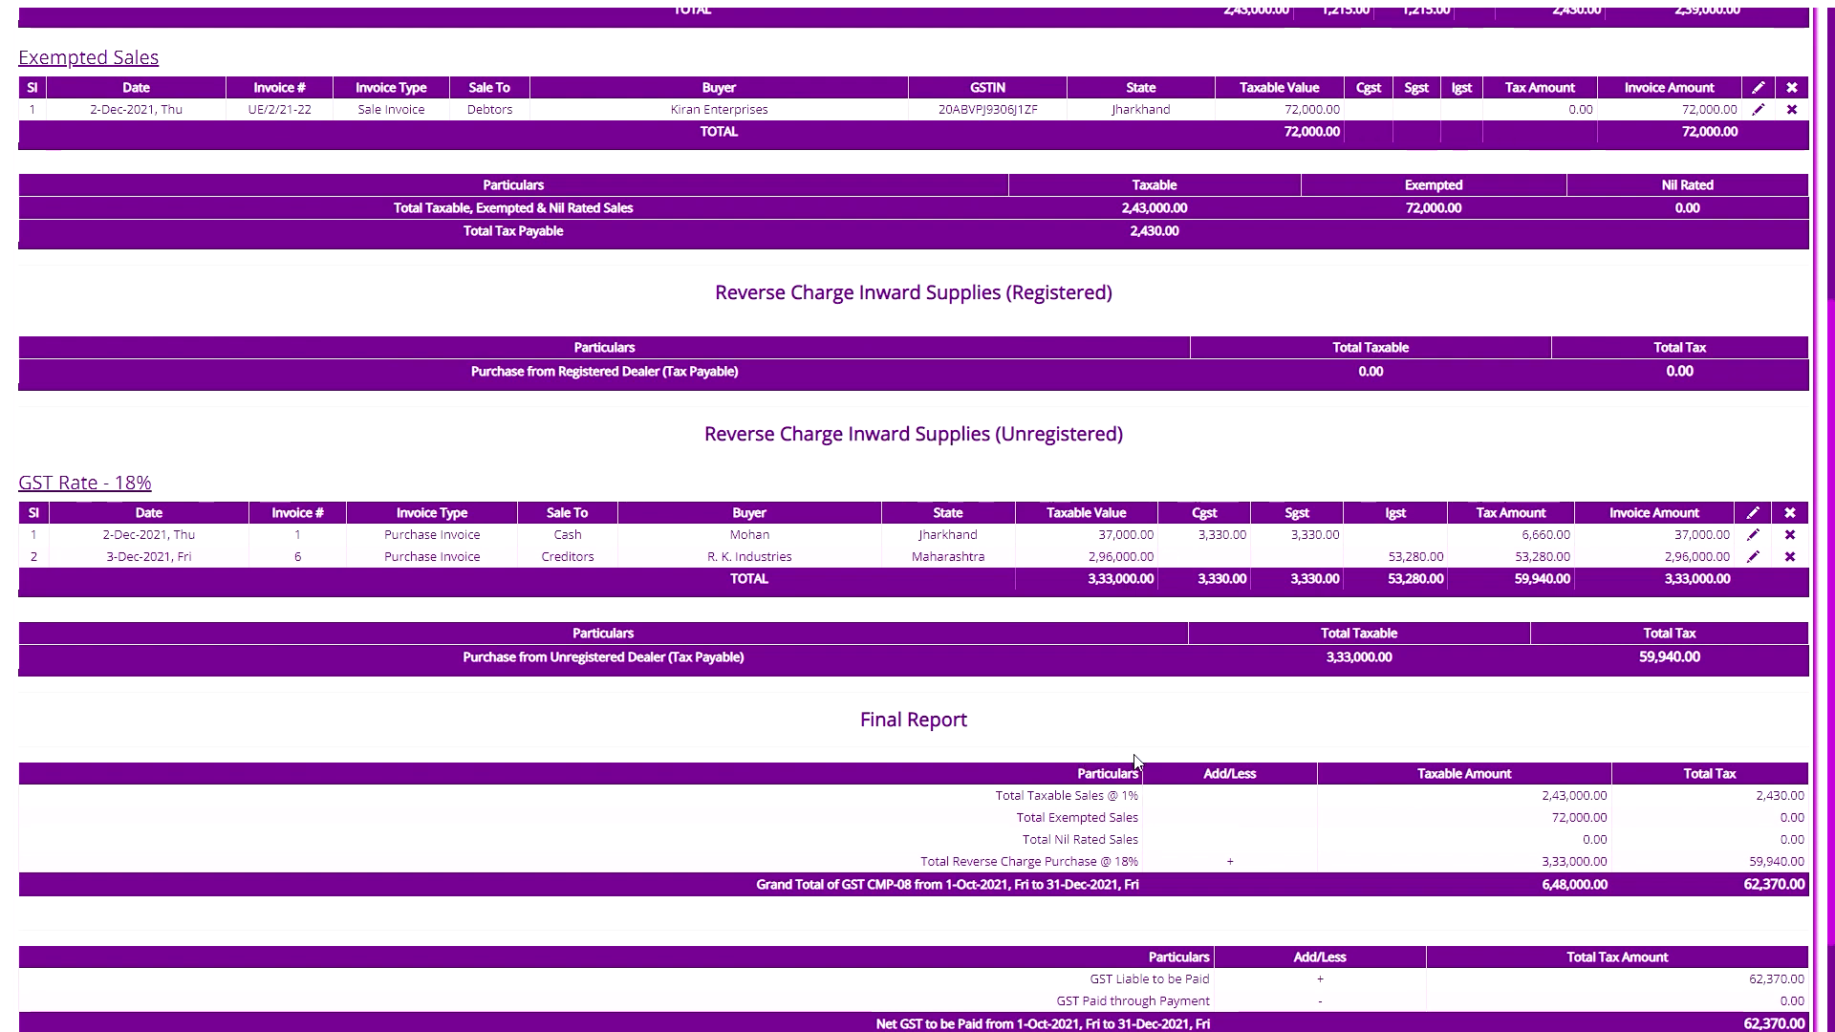
scroll(1149, 784, up, 2)
scroll(1152, 748, up, 2)
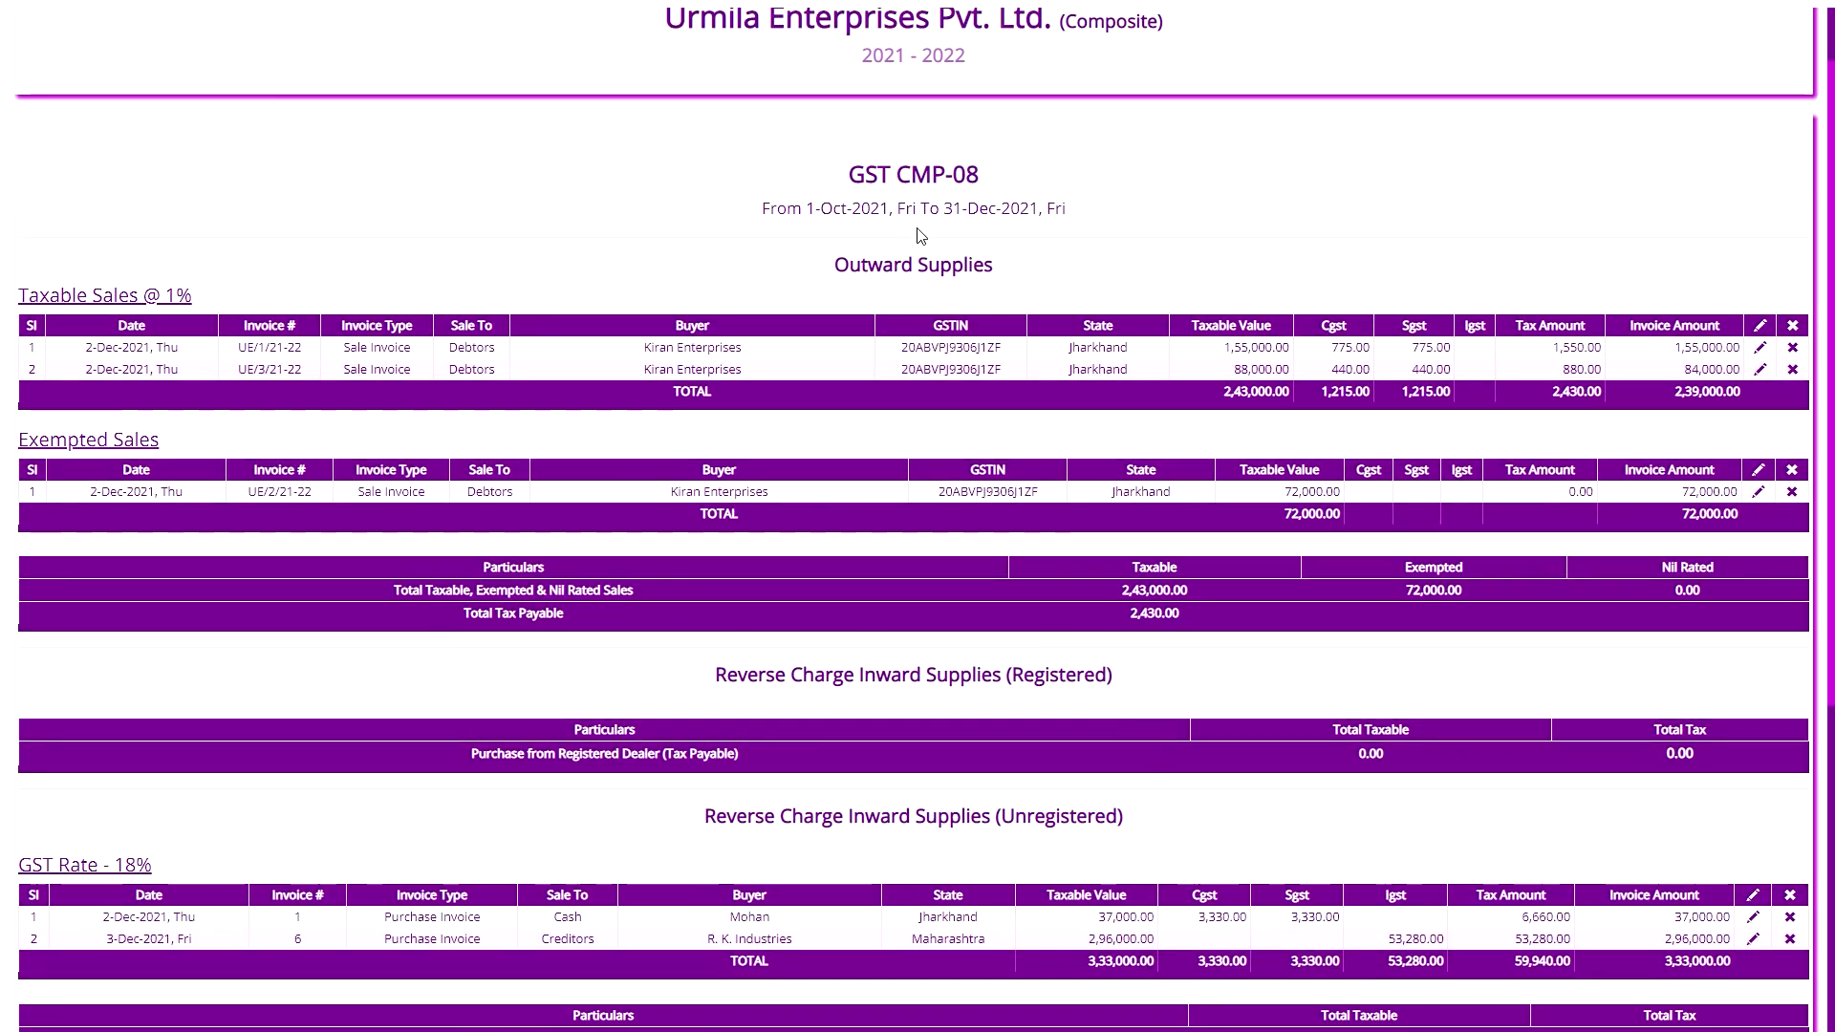
scroll(1229, 606, down, 5)
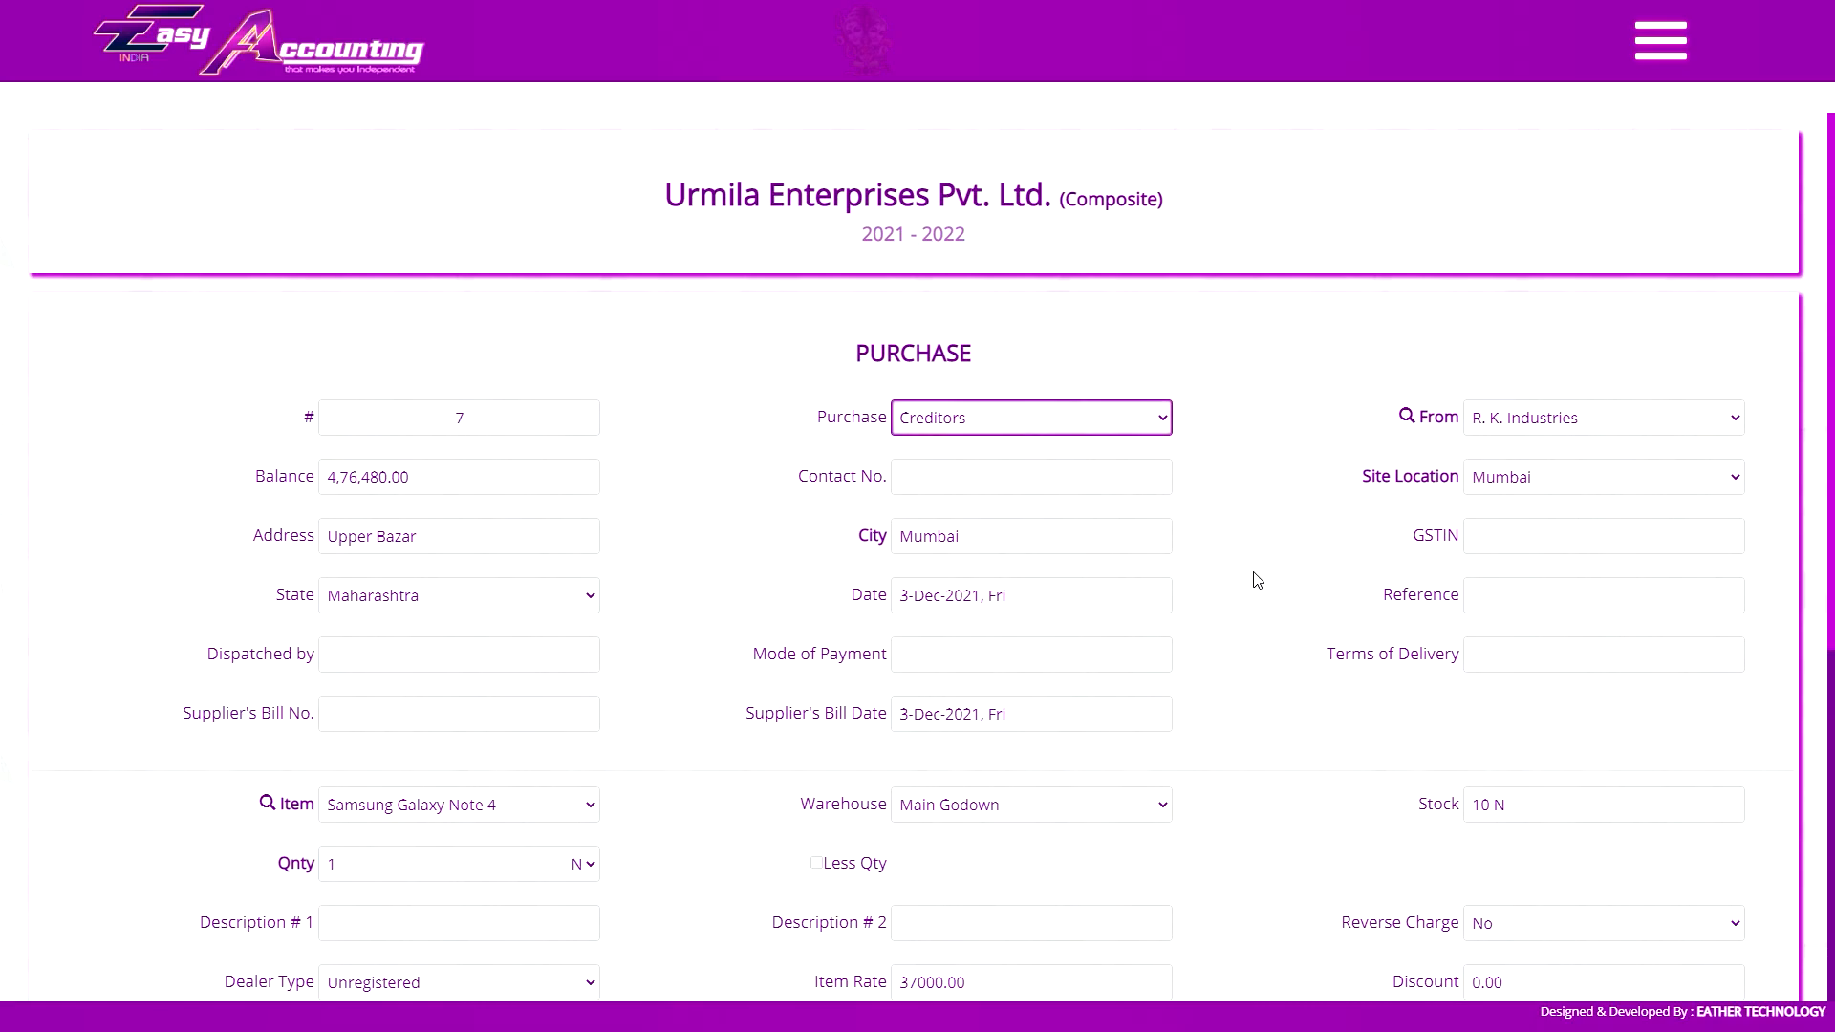
- Create an Indirect Expenses ledger named "legal expense @ 18%" with tax rate 18% (IGST) and HSN 2039
scroll(1052, 592, down, 2)
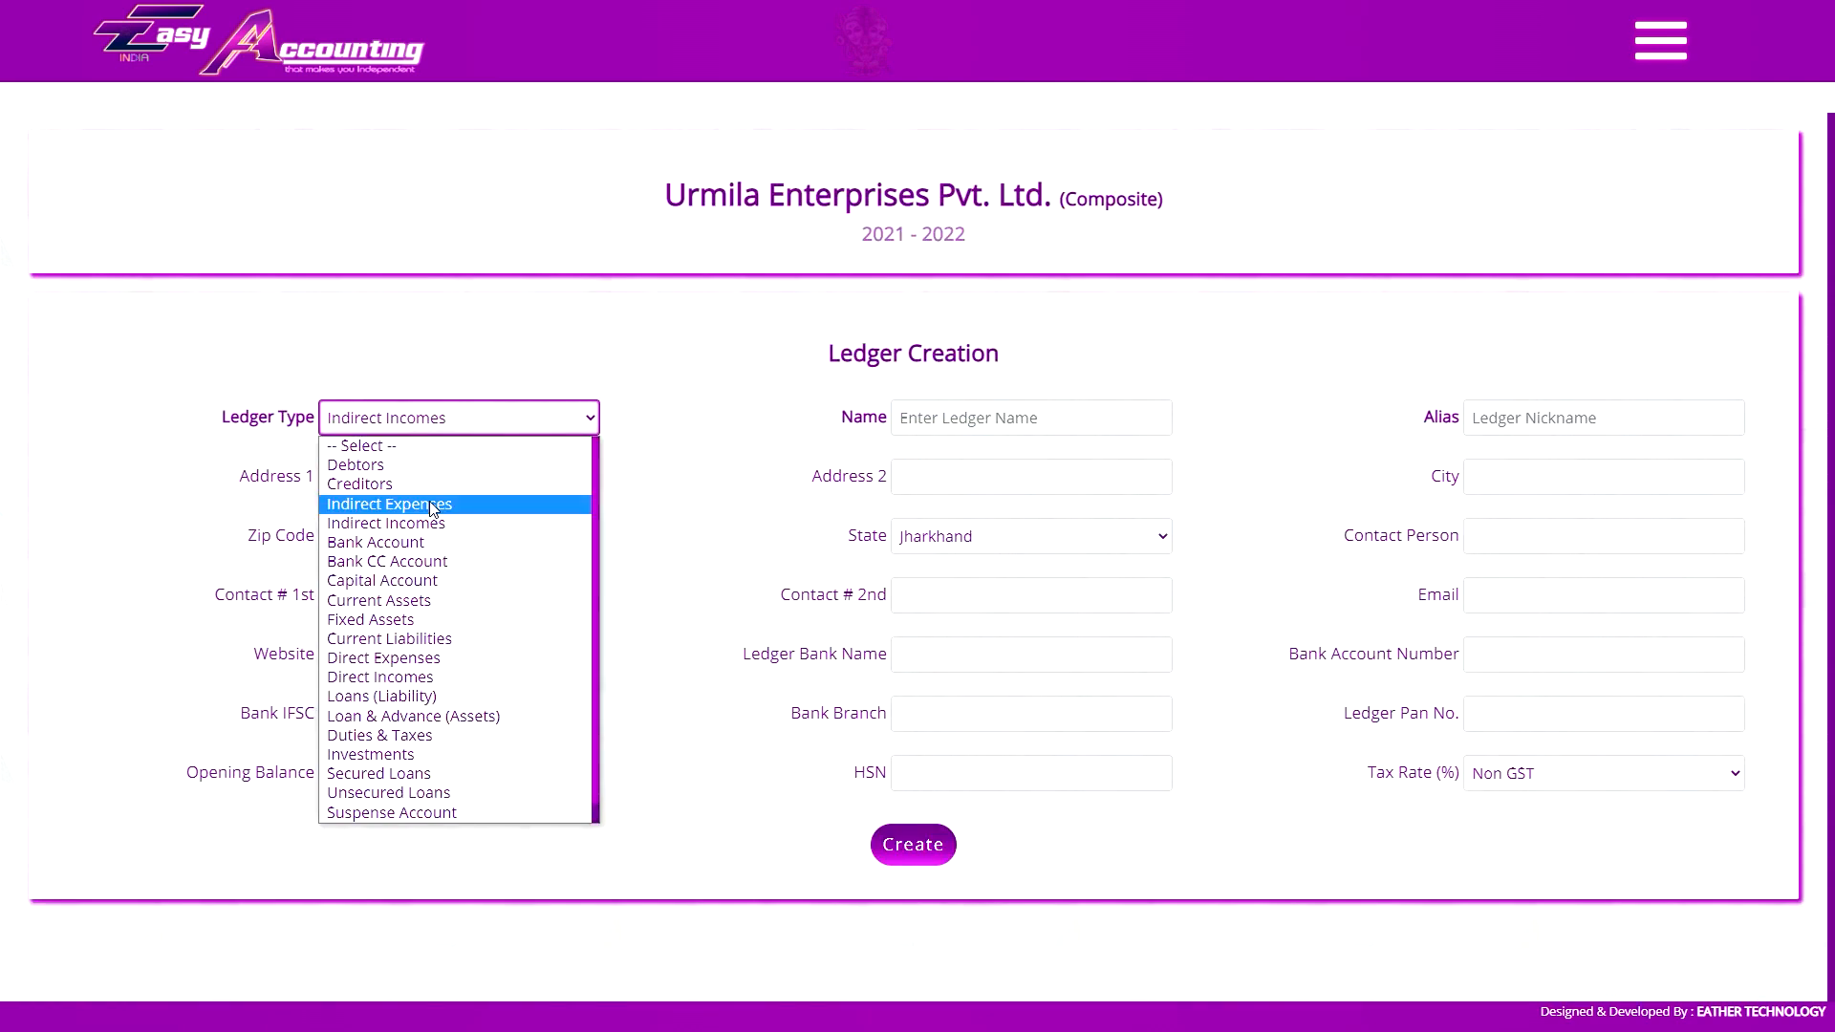
click(435, 503)
click(982, 413)
text(legal )
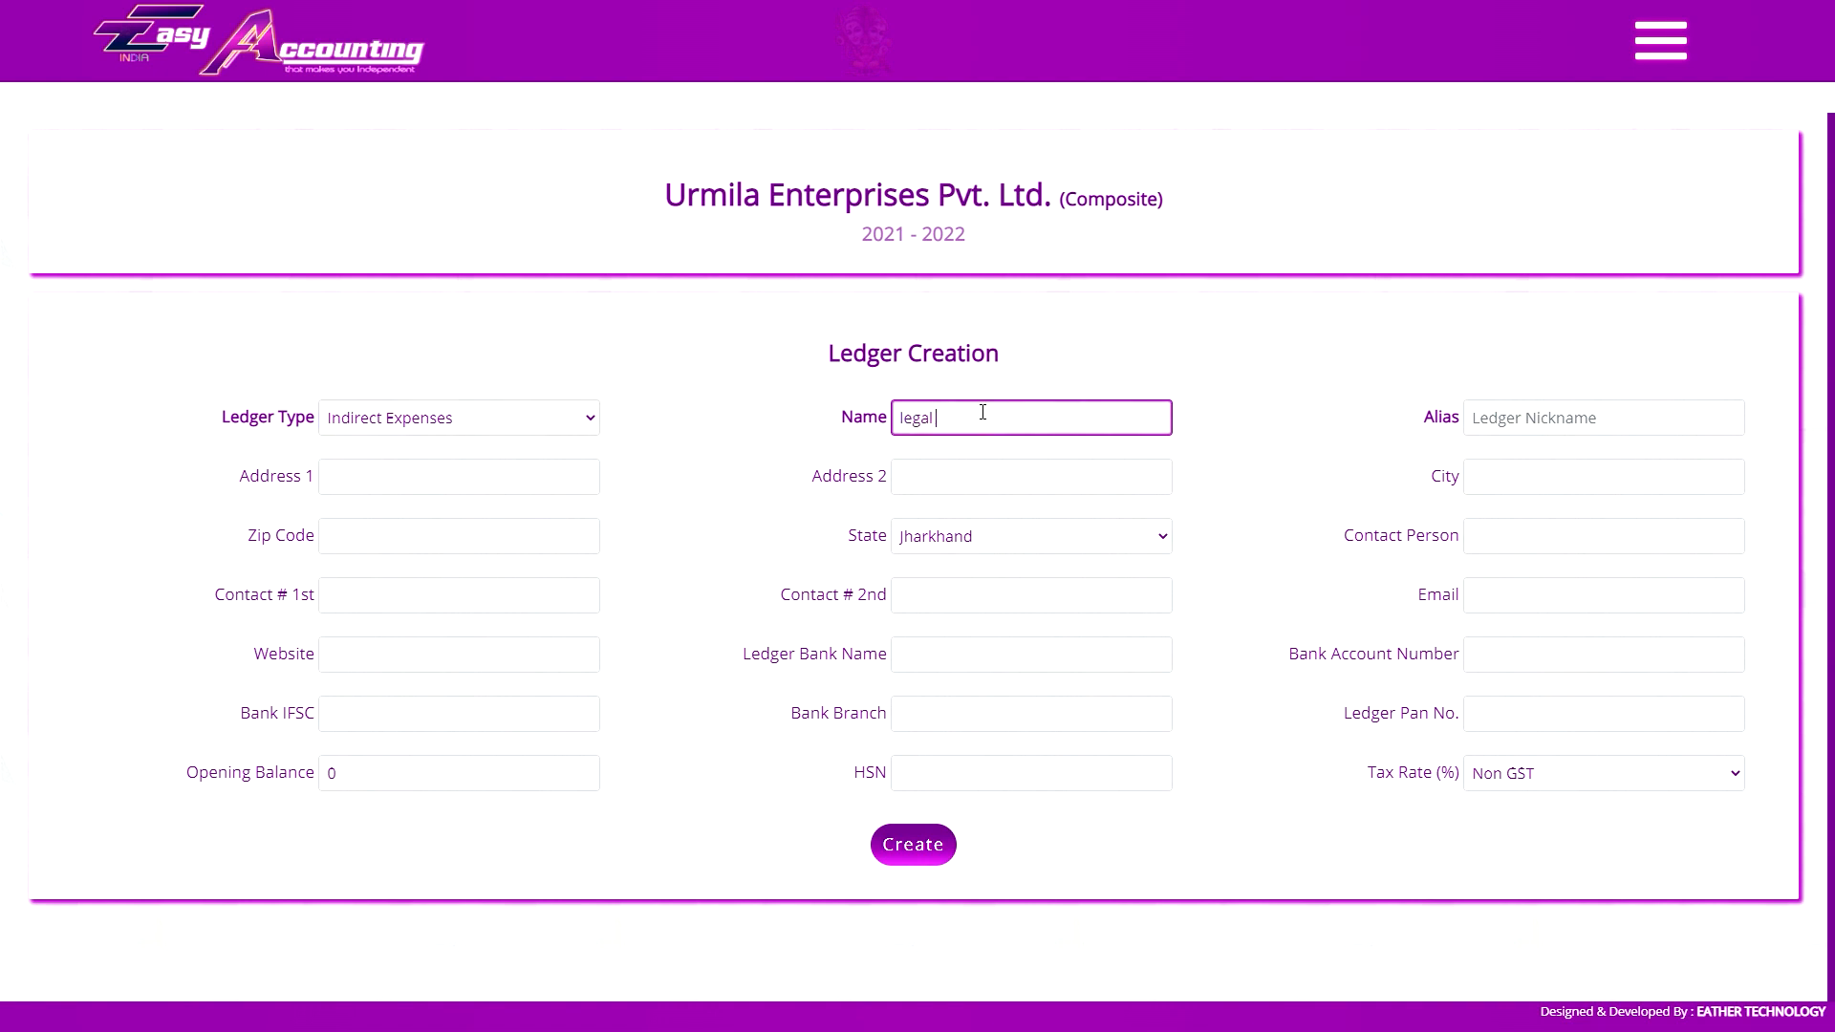
text(expense @ 18%)
click(1511, 790)
click(1537, 719)
click(1023, 761)
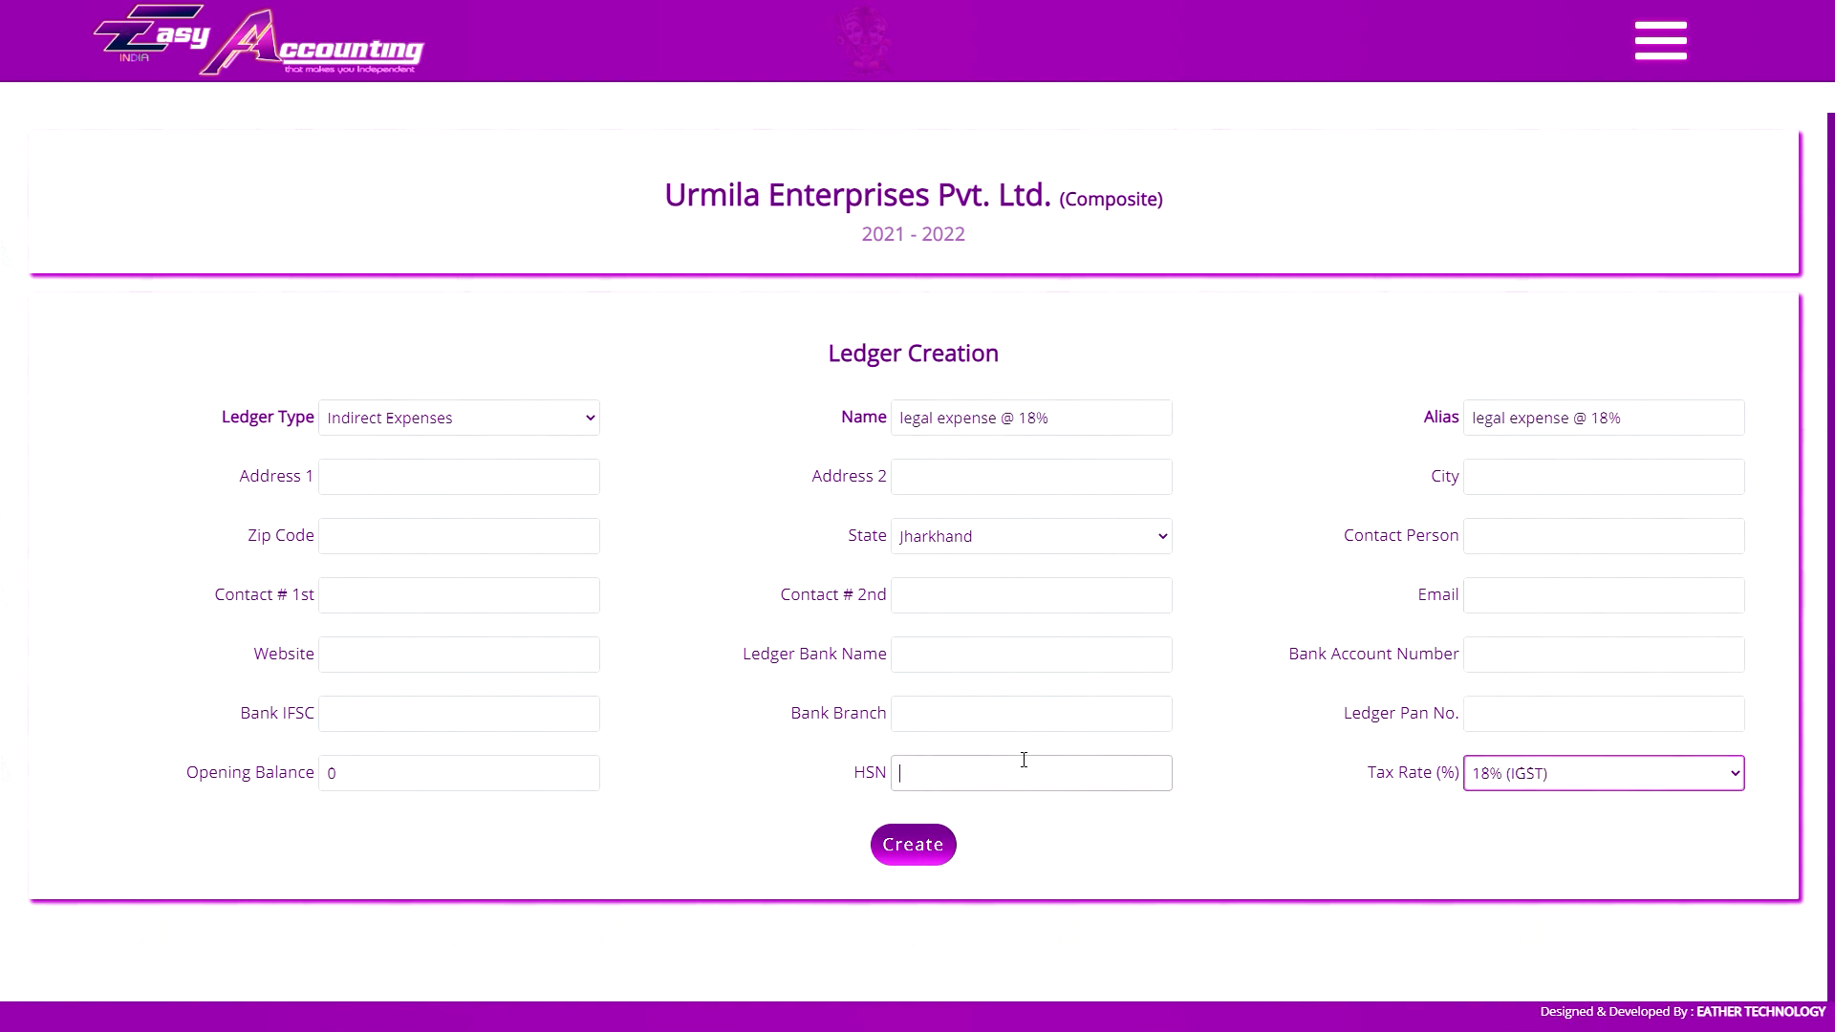
text(2039)
key(Return)
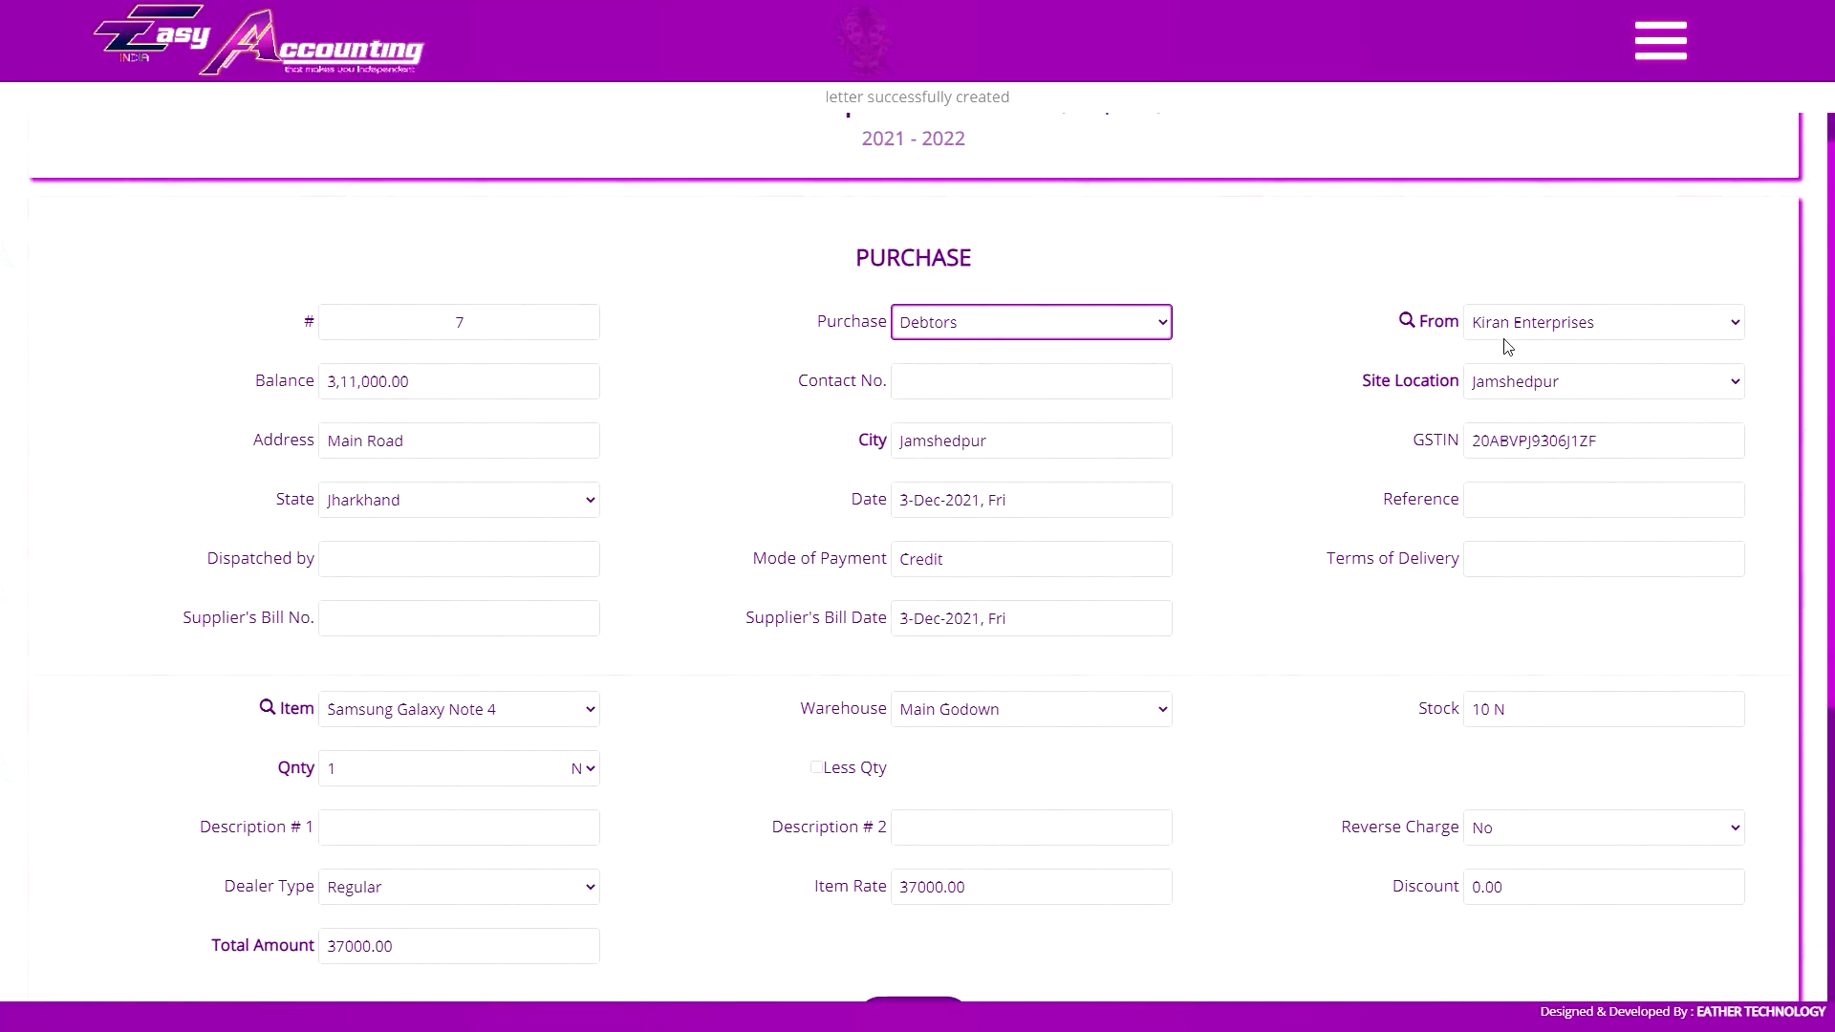
- Add the Legal Expense @ 18% ledger with amount 48000 to the Debtors purchase from Kiran Enterprises
click(726, 726)
click(739, 869)
click(1243, 726)
text(48000)
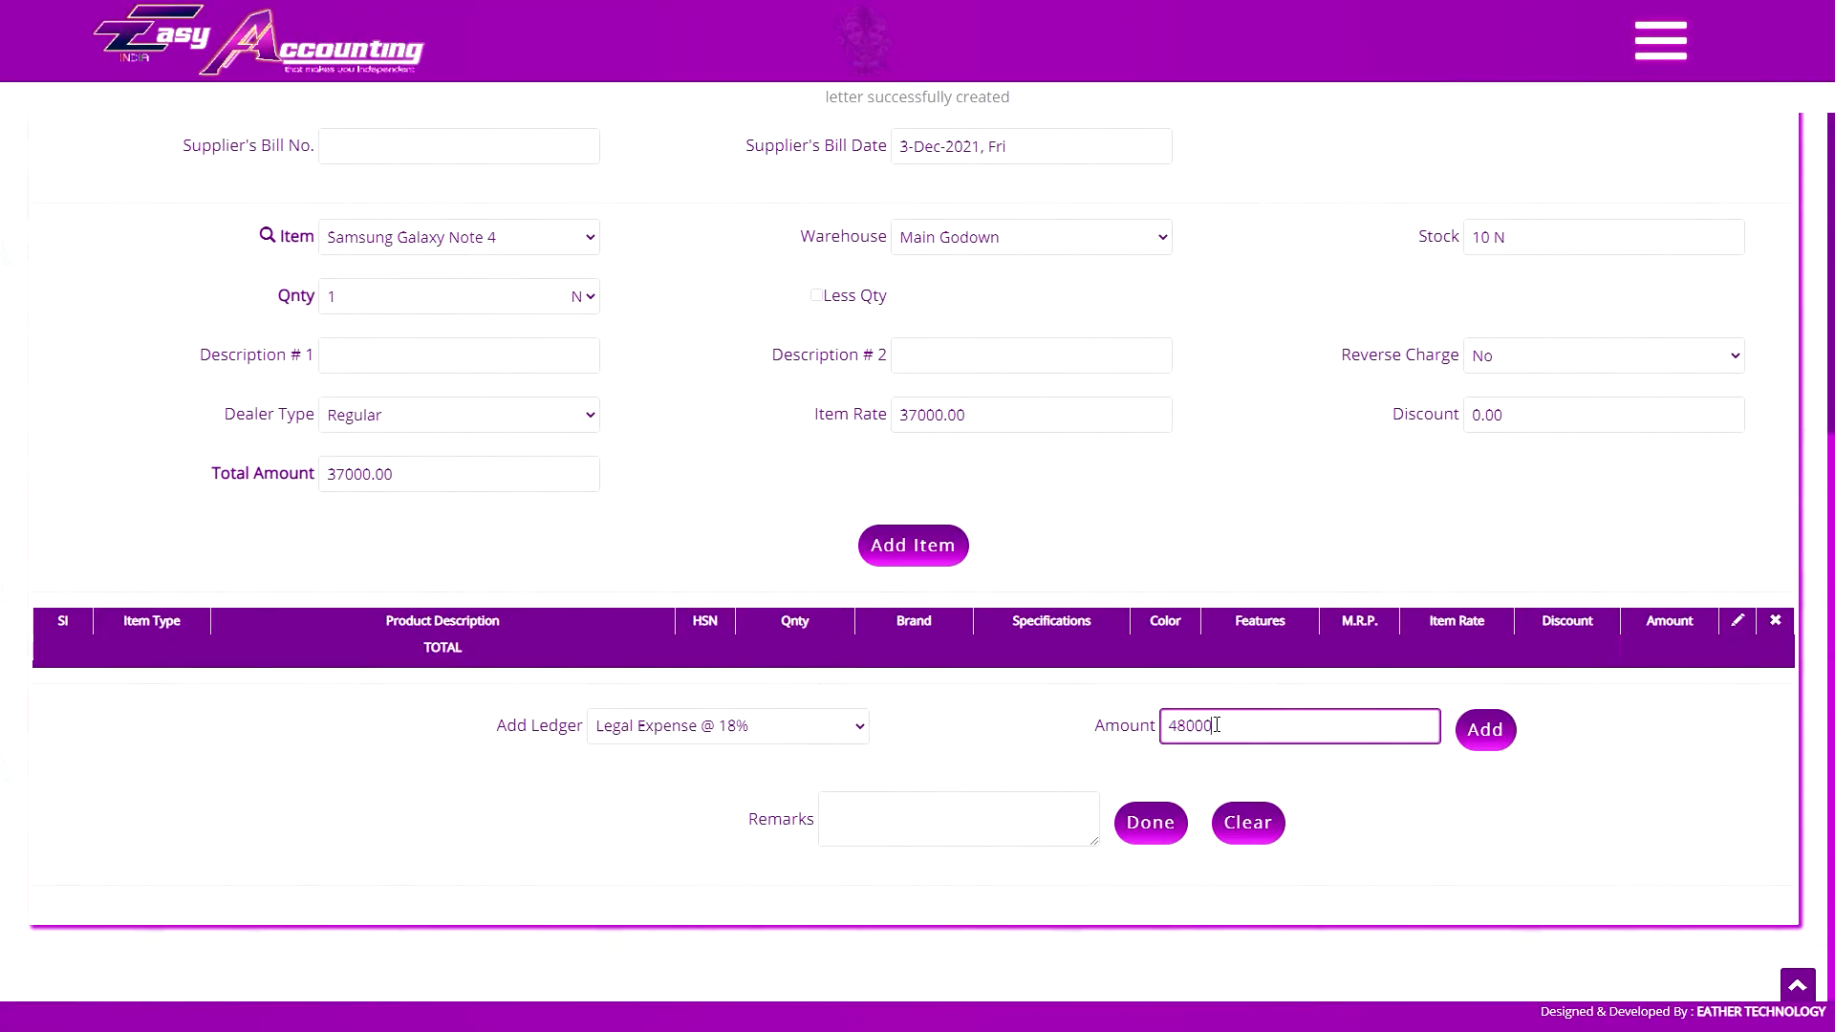
click(1485, 729)
- Set Reverse Charge to Yes, enter supplier's bill number 37 and save the legal expense purchase
click(1528, 361)
click(1481, 400)
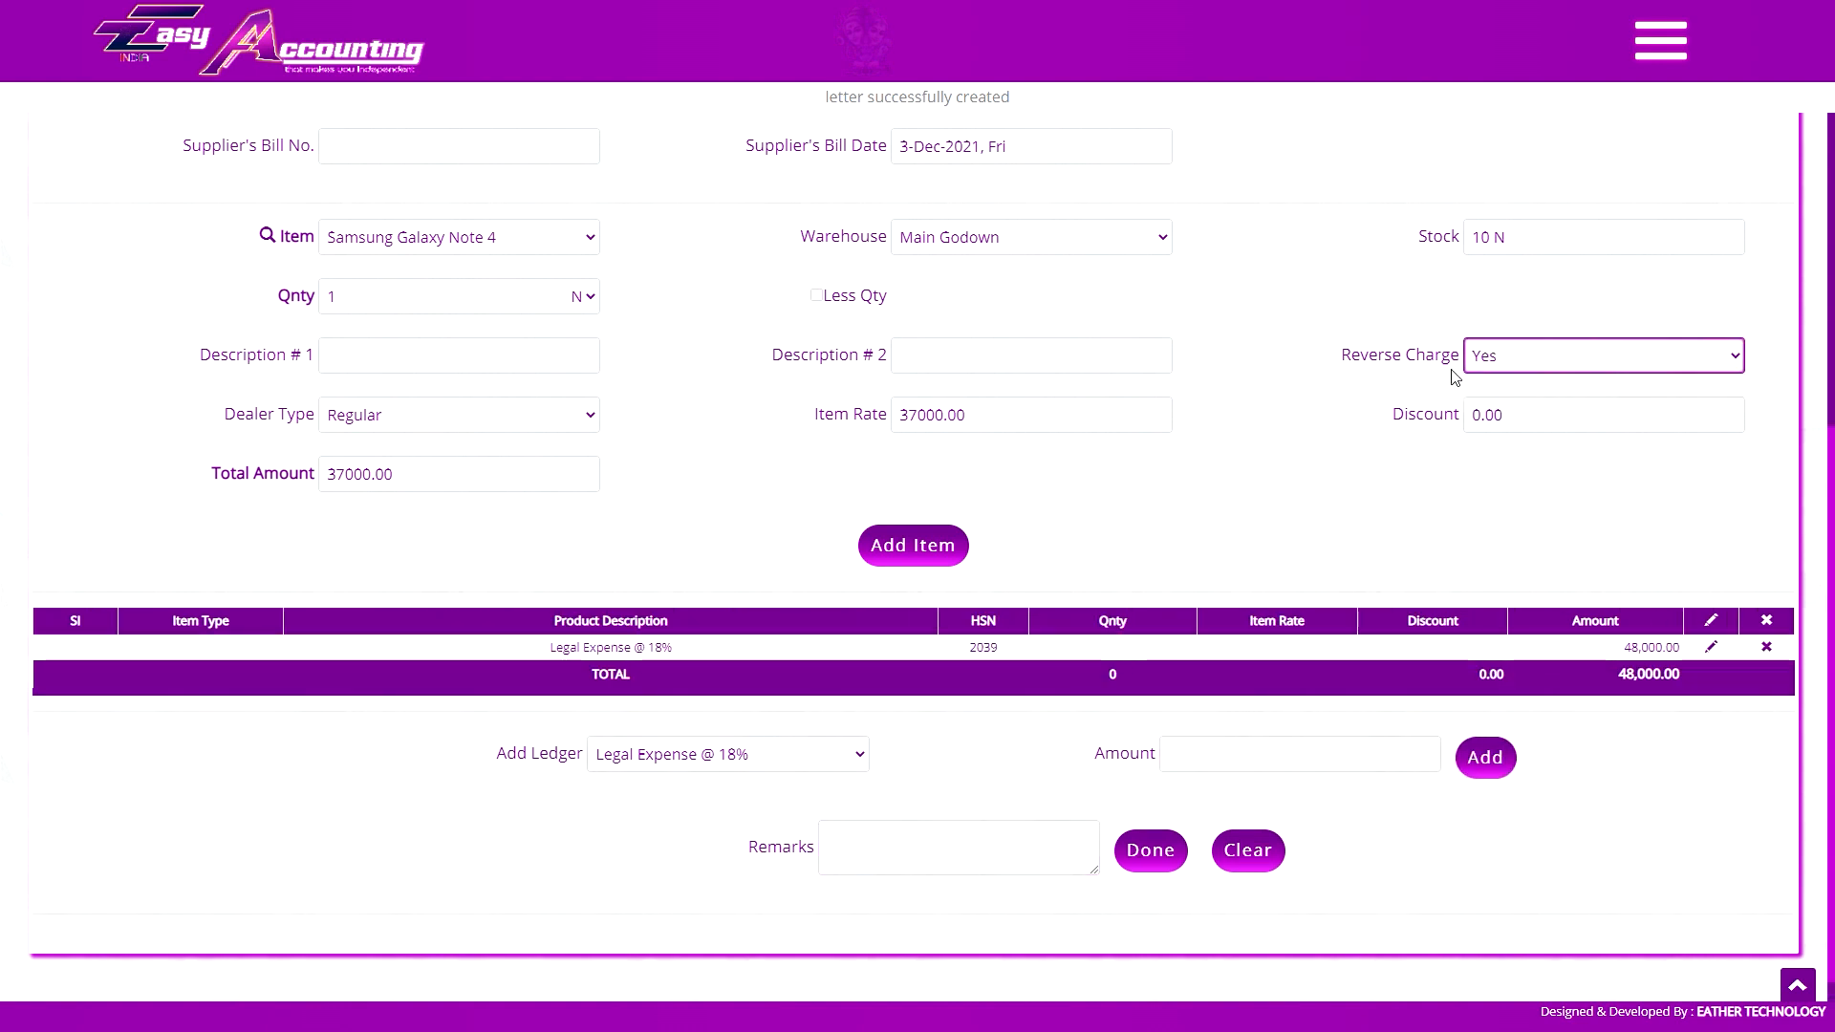
click(1153, 858)
text(85)
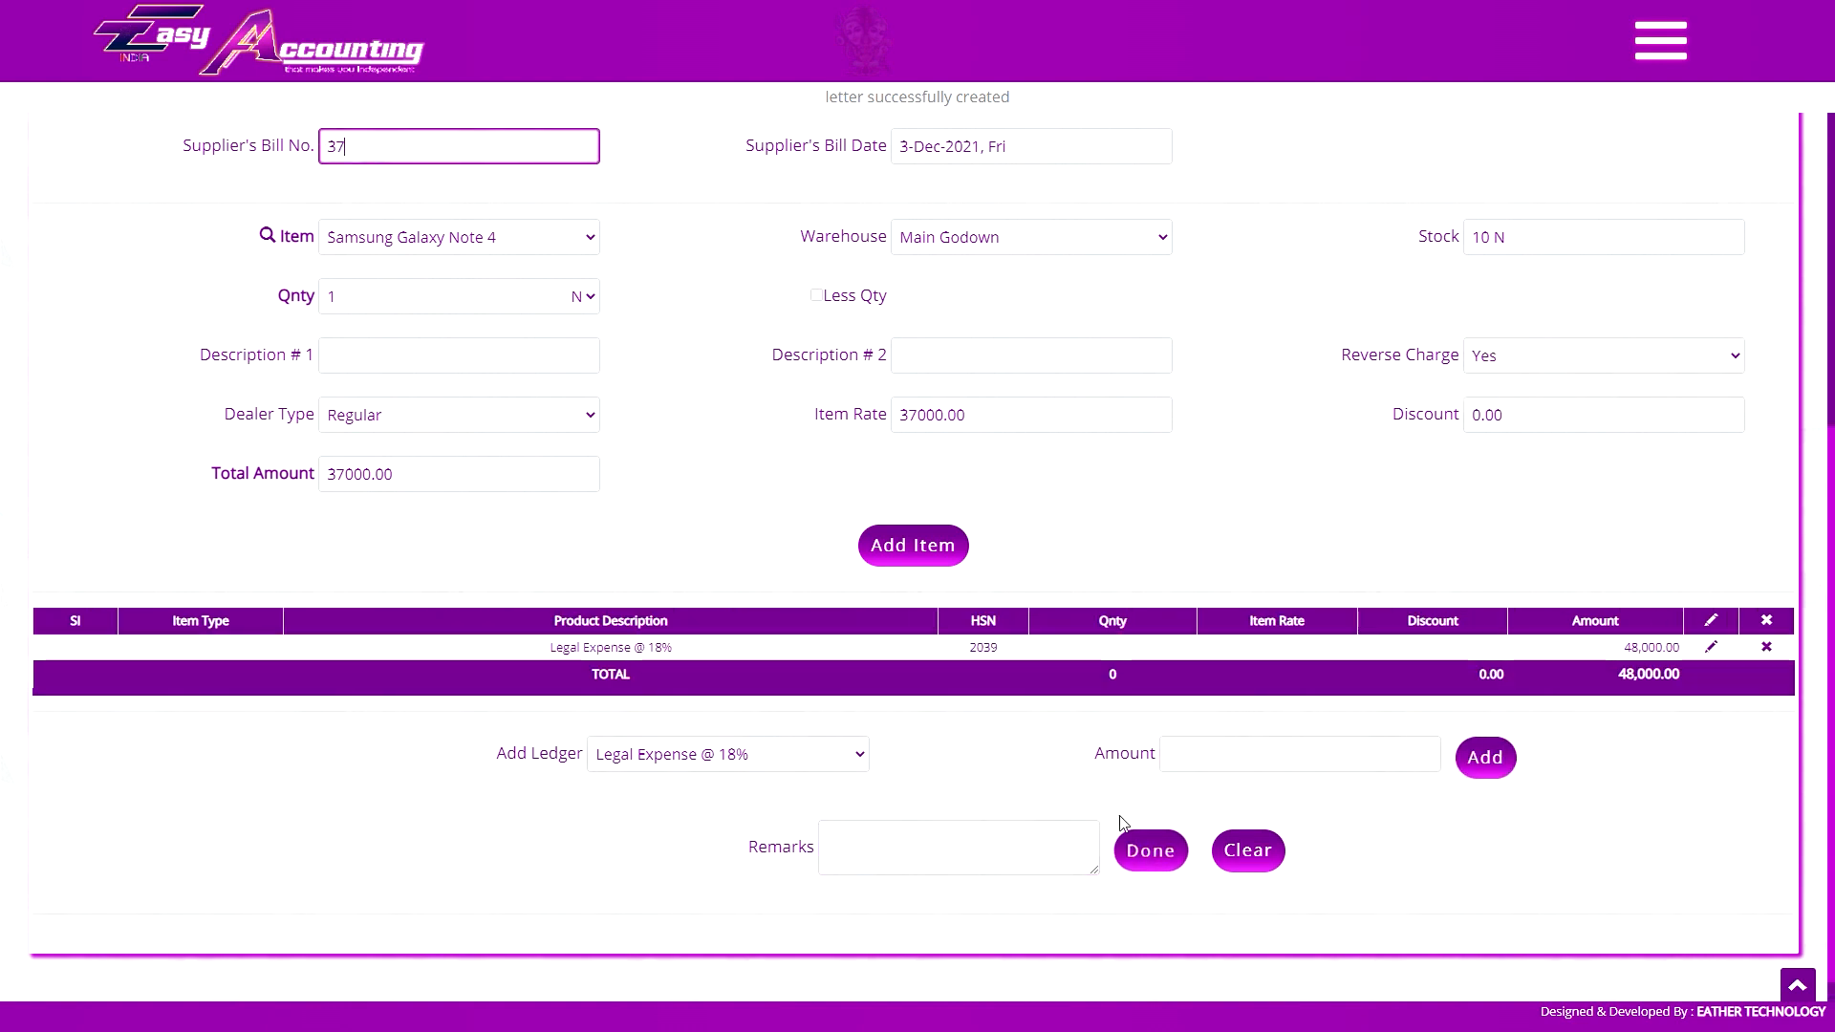
click(1153, 850)
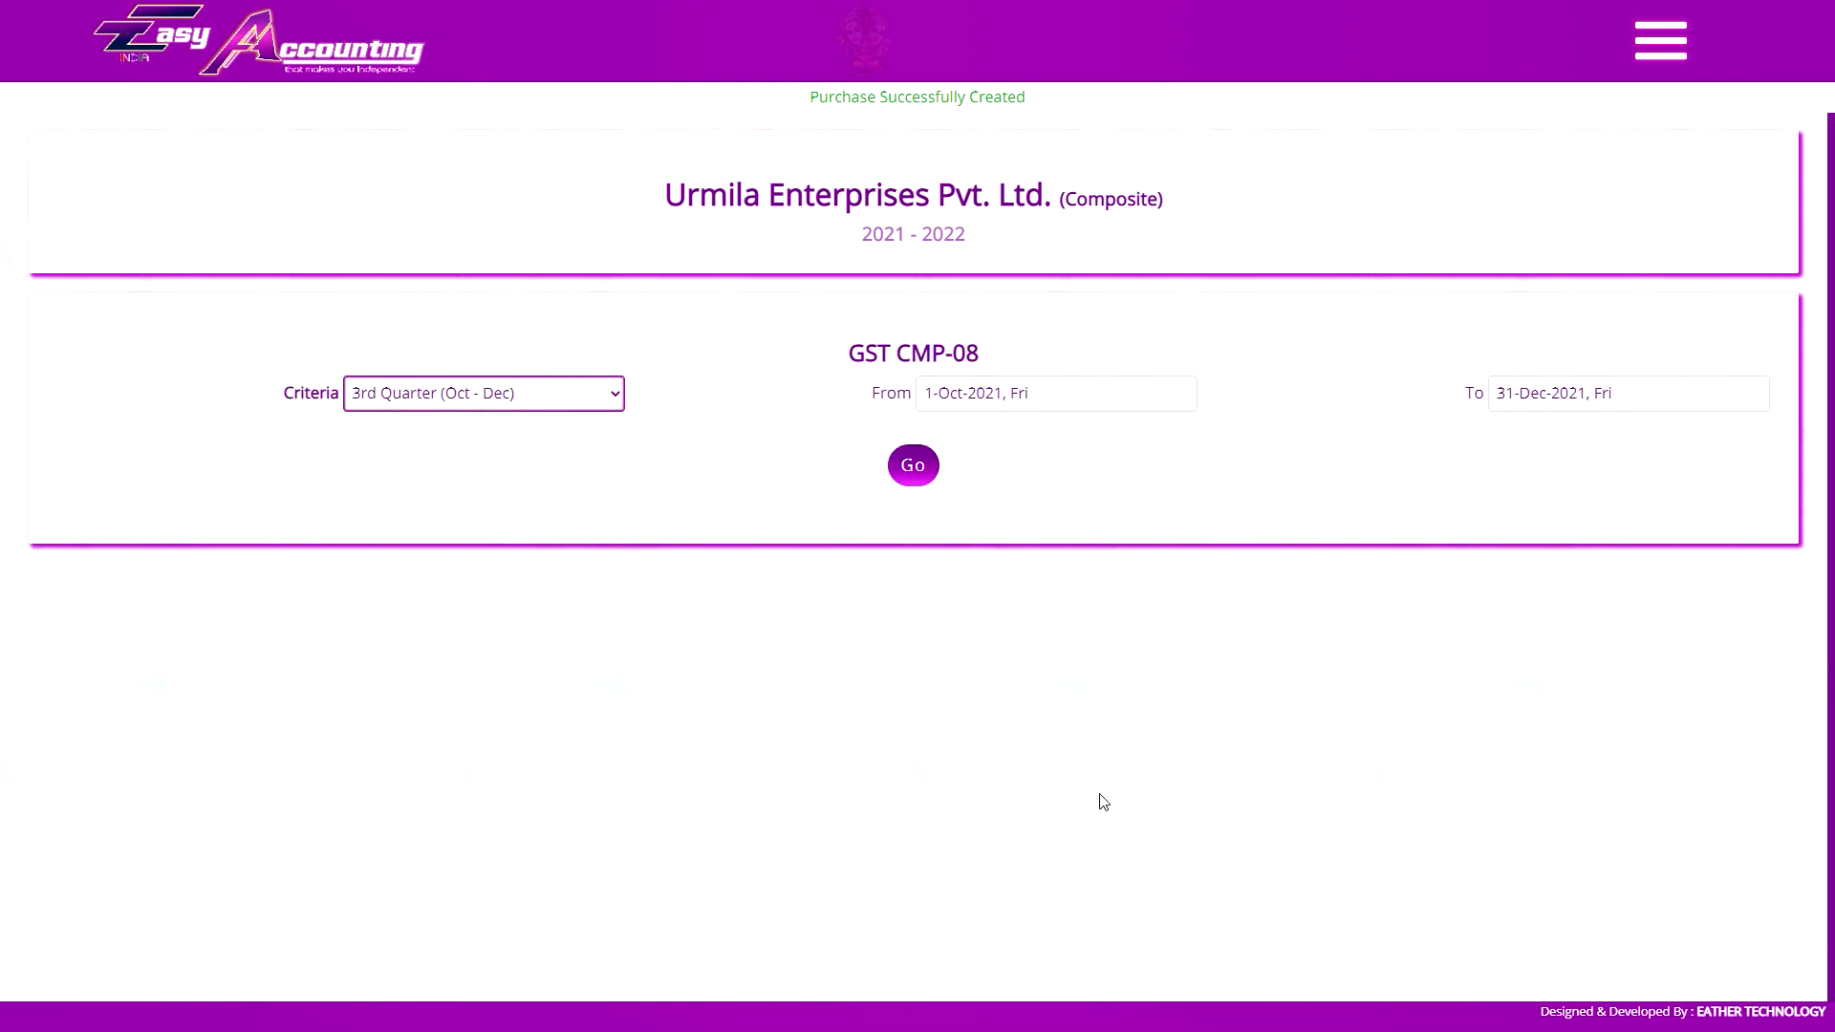
- Generate the GST CMP-08 report for the 3rd Quarter (Oct - Dec) and examine the registered reverse charge supplies and final totals
click(912, 464)
scroll(932, 522, down, 10)
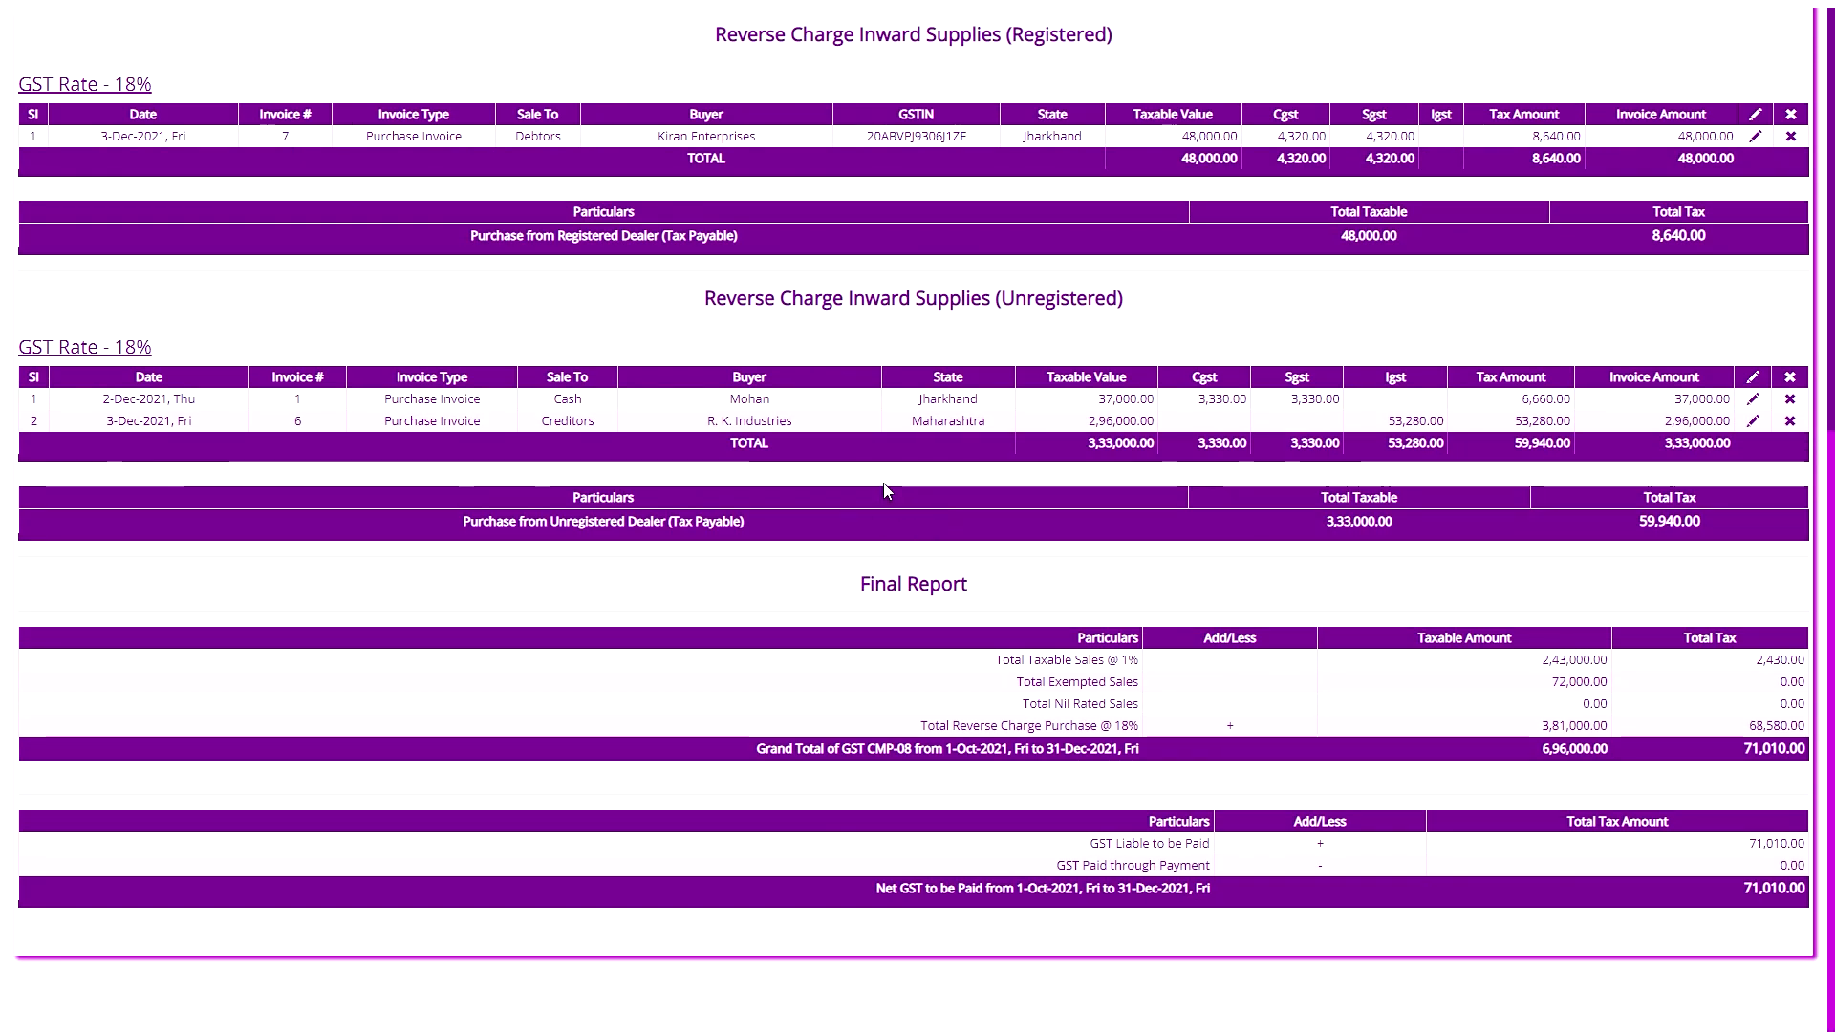
scroll(926, 529, up, 2)
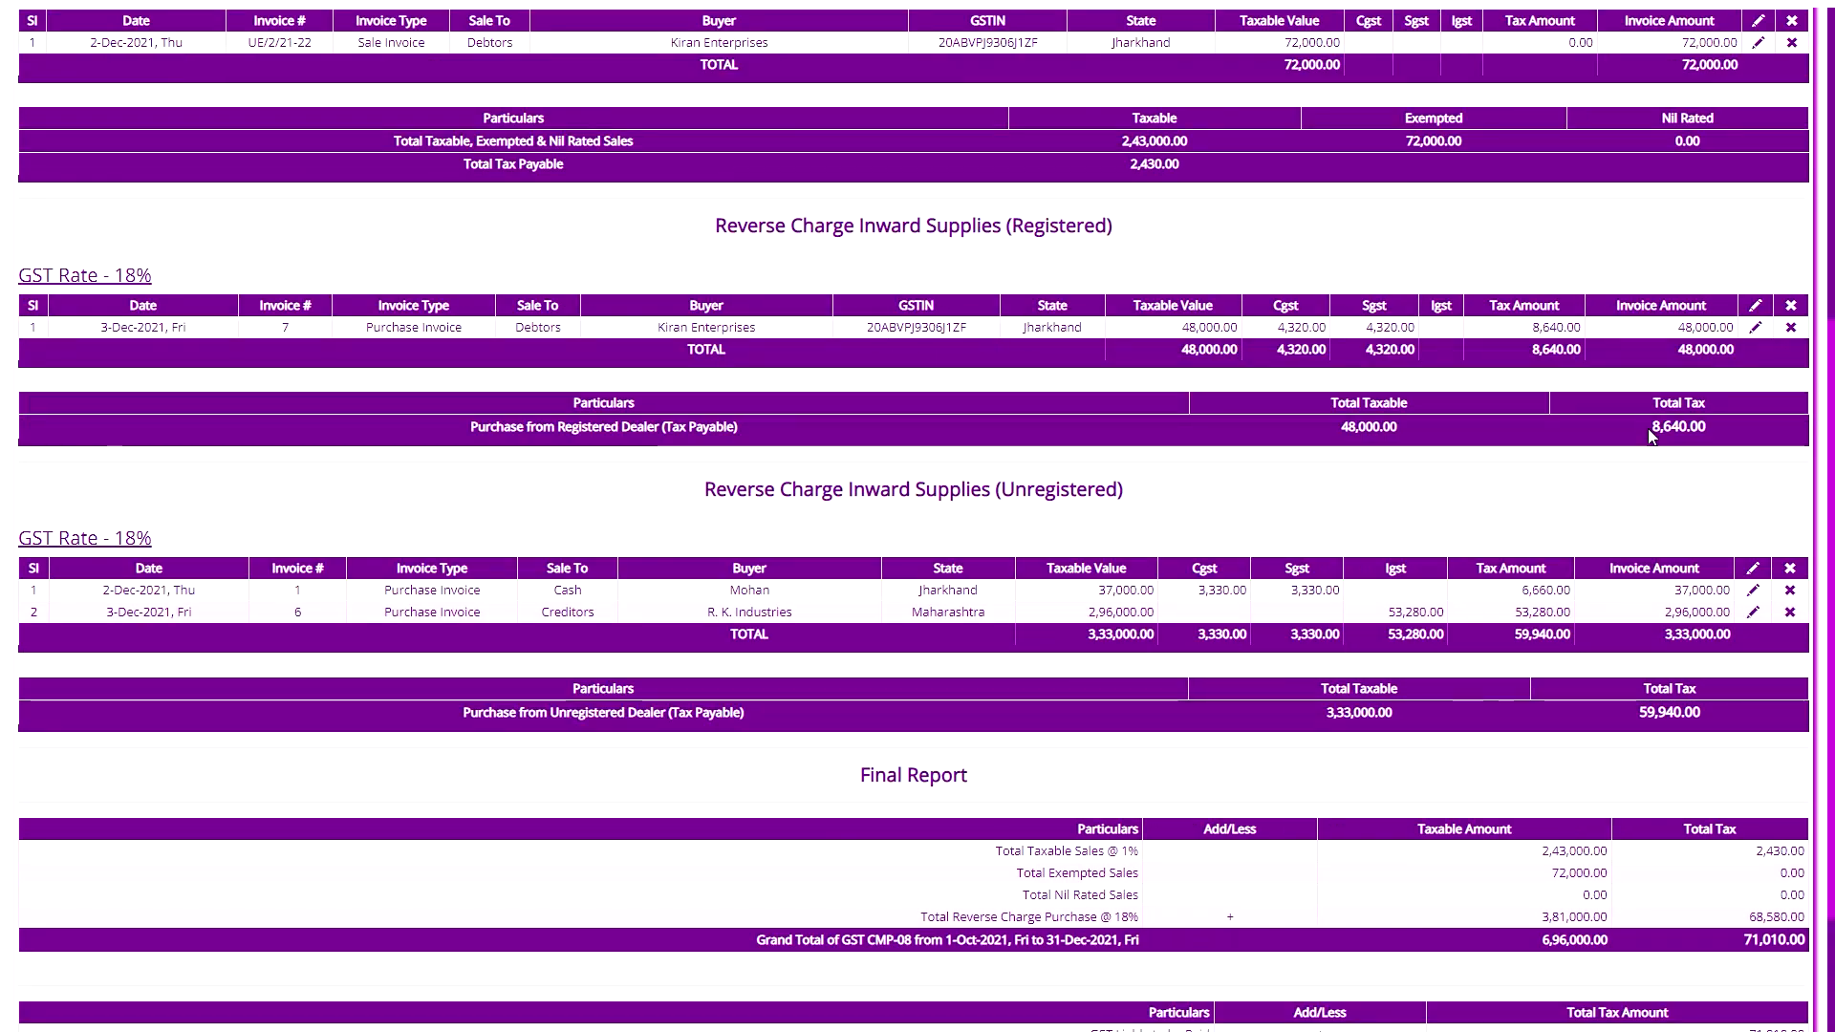
scroll(1679, 422, down, 2)
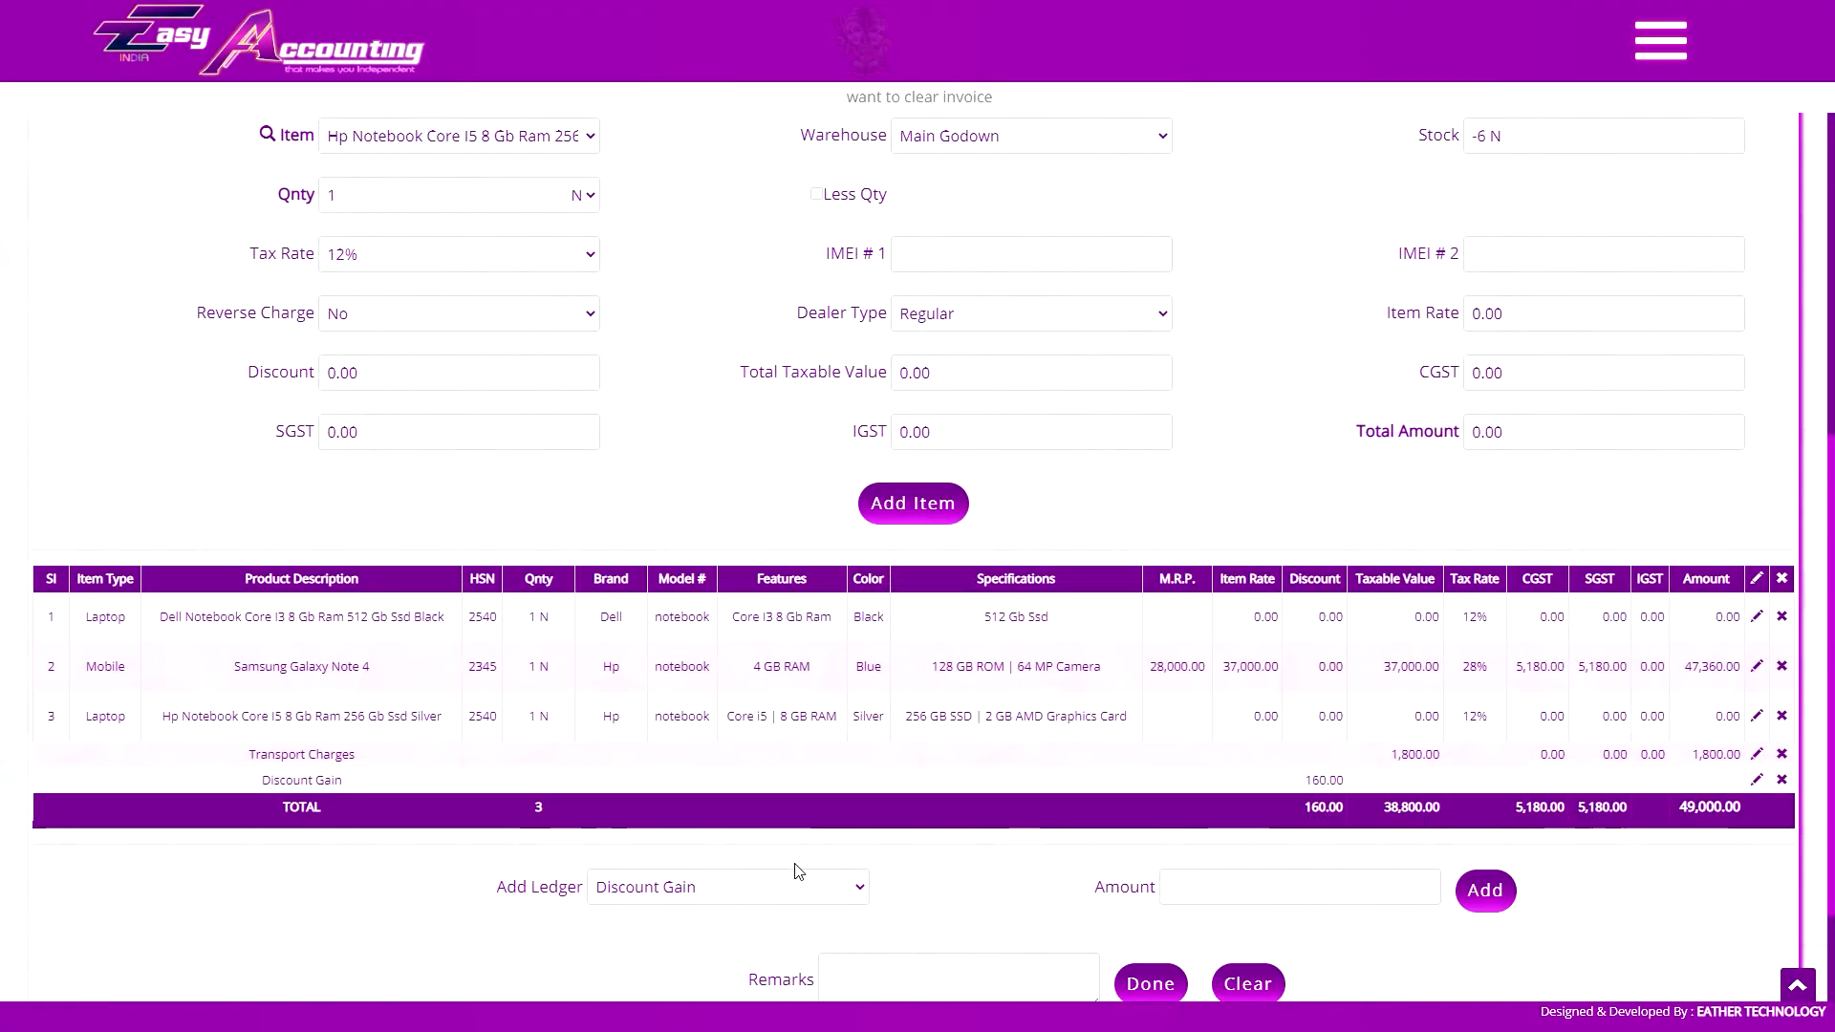
- Choose Freight & Forwarding Inwards as the ledger to add to the regular company's purchase
click(796, 877)
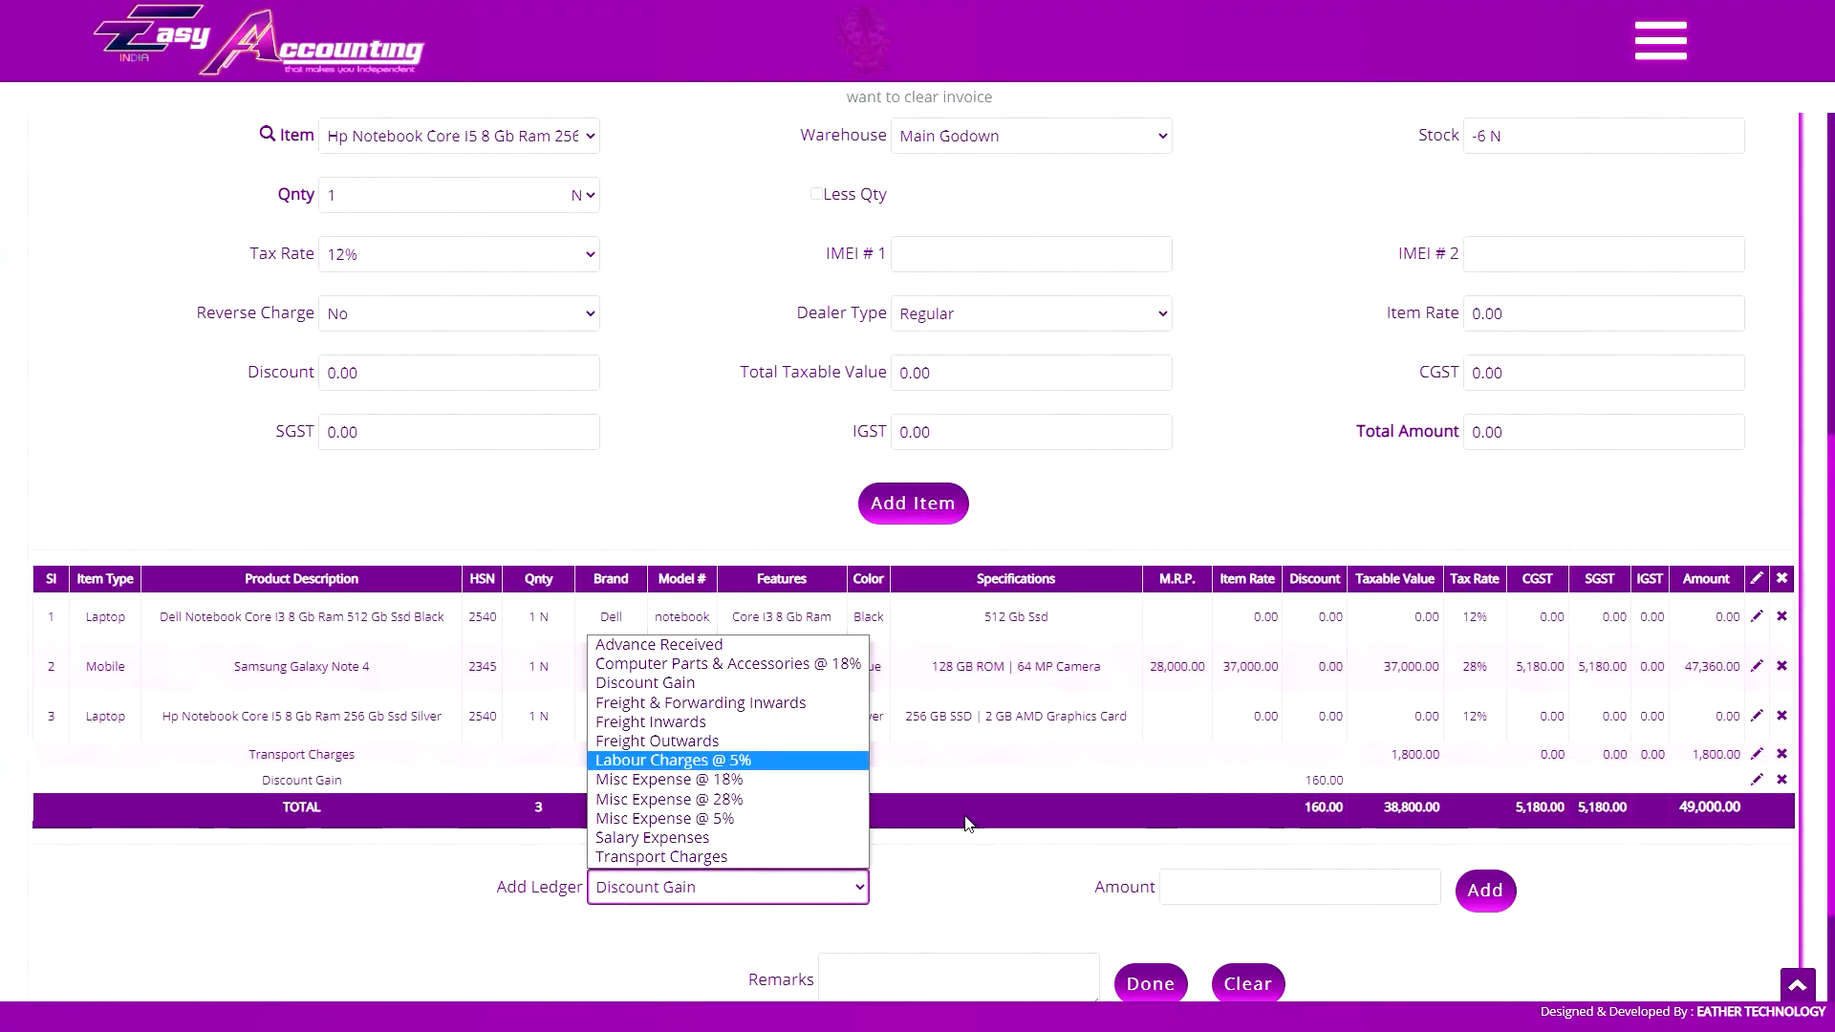
click(752, 688)
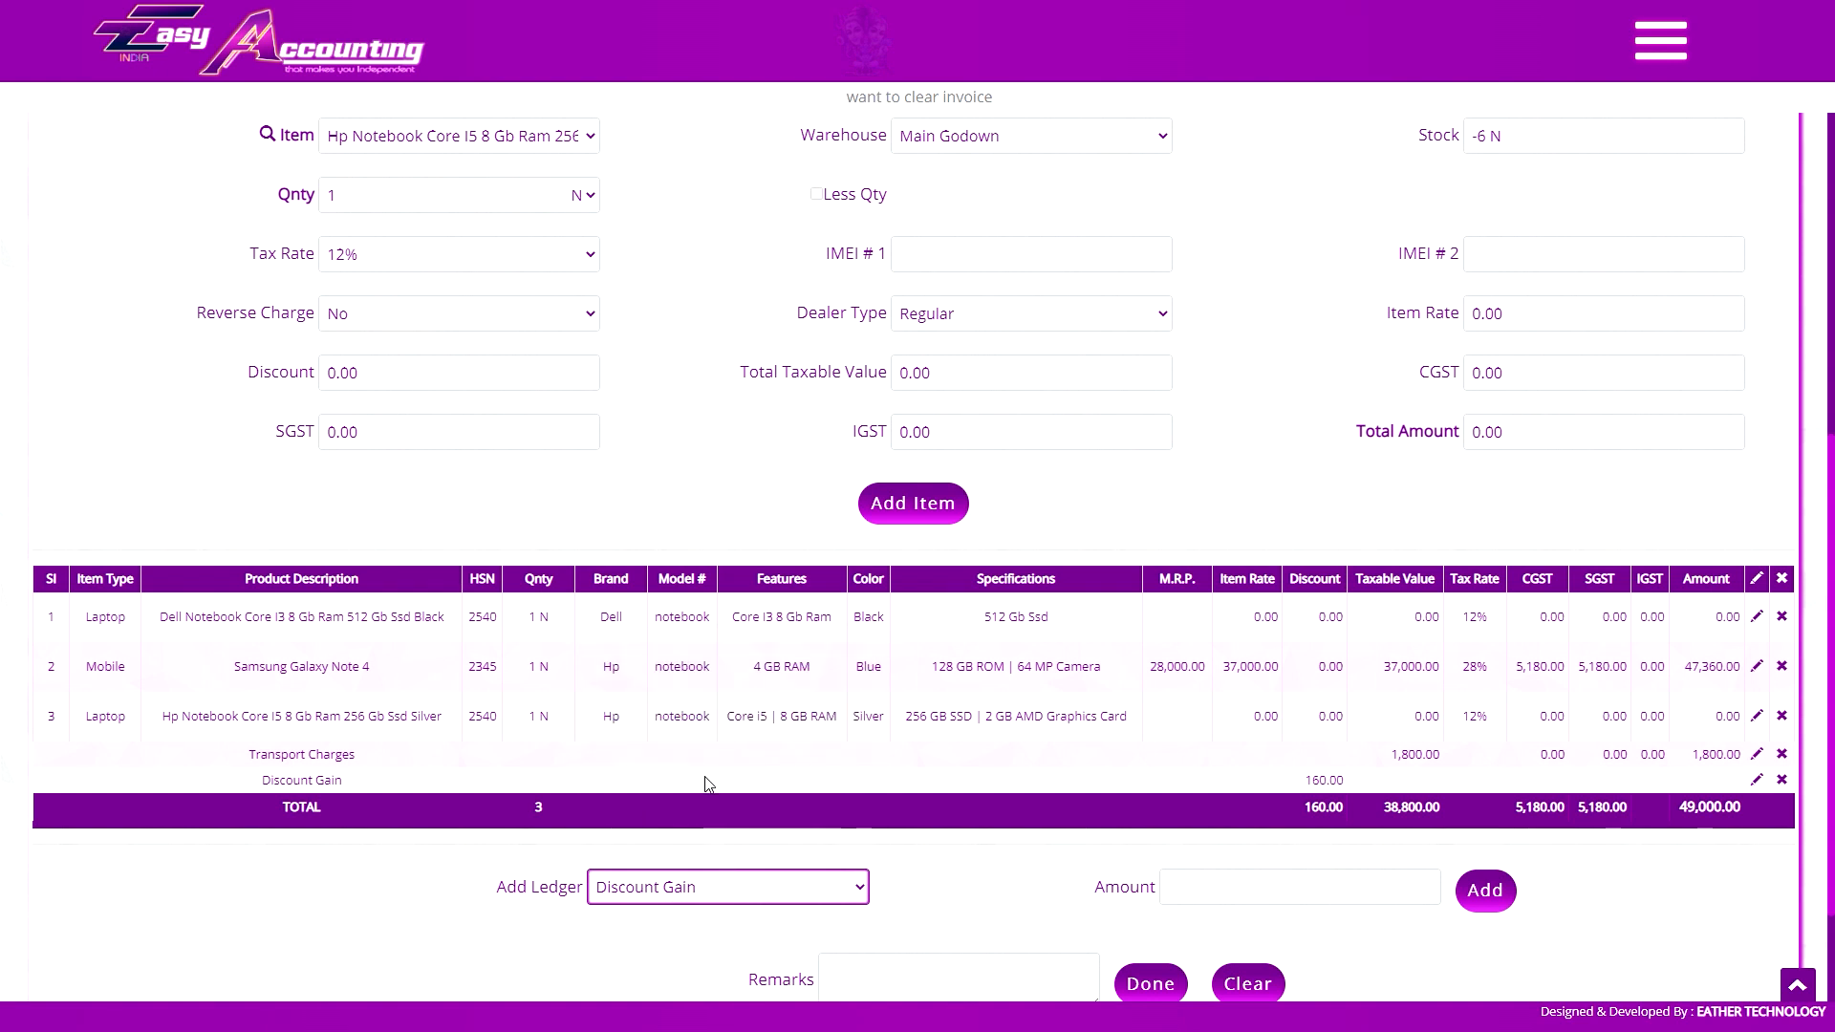
click(721, 900)
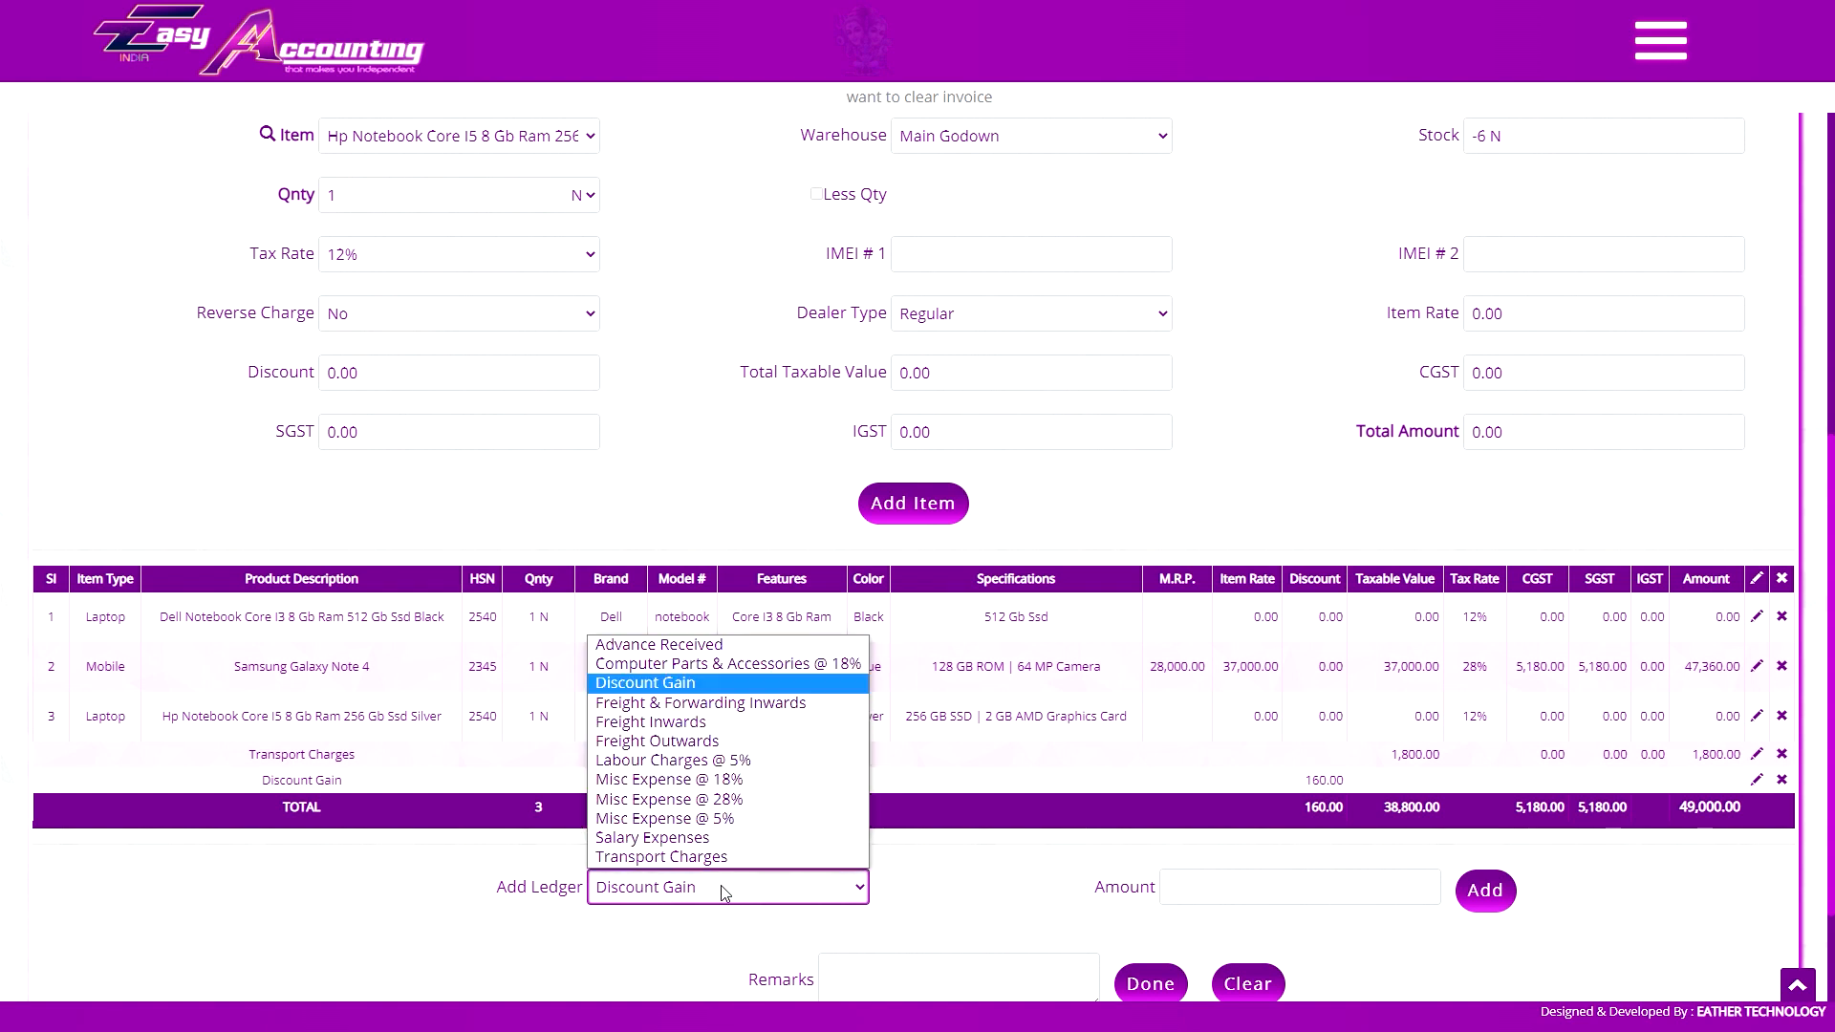
click(720, 704)
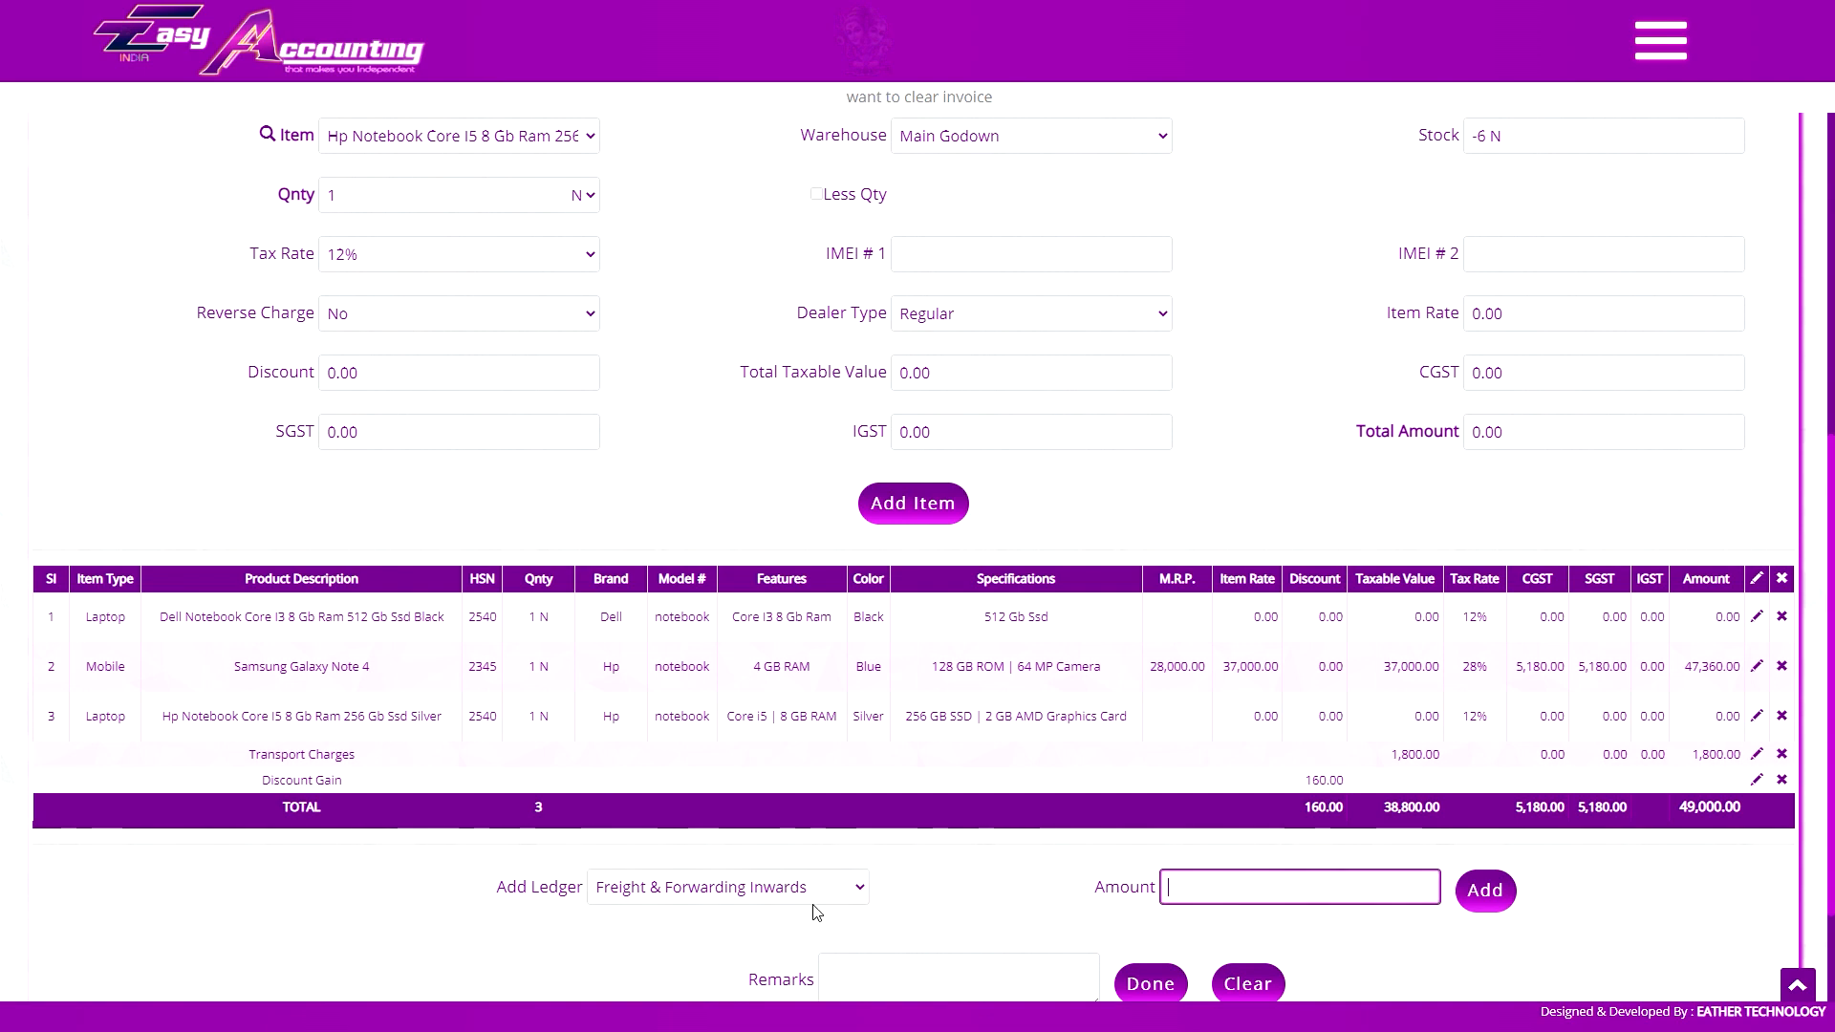
click(729, 889)
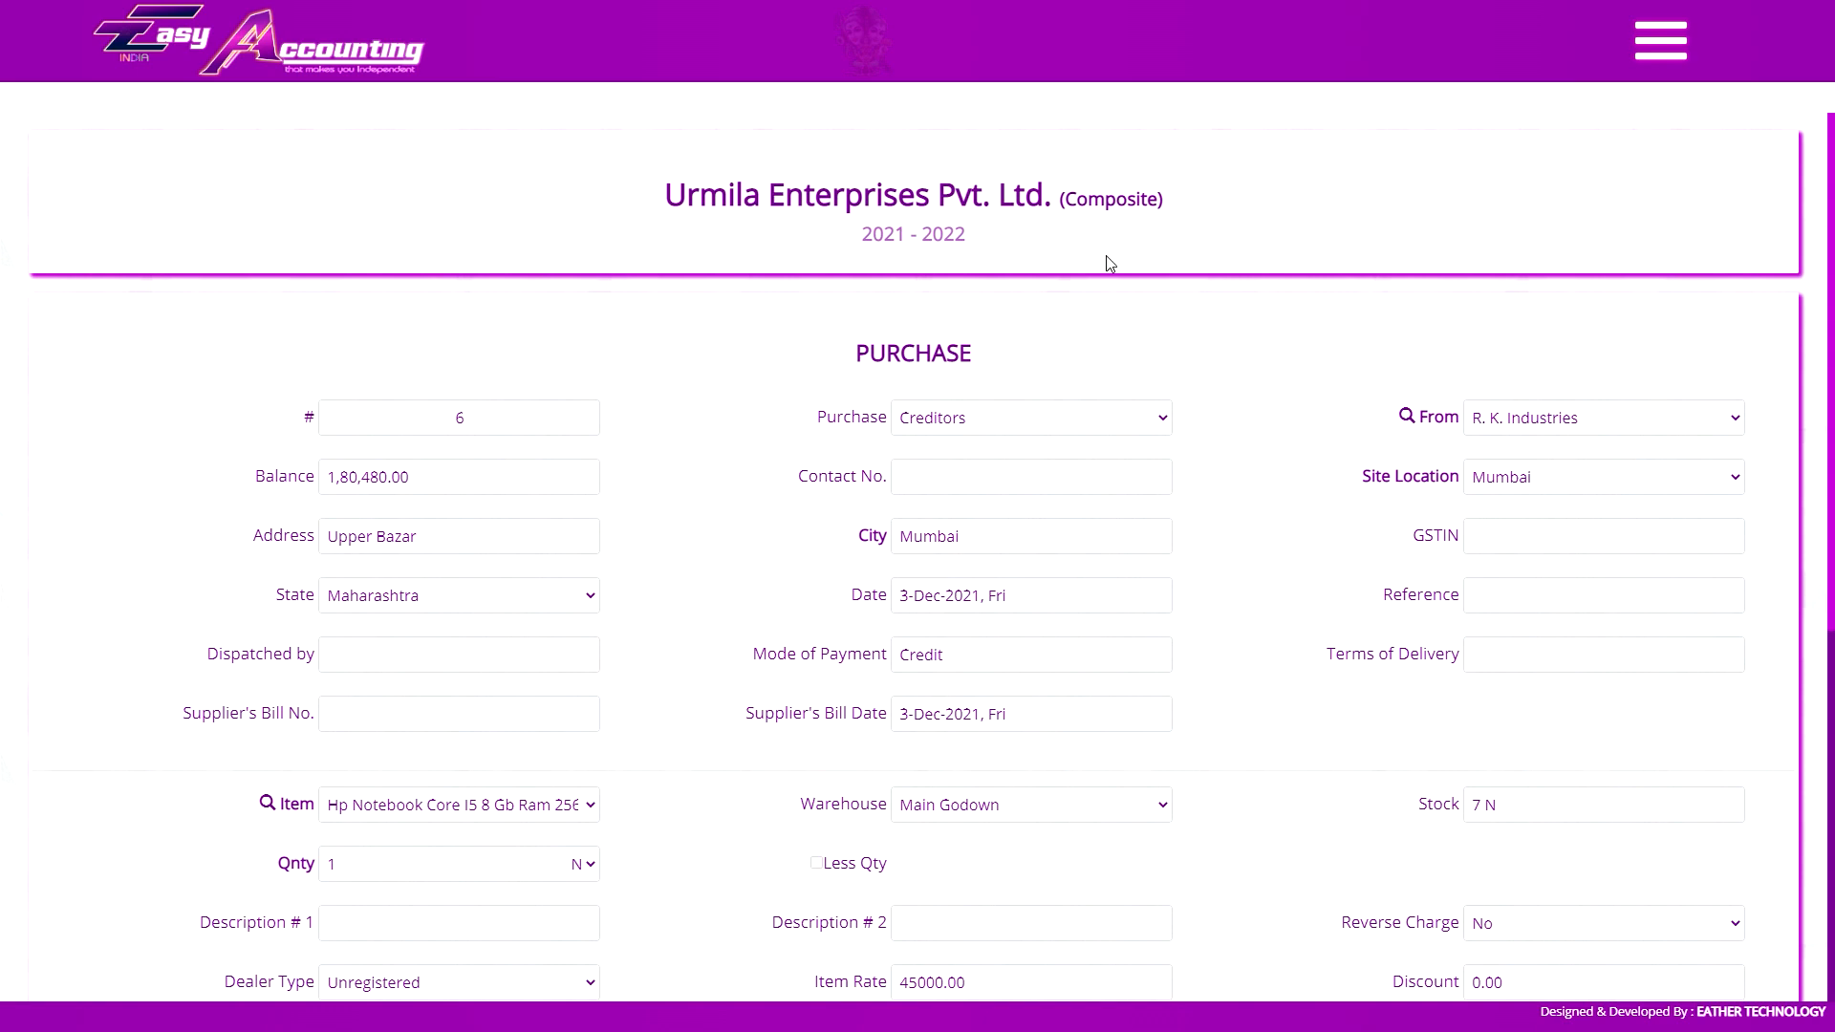
- Add the Discount Gain ledger with 2000 and IGST with 5400 to the R. K. Industries purchase, with remark "enter some more details"
click(705, 724)
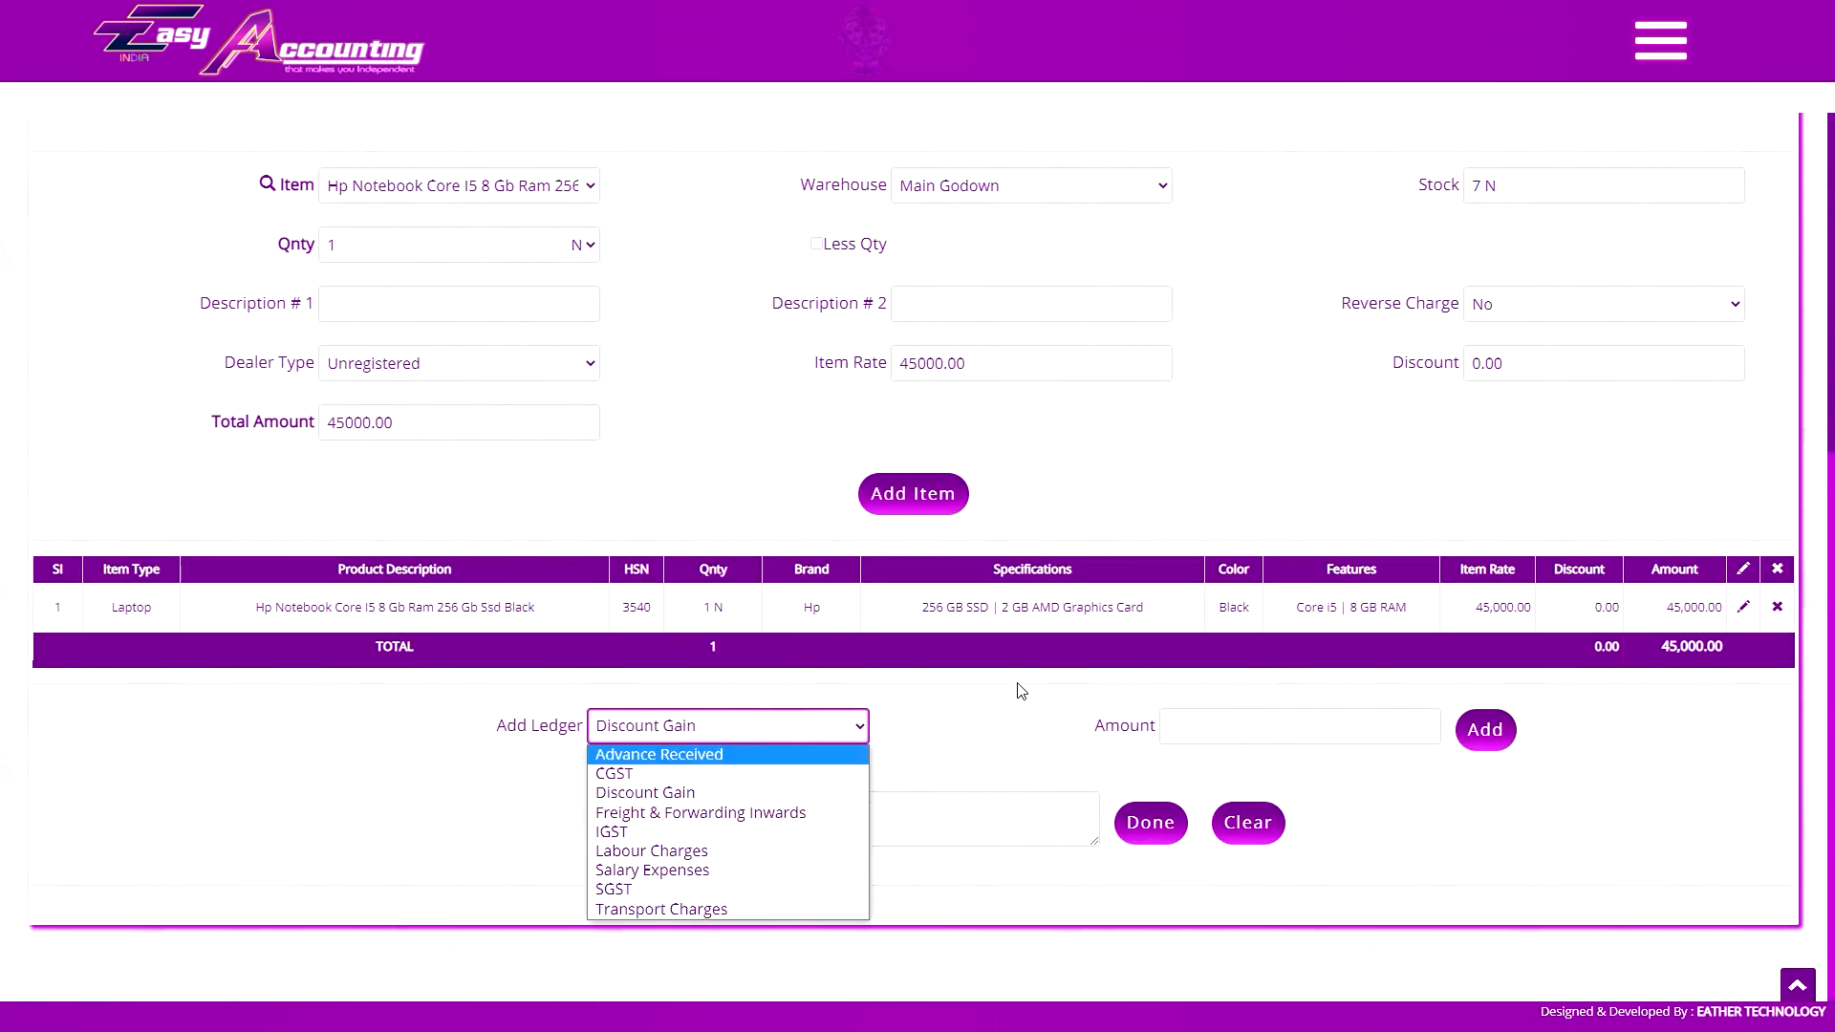
click(1098, 749)
click(1205, 739)
text(2000)
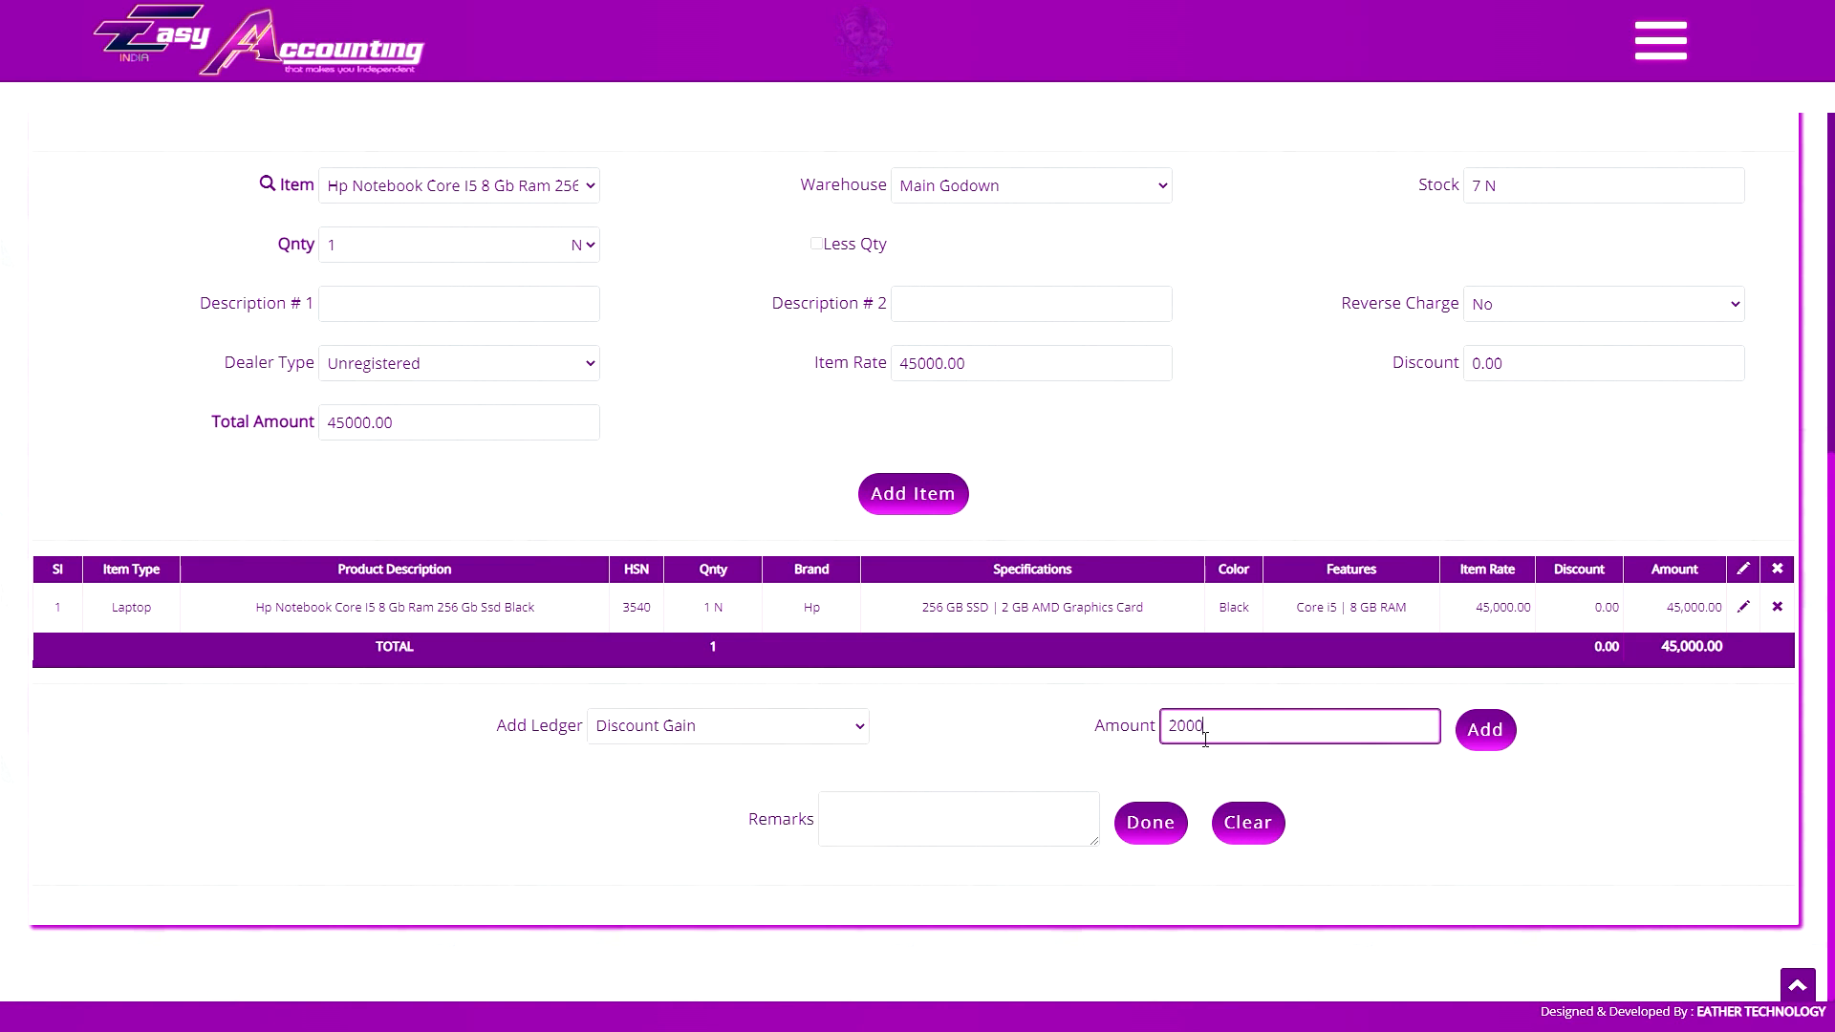
click(1487, 730)
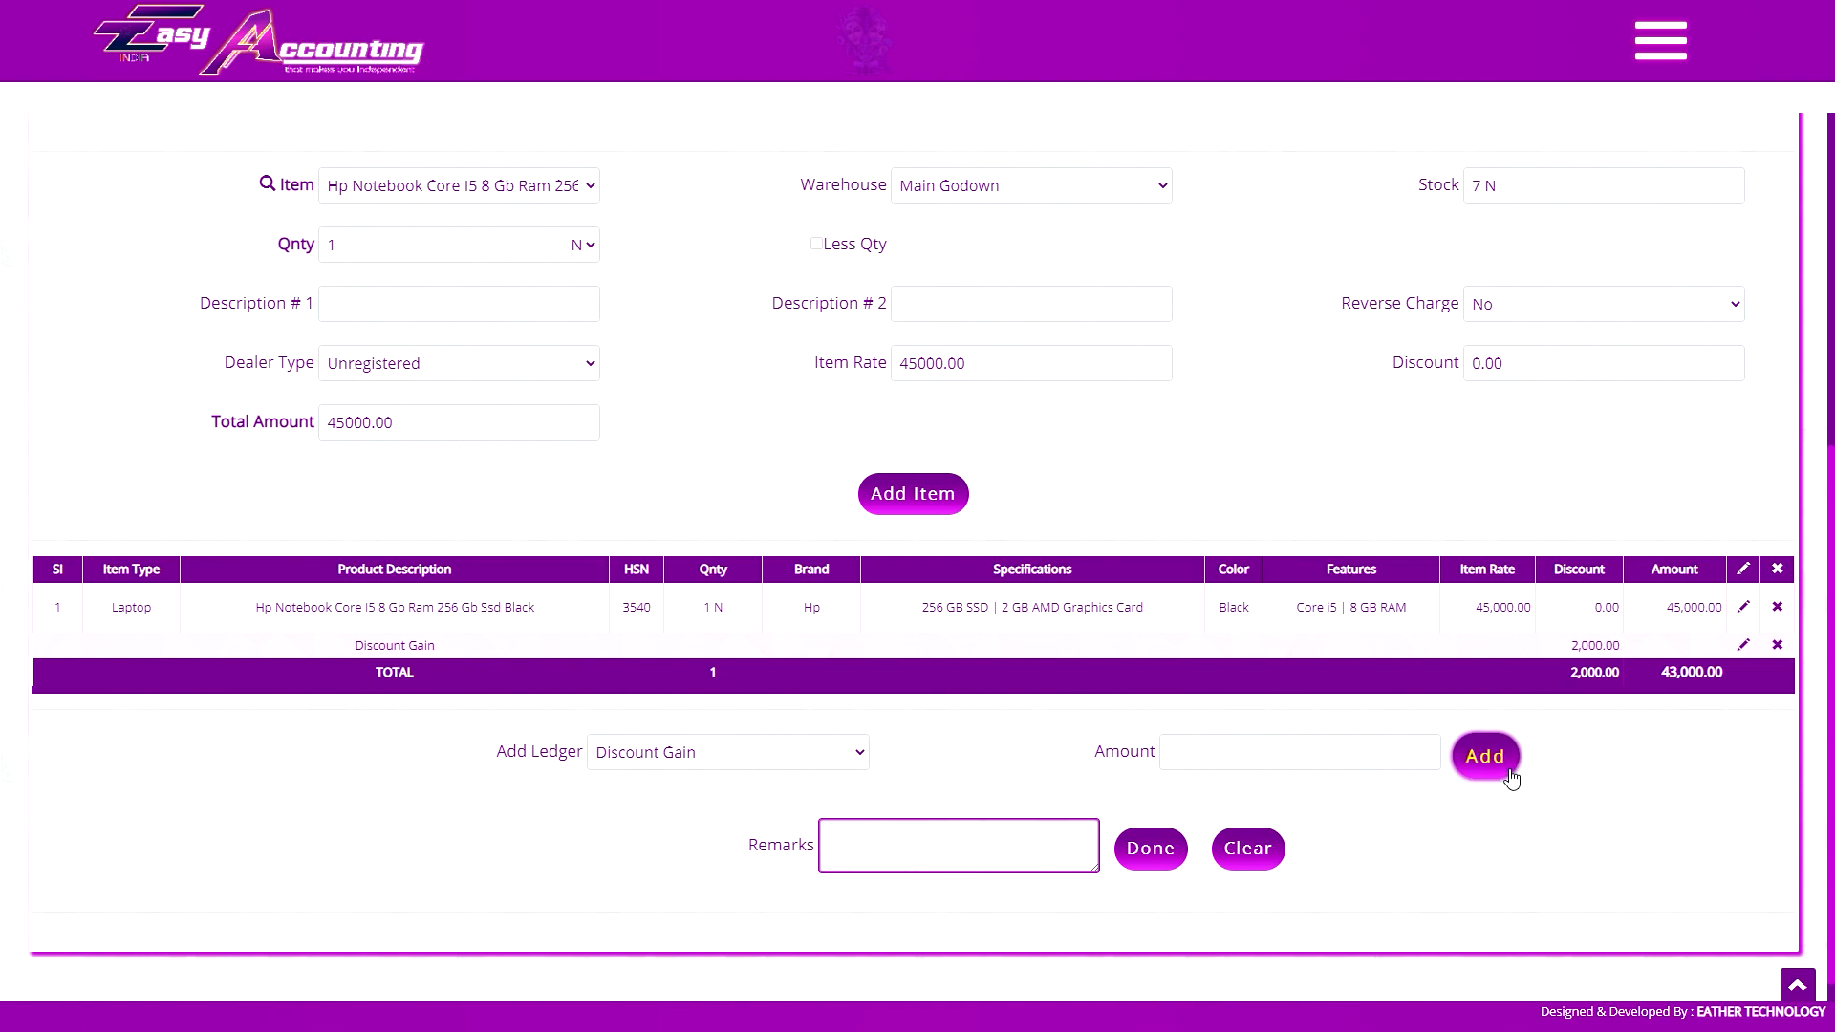
click(1582, 791)
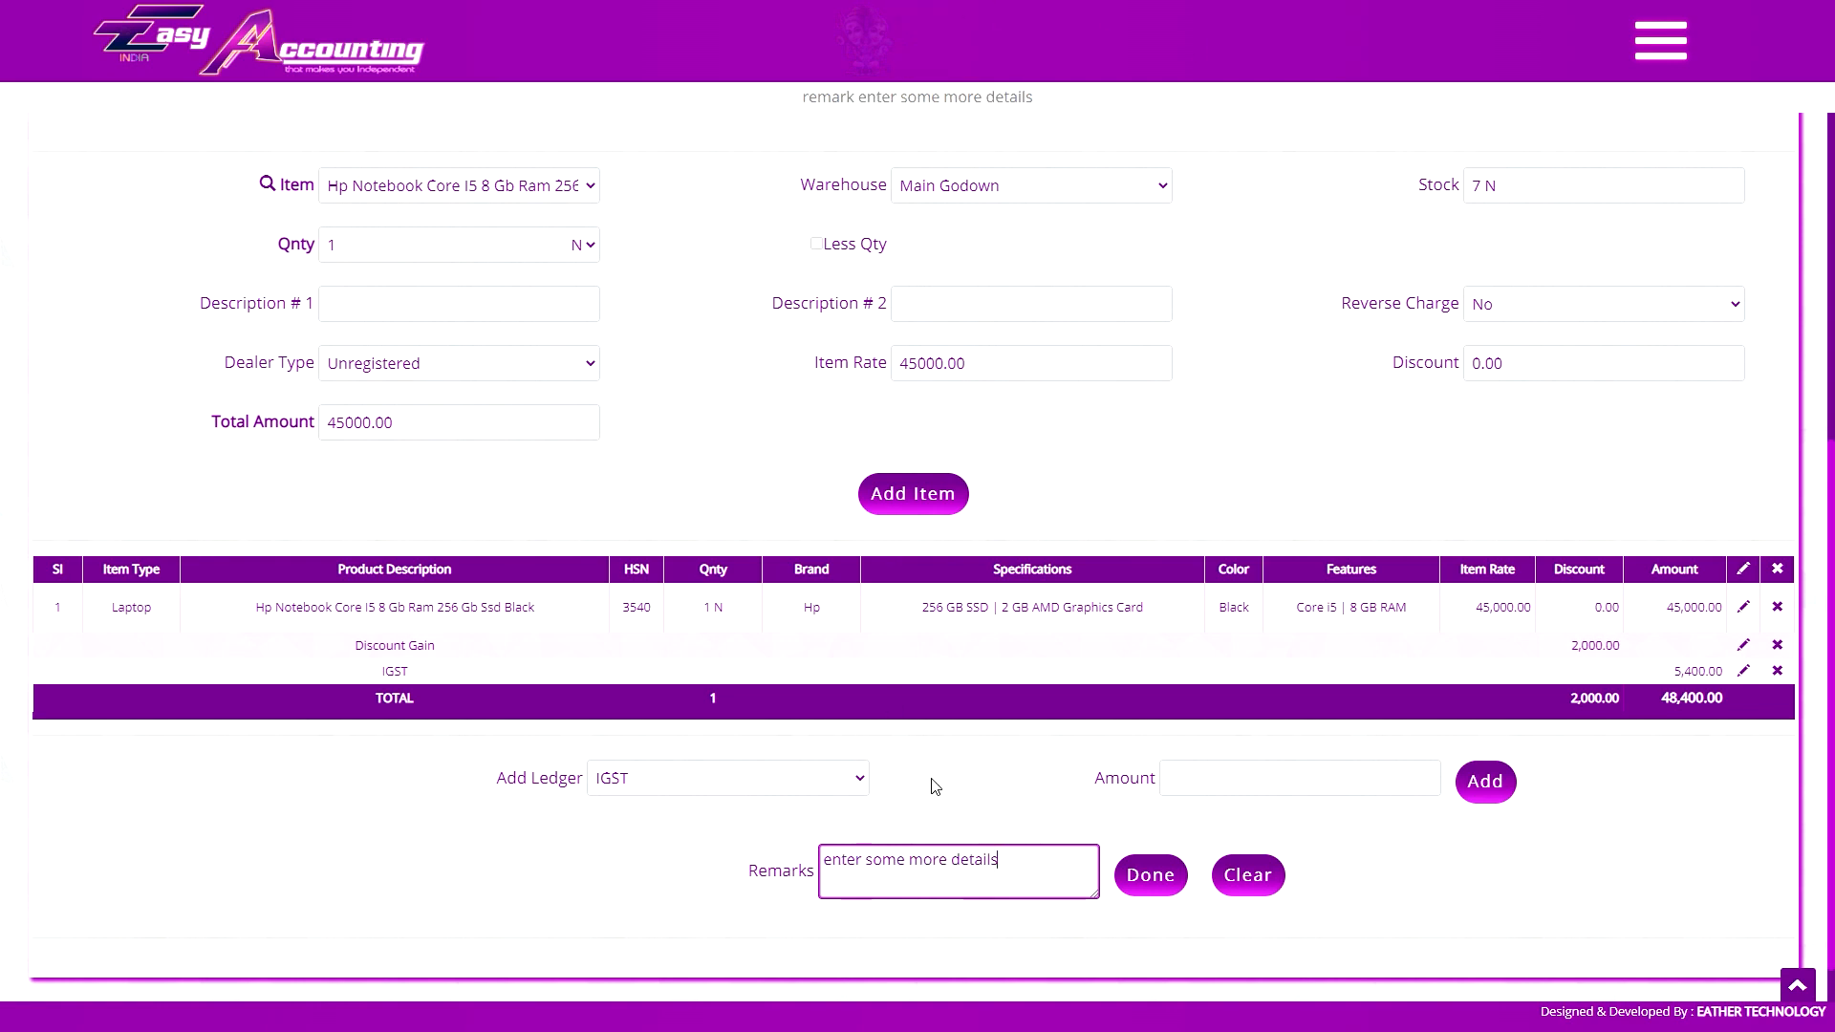
click(1161, 875)
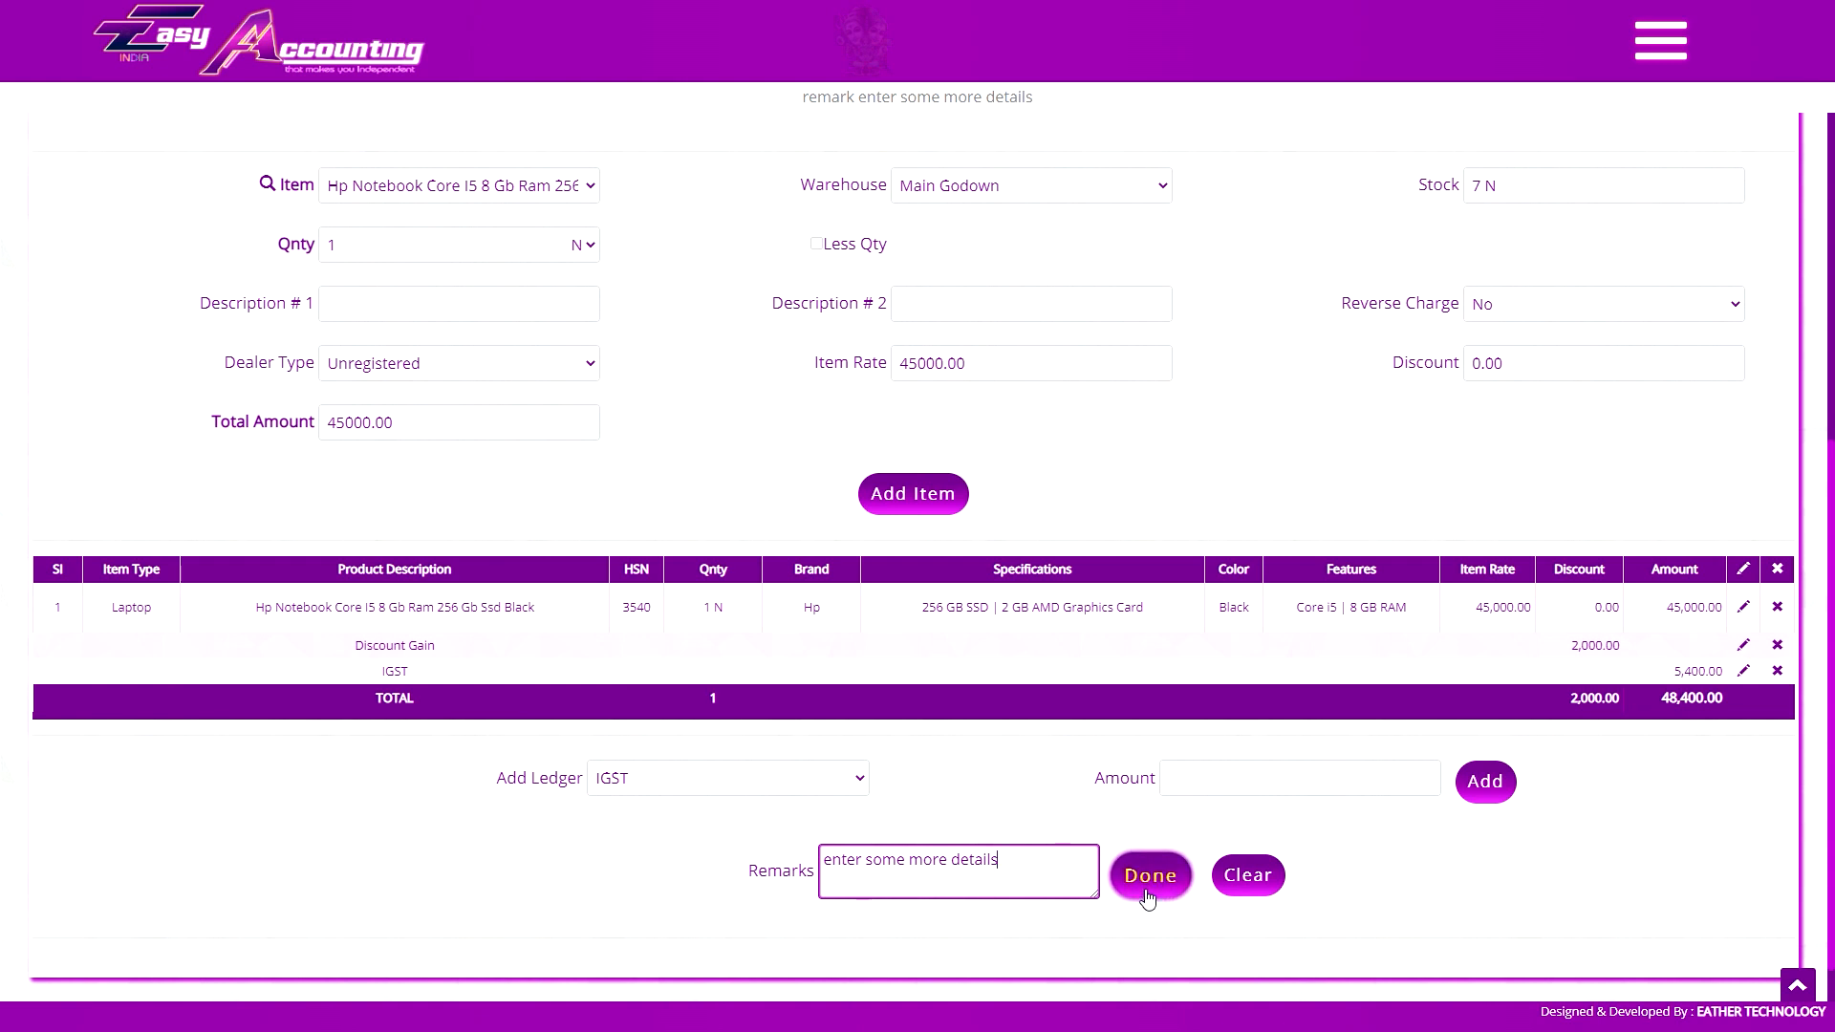
- Clear the whole R. K. Industries purchase invoice and look over the emptied form
scroll(1071, 593, up, 3)
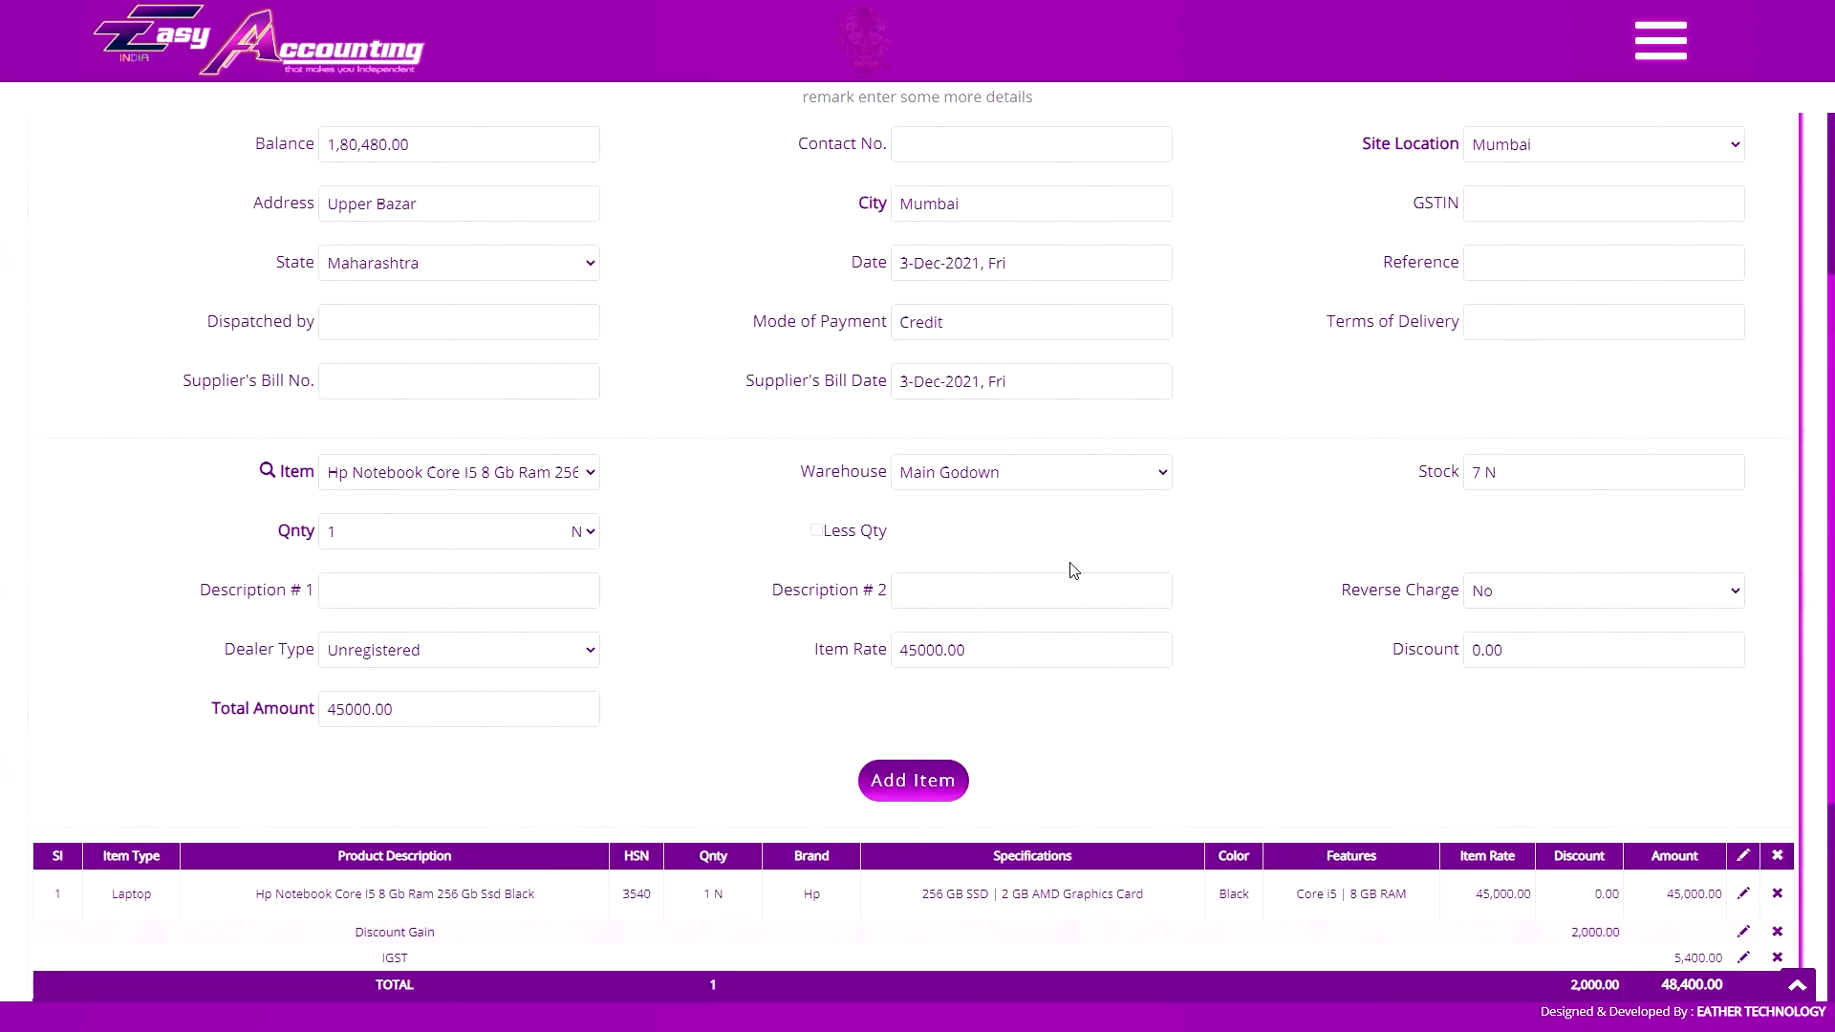
scroll(1074, 571, up, 2)
scroll(1209, 832, down, 3)
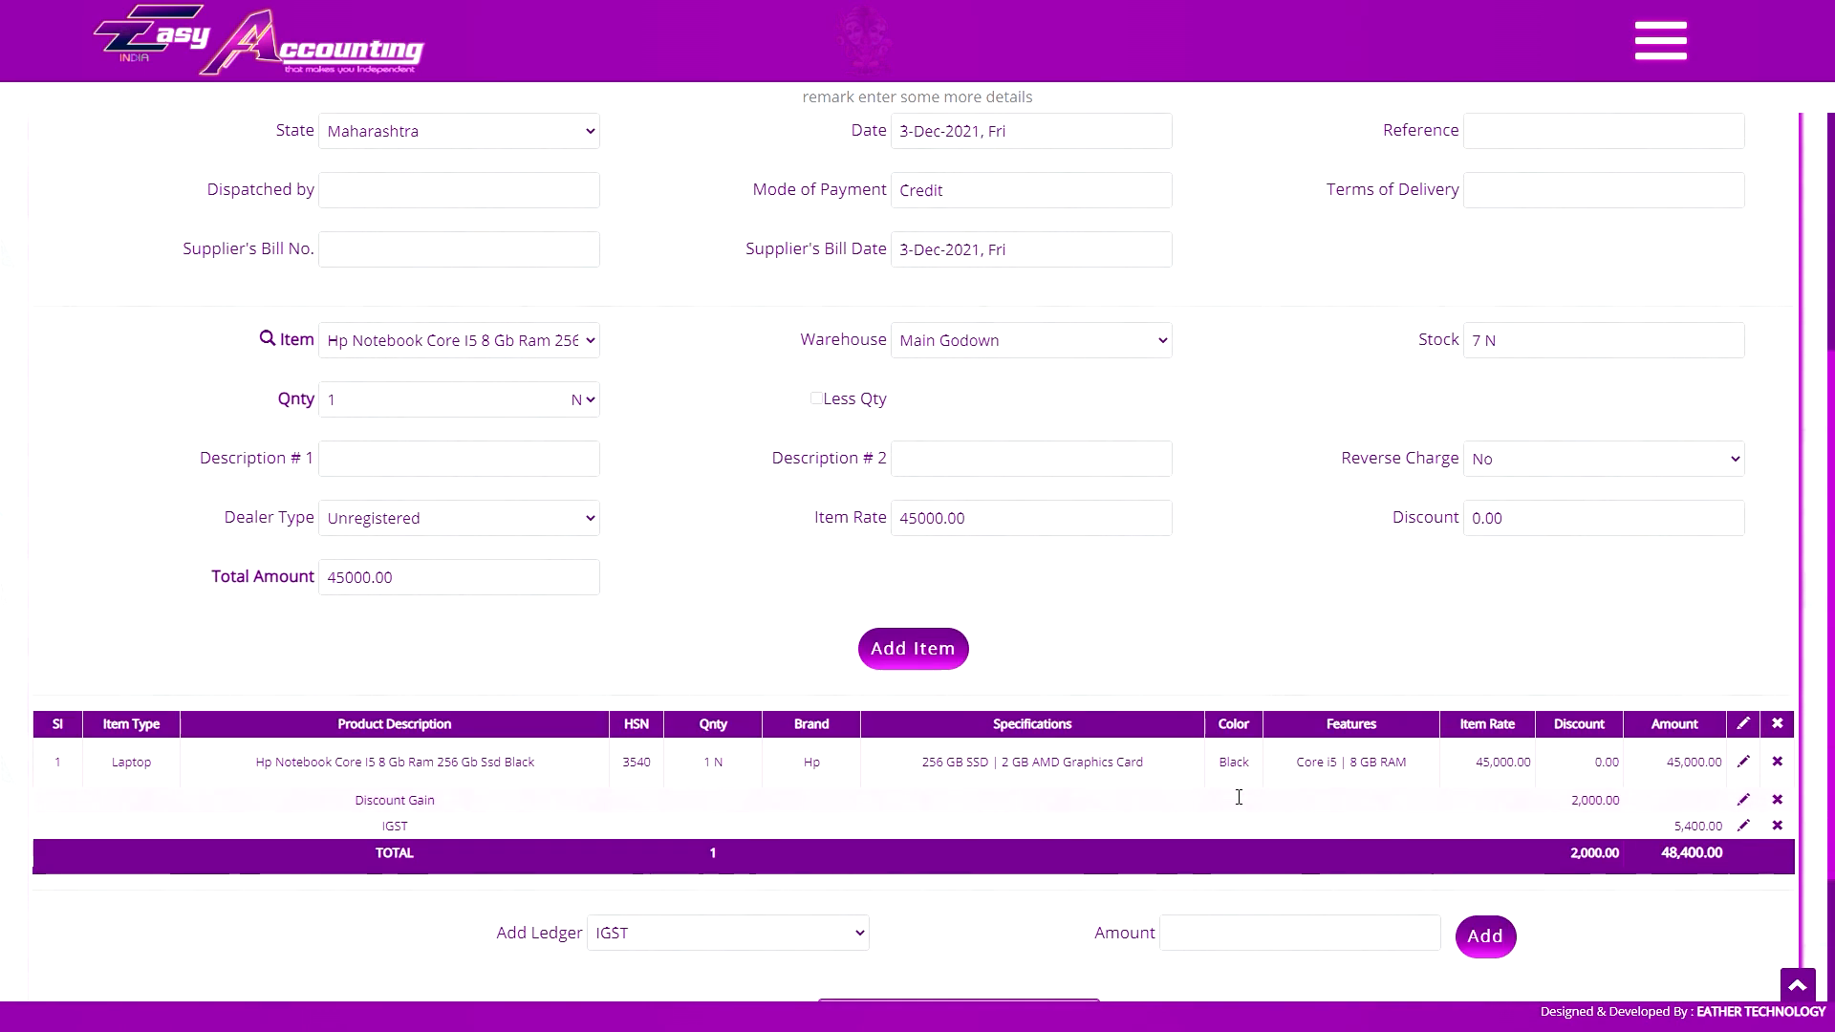
scroll(1255, 873, down, 2)
click(1248, 875)
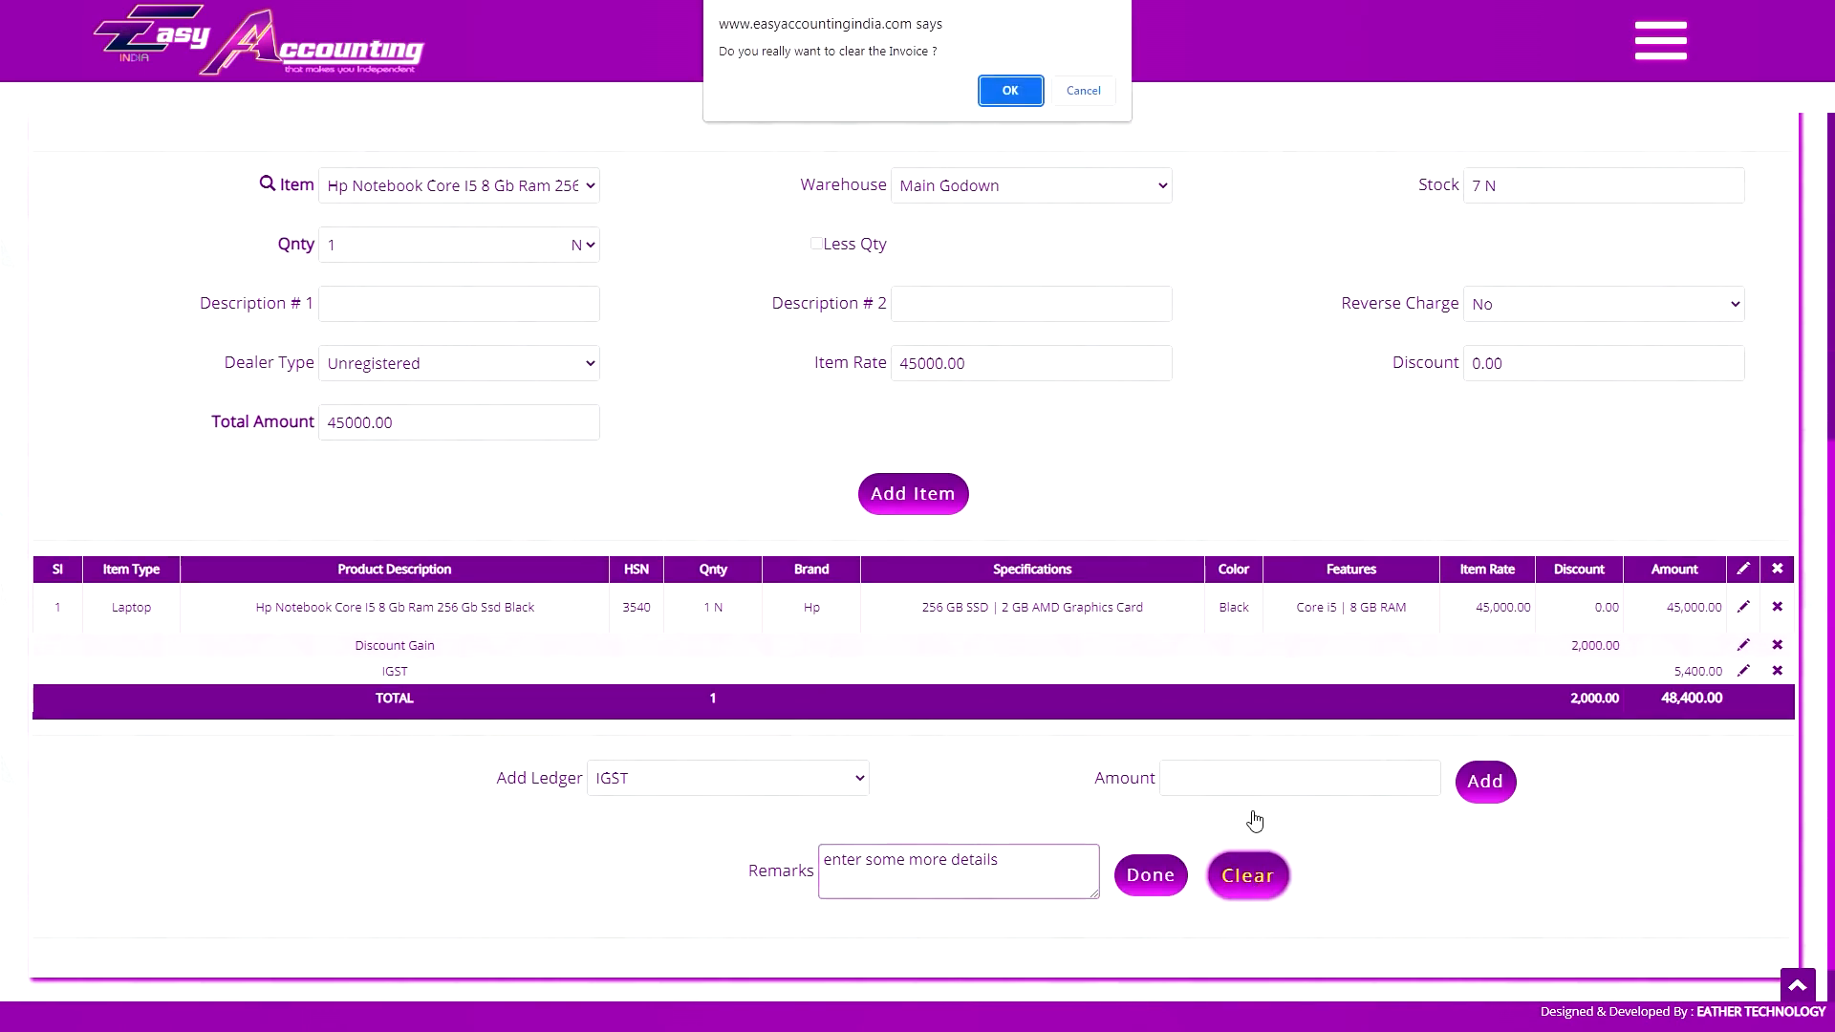
click(1009, 92)
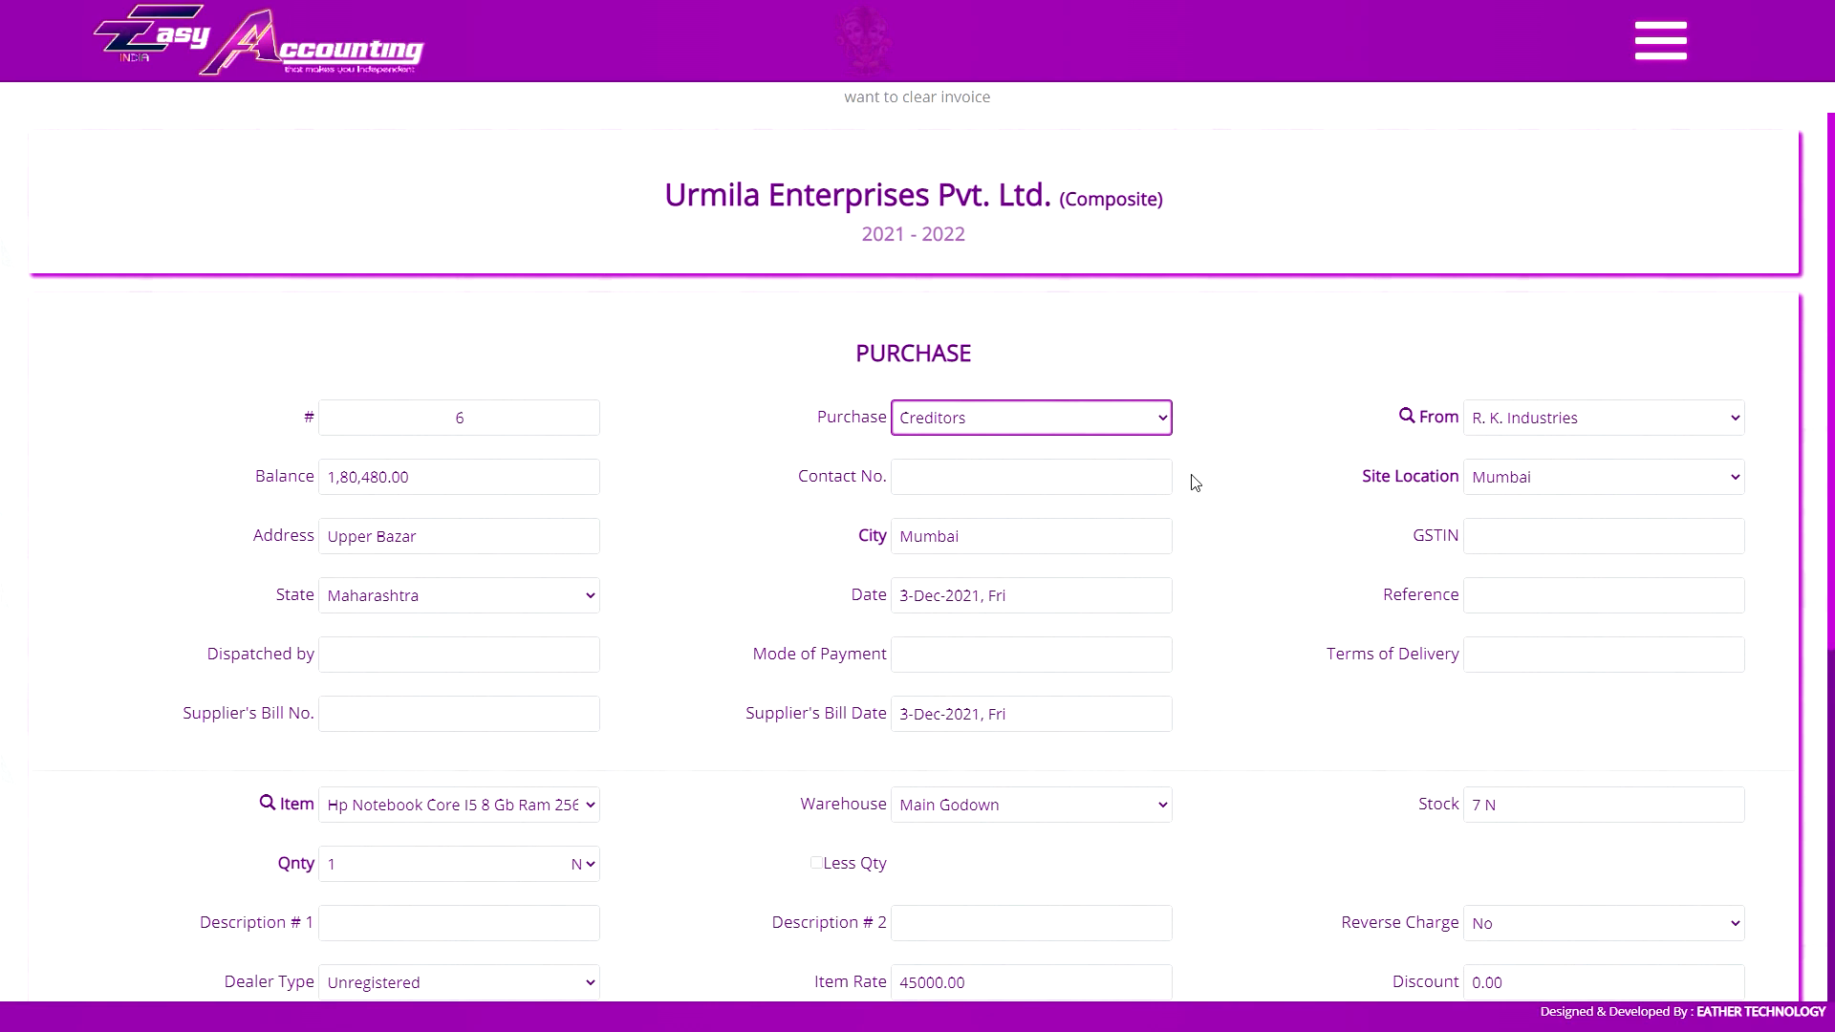
scroll(1195, 483, down, 6)
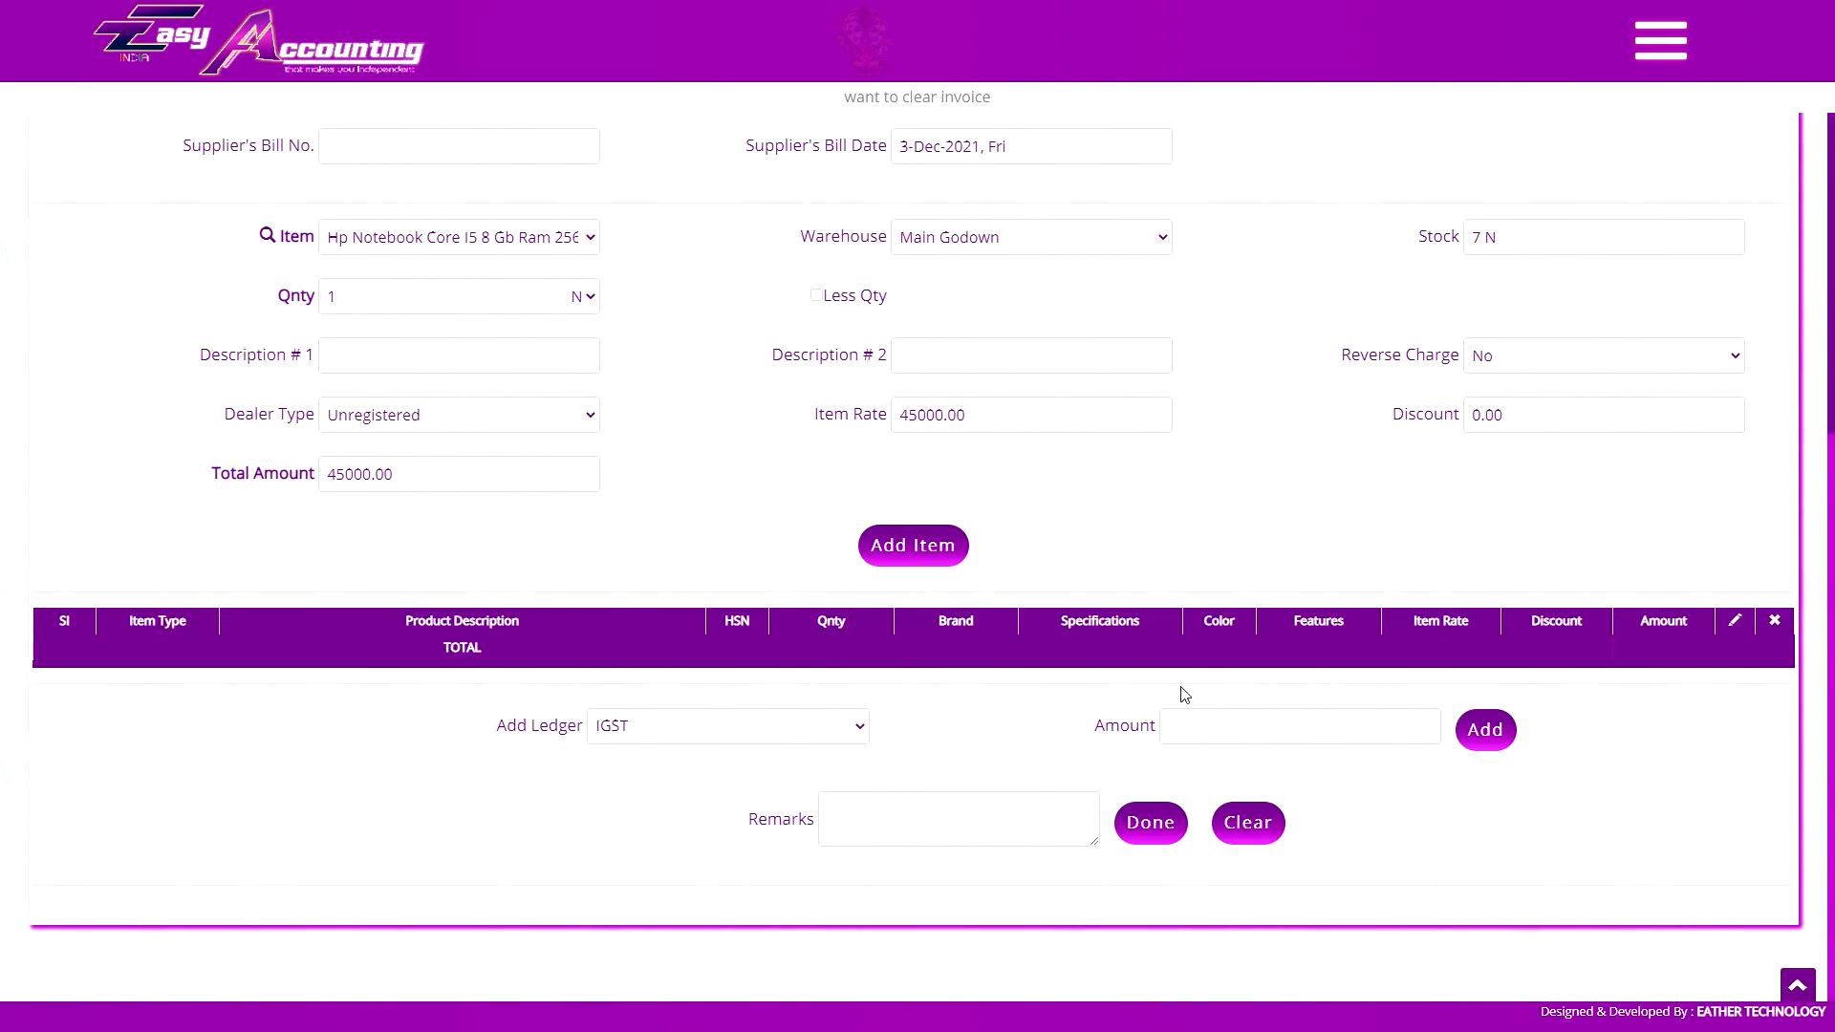
scroll(1185, 695, up, 4)
- Delete the Samsung Galaxy Note 4 item and the Transport Charges ledger from the regular company's purchase
scroll(1178, 516, down, 4)
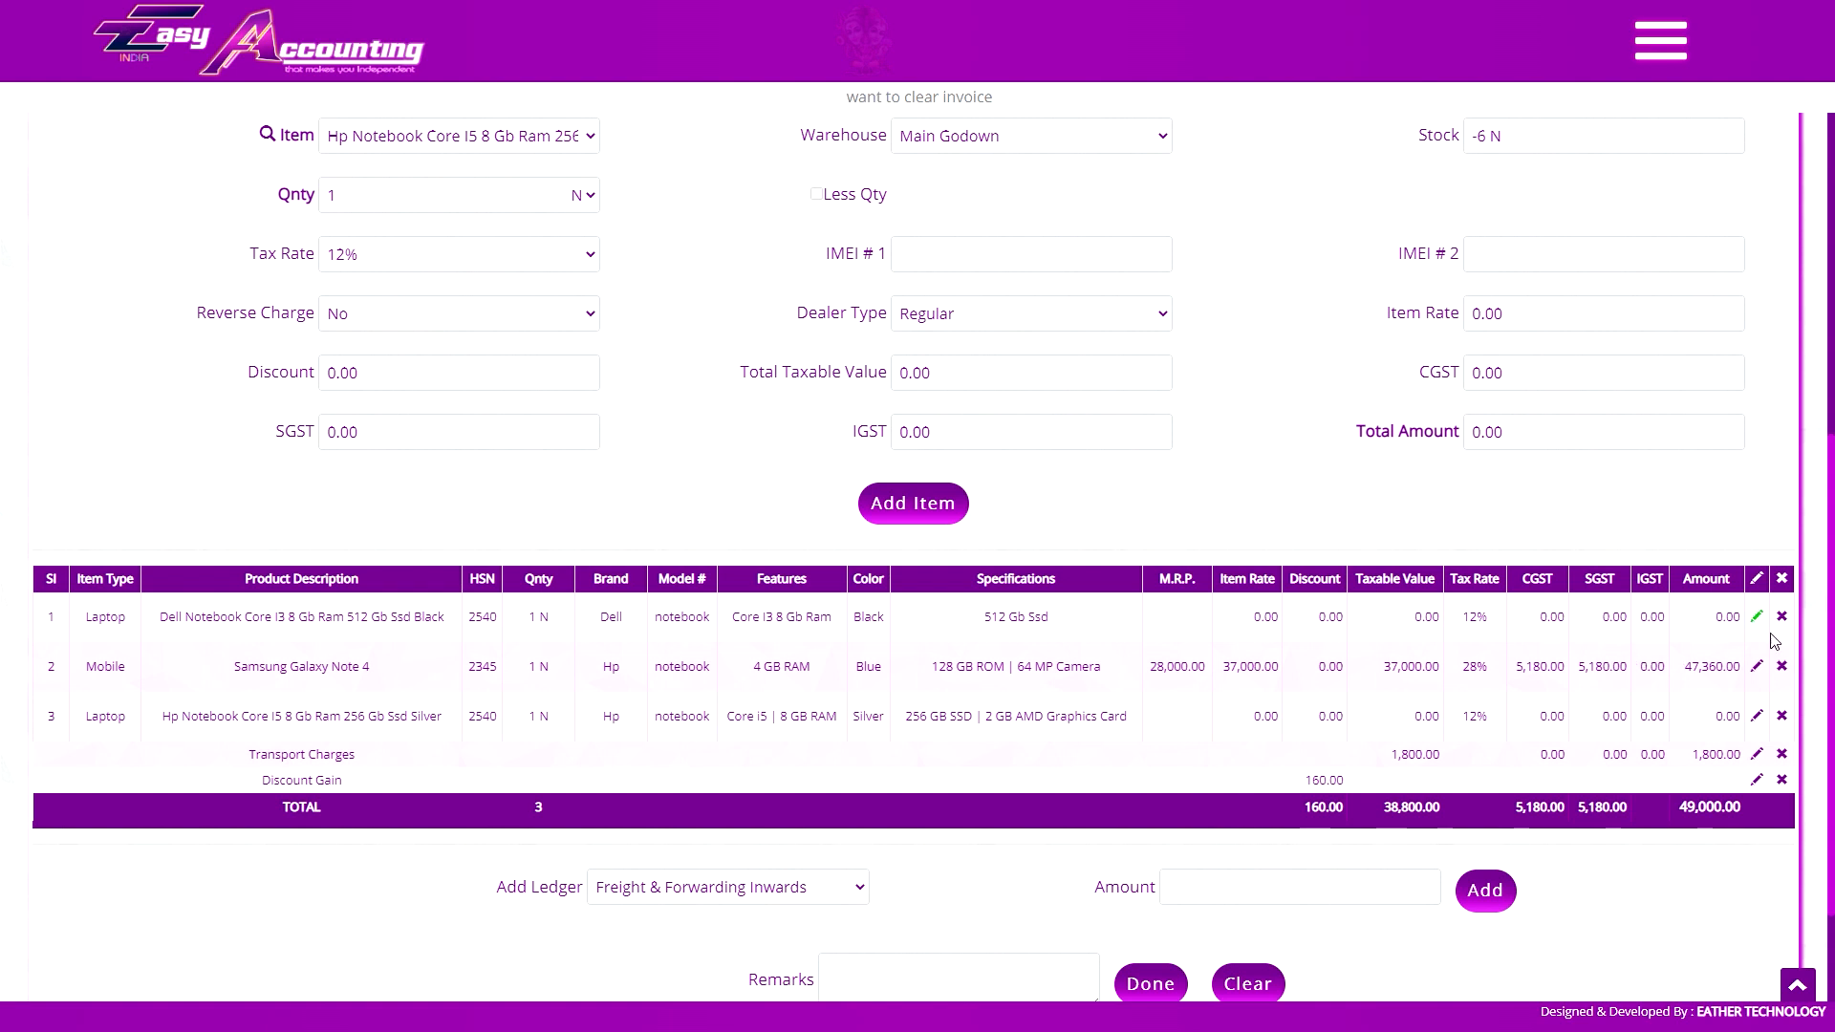
click(1782, 668)
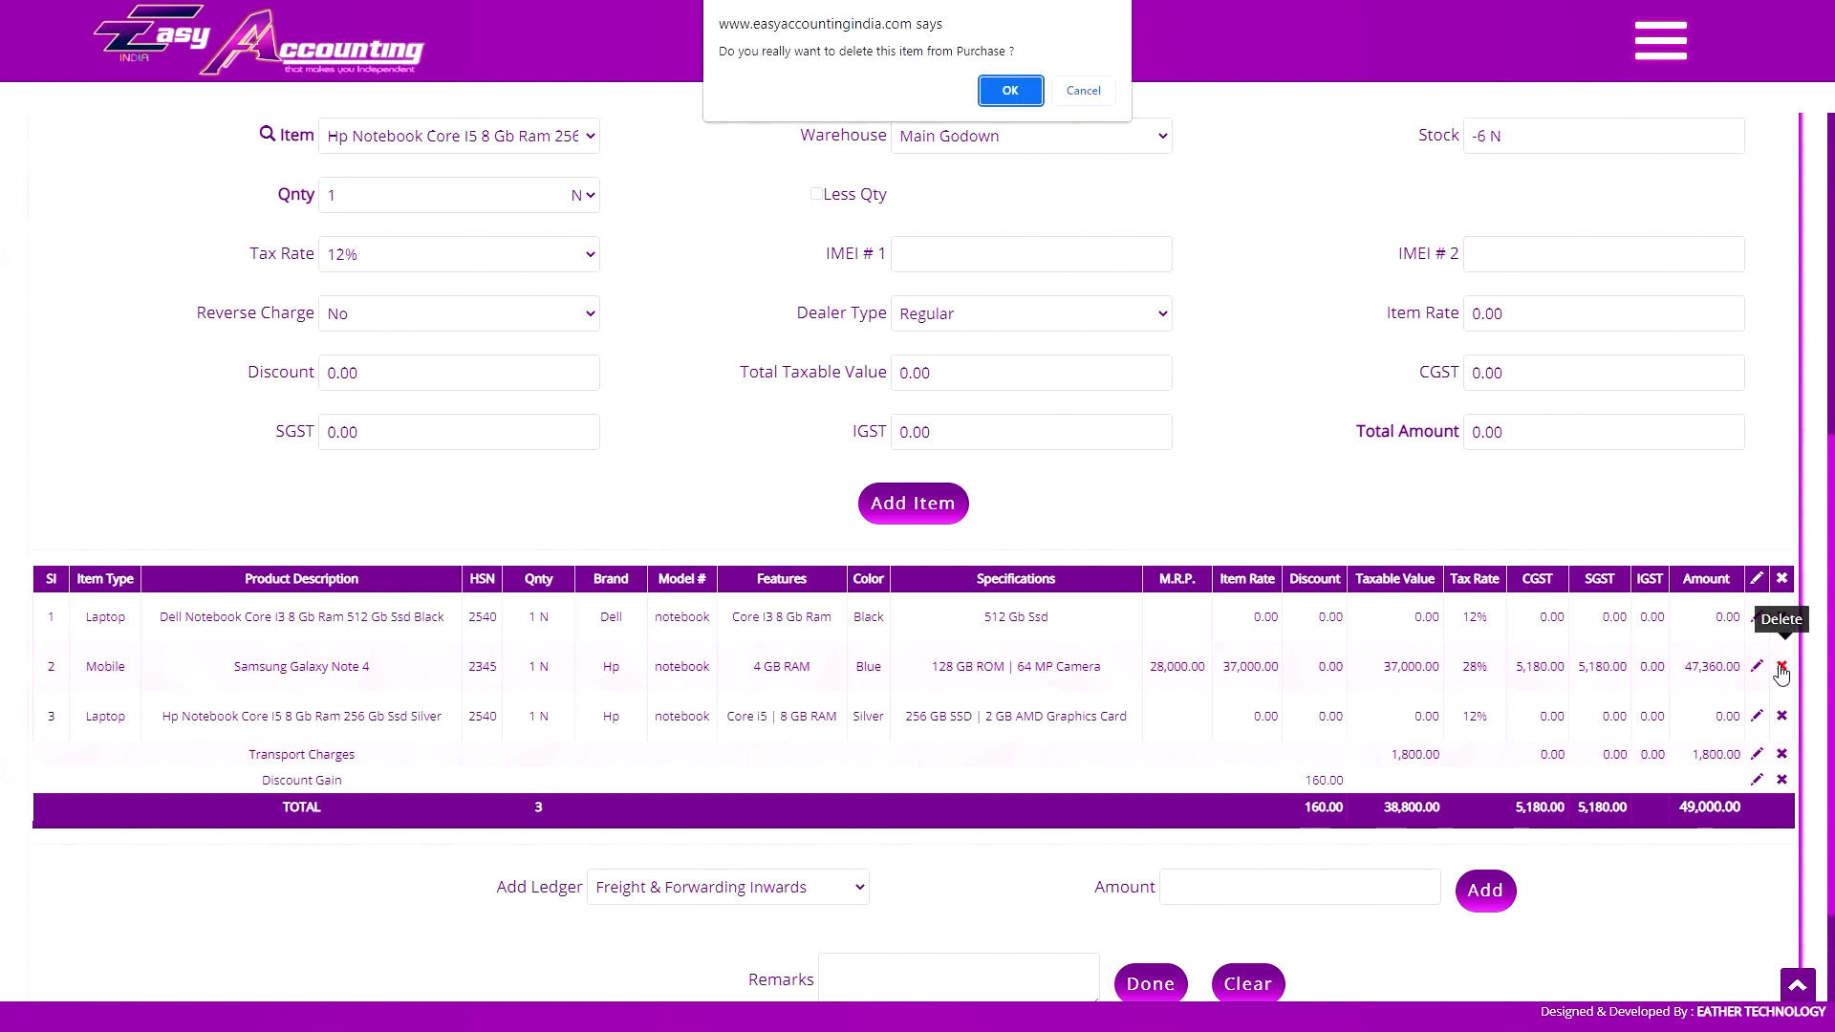
click(1092, 92)
click(1010, 90)
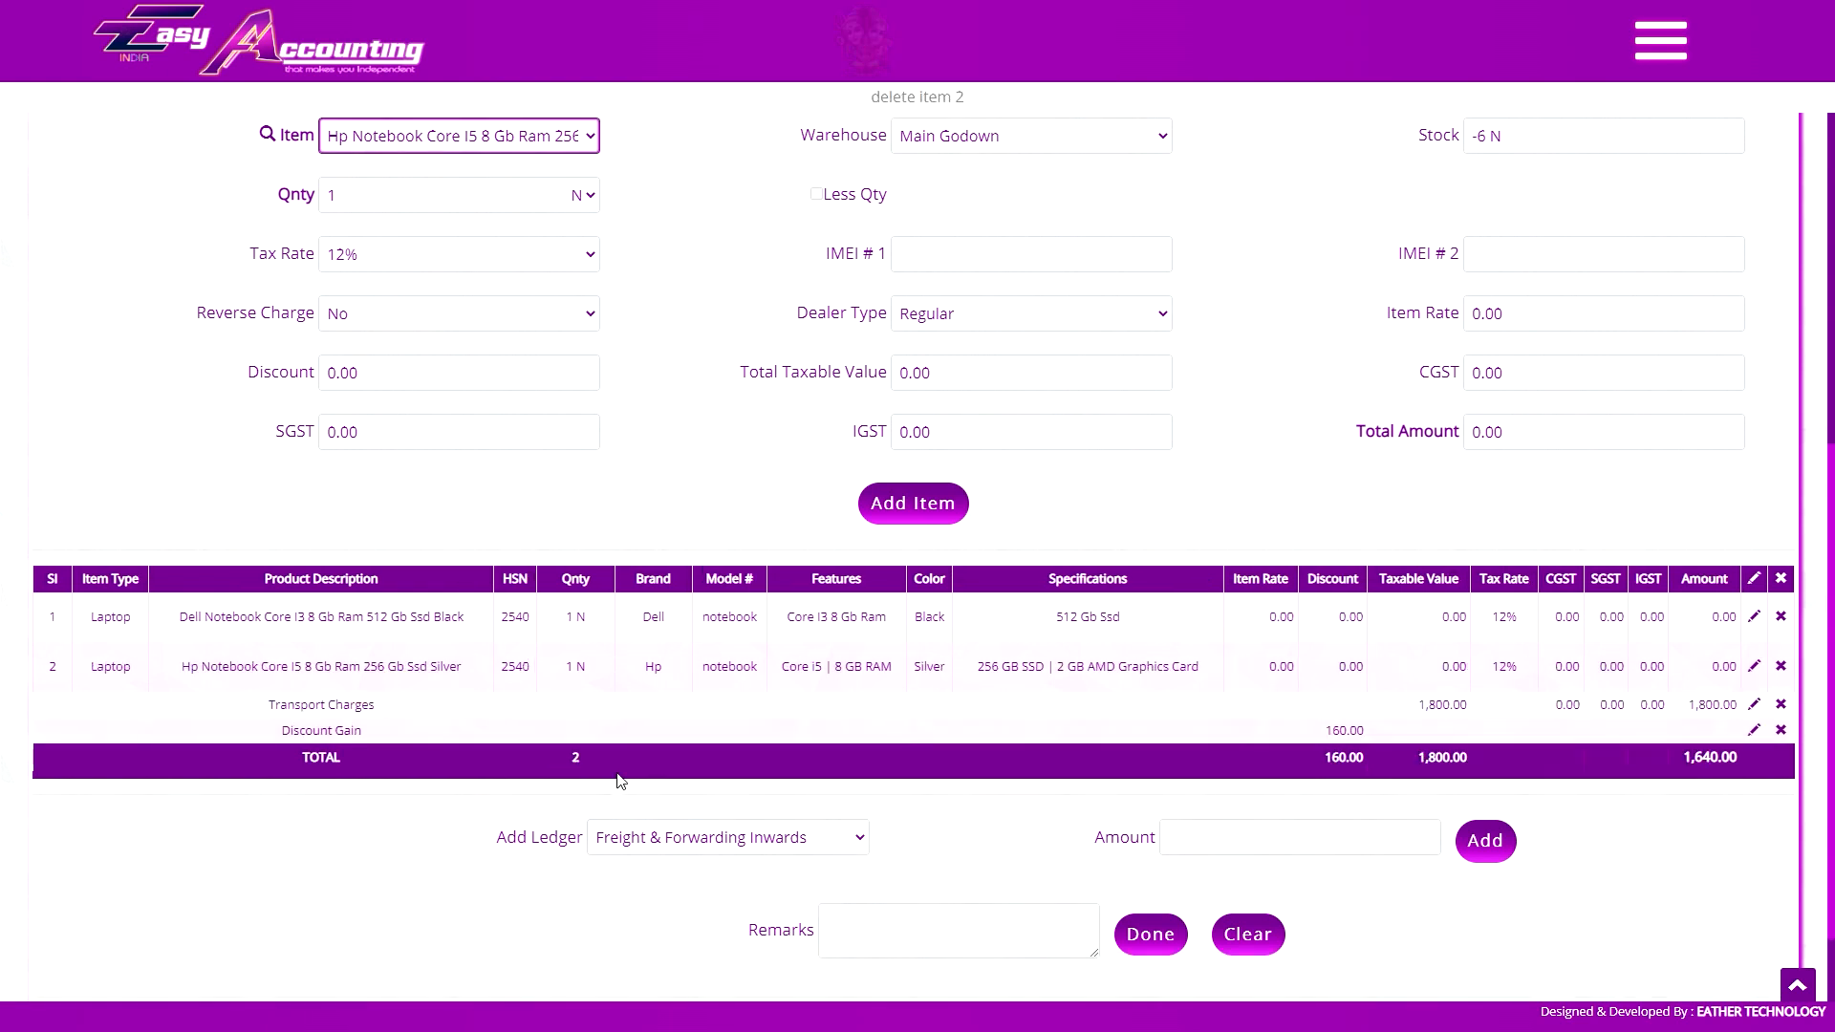
click(1013, 91)
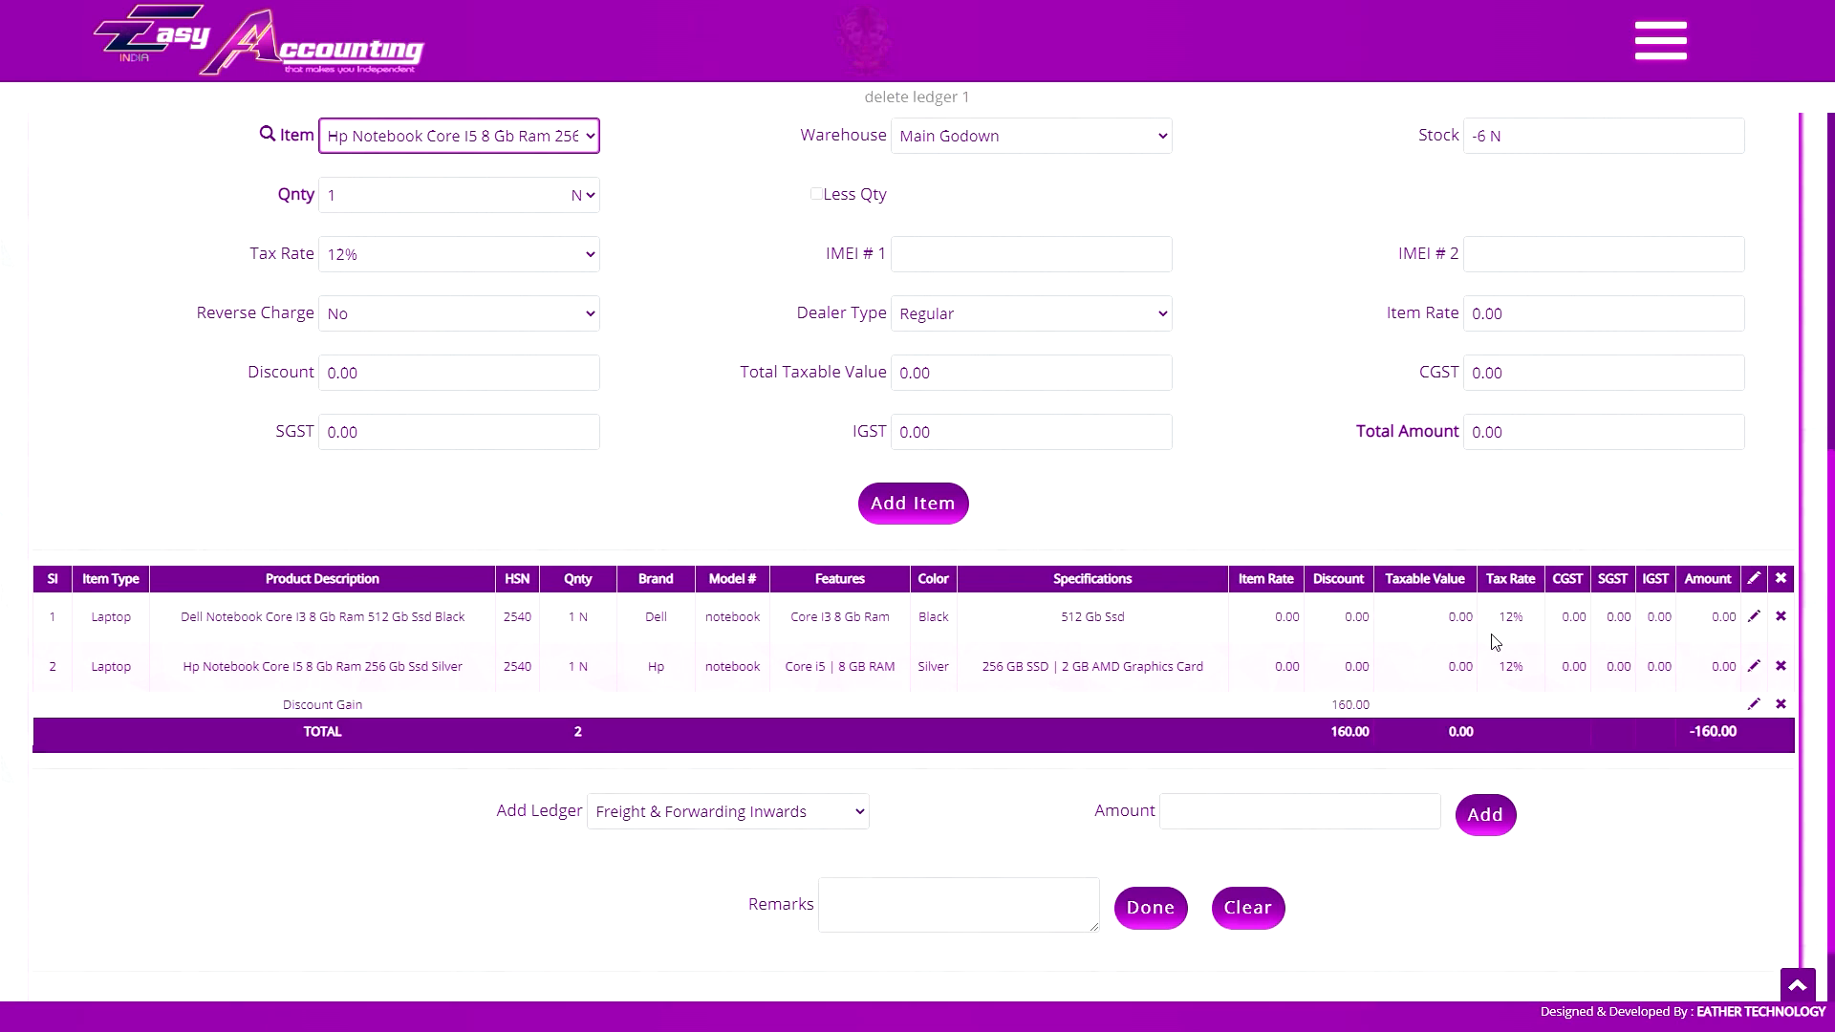
- Edit the Dell Notebook Core I3 item in the purchase, setting its item rate to 47000
click(1754, 619)
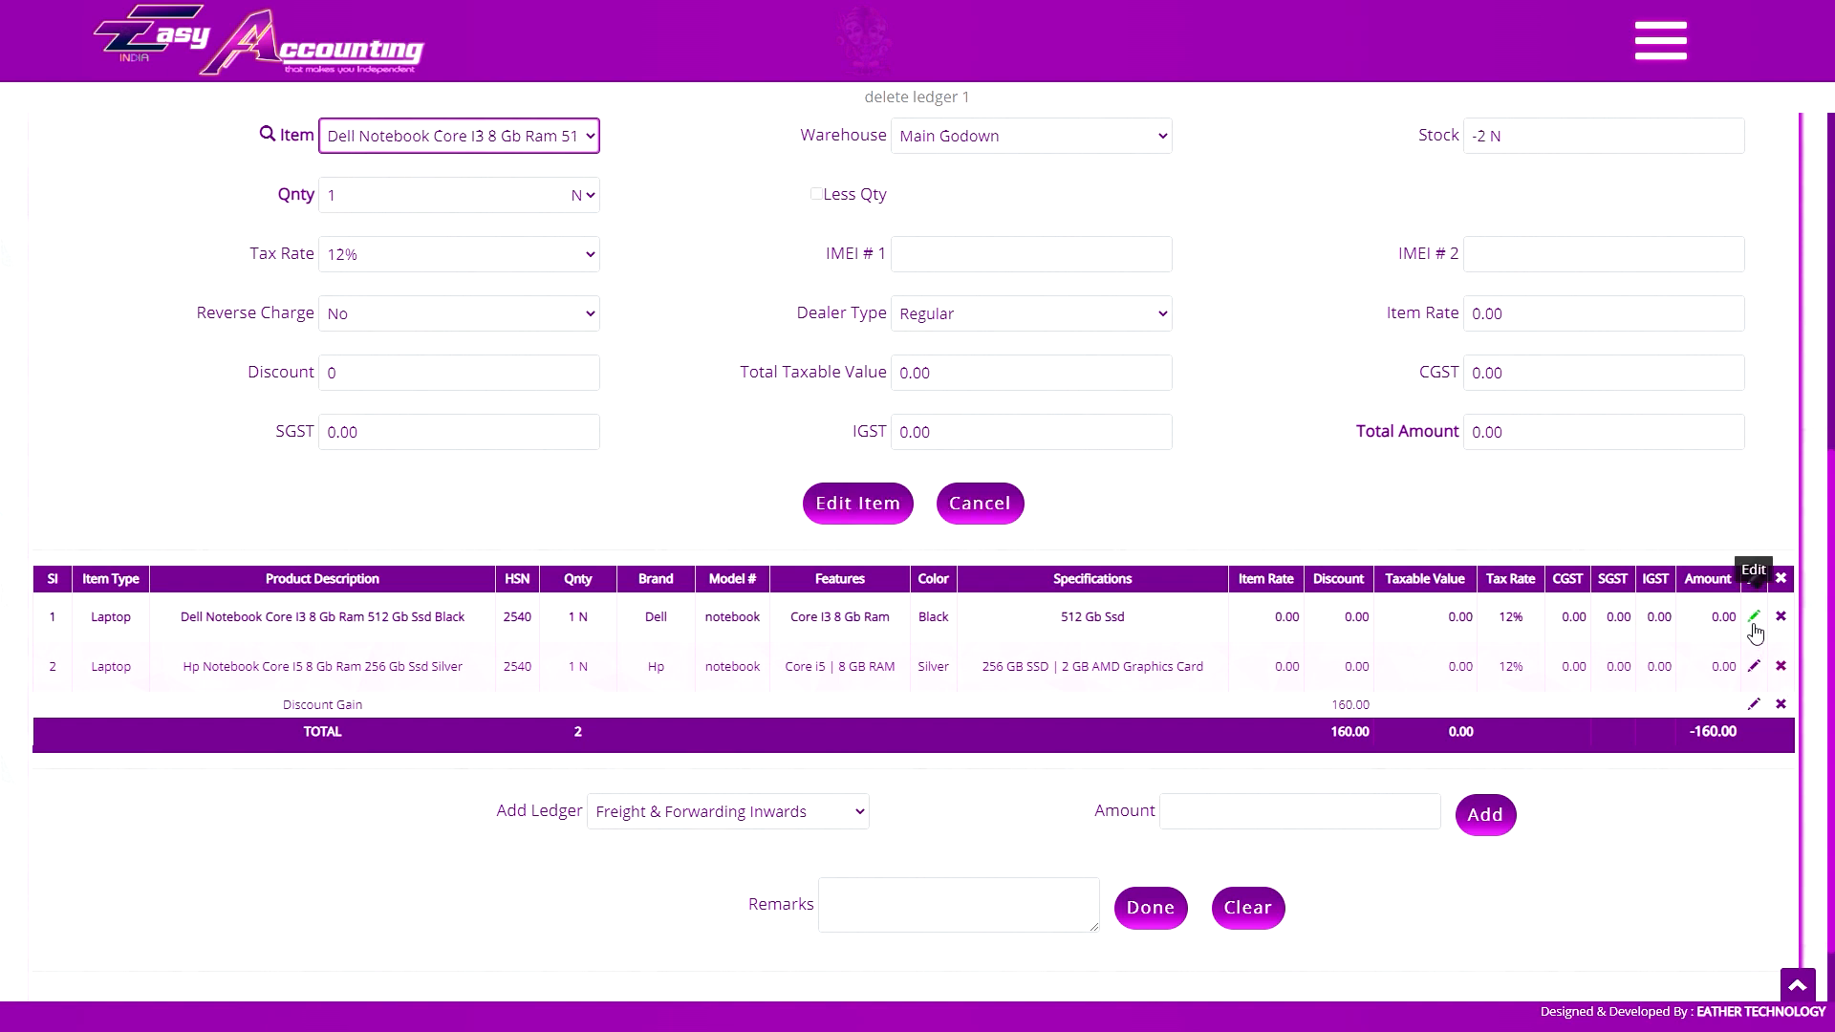
click(1614, 313)
text(47000)
key(Tab)
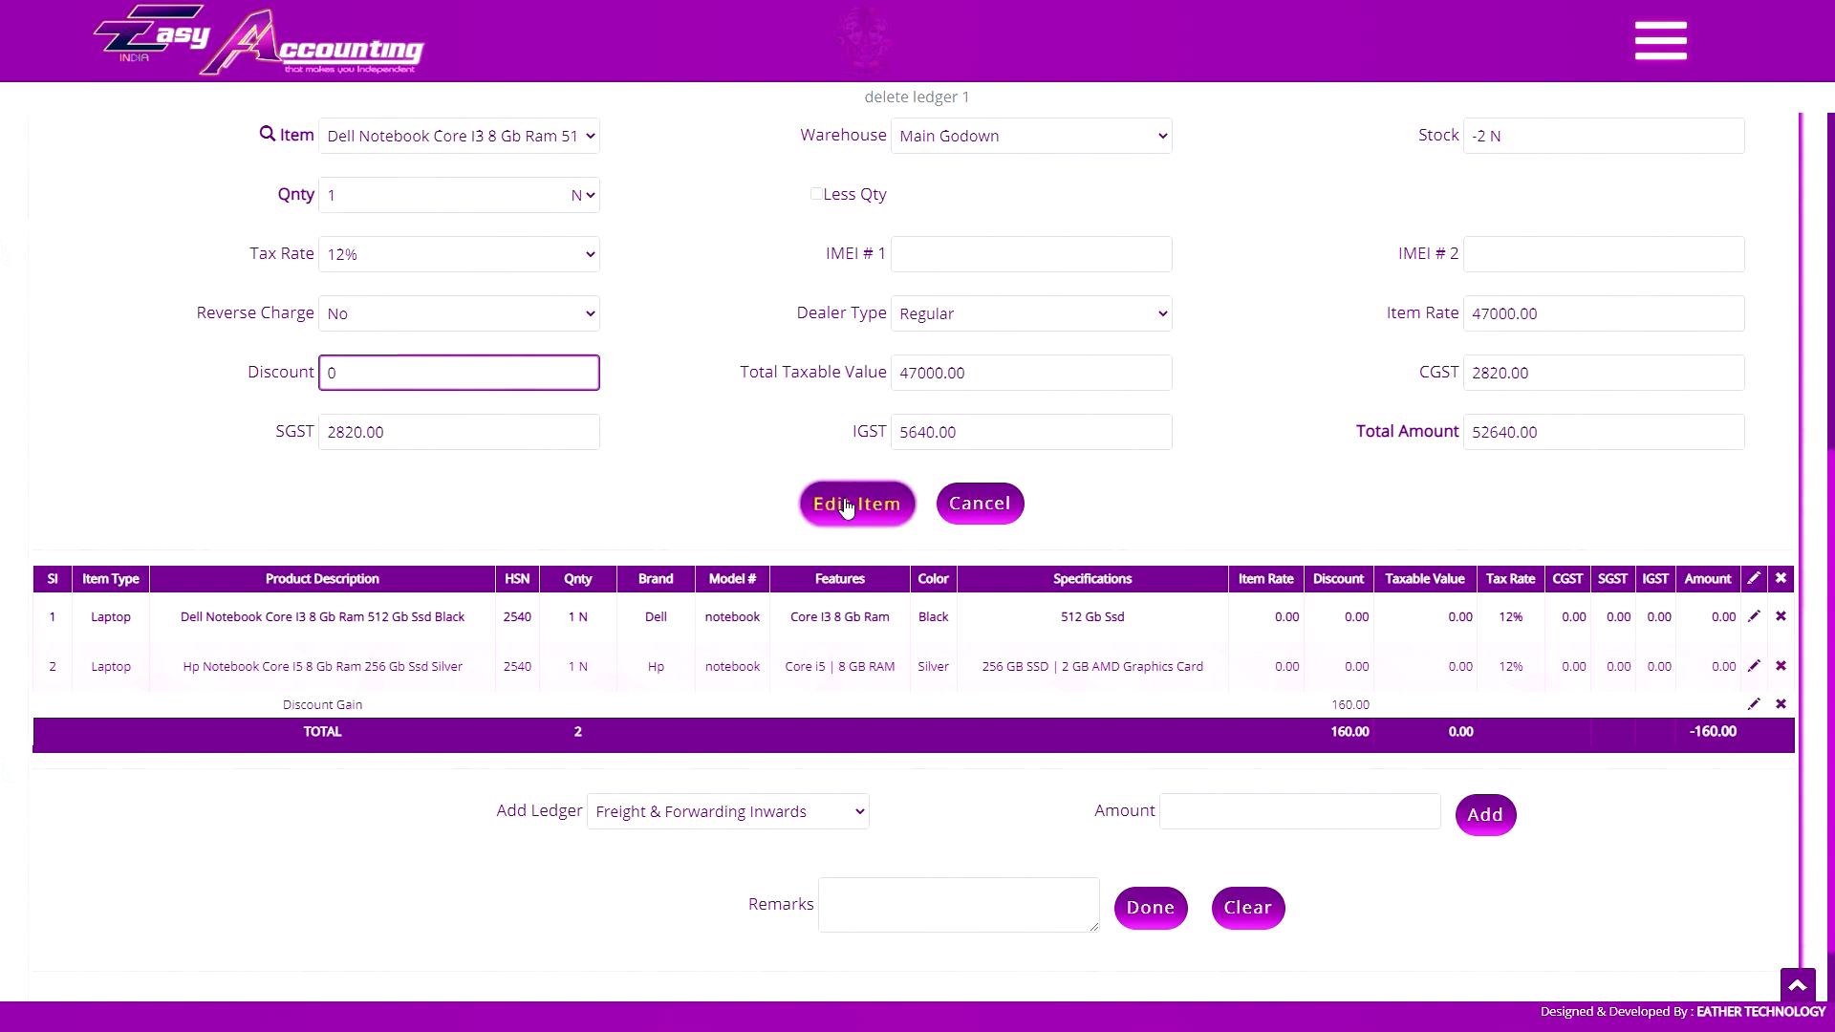
click(843, 503)
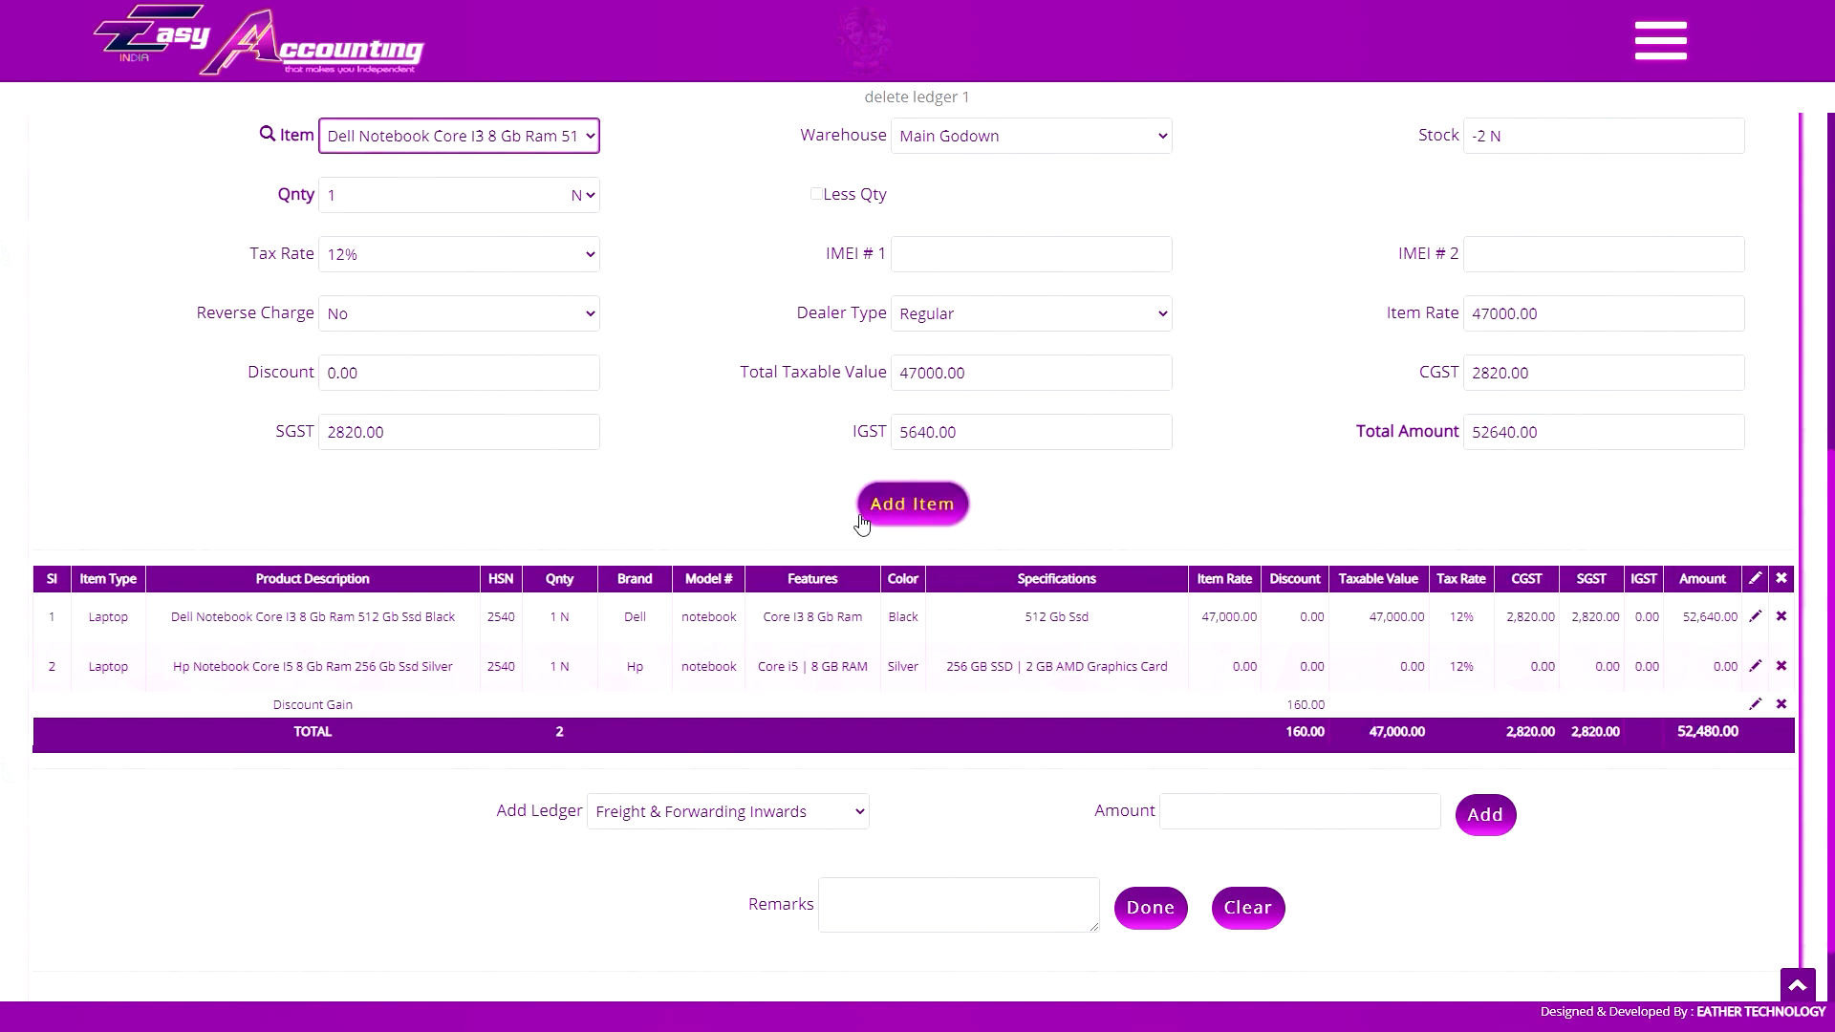
- Change the Discount Gain ledger's amount in the purchase to 1000
click(1756, 706)
triple_click(1254, 810)
text(1000)
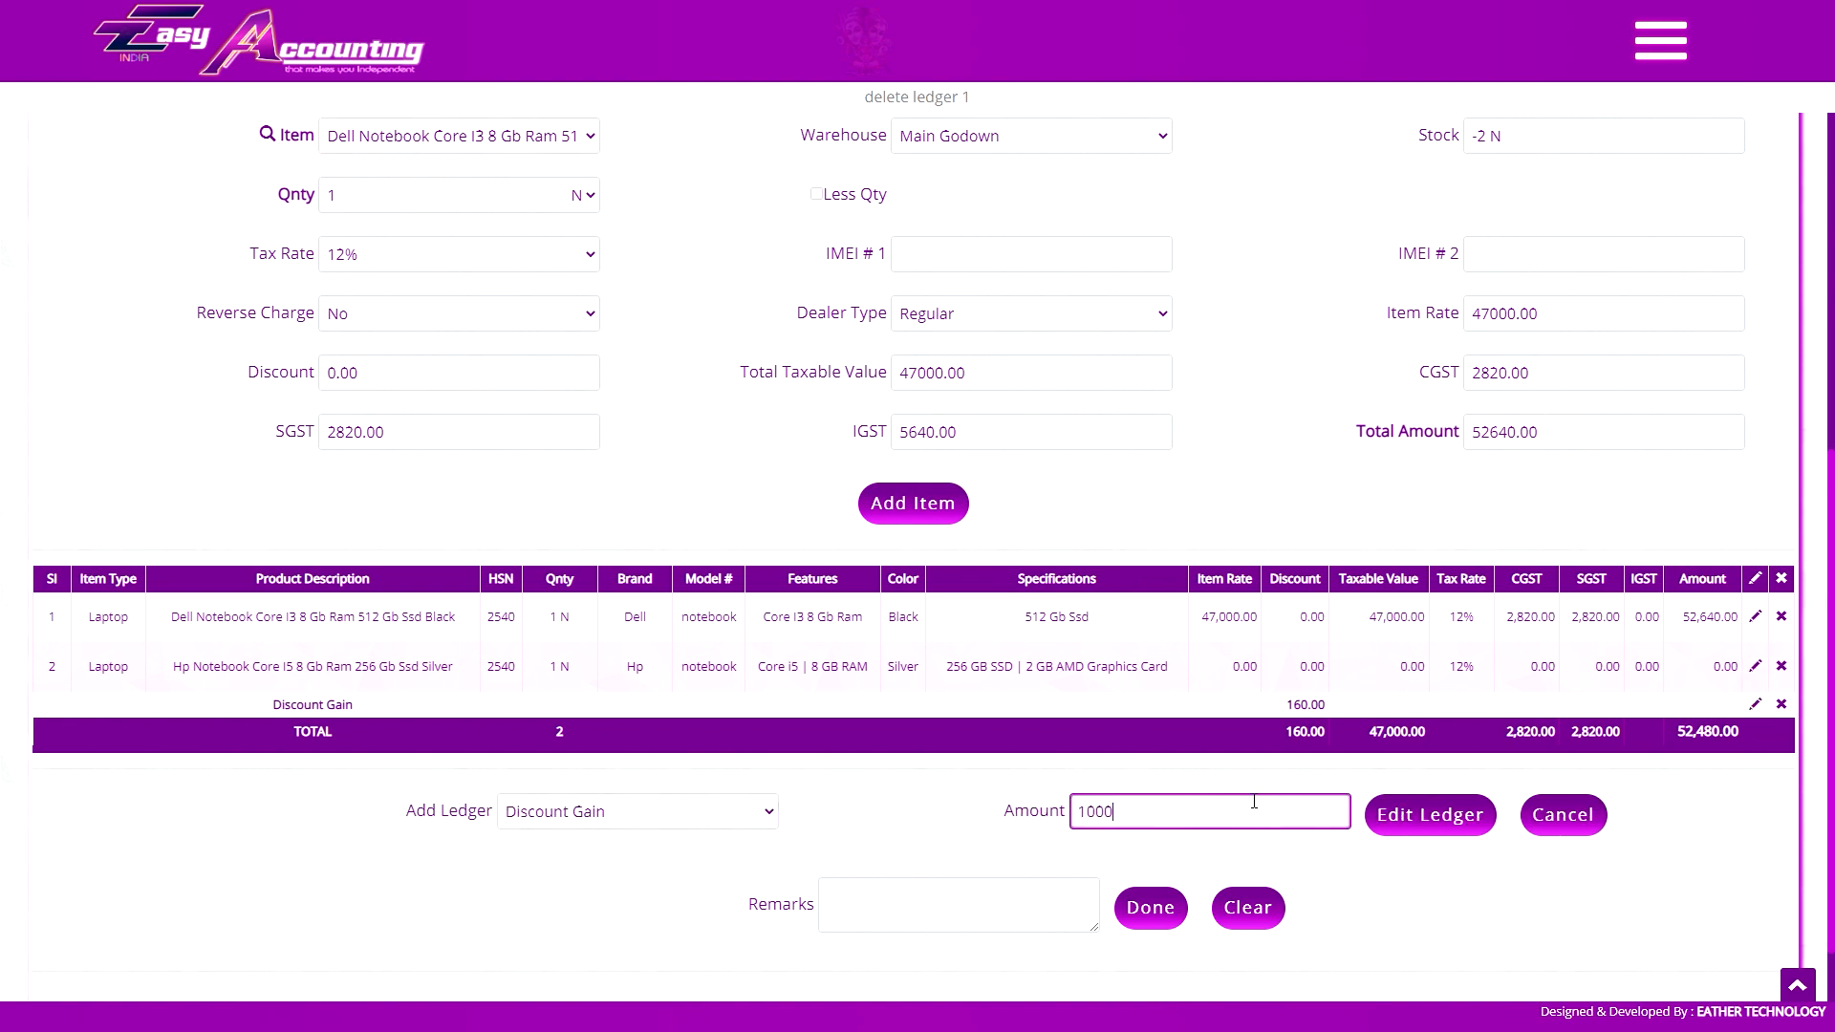
click(1430, 814)
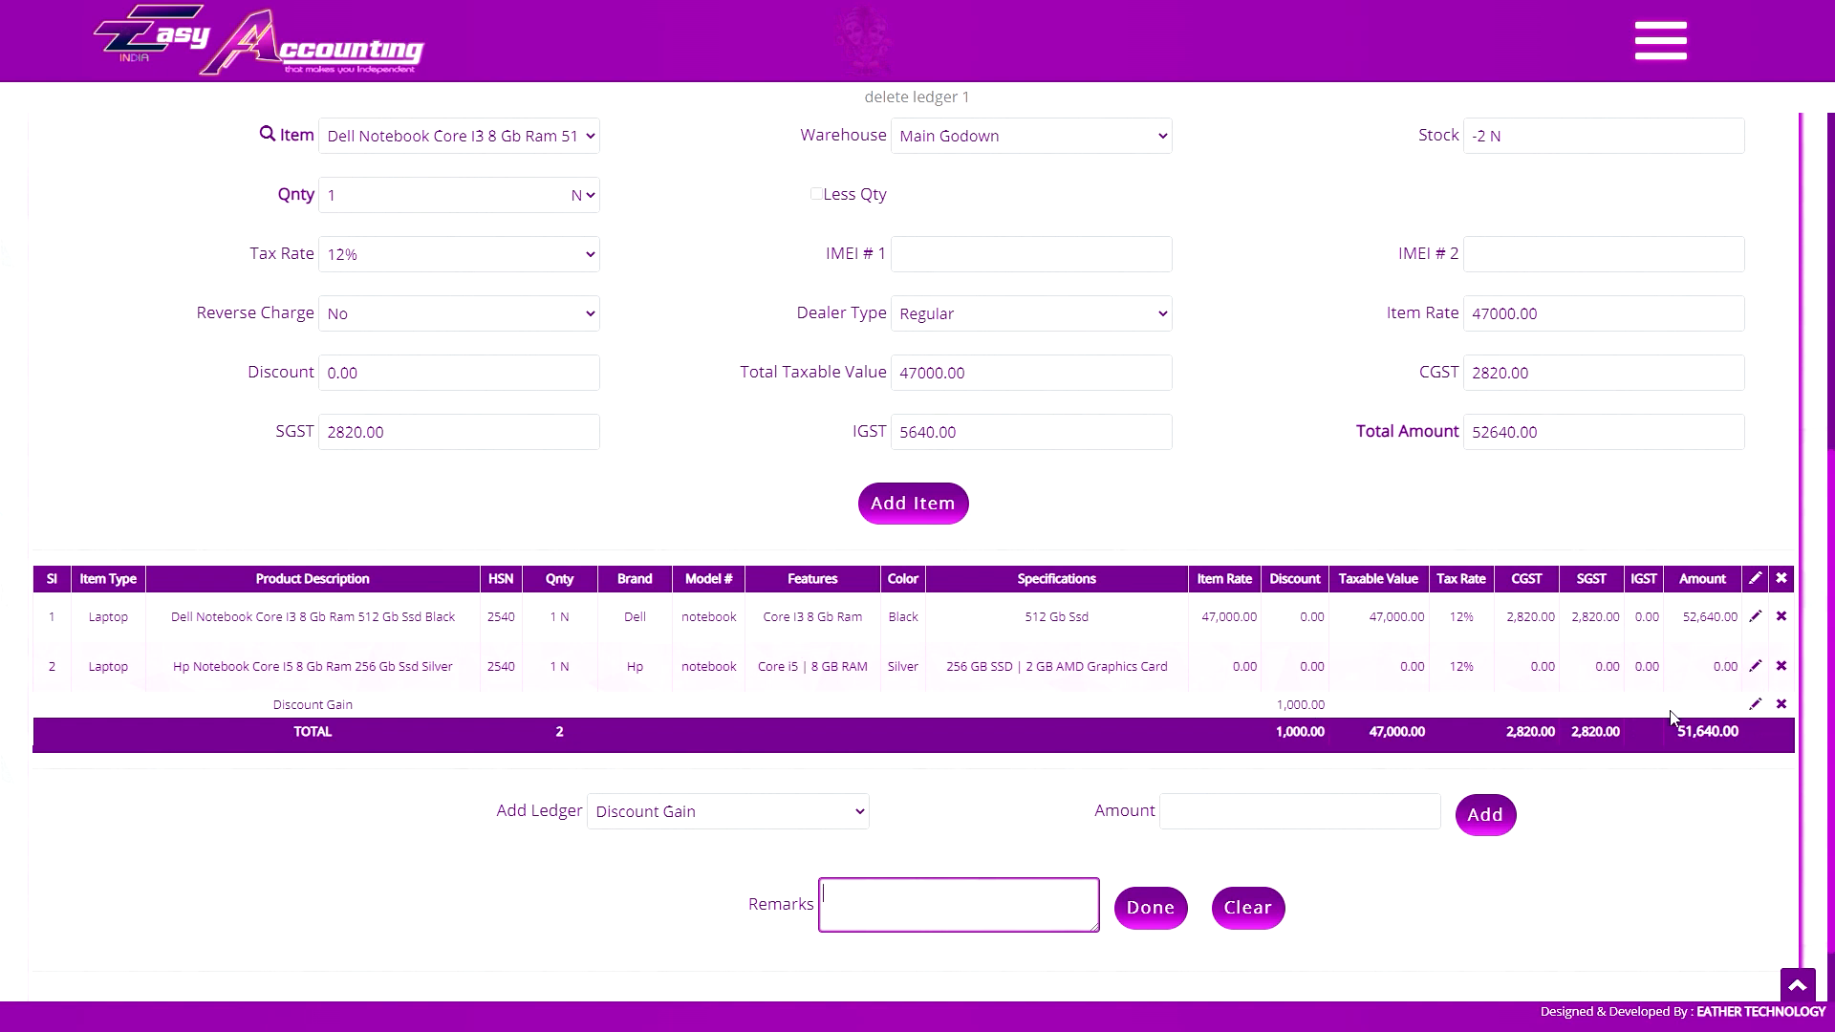
- Open the Dell Notebook item and the Discount Gain ledger for editing, and cancel both edits
click(1756, 616)
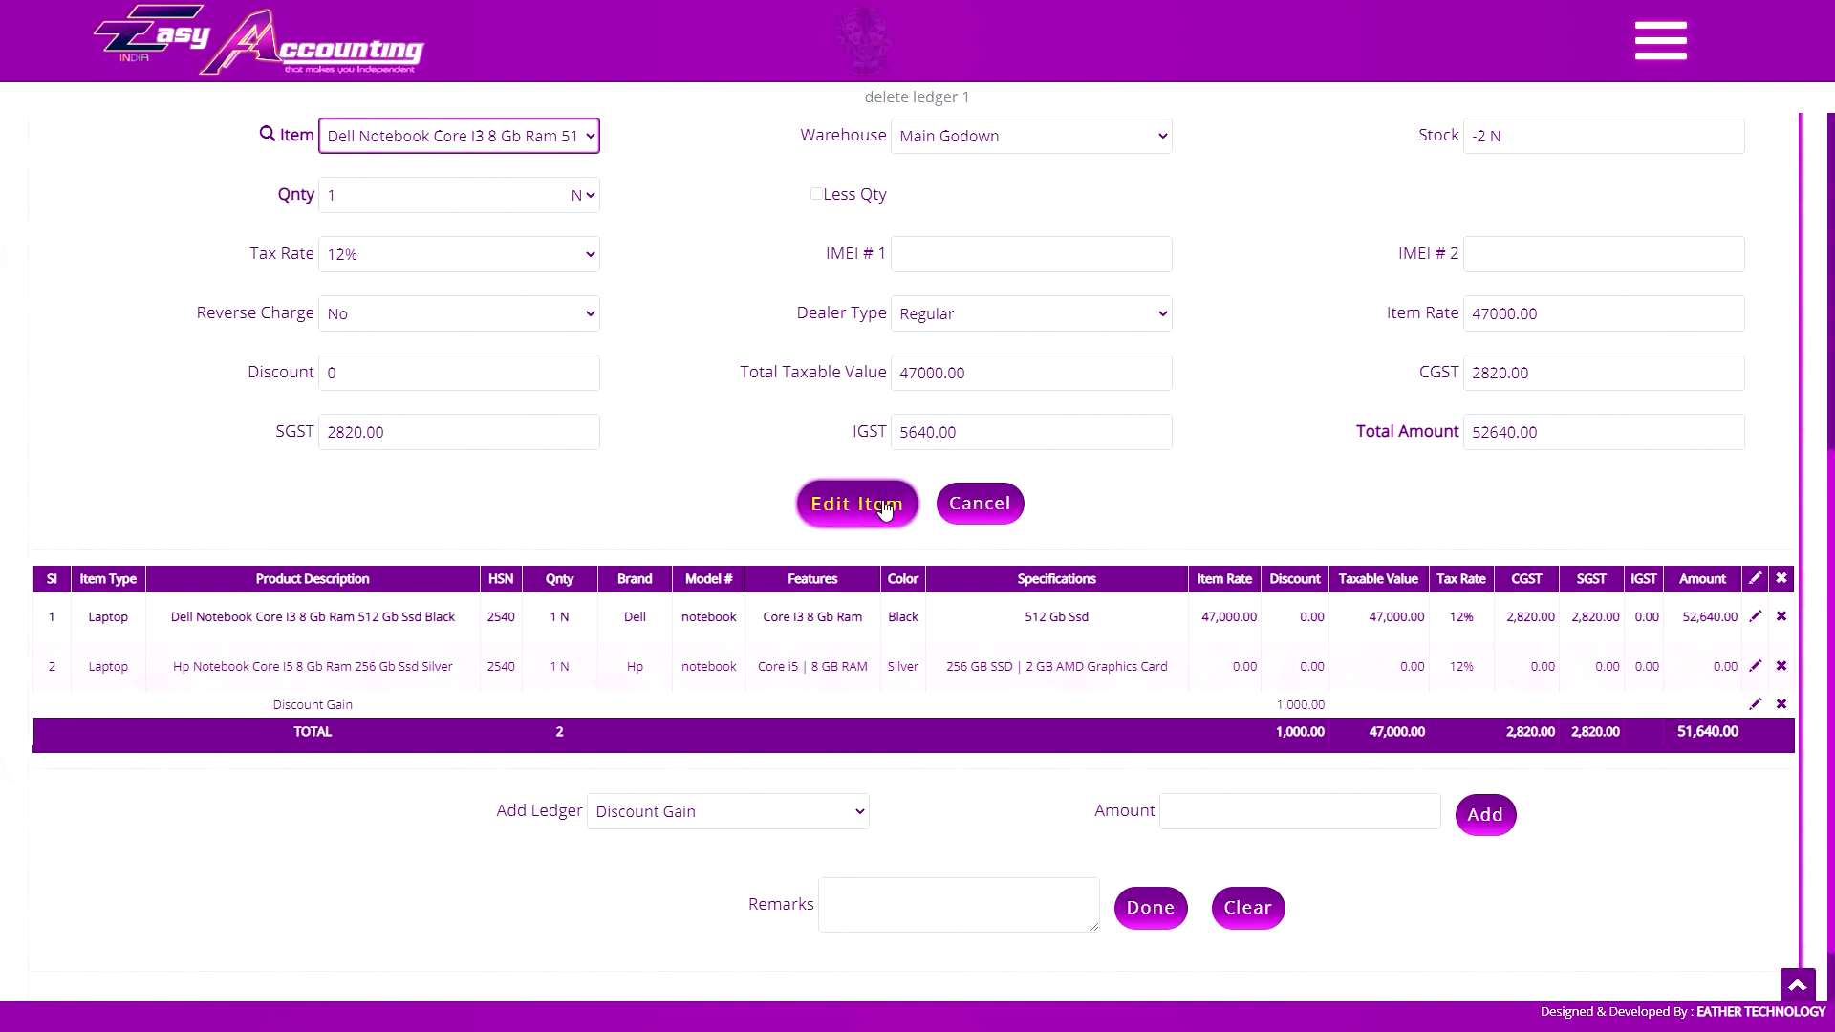
click(1756, 704)
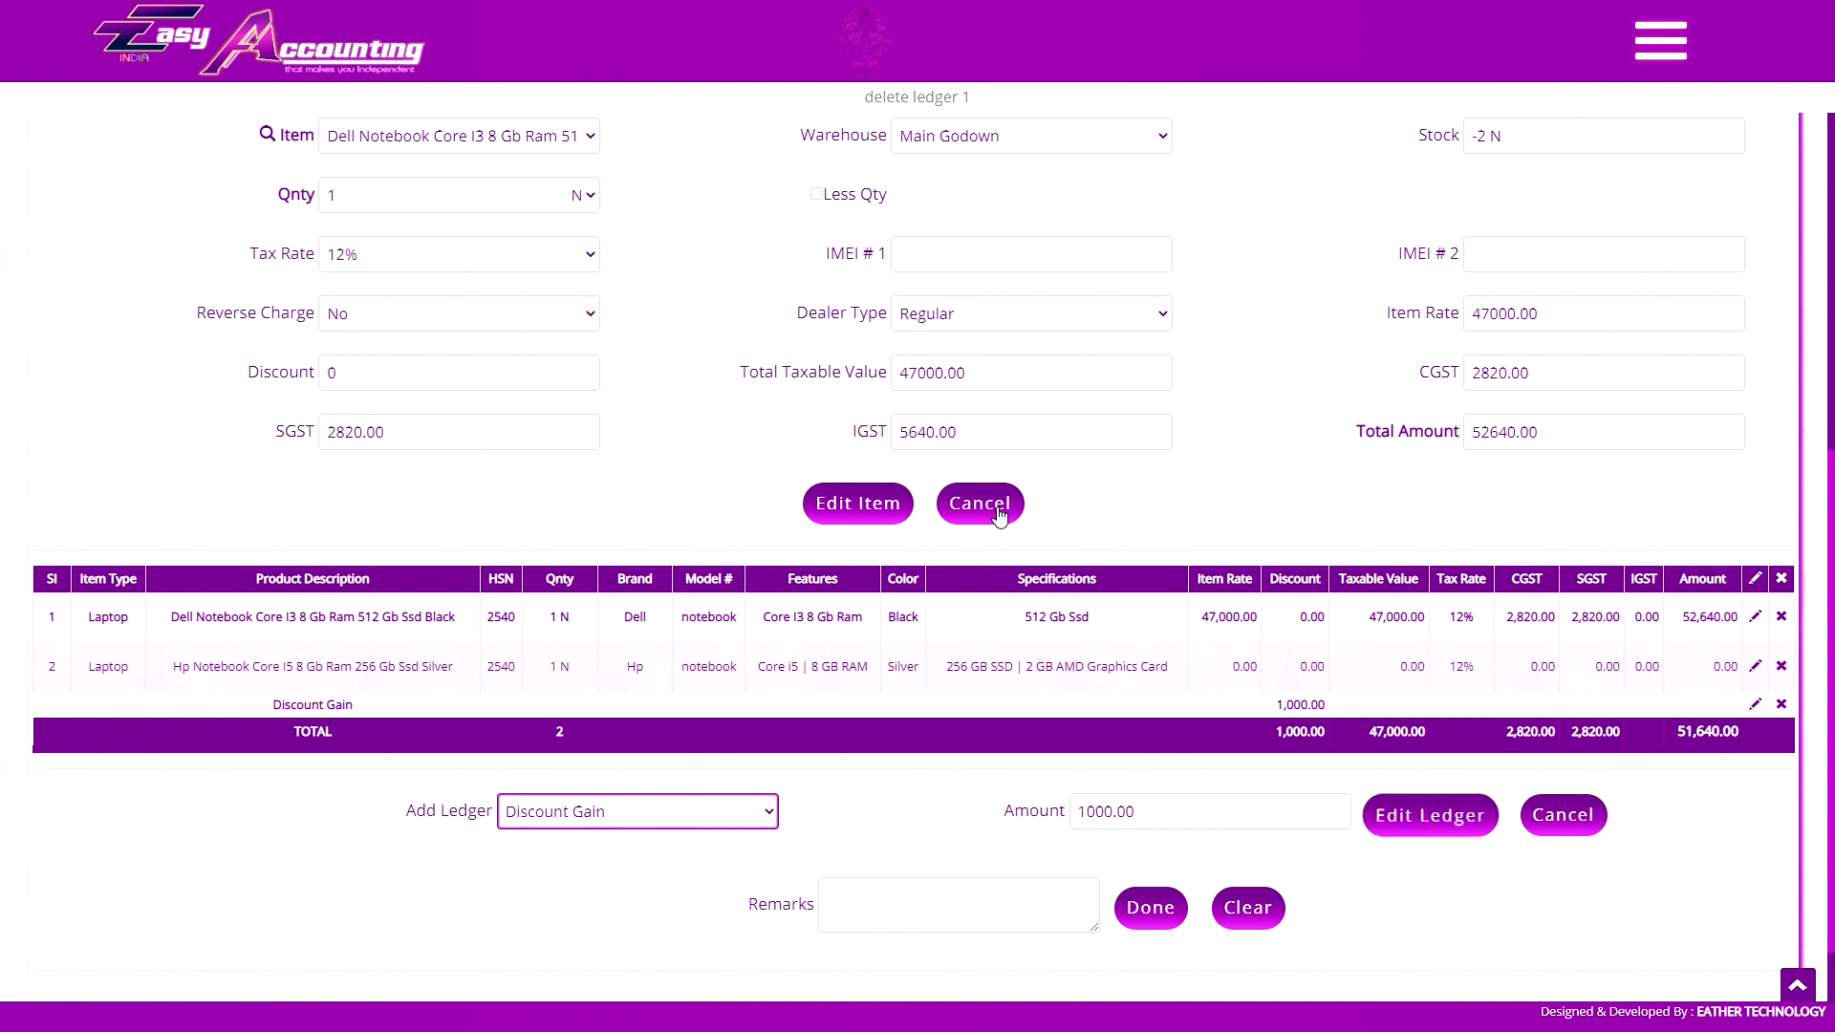
scroll(1029, 578, up, 1)
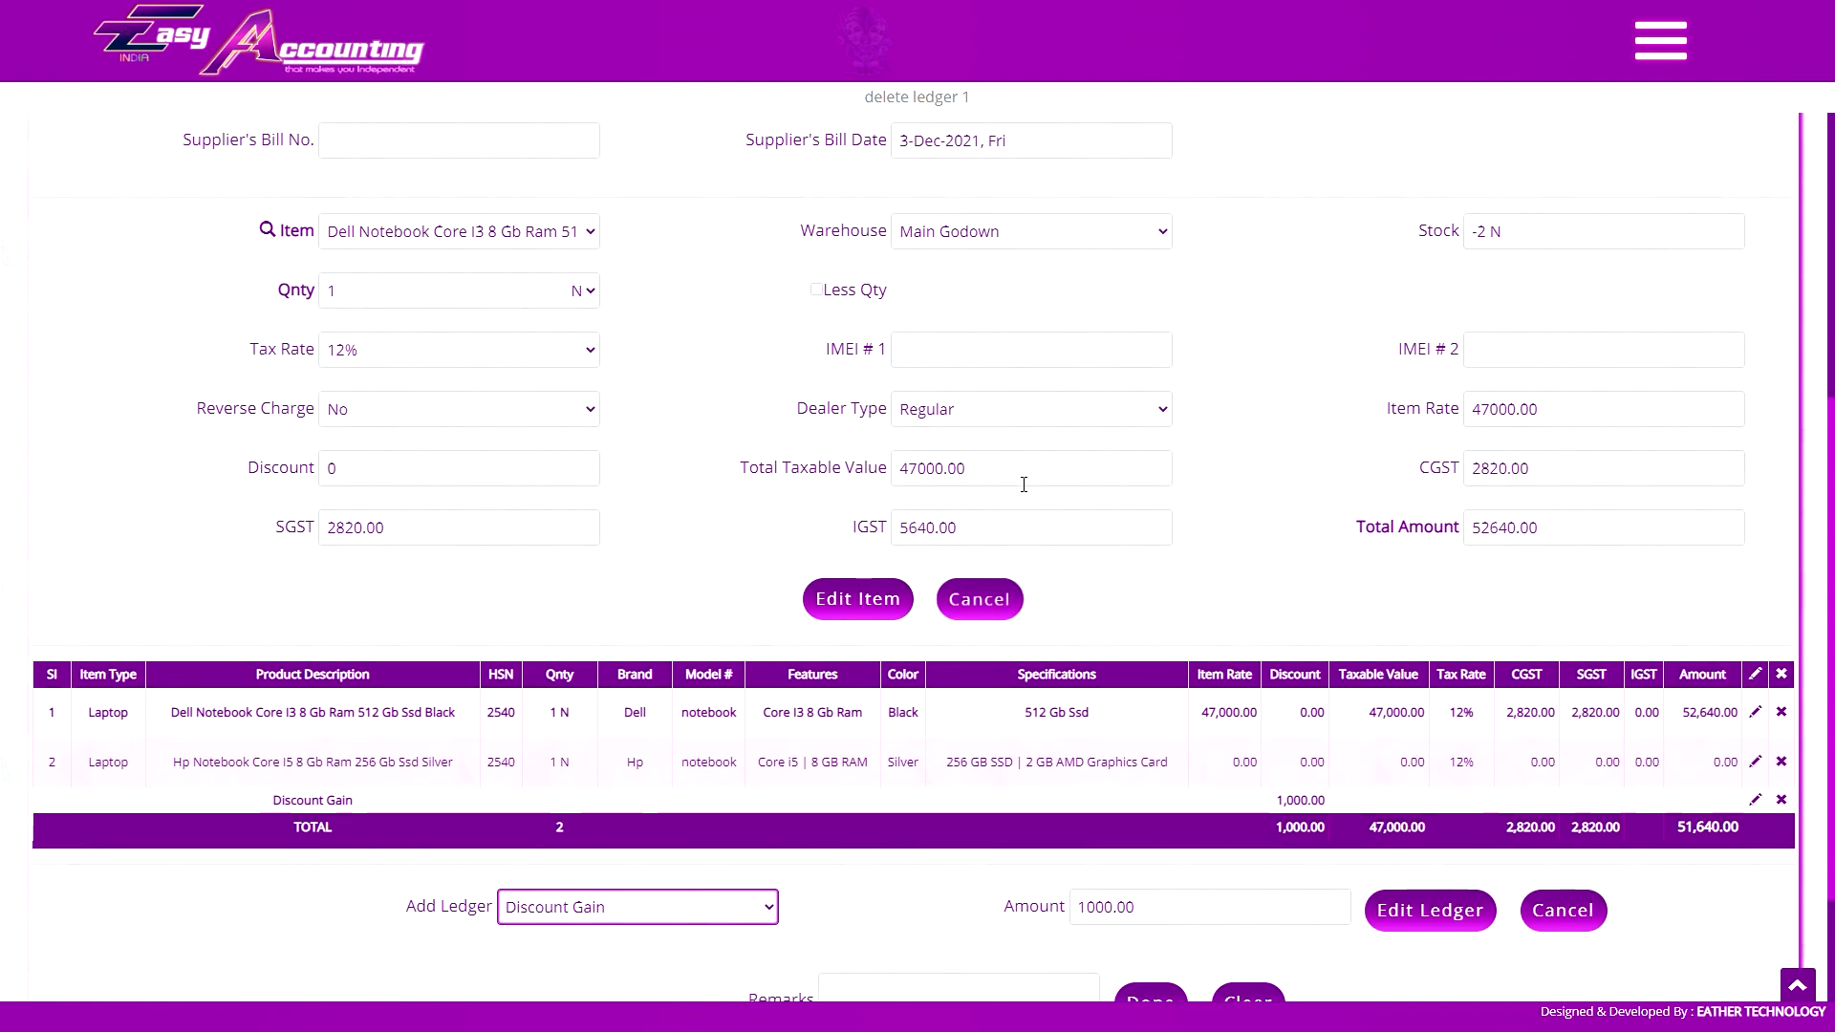
click(1010, 608)
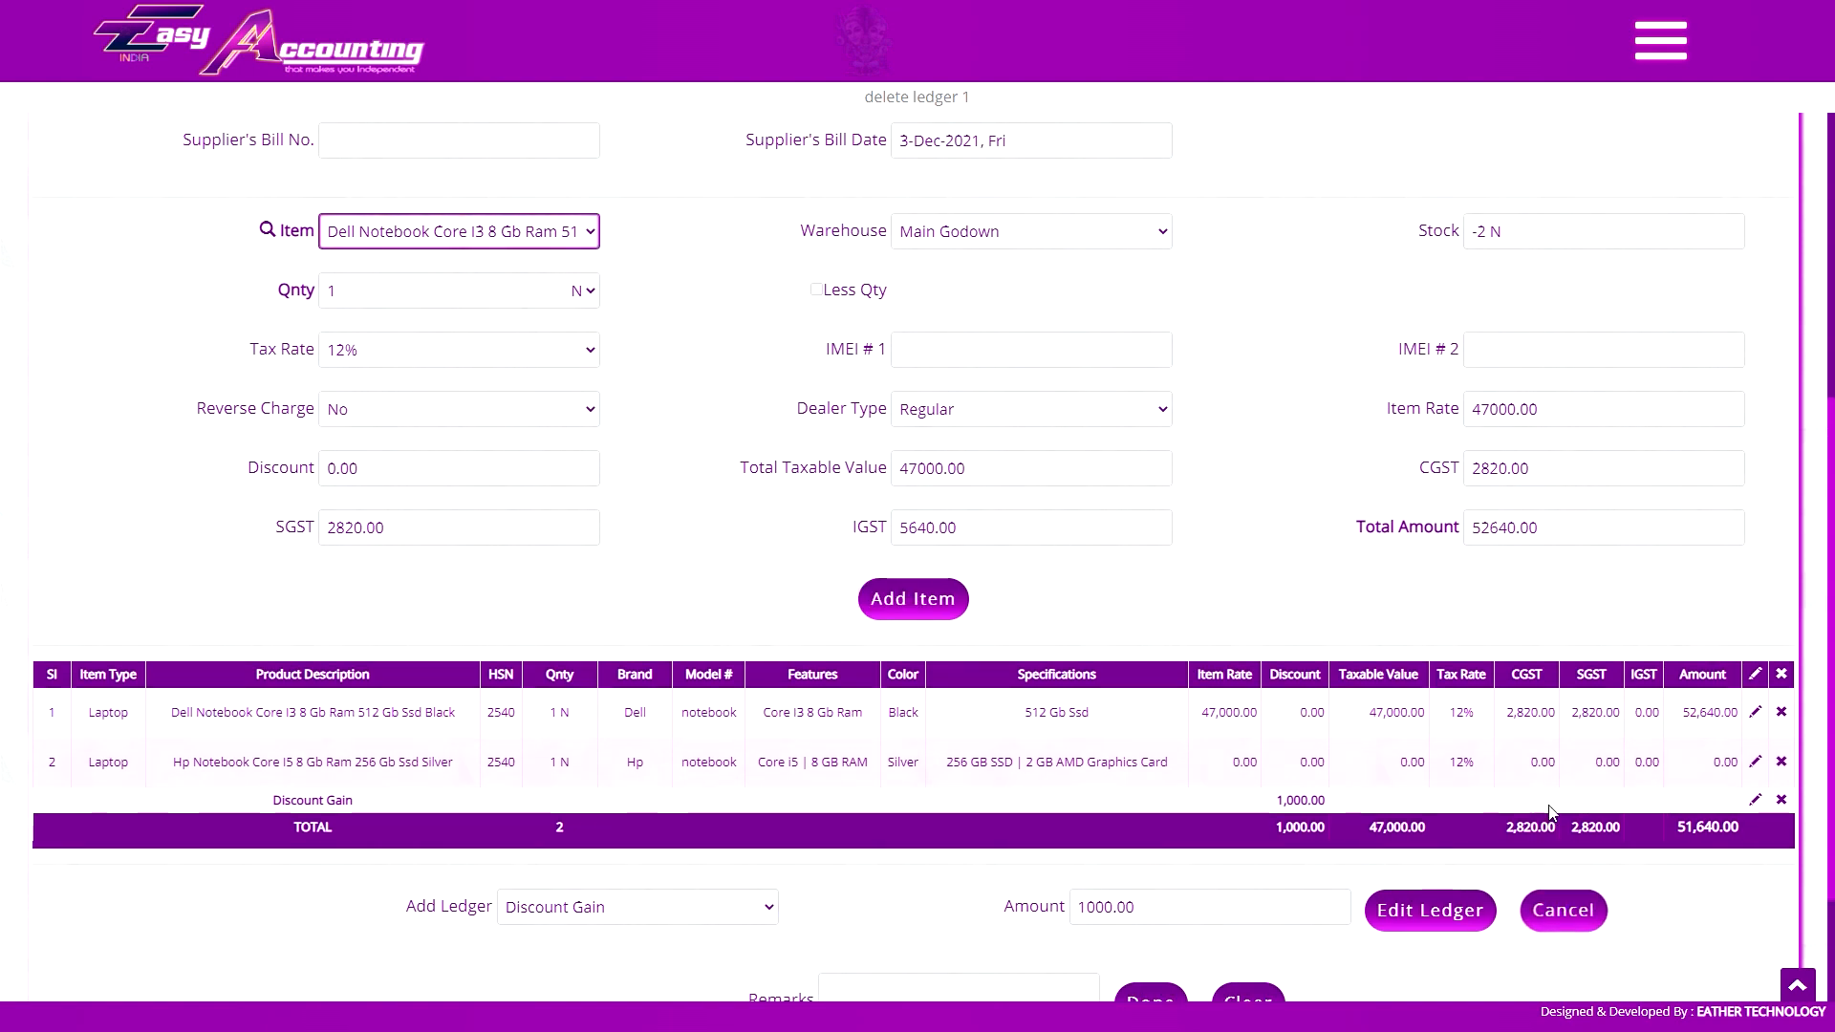
click(1591, 921)
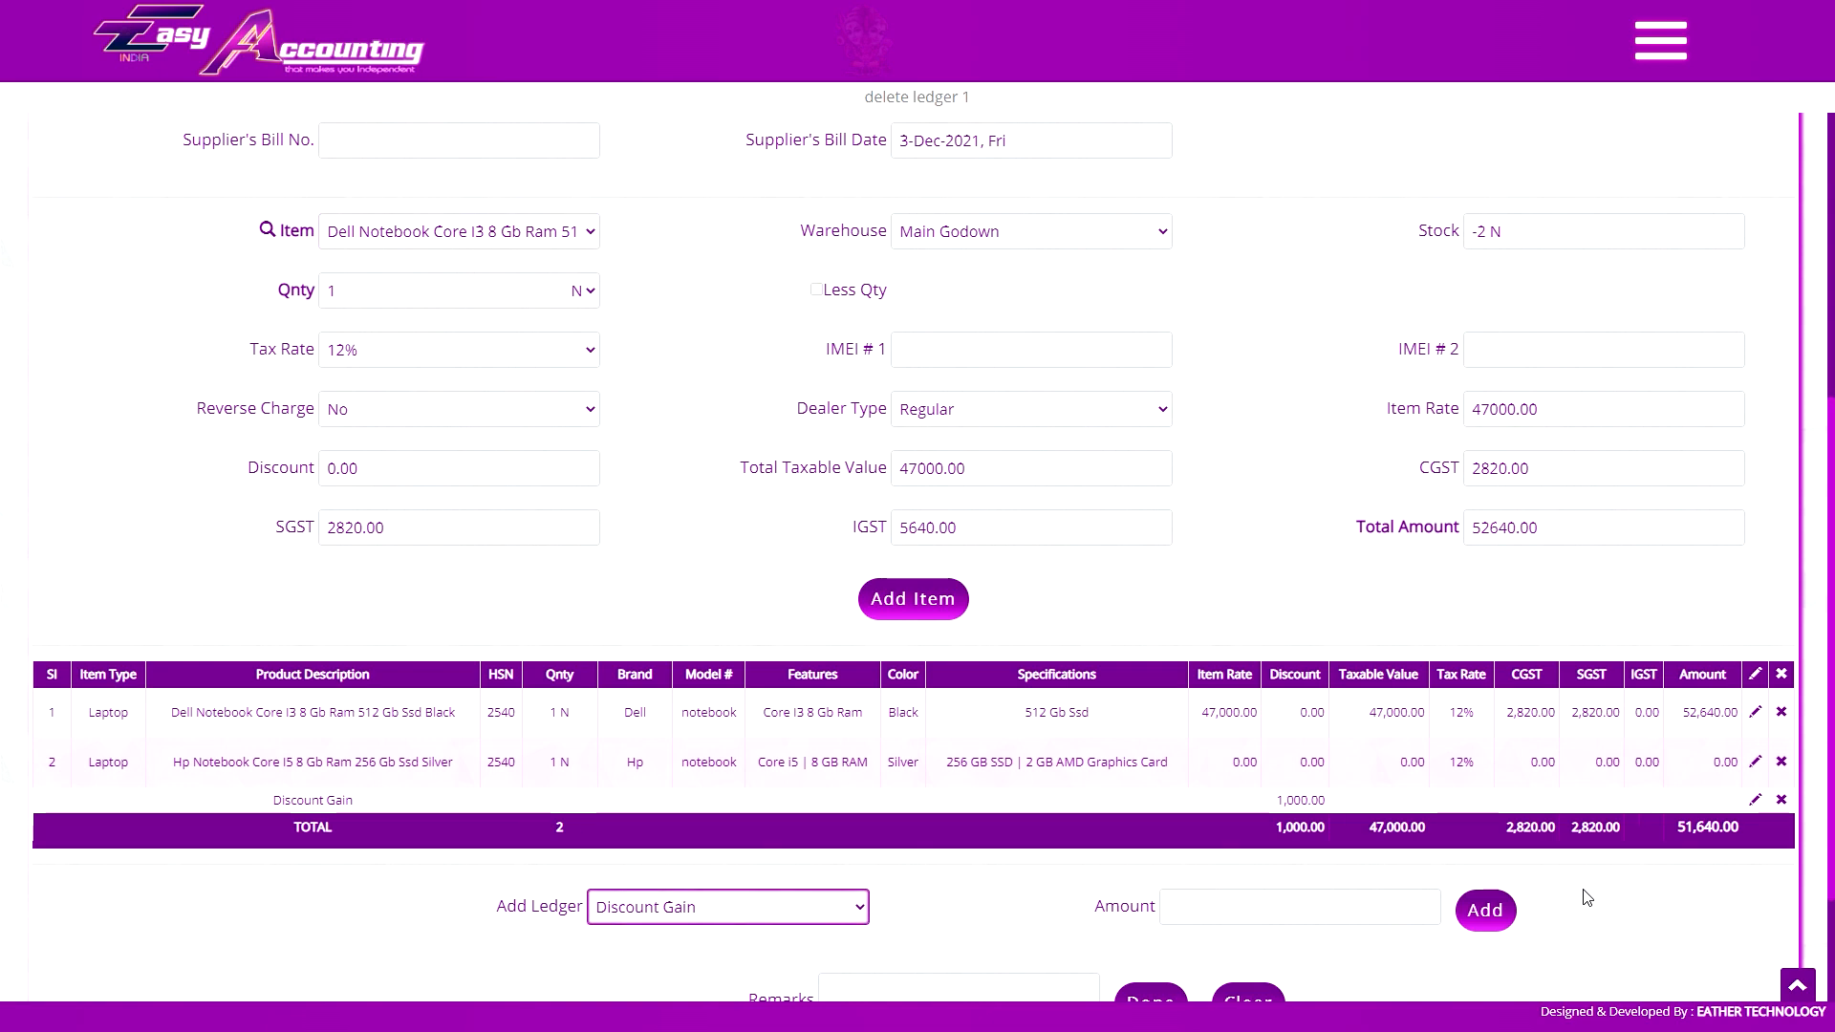
scroll(1184, 319, up, 6)
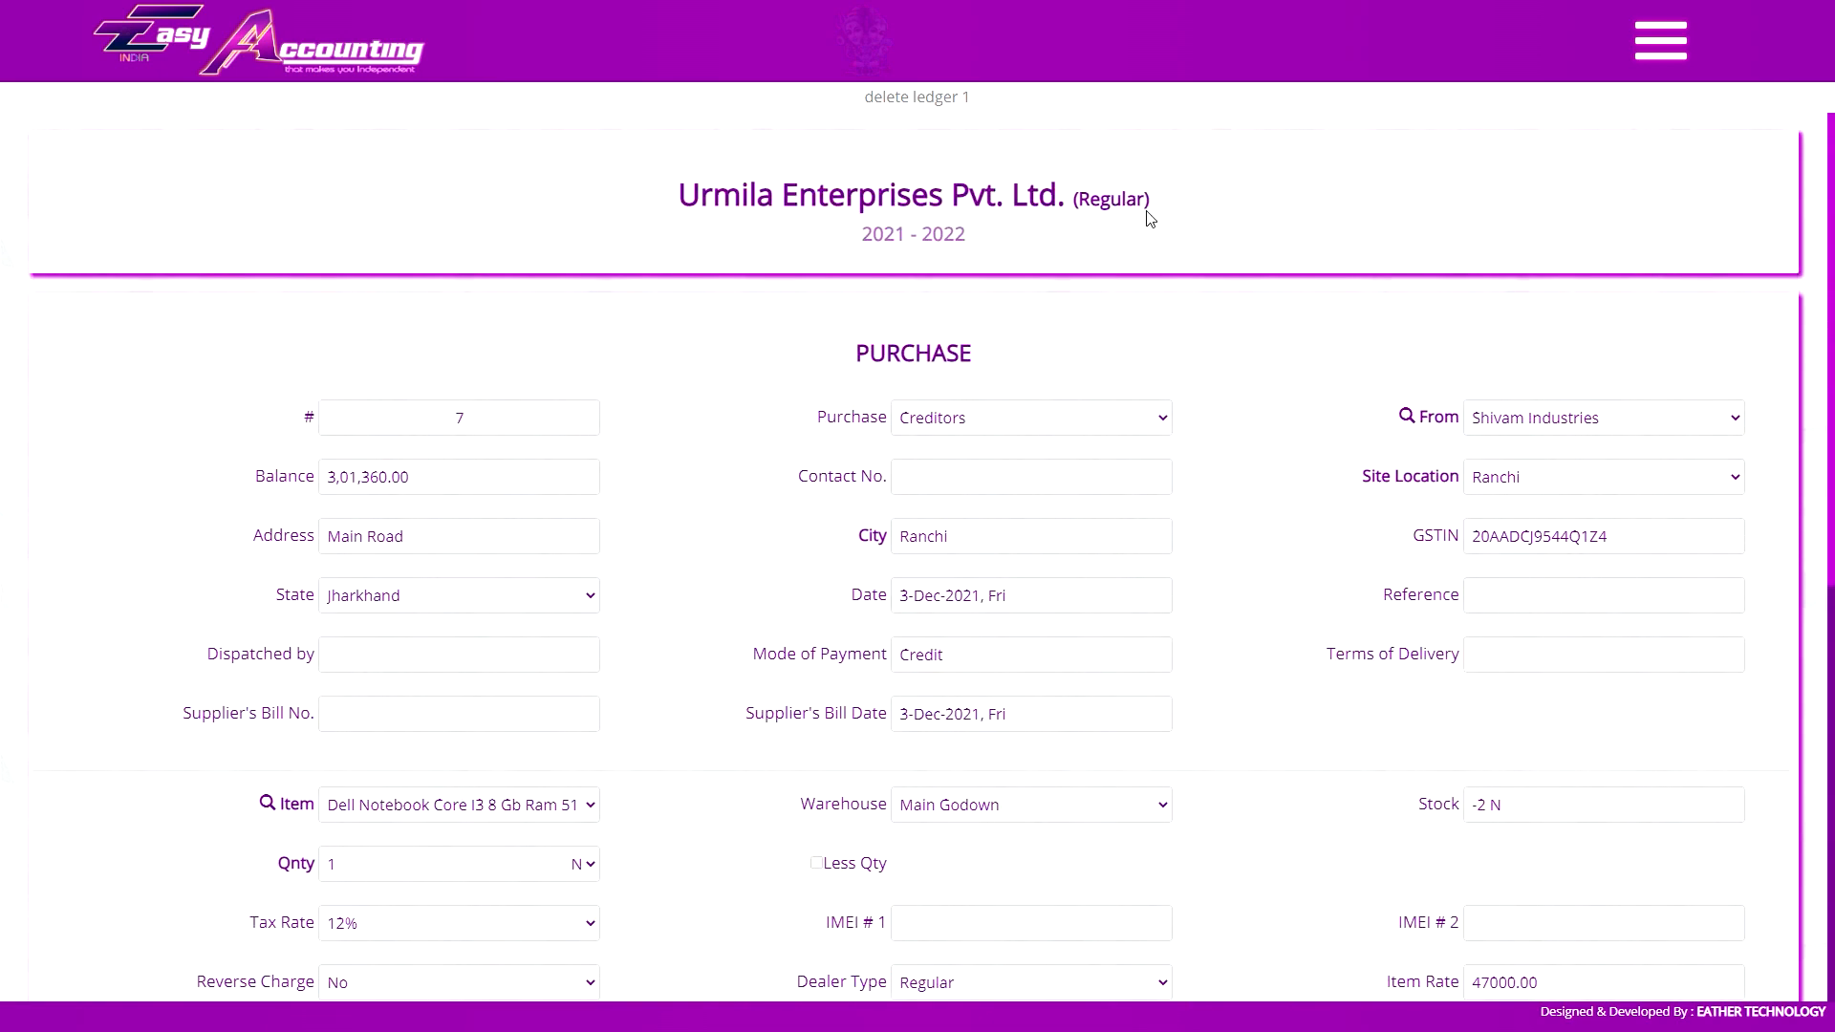
scroll(1200, 440, down, 5)
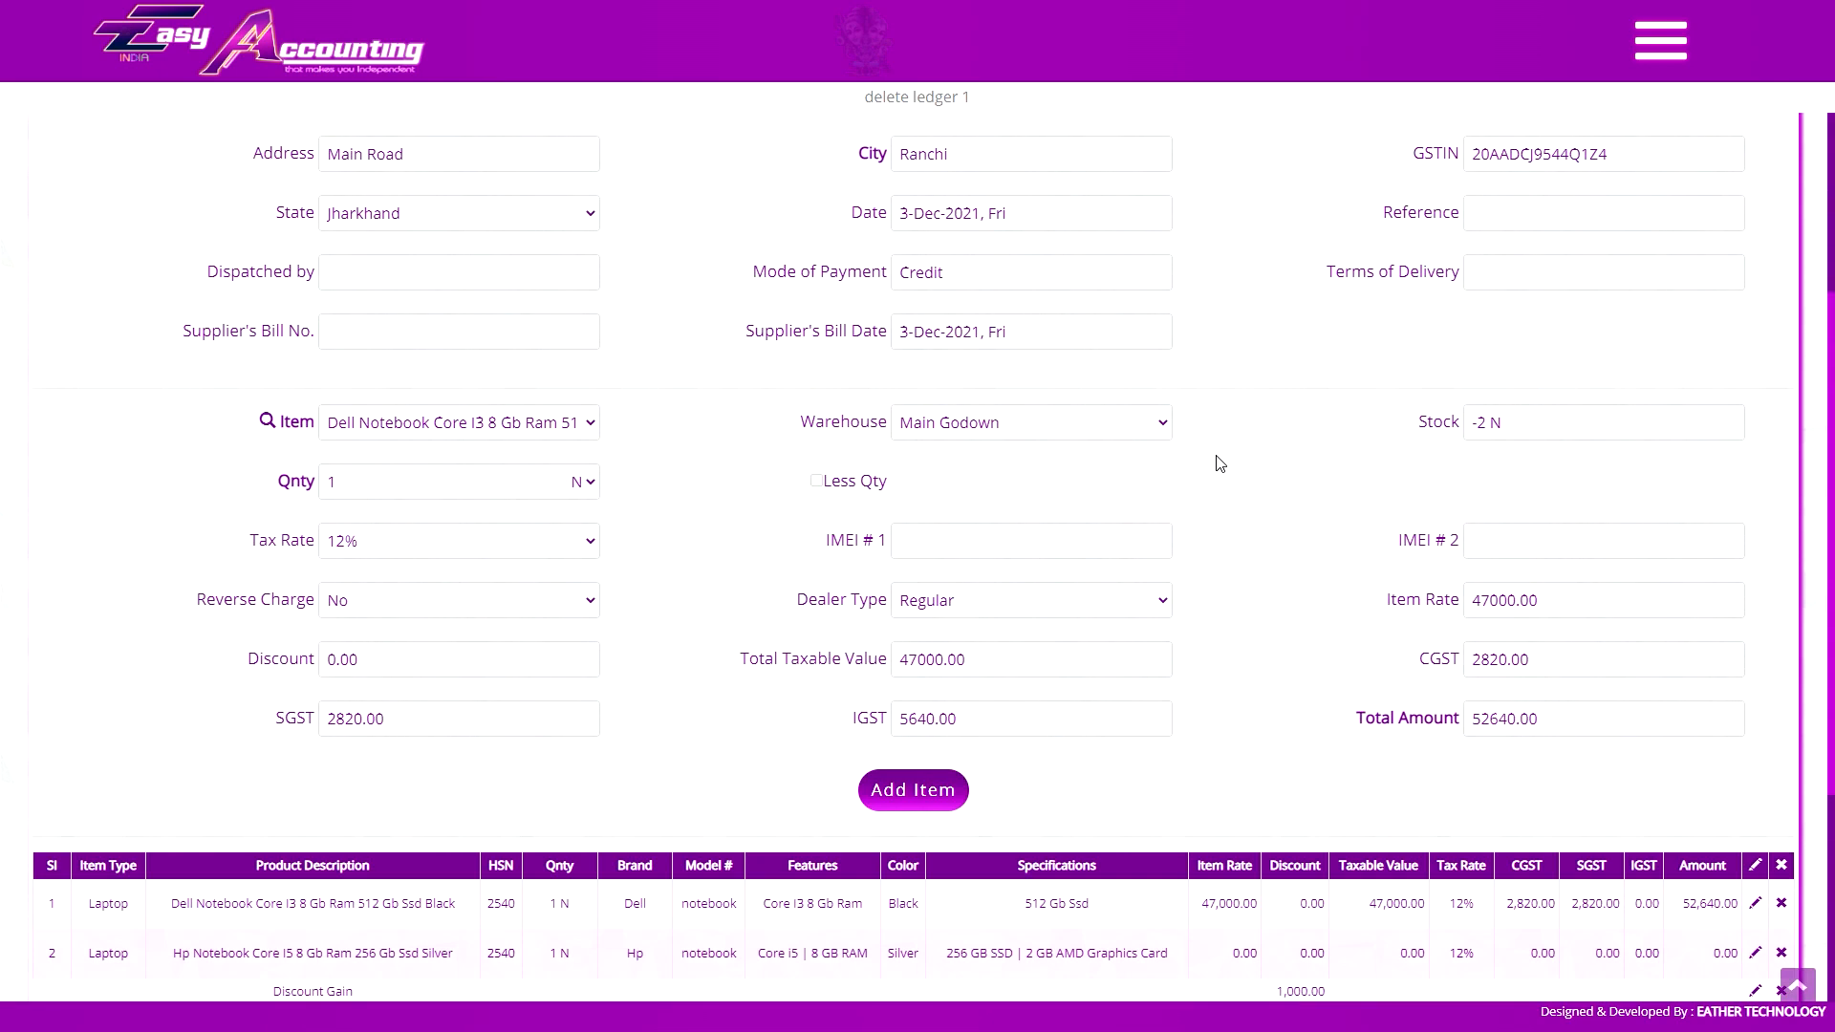
scroll(1195, 506, up, 4)
scroll(1099, 459, up, 1)
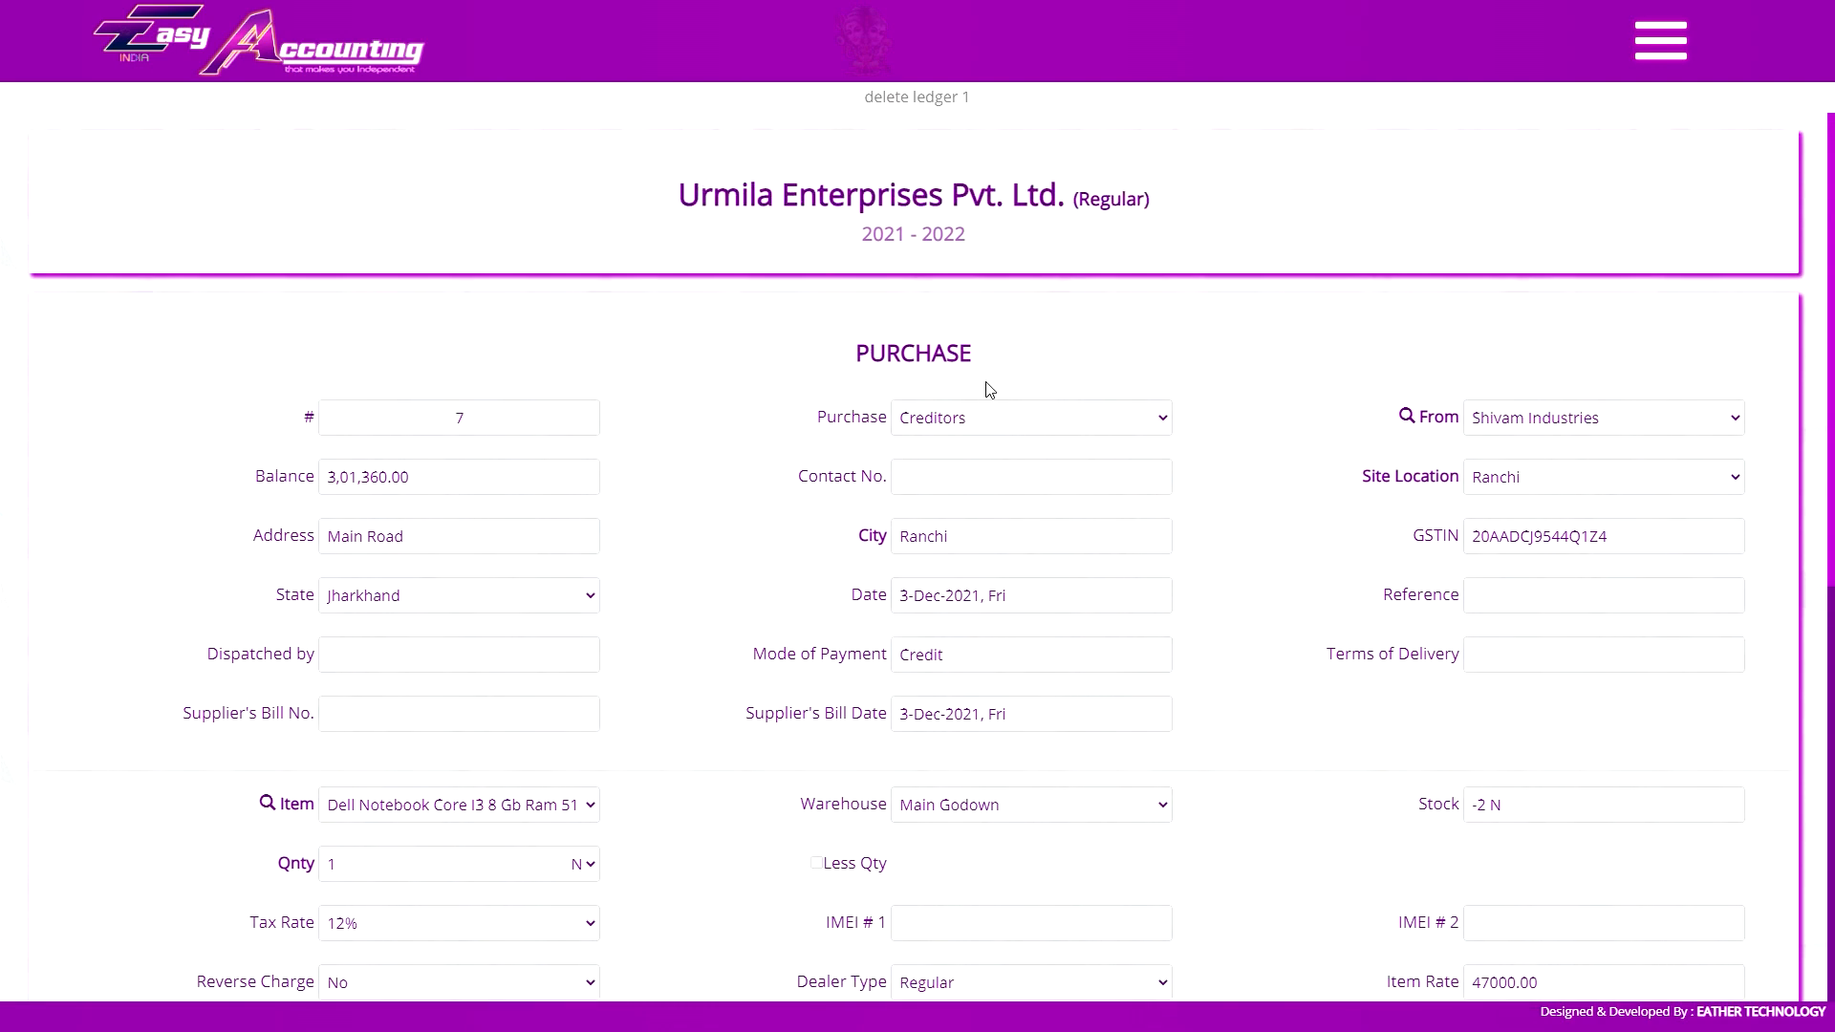
scroll(989, 390, down, 2)
scroll(993, 412, down, 3)
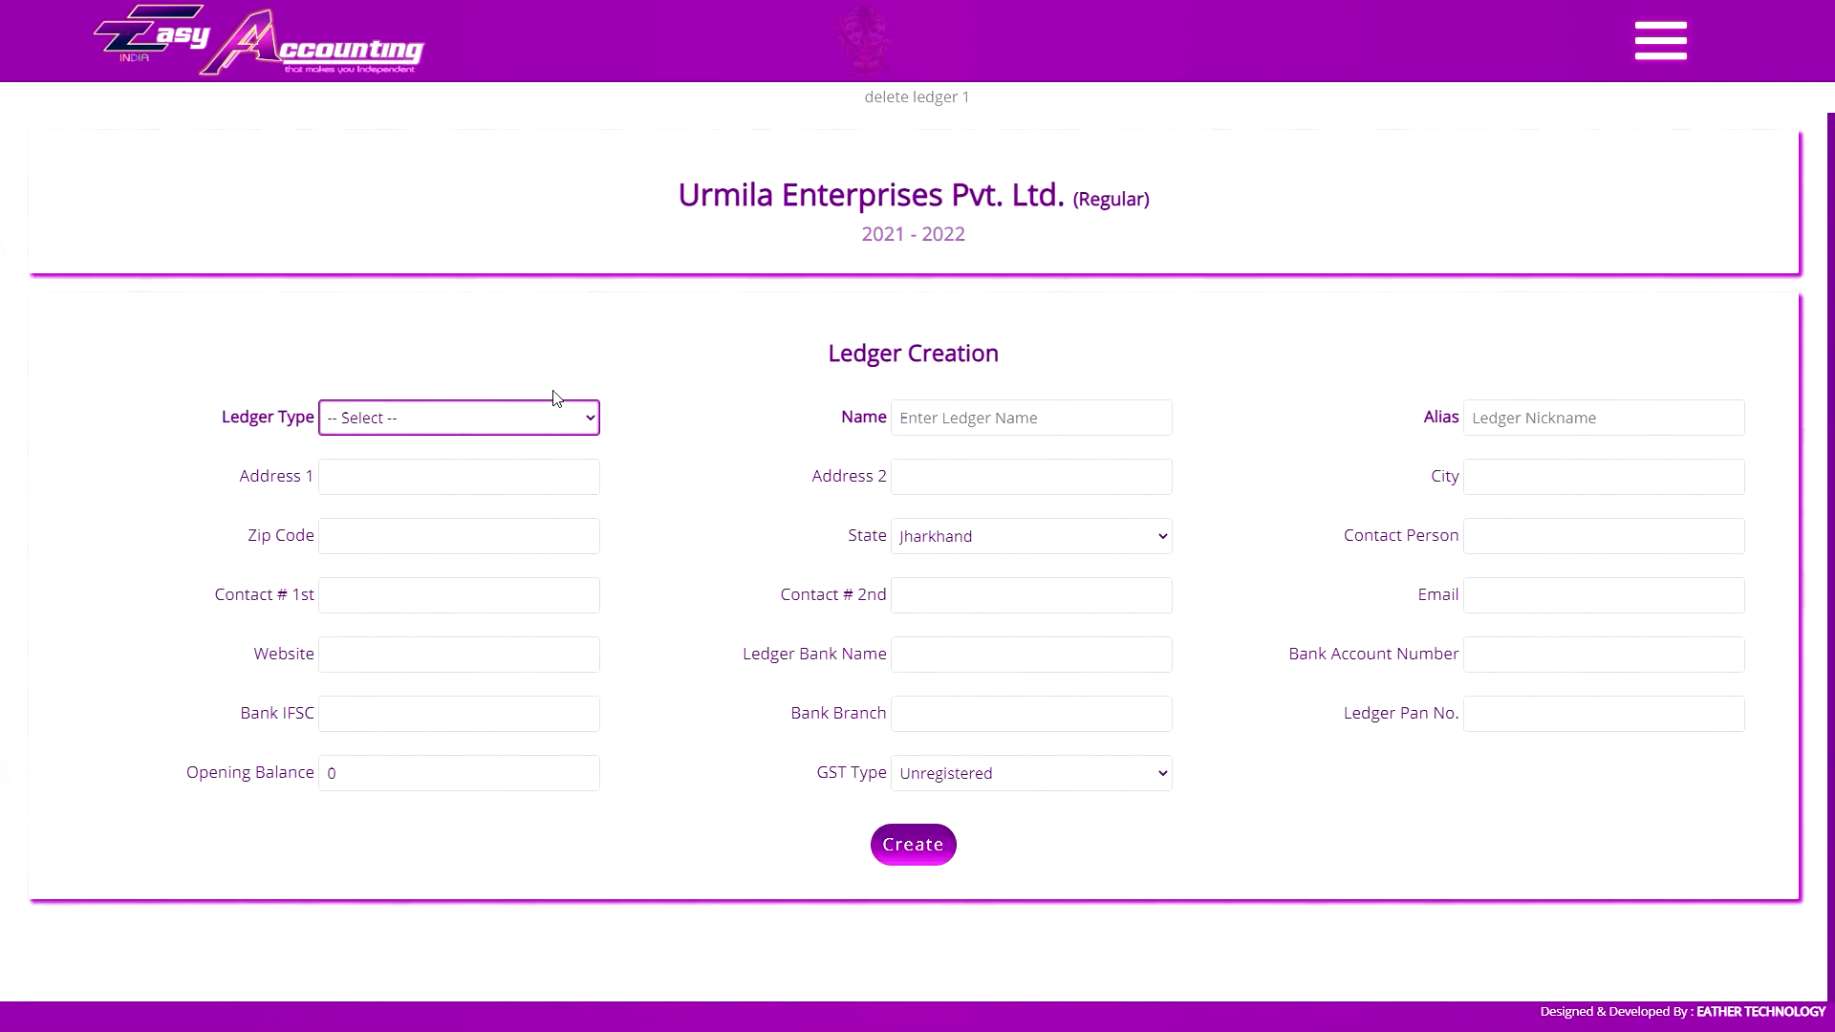
- Begin a new Fixed Assets ledger named "repair and maintenance @ 18%"
click(478, 418)
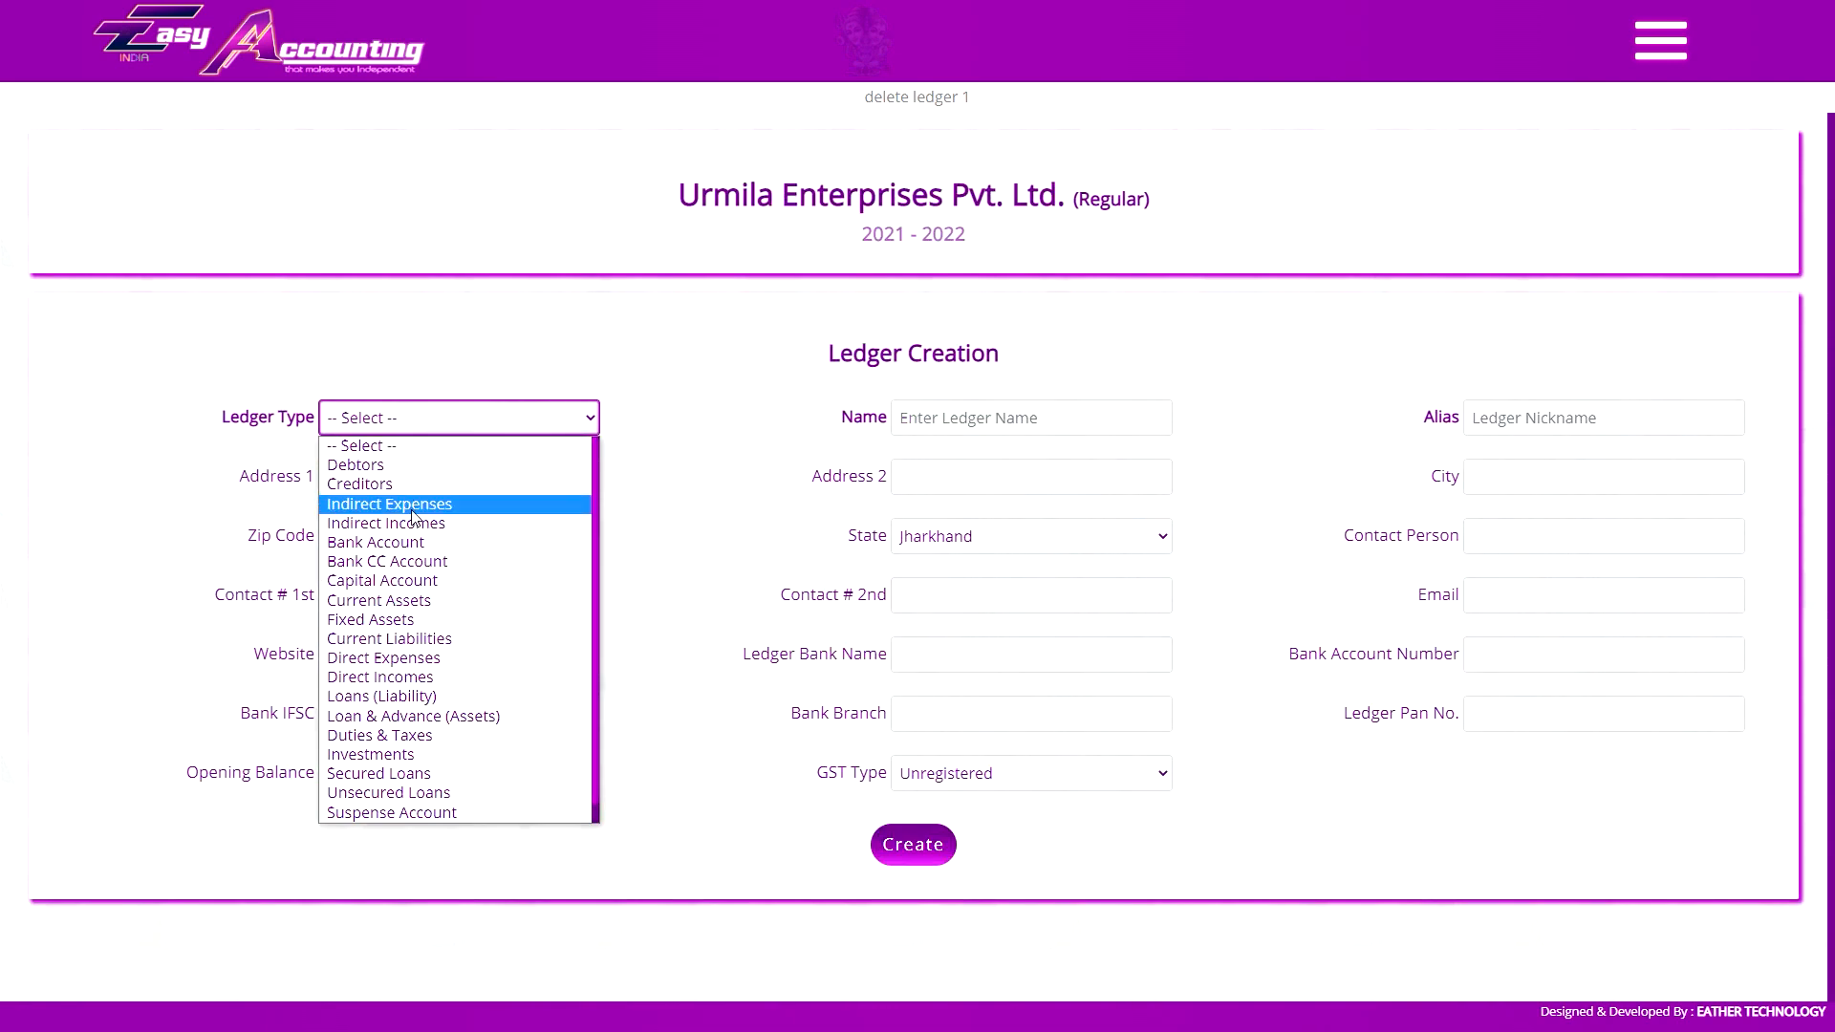
click(398, 619)
key(Tab)
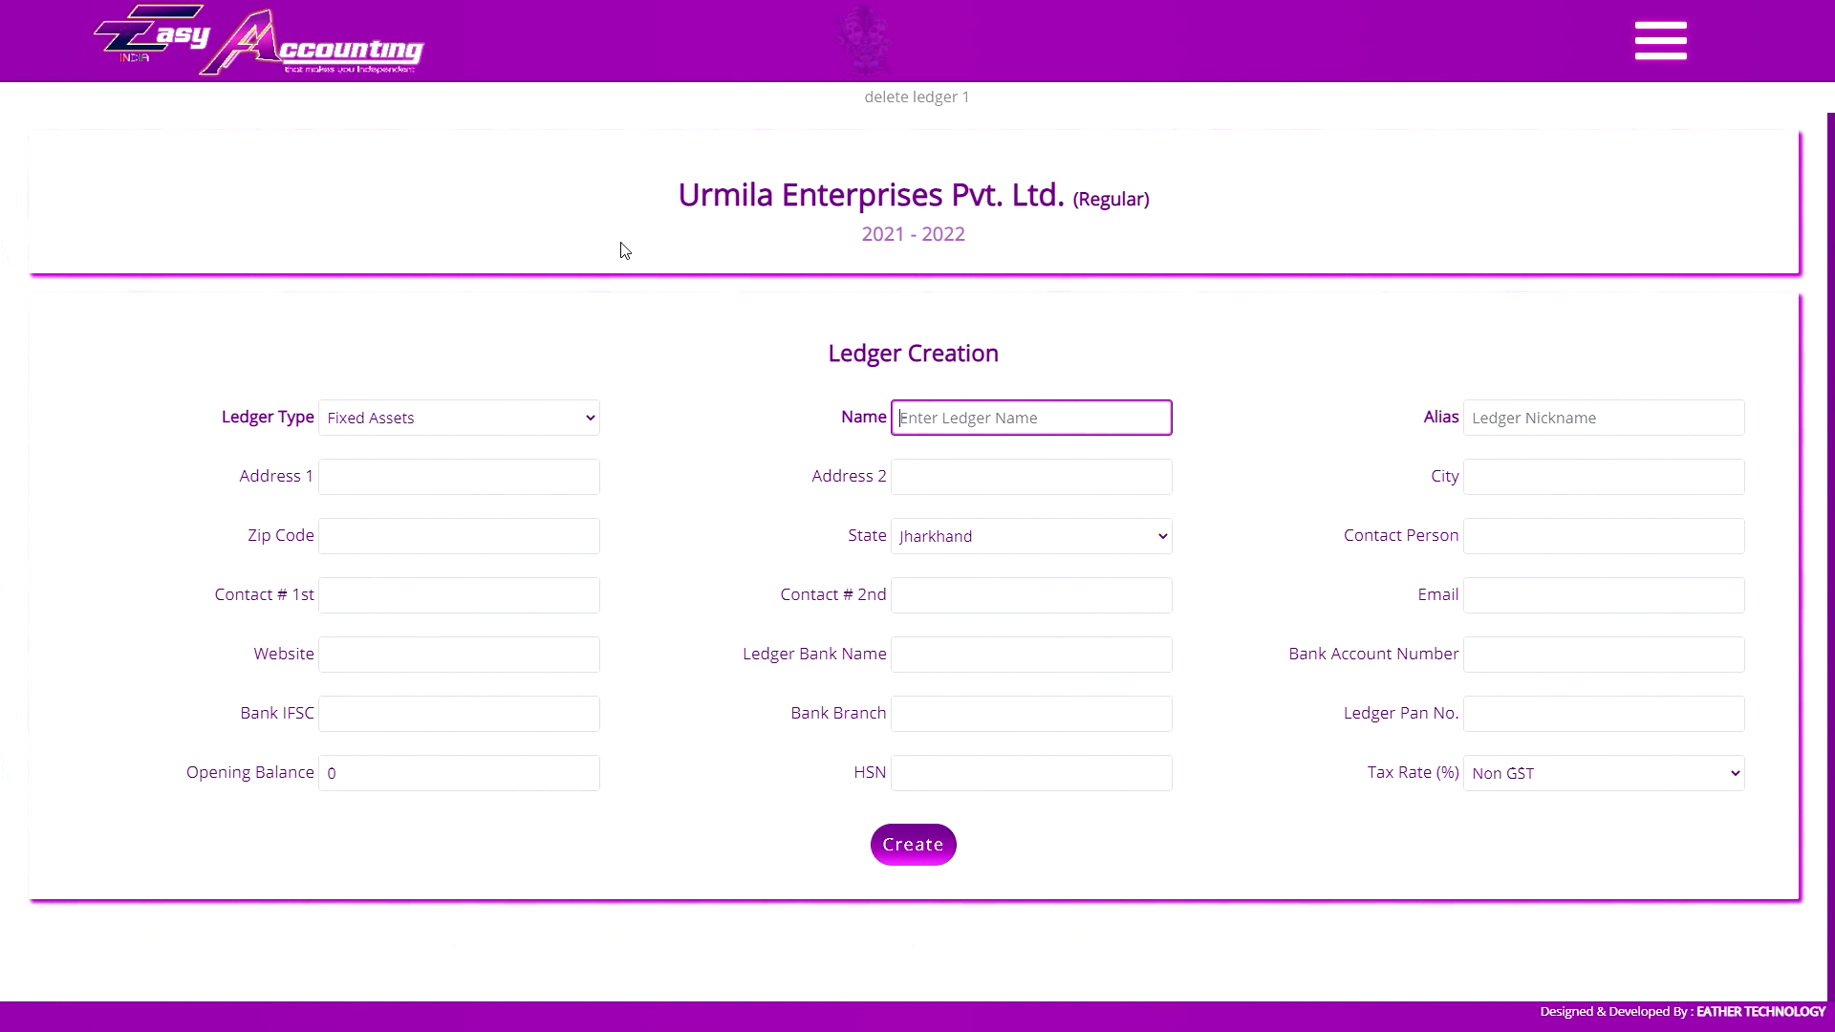
text(repair and maintenance at 18%)
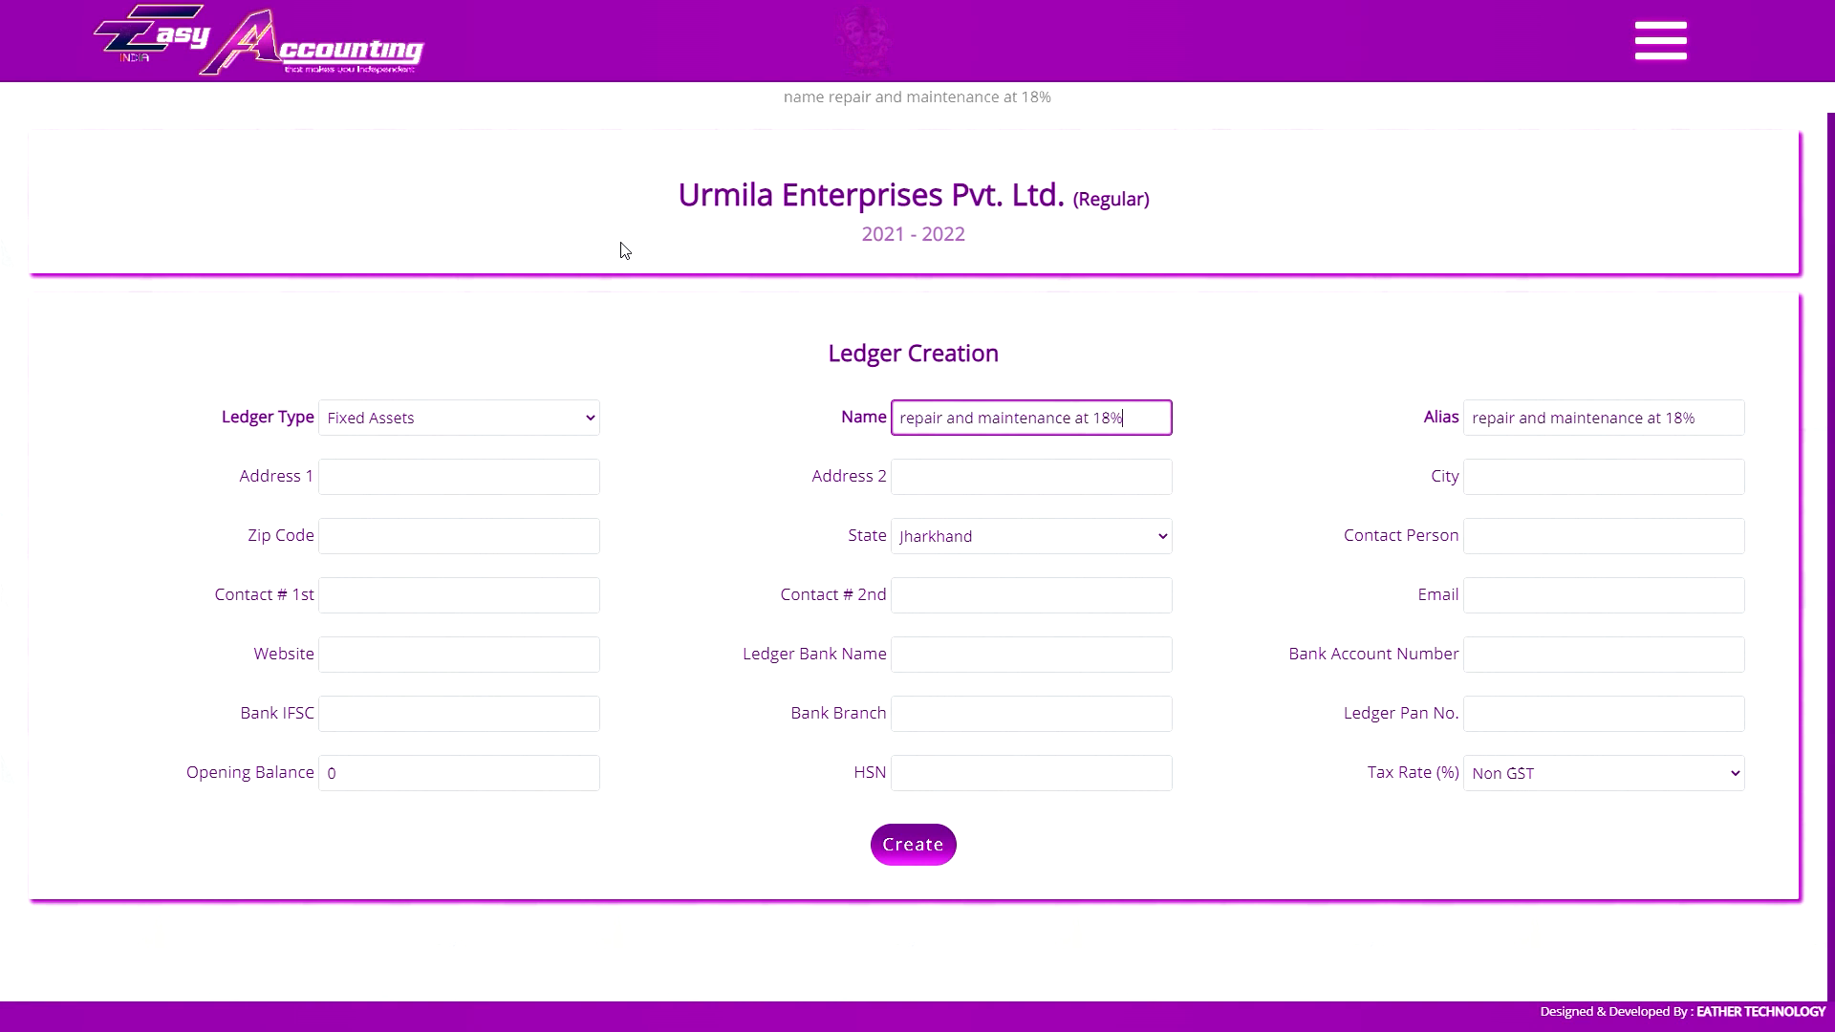
double_click(1079, 421)
- Set the new ledger's tax rate to 18% (IGST) and its HSN to 5039, and create it
click(1605, 773)
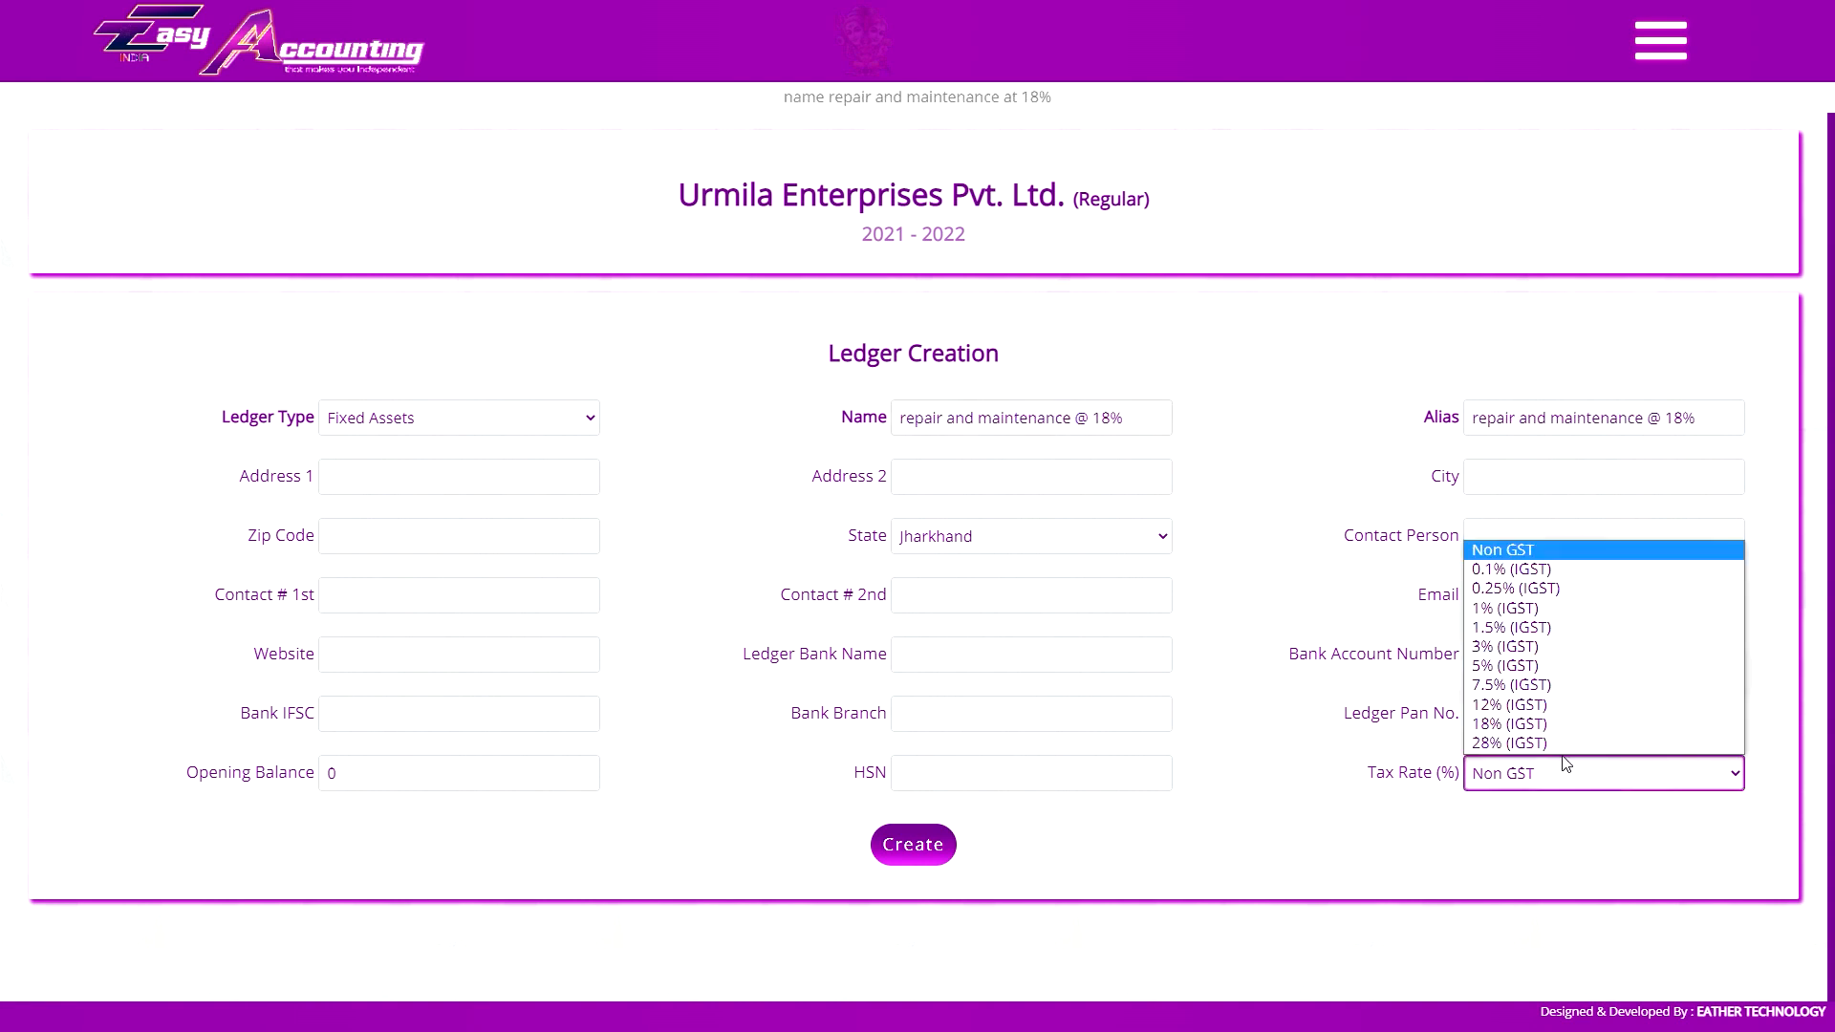
click(1523, 725)
click(1026, 773)
text(5039)
click(911, 847)
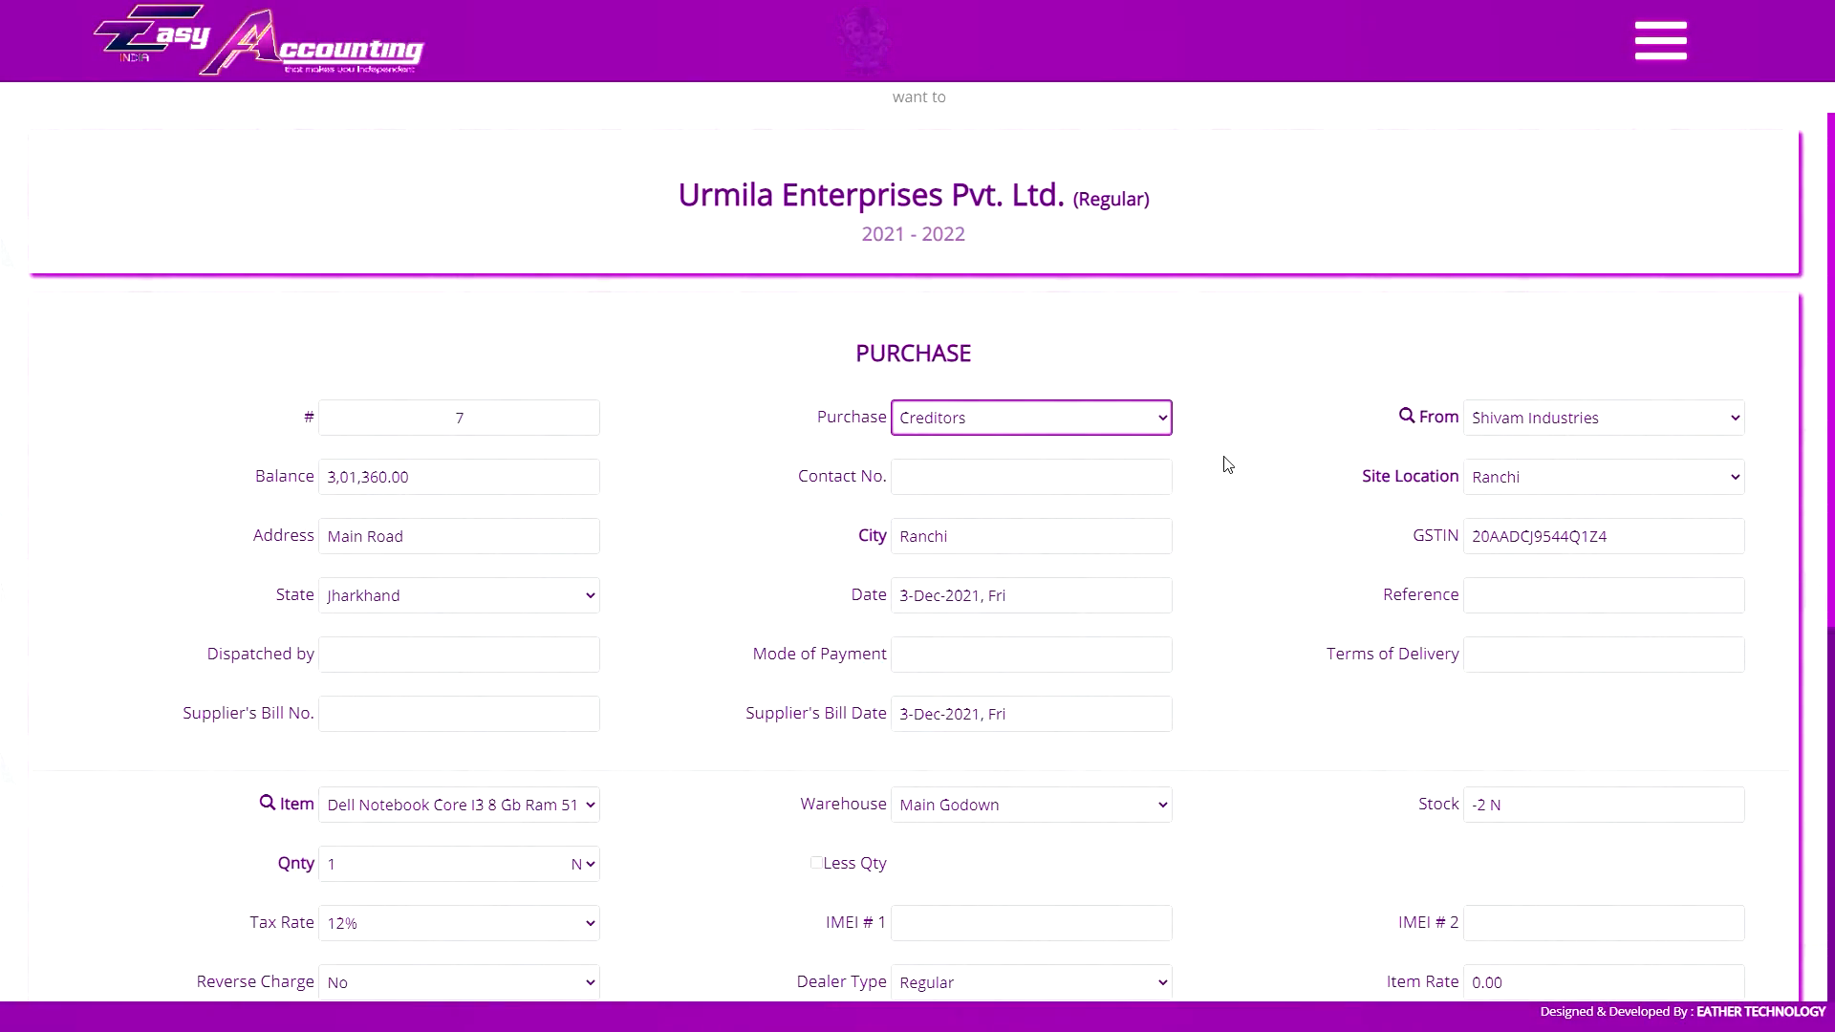
- Add the Repair And Maintenance @ 18% ledger to the purchase with an amount of 65000
scroll(1220, 462, down, 4)
scroll(1144, 635, down, 3)
click(726, 726)
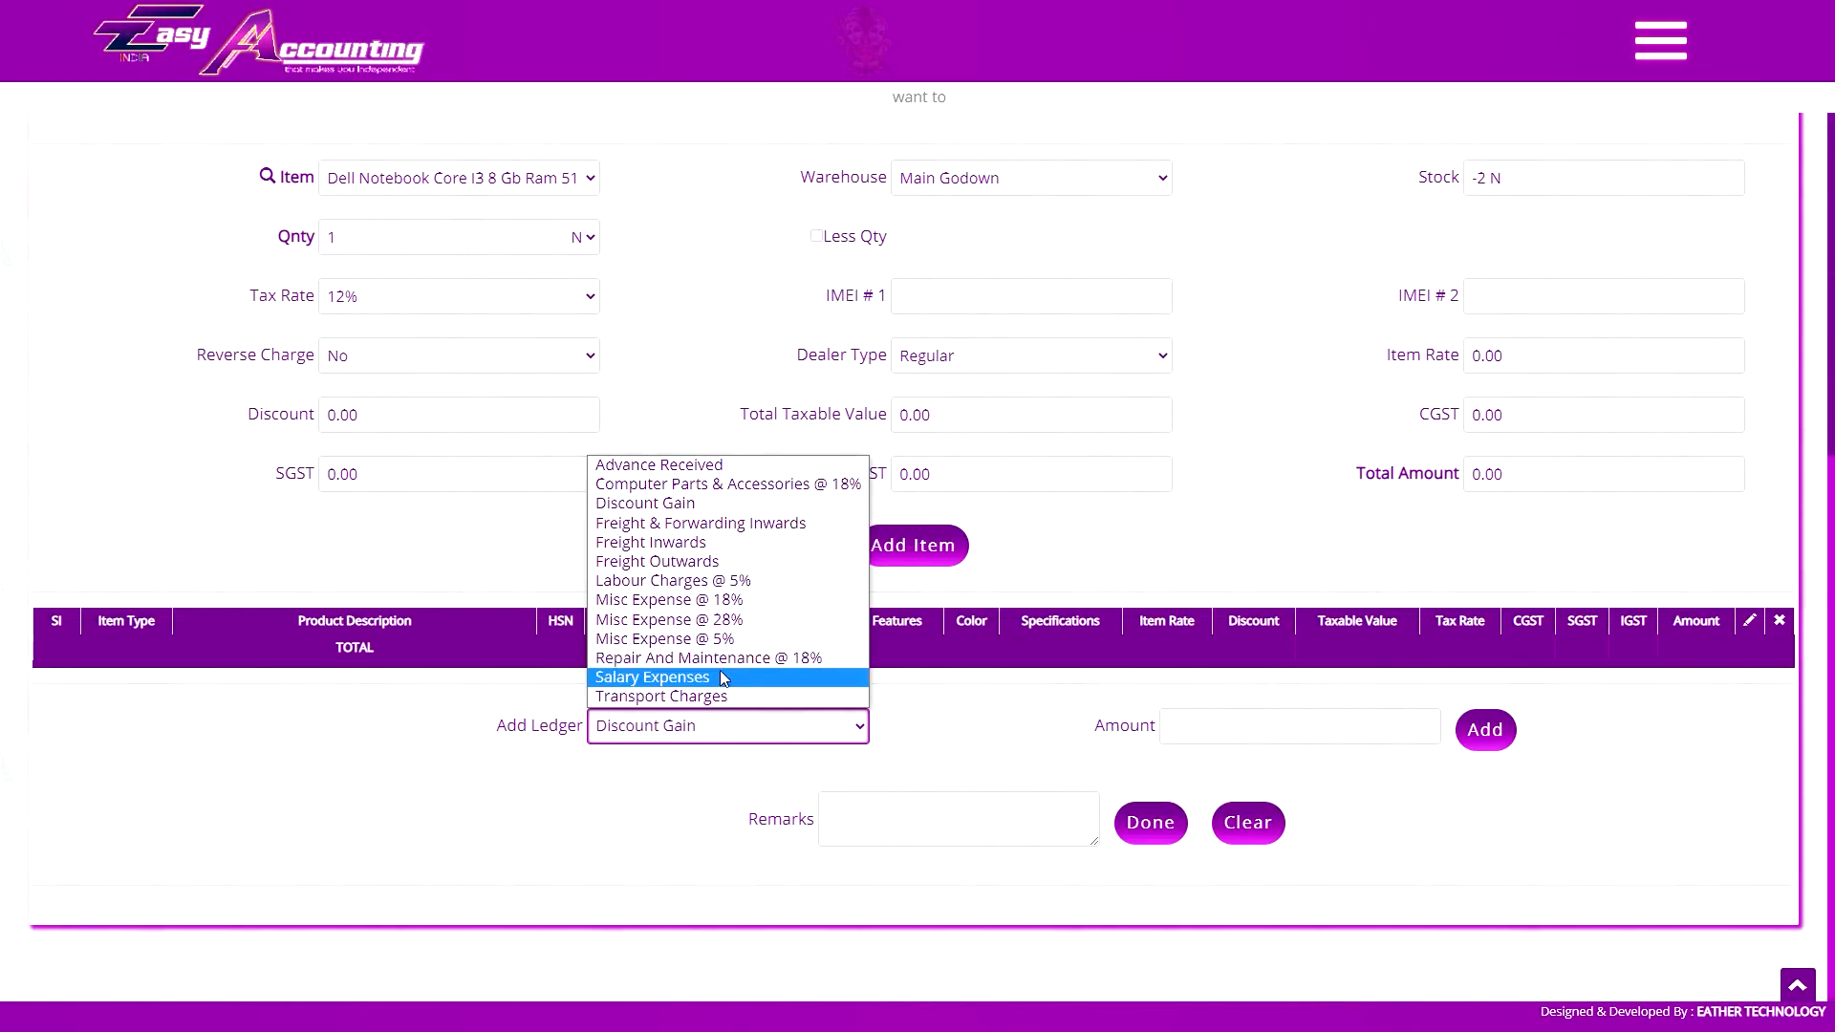
click(720, 671)
click(1190, 726)
text(65000)
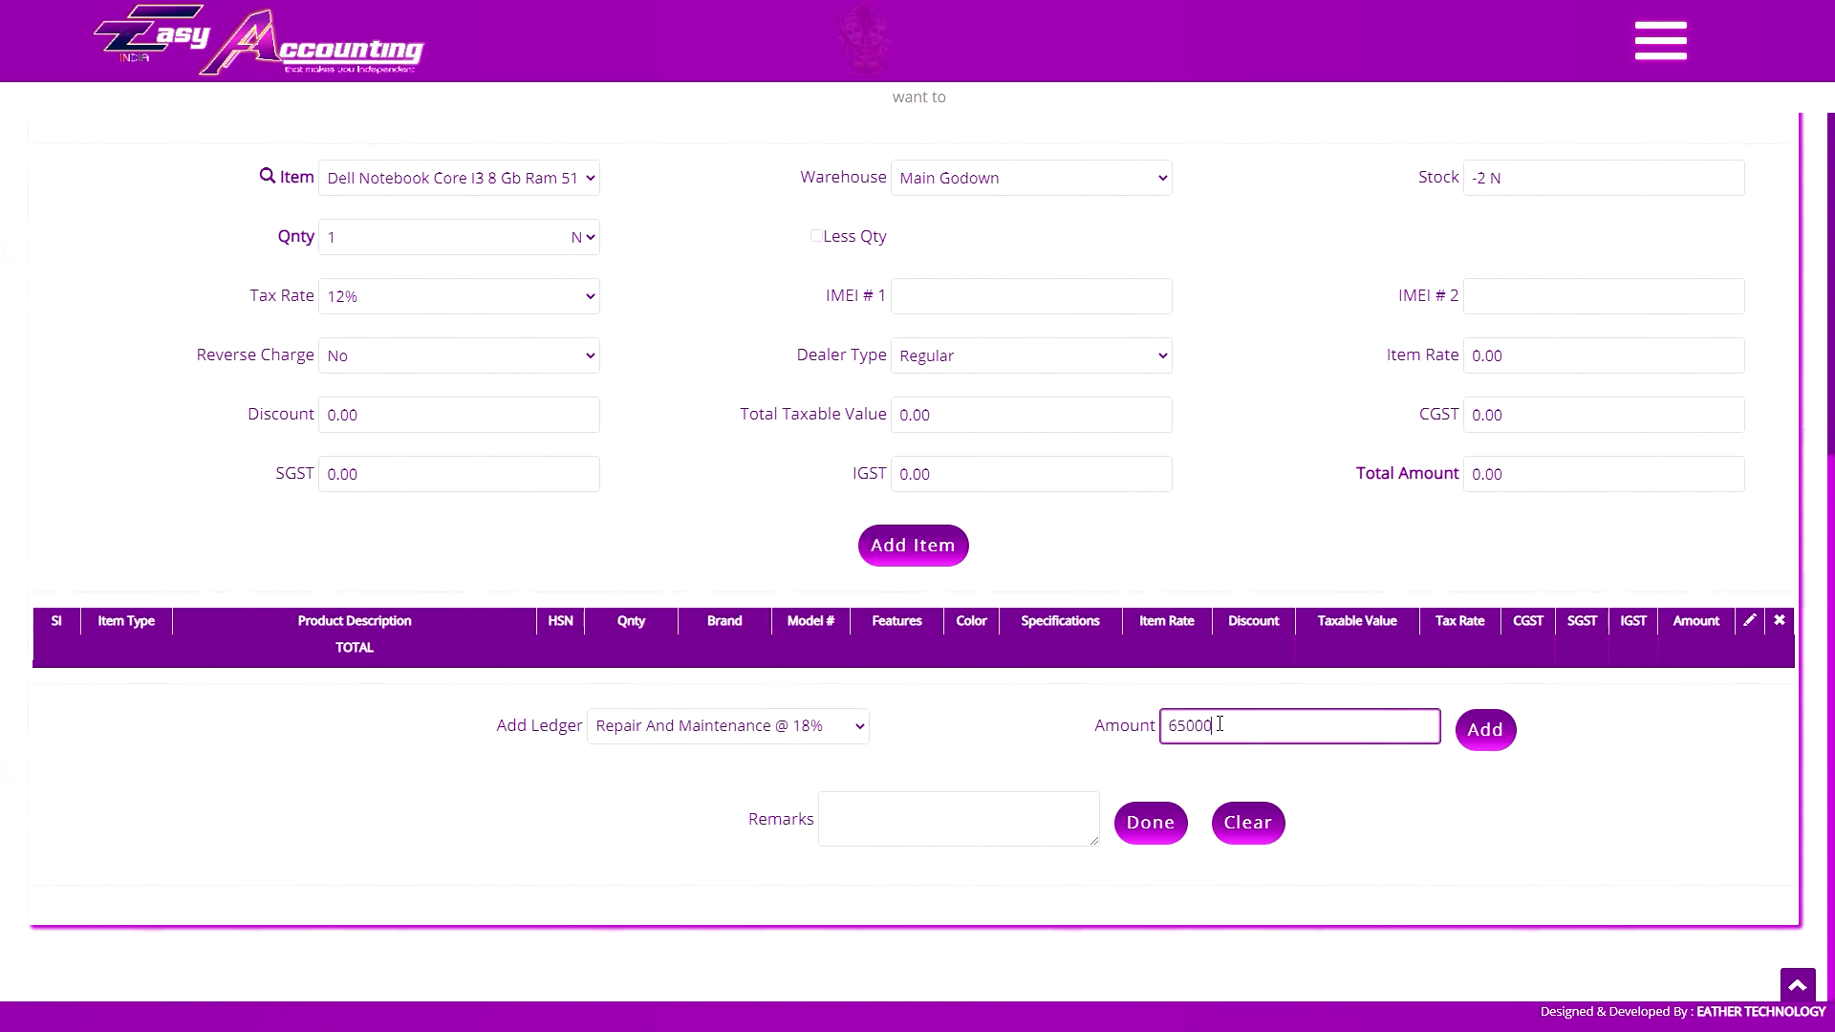
click(1484, 729)
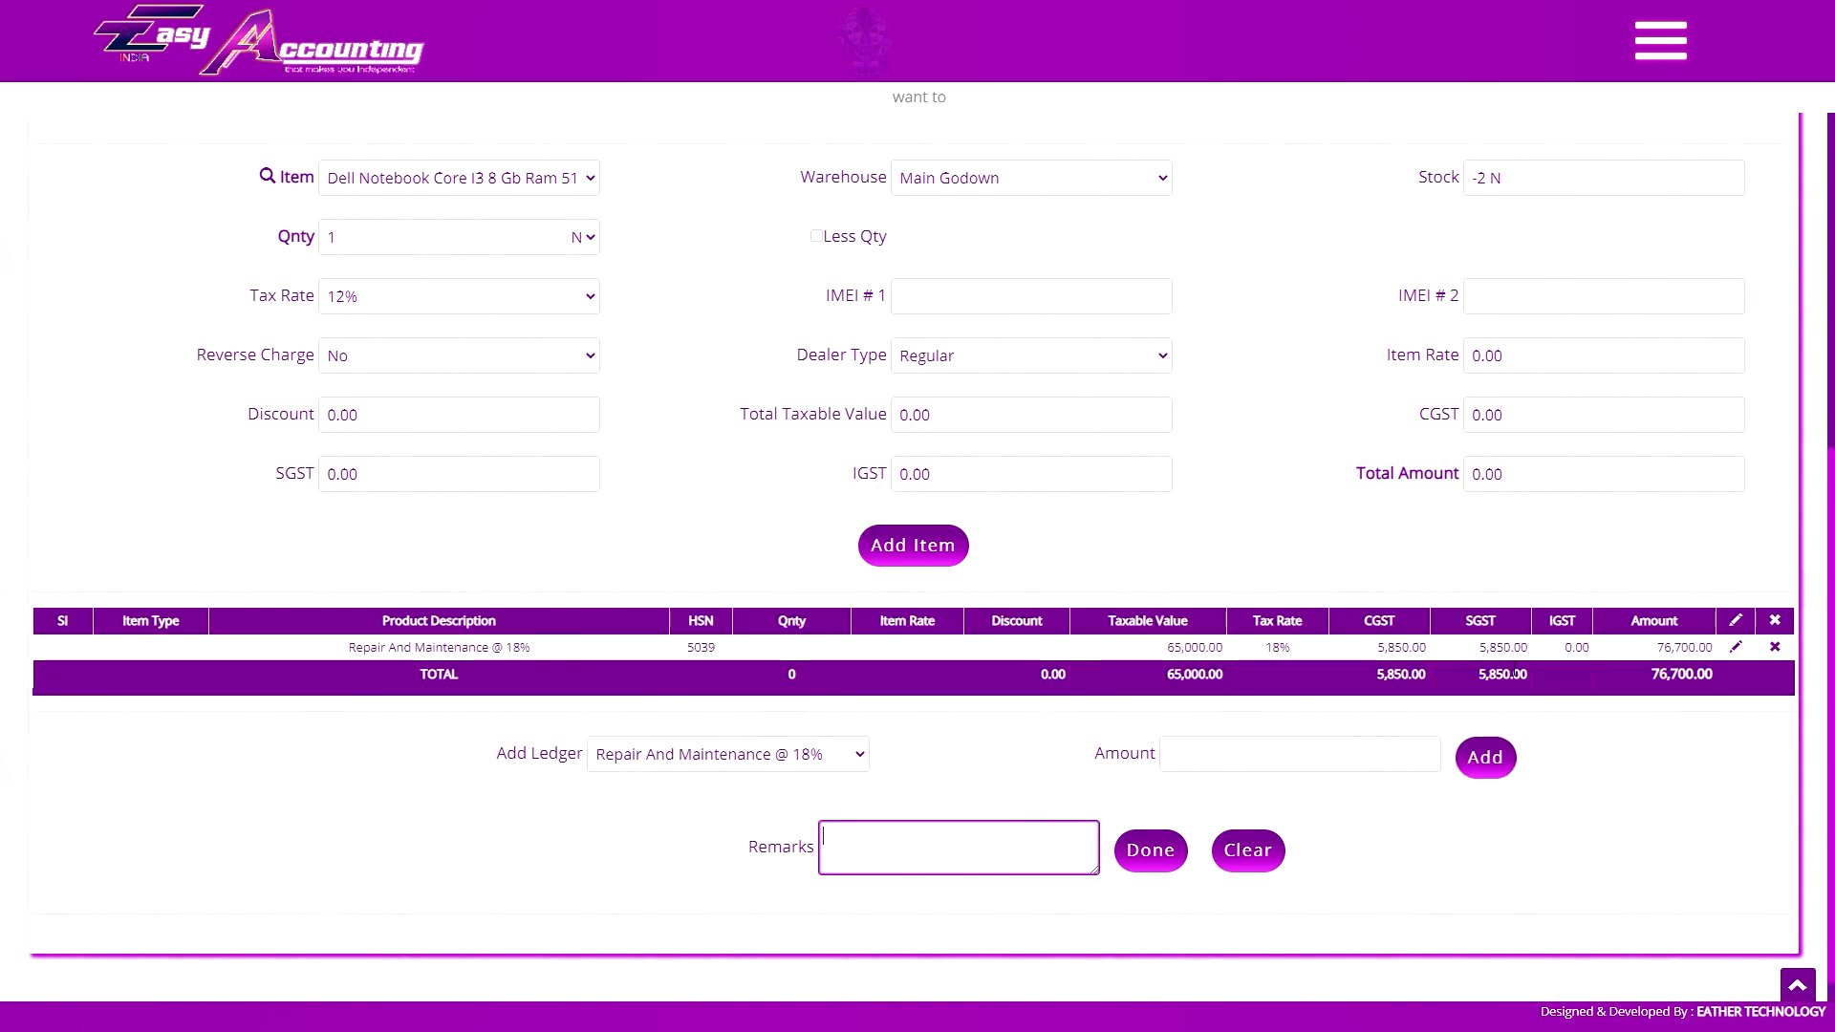
- Enter 37 as the supplier's bill number and finalize the purchase
click(1150, 849)
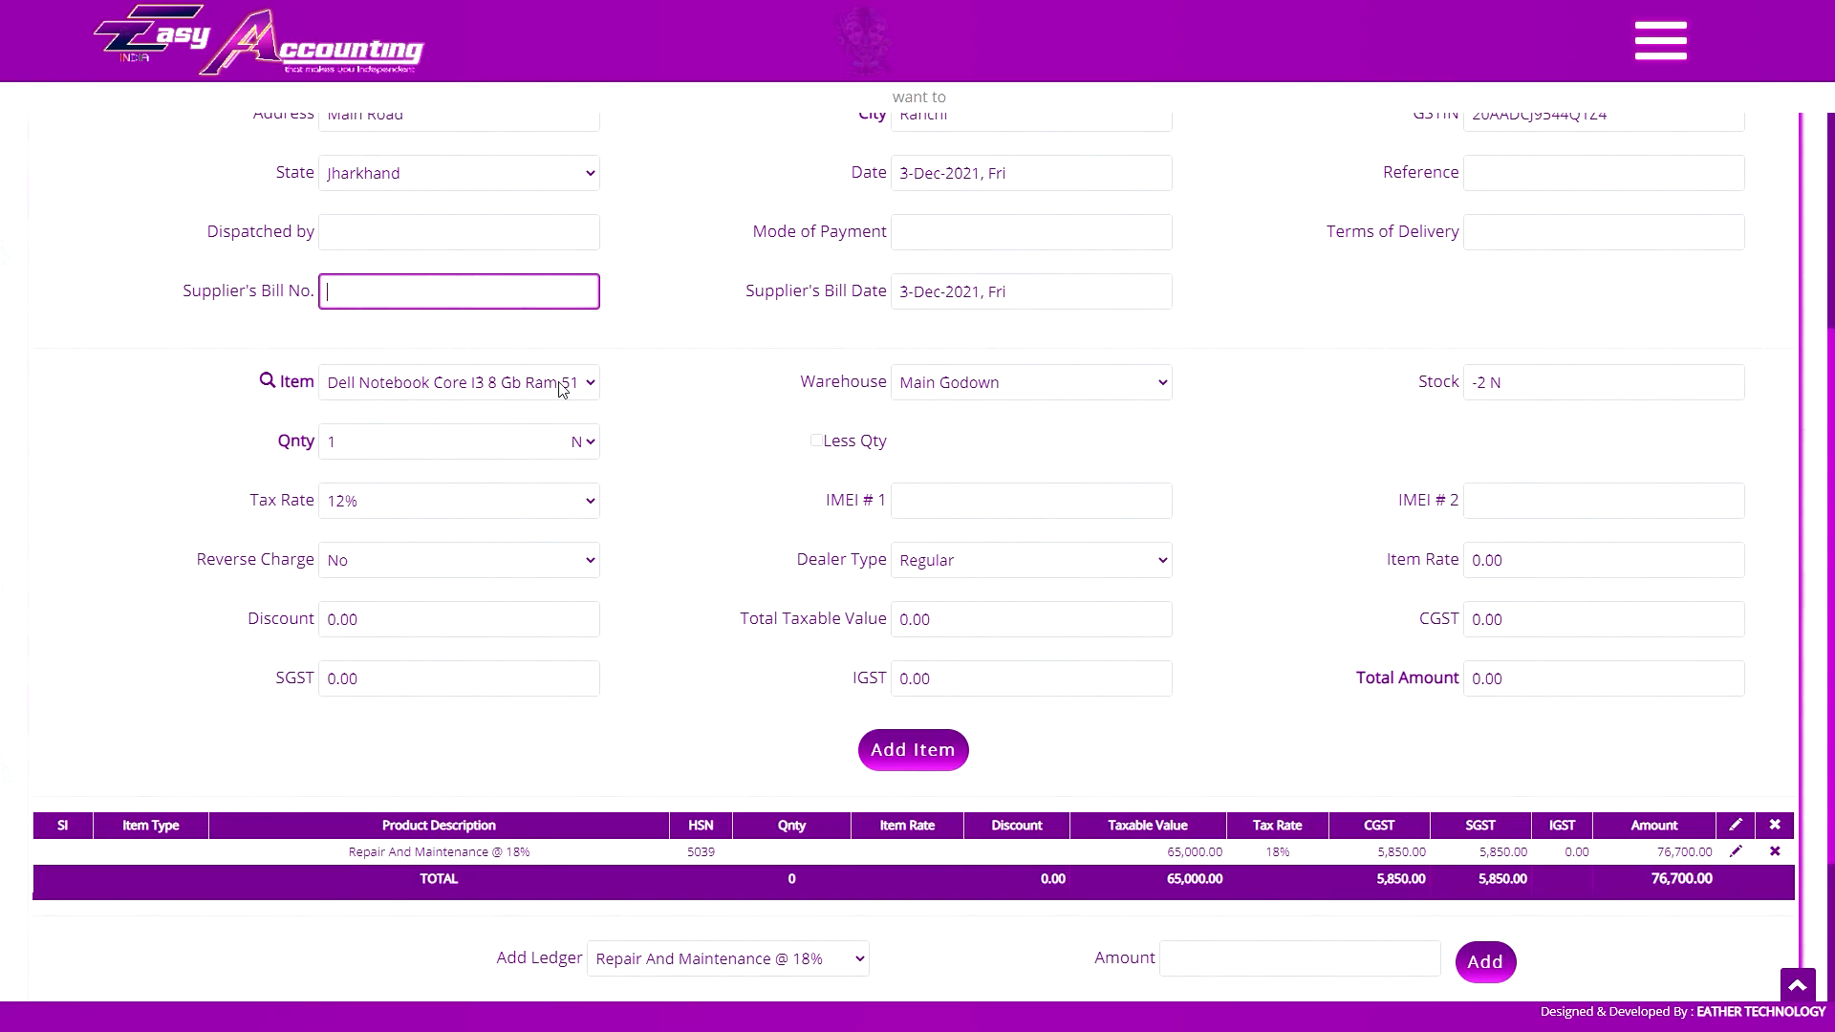
text(37)
scroll(1150, 856, down, 3)
click(1147, 851)
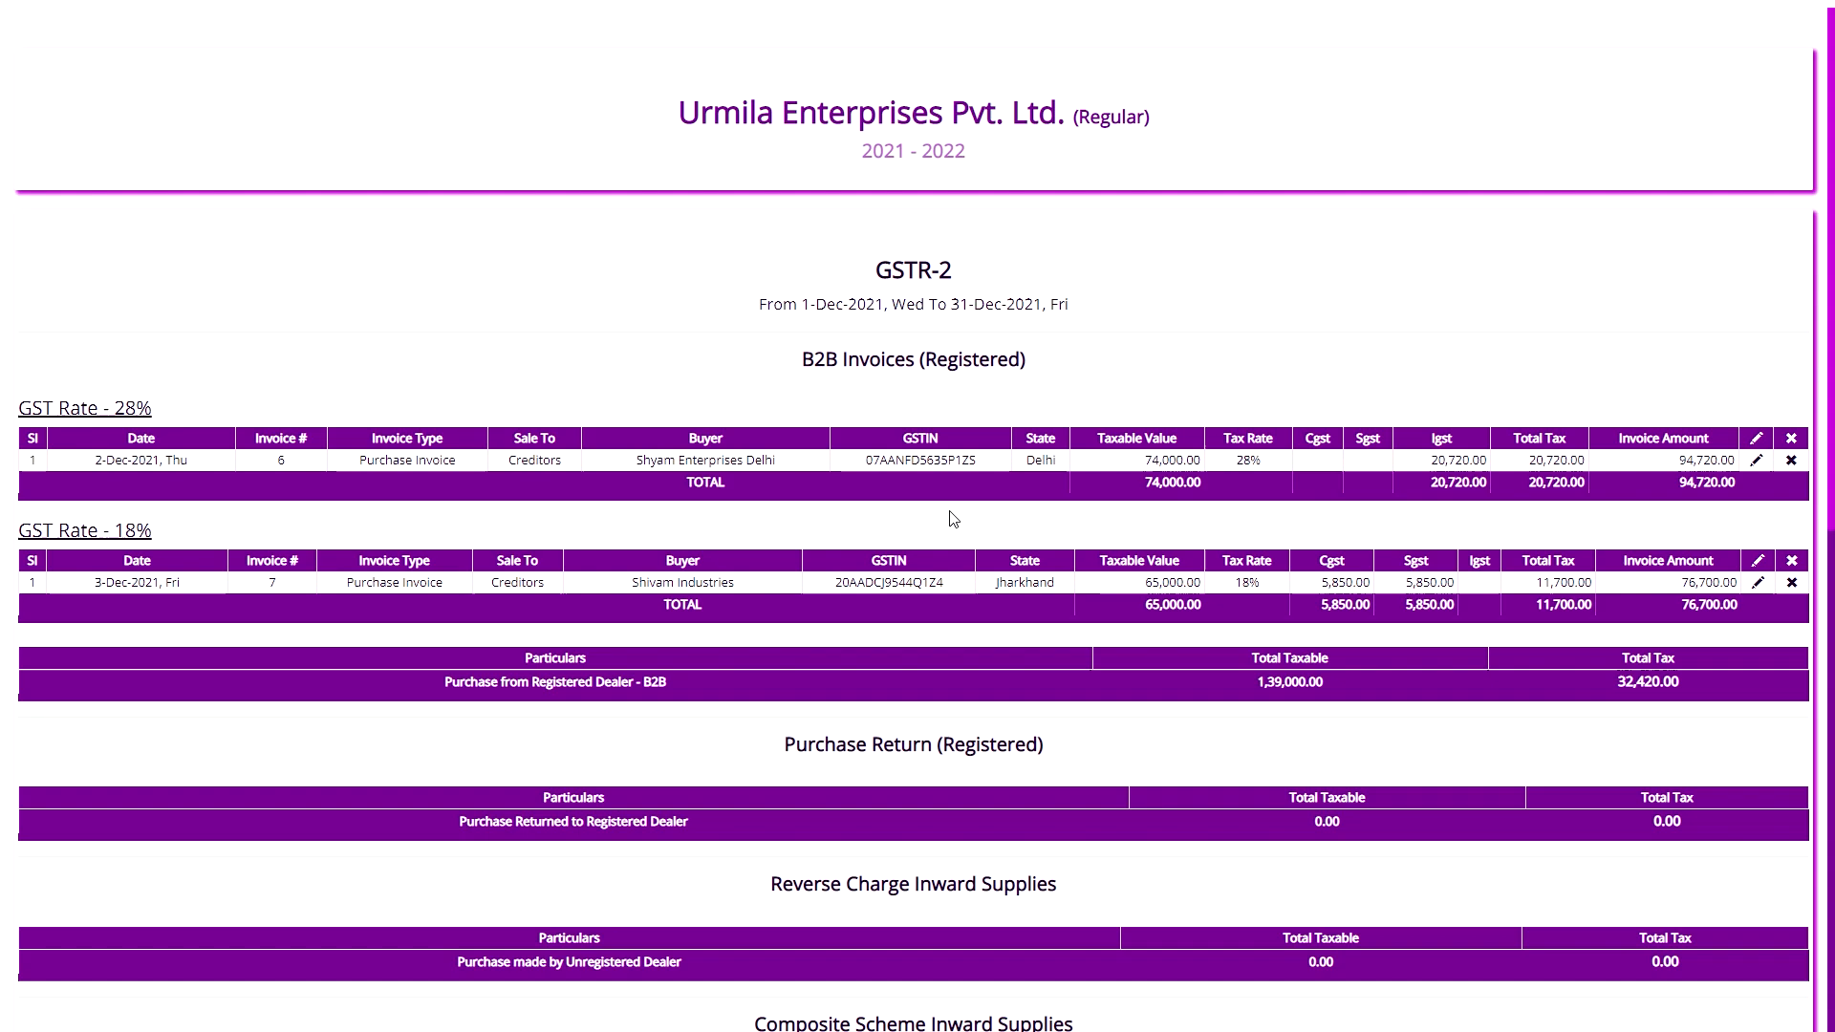
- Review the GSTR-2 report's registered B2B invoices and its remaining inward supply sections
scroll(1176, 506, down, 1)
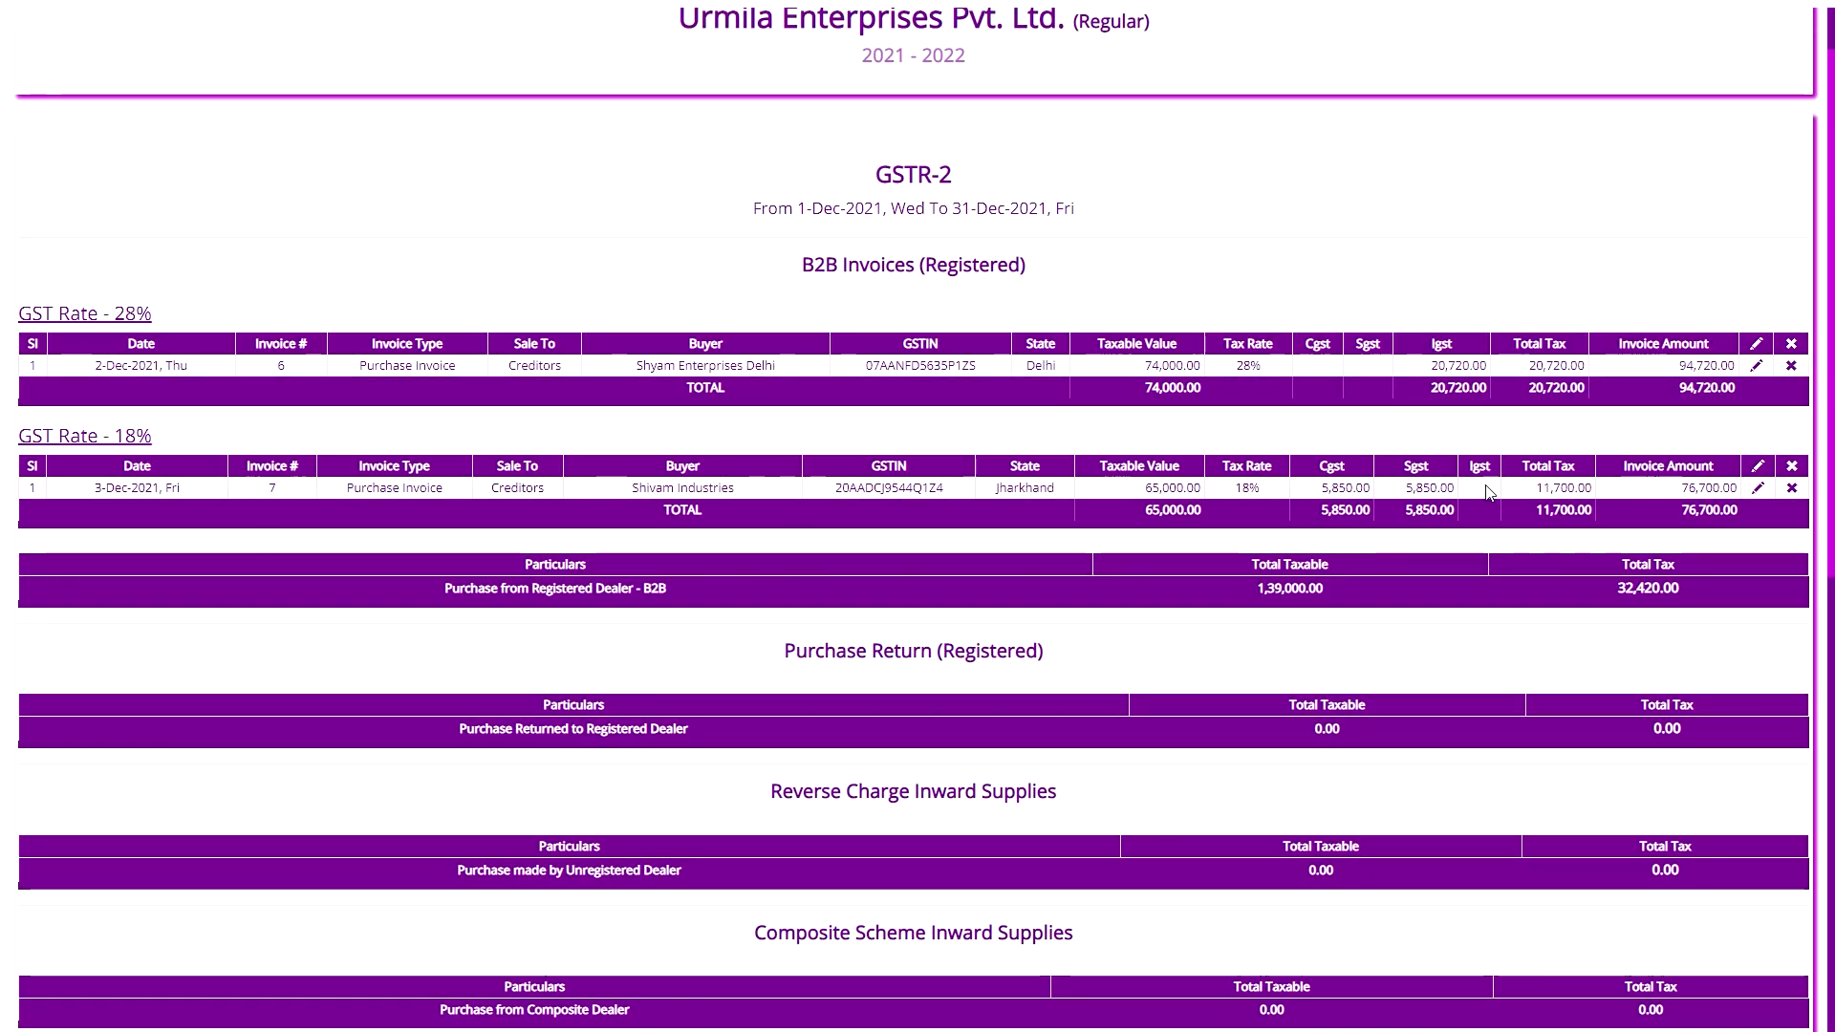
scroll(1498, 547, down, 8)
scroll(1498, 546, down, 1)
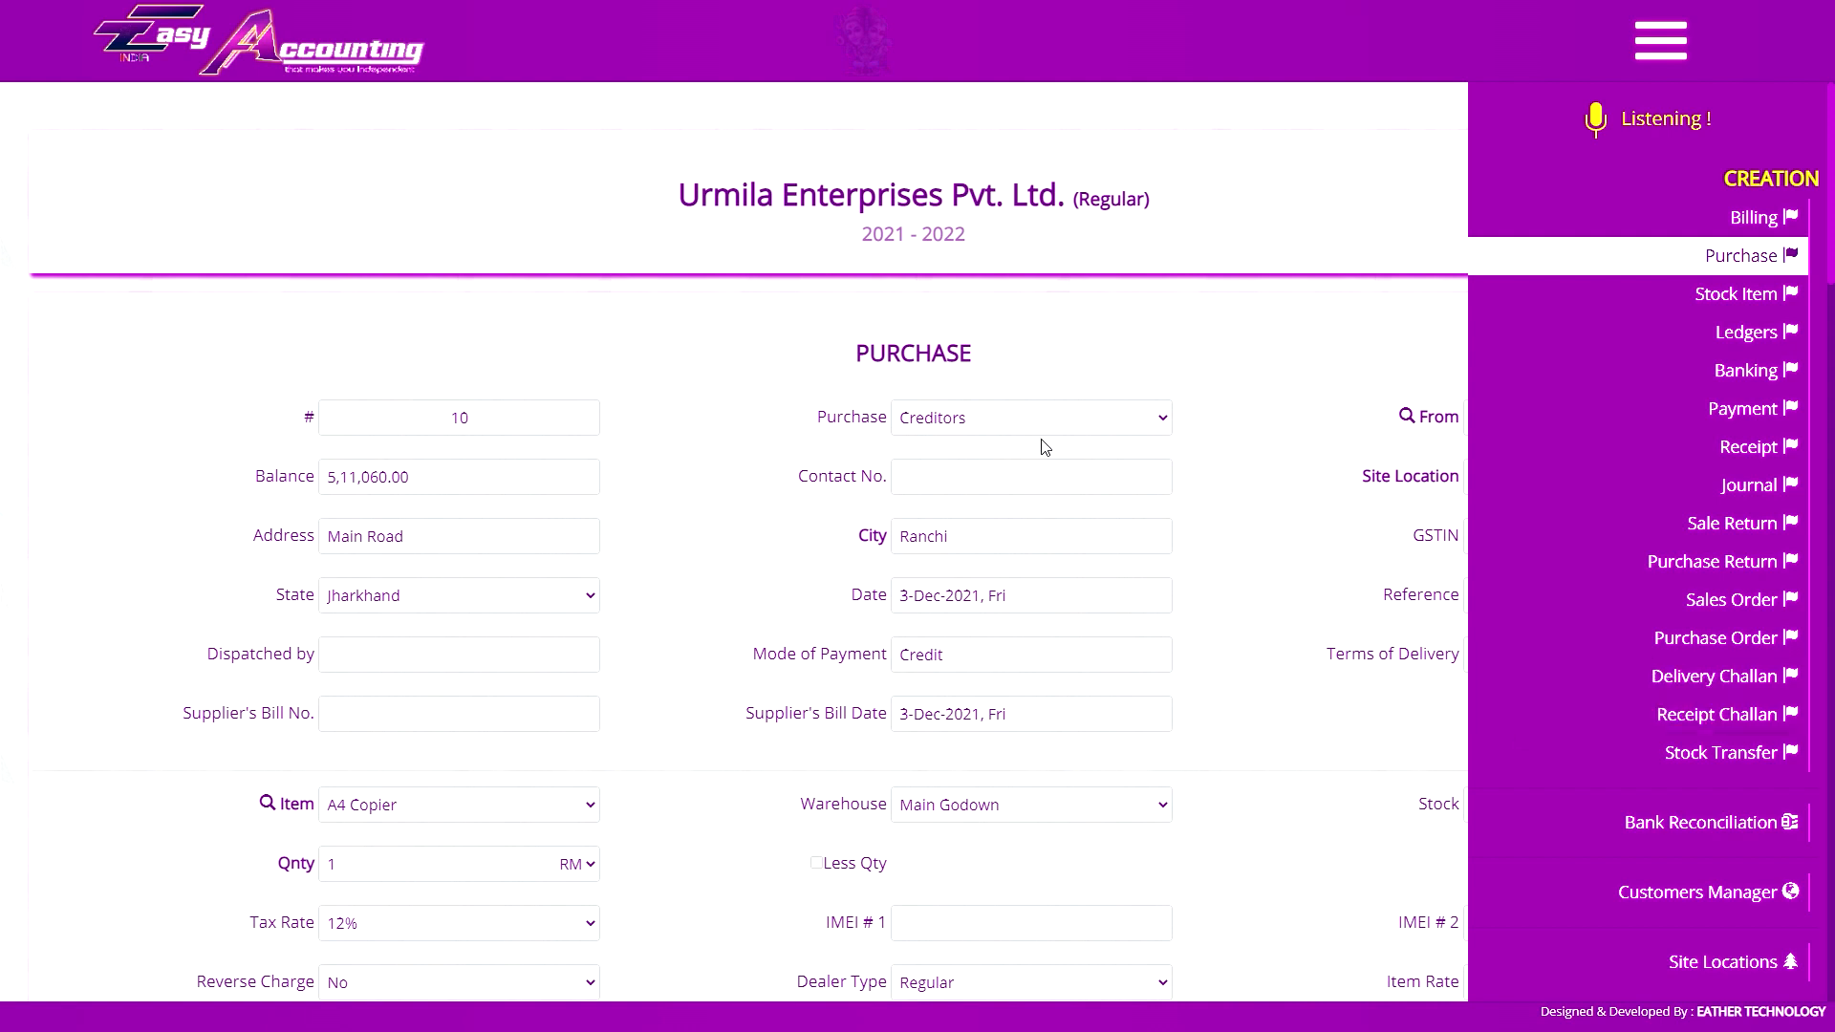
scroll(1003, 392, down, 1)
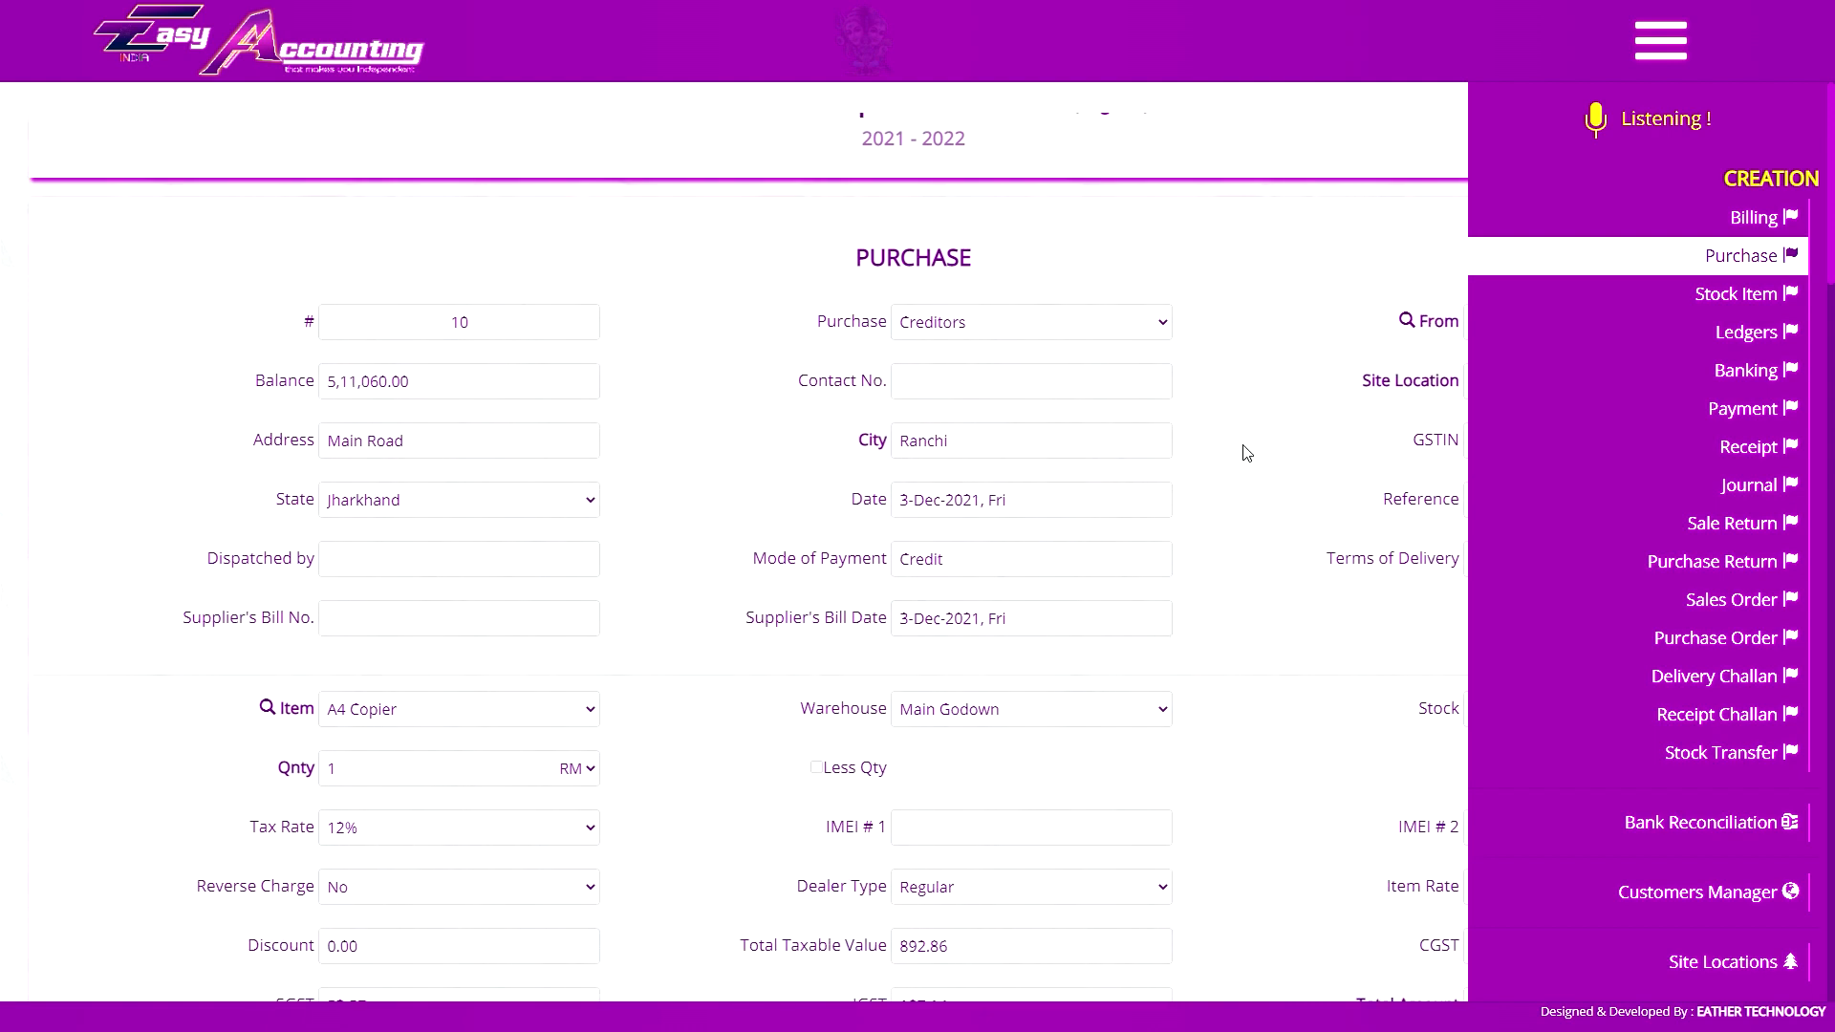
click(1684, 718)
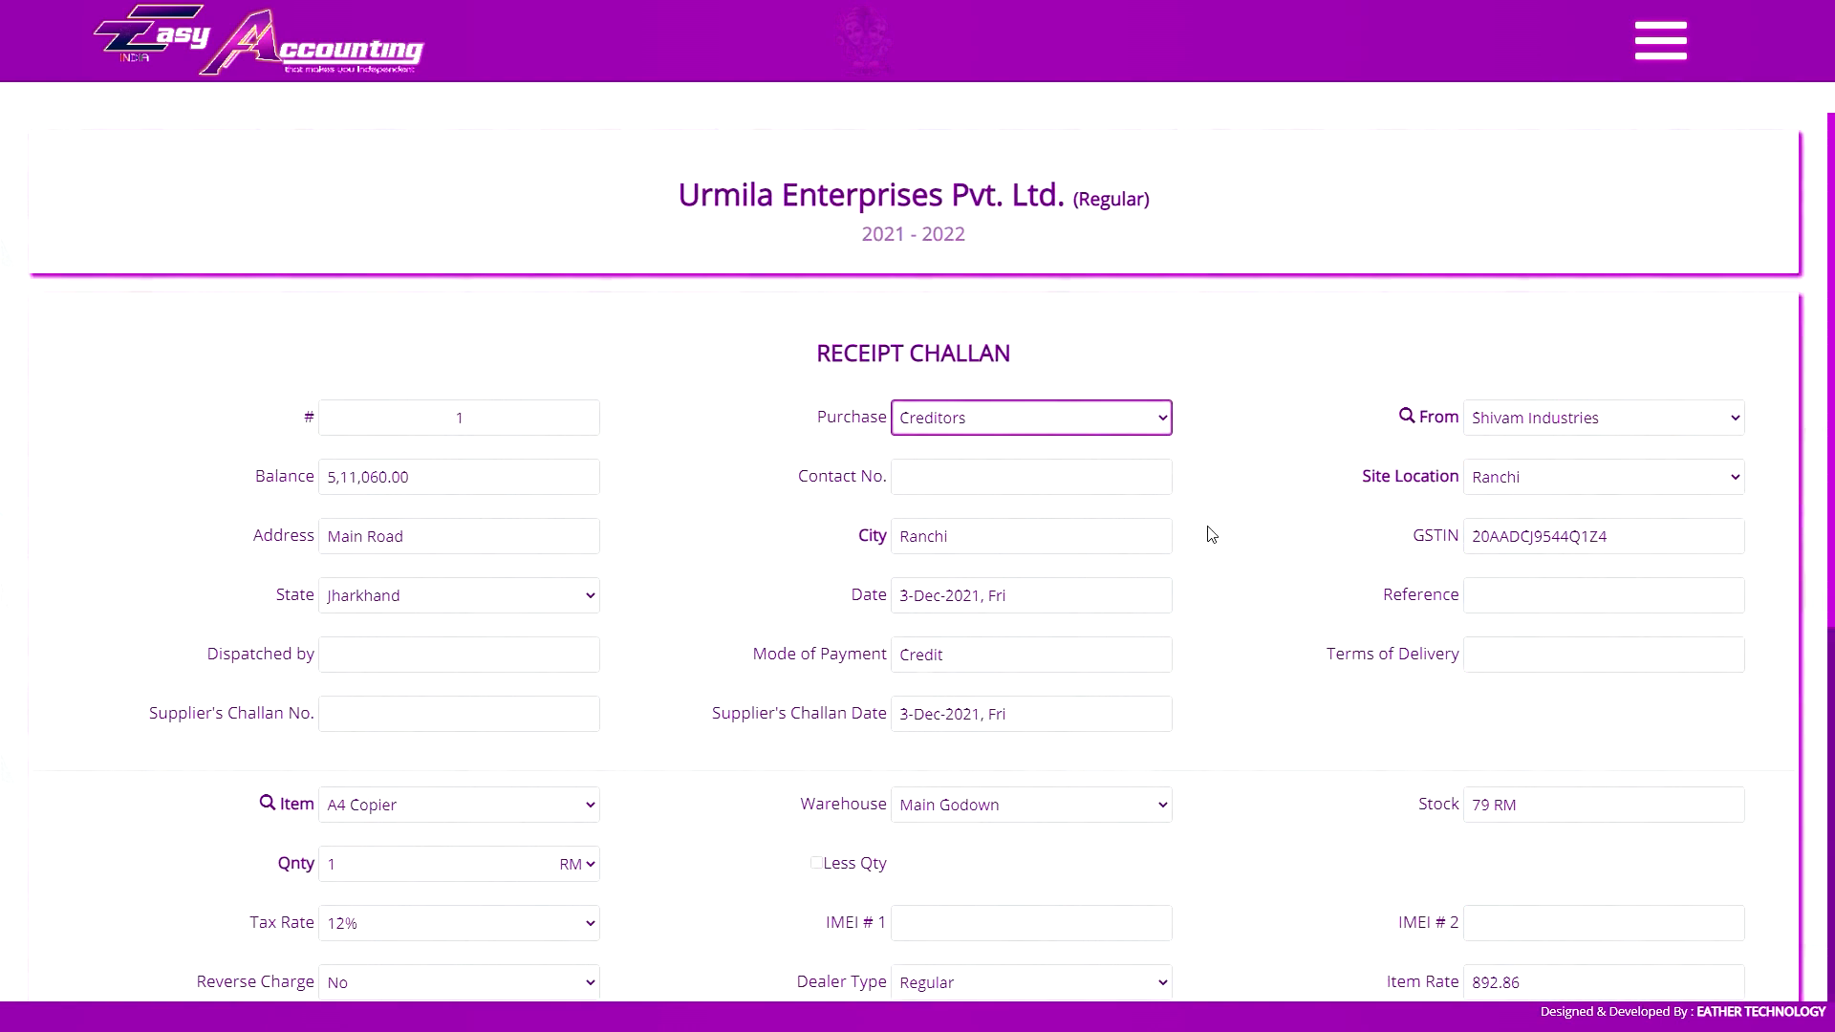
key(Escape)
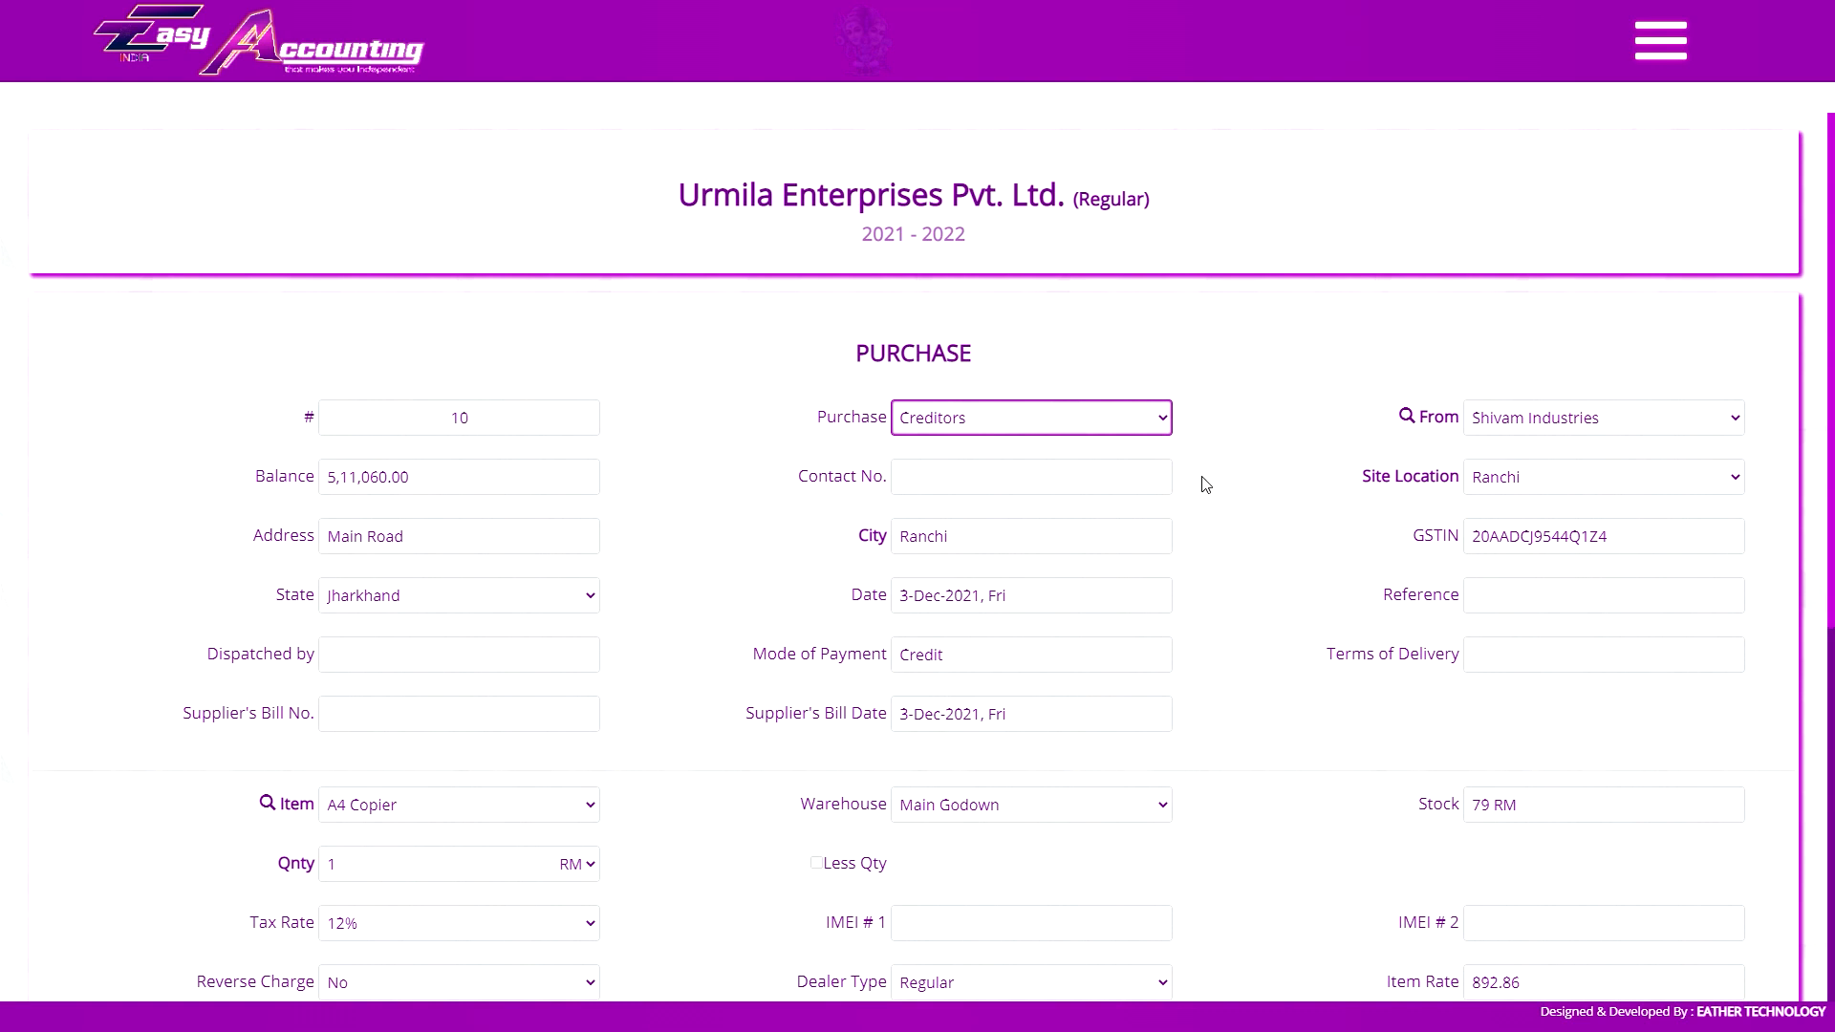
- Open the Receipt Challan creation form
click(1636, 53)
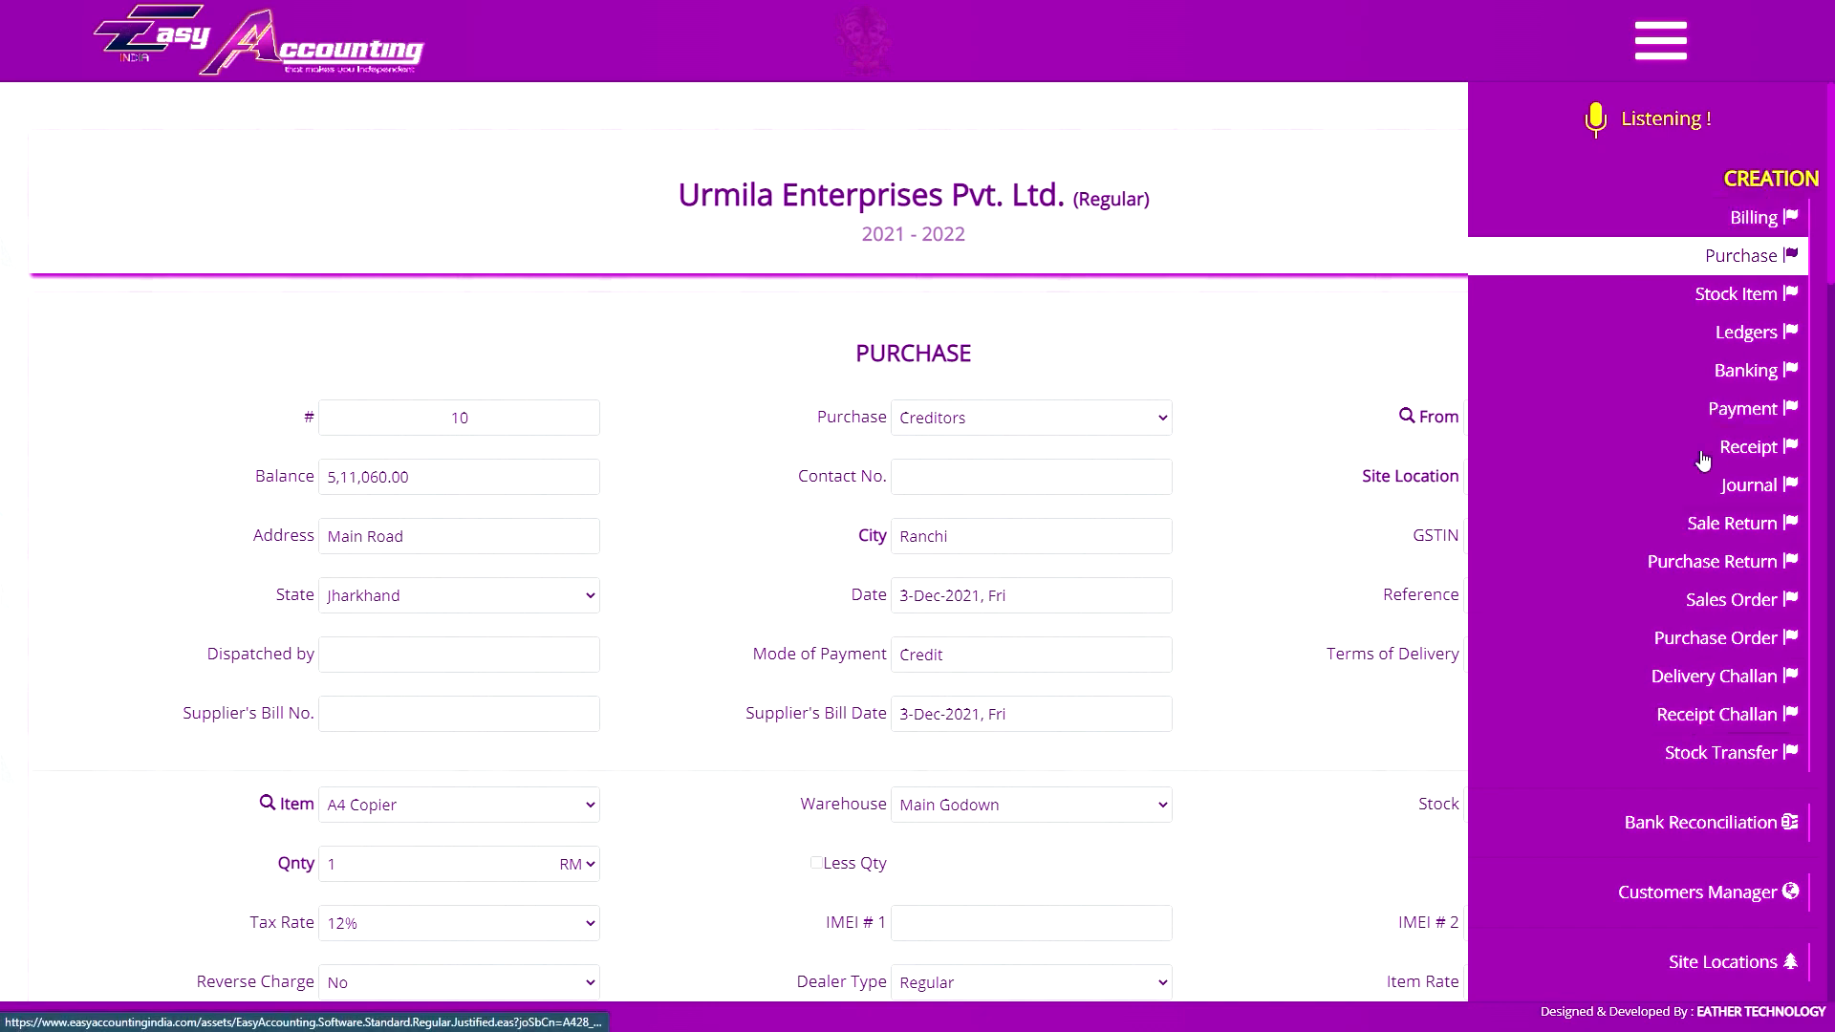
click(1684, 723)
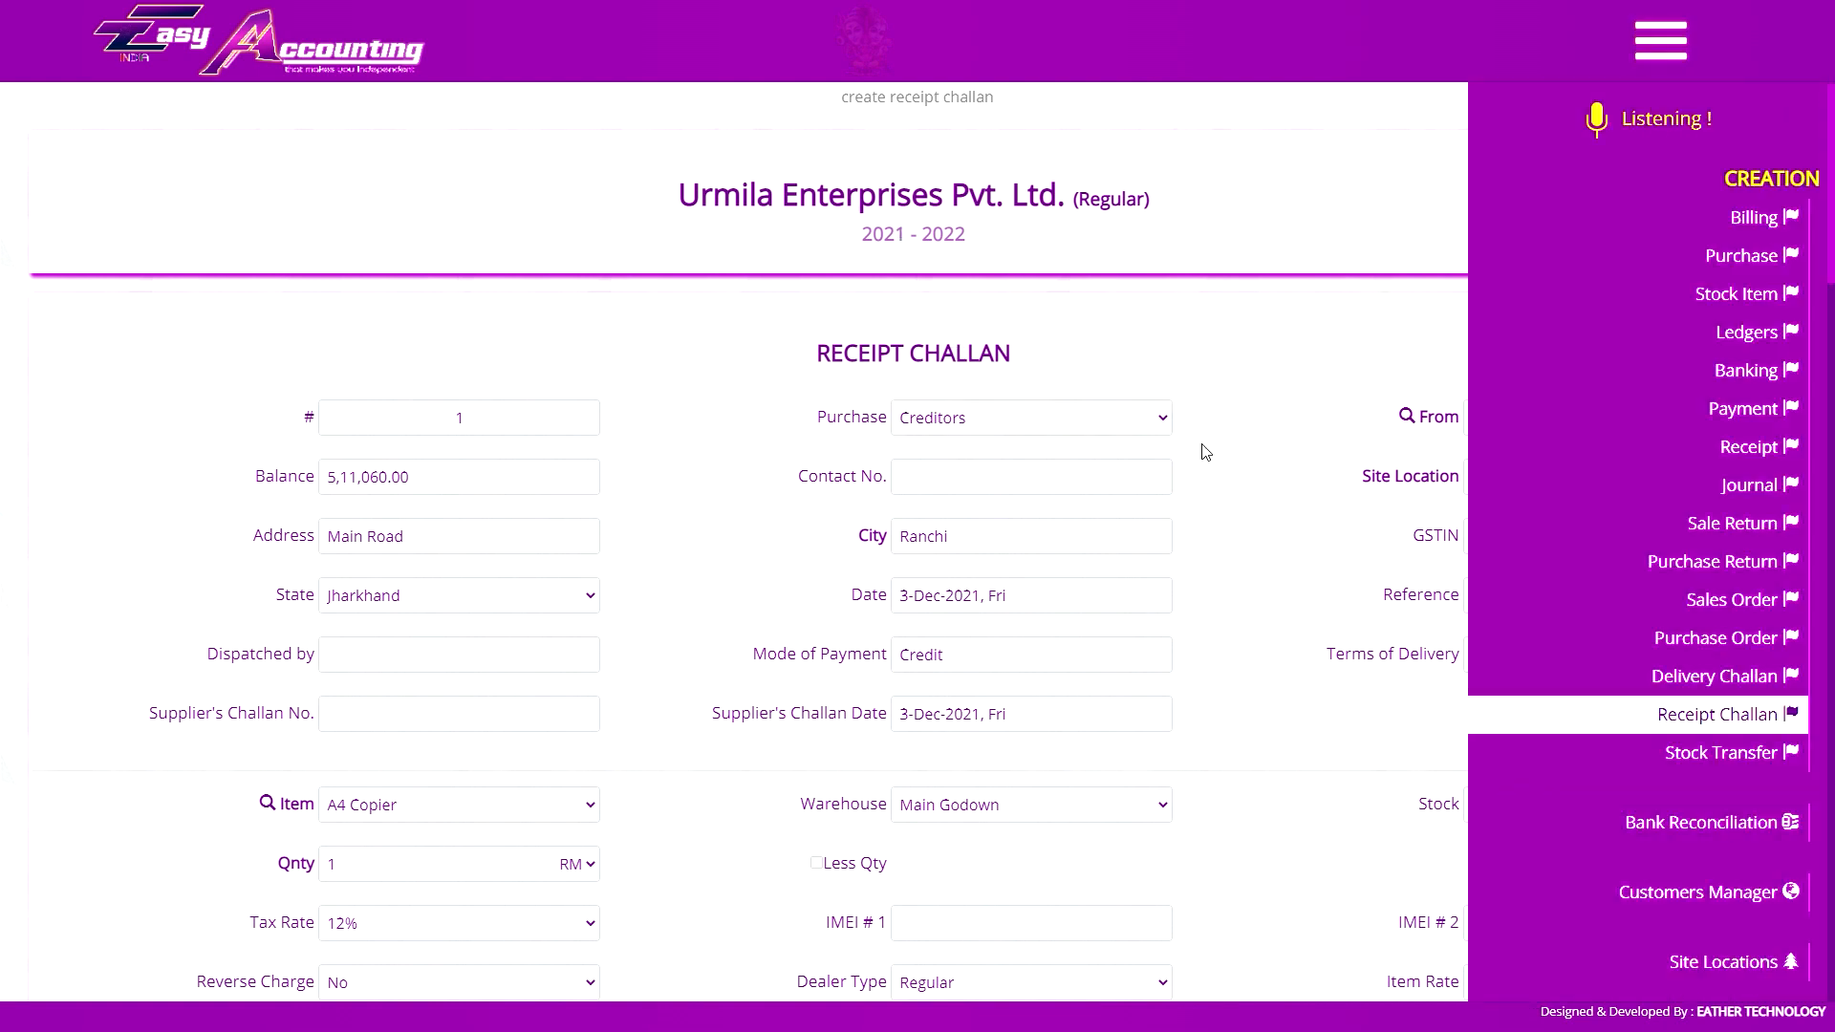
click(1669, 54)
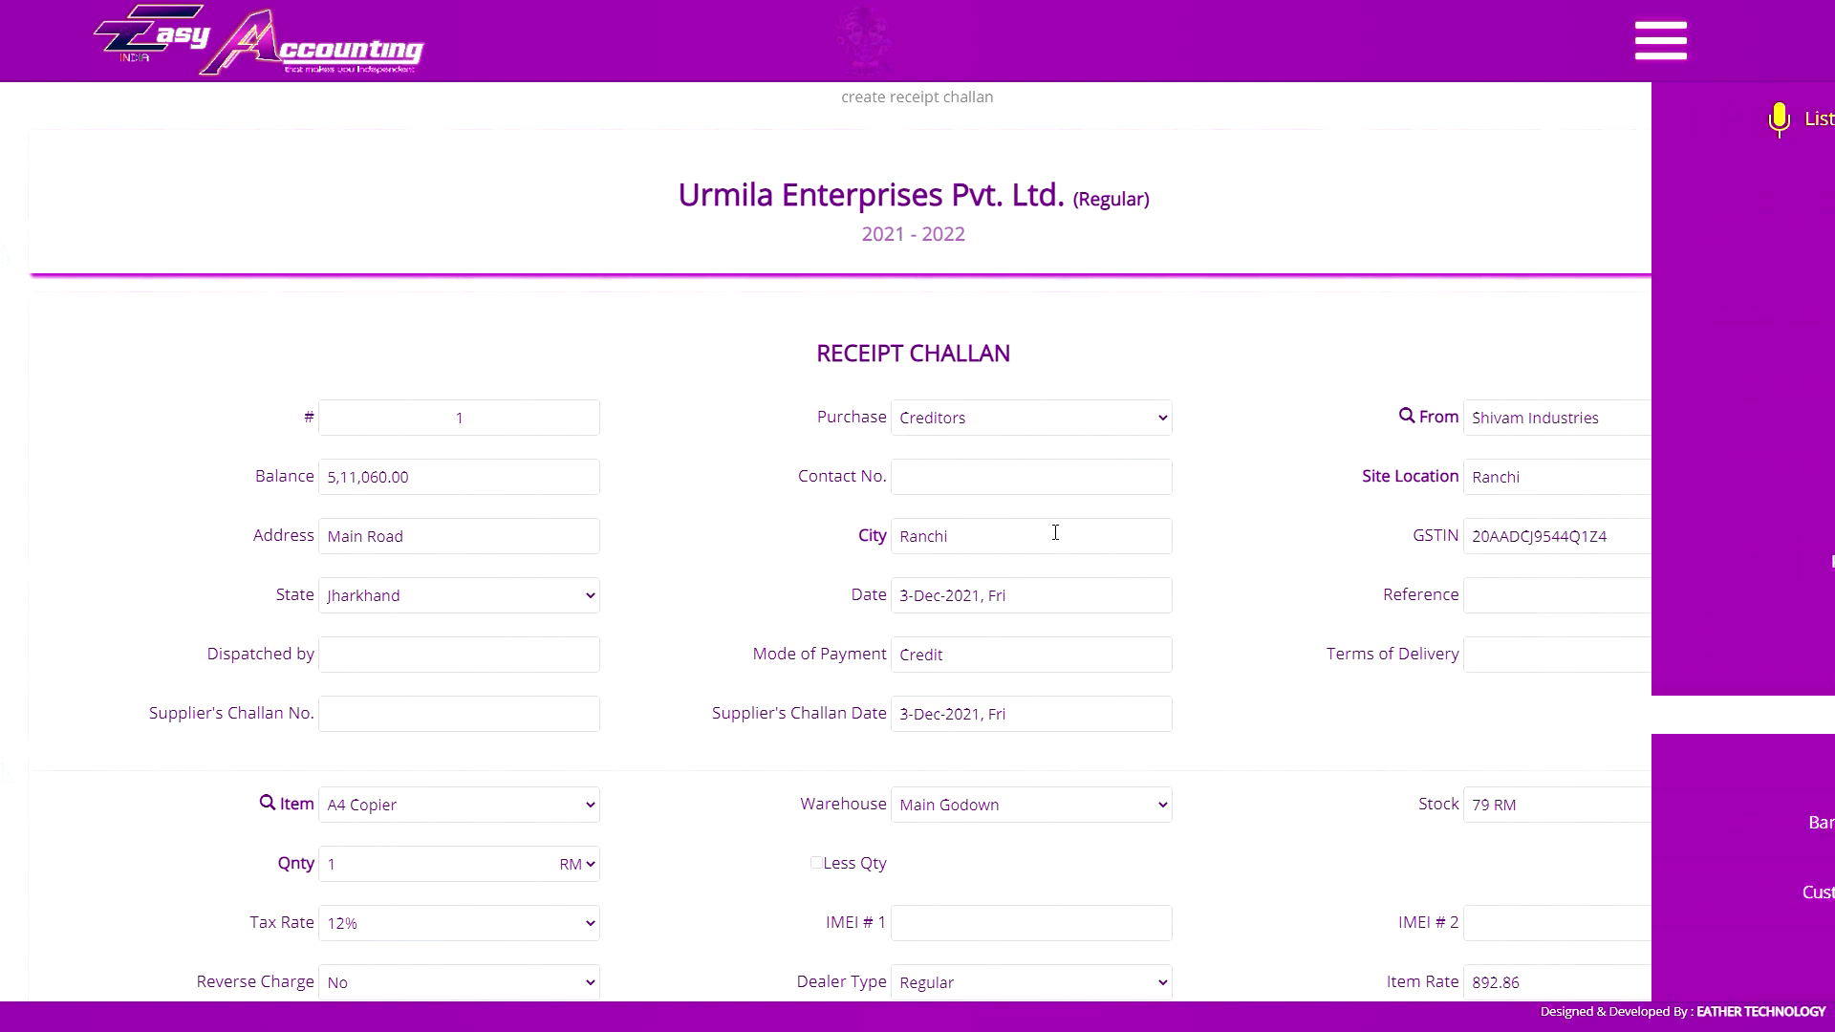
- Add 1 RM of the A4 Copier item to the receipt challan for Shivam Industries
scroll(1028, 650, down, 4)
scroll(860, 746, down, 1)
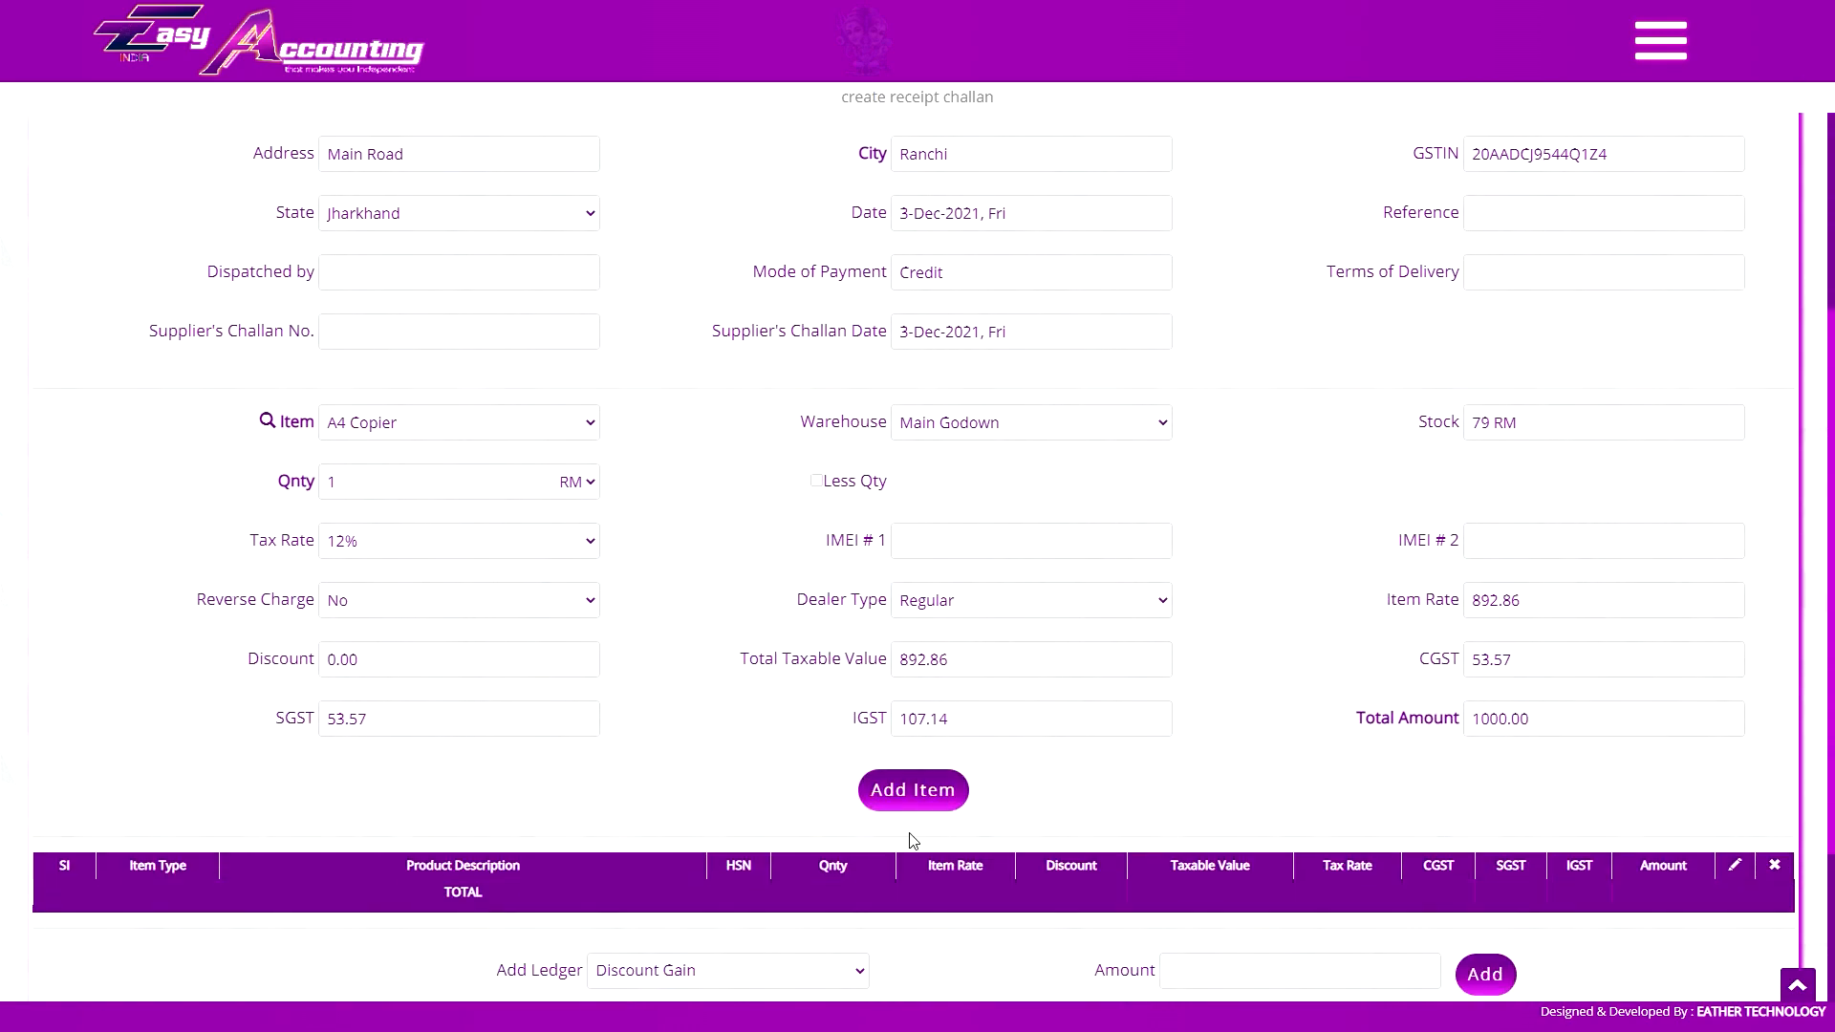
scroll(860, 813, up, 1)
scroll(858, 783, down, 1)
scroll(859, 784, up, 1)
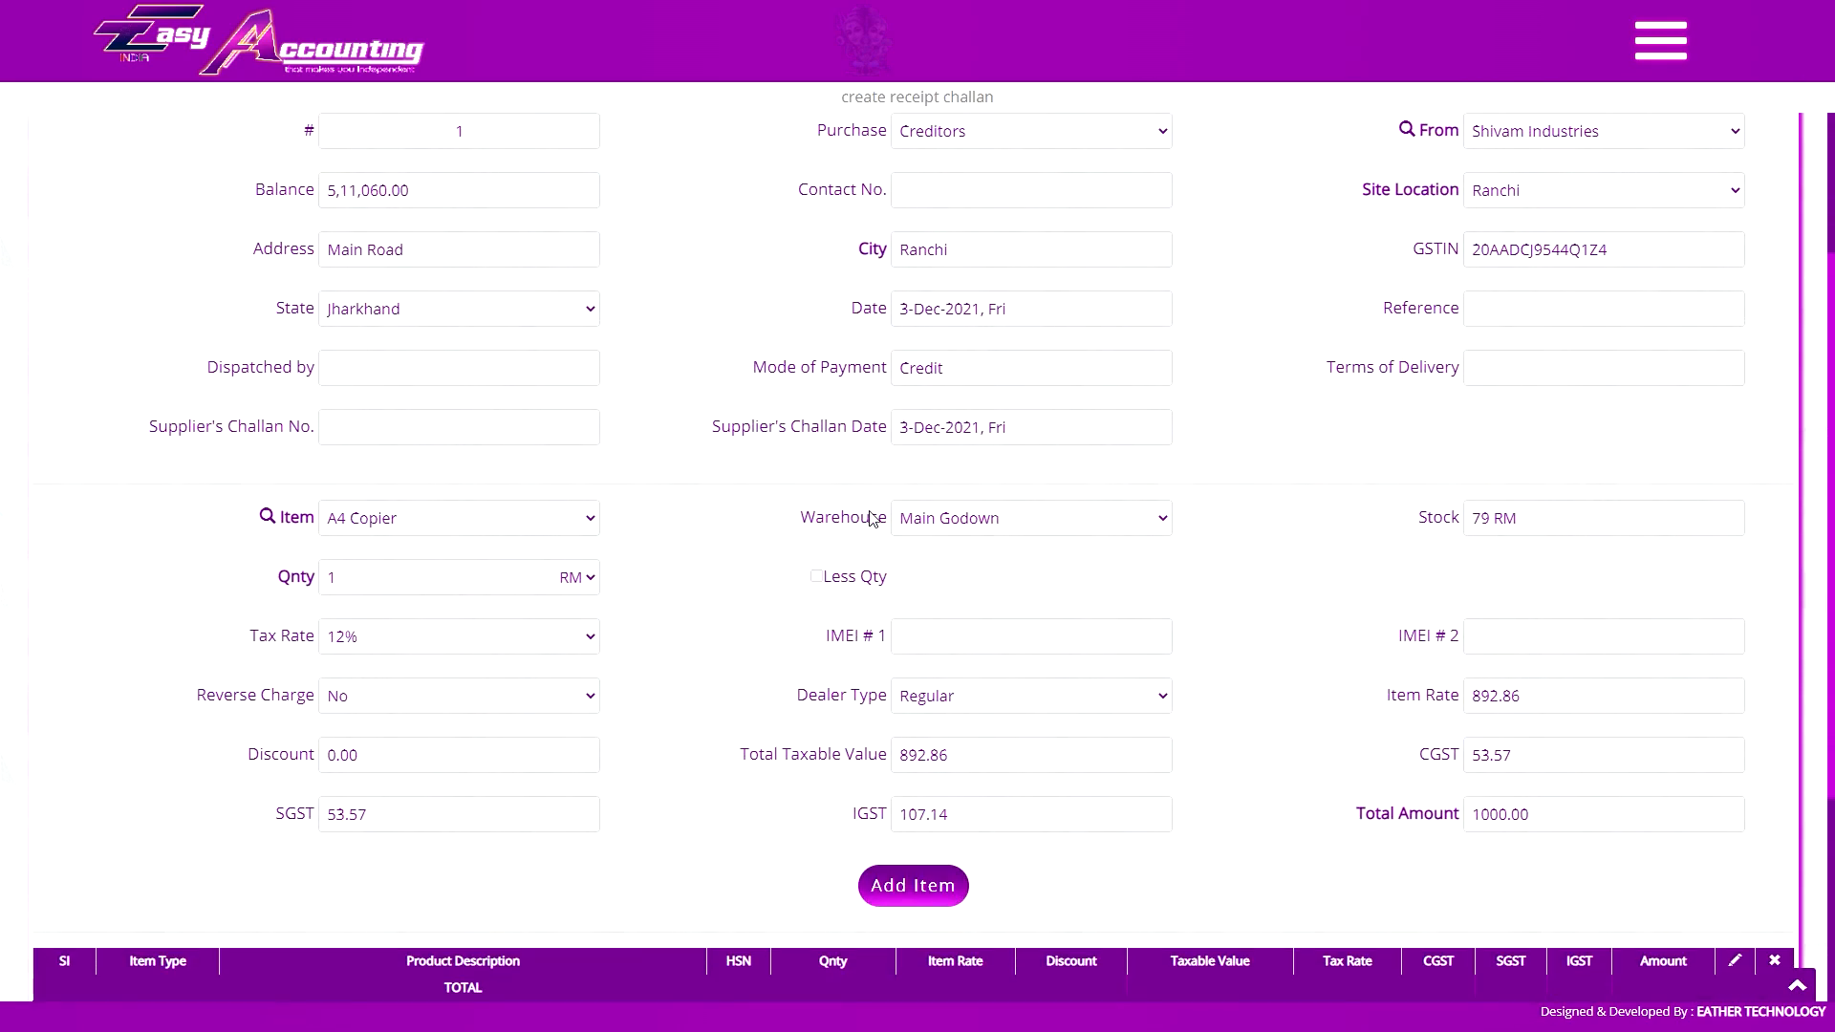
scroll(1074, 417, up, 3)
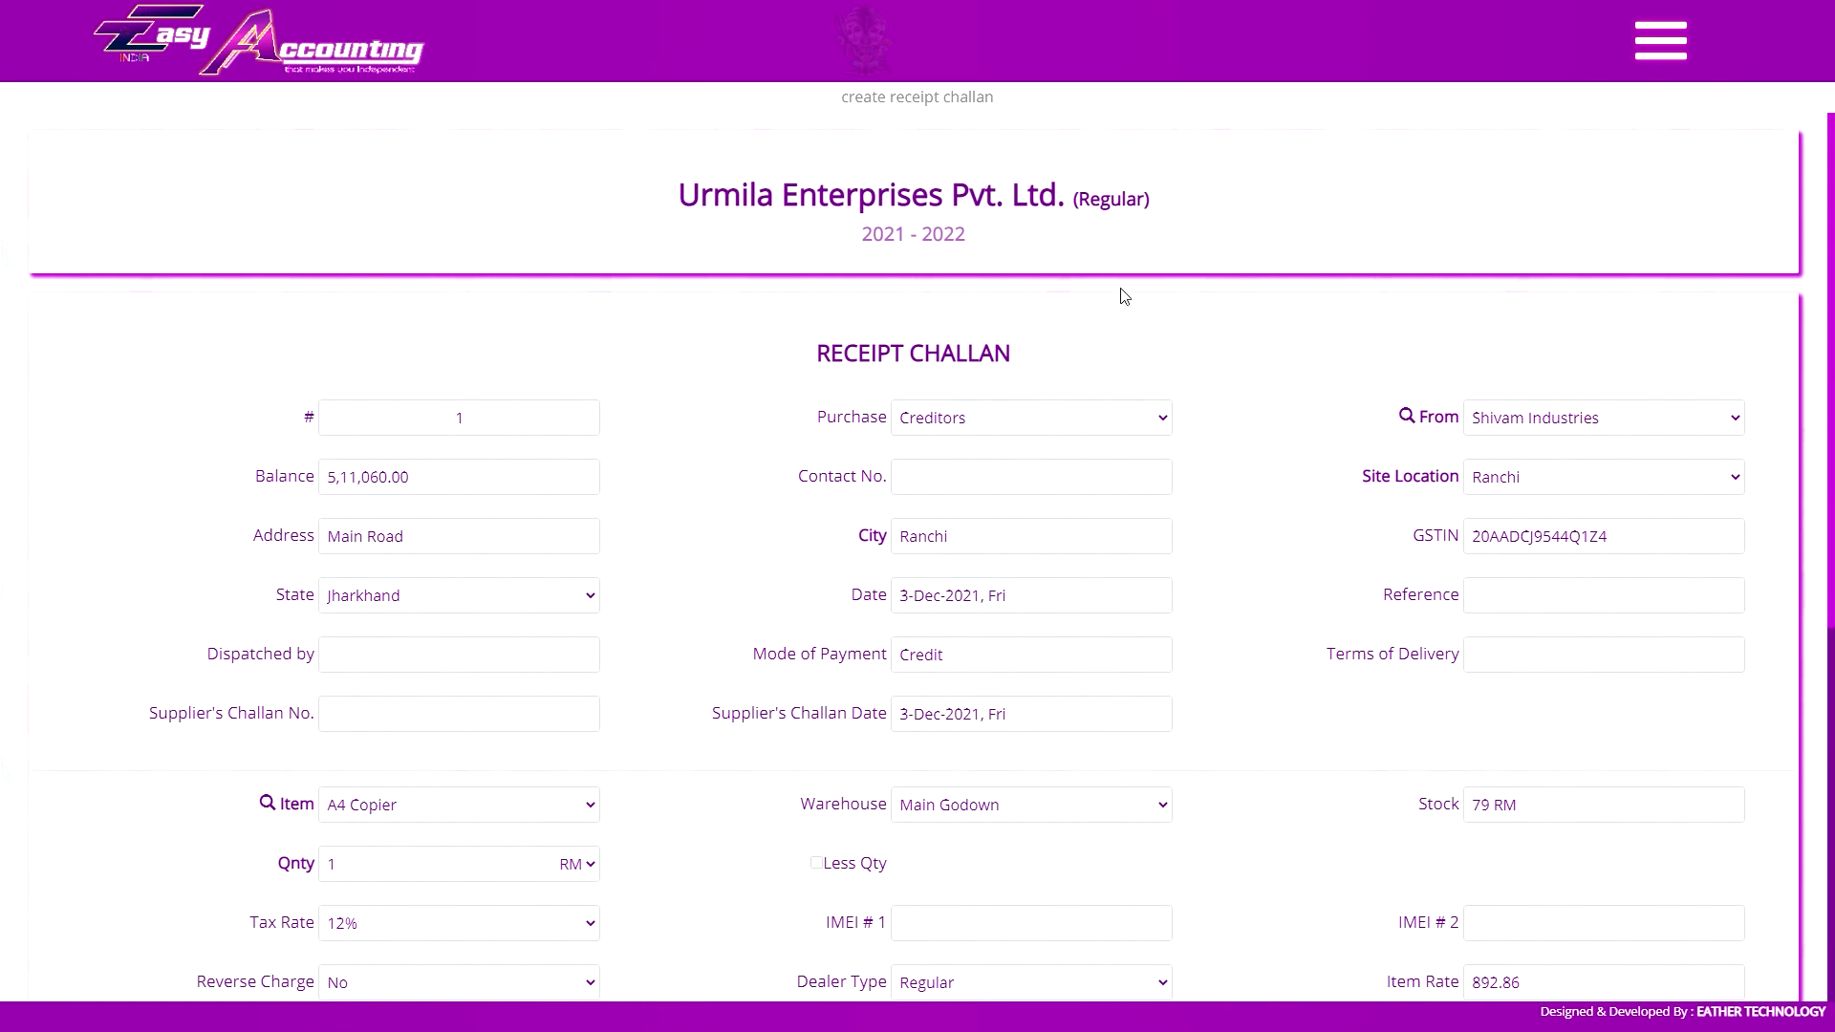
scroll(1130, 443, down, 5)
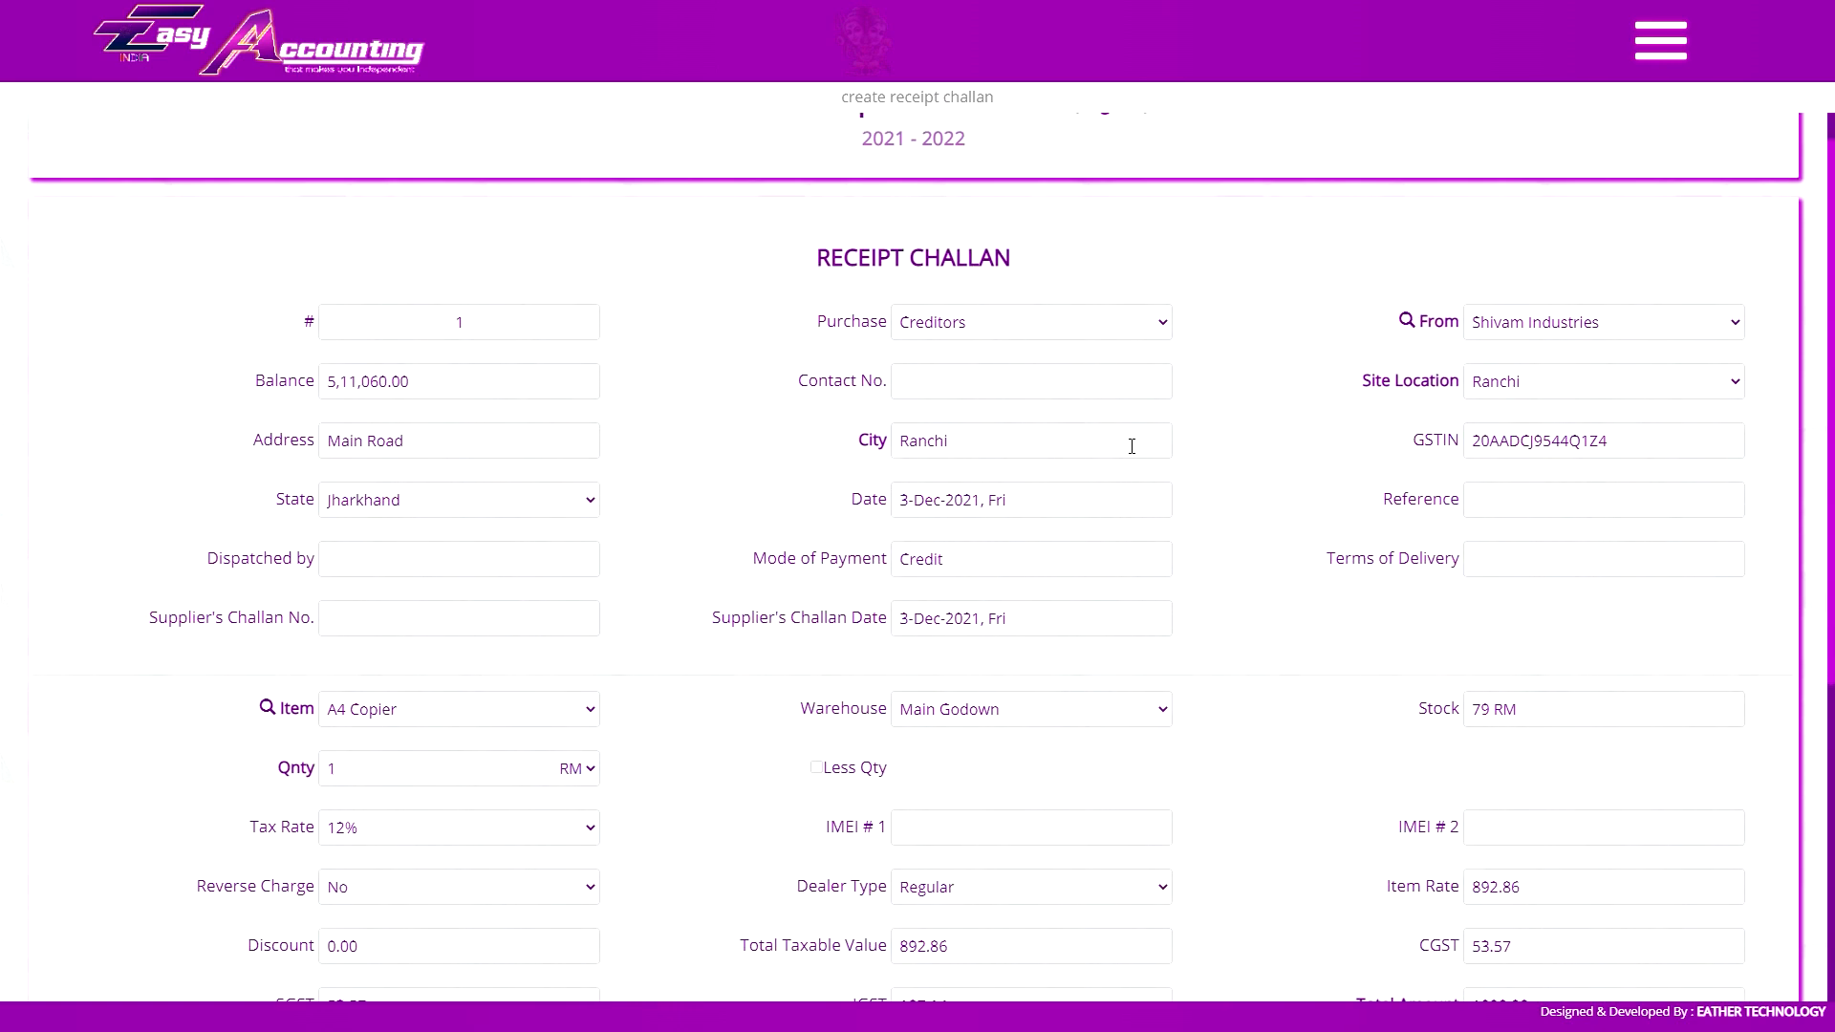
click(898, 707)
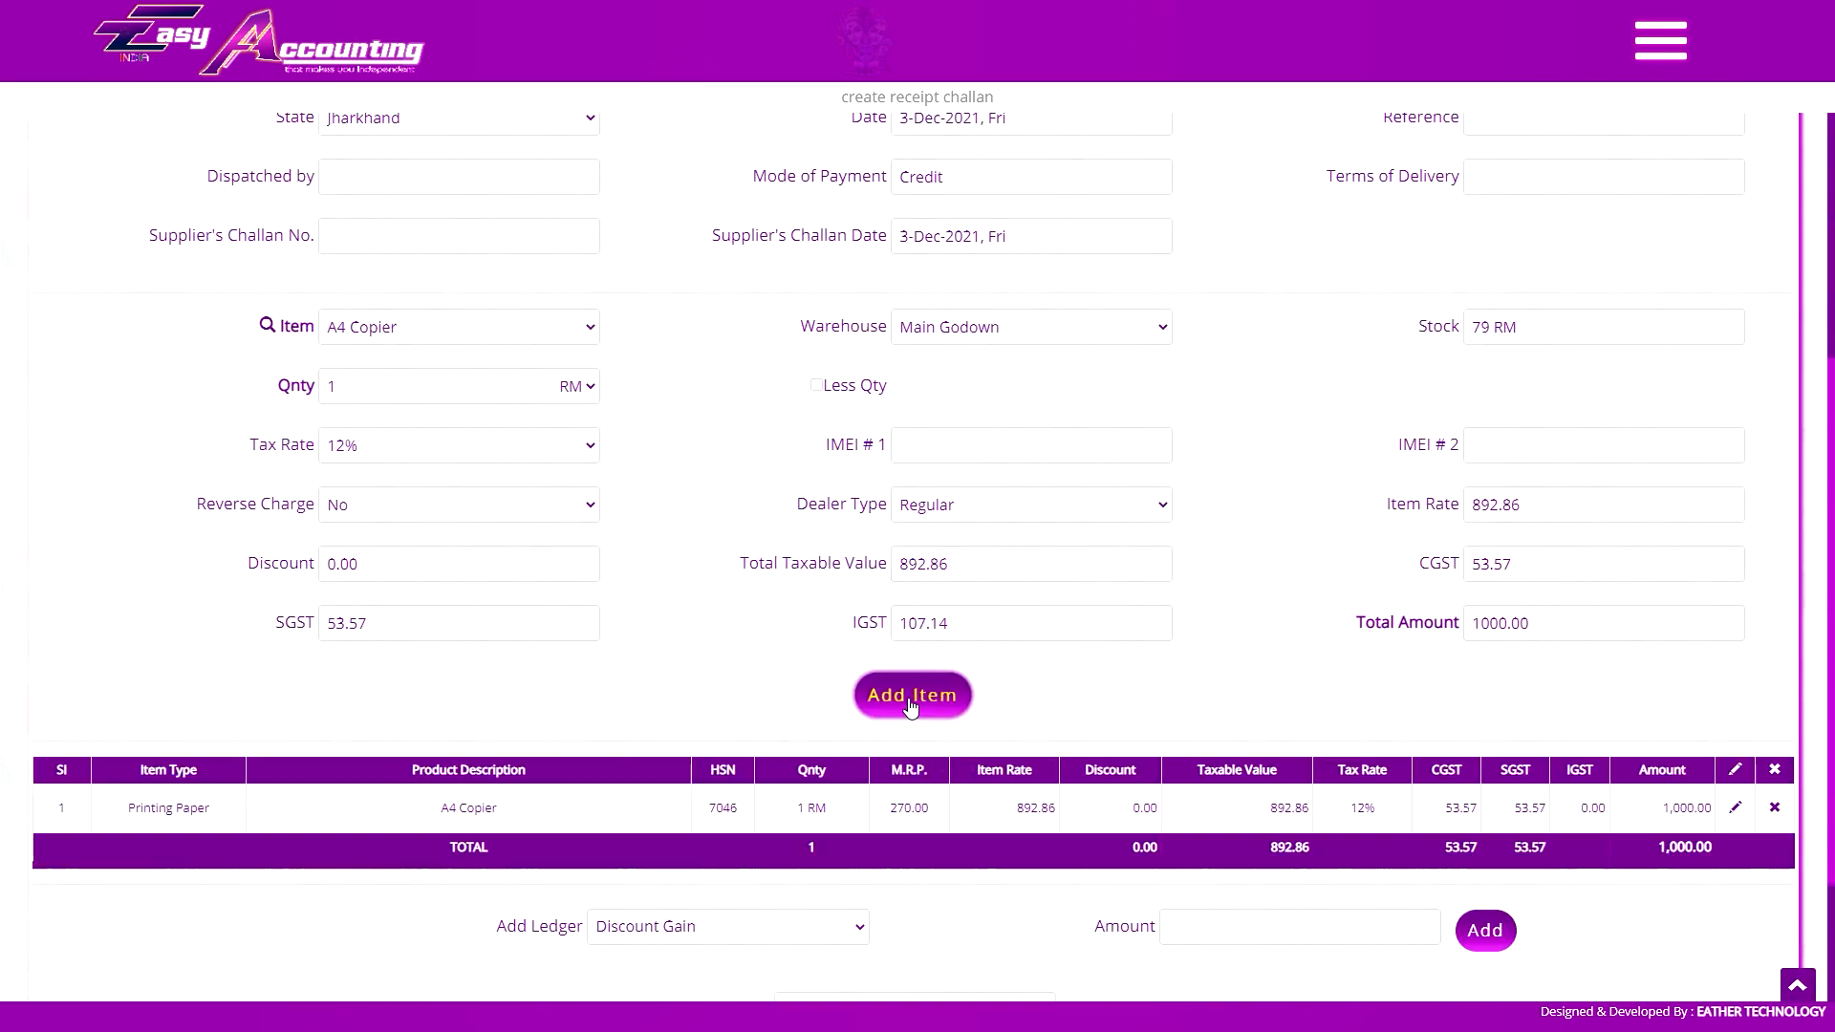
scroll(1181, 800, down, 2)
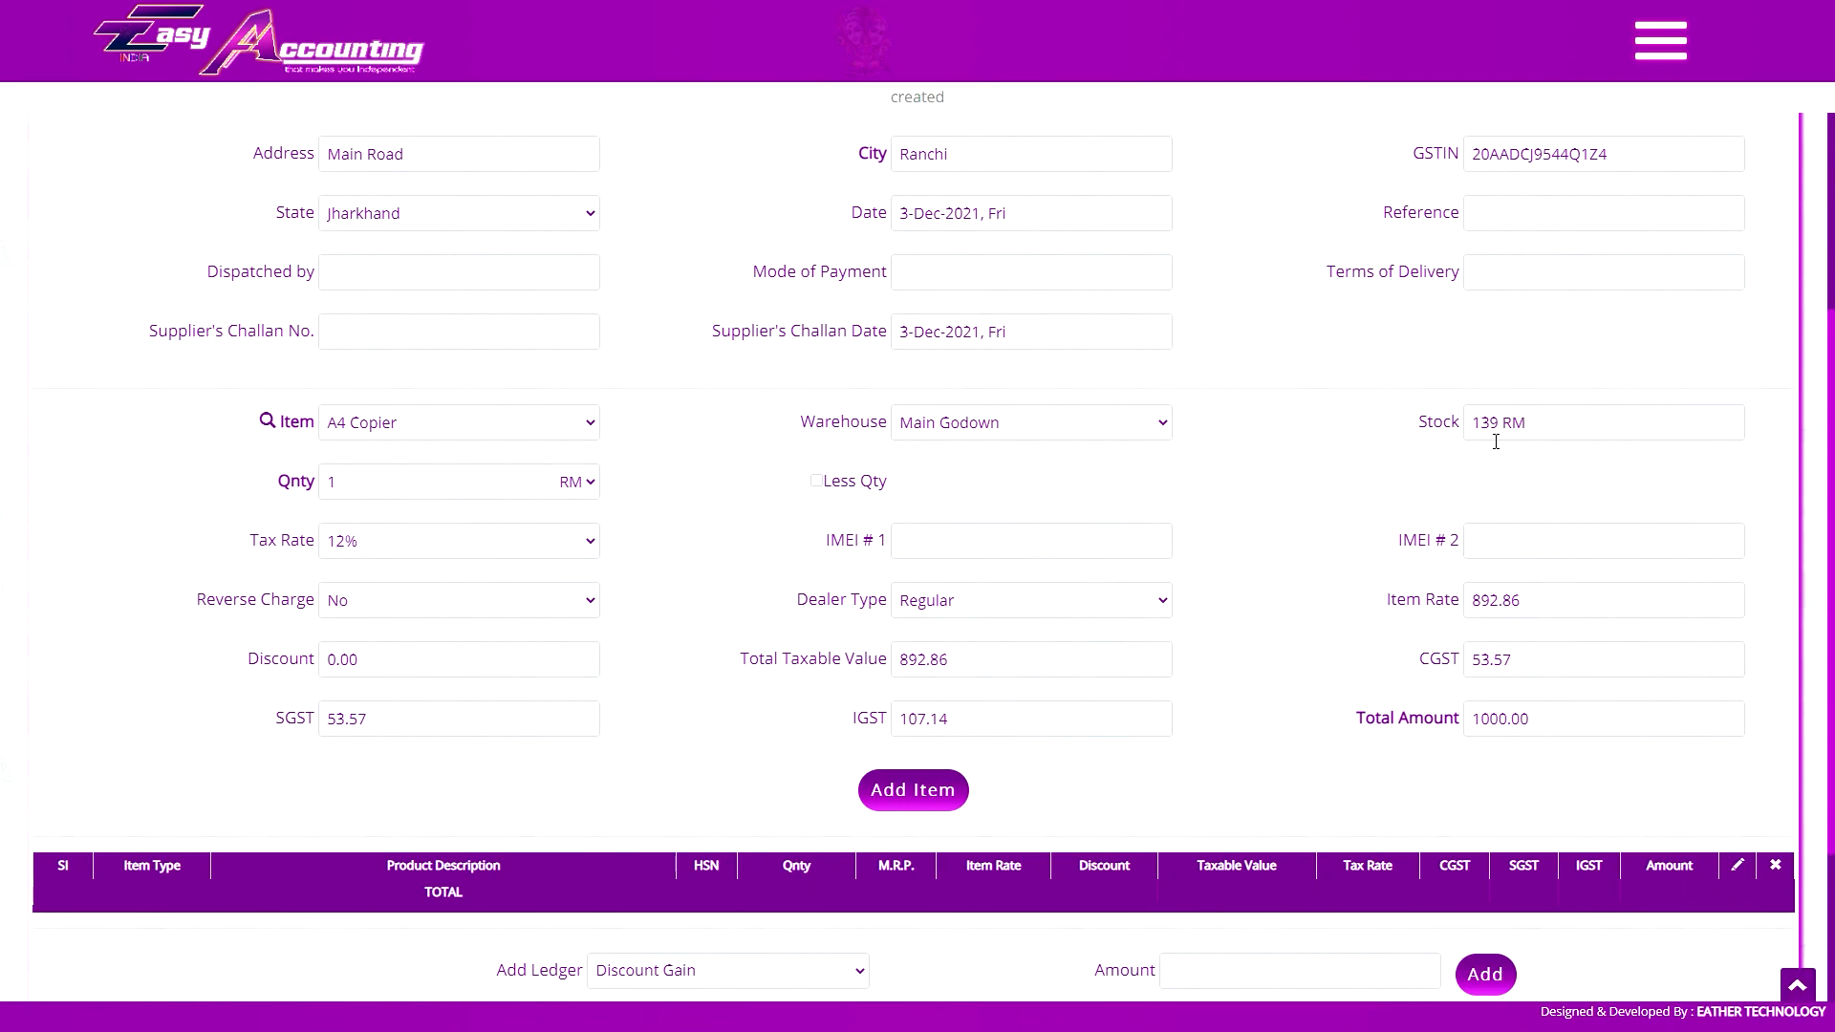
- Open the display list of purchases
click(1660, 40)
scroll(1711, 179, down, 2)
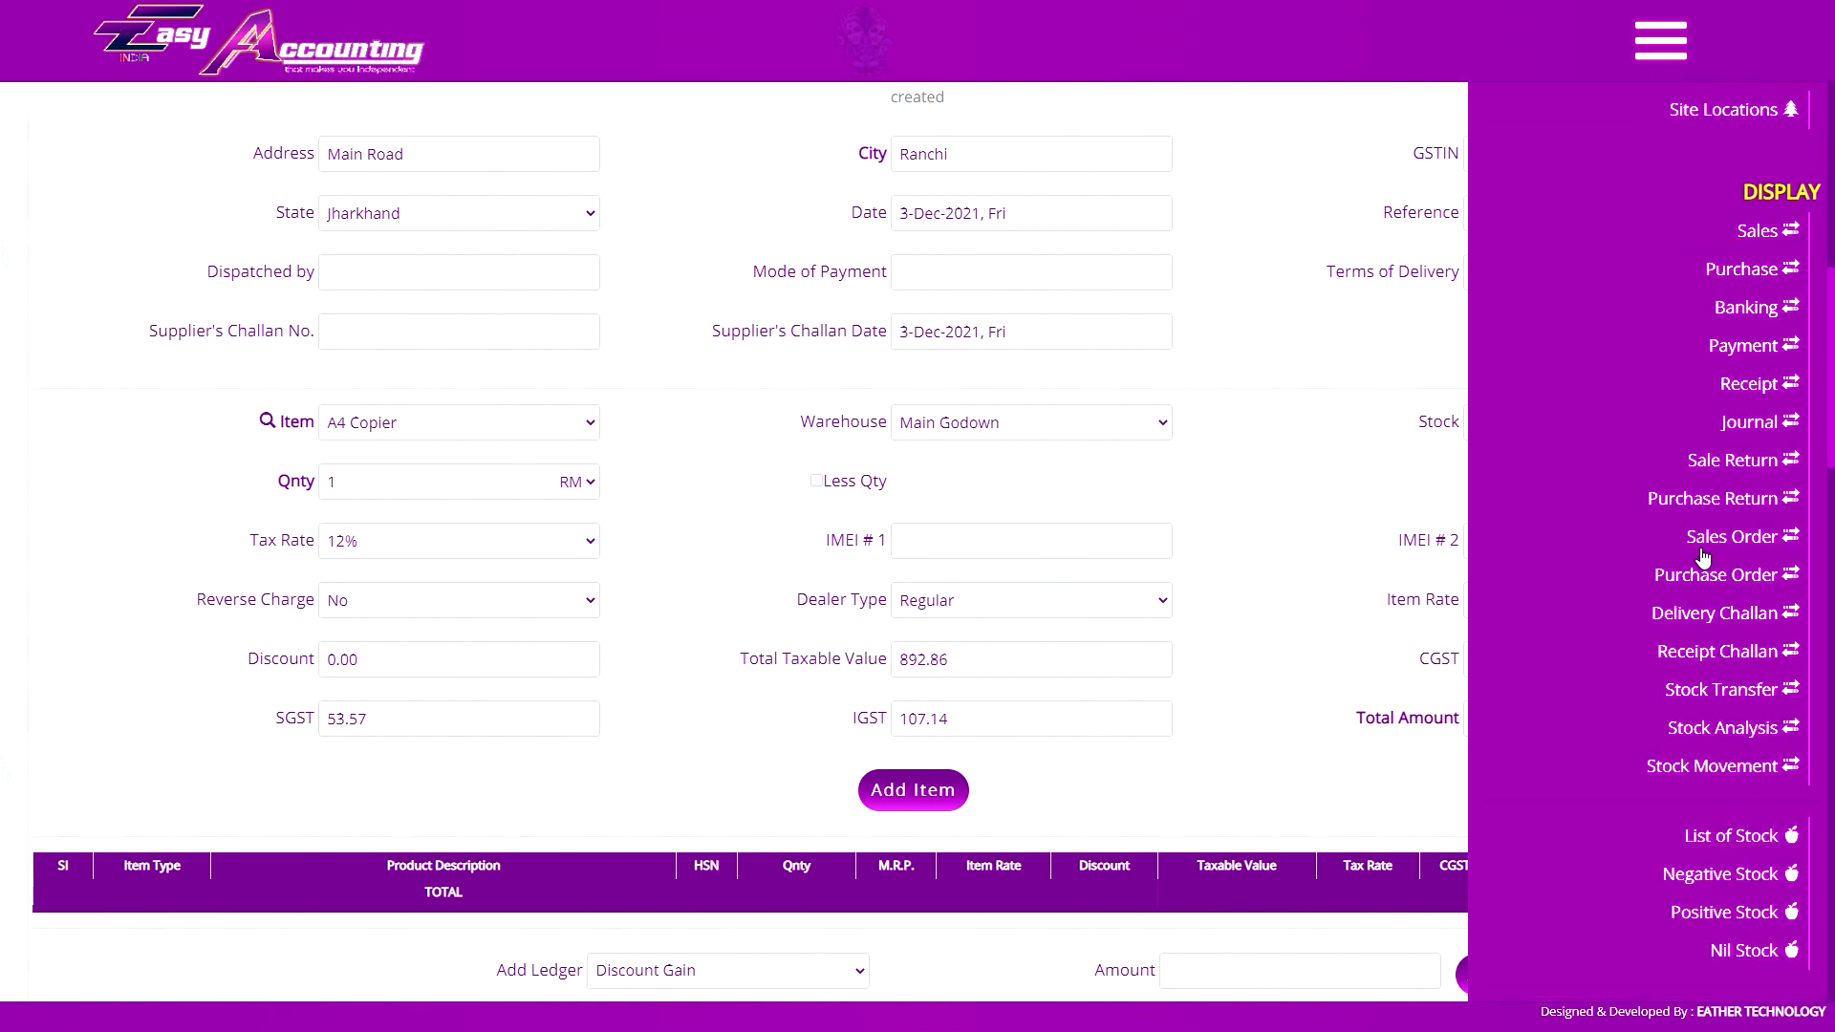
click(1710, 179)
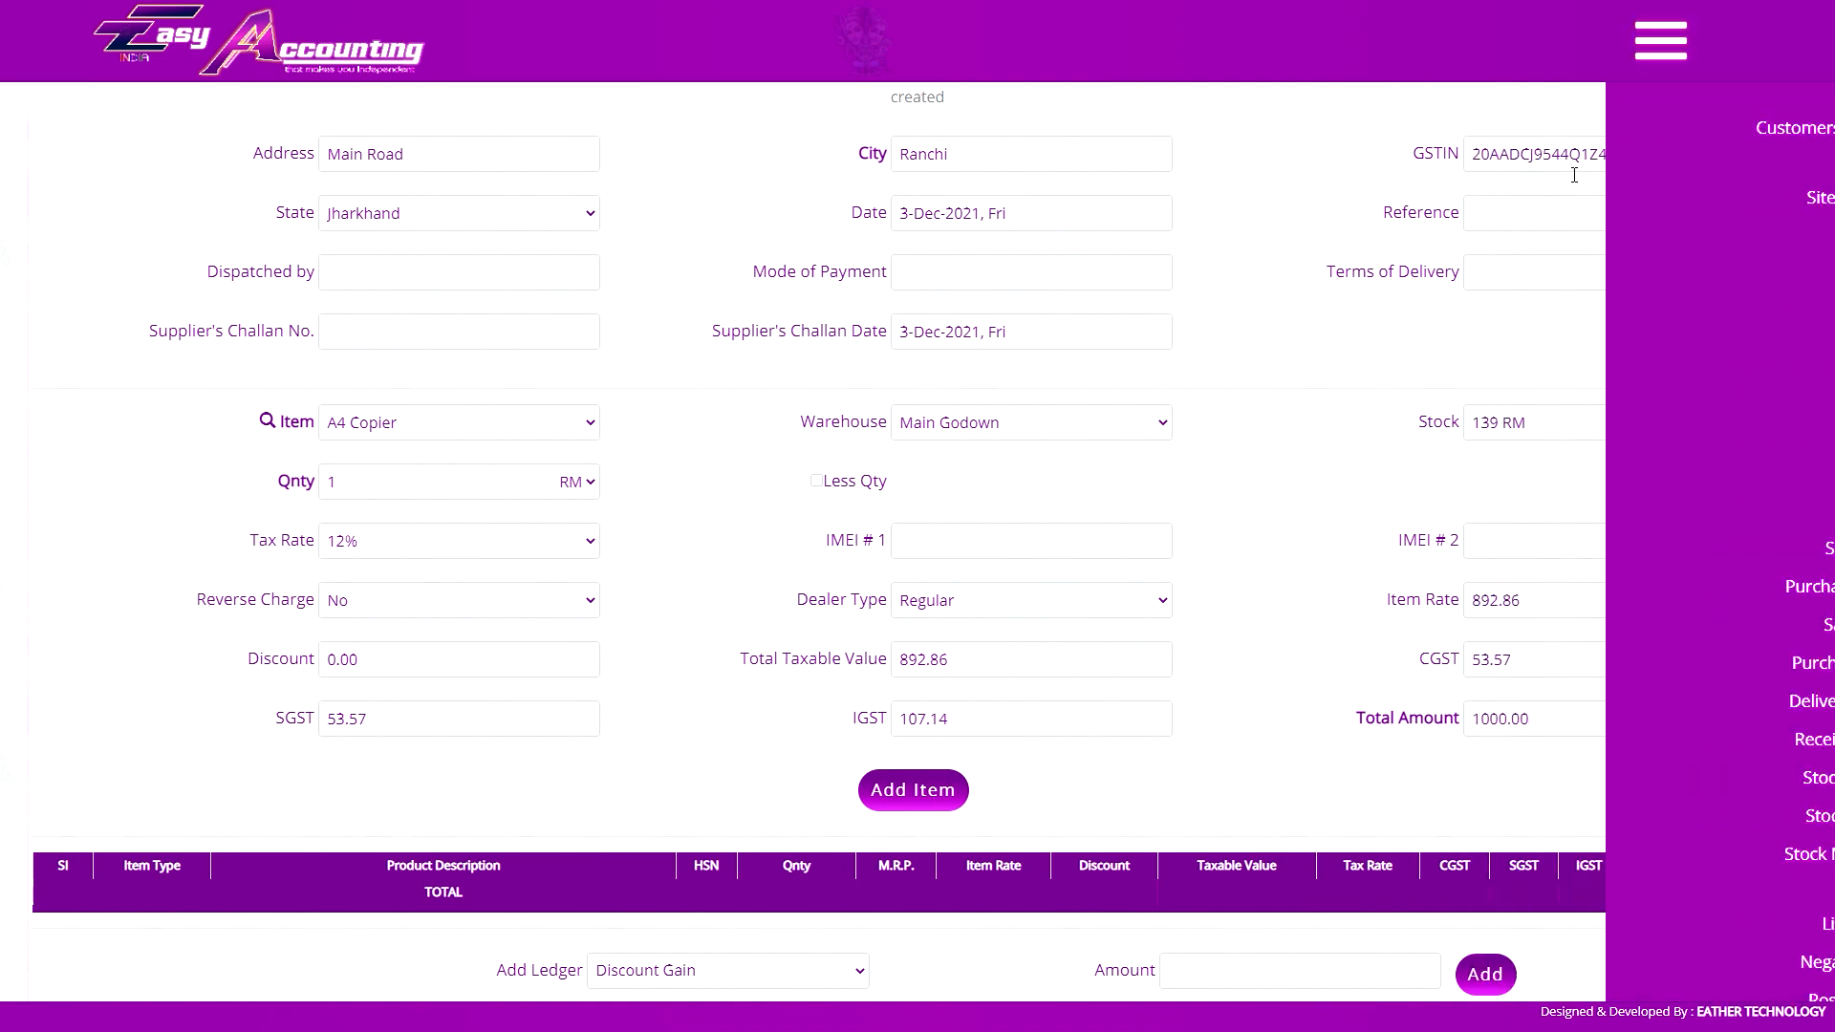
click(1660, 41)
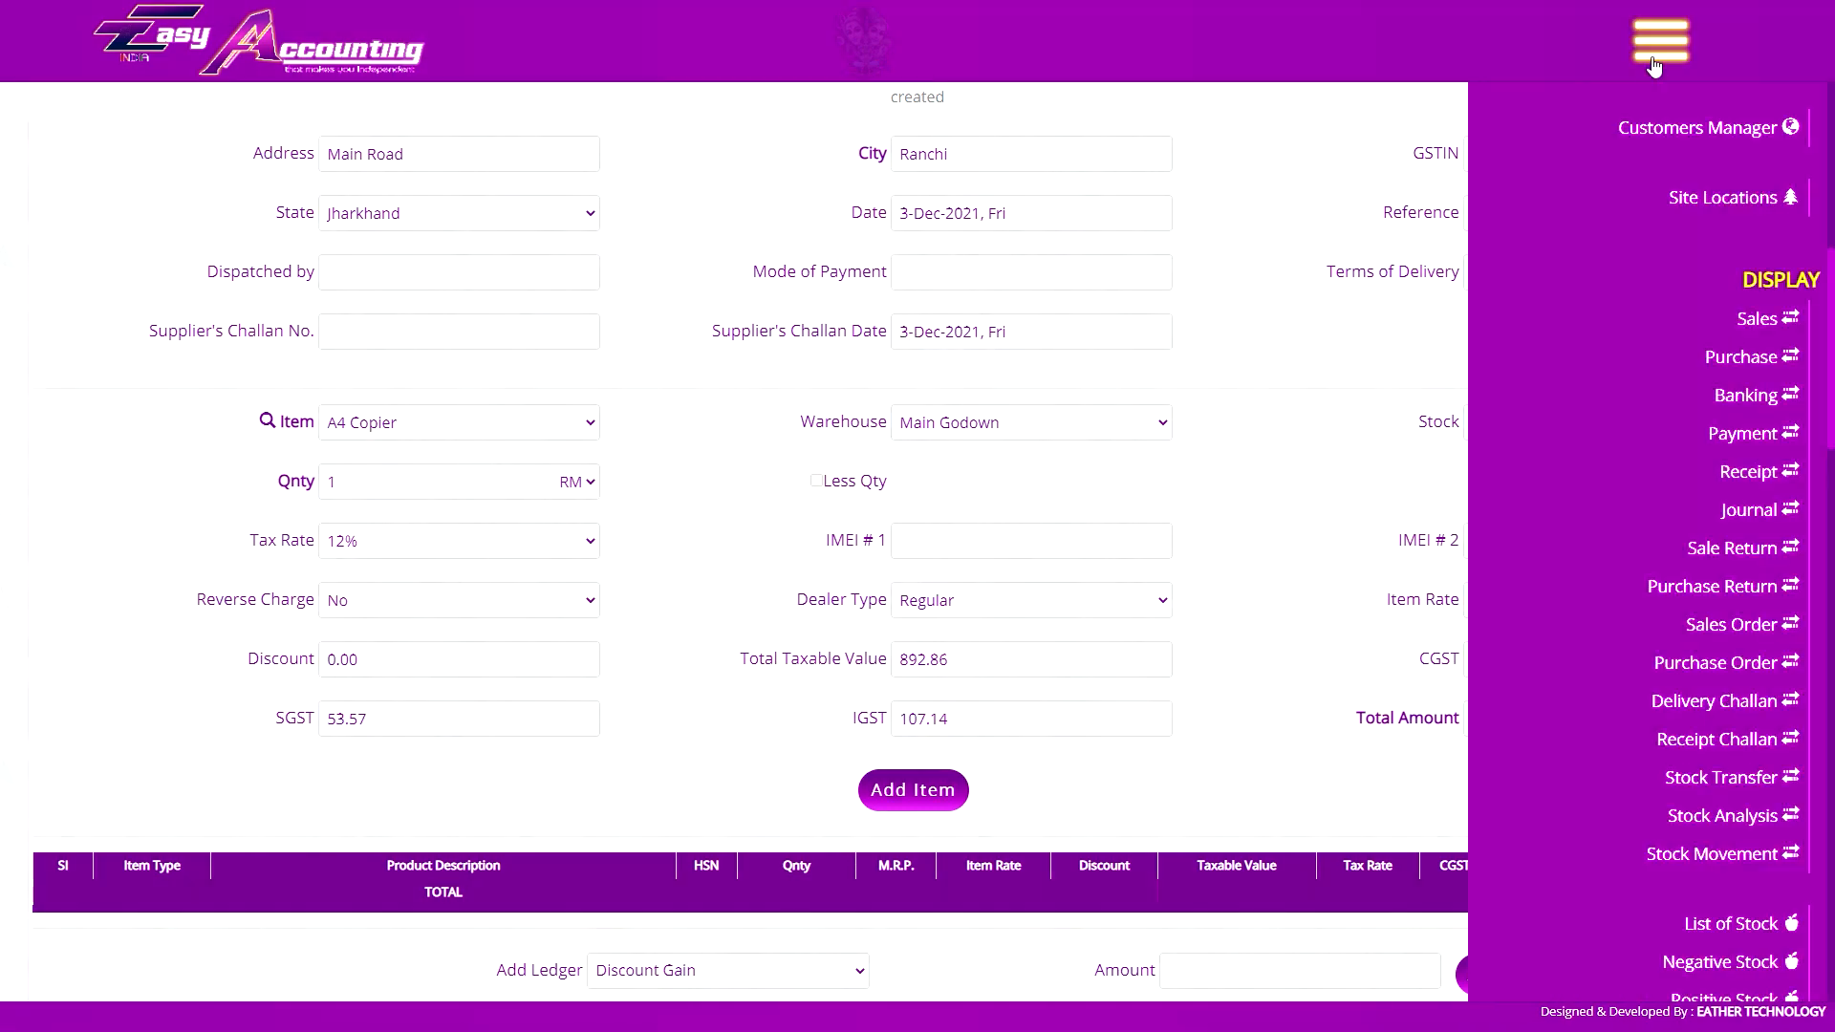
click(1638, 360)
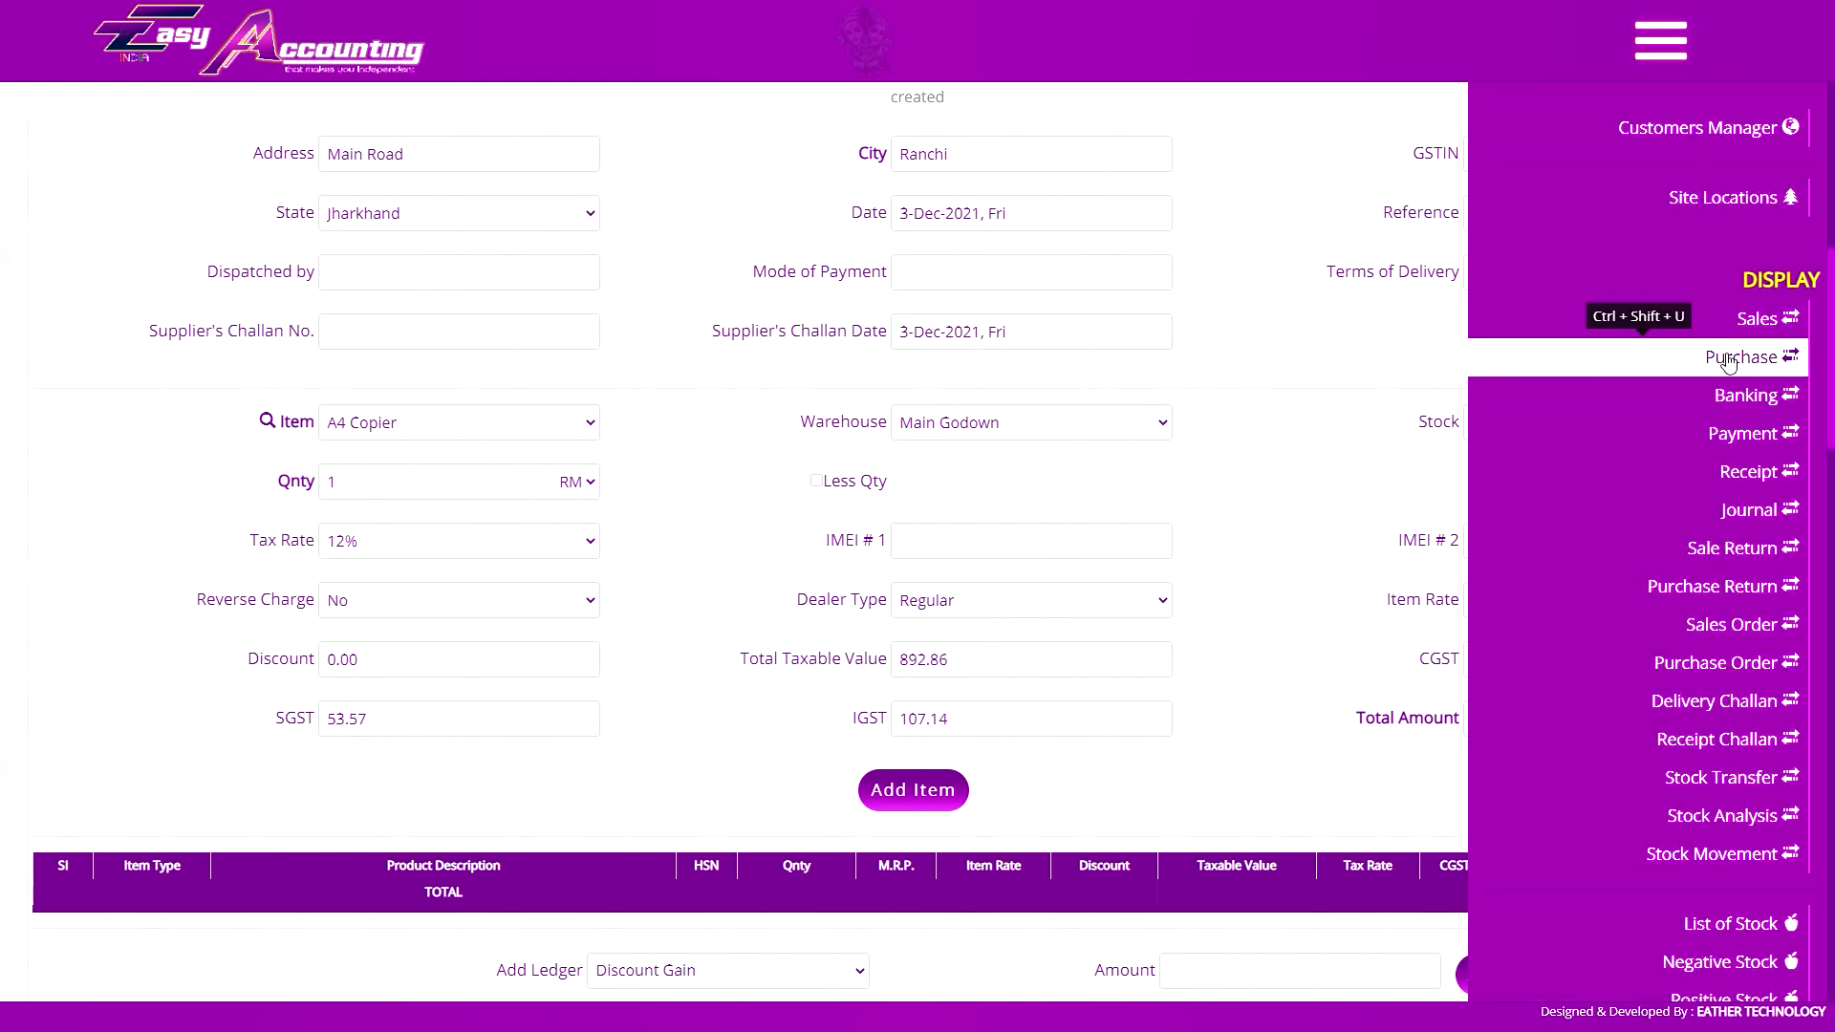
click(1730, 361)
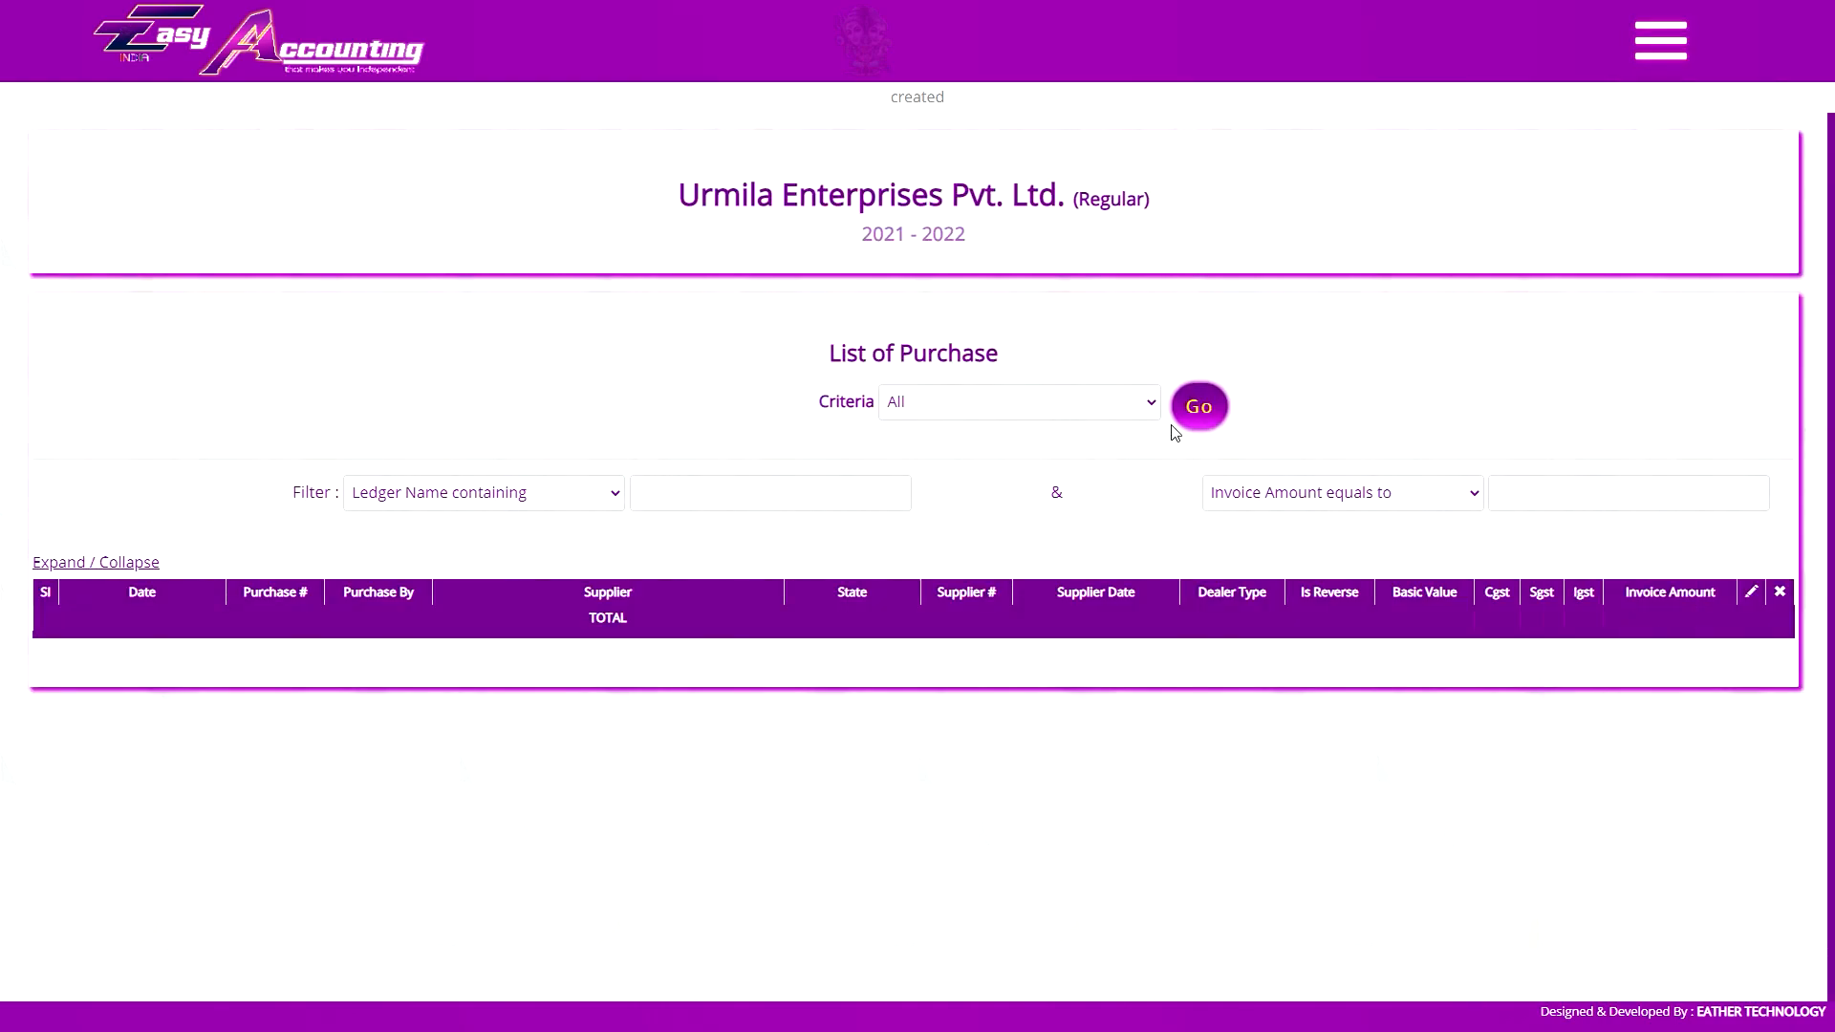
- Set the purchase list's criteria to By Month and the month to April
click(994, 410)
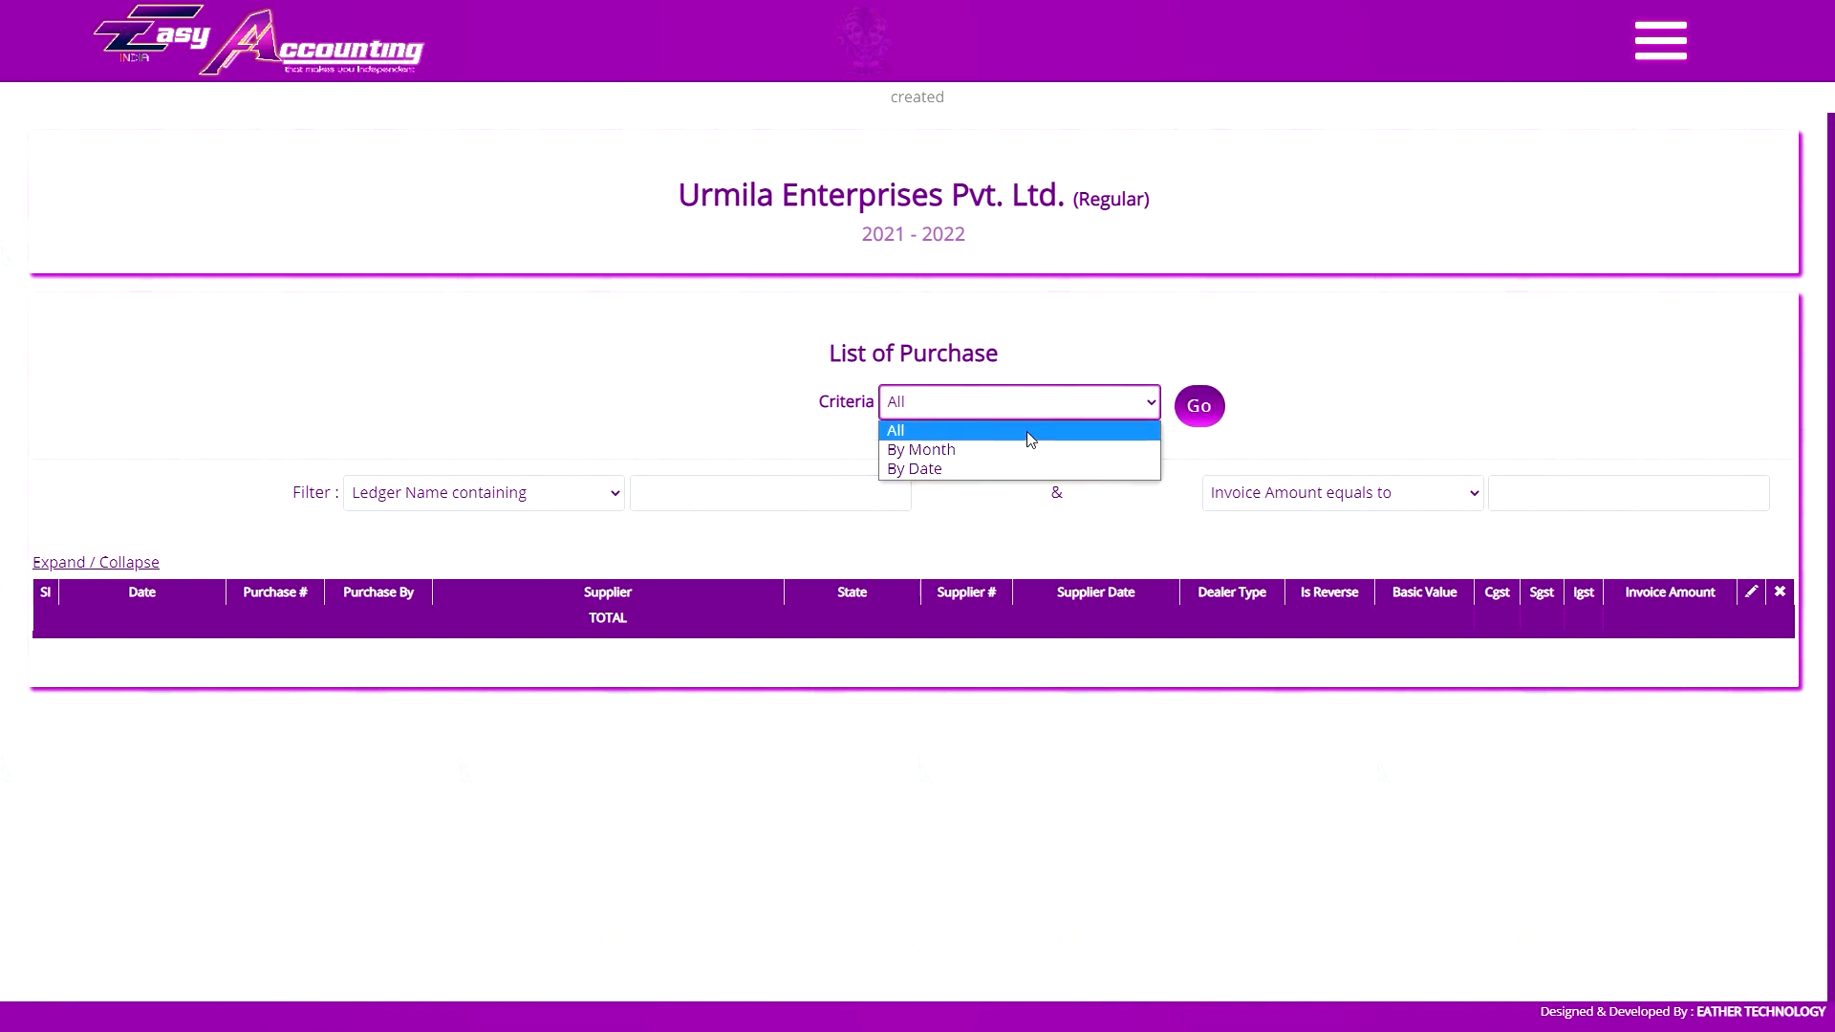
click(1067, 410)
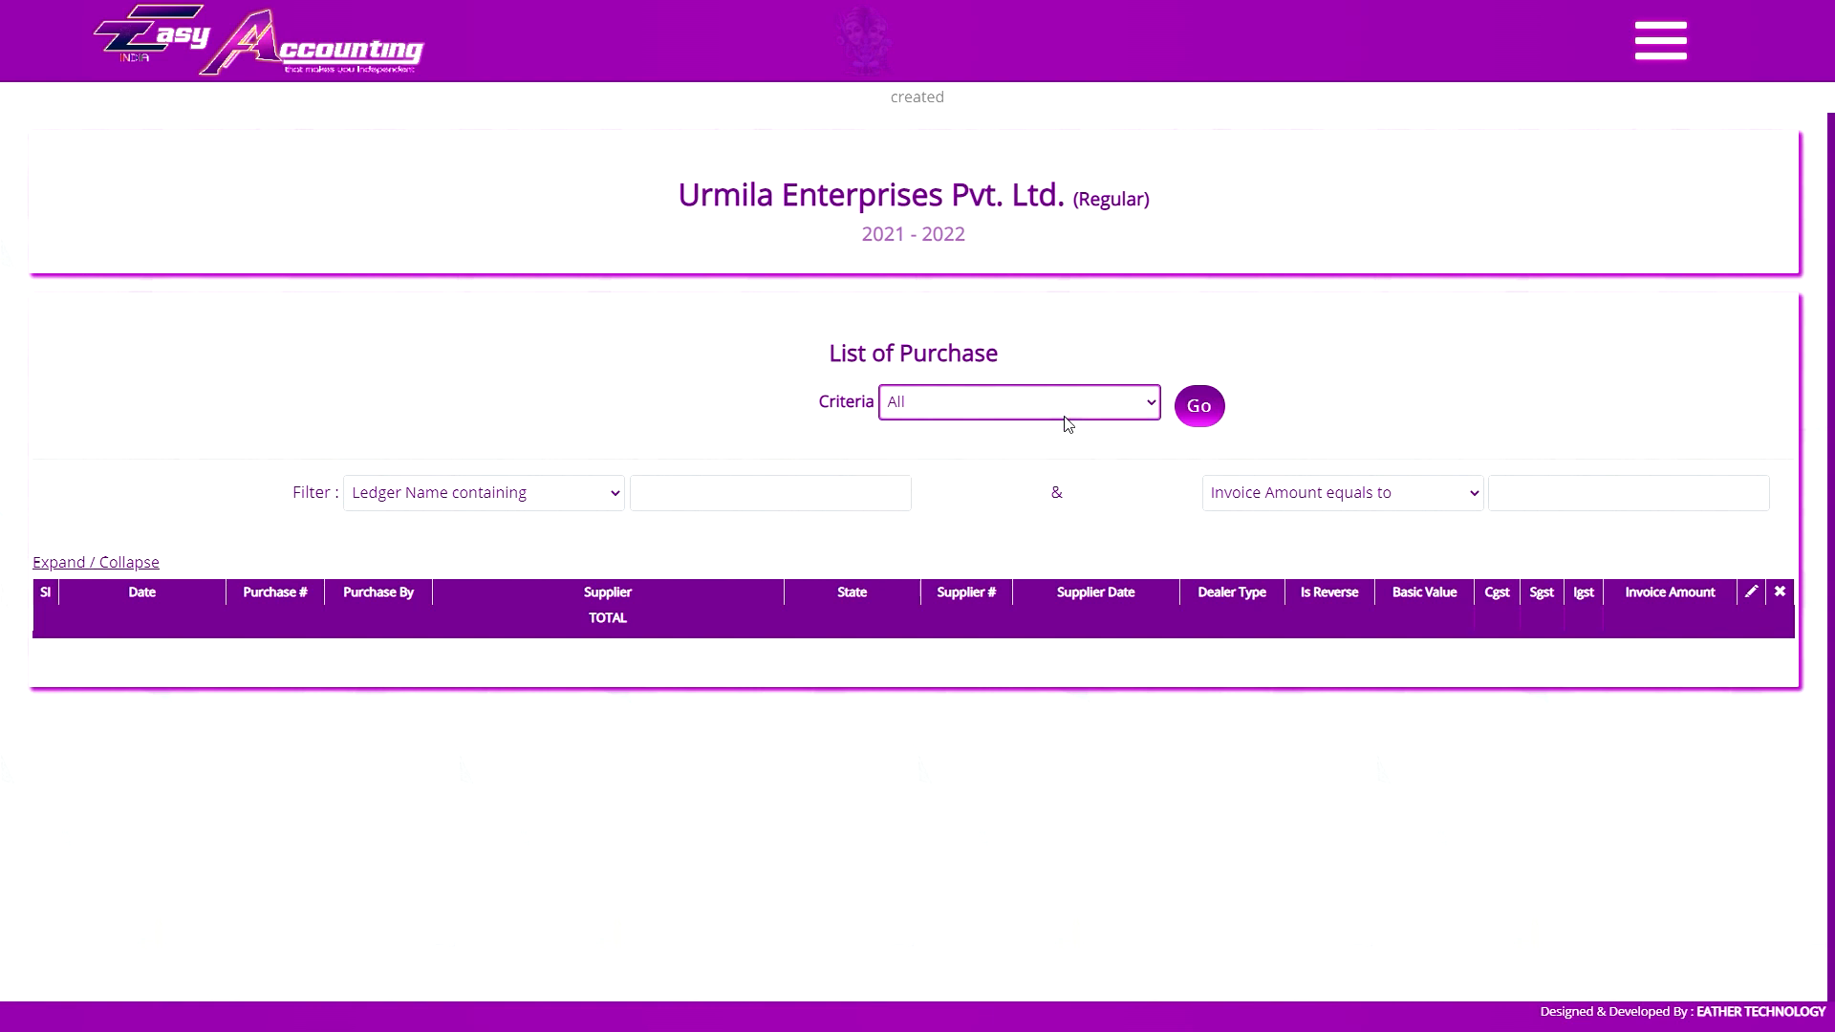
click(1051, 413)
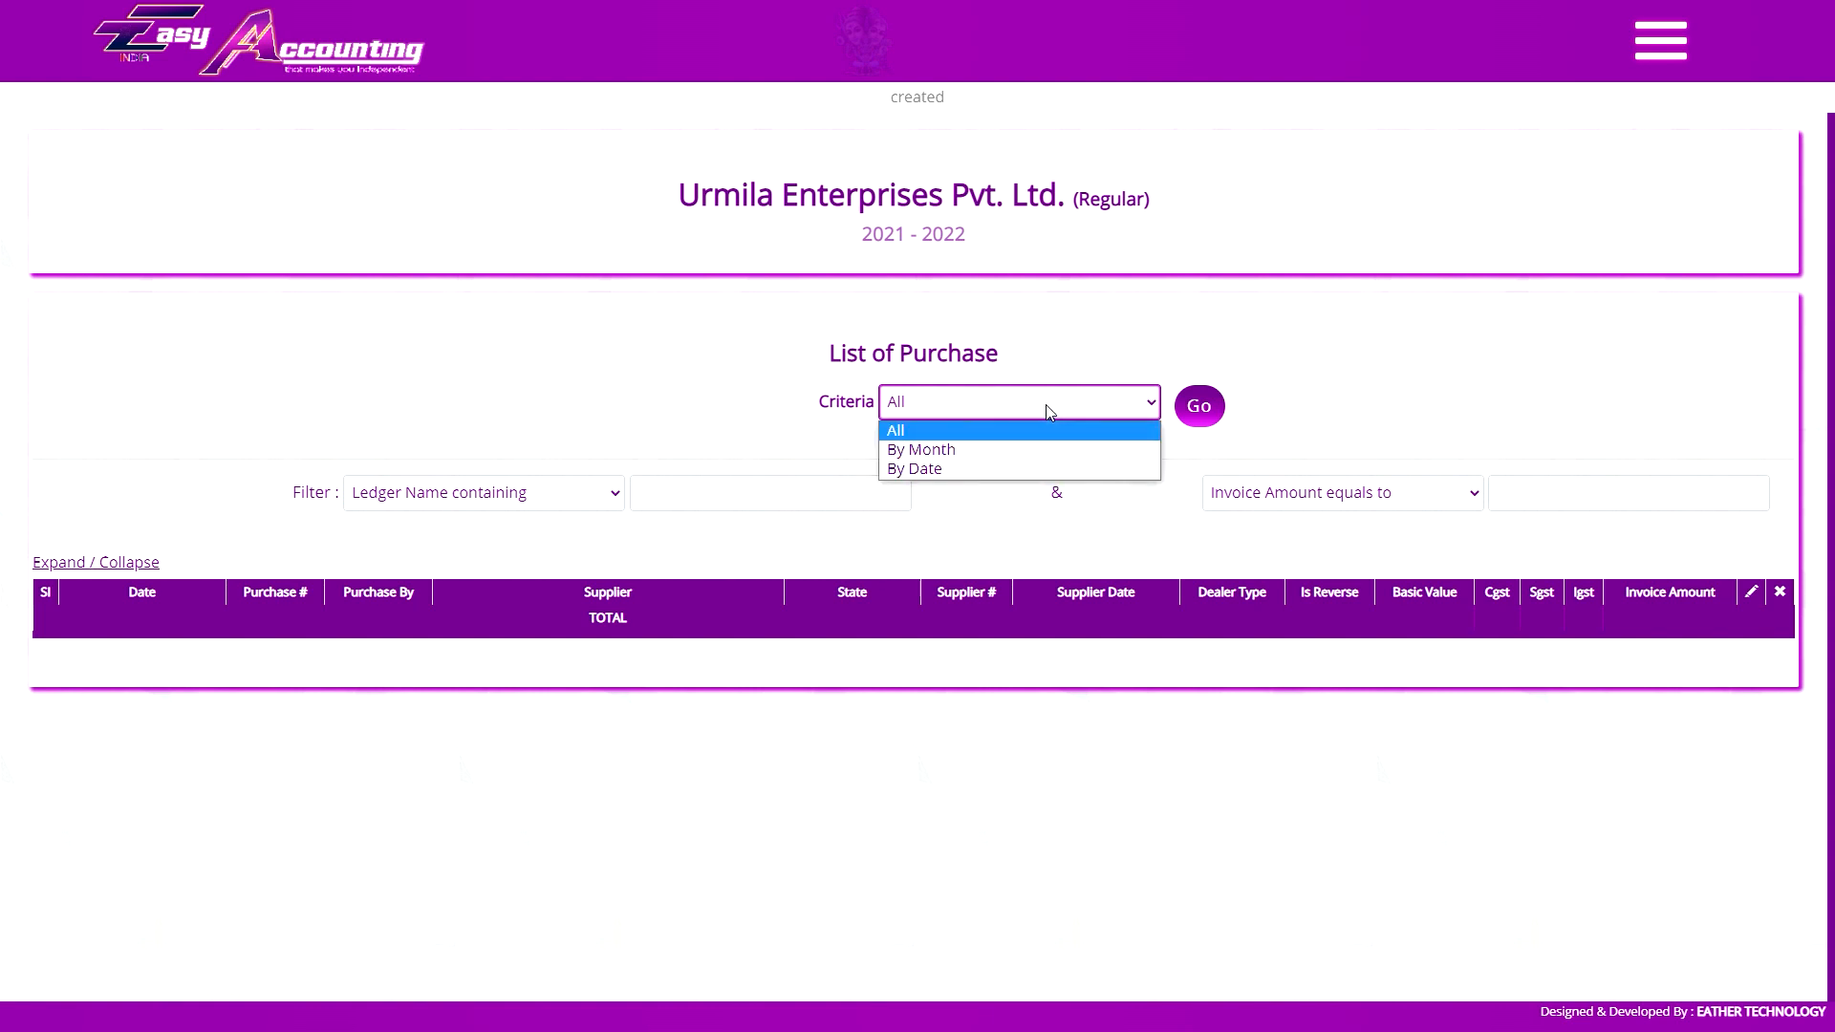
click(979, 449)
click(1181, 417)
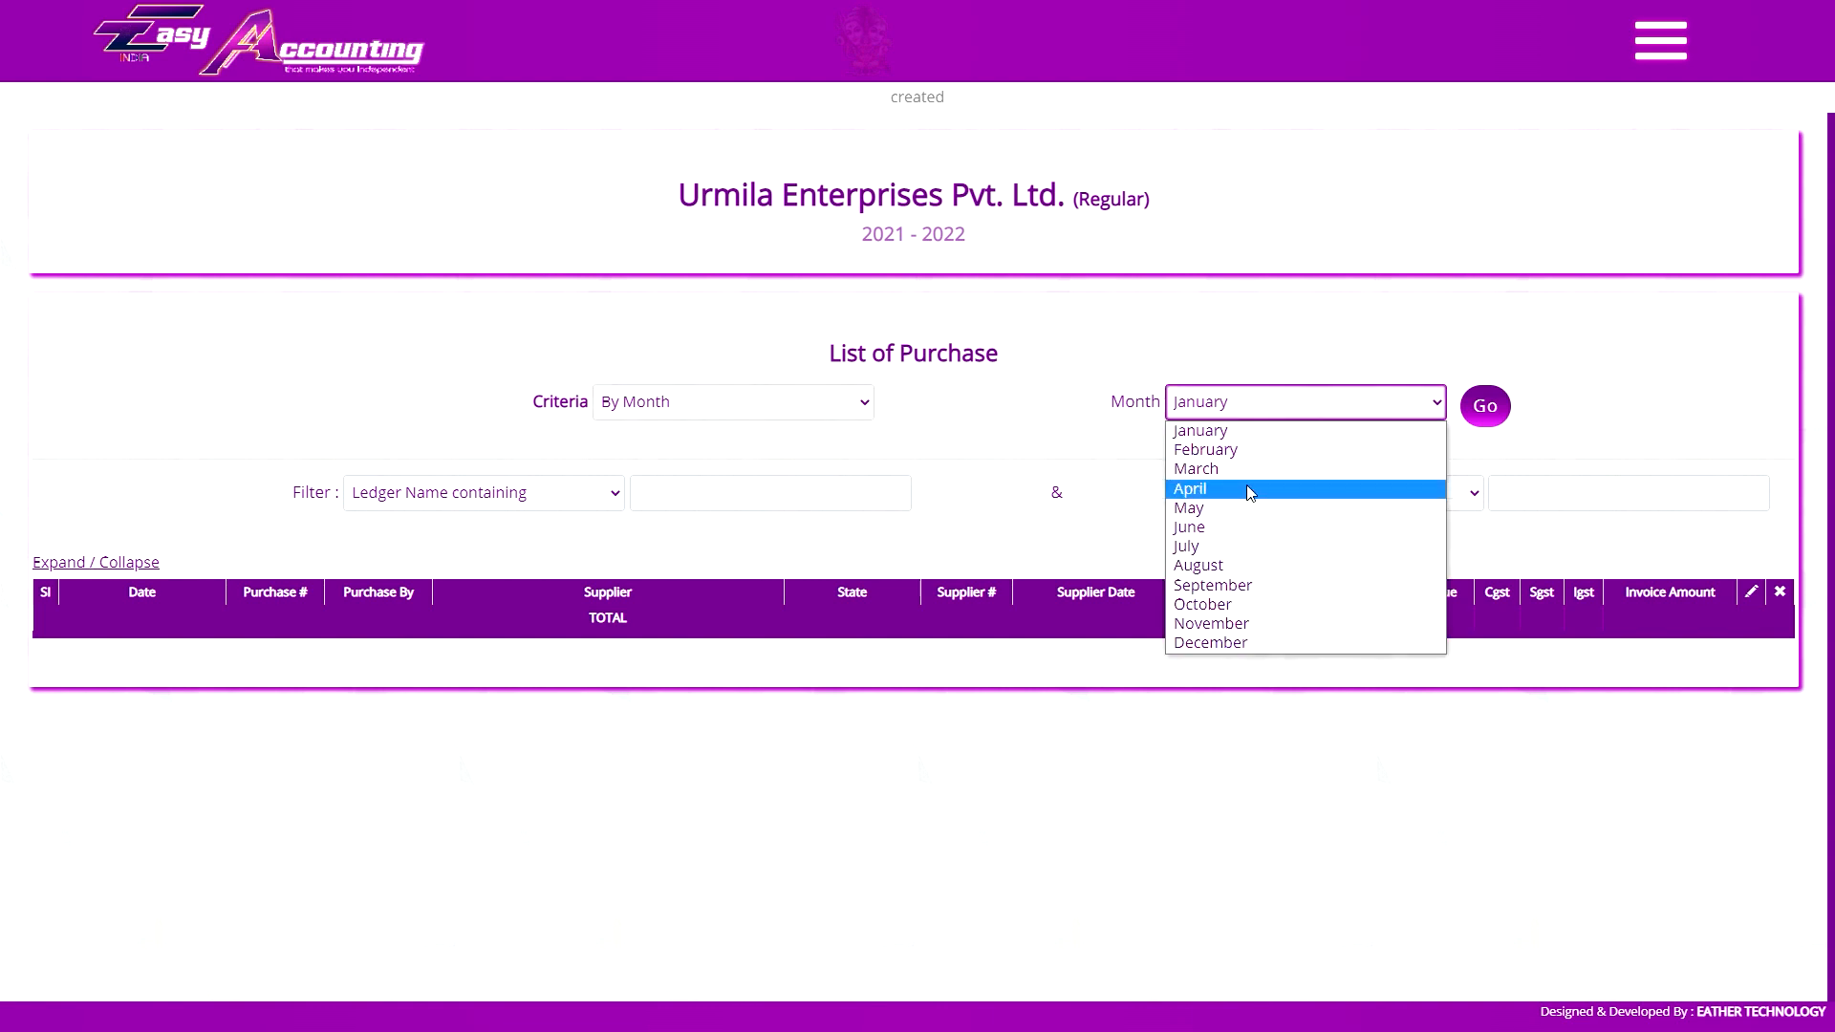
click(1242, 488)
- List the purchases by date from 1-May-2021 to 30-Sep-2021
click(755, 403)
click(755, 430)
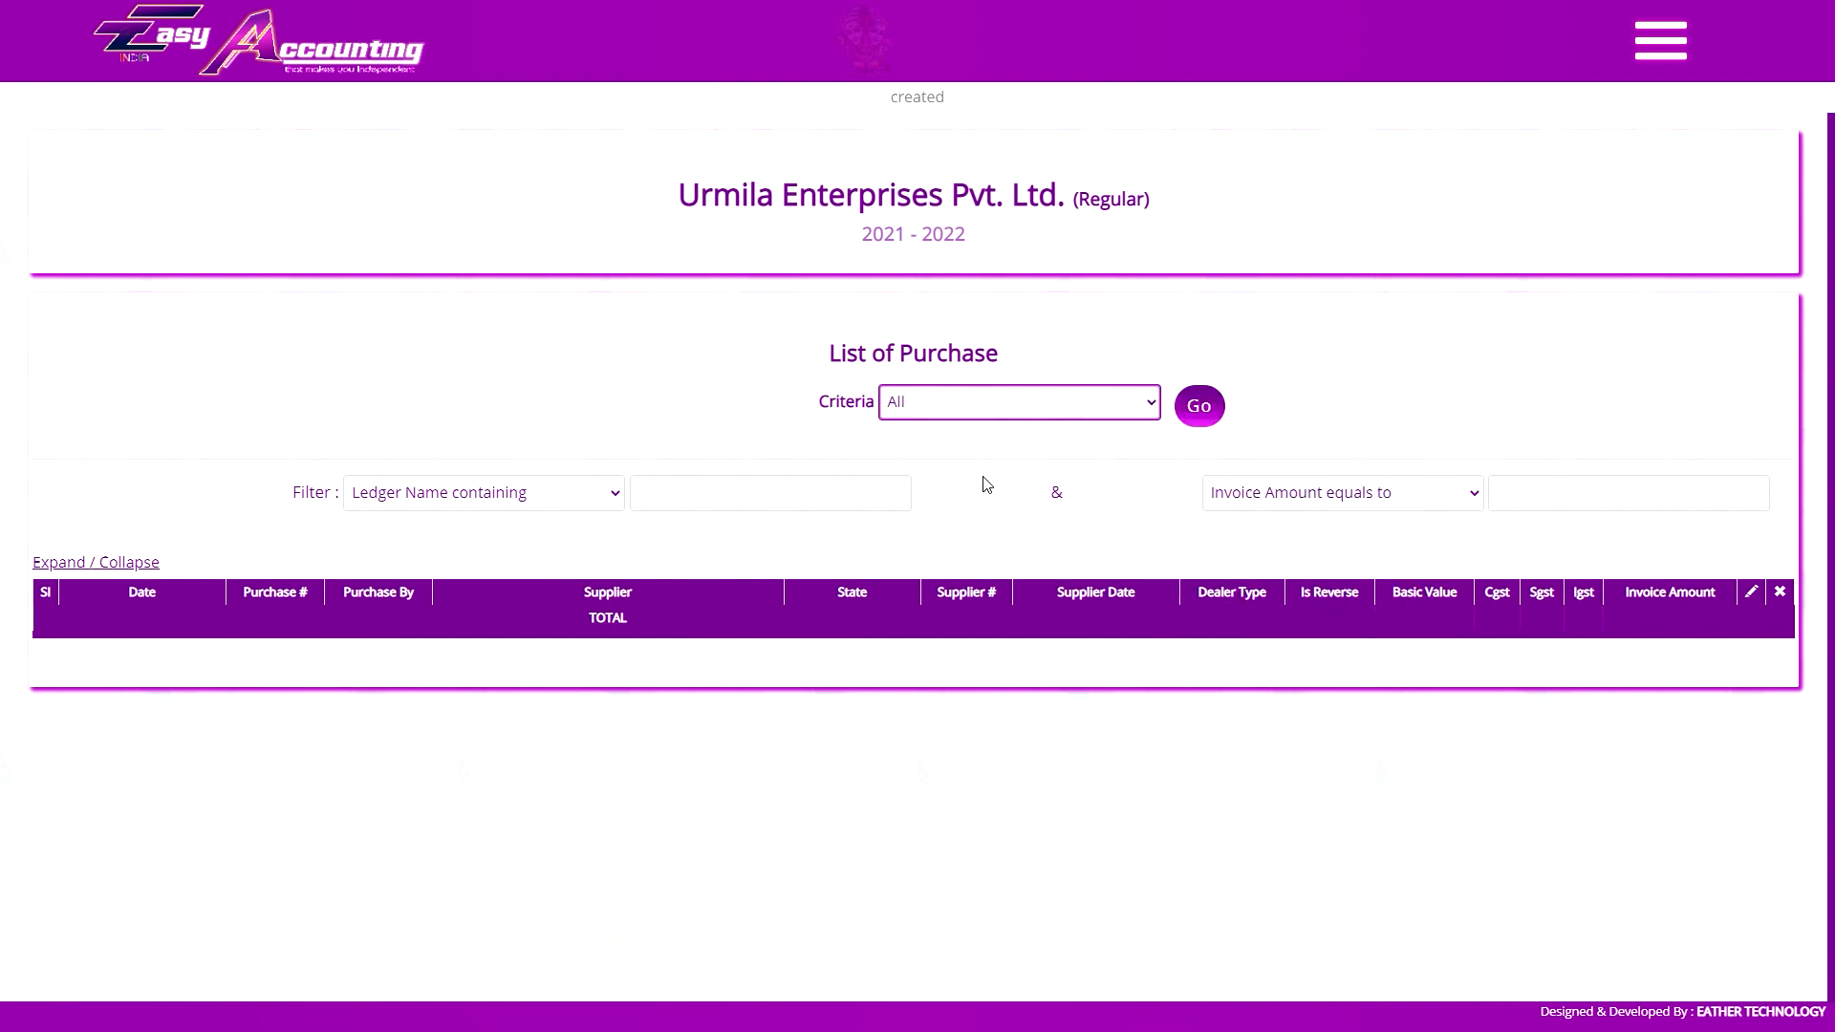
click(984, 478)
click(760, 403)
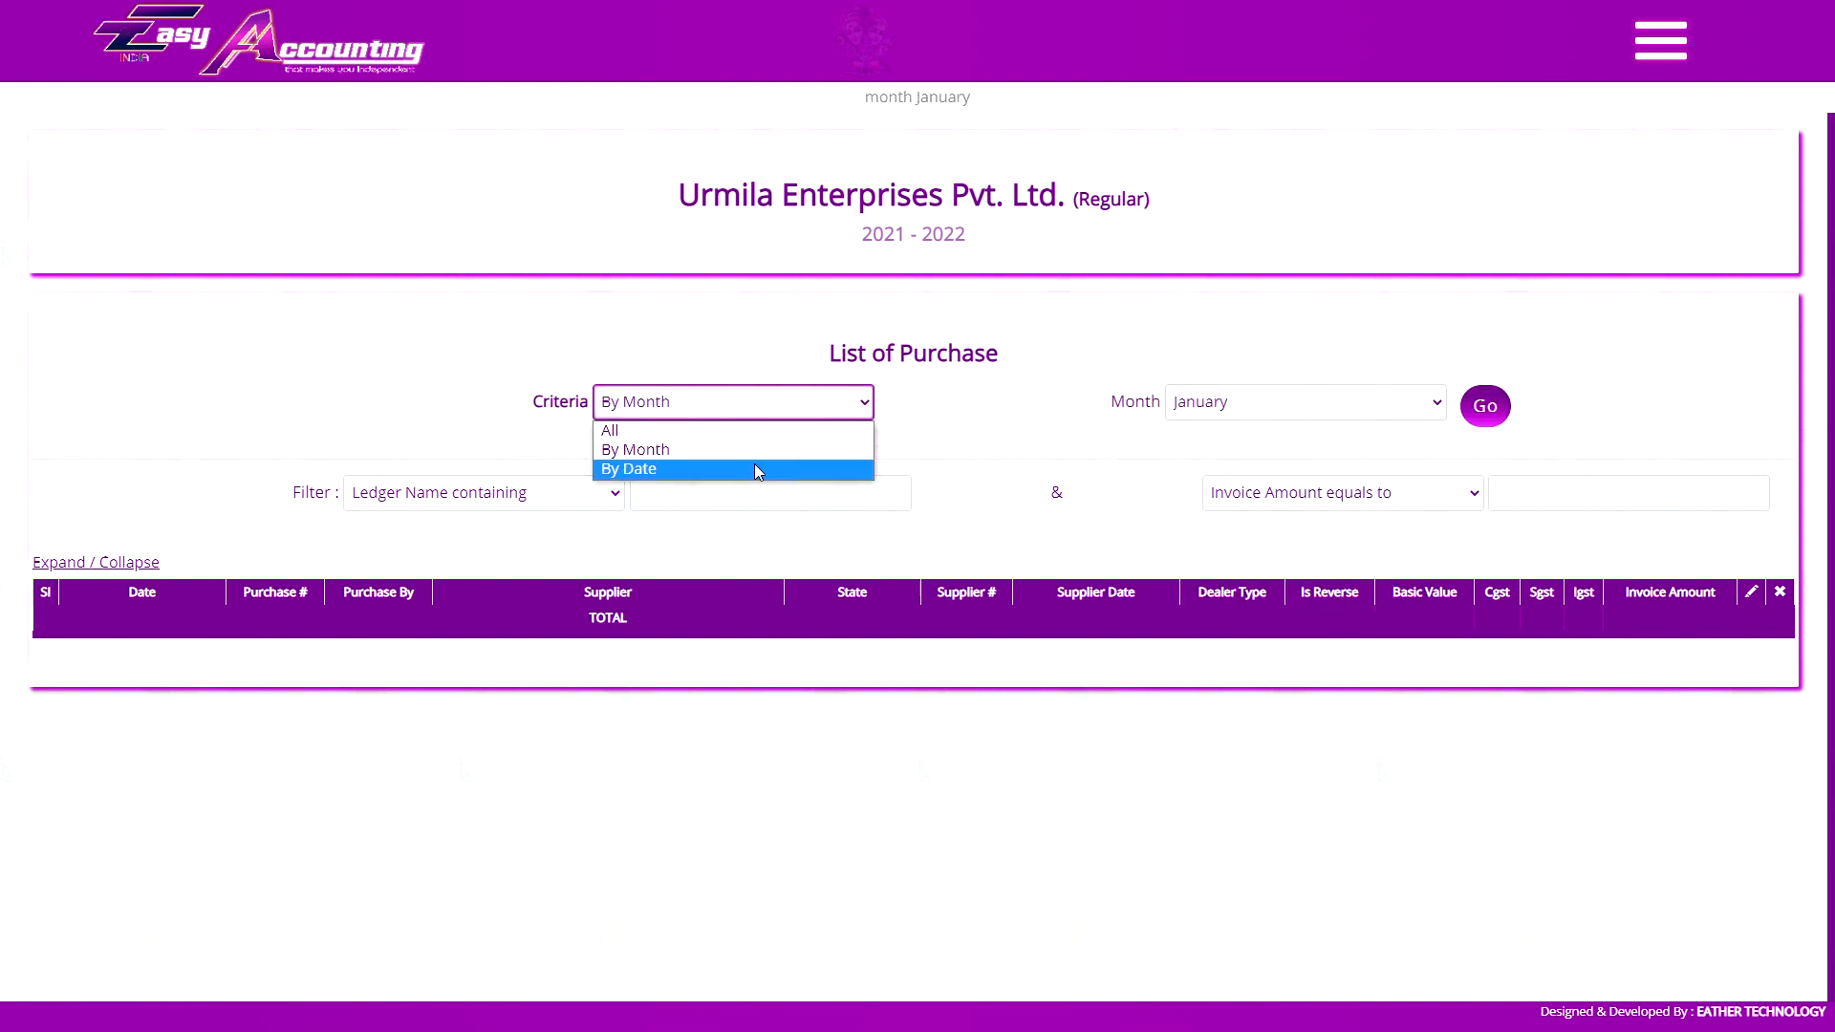
click(760, 468)
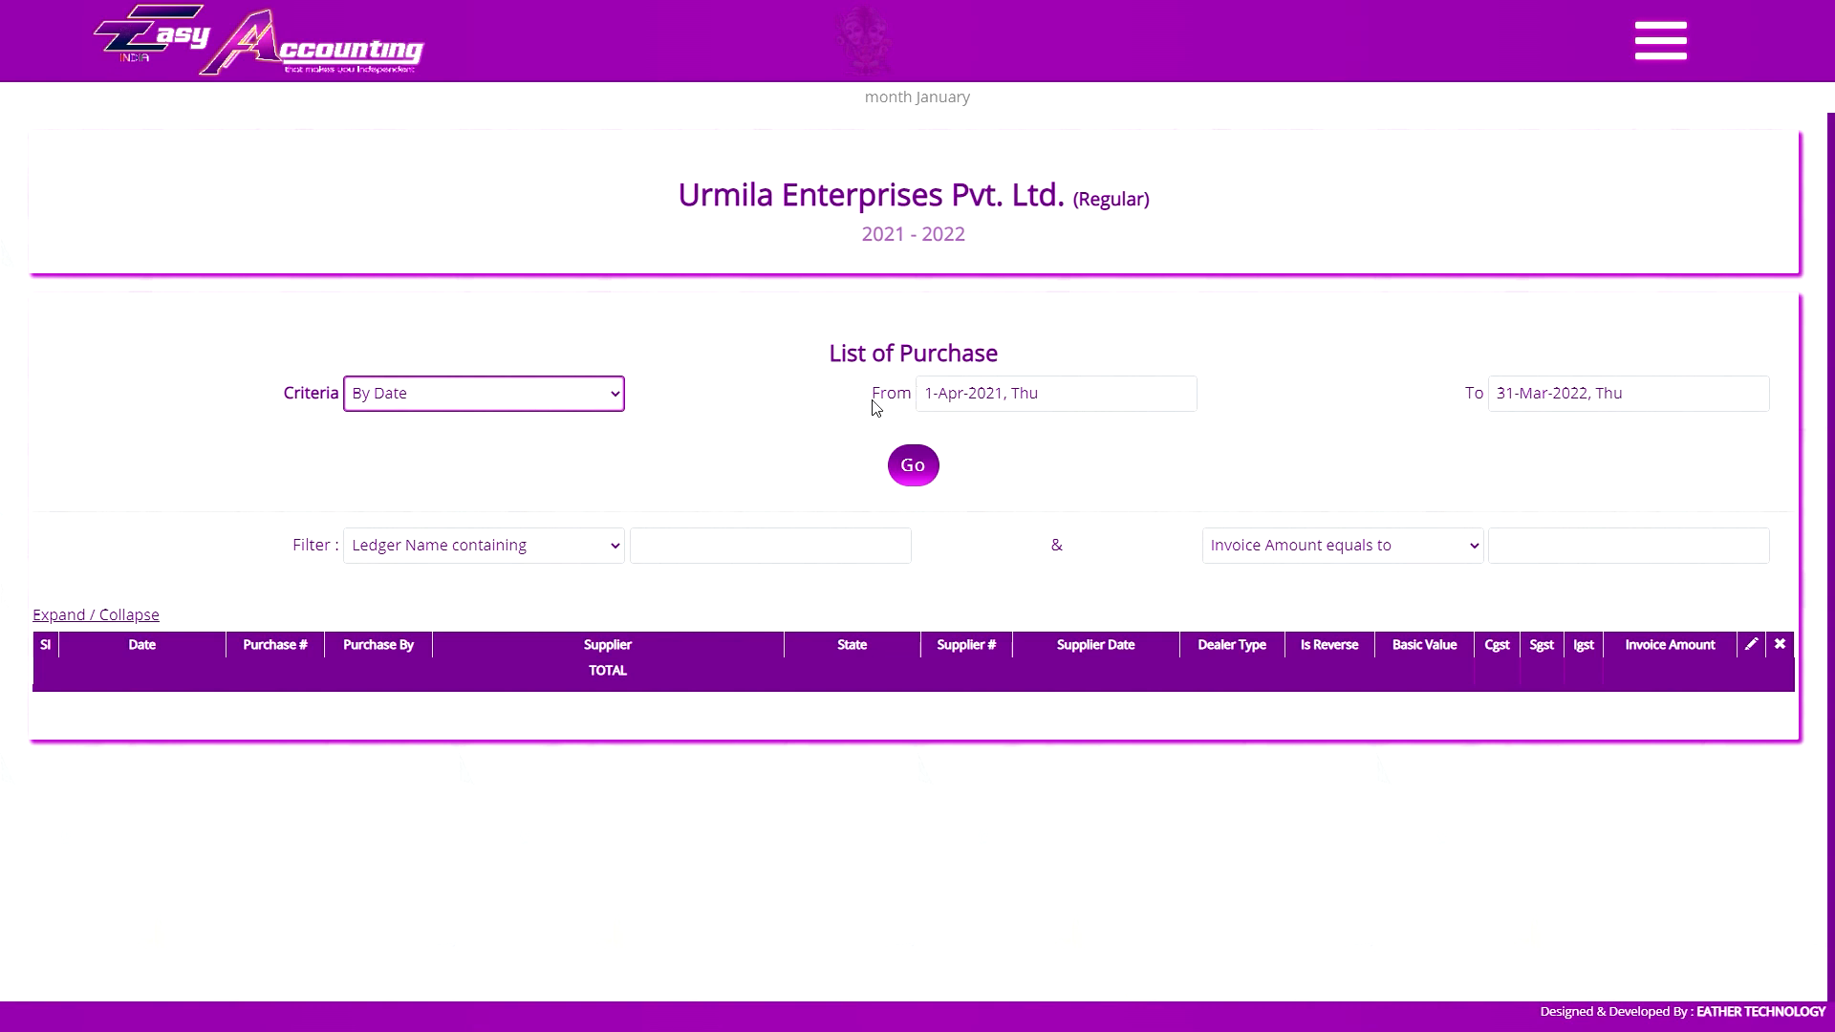
click(564, 394)
click(564, 422)
key(Down)
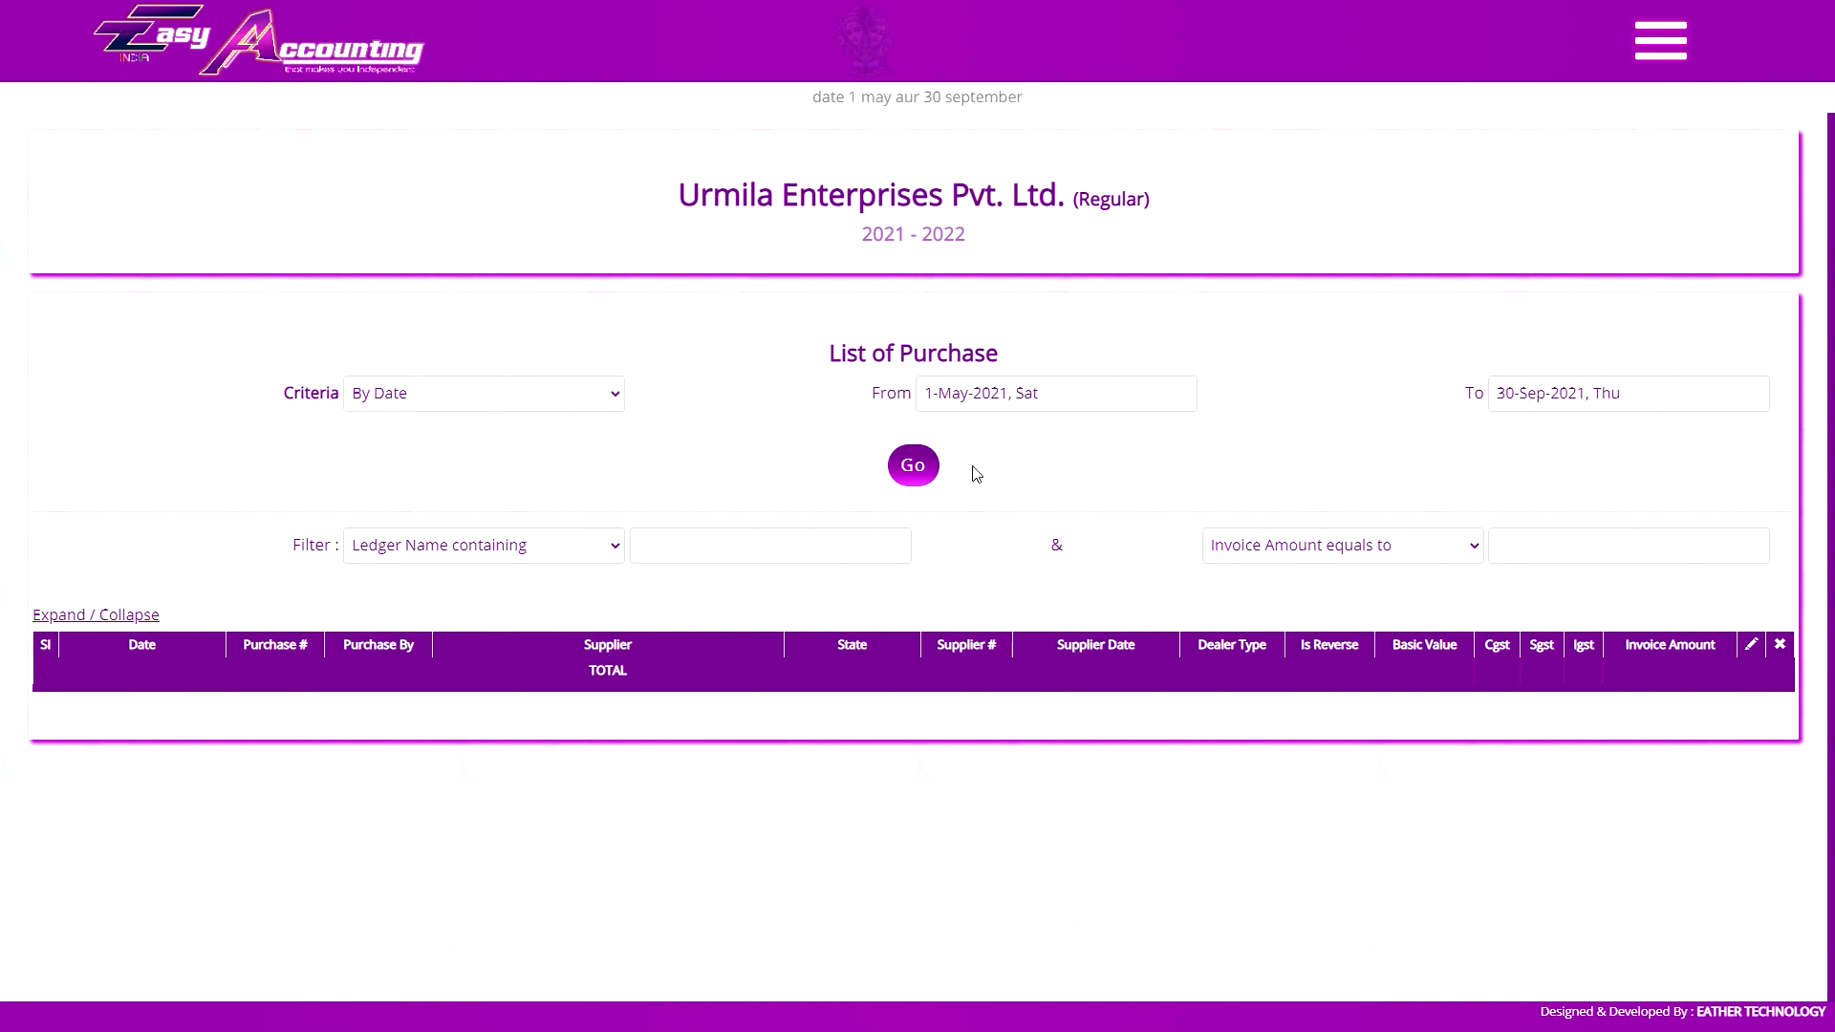
click(913, 466)
- Set the purchase list's criteria to All and list every purchase of the year
click(554, 406)
click(535, 449)
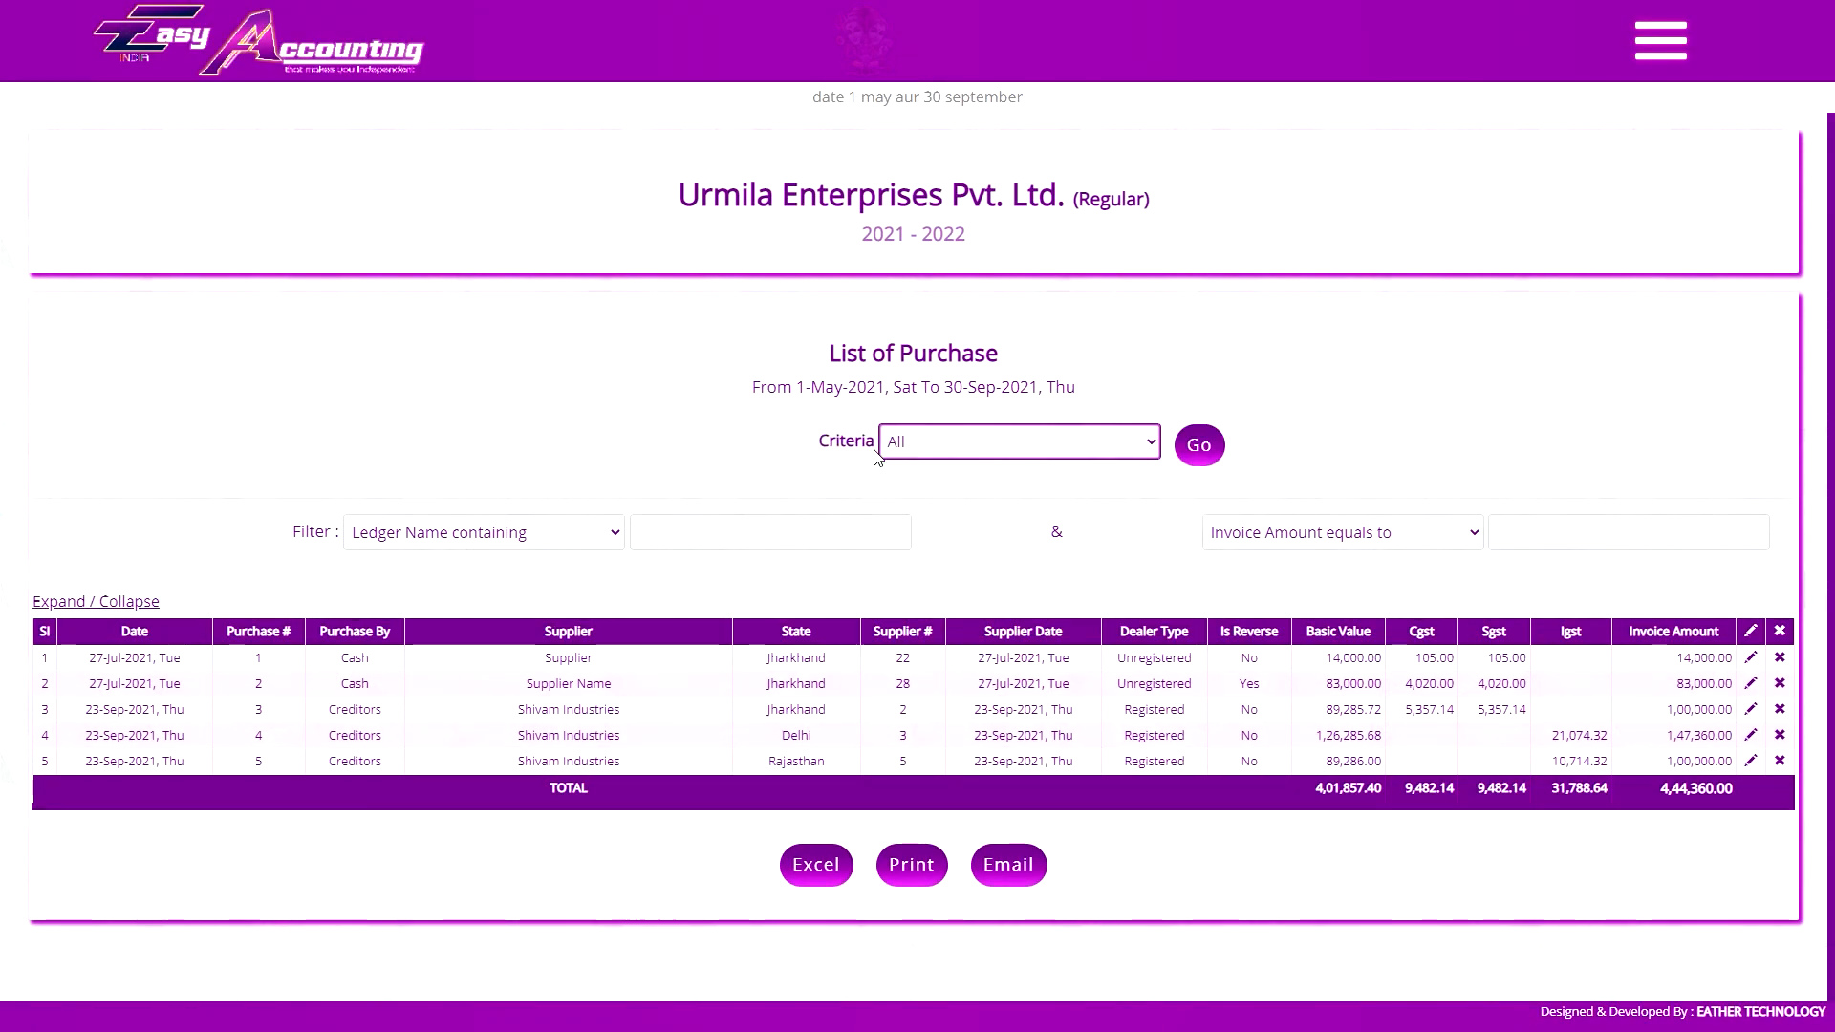
click(1200, 445)
scroll(1061, 612, down, 1)
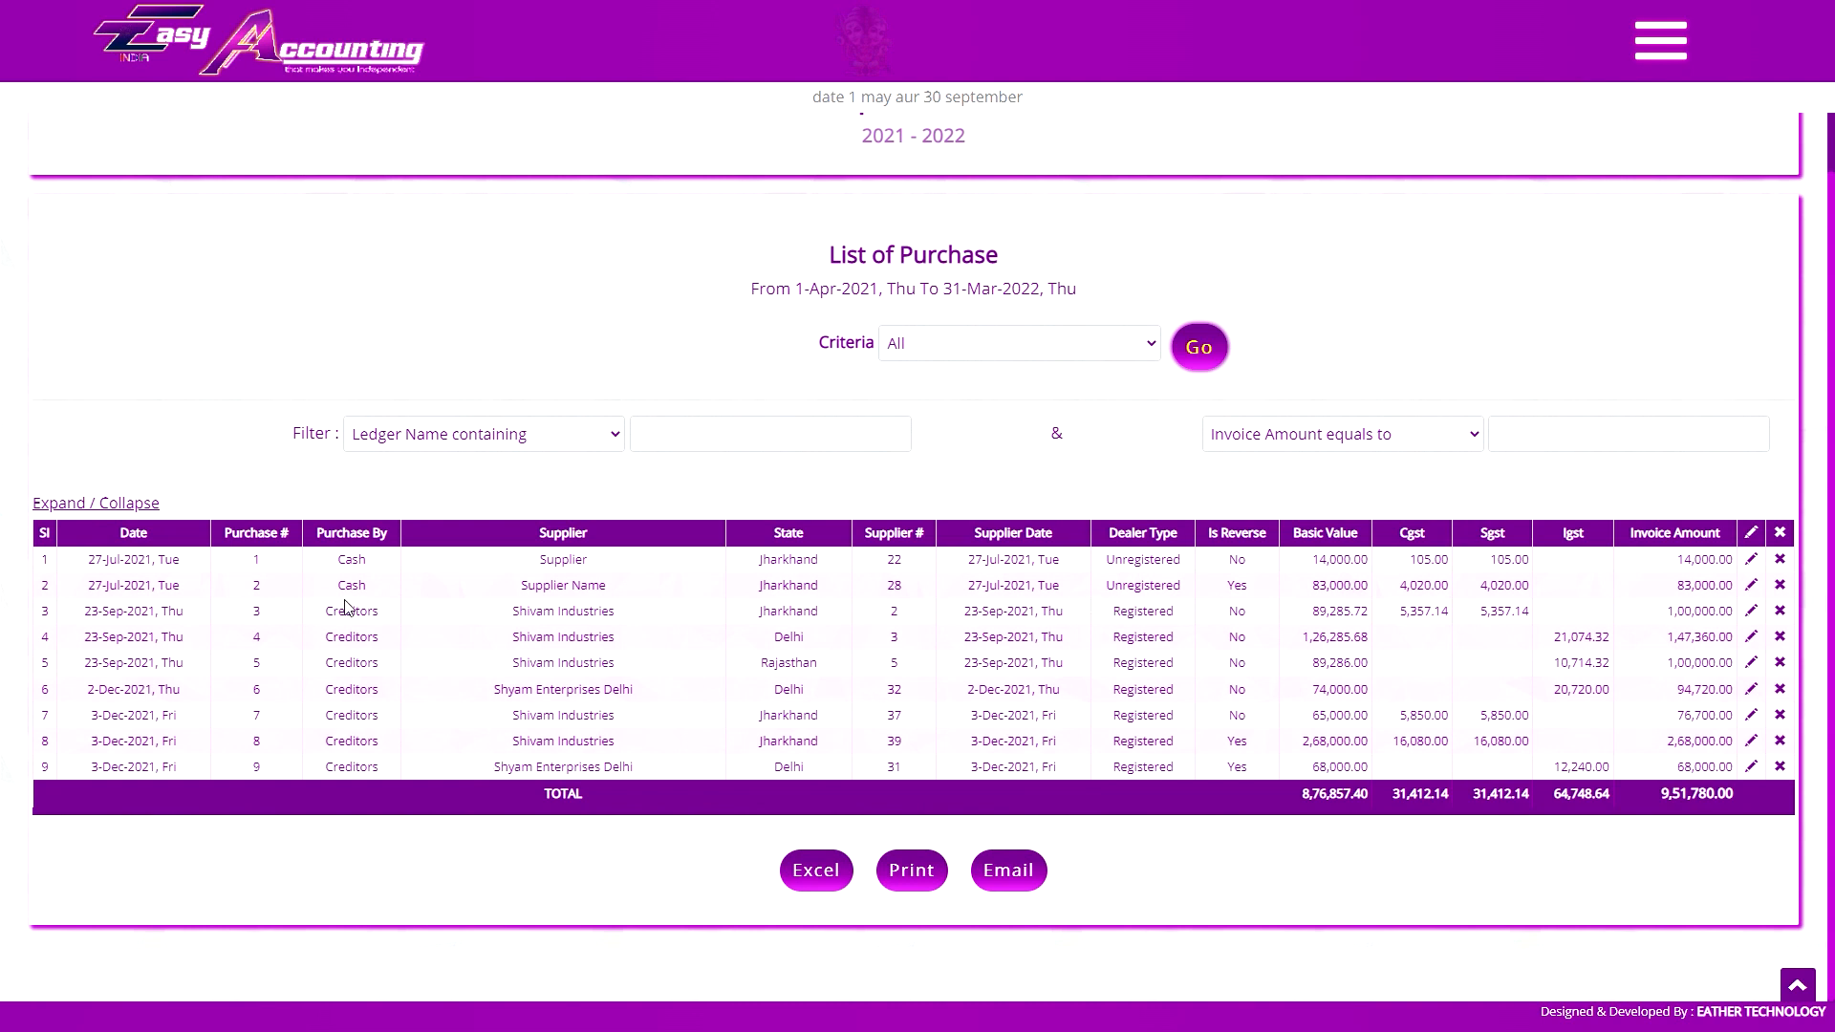
- View the invoices of purchases 4 and 5, previewing the second with all stamps and signatures before closing it
click(256, 637)
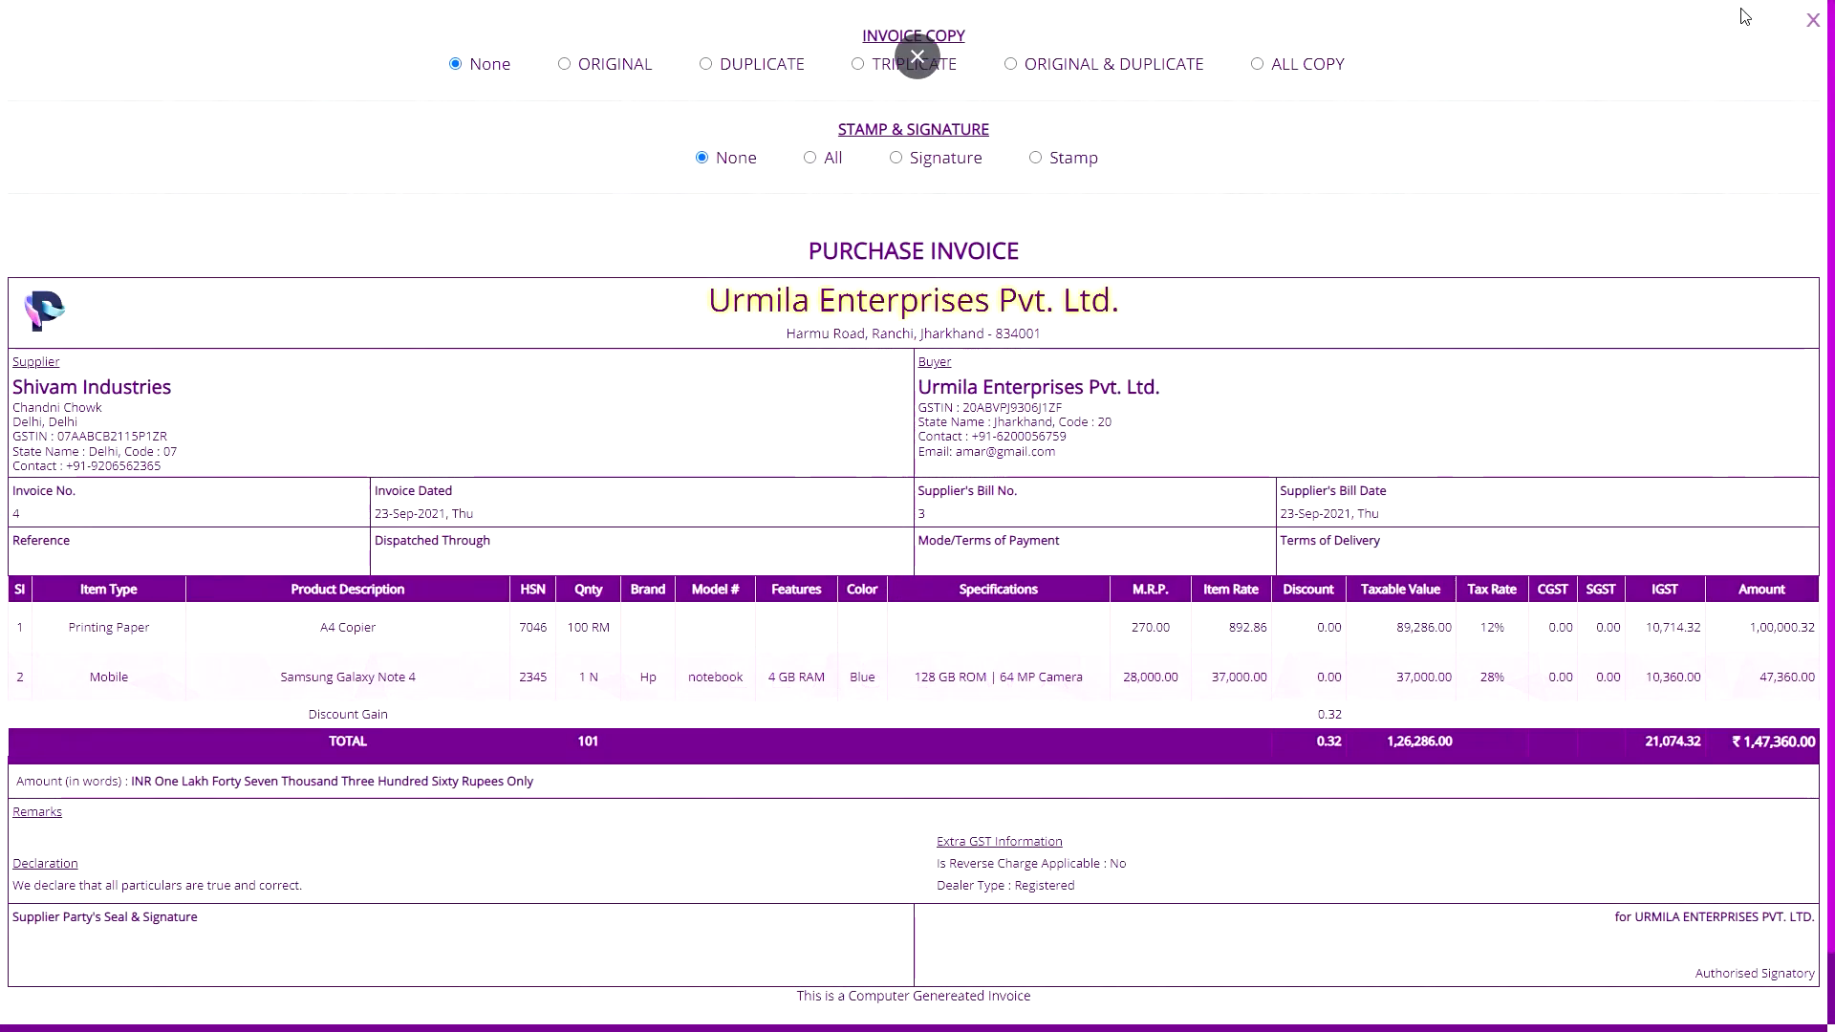
click(1813, 20)
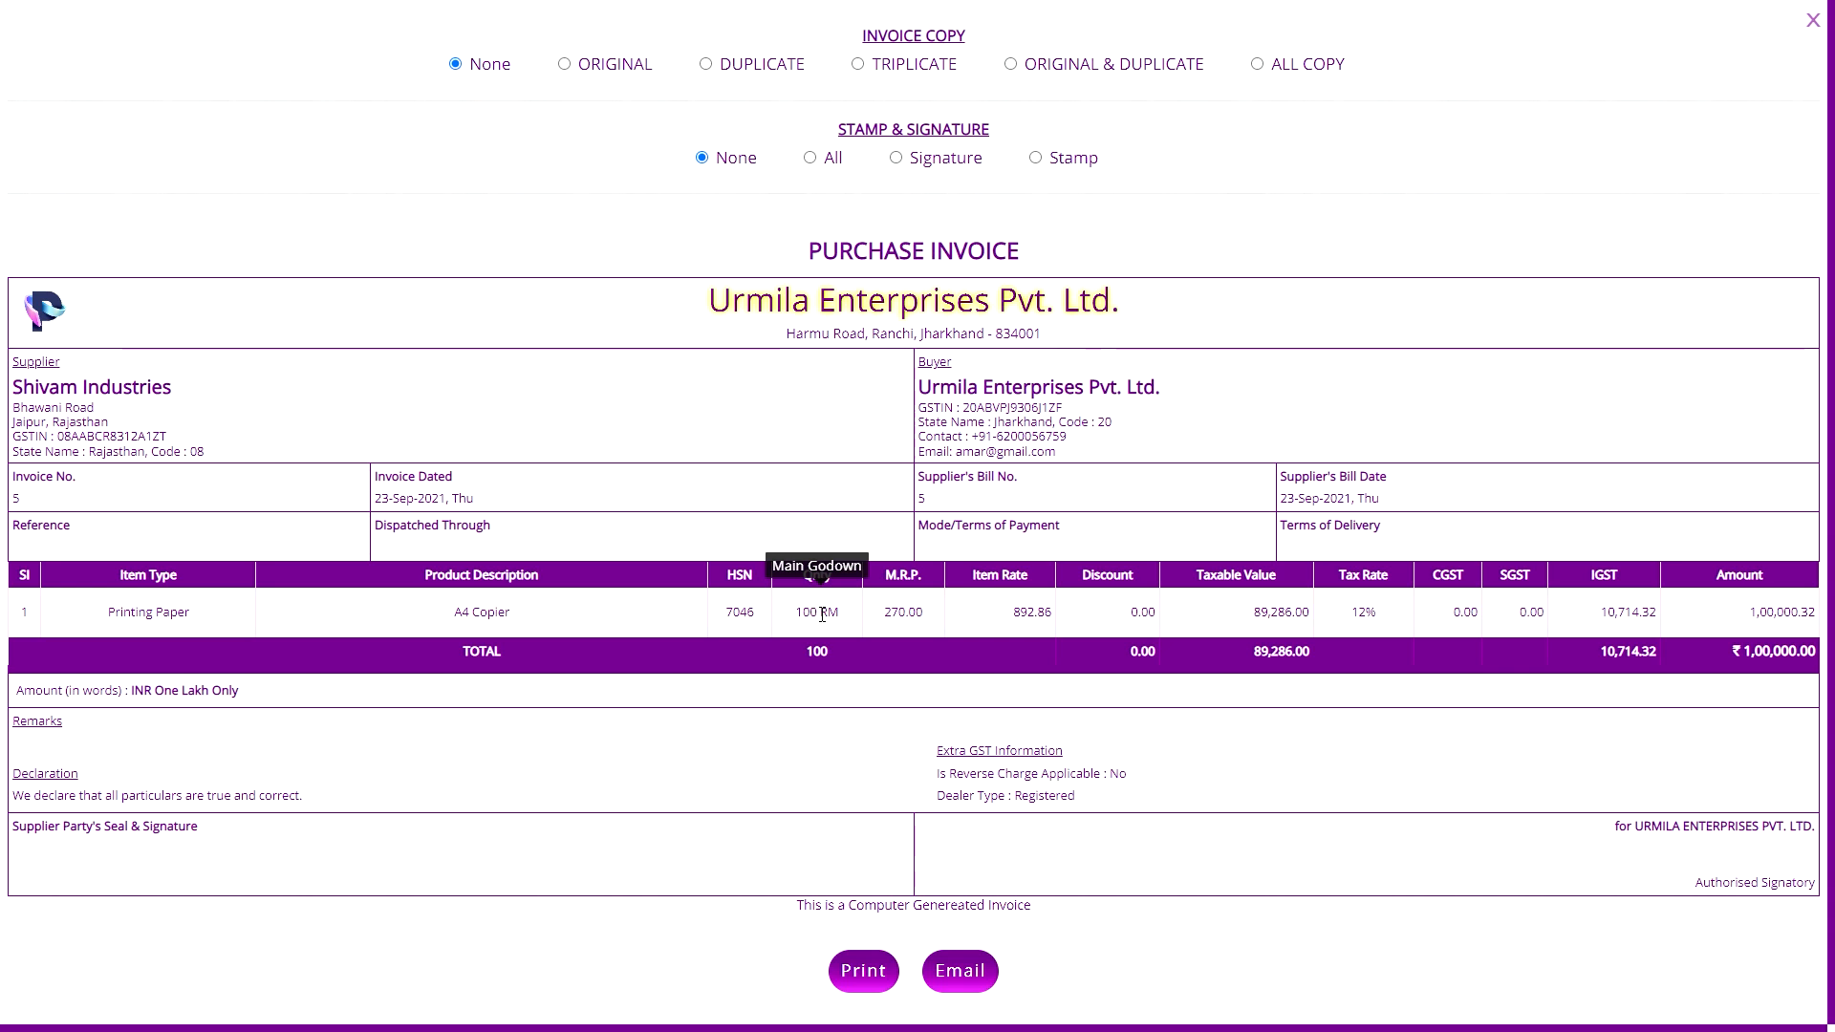
click(810, 158)
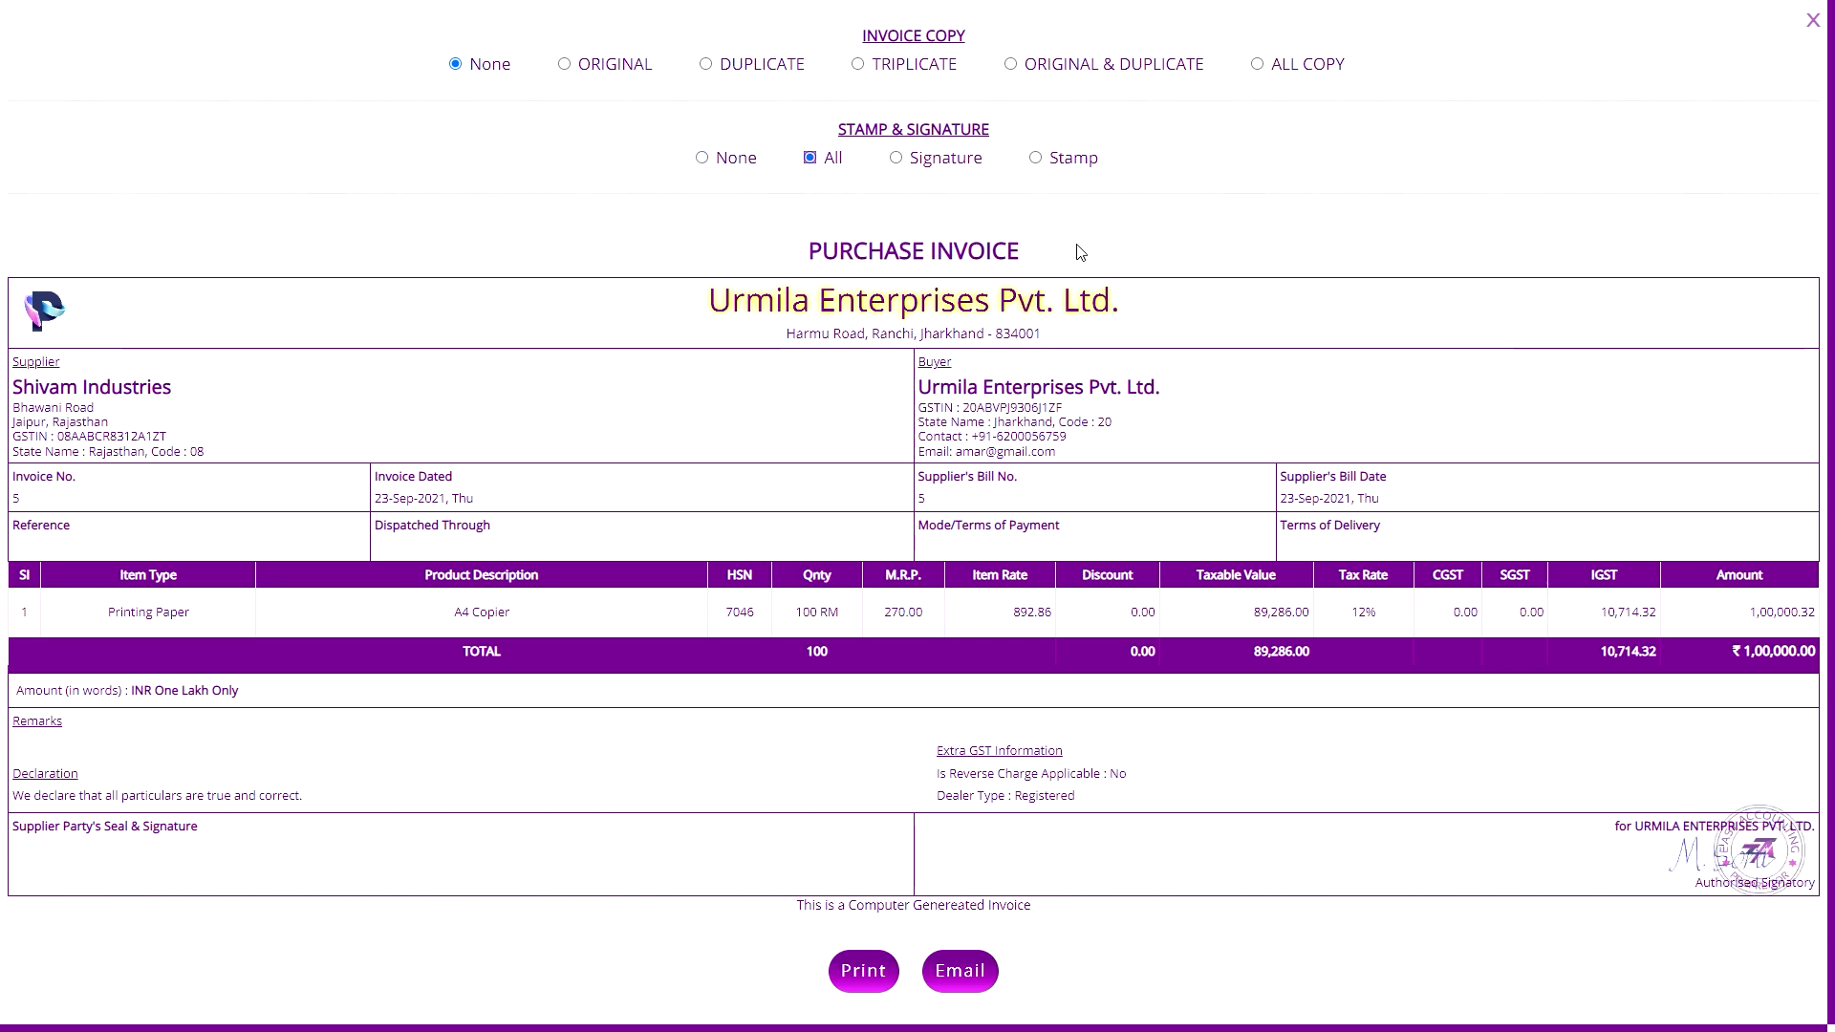
click(747, 156)
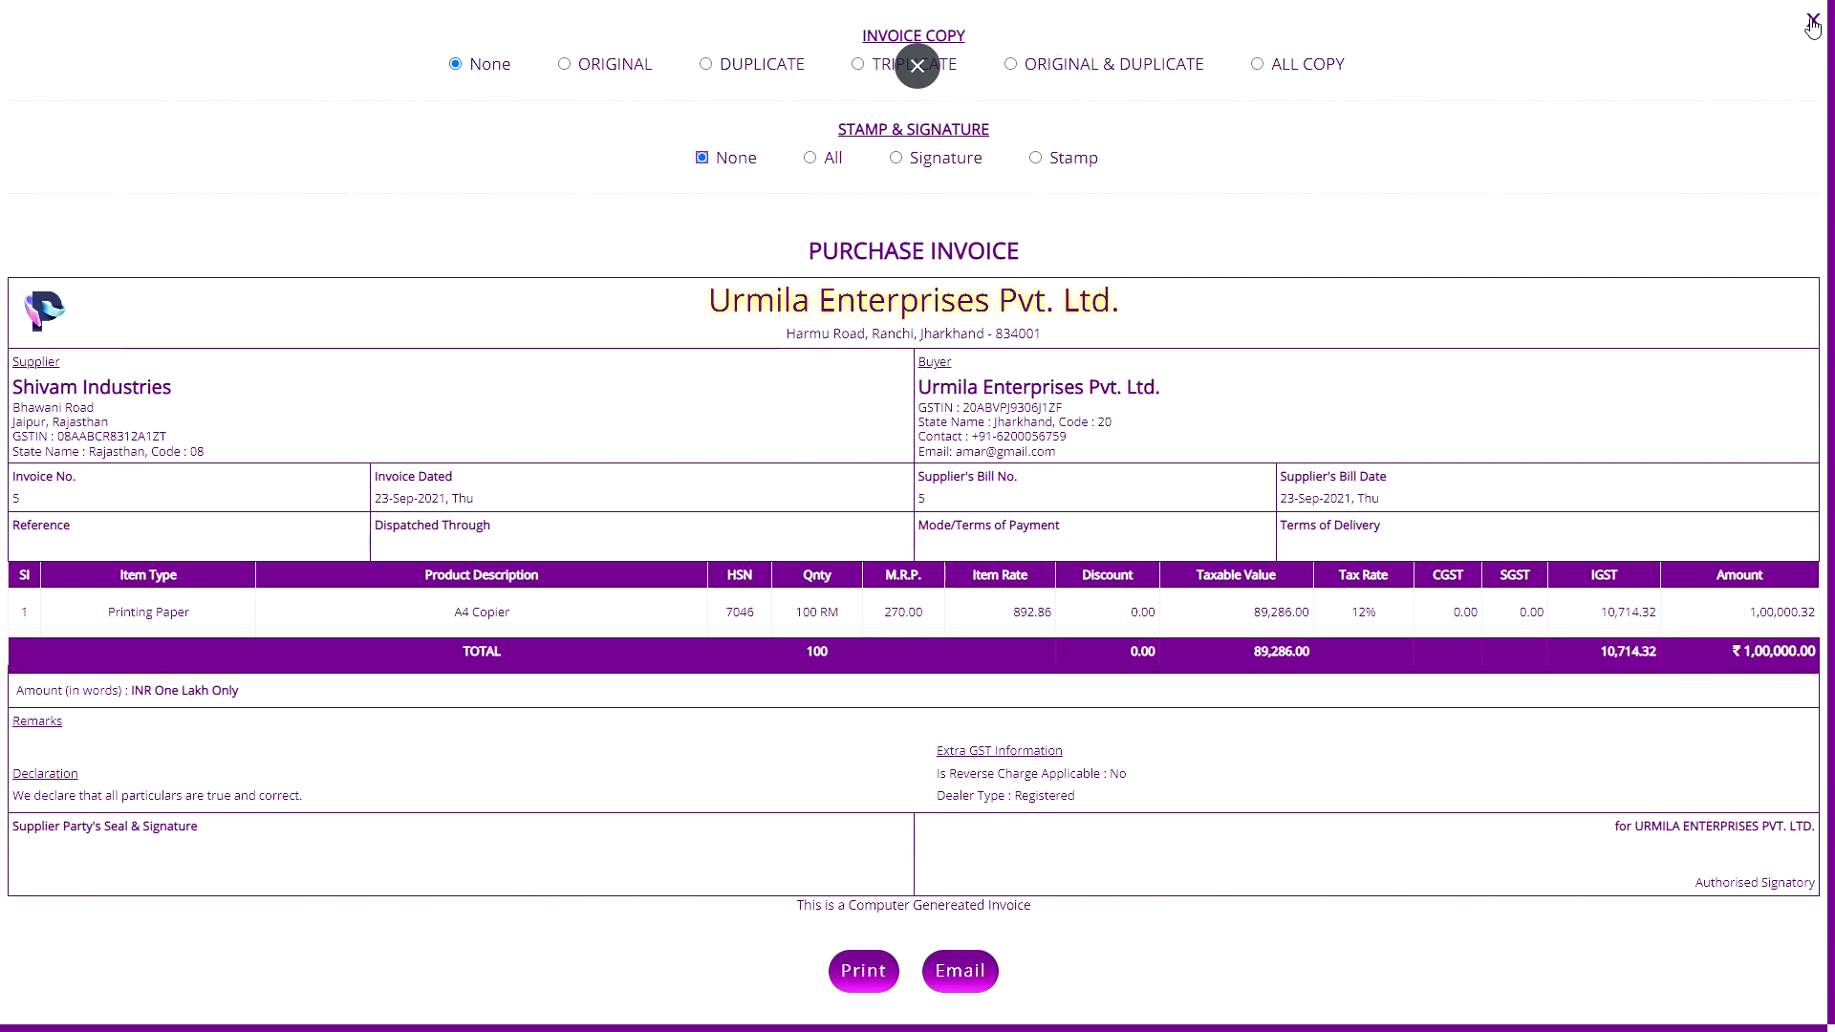
click(917, 65)
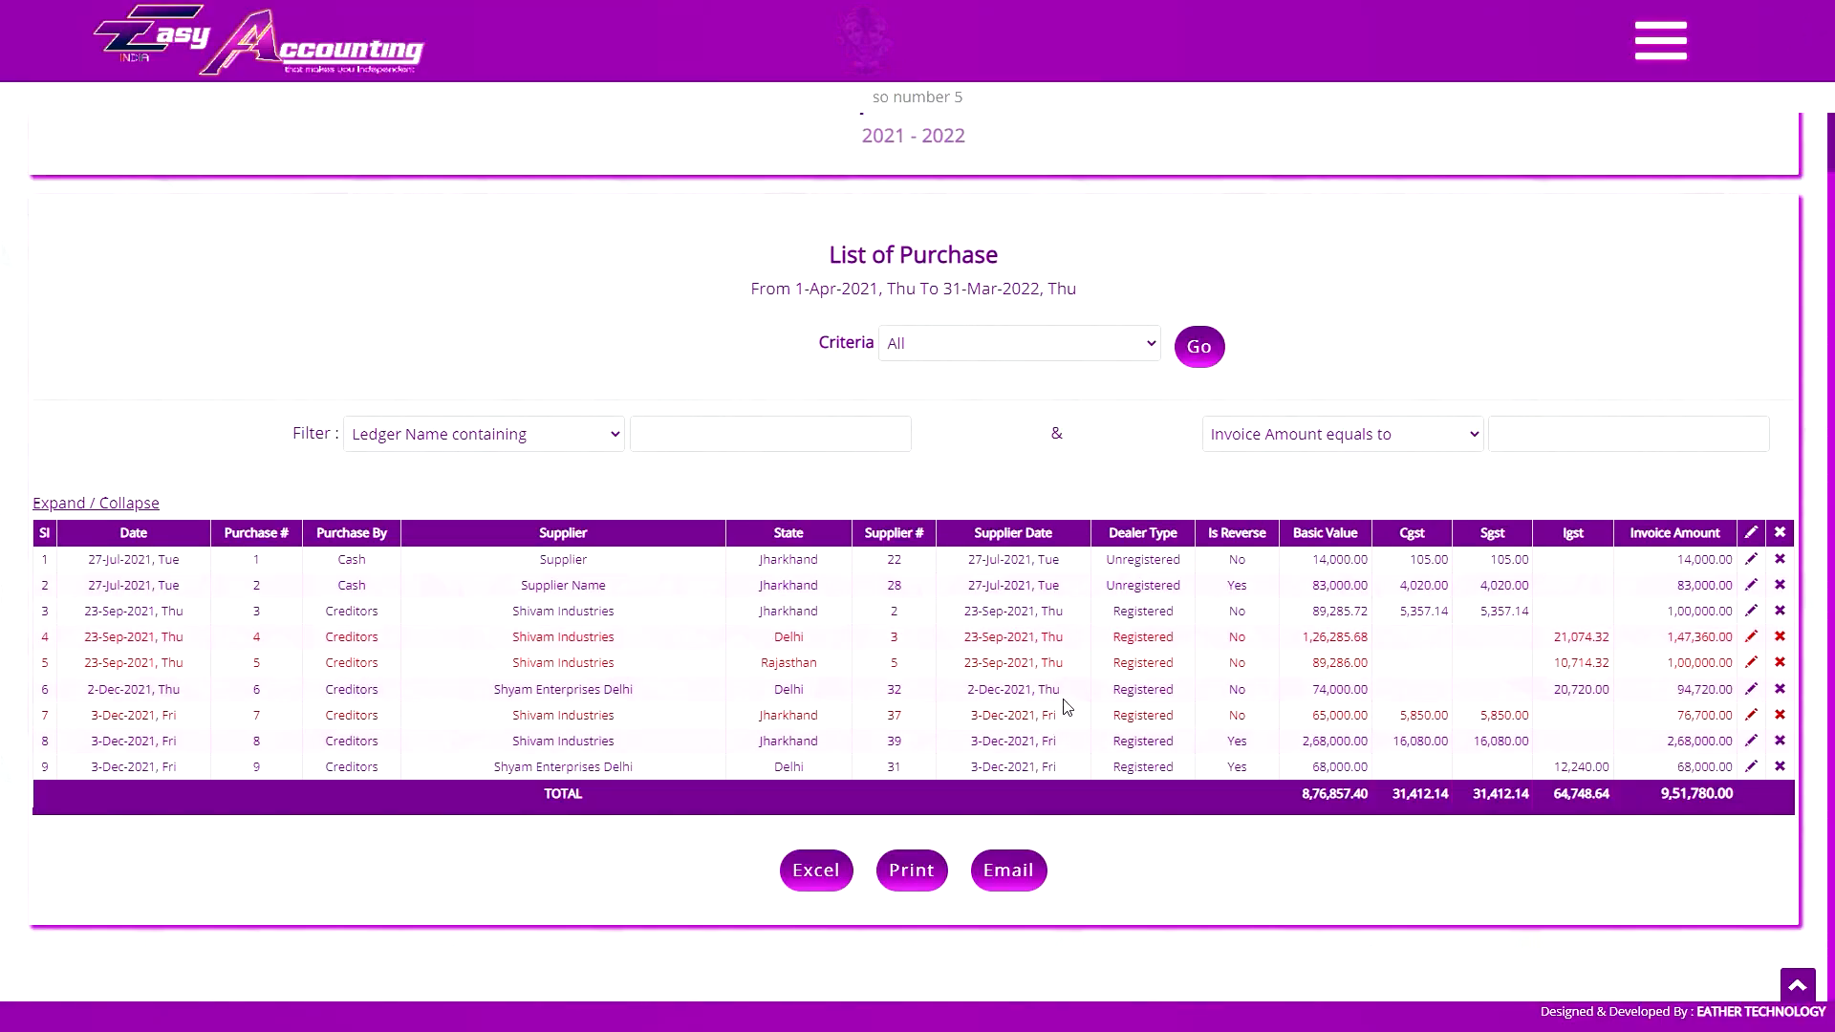
- Open purchase 5 from Shivam Industries for editing
drag(1127, 719, 1133, 719)
click(1222, 706)
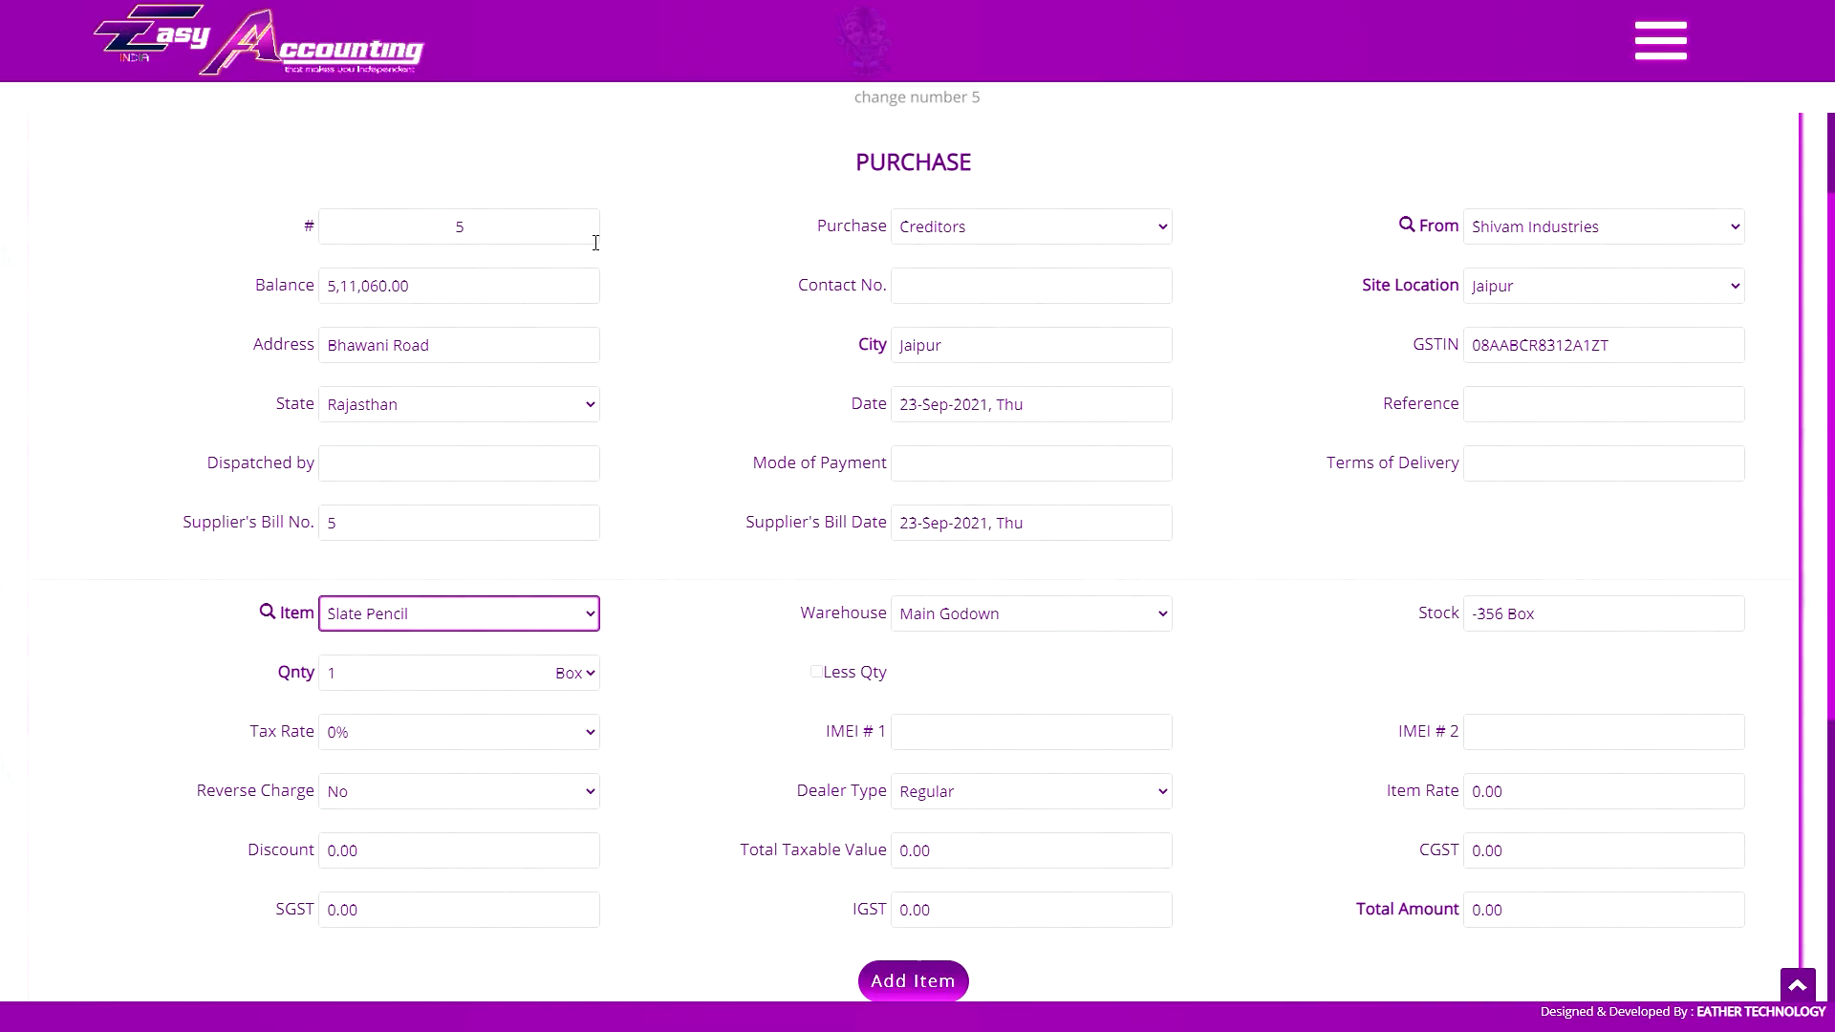
click(627, 242)
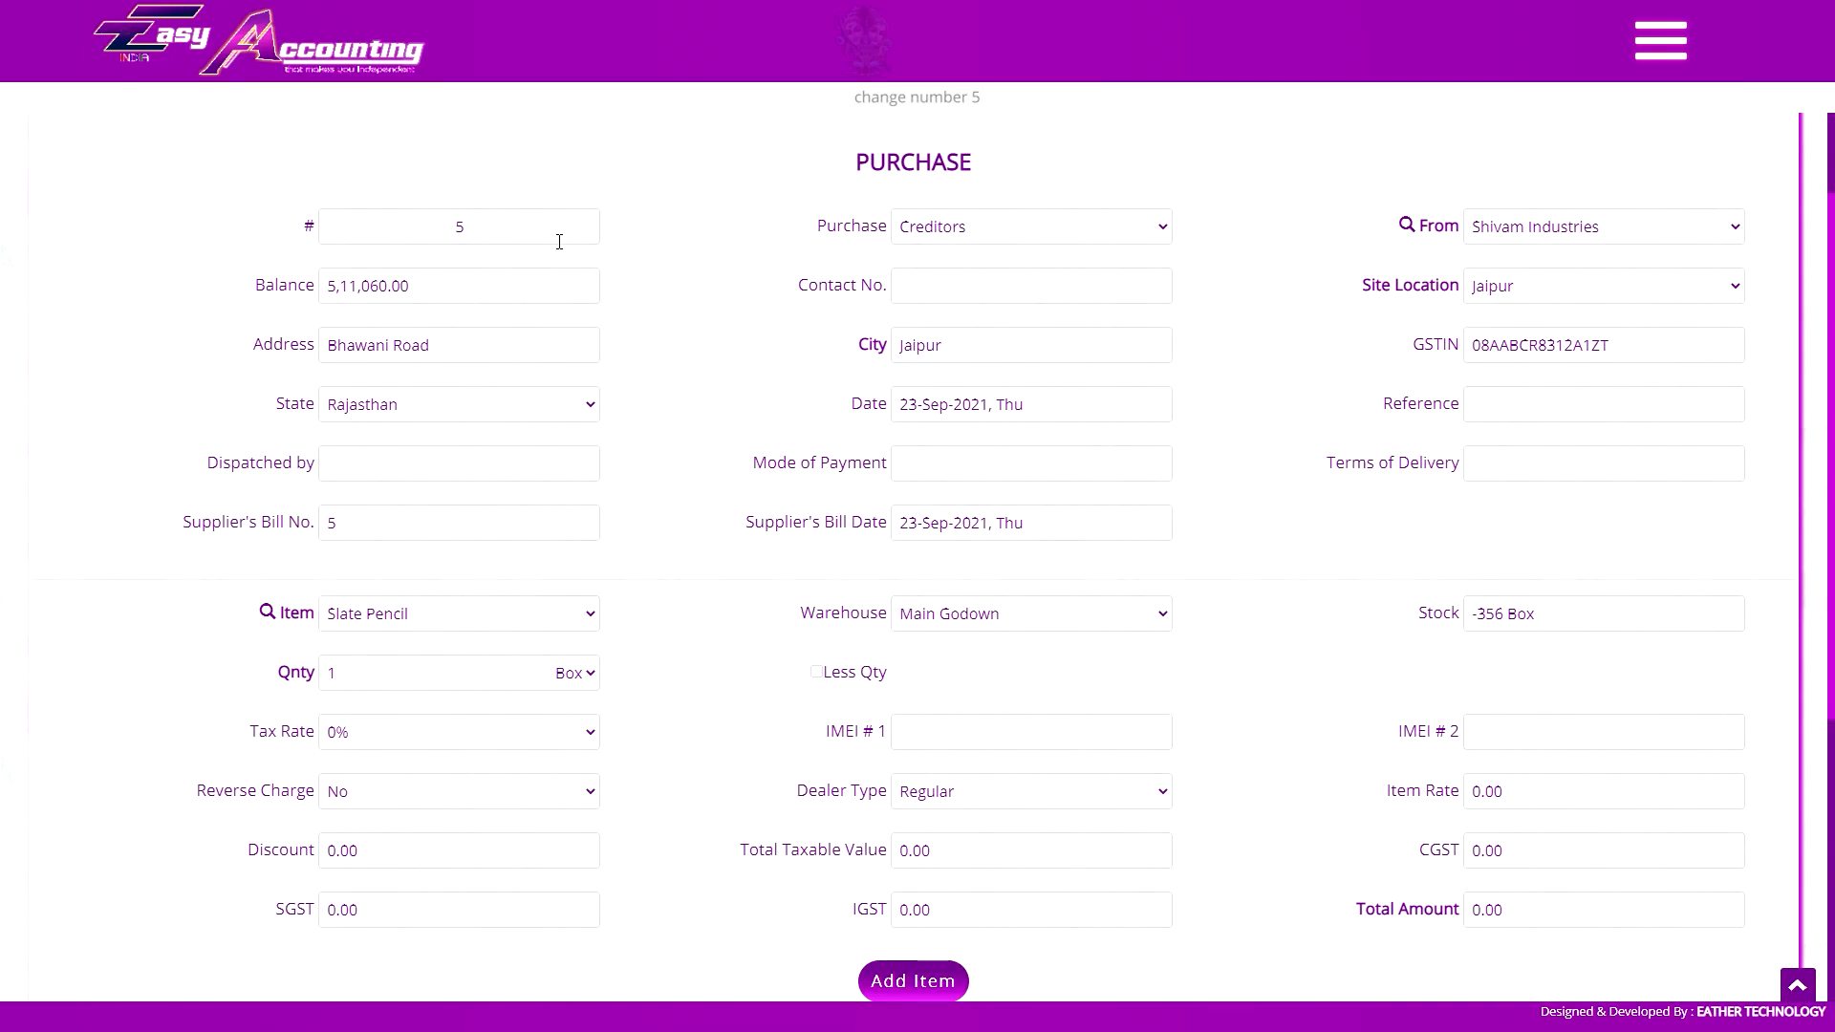
- Add 100 boxes of Slate Pencil at an item rate of 90 to purchase 5, and cancel the edit
scroll(948, 349, down, 3)
click(437, 335)
click(414, 384)
text(100)
key(Tab)
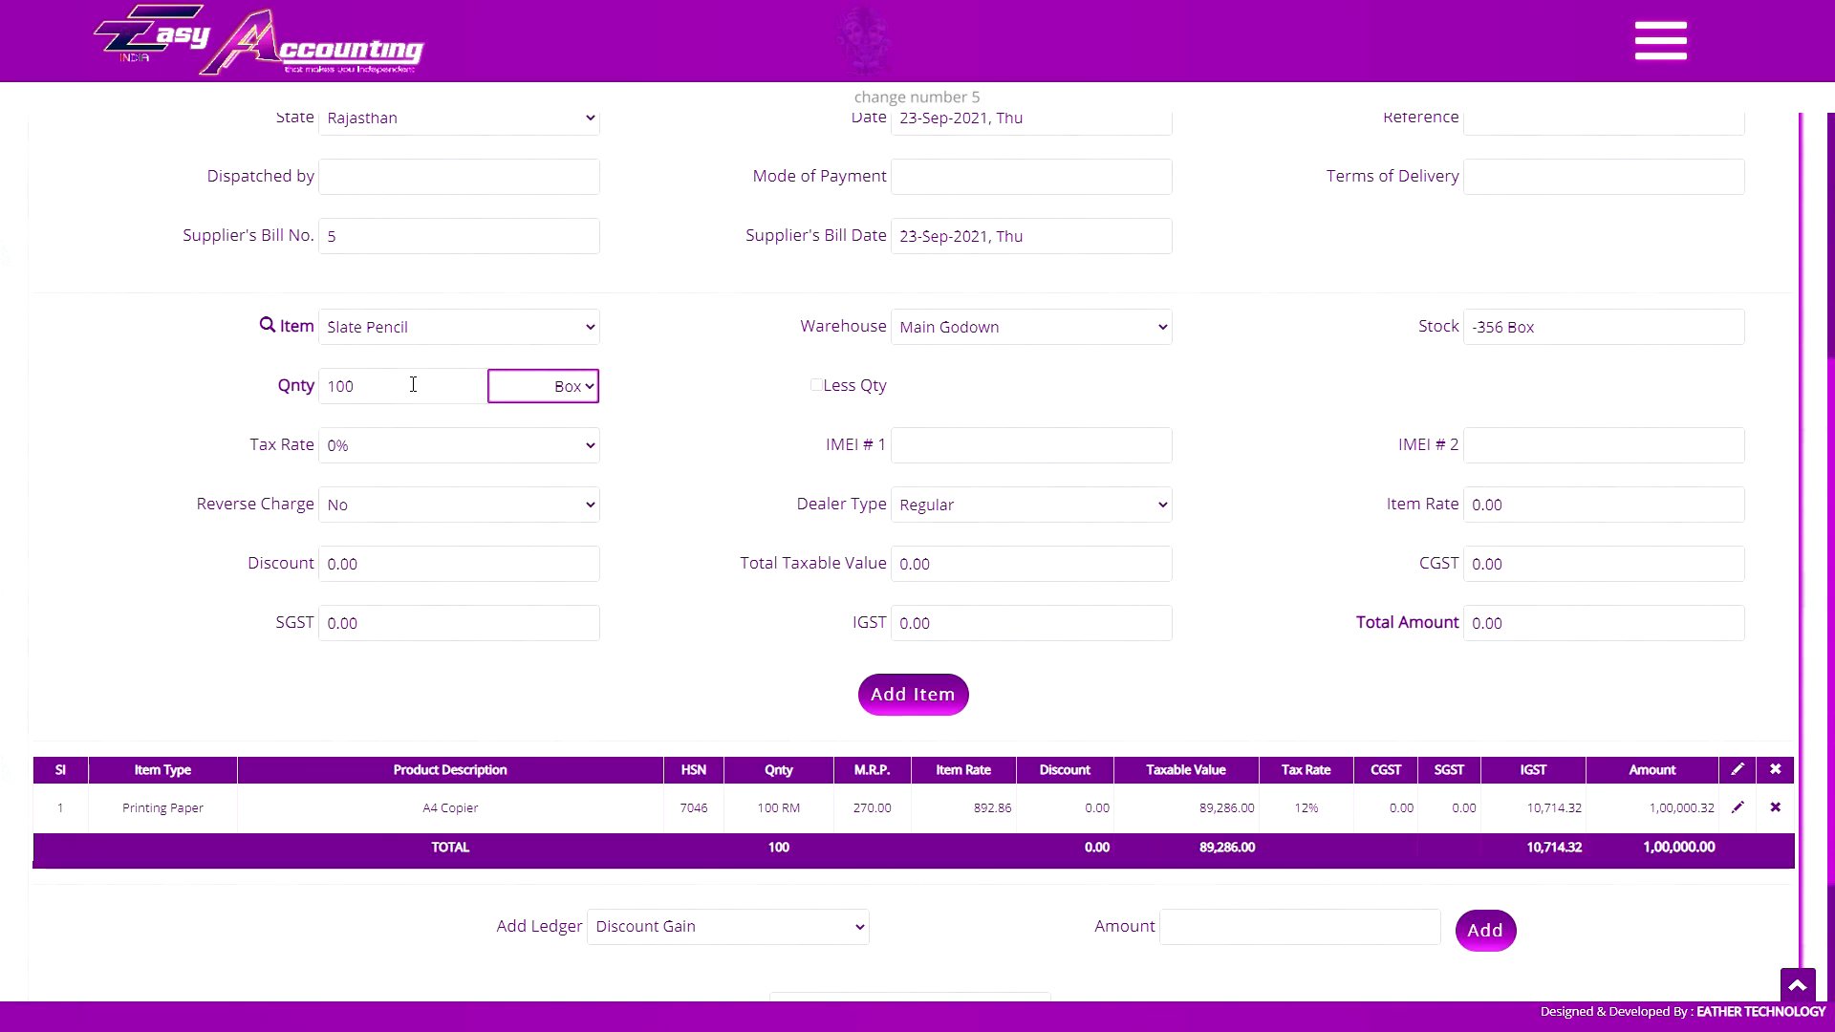
click(1529, 506)
text(90)
key(Tab)
key(Return)
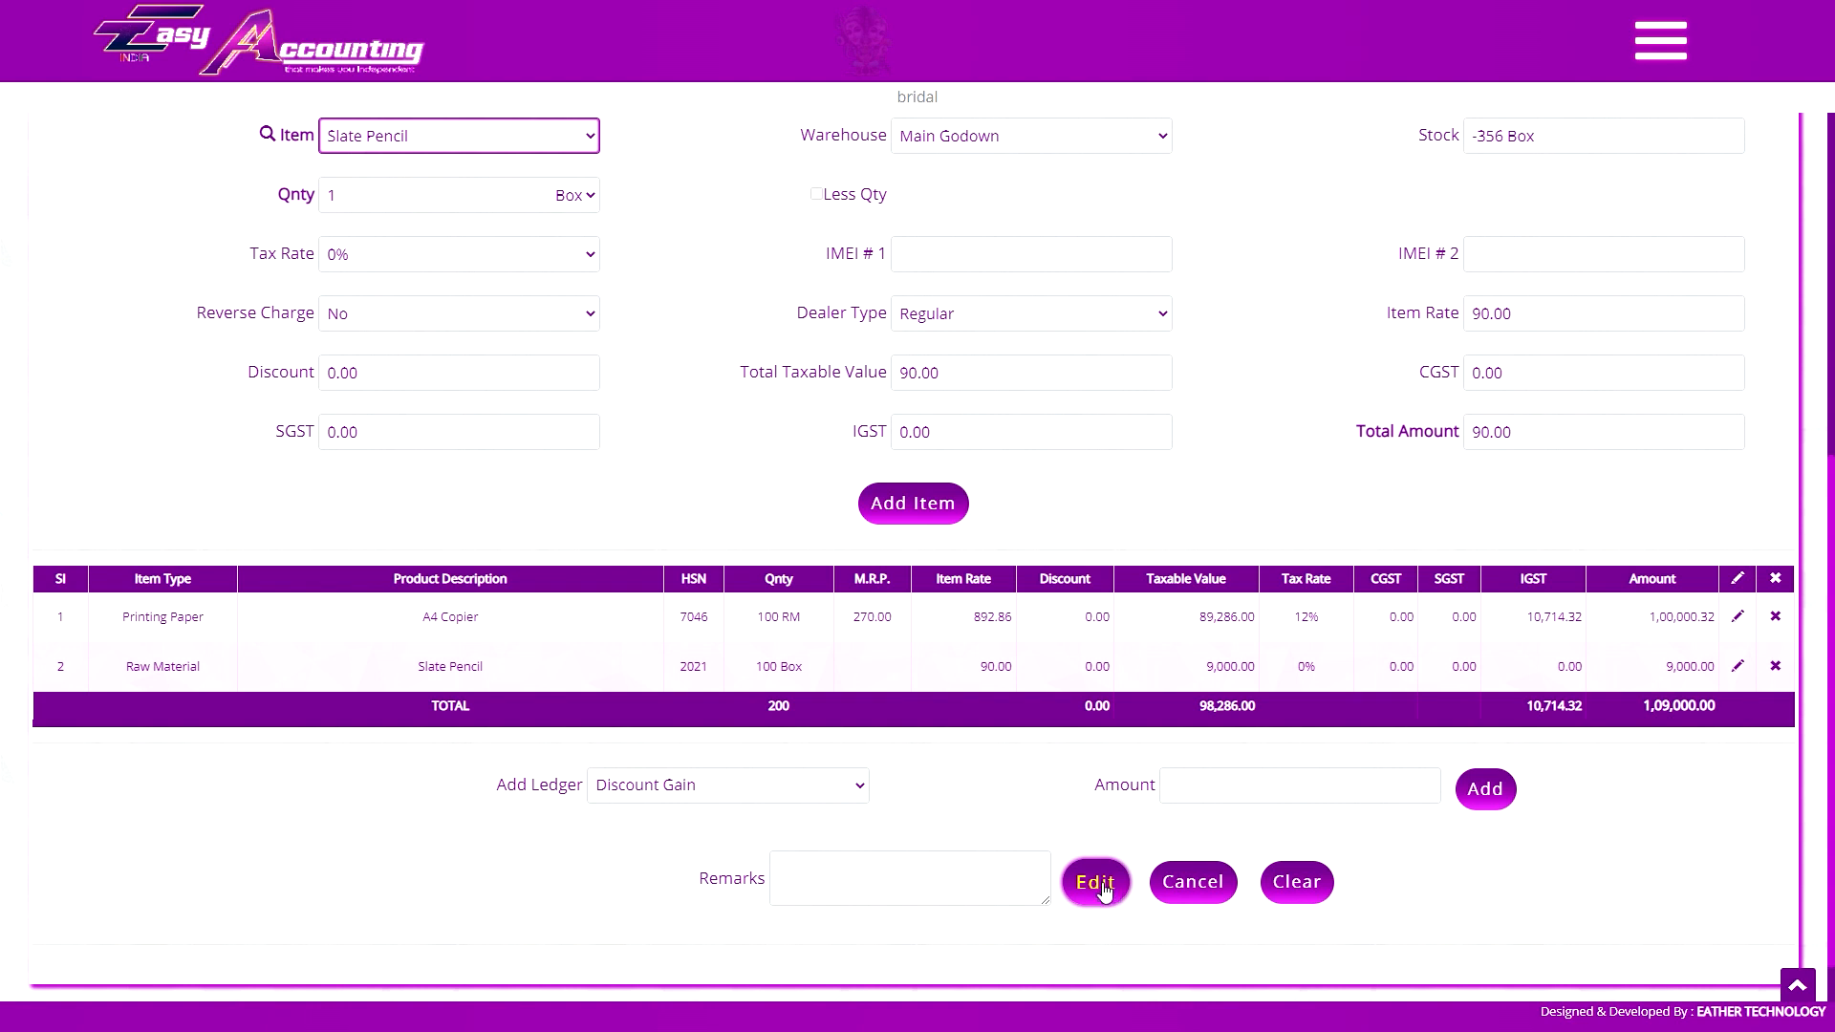
click(1213, 892)
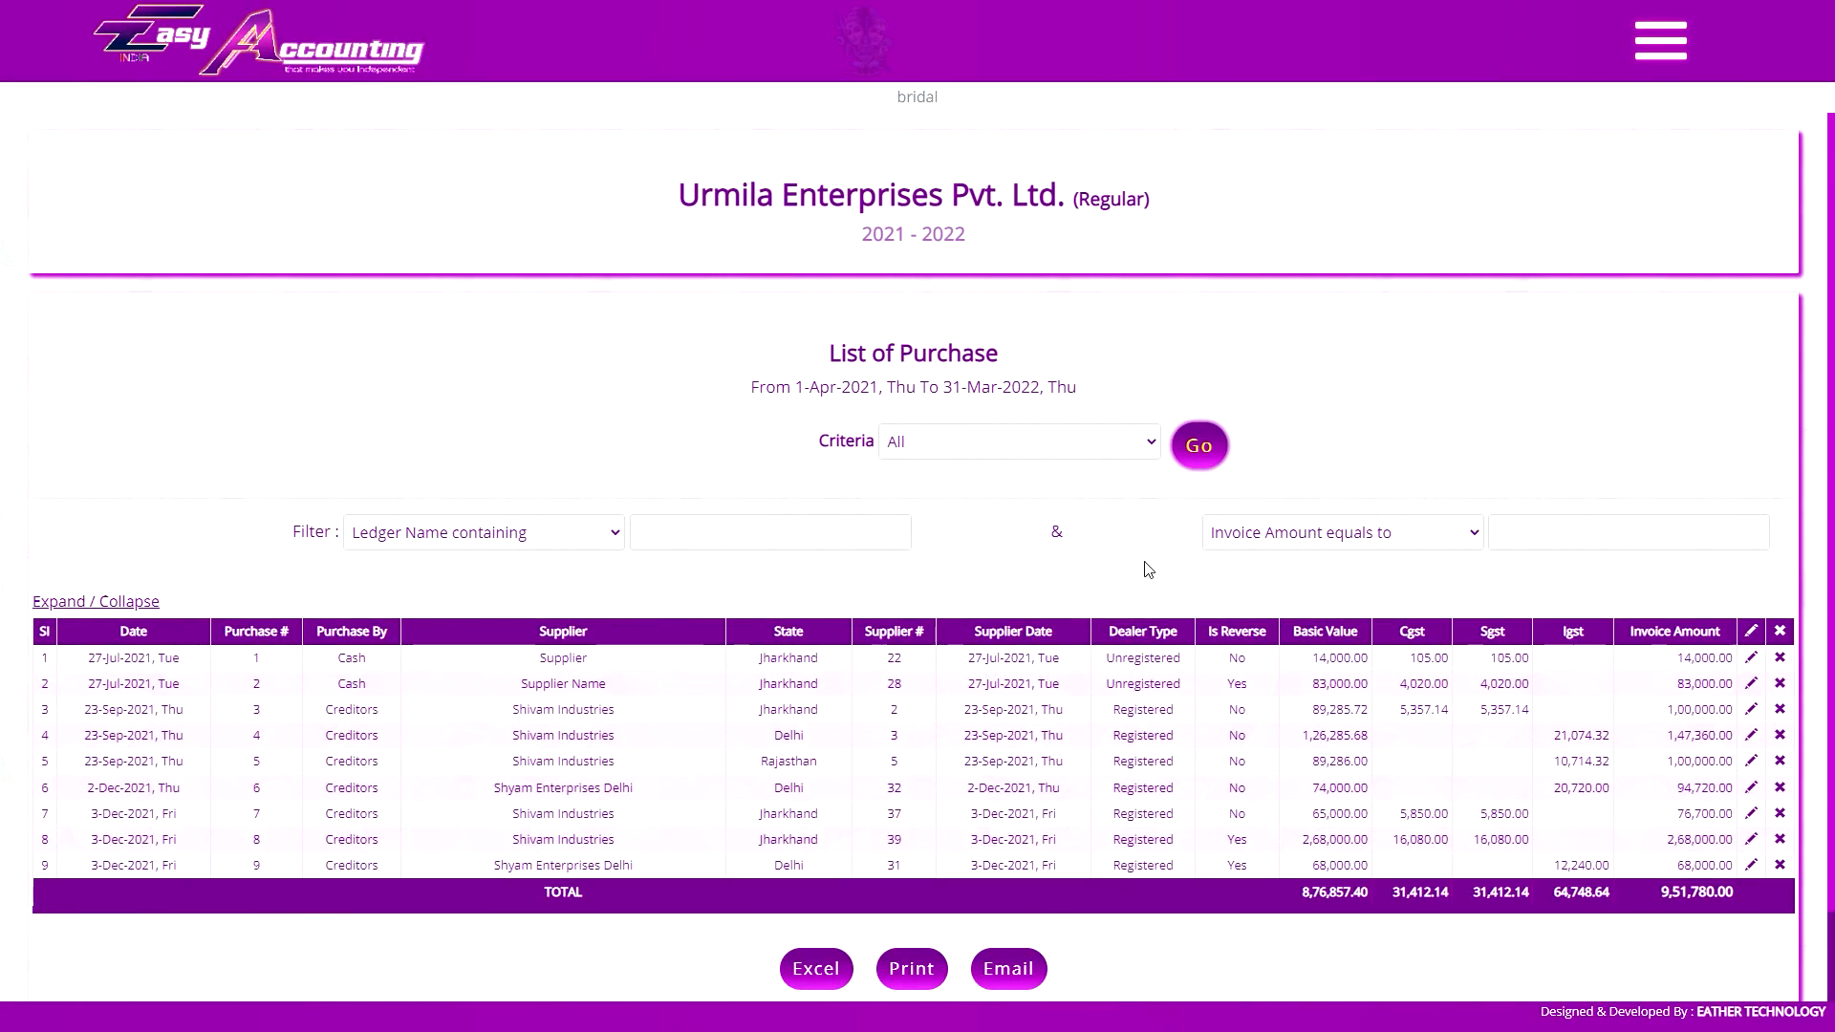
- Filter the purchase list by ledger name containing "shyam"
click(467, 540)
click(468, 580)
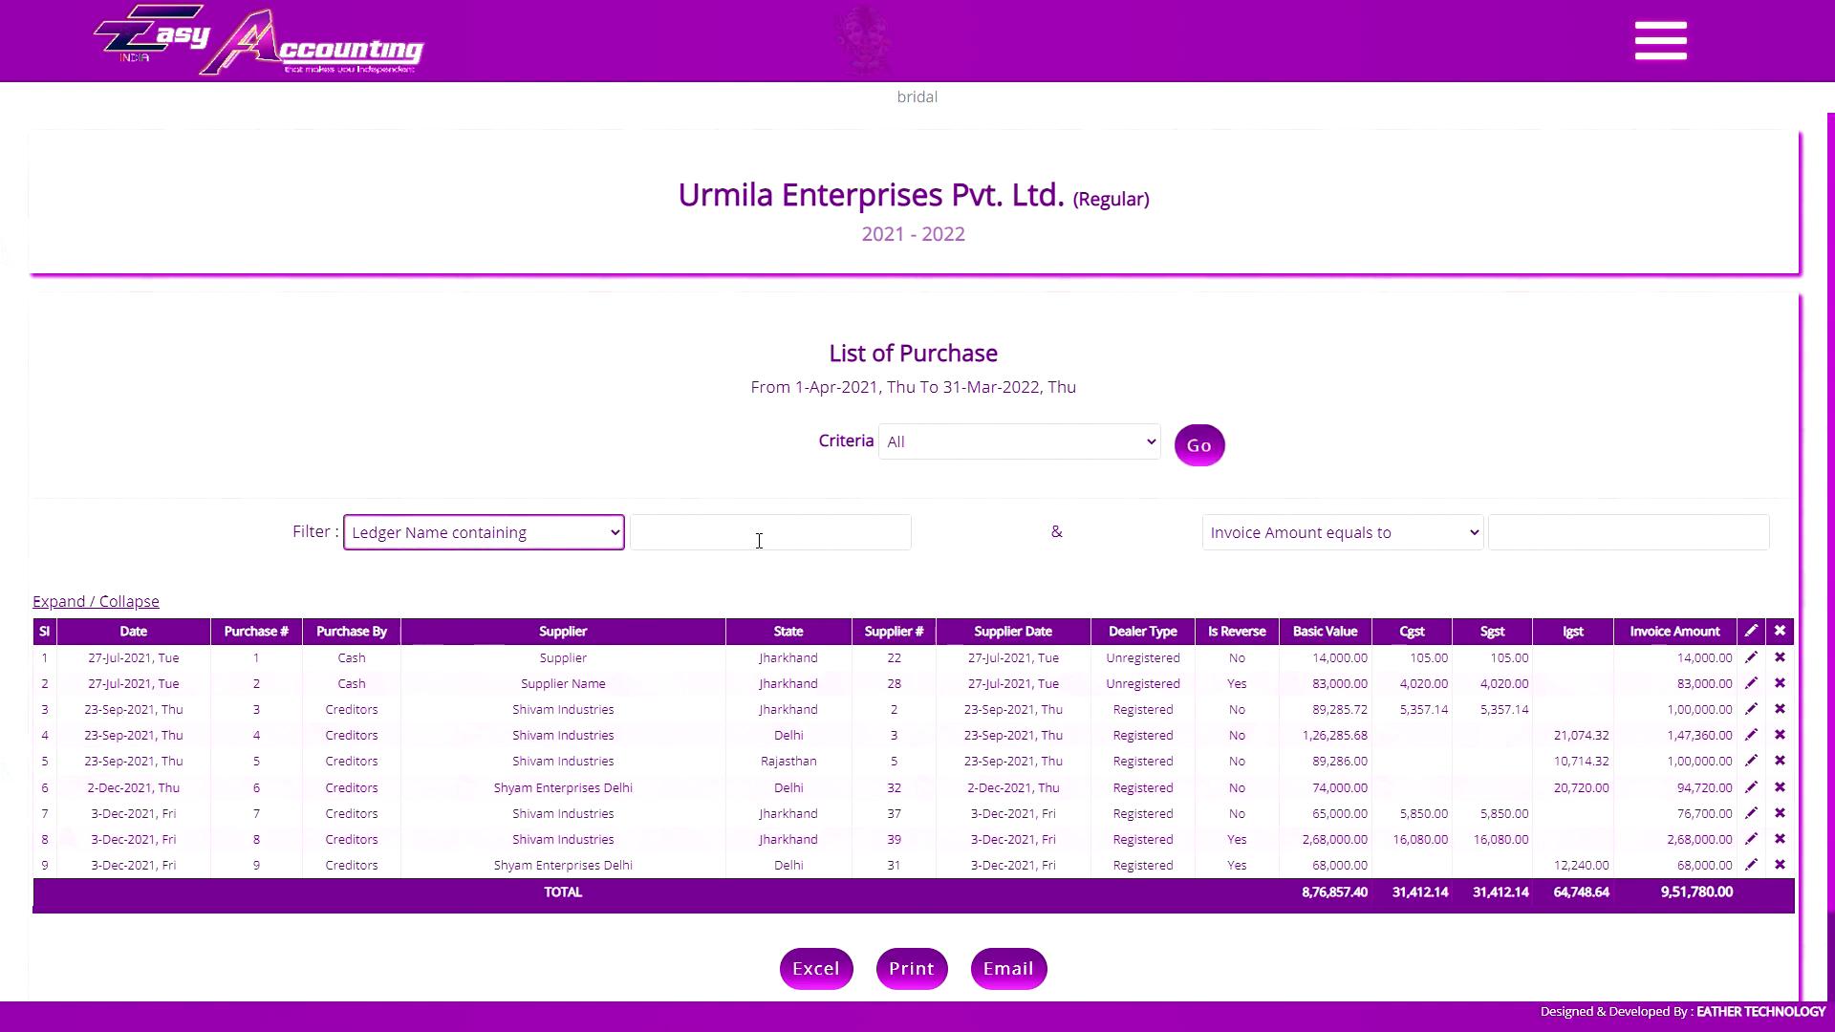
click(1312, 538)
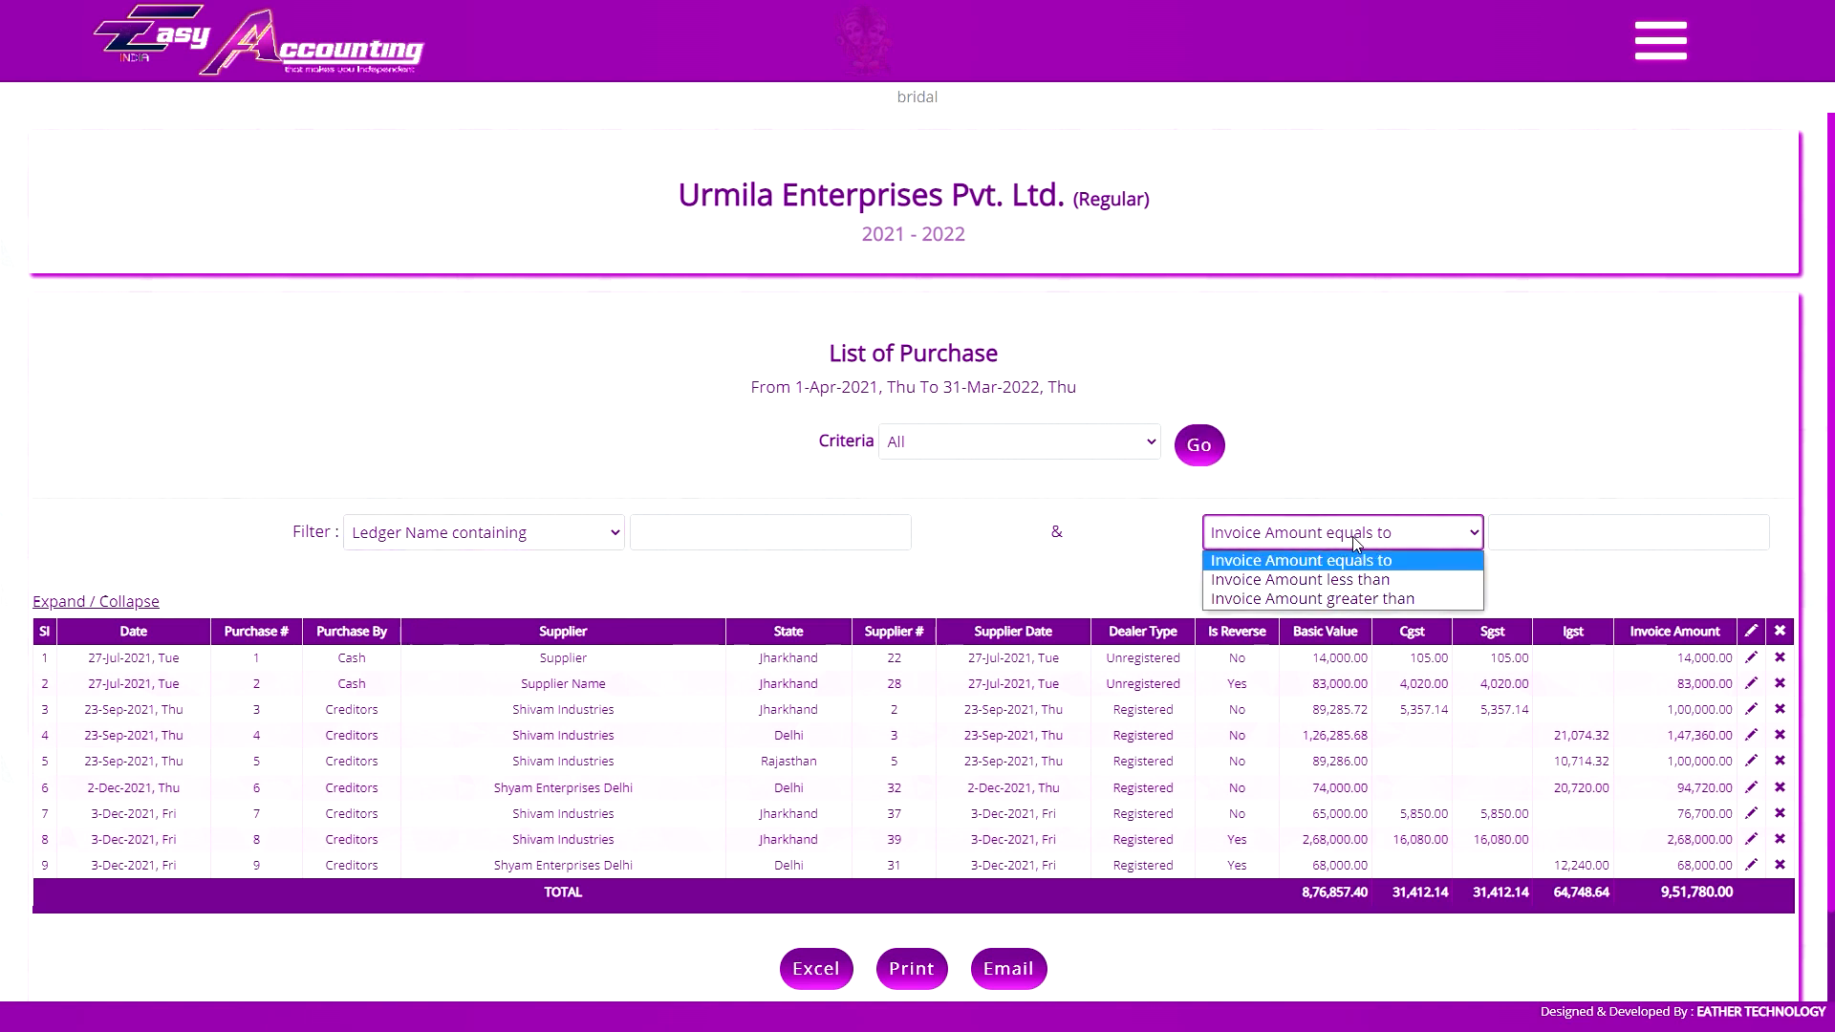
click(1352, 536)
click(841, 532)
text(shyam)
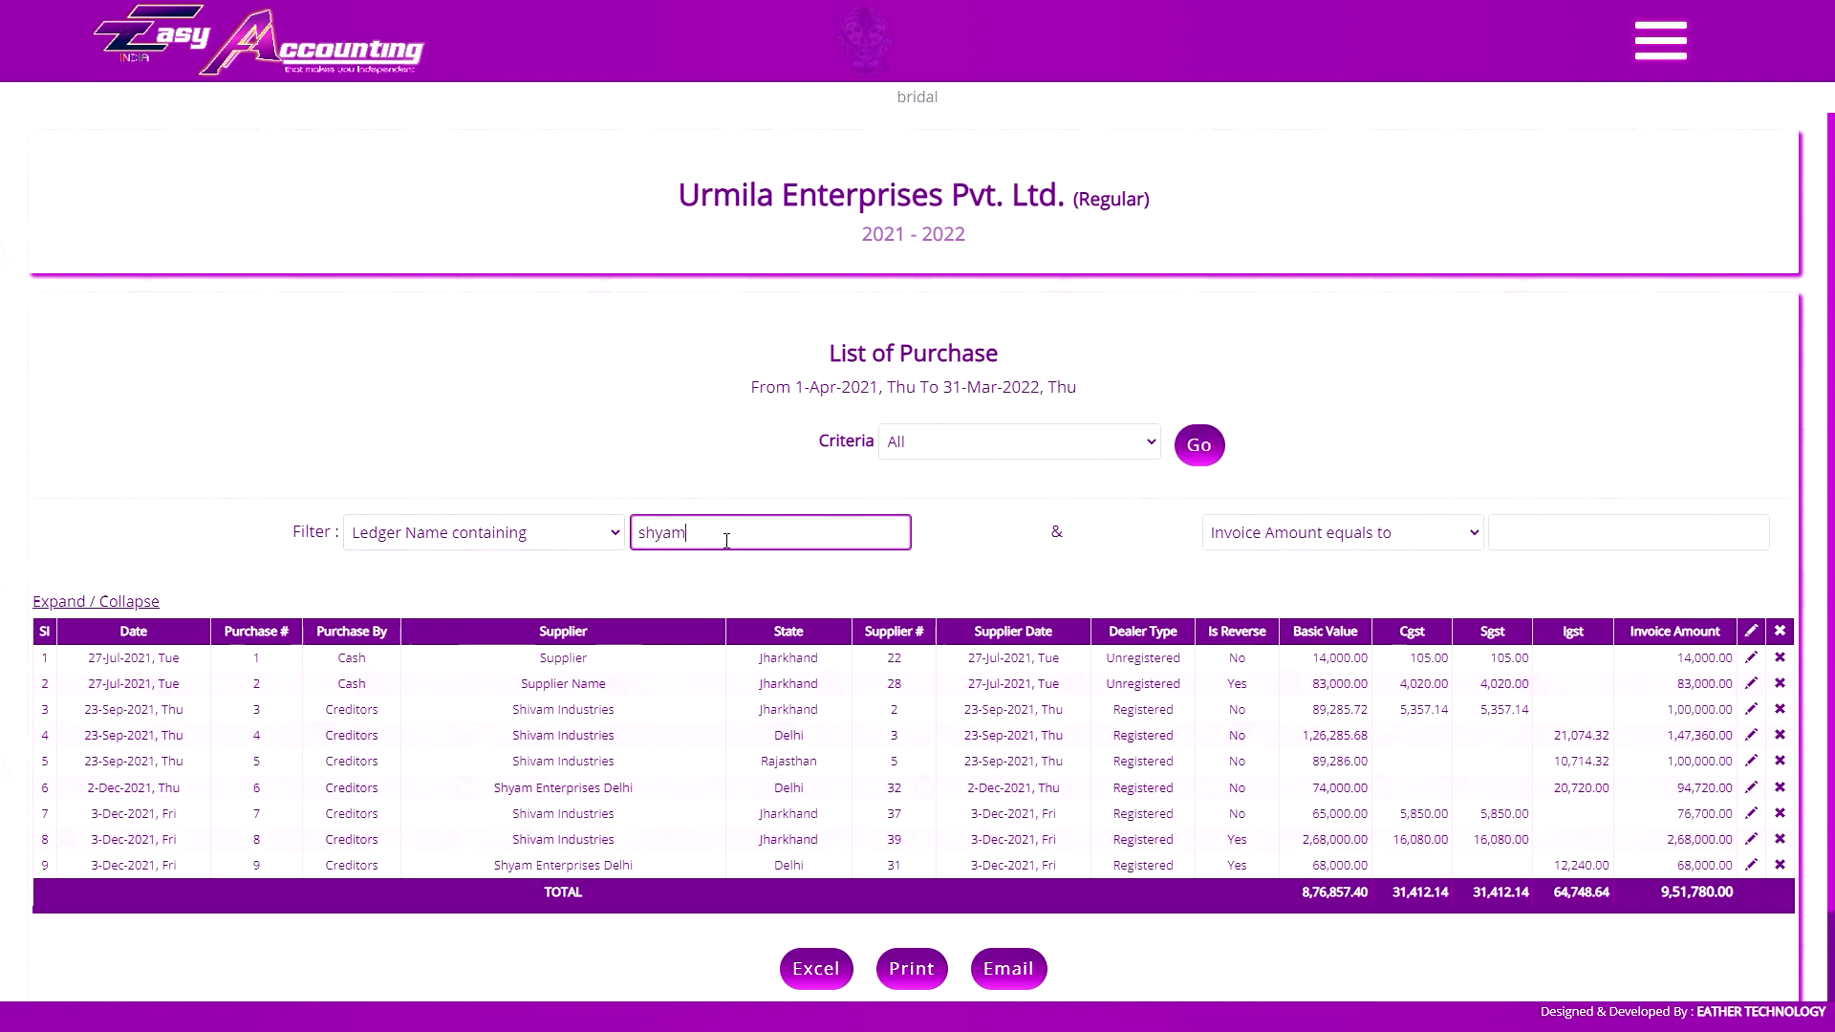
click(1200, 446)
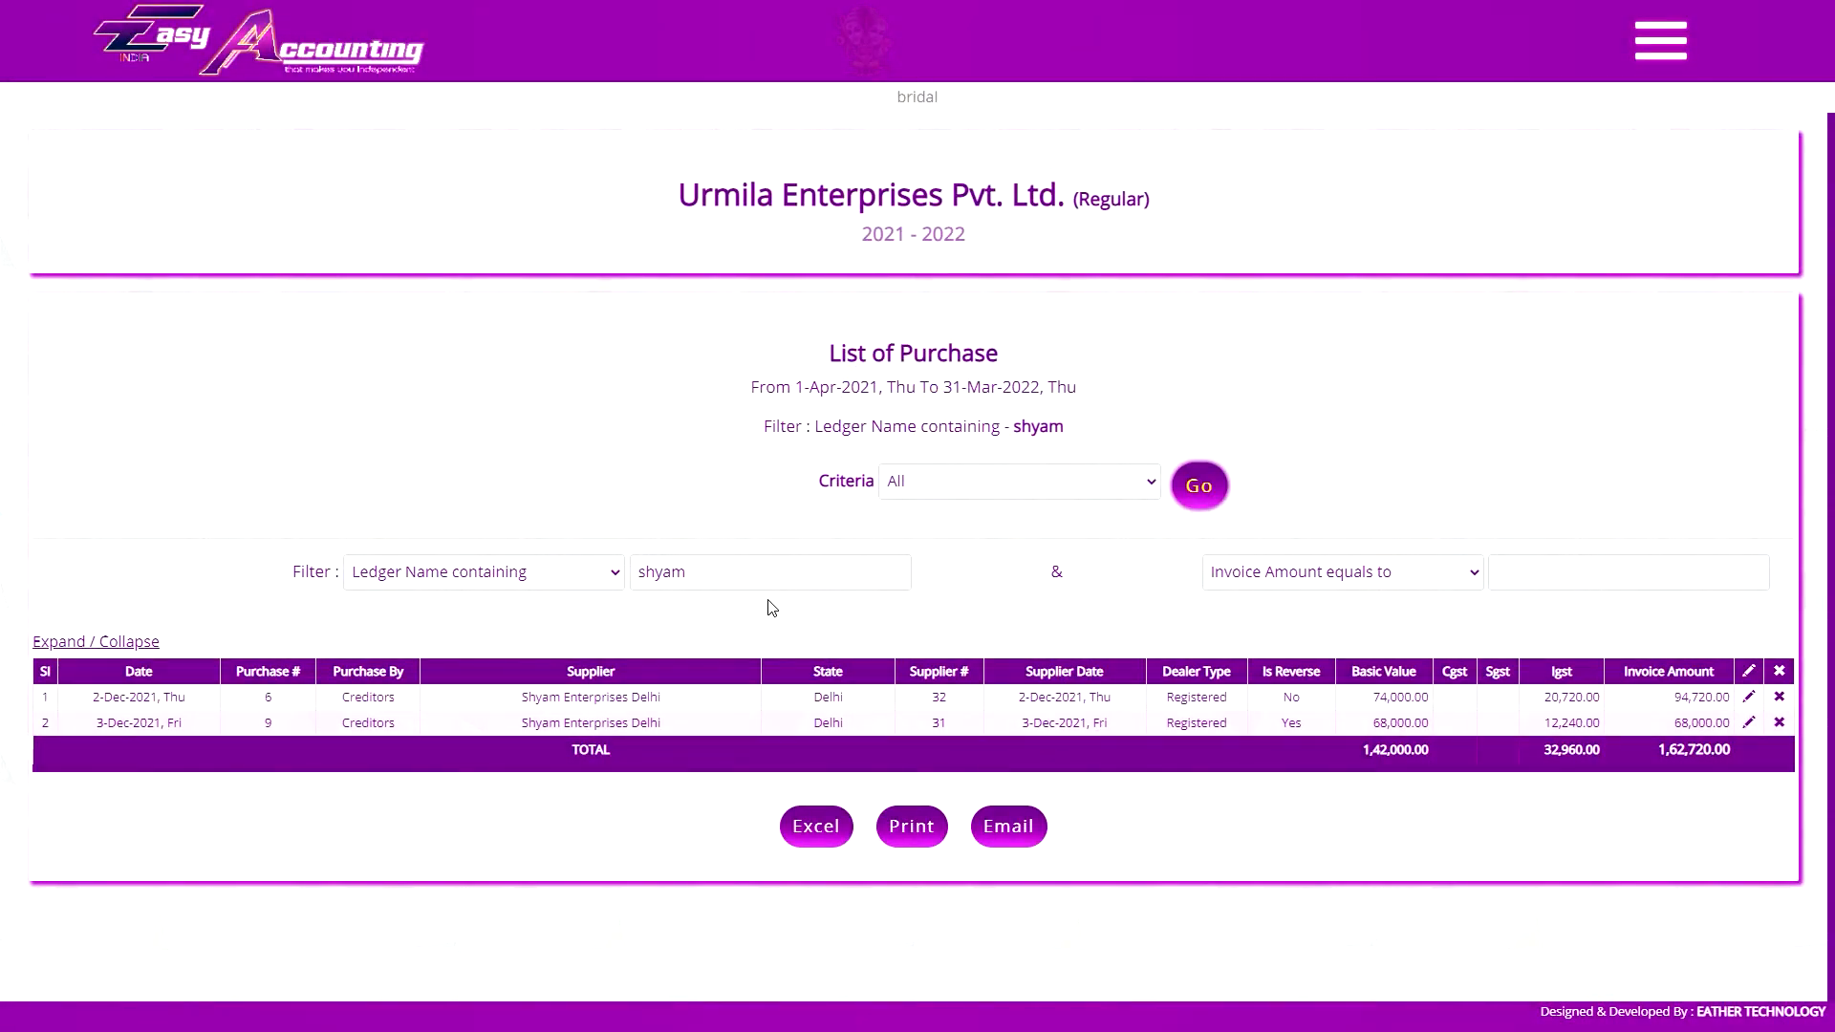
- Clear the ledger name filter and list the purchases whose invoice amount equals 100000.00
double_click(717, 567)
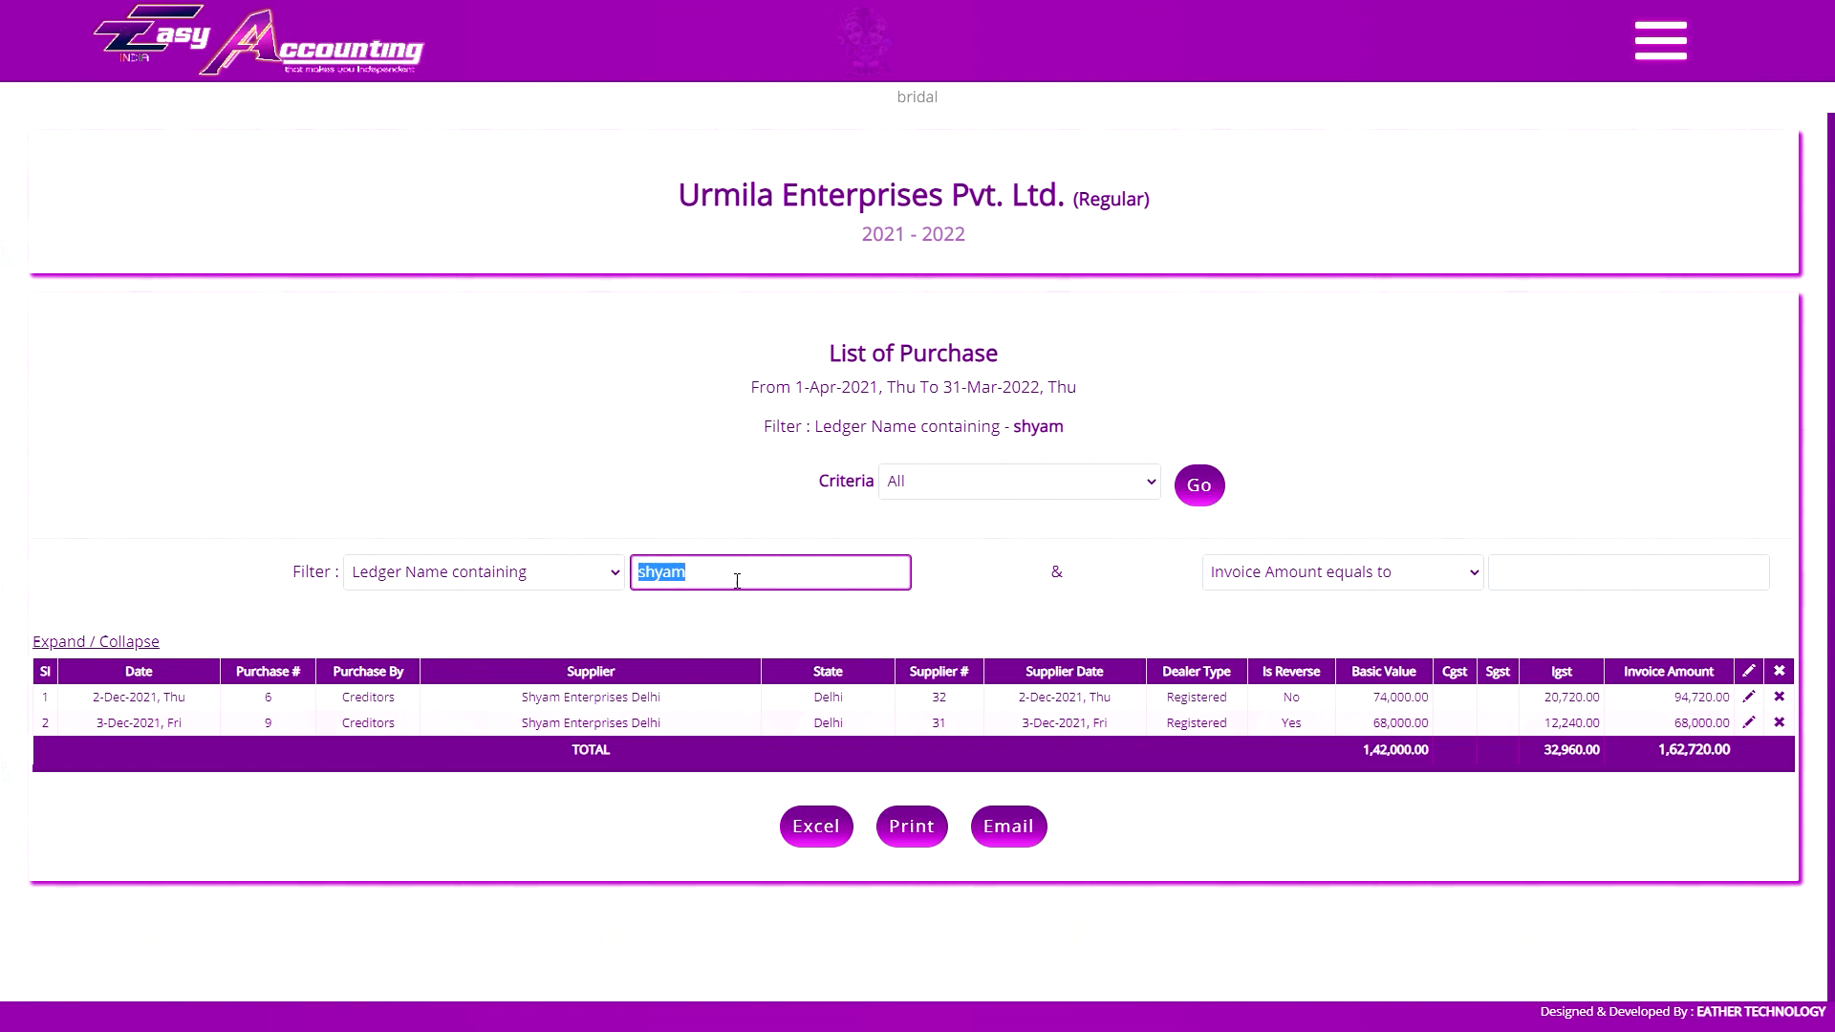
key(BackSpace)
click(1515, 582)
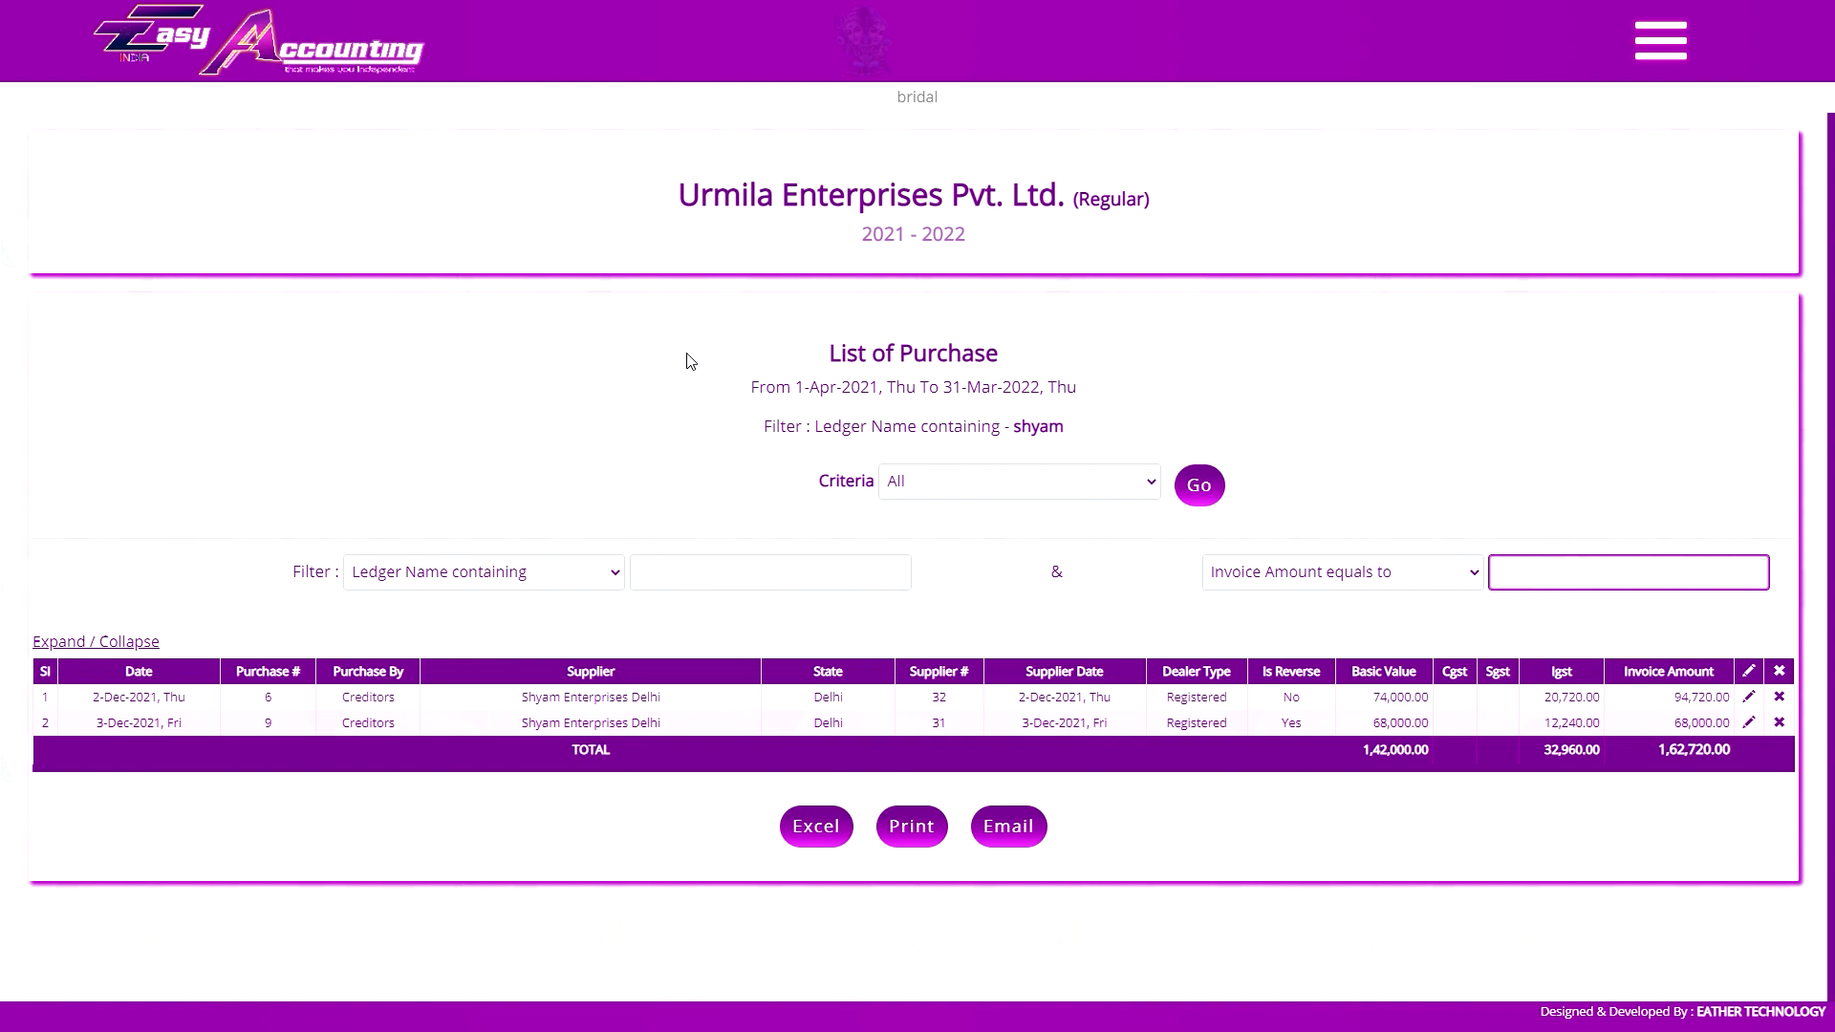
text(100000.00)
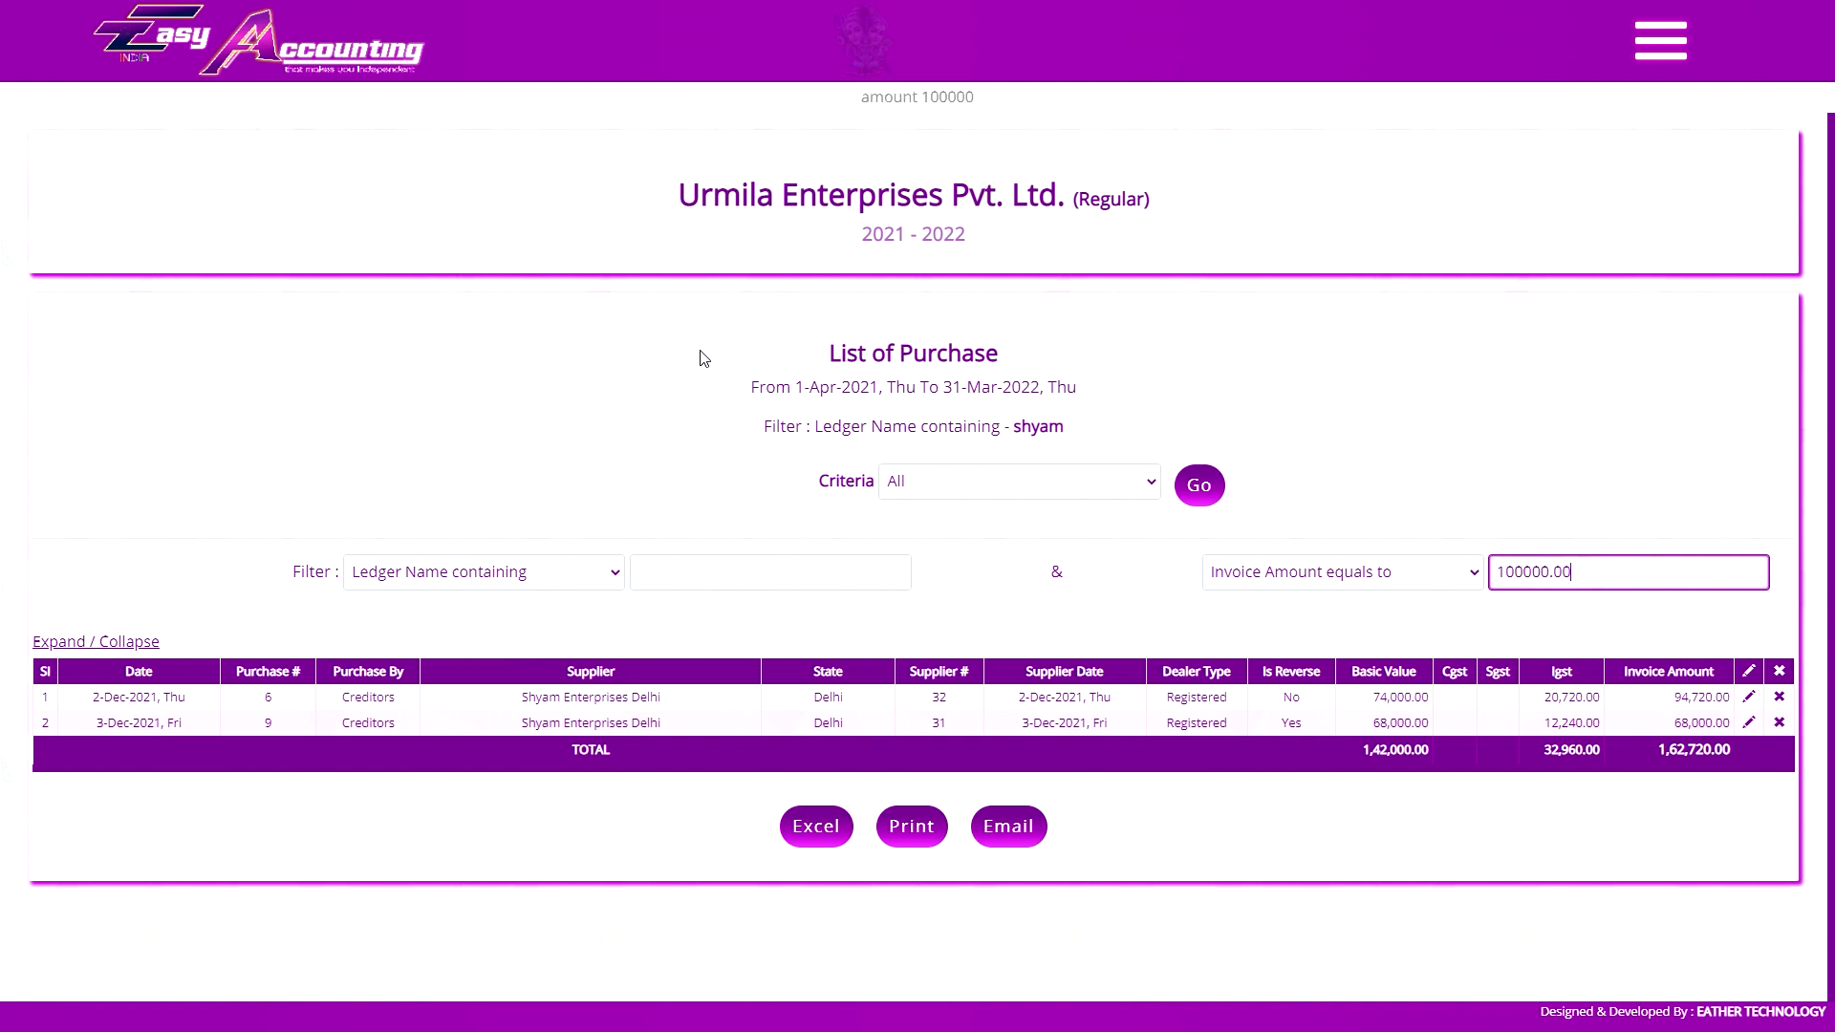
click(1208, 498)
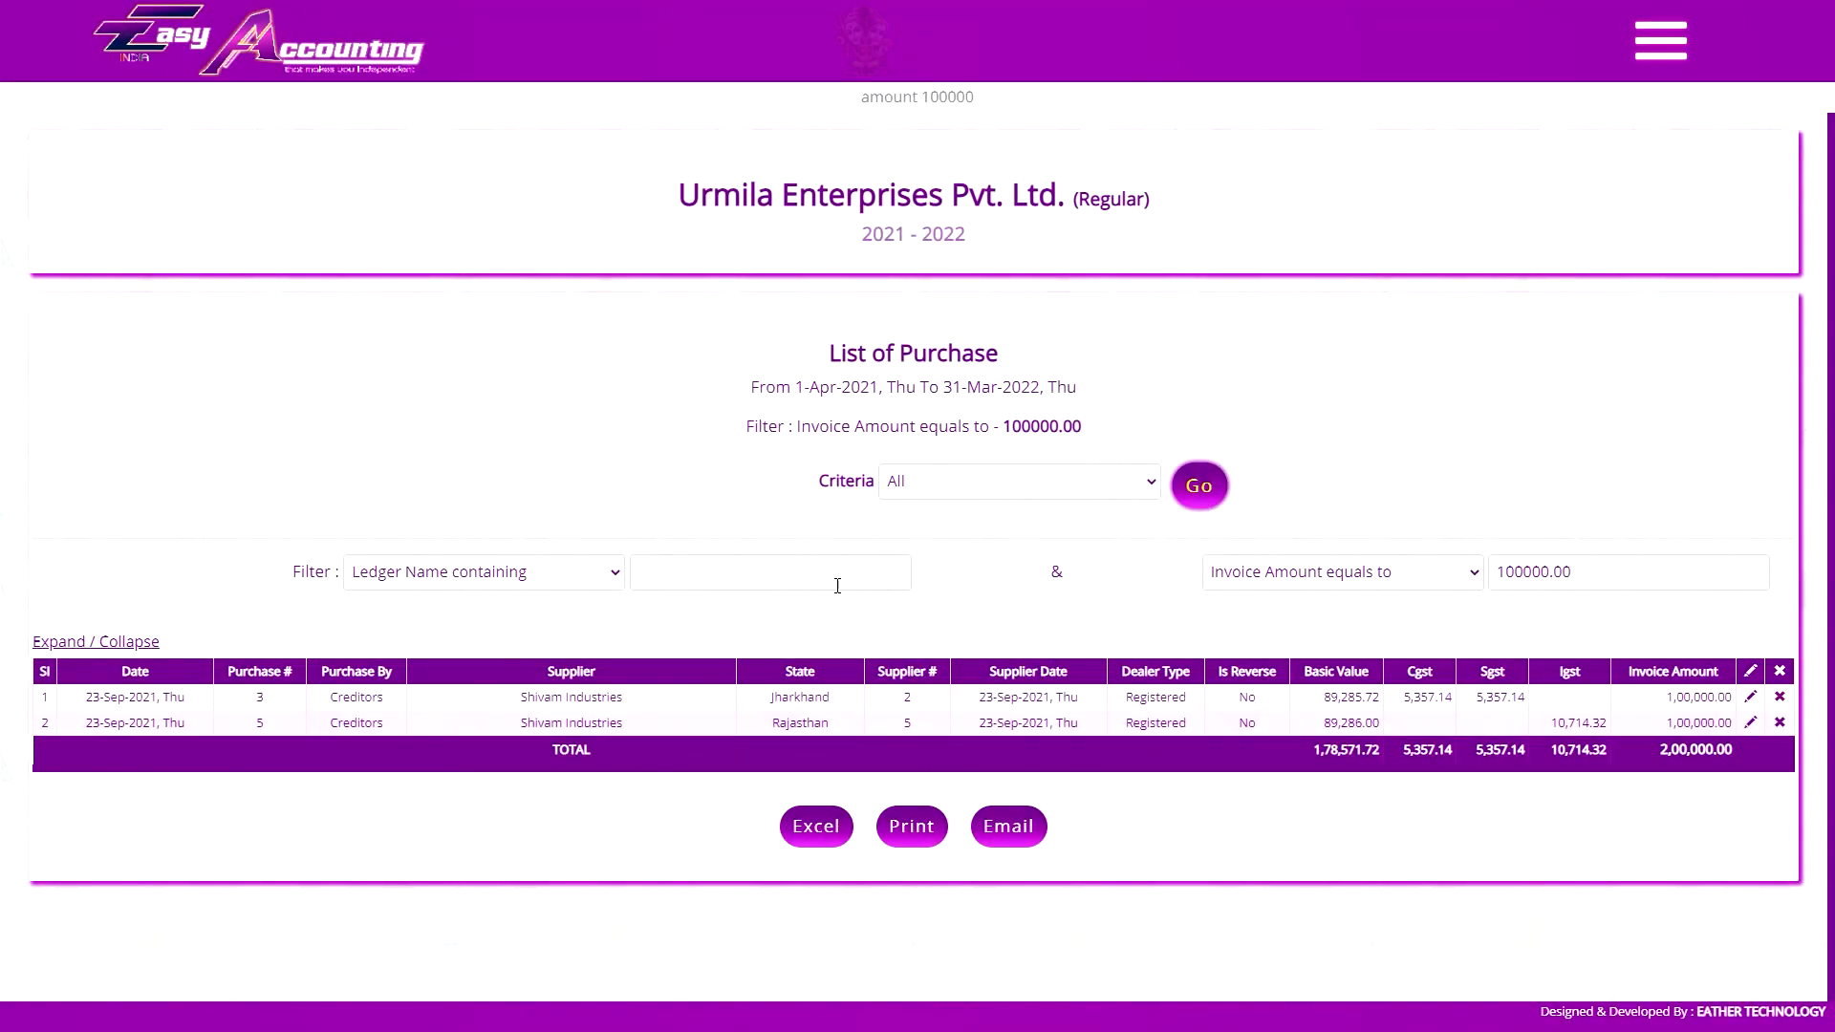
- Clear the invoice amount filter and list all purchases
click(777, 574)
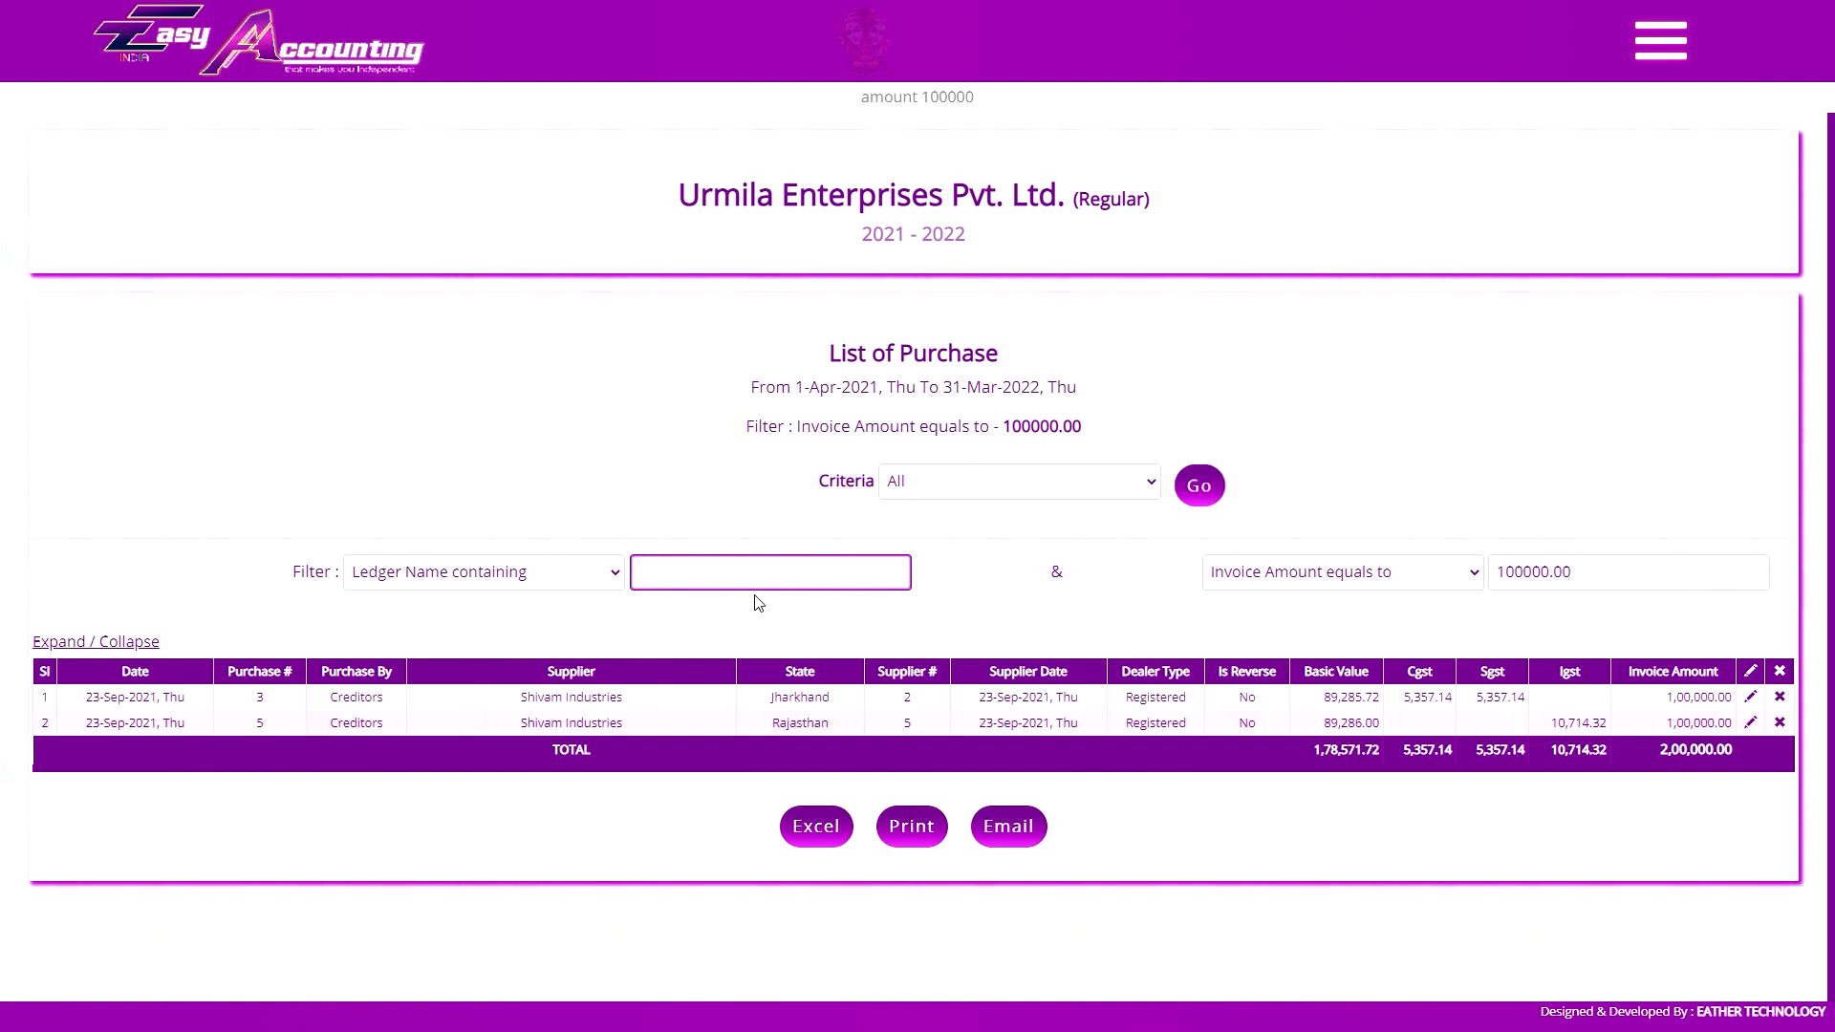
click(1546, 579)
click(1538, 614)
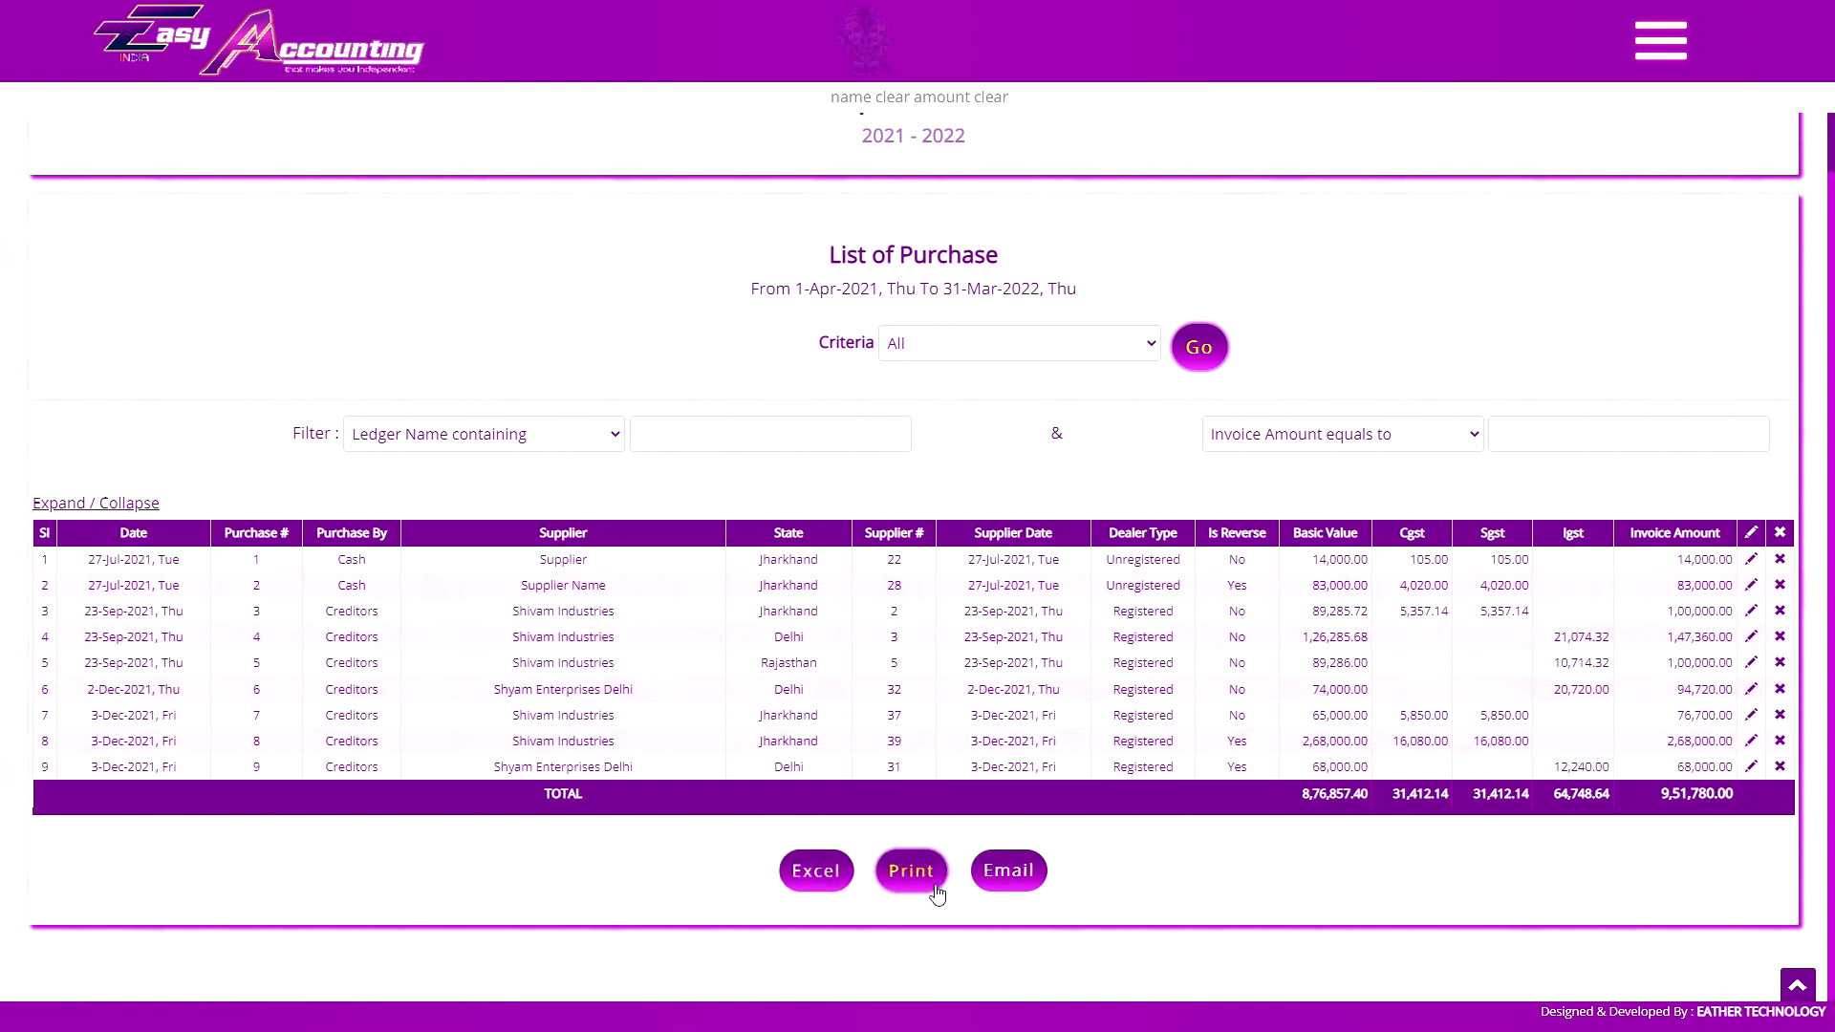
- Open the display list of receipt challans and list them with the criteria All
click(1659, 43)
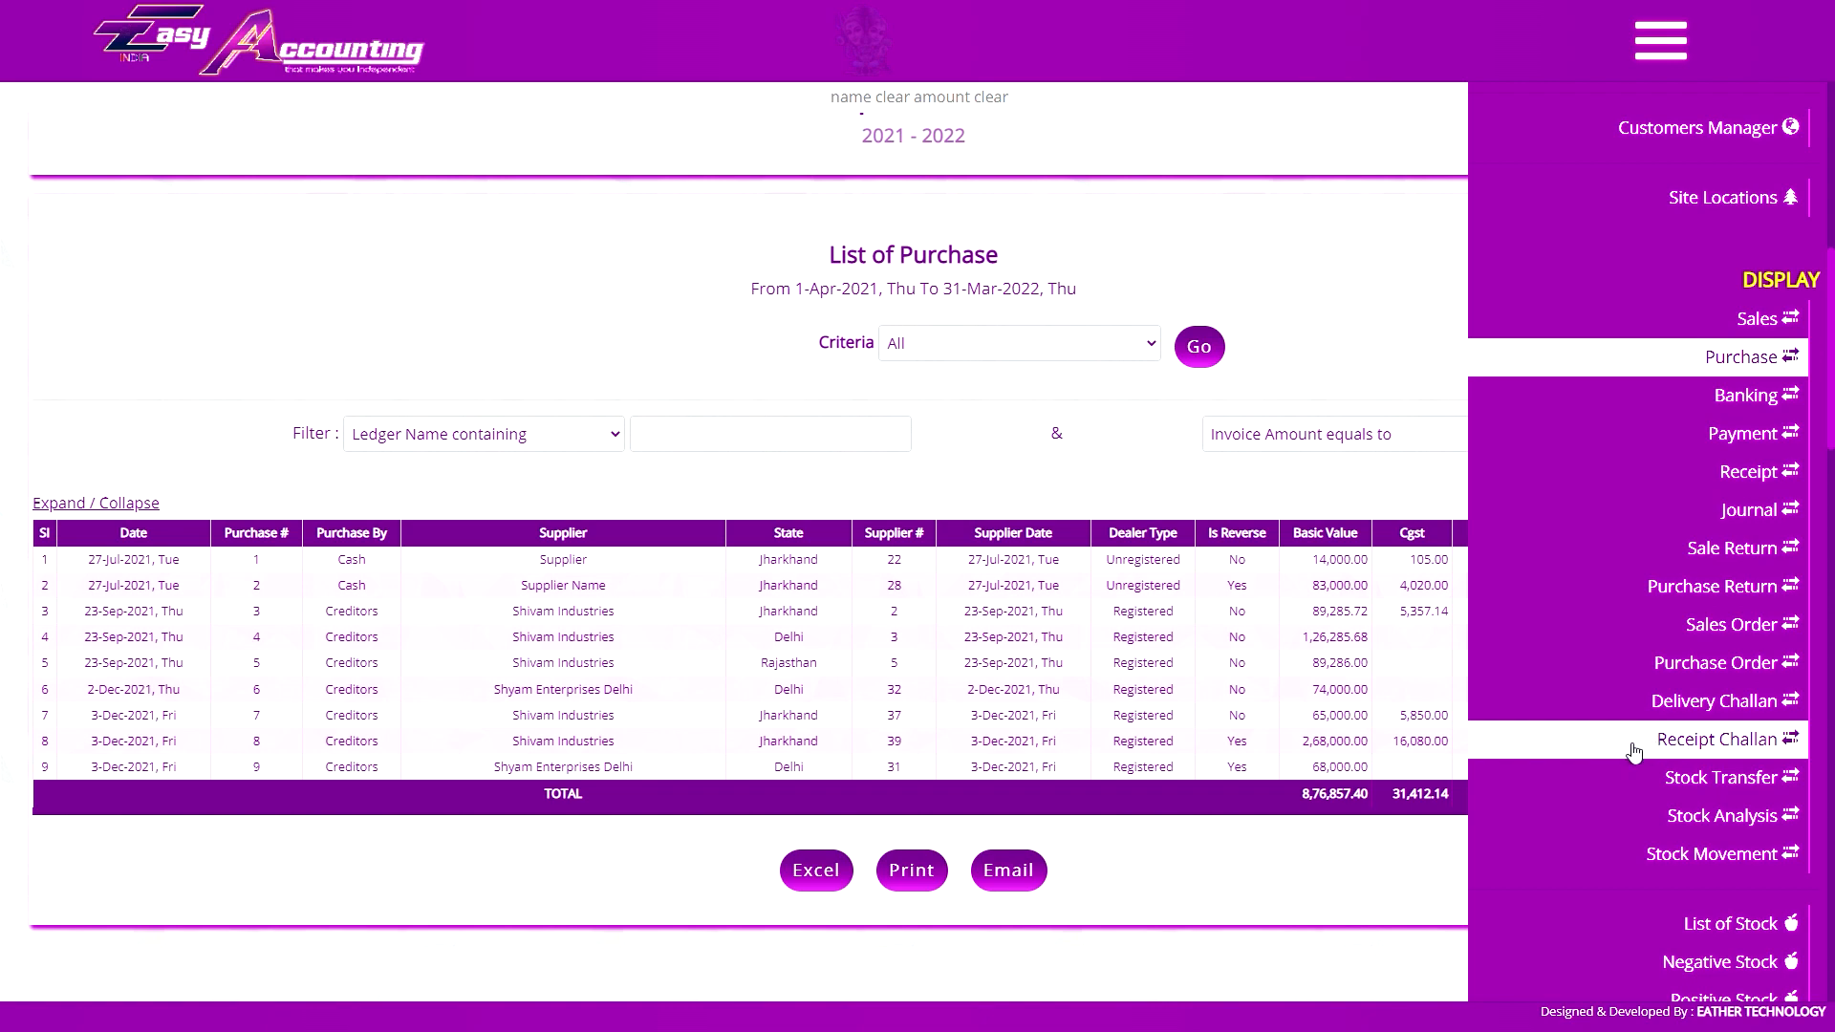
click(1683, 752)
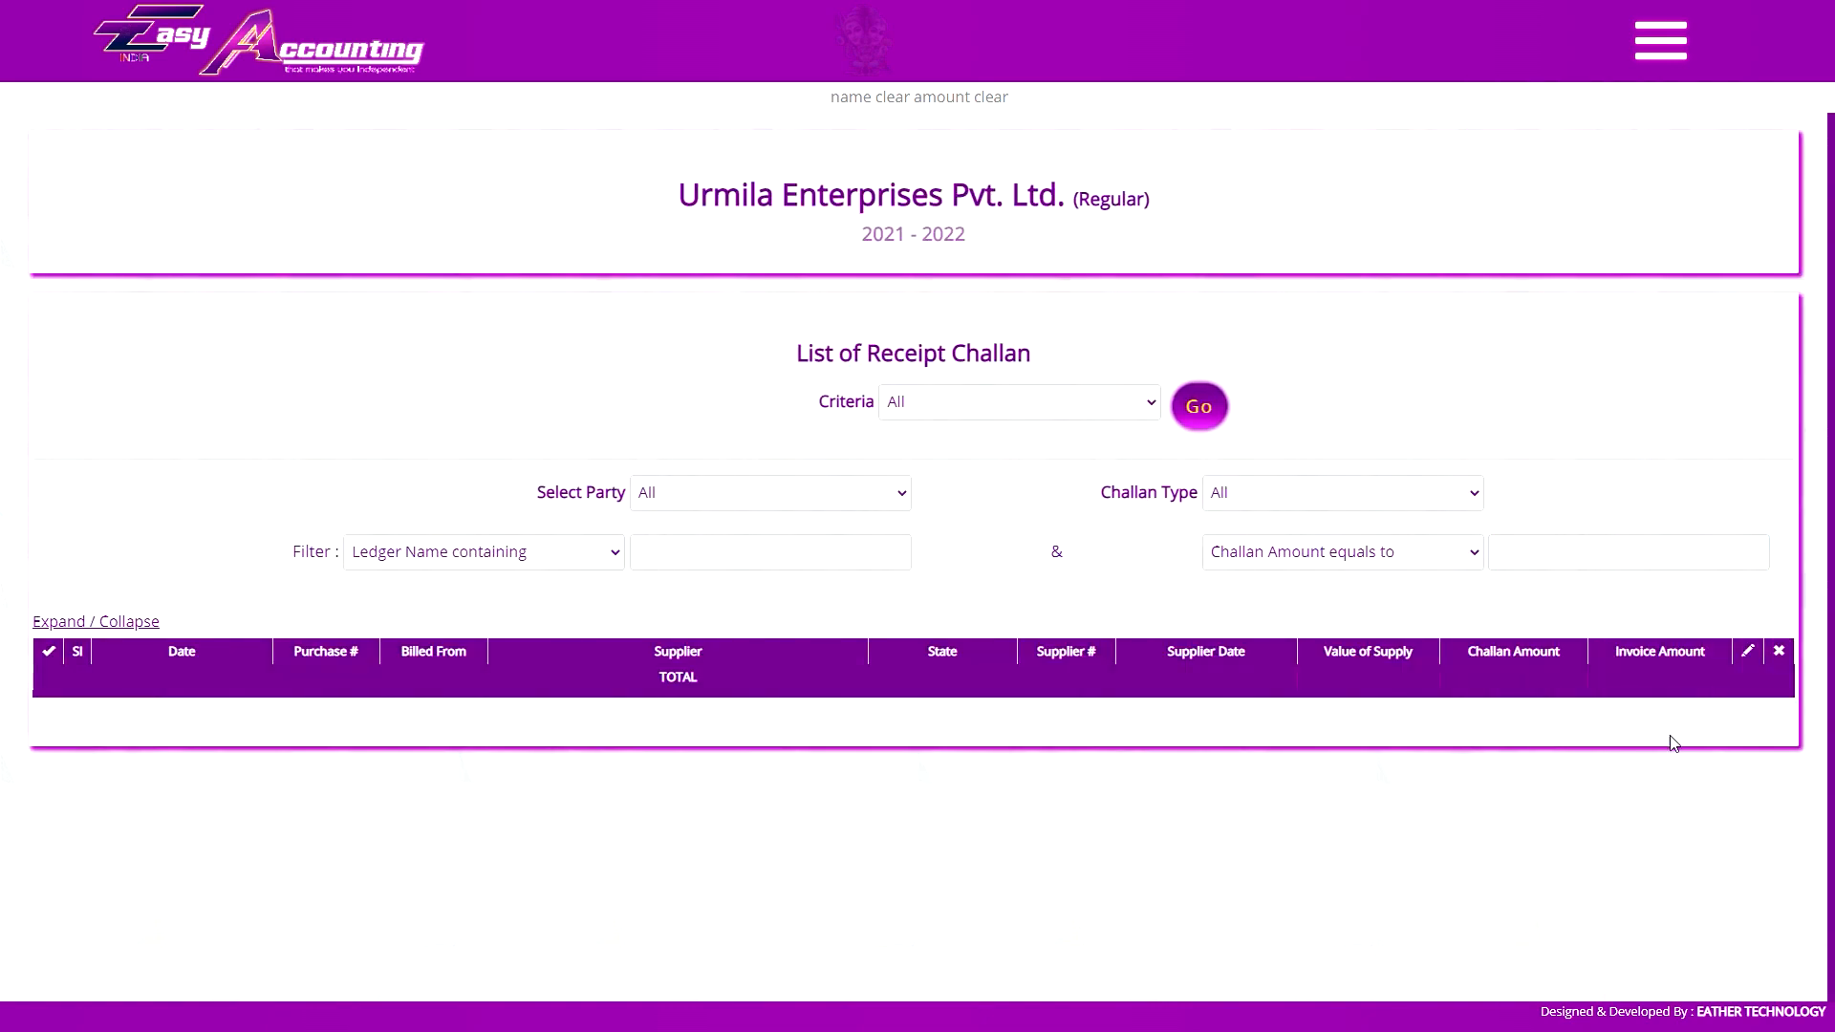
click(1030, 404)
click(1038, 429)
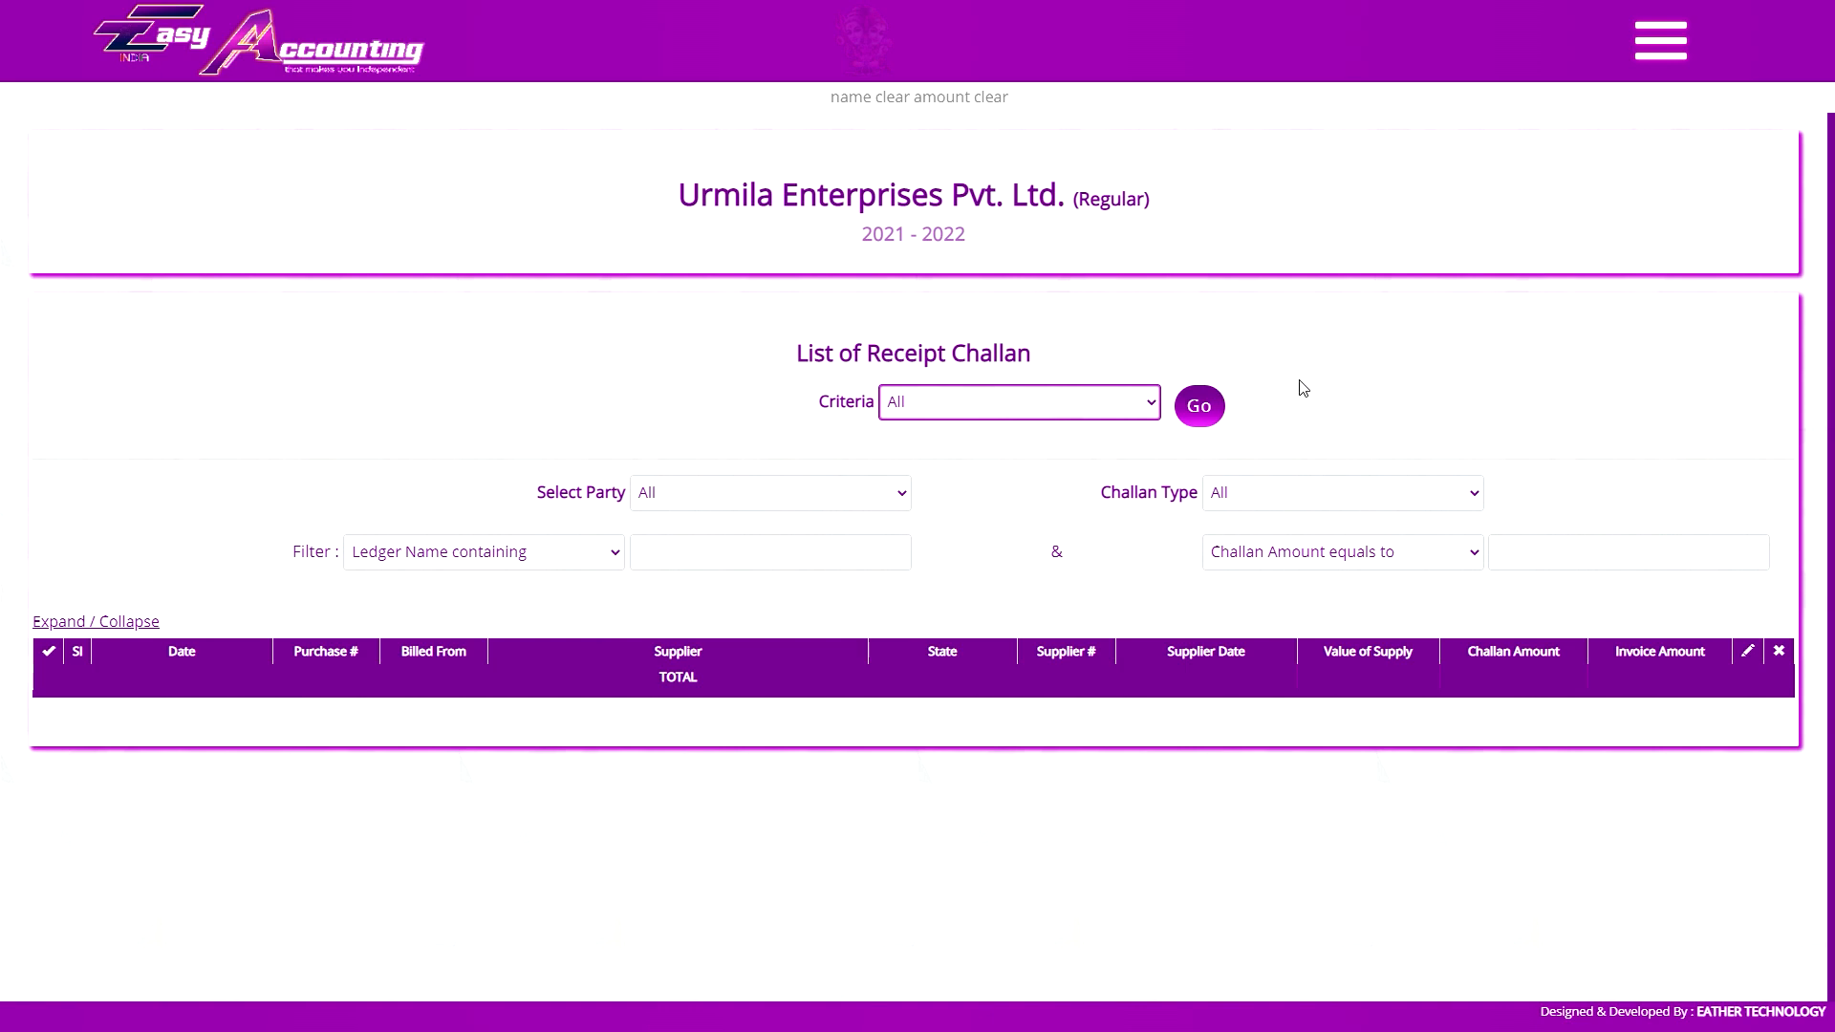
click(1199, 405)
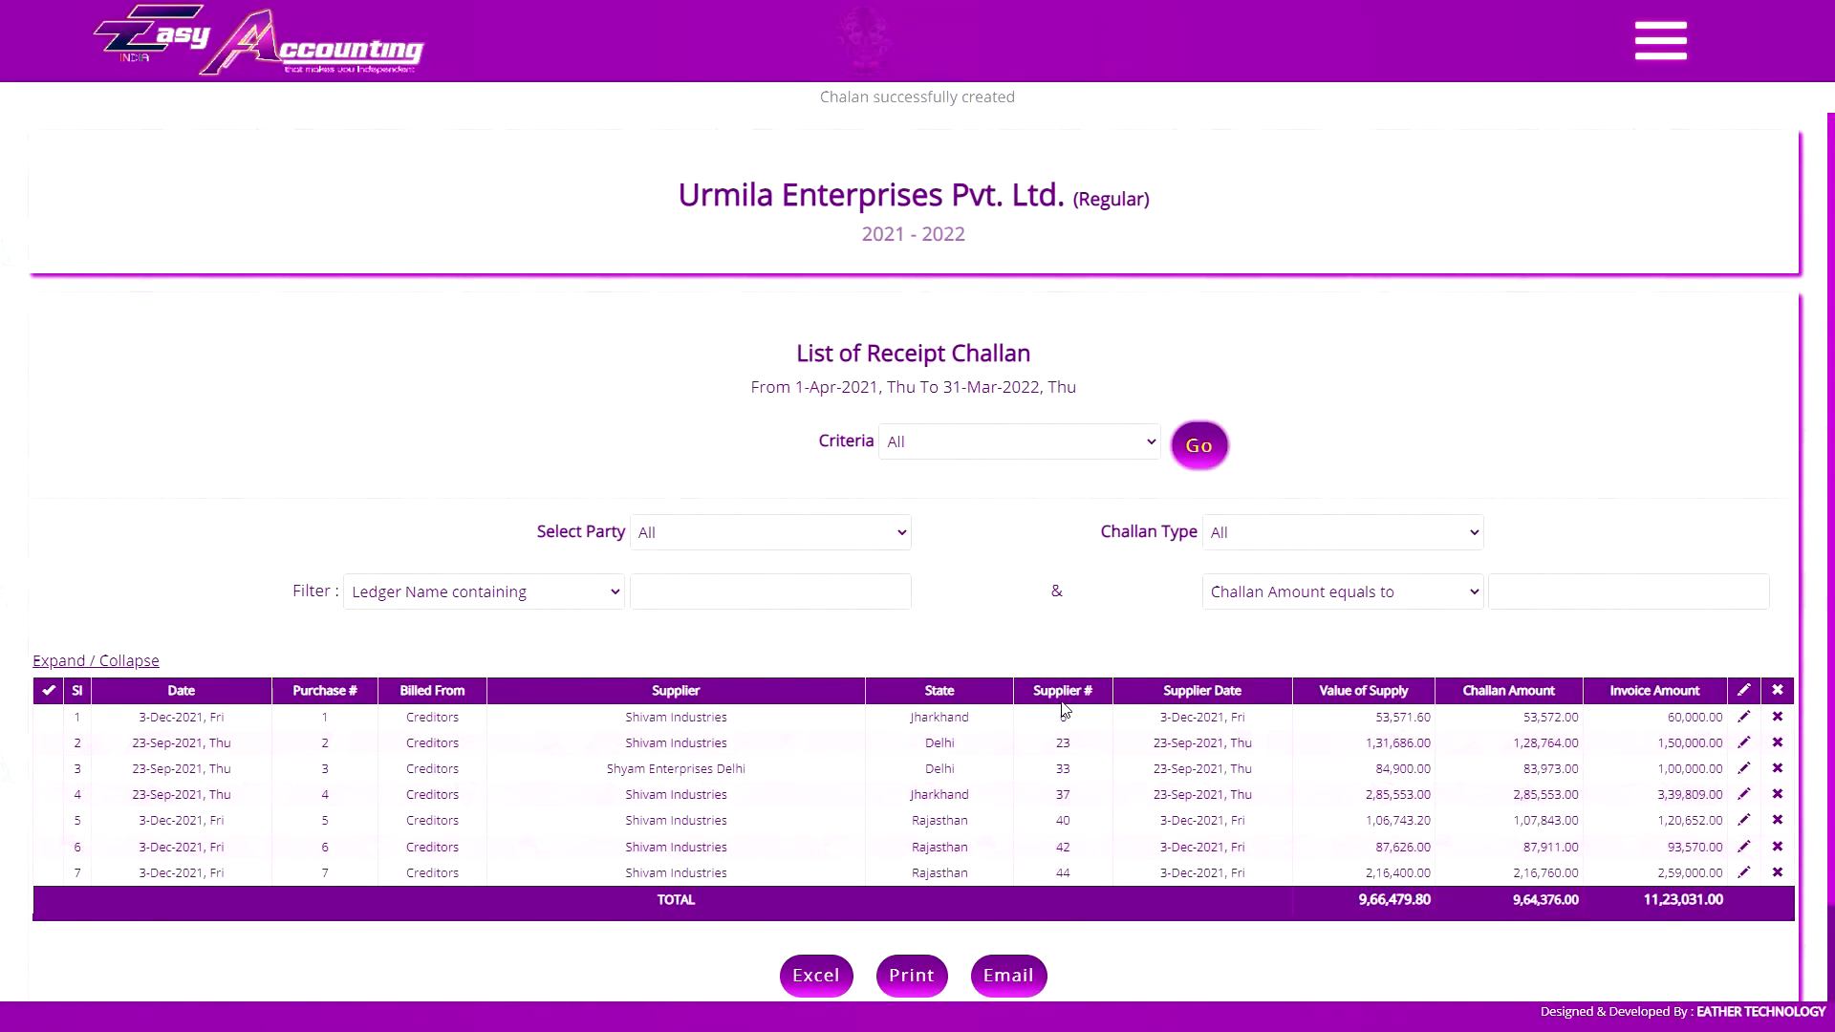
scroll(1042, 715, down, 1)
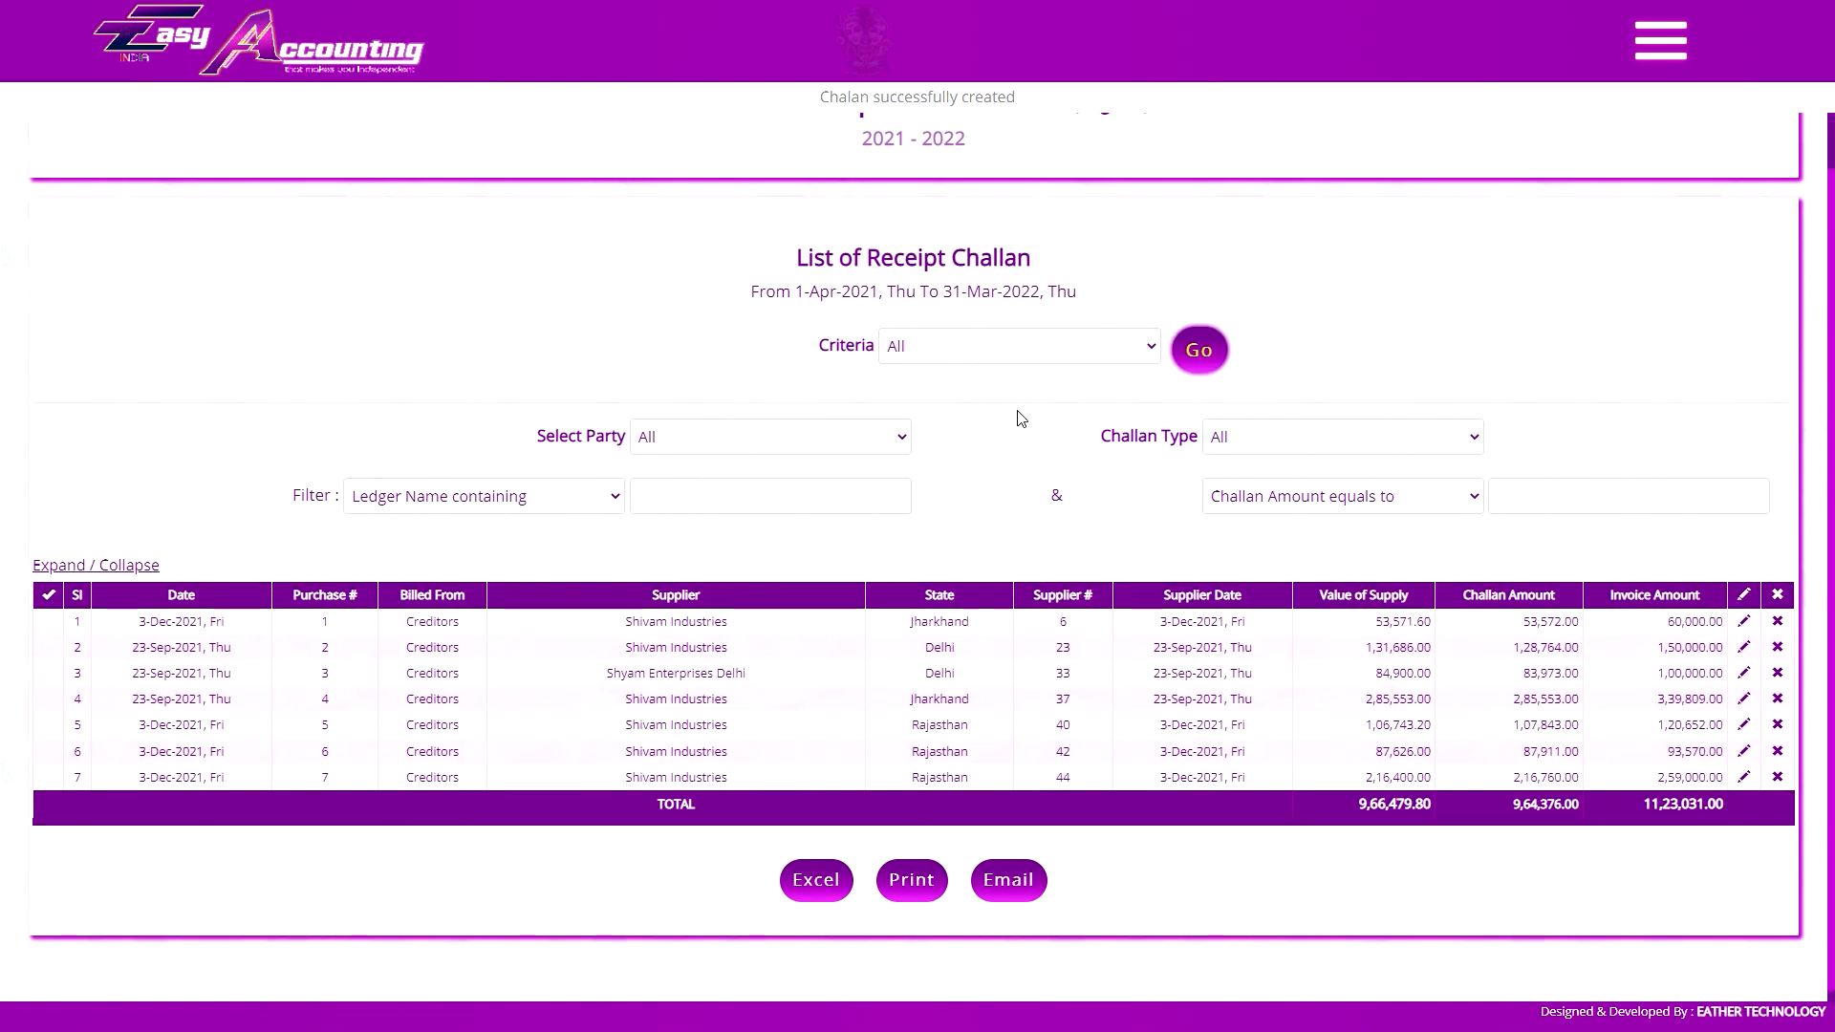
click(767, 439)
click(767, 438)
click(1244, 442)
click(1242, 482)
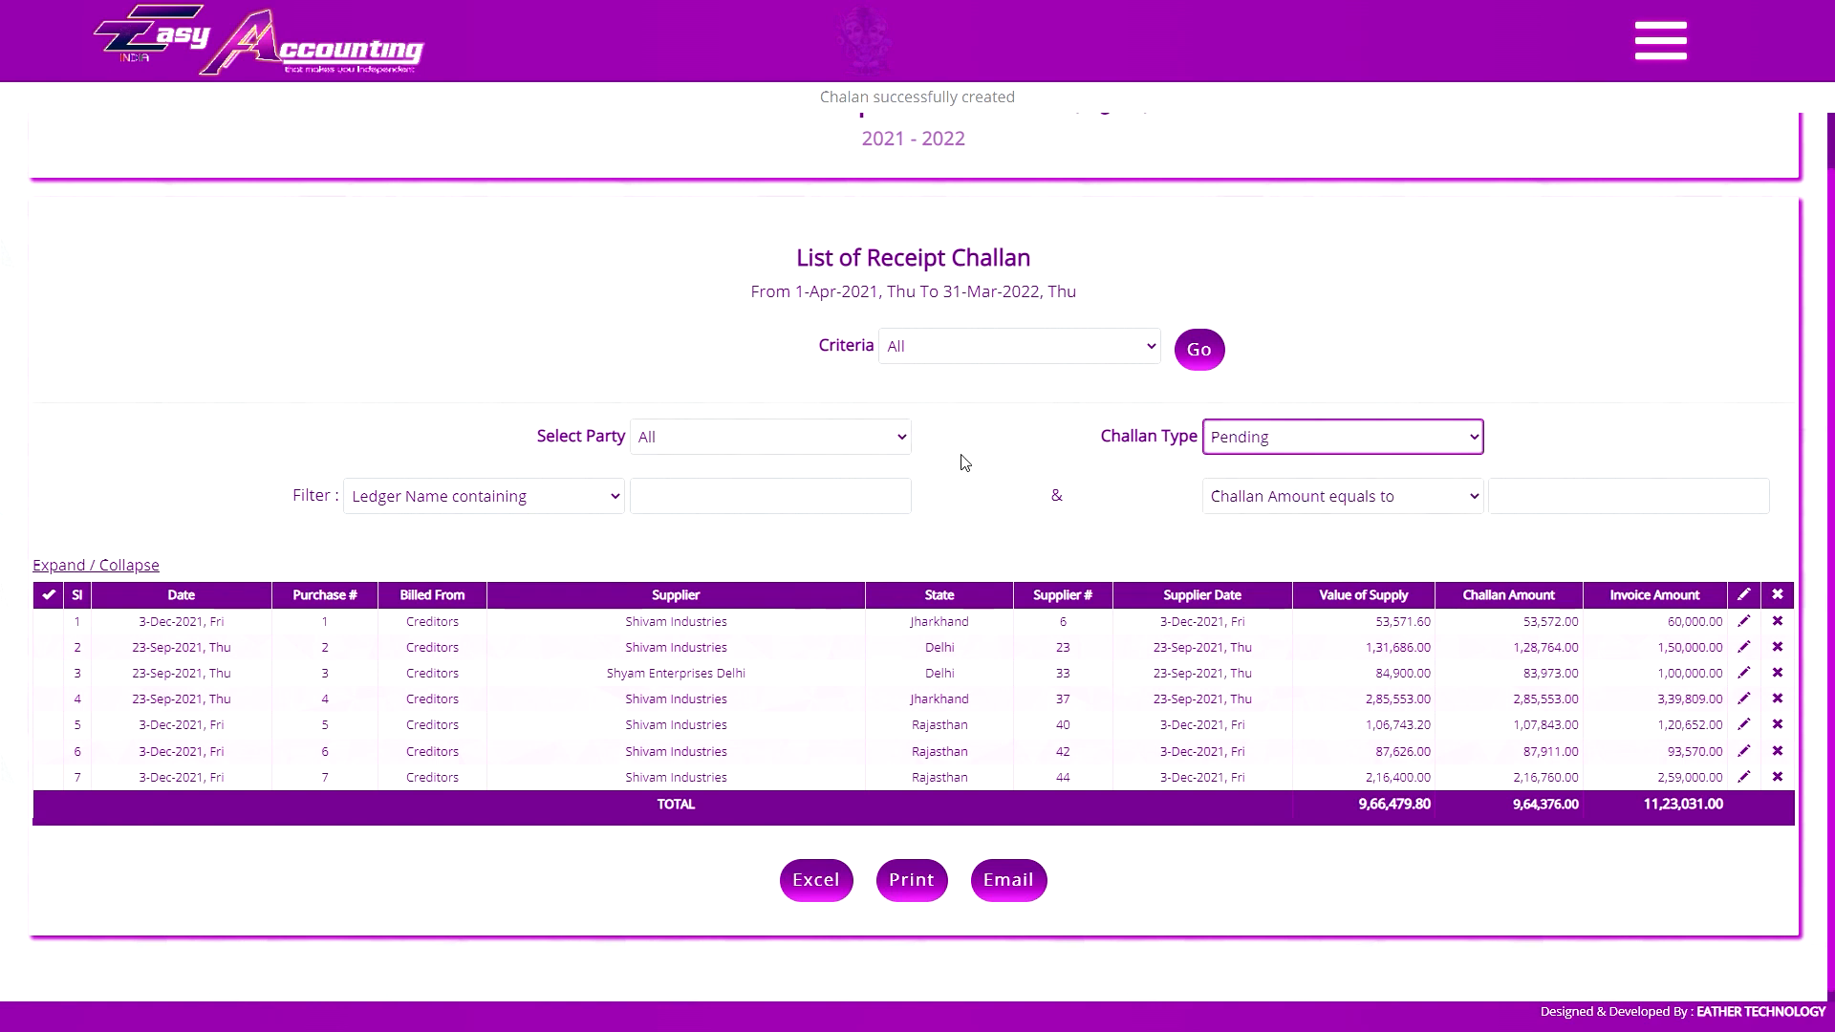
click(767, 437)
click(1242, 438)
click(1248, 458)
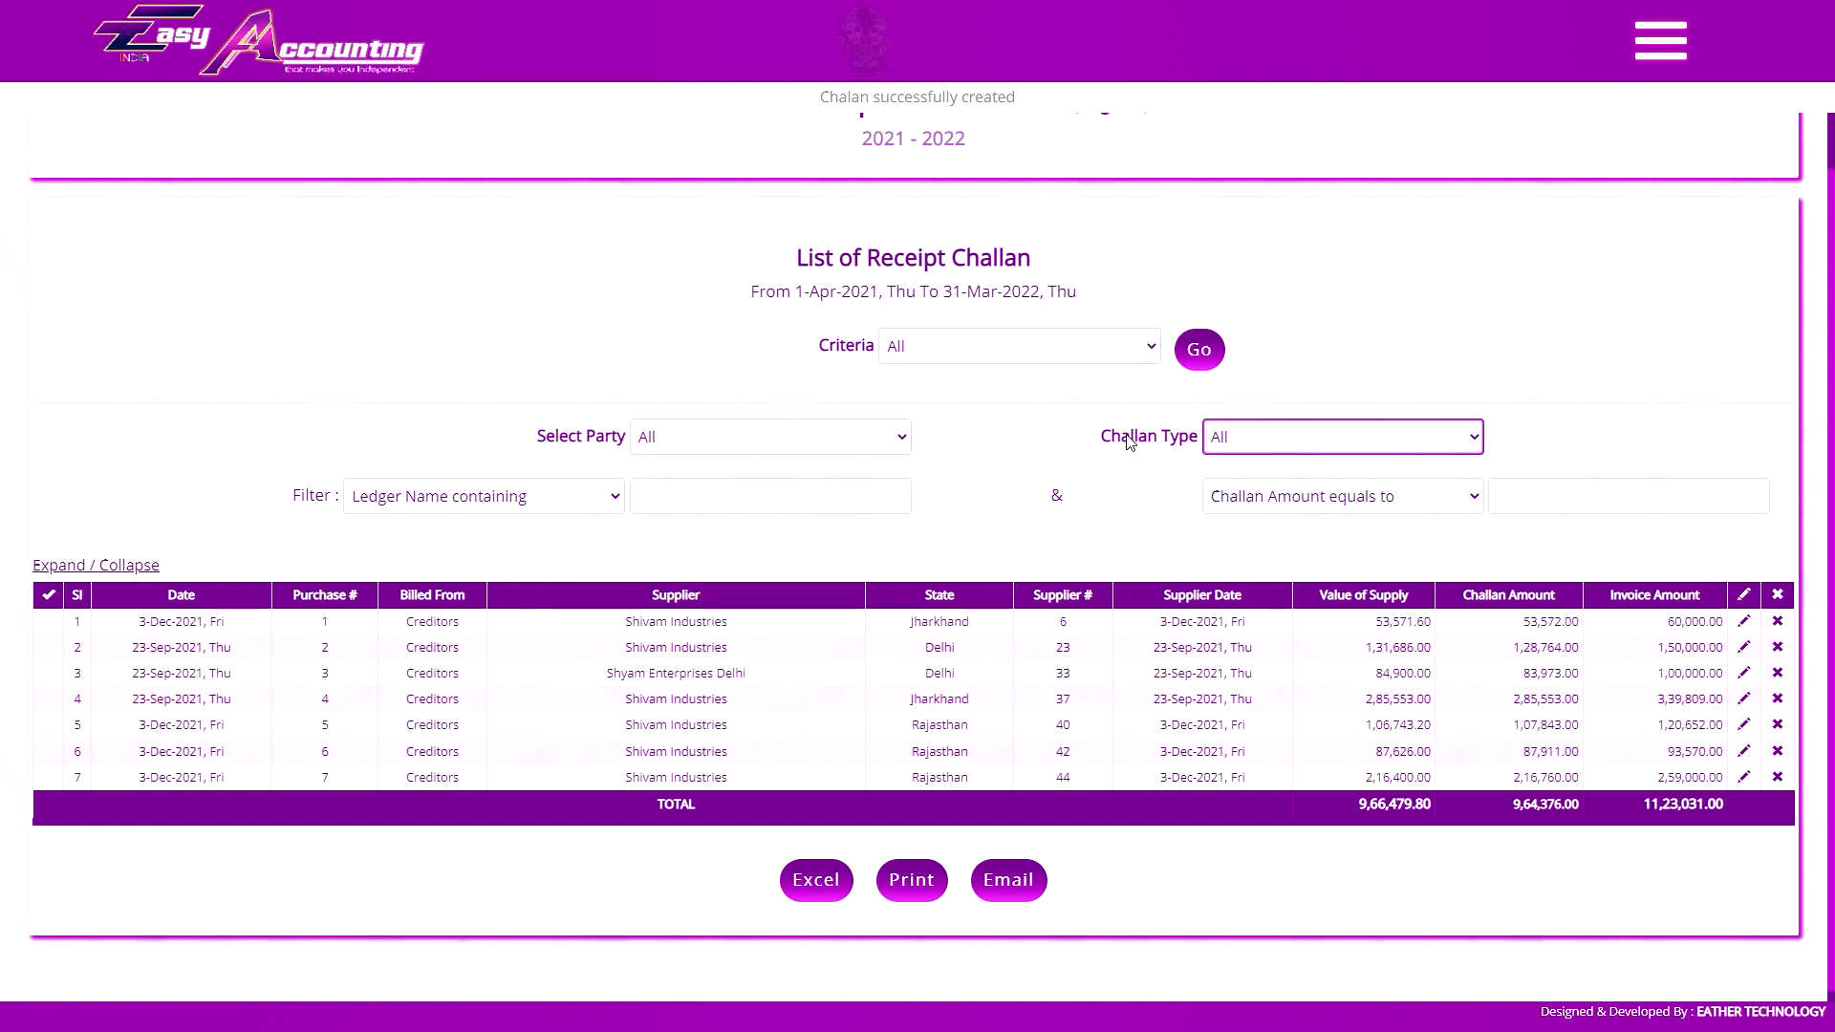
- Set the receipt challan list's party to Shivam Industries and the challan type to Pending
click(734, 451)
click(720, 522)
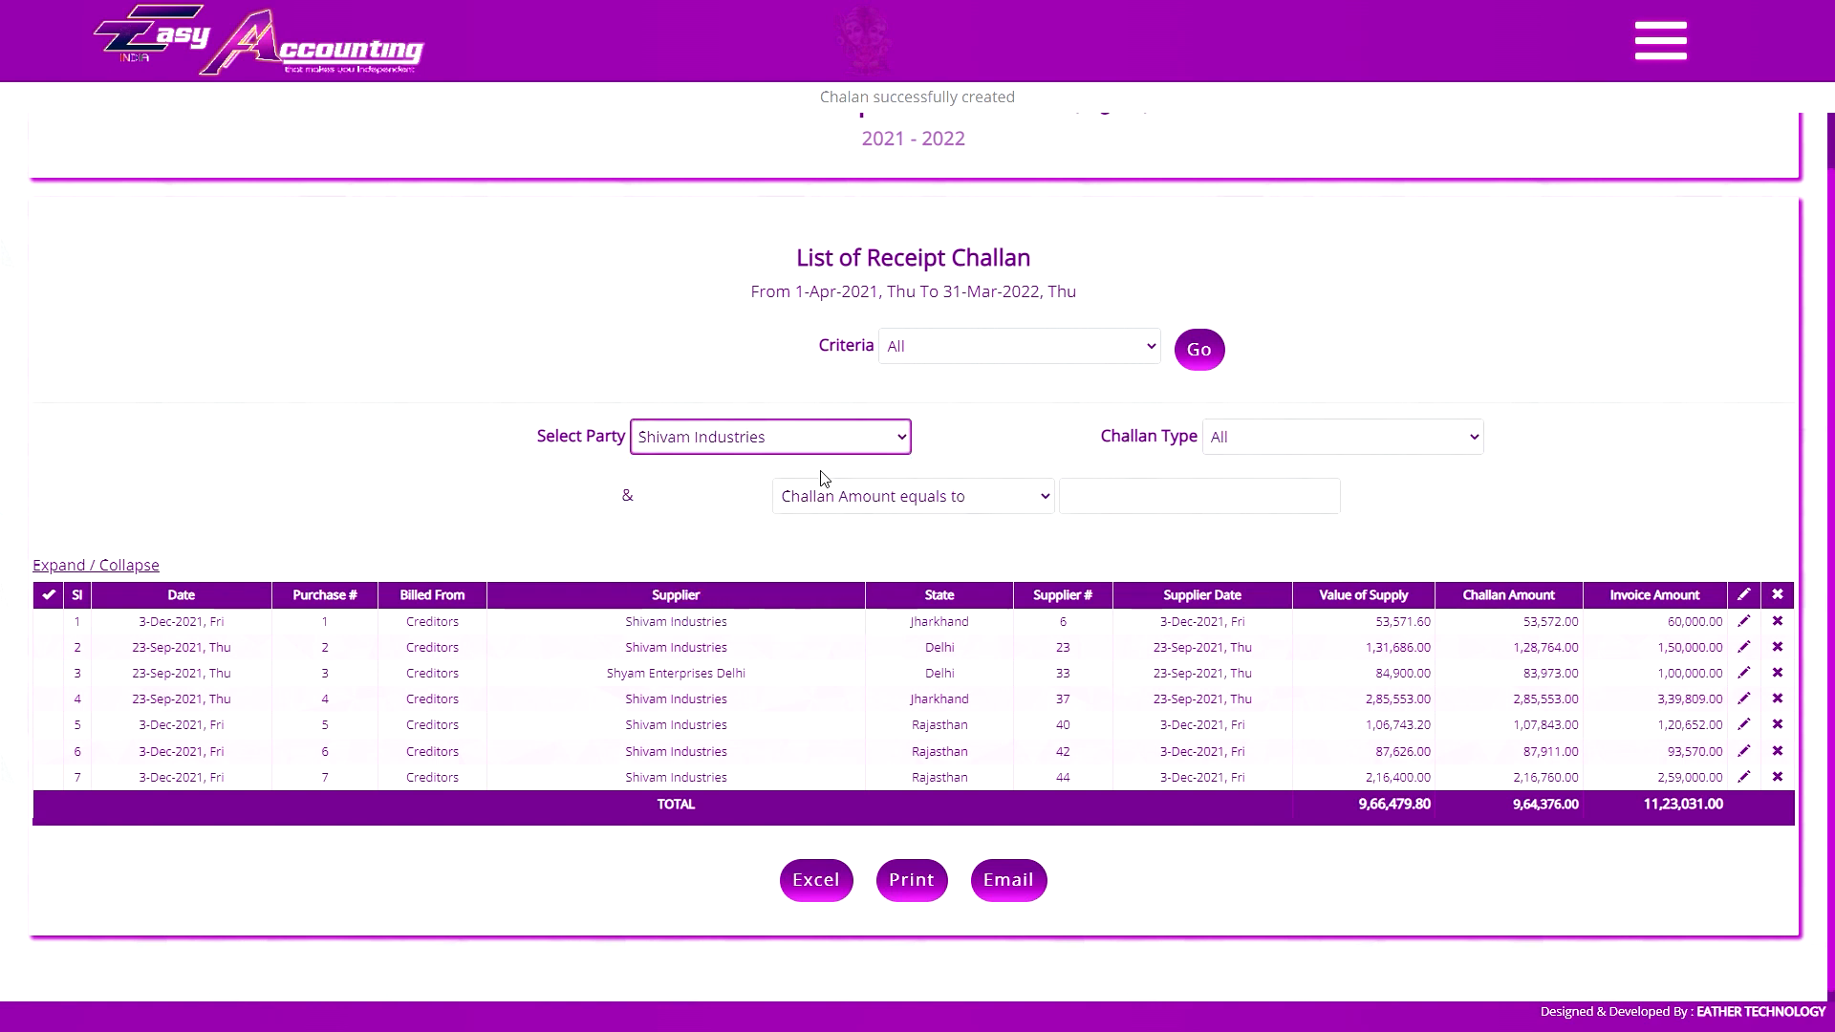
click(1274, 450)
click(1253, 475)
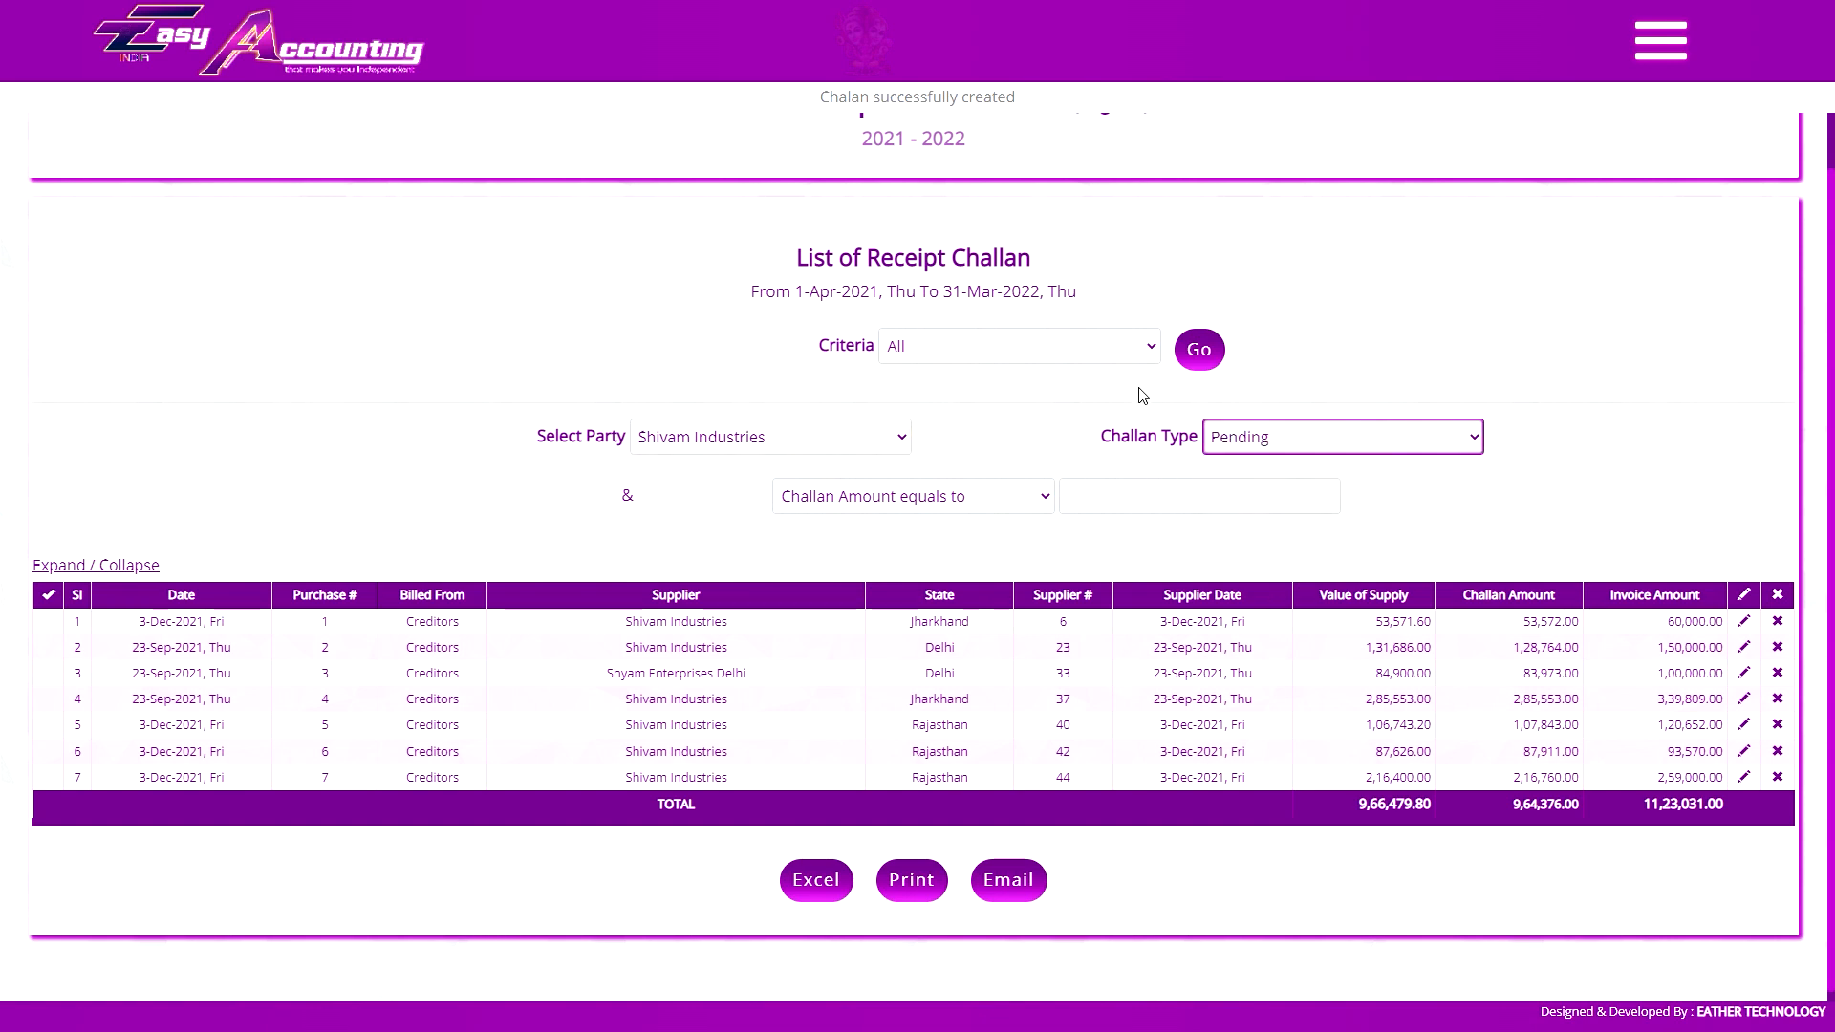
- List the pending receipt challans of Shivam Industries and select all of them
click(1198, 350)
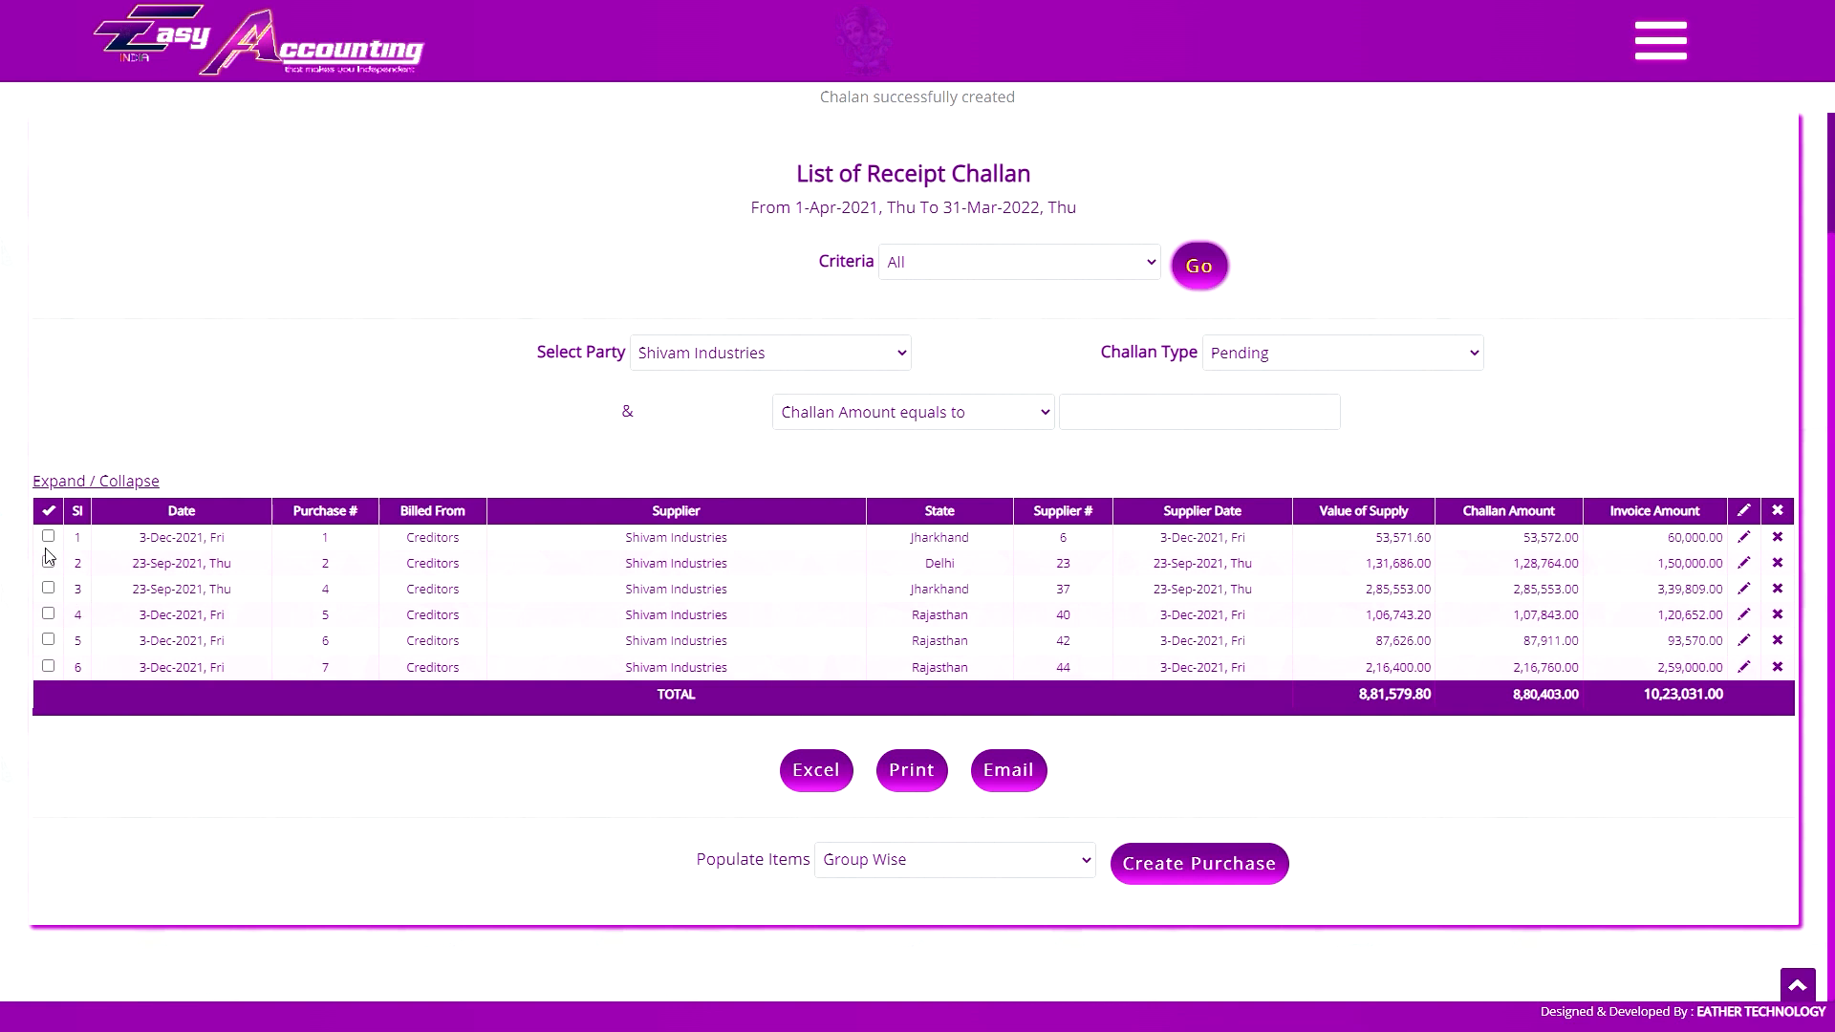
click(48, 537)
click(48, 562)
click(48, 588)
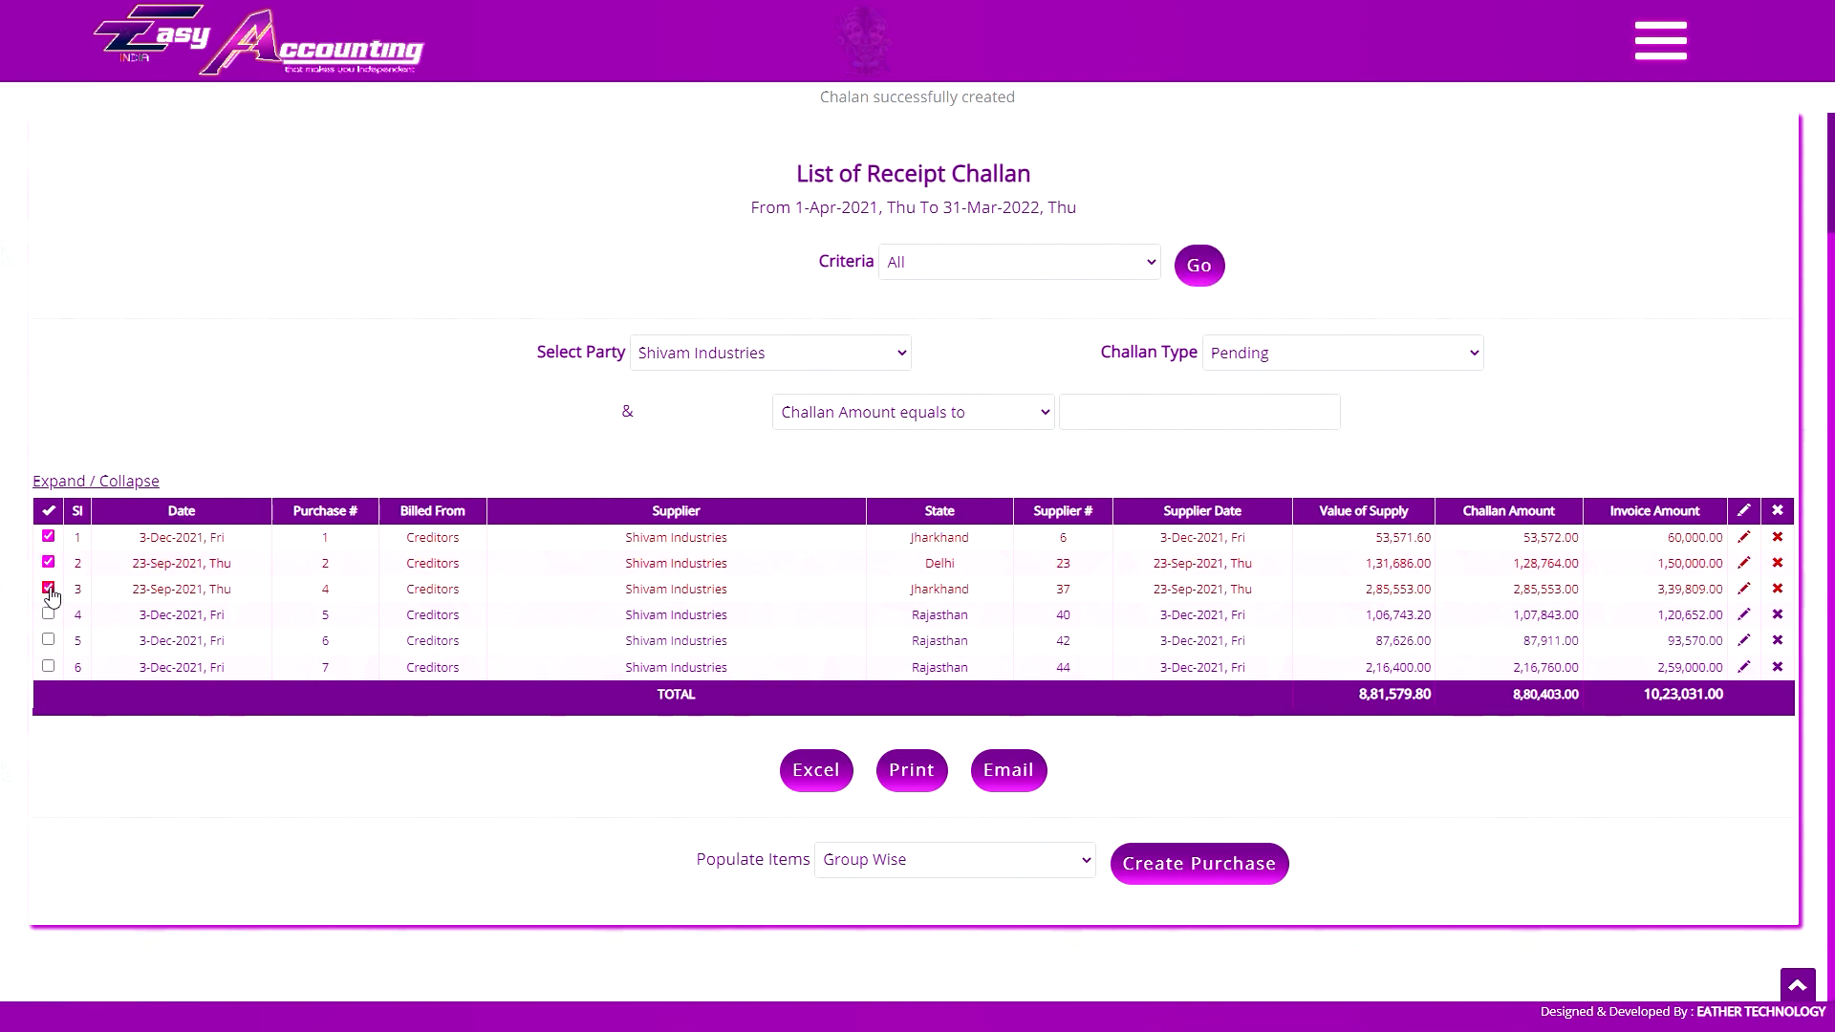
click(50, 517)
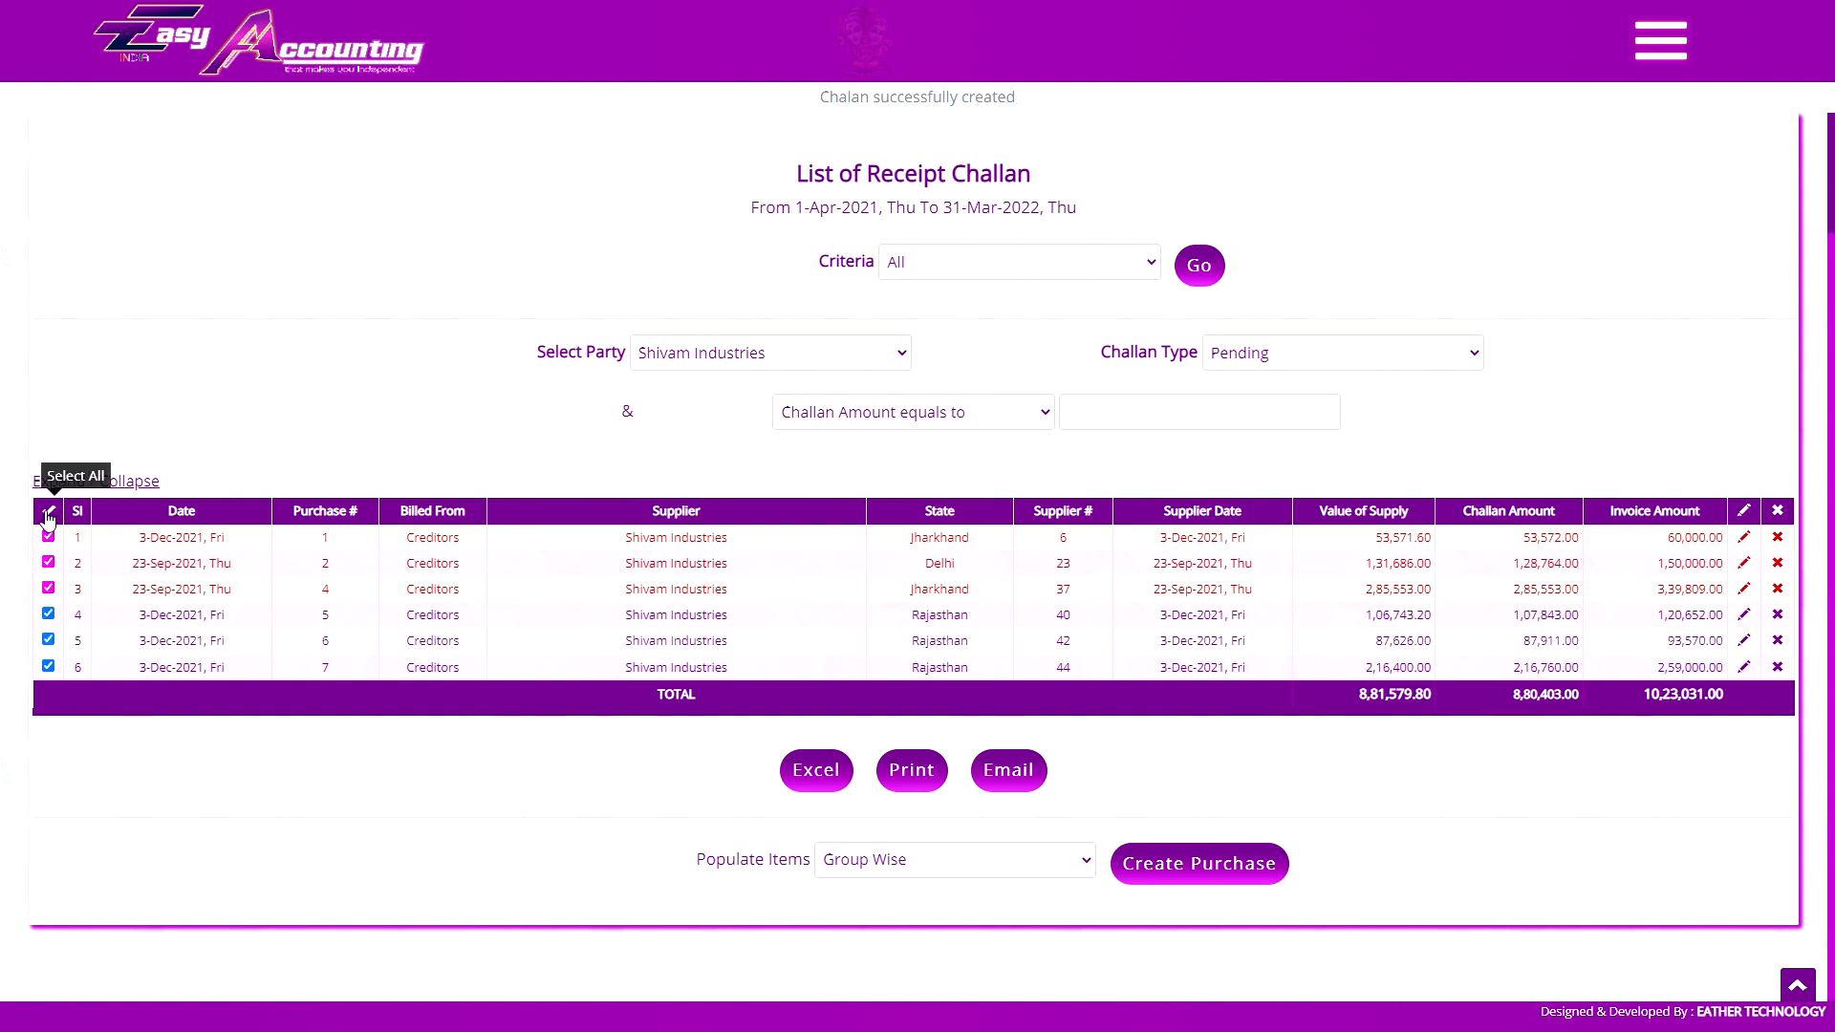
click(47, 517)
click(47, 517)
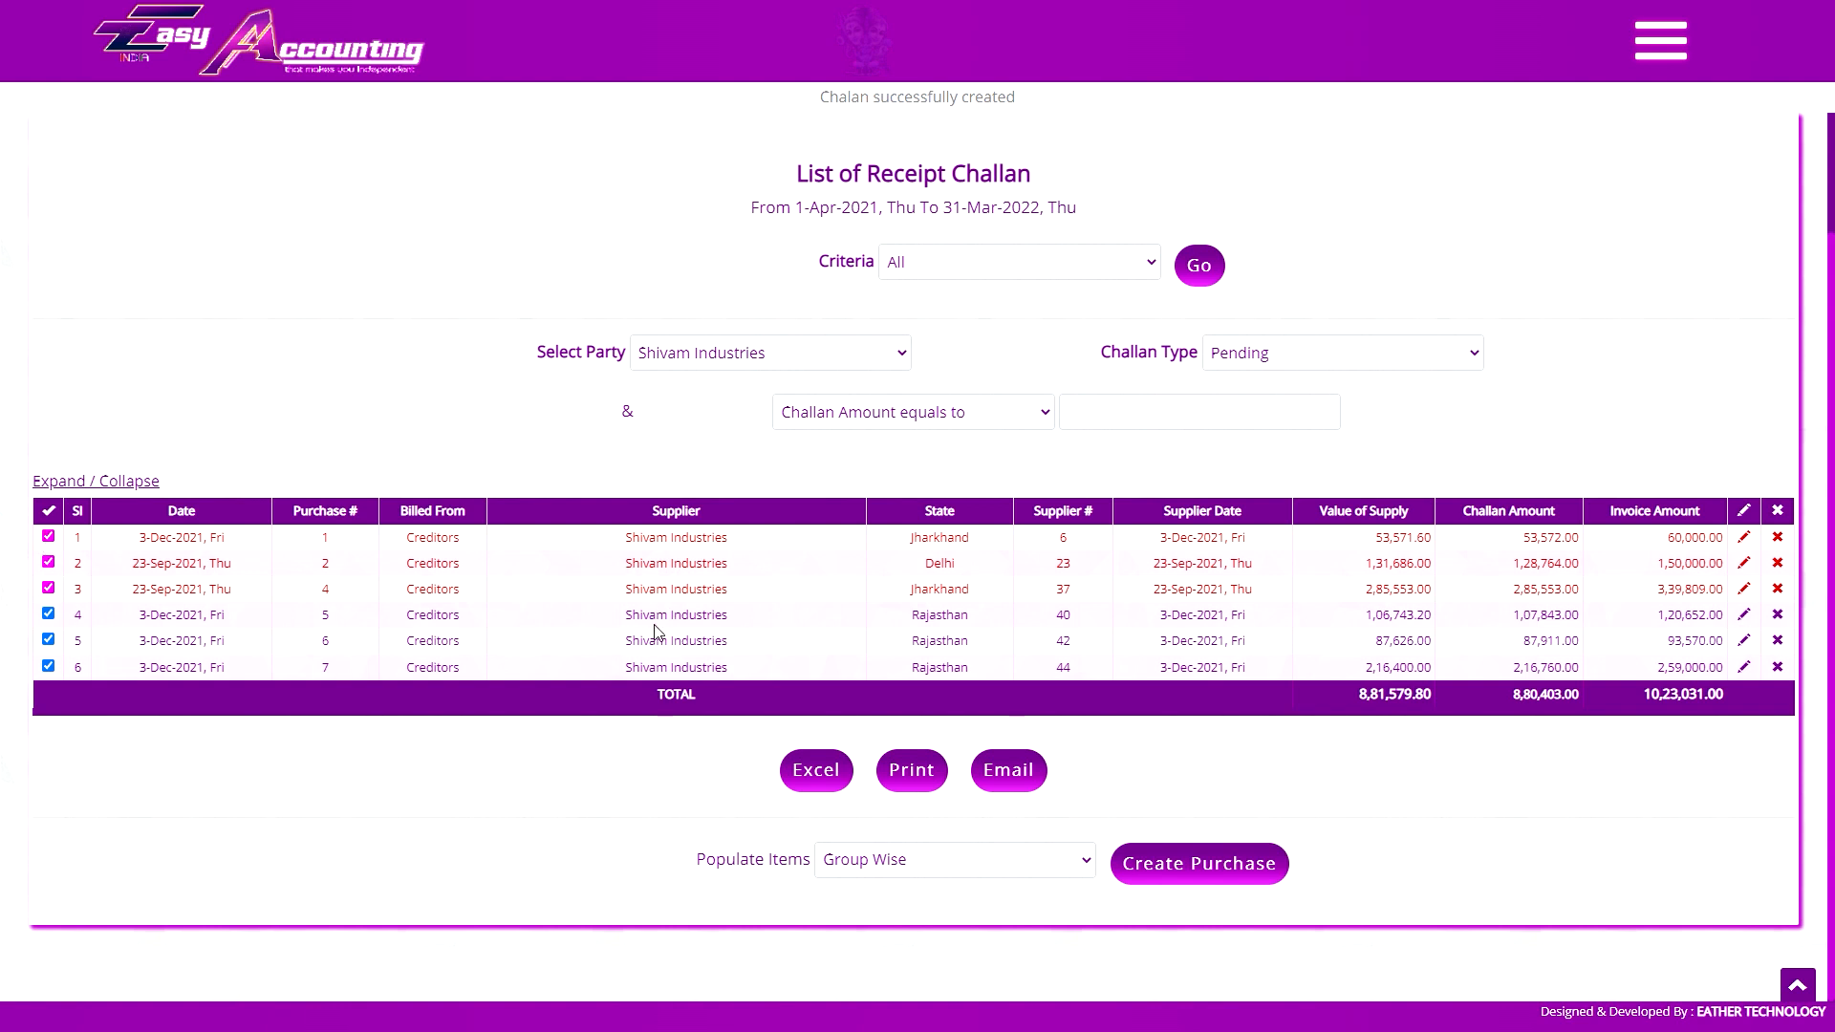
click(935, 867)
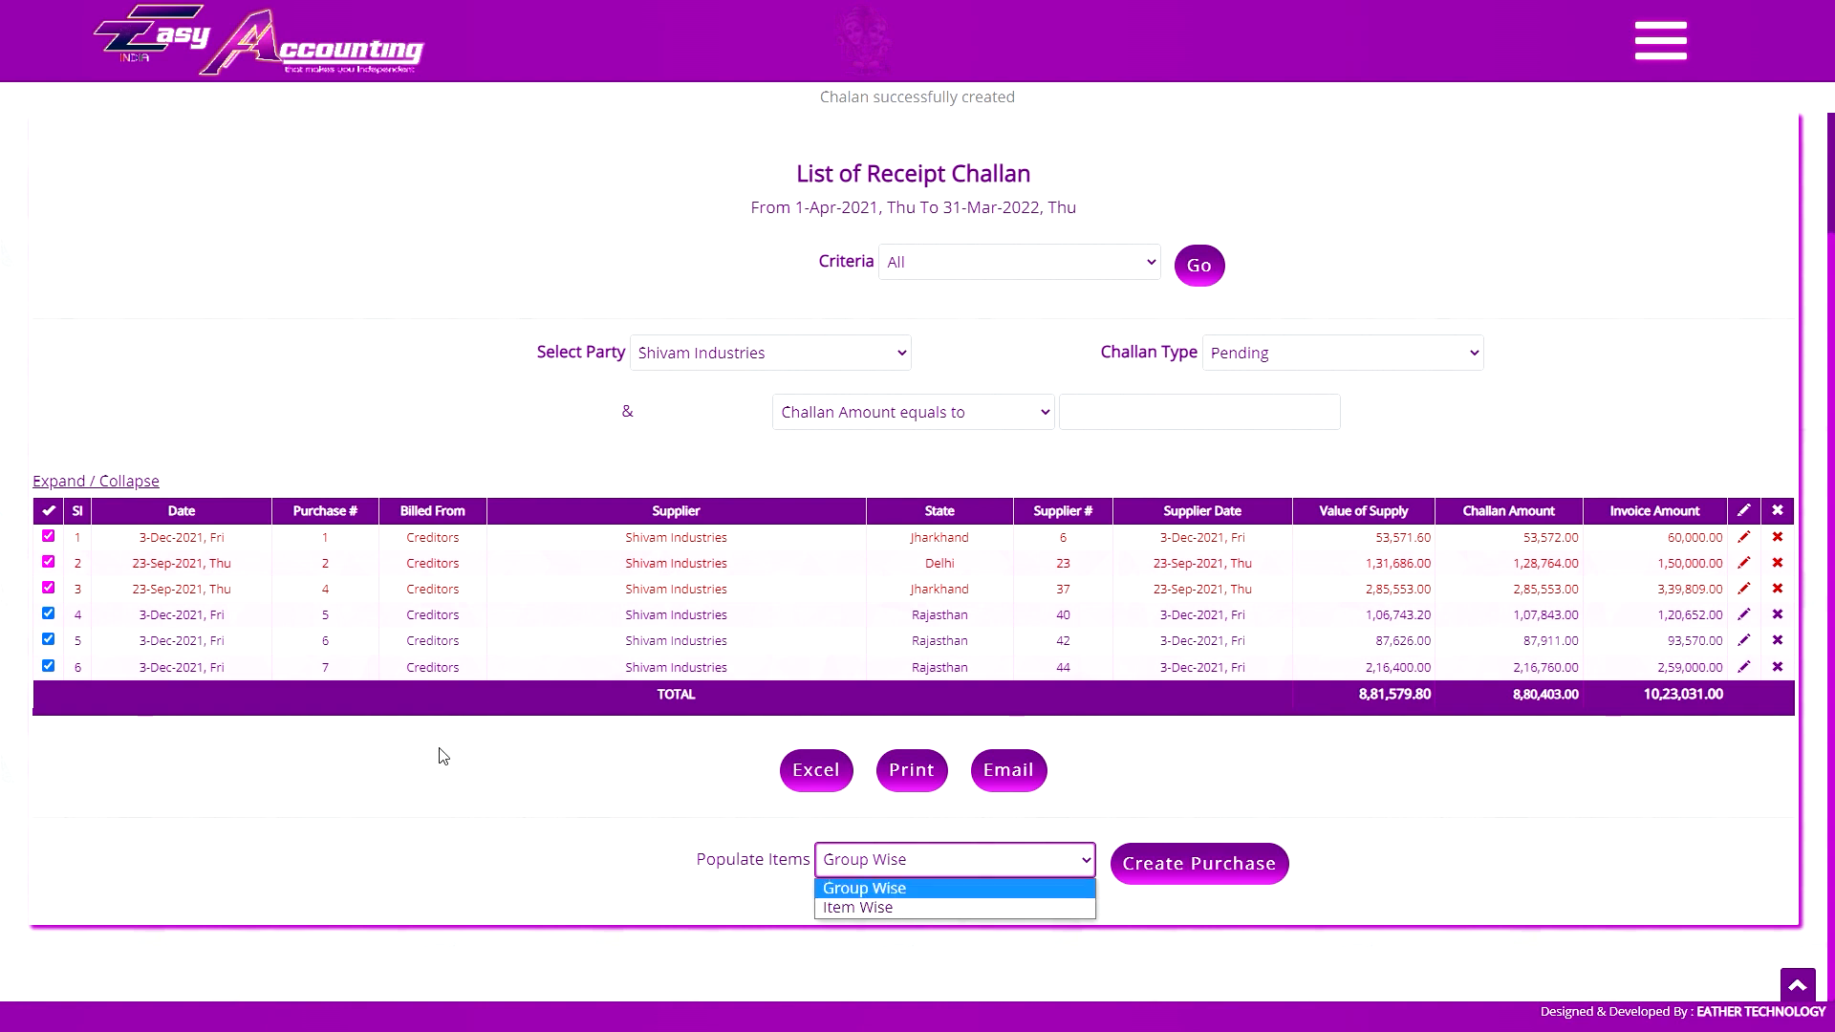
- Open receipt challan 4 and examine its item quantities, rates, discounts and taxable values, closing it when done
click(334, 591)
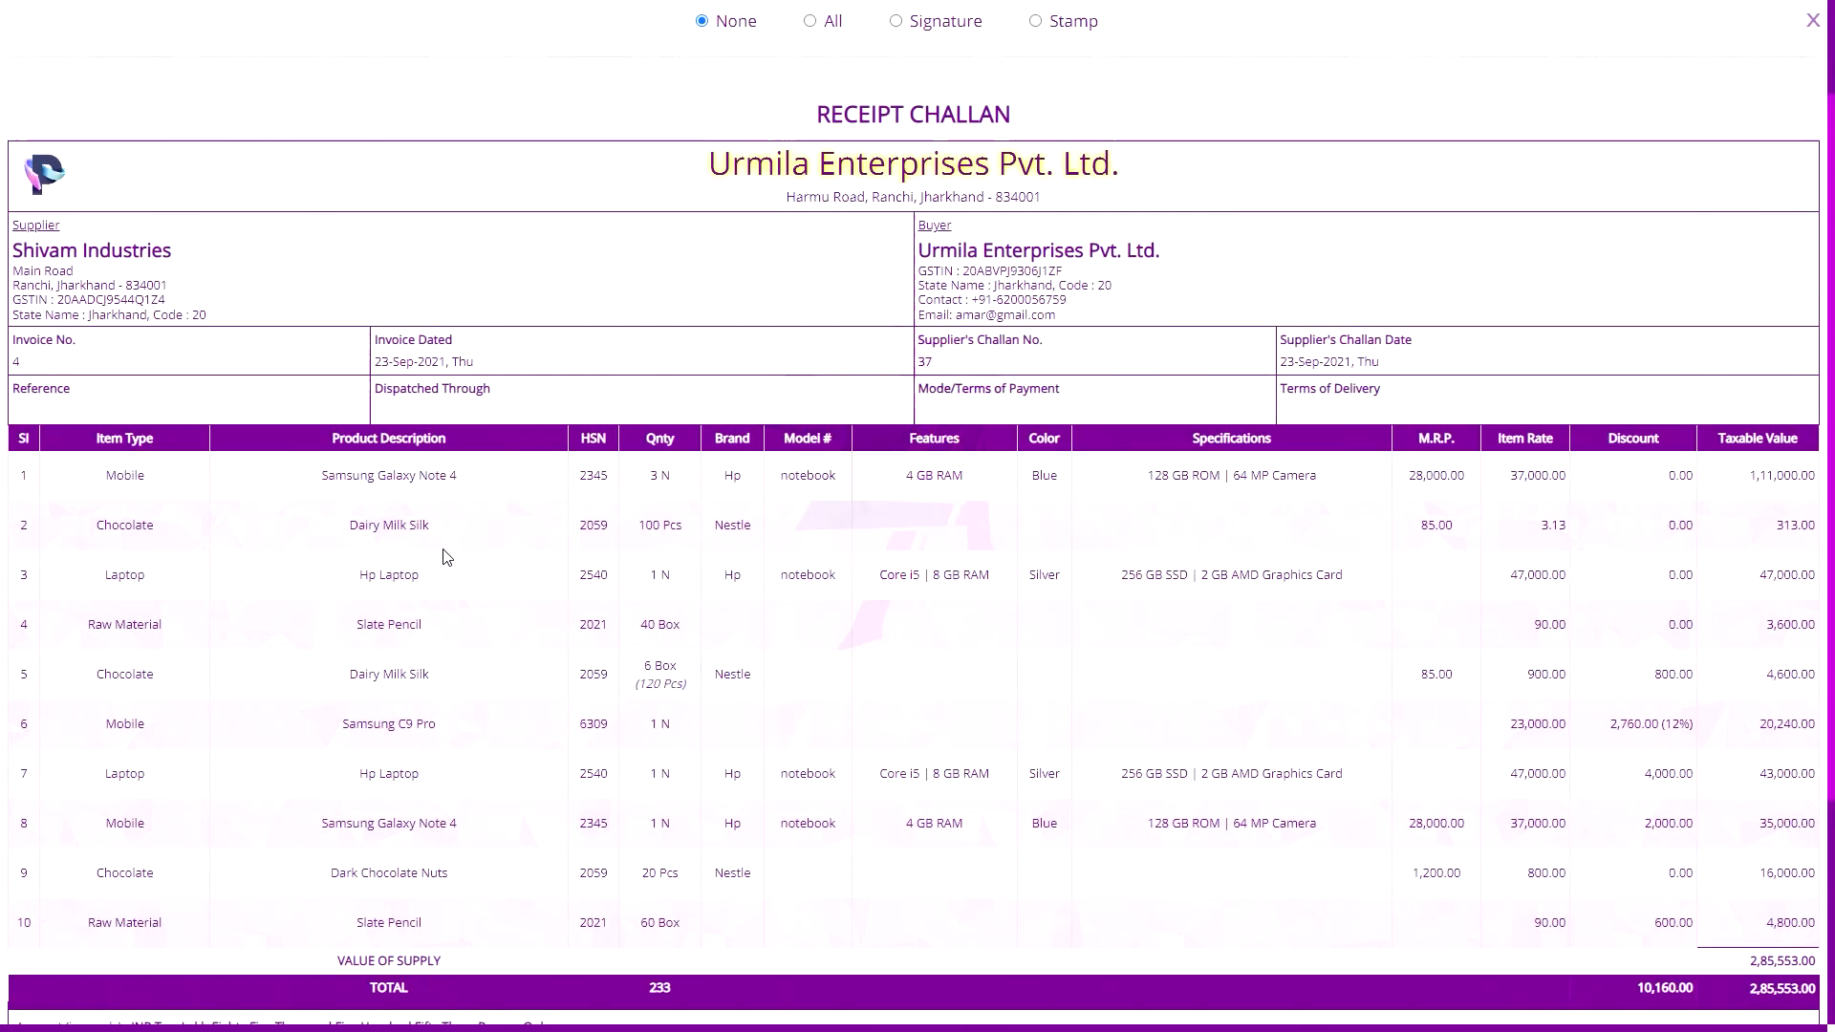
scroll(985, 506, down, 1)
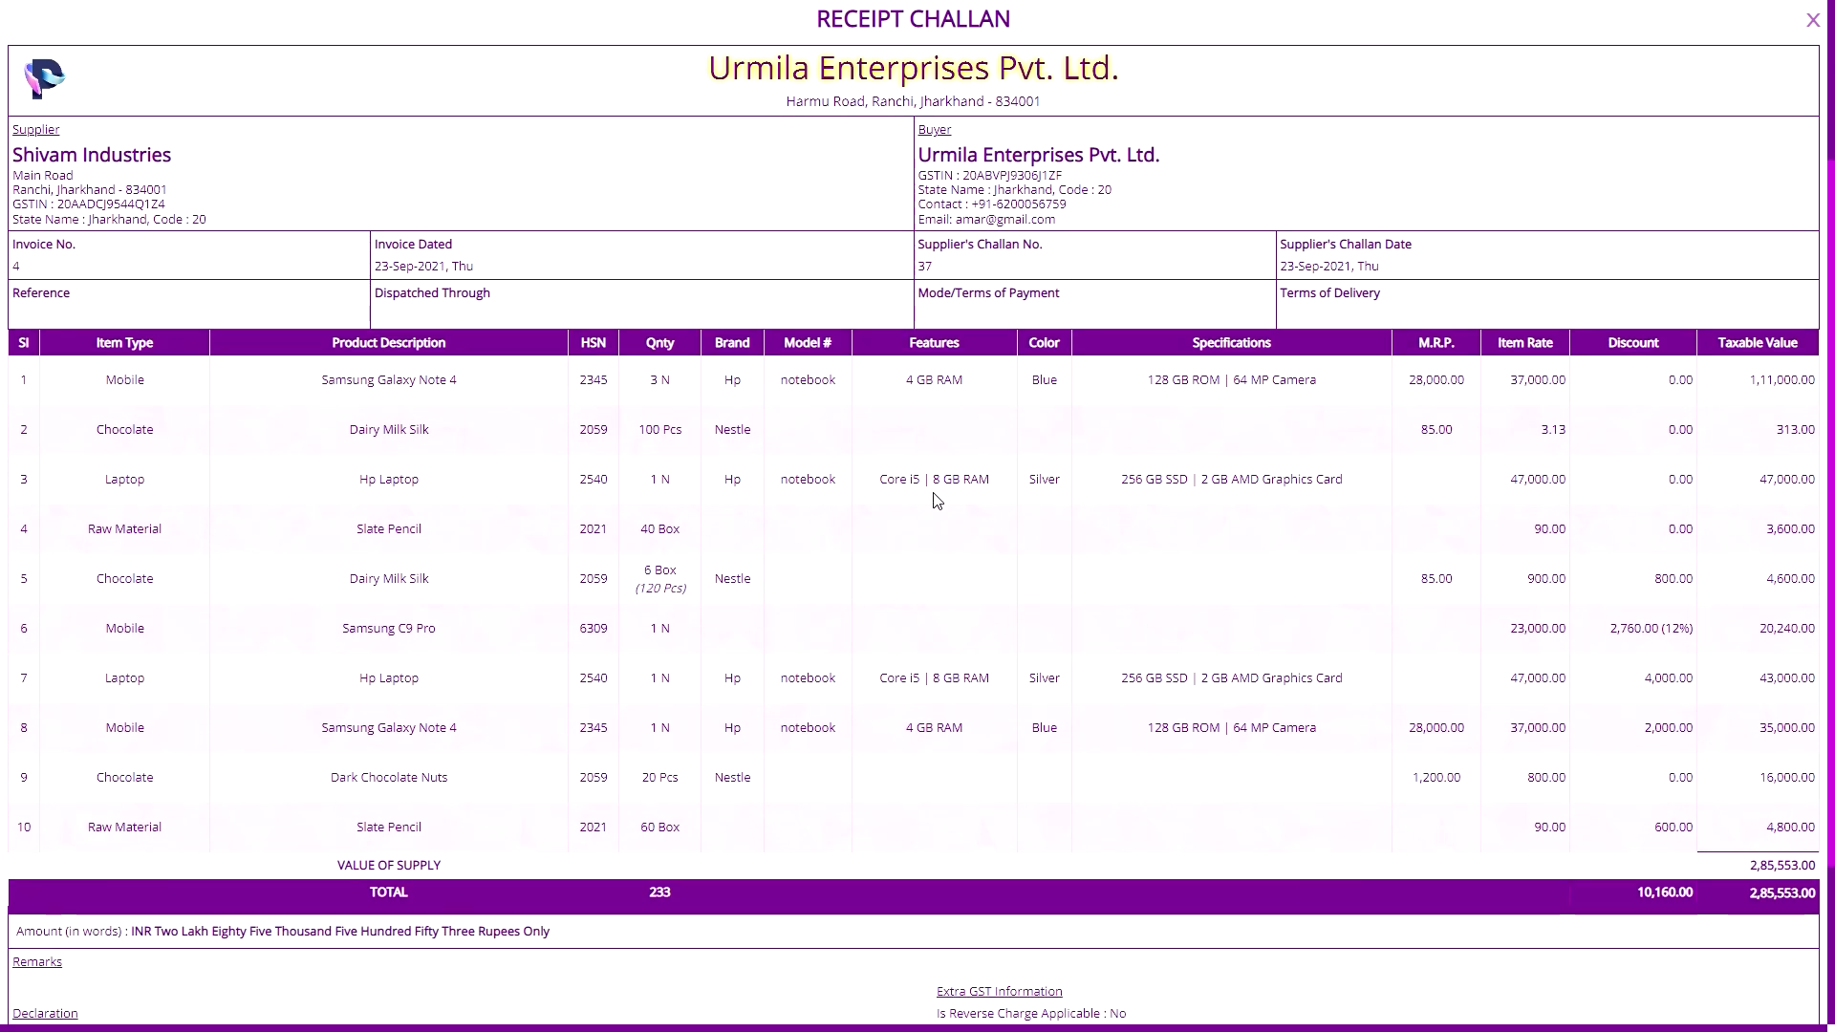
scroll(927, 496, up, 2)
scroll(1037, 425, down, 2)
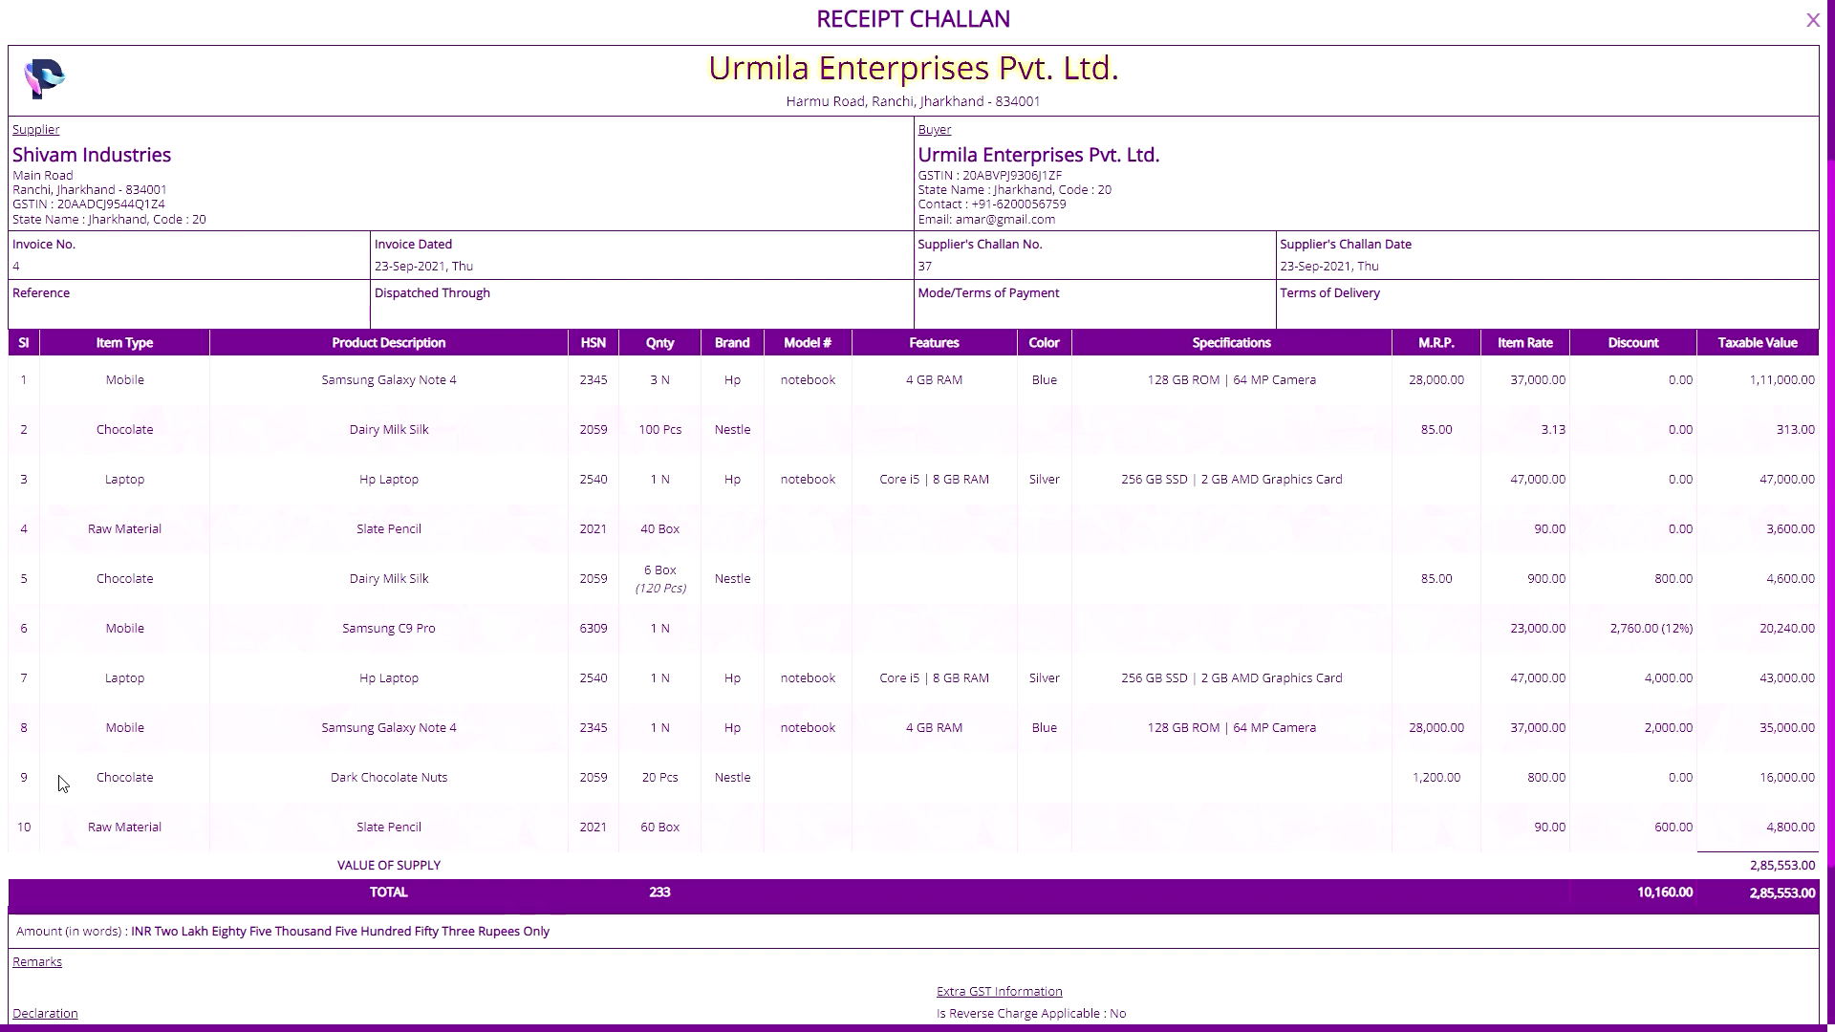
scroll(329, 628, up, 2)
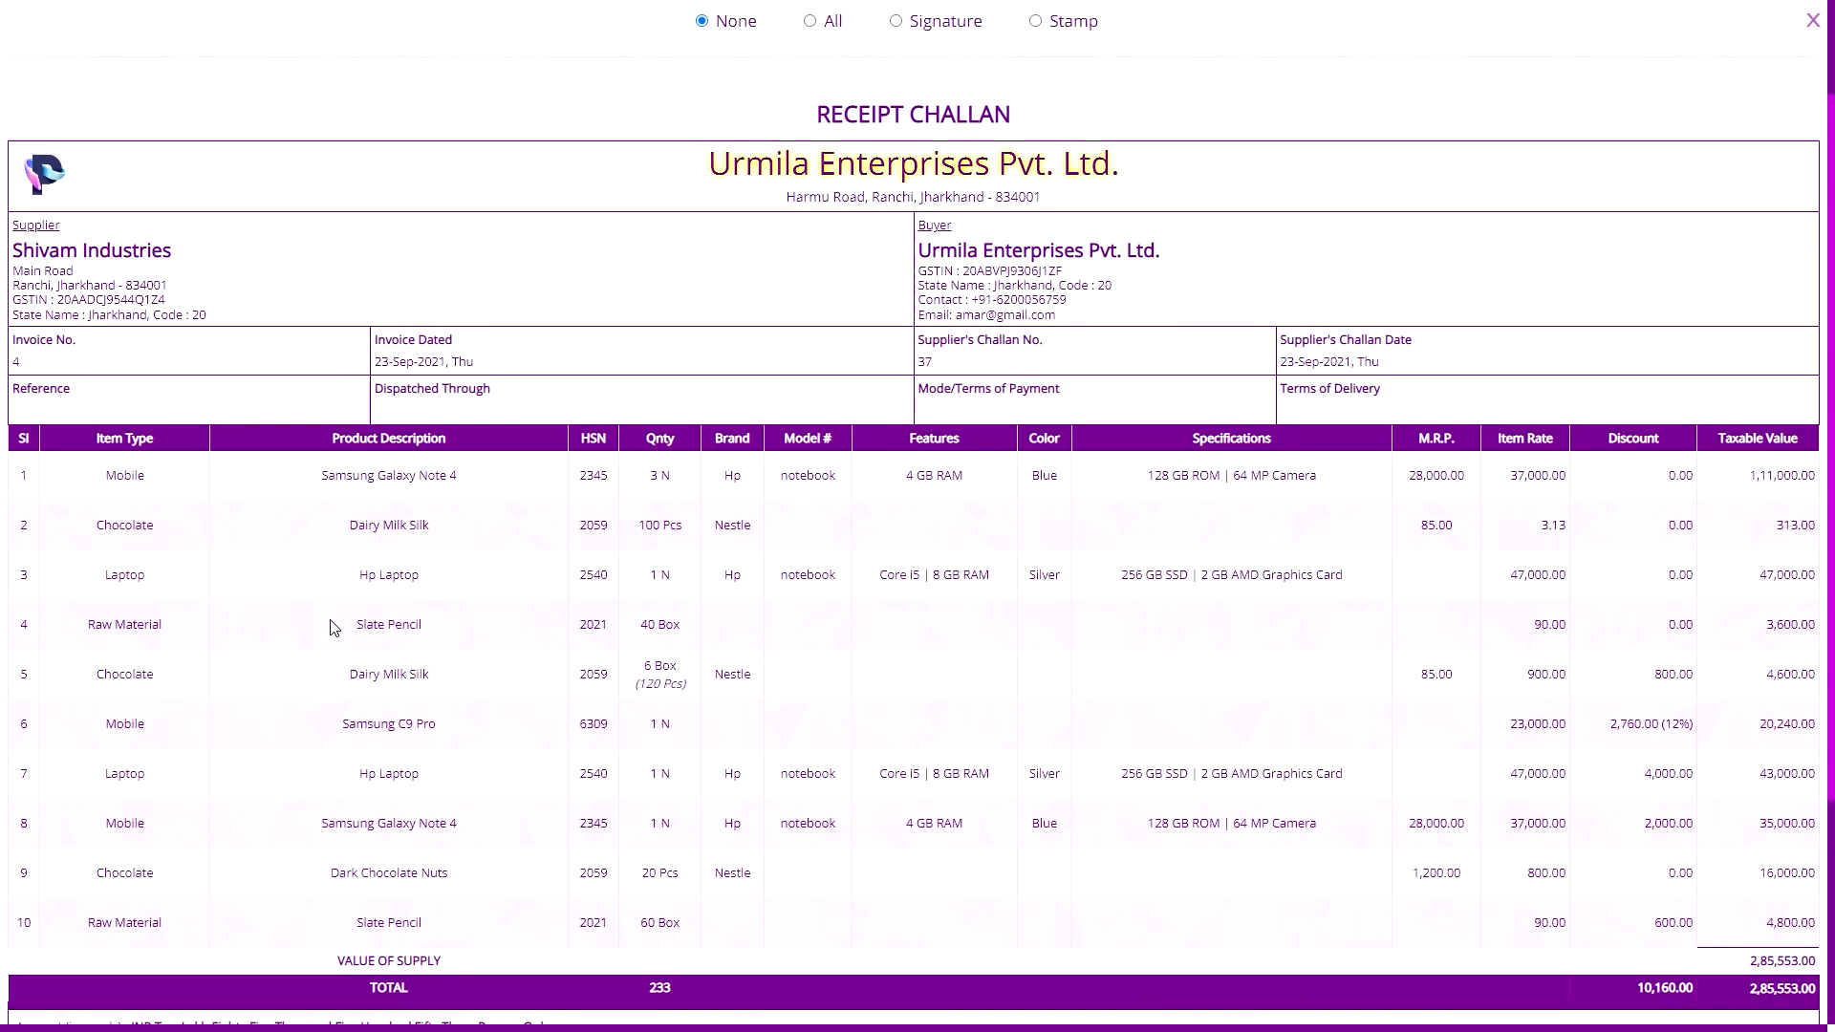
scroll(361, 535, down, 2)
scroll(799, 529, up, 2)
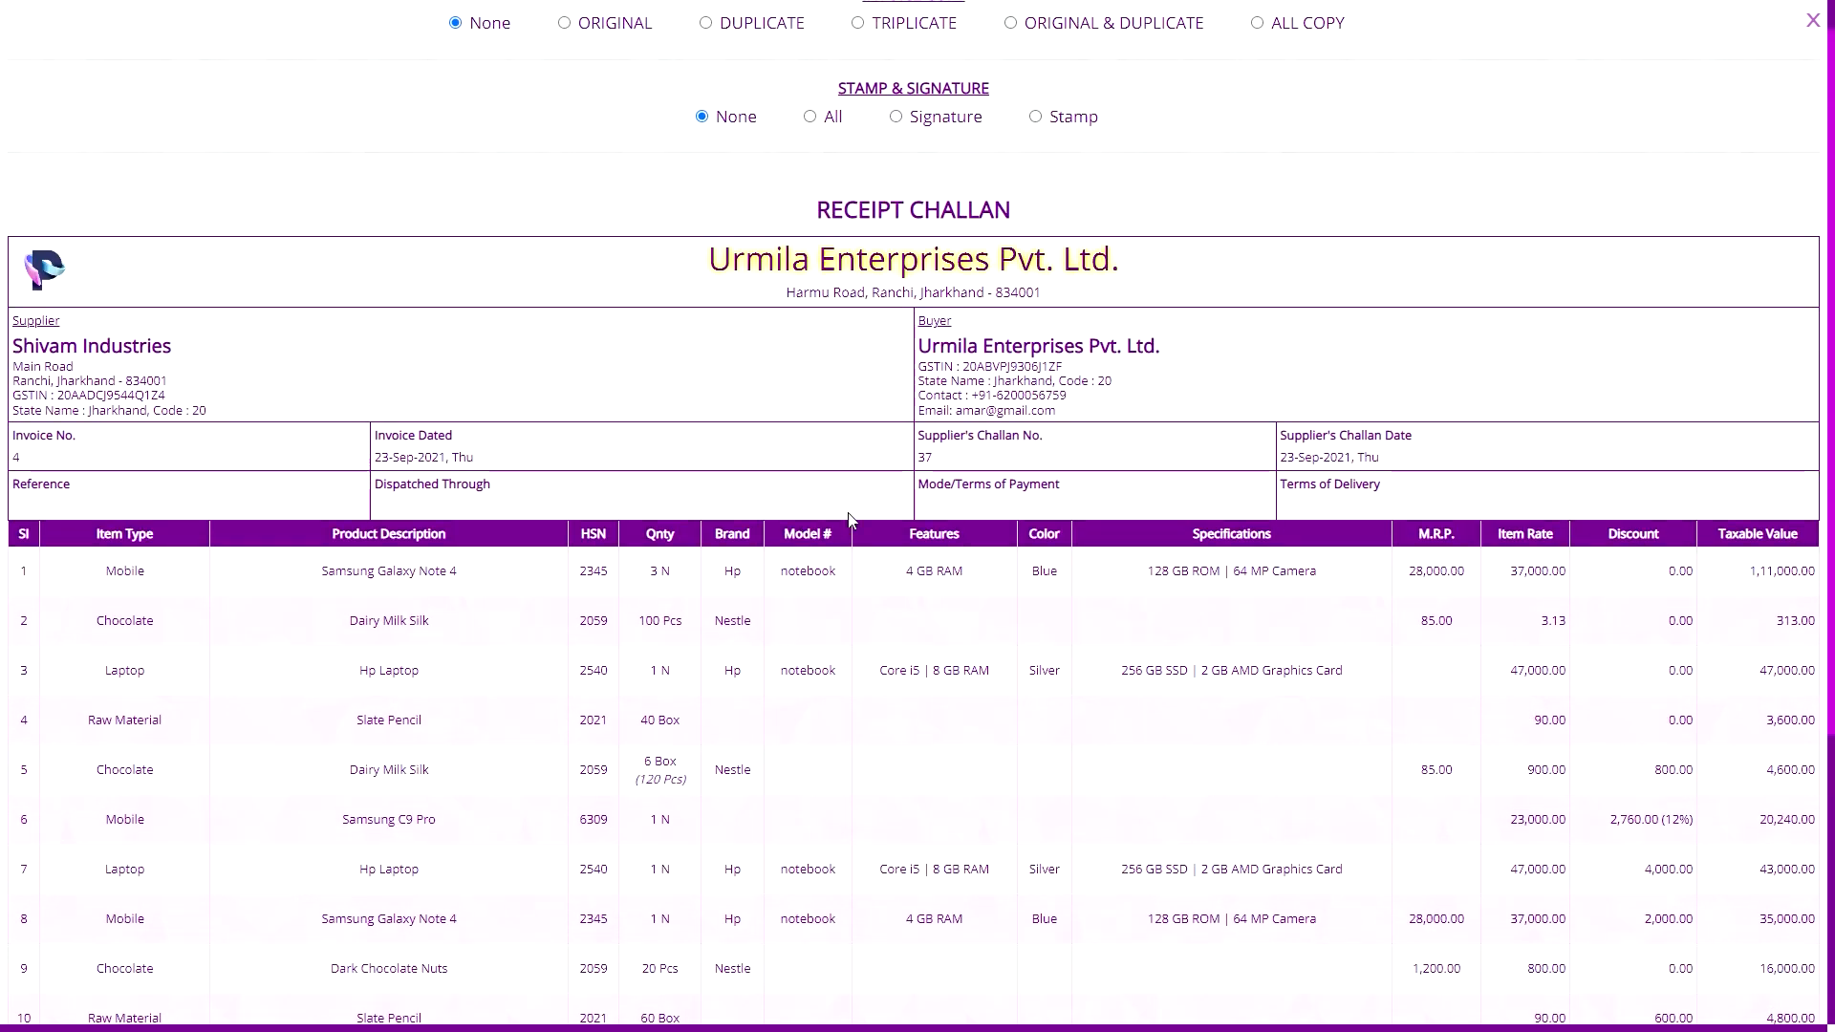
scroll(817, 528, up, 2)
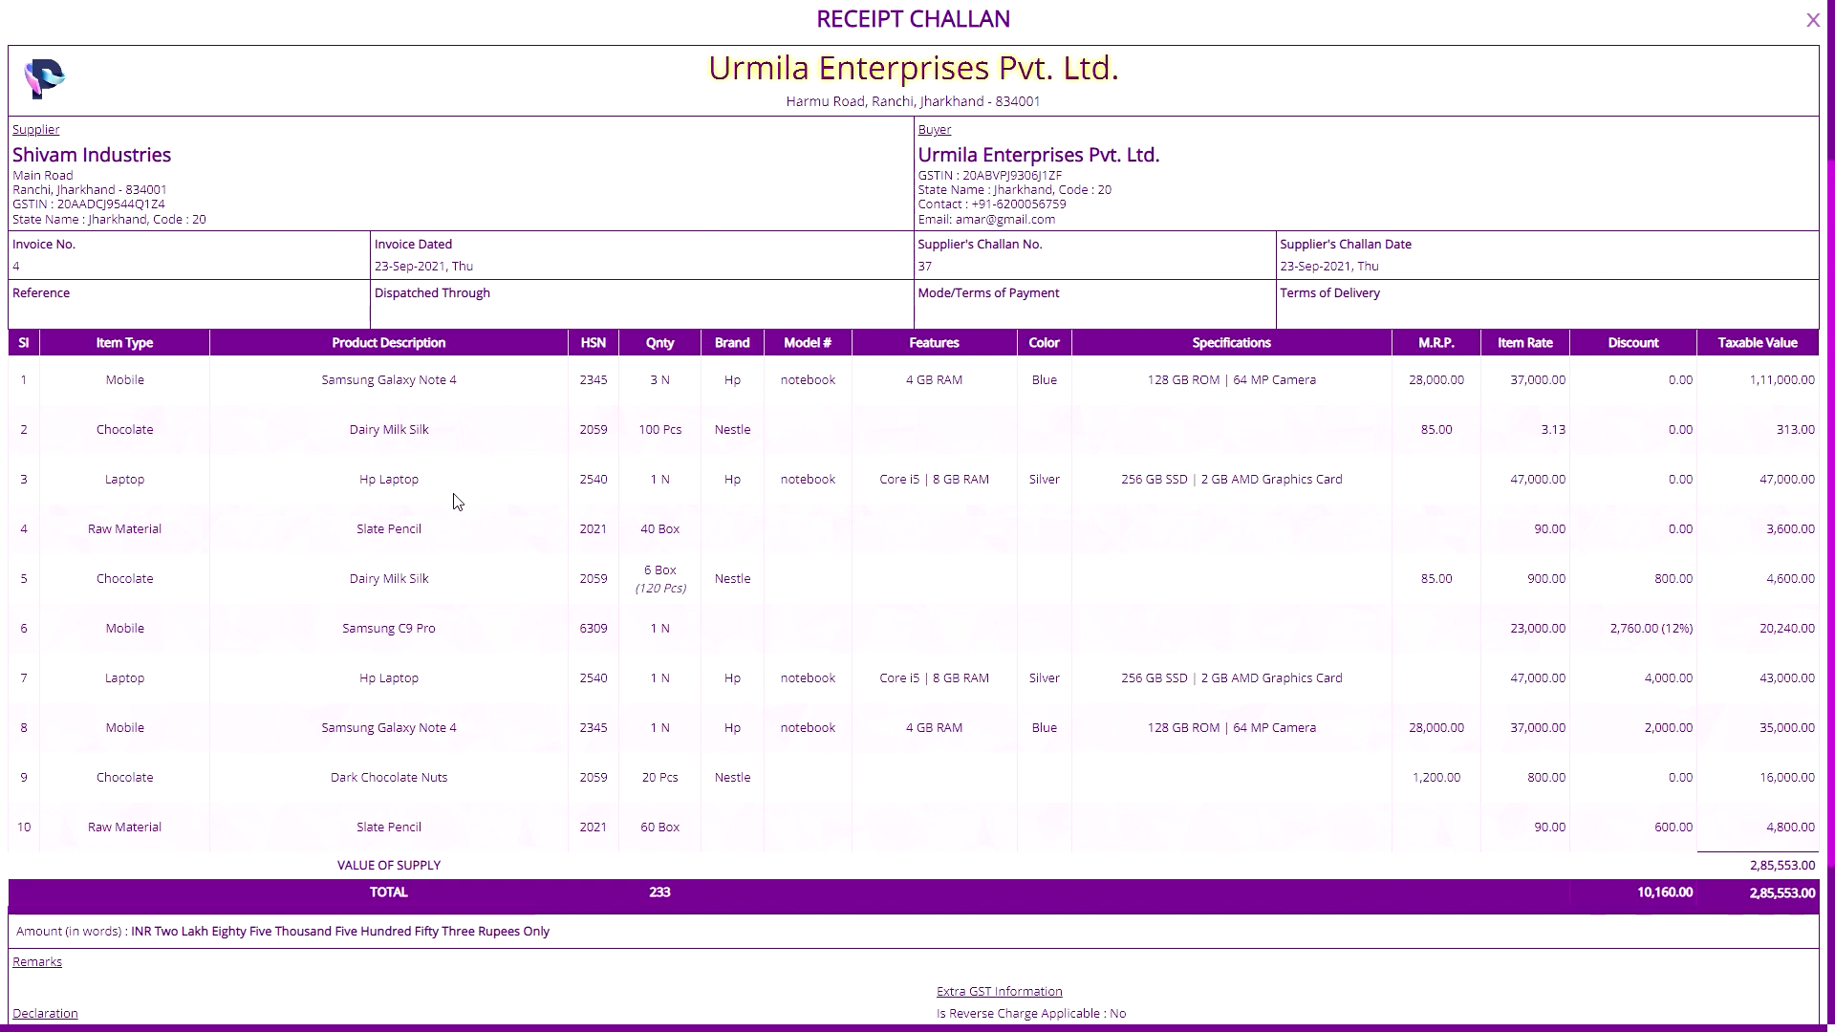
click(1811, 21)
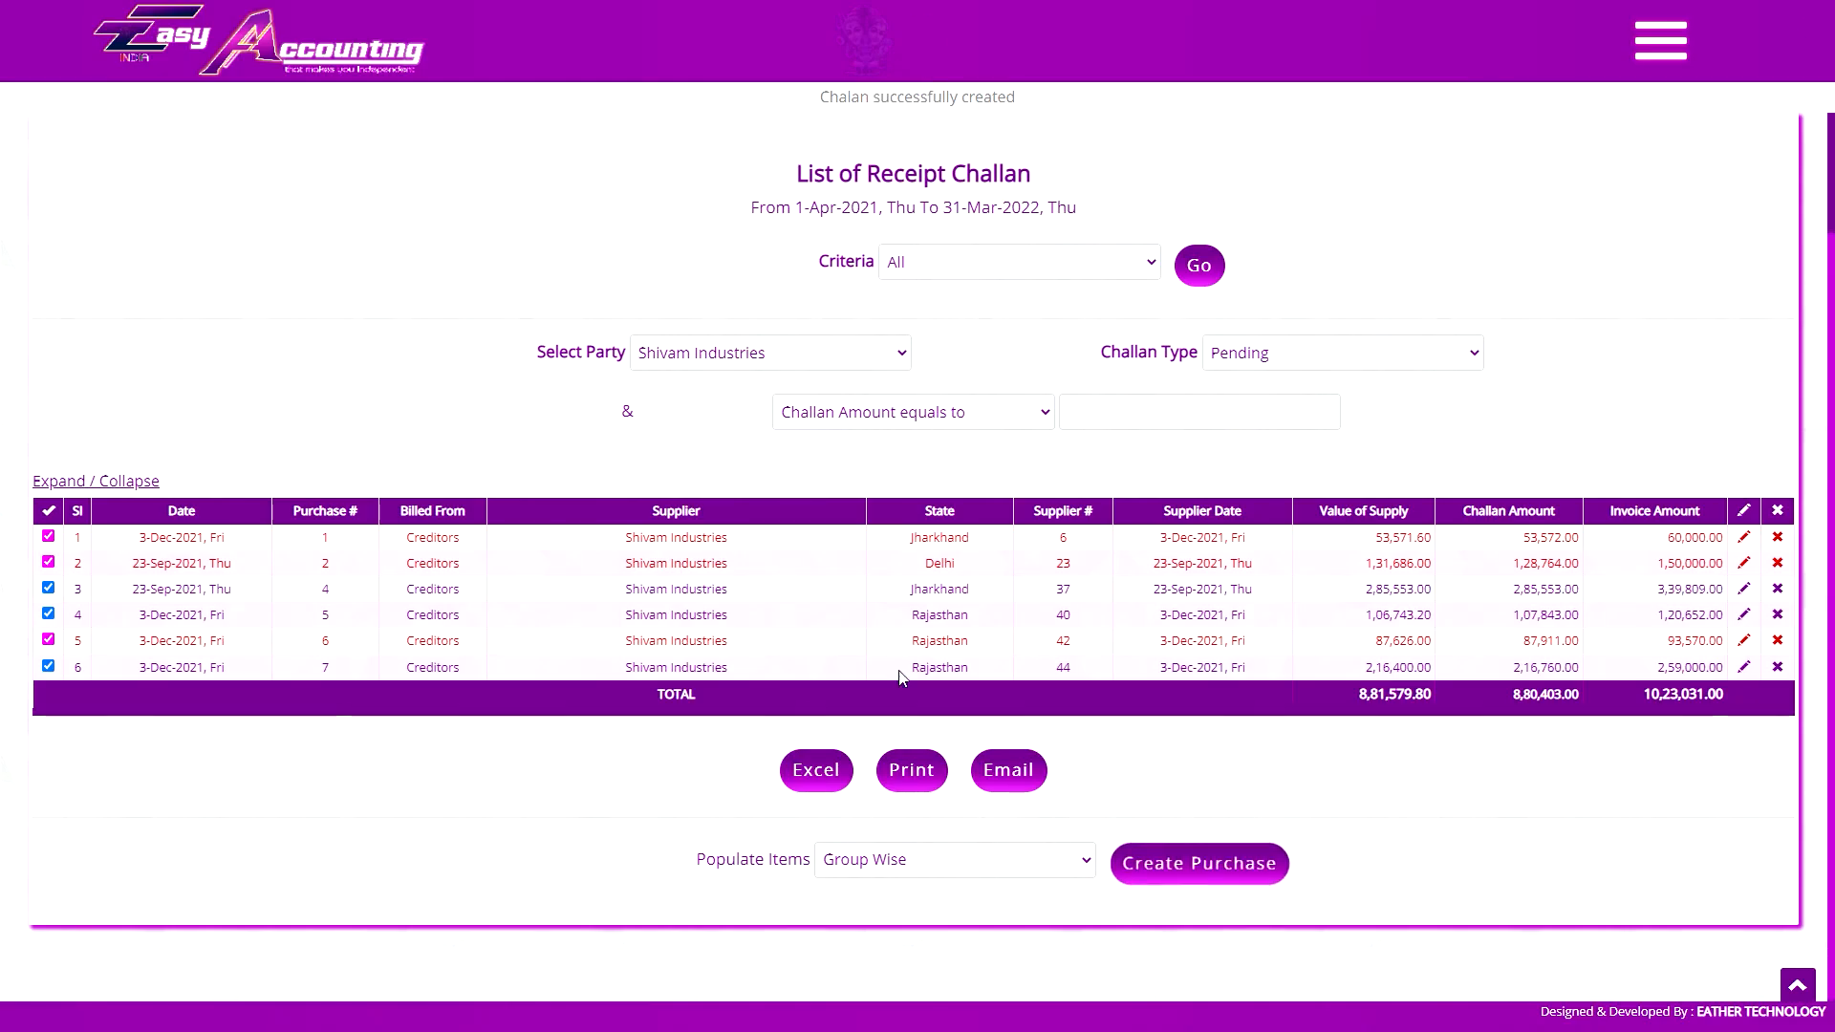
- Create a purchase from the selected receipt challans with items populated Item Wise and review its item table
click(879, 859)
click(869, 906)
click(1229, 863)
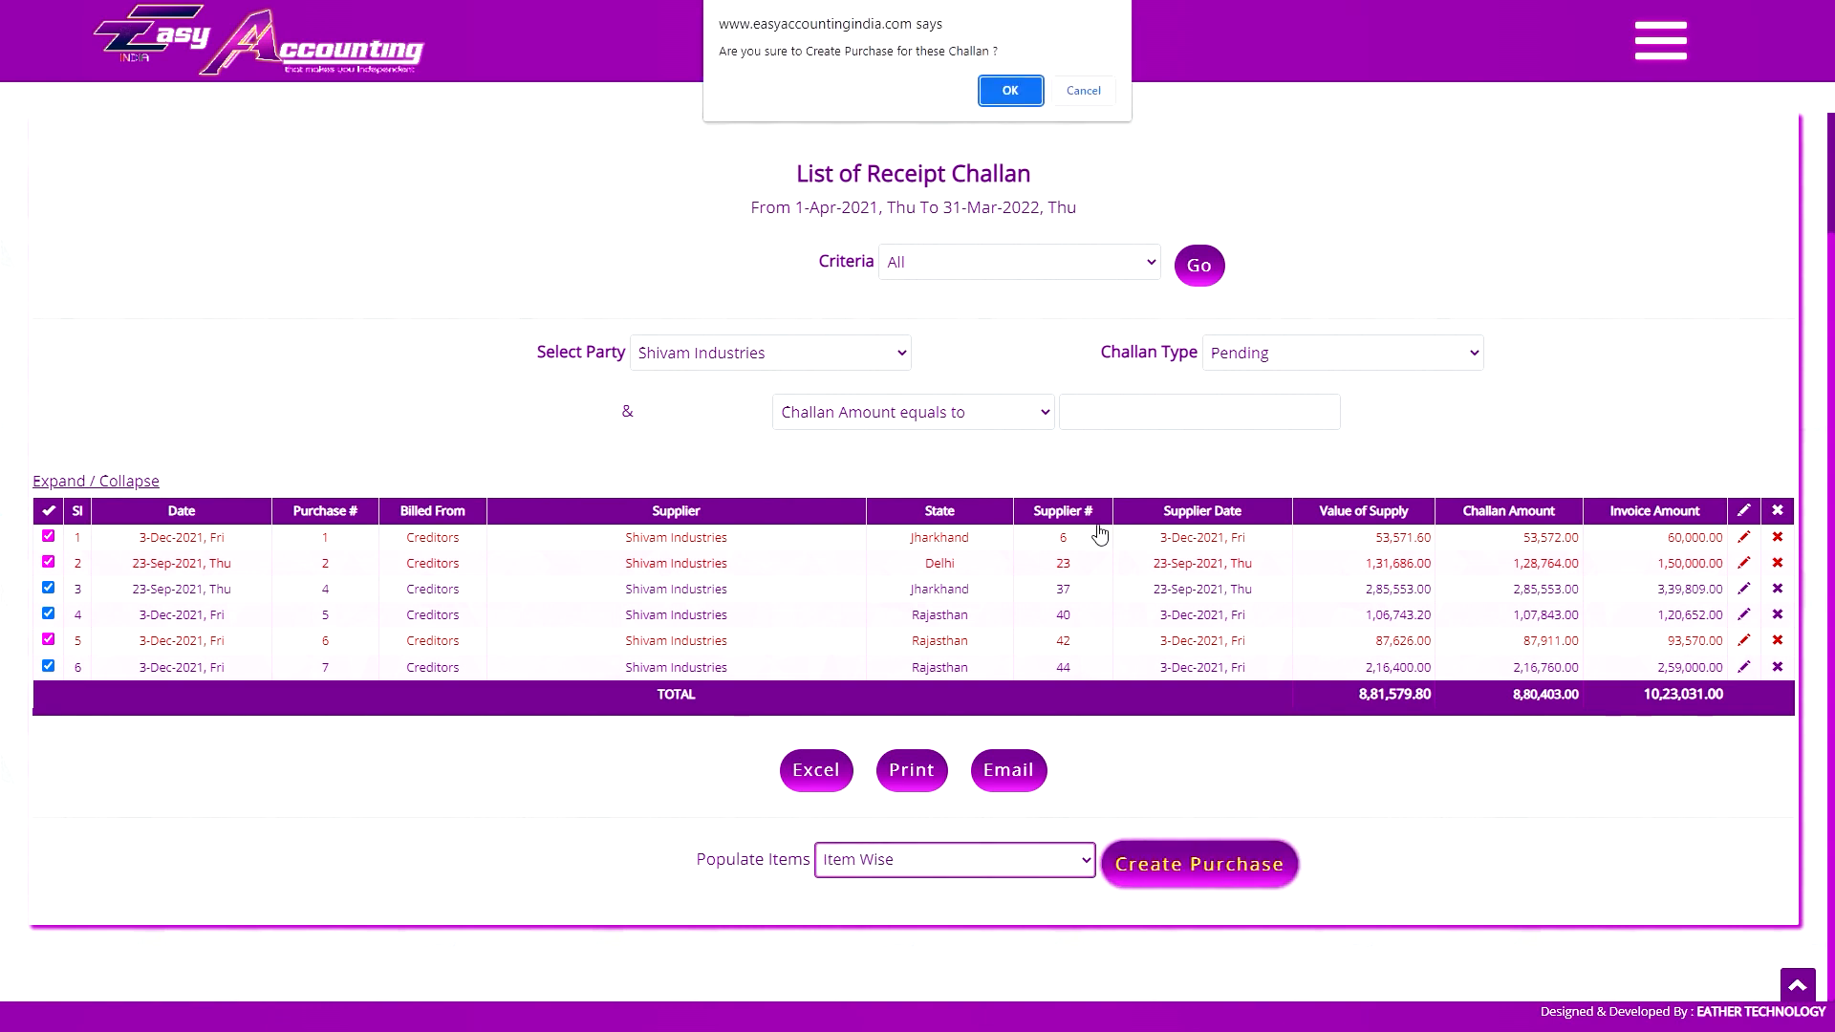
key(Return)
scroll(903, 415, down, 15)
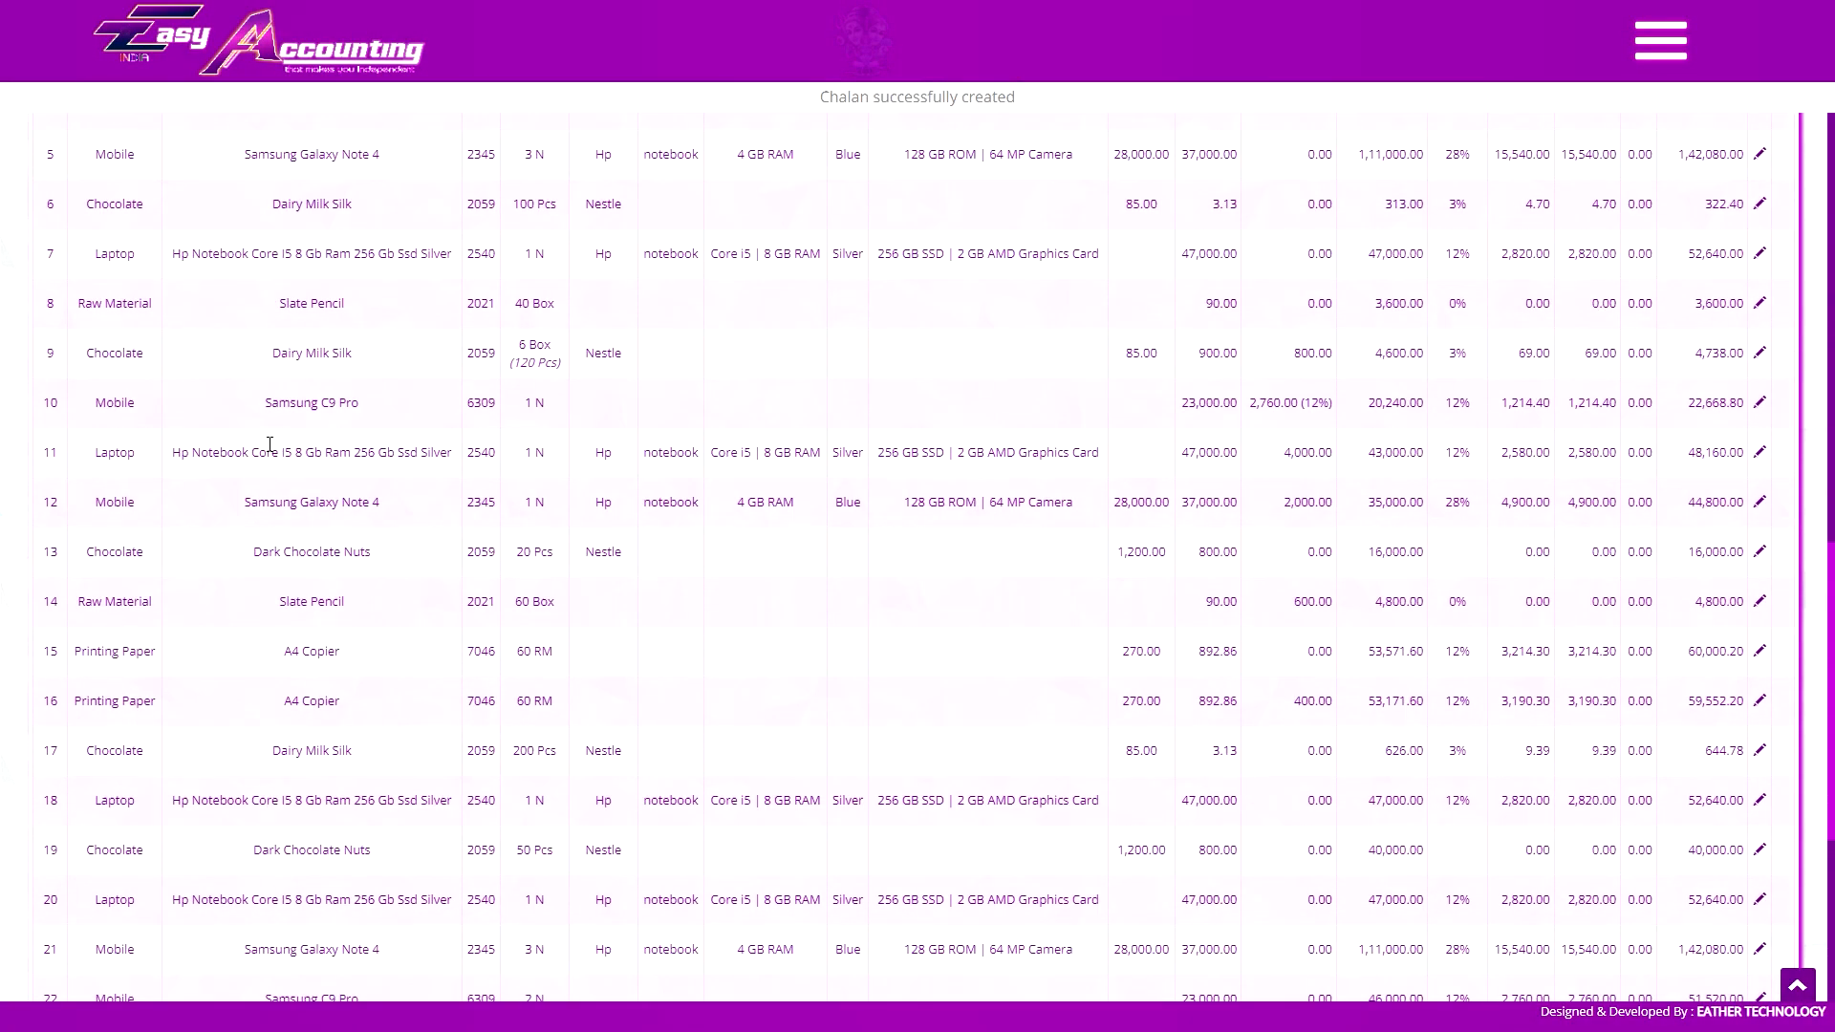
scroll(269, 444, down, 5)
scroll(287, 574, up, 9)
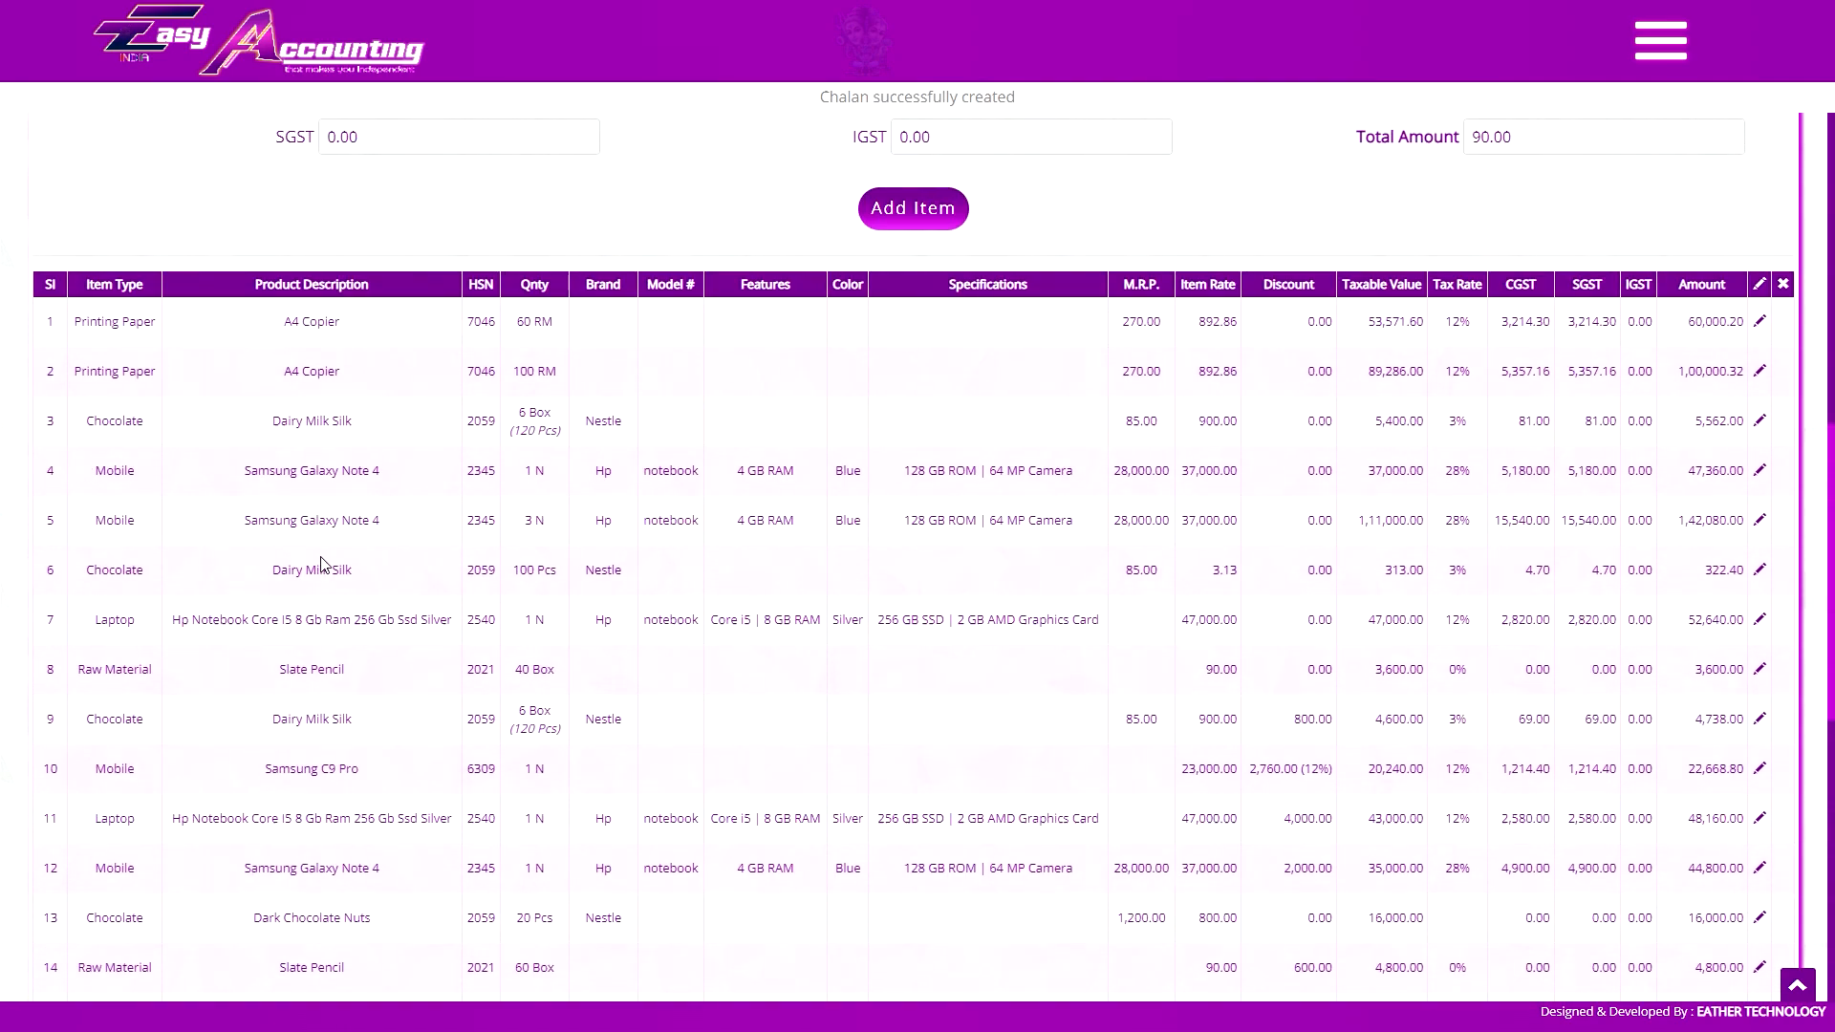
scroll(321, 558, up, 2)
- Return to the receipt challan list and list the challans with the criteria All
click(1661, 41)
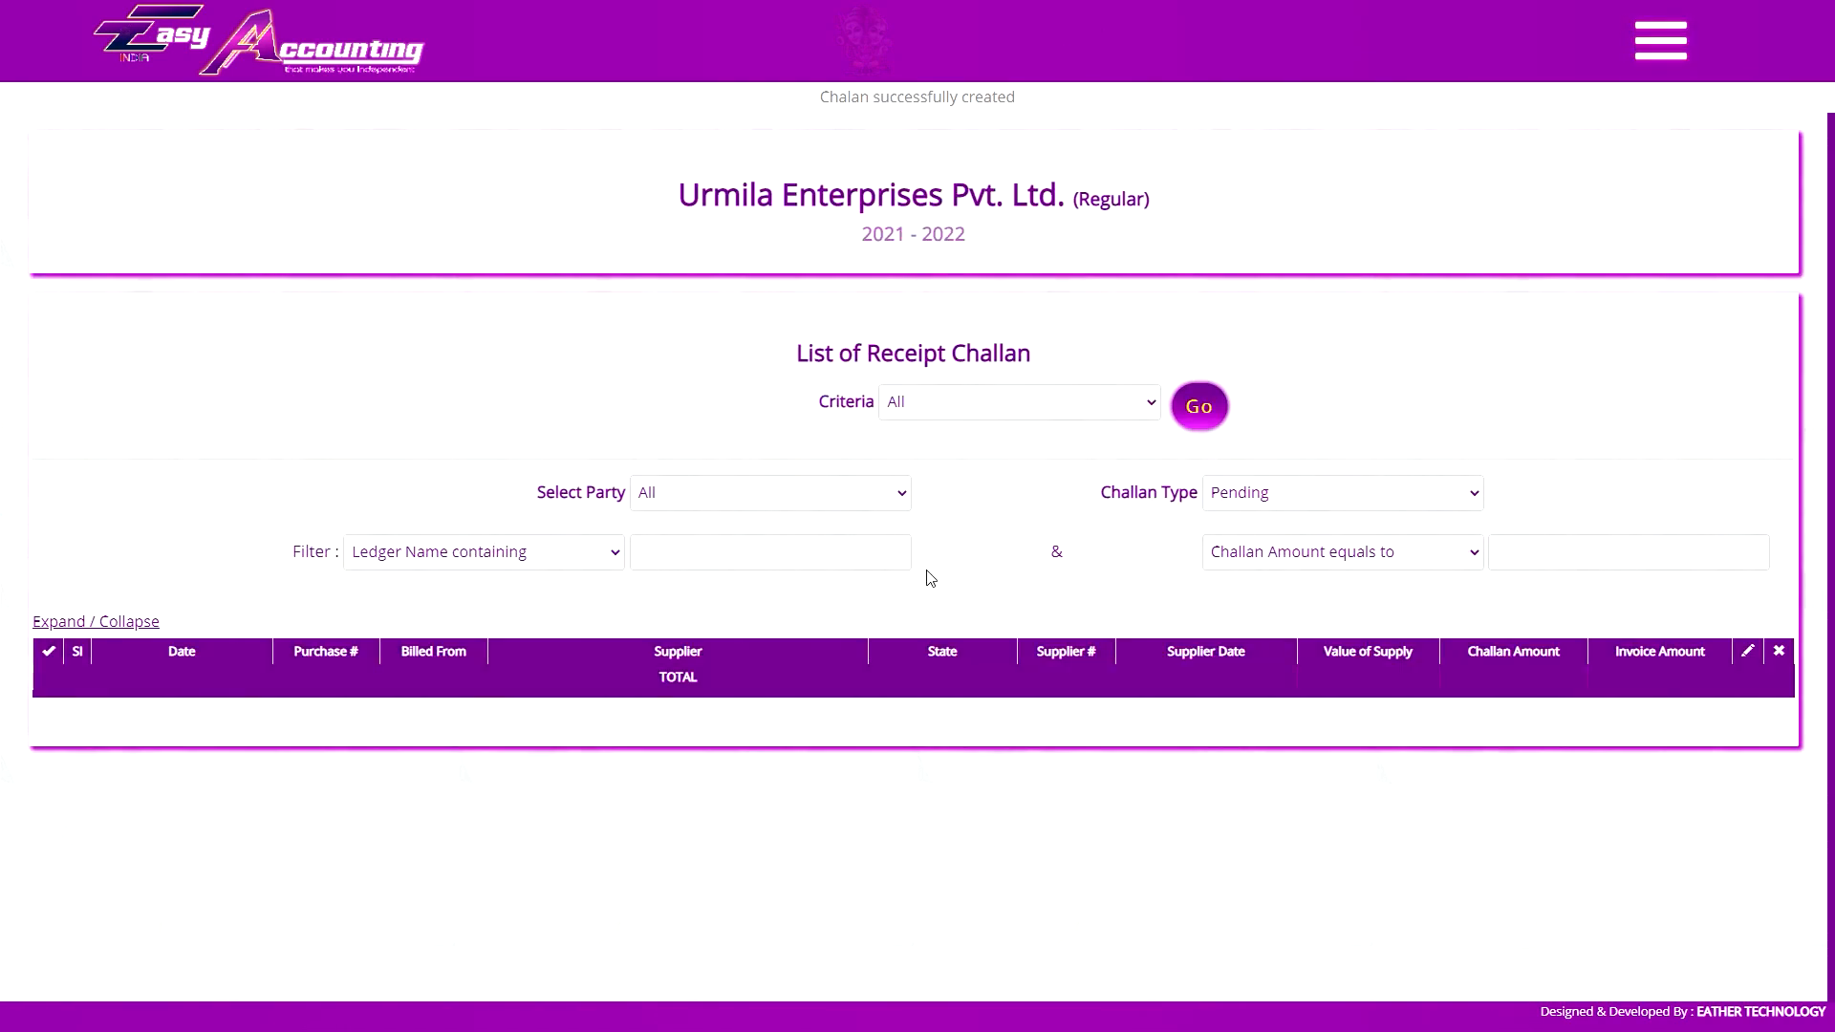
click(1198, 409)
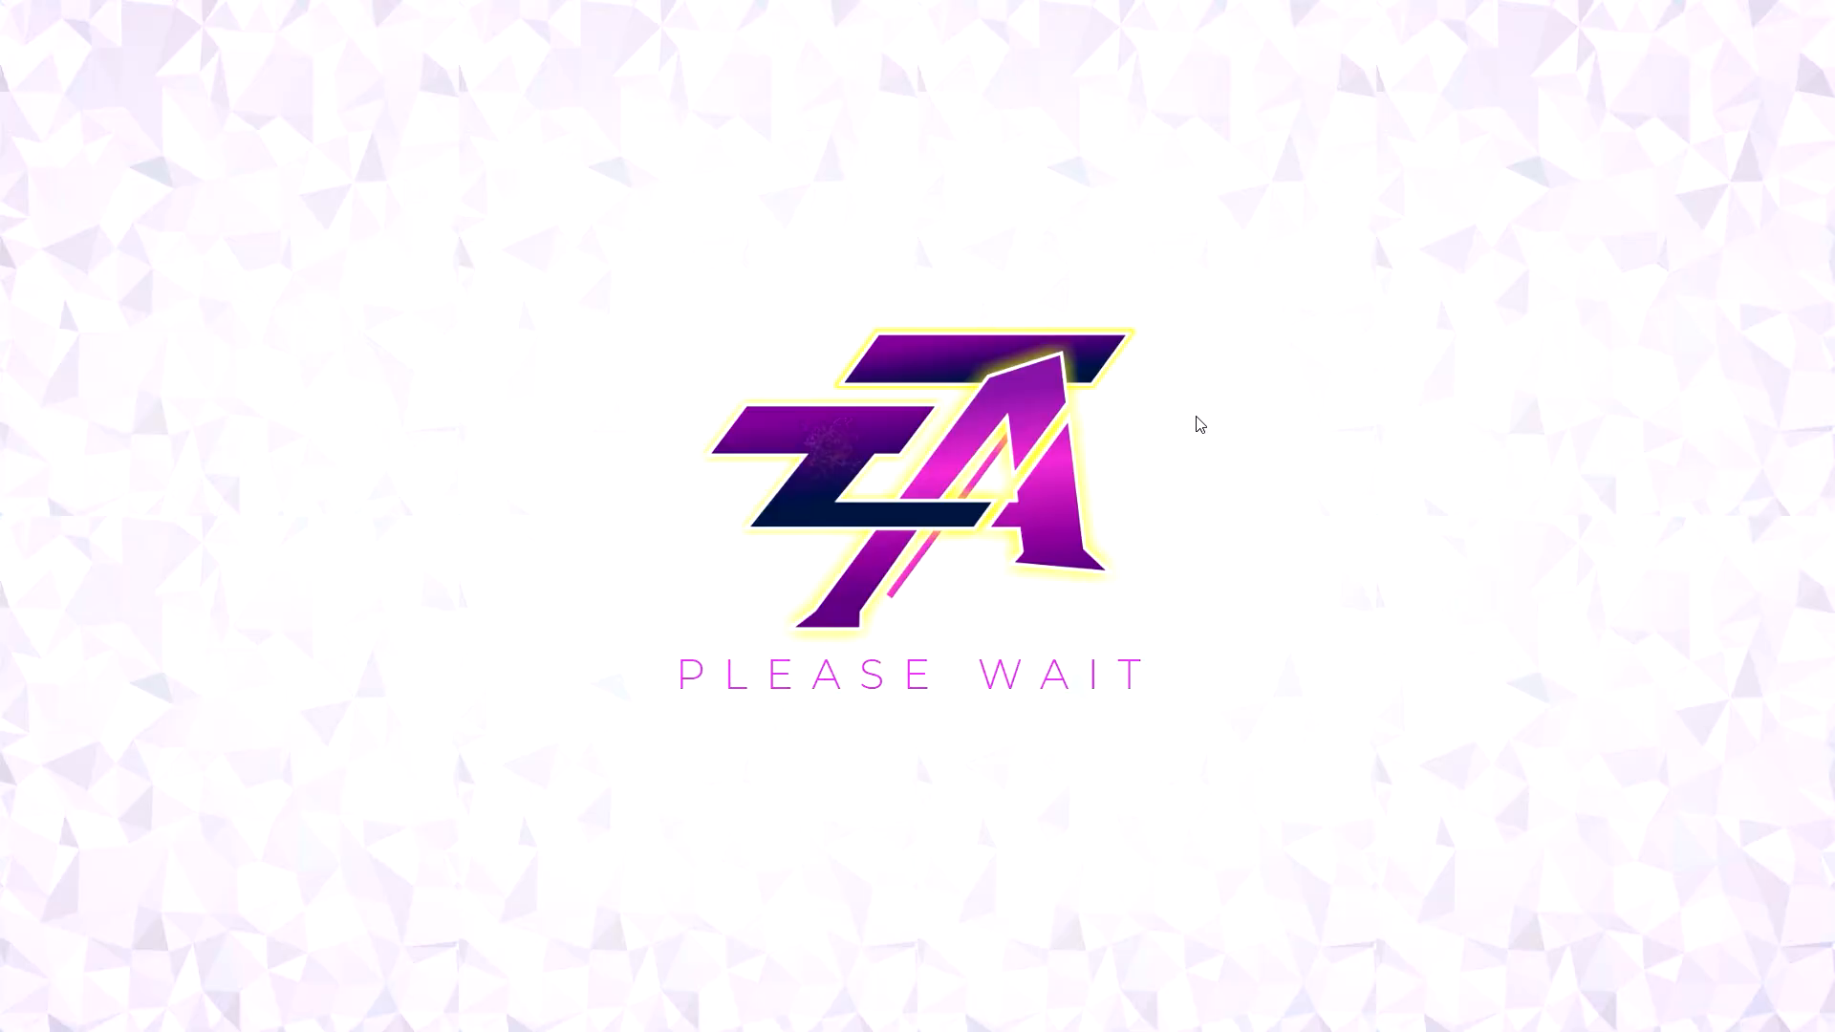
- Create a purchase from all selected Shivam Industries challans with items populated Group Wise and review the grouped items
click(862, 862)
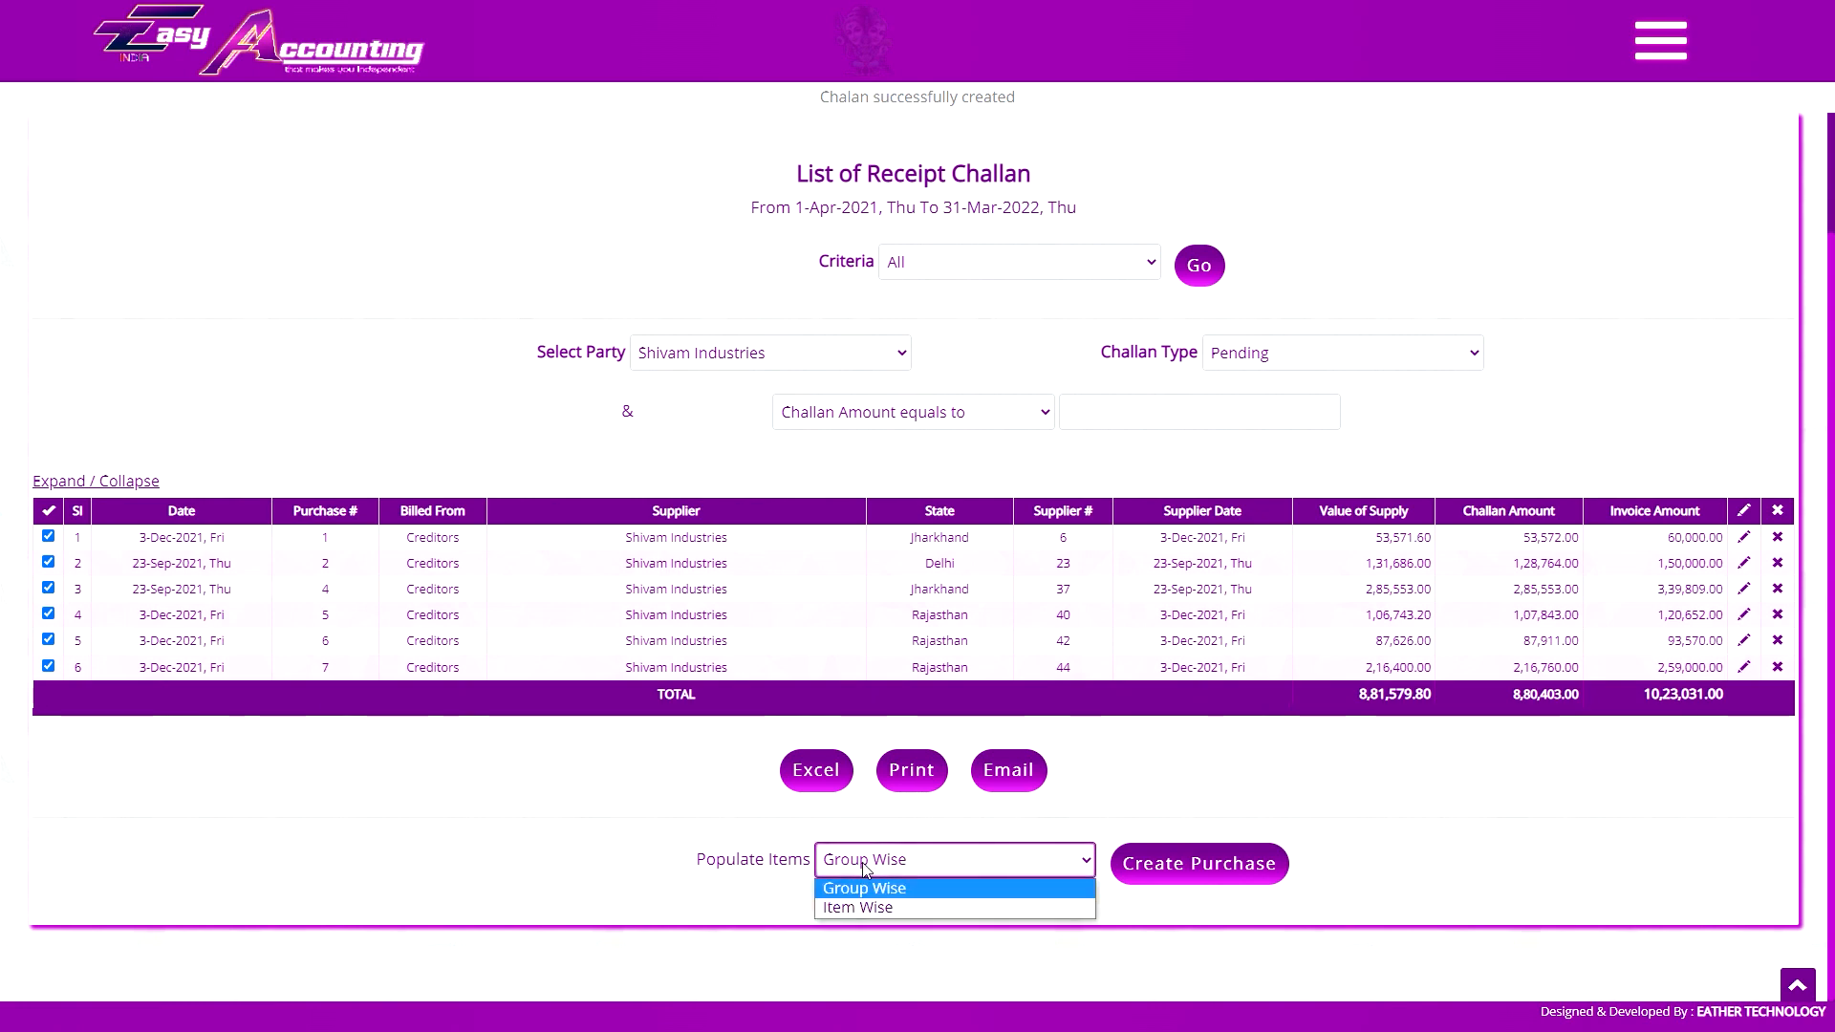
click(946, 862)
click(1177, 870)
click(1010, 82)
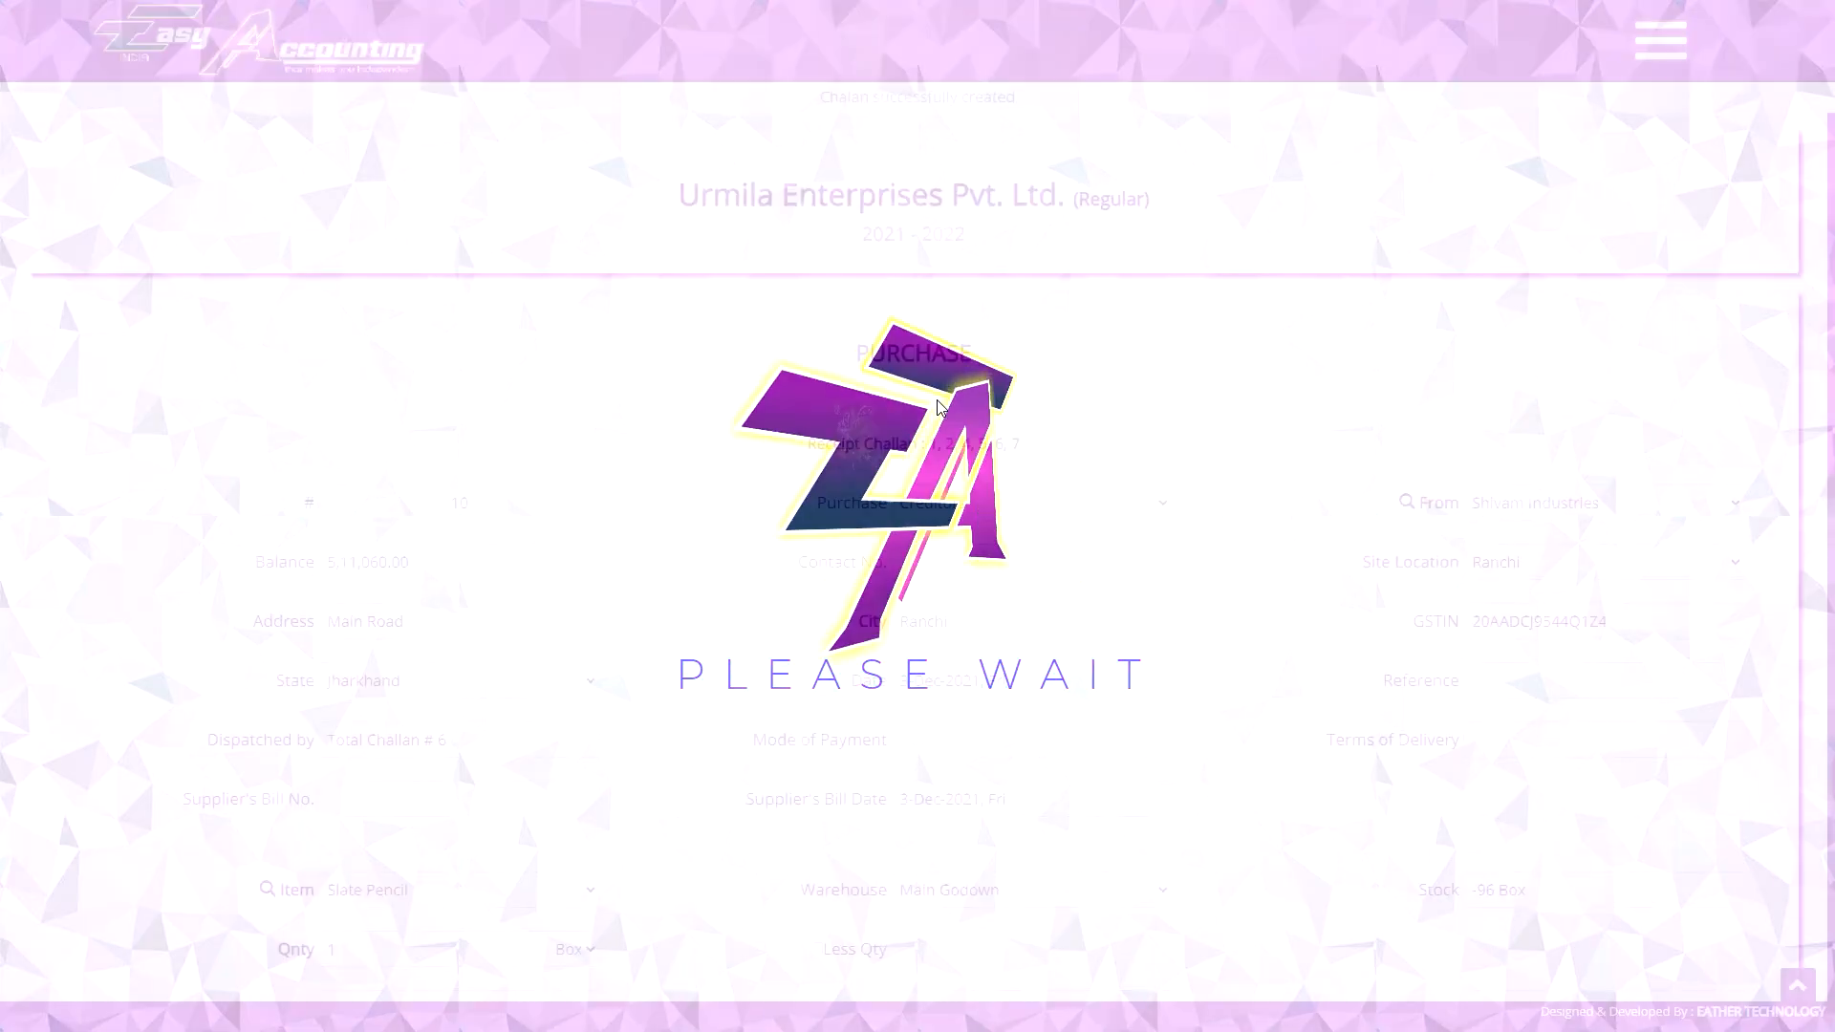
scroll(934, 413, down, 4)
scroll(726, 552, down, 6)
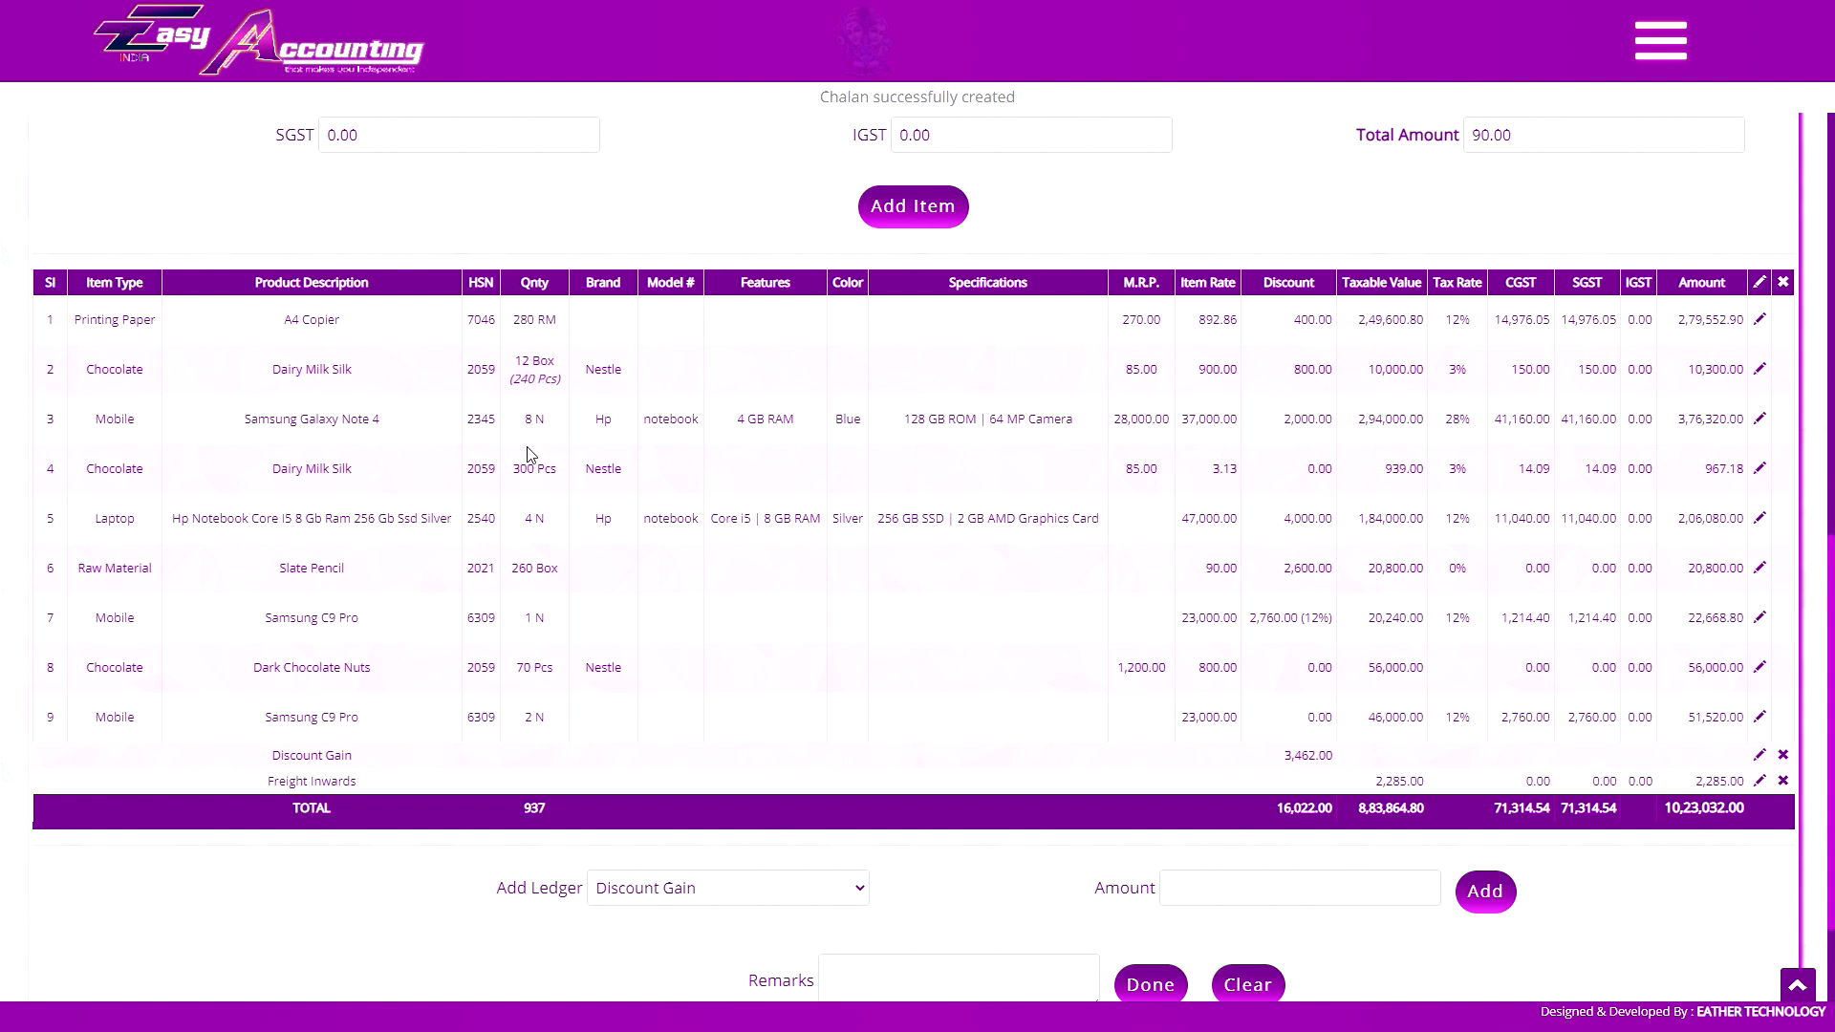
mouse_move(533, 568)
scroll(989, 512, up, 11)
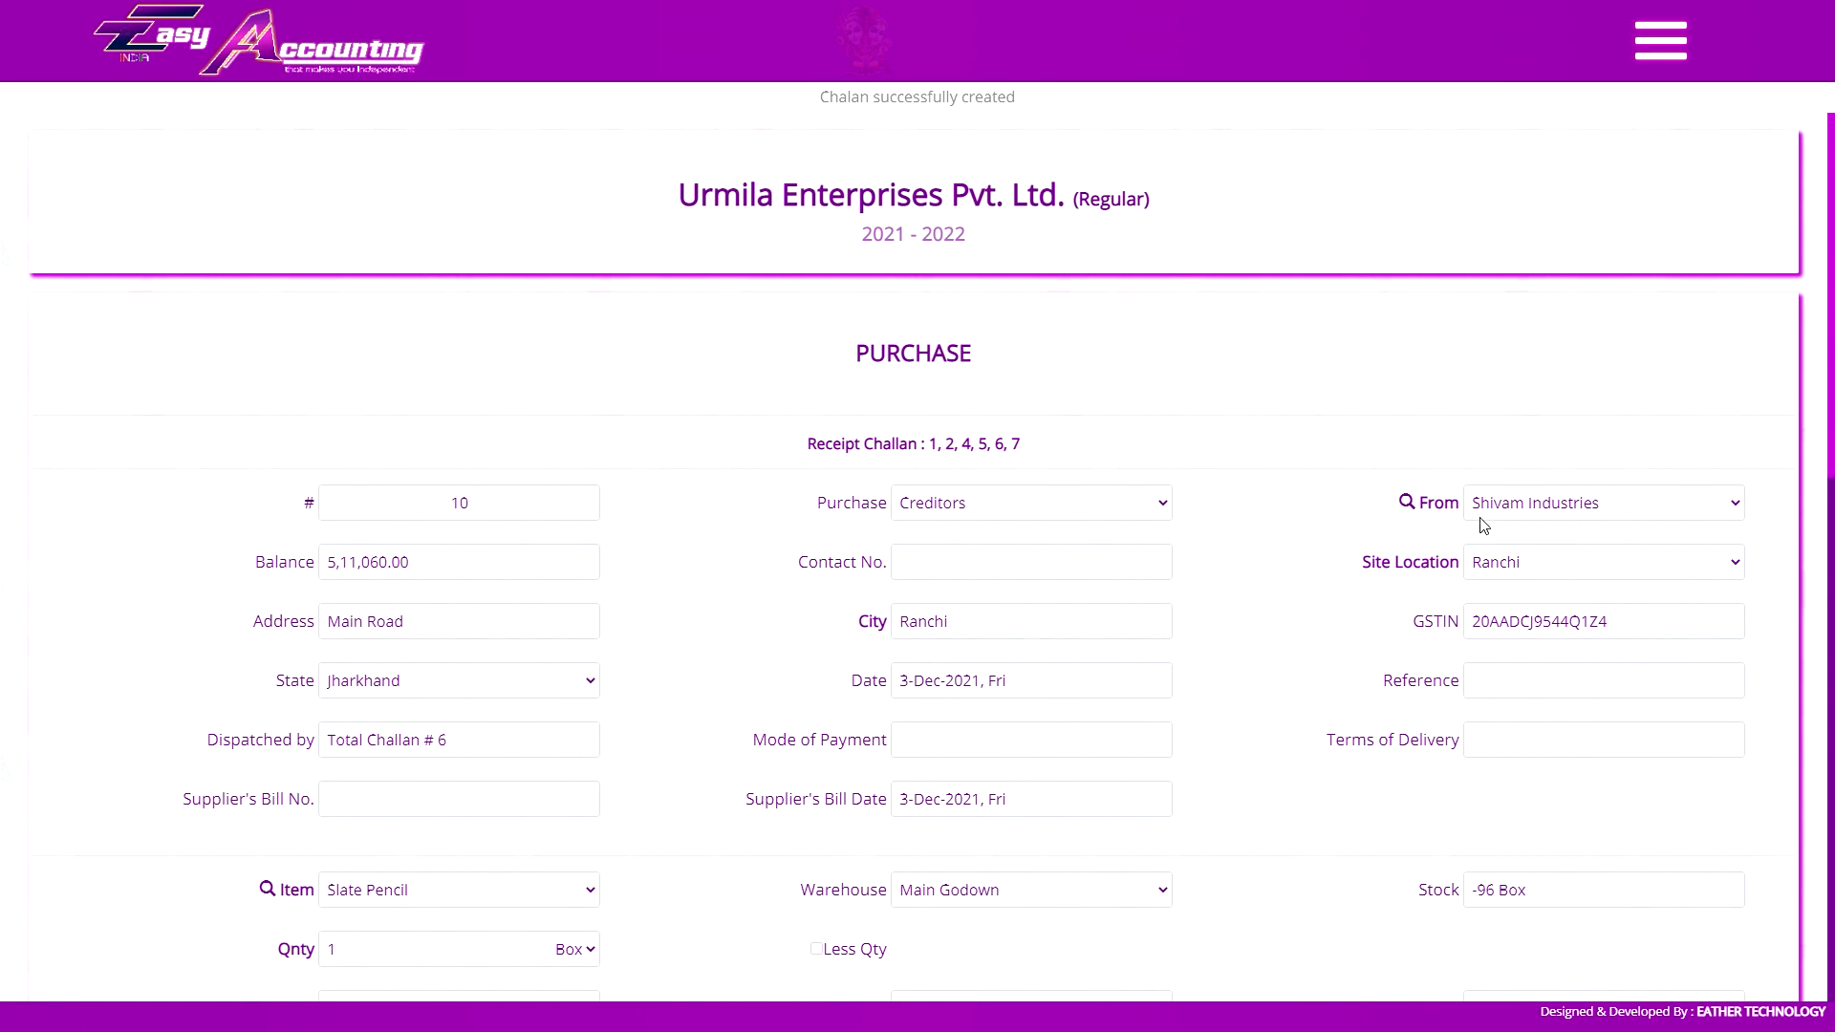
- Change the purchase's site location to Delhi and check the GST columns of the items
click(1520, 568)
click(1529, 610)
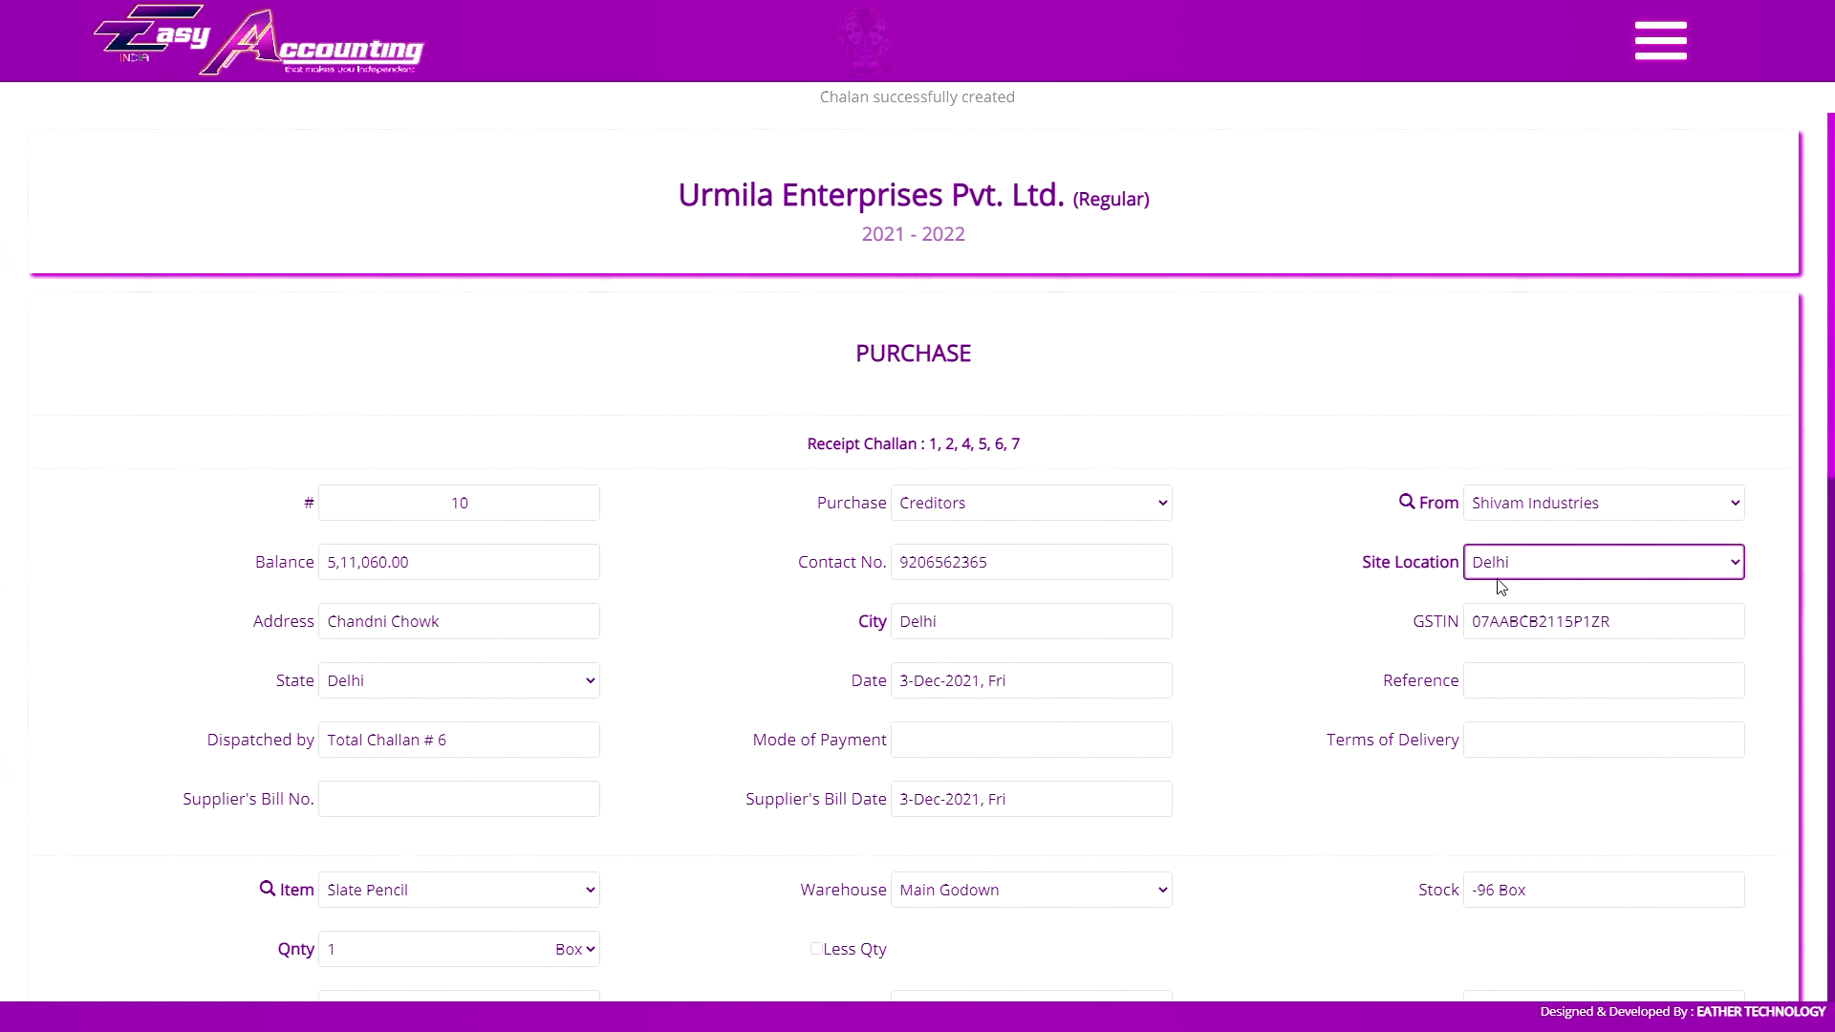
scroll(1195, 504, down, 4)
scroll(988, 275, up, 2)
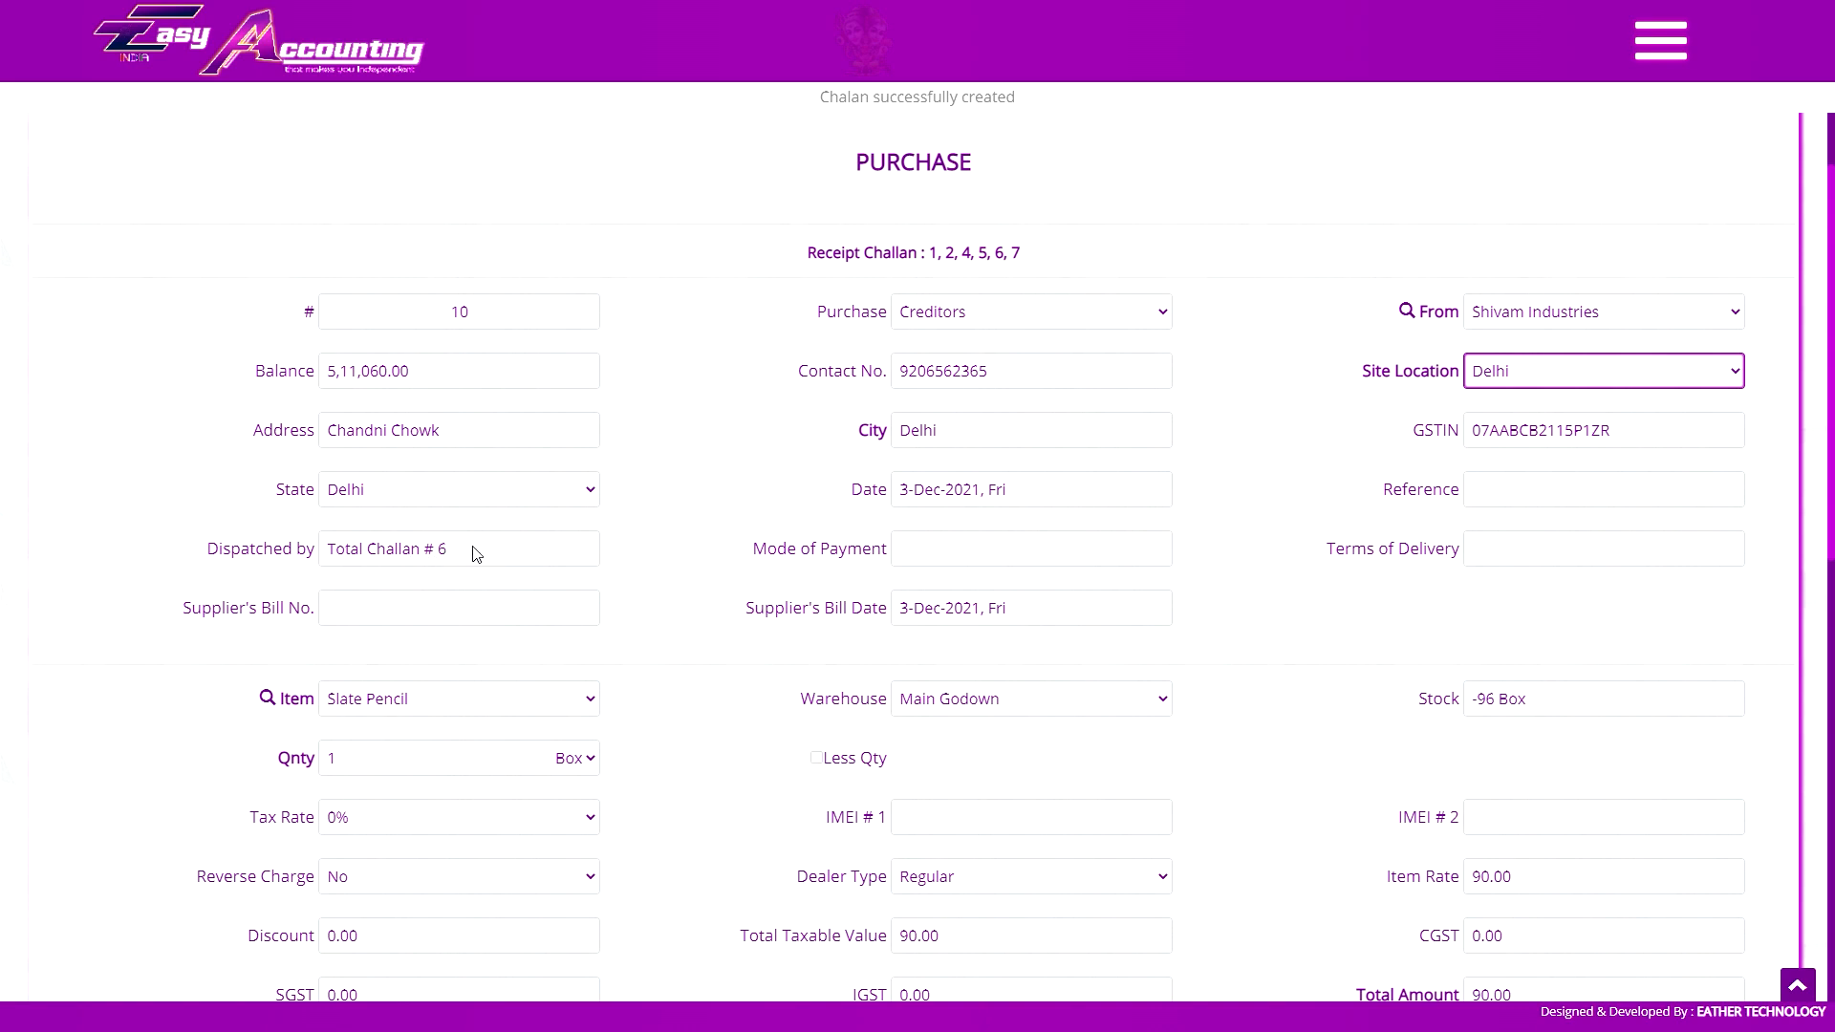
scroll(500, 557, down, 6)
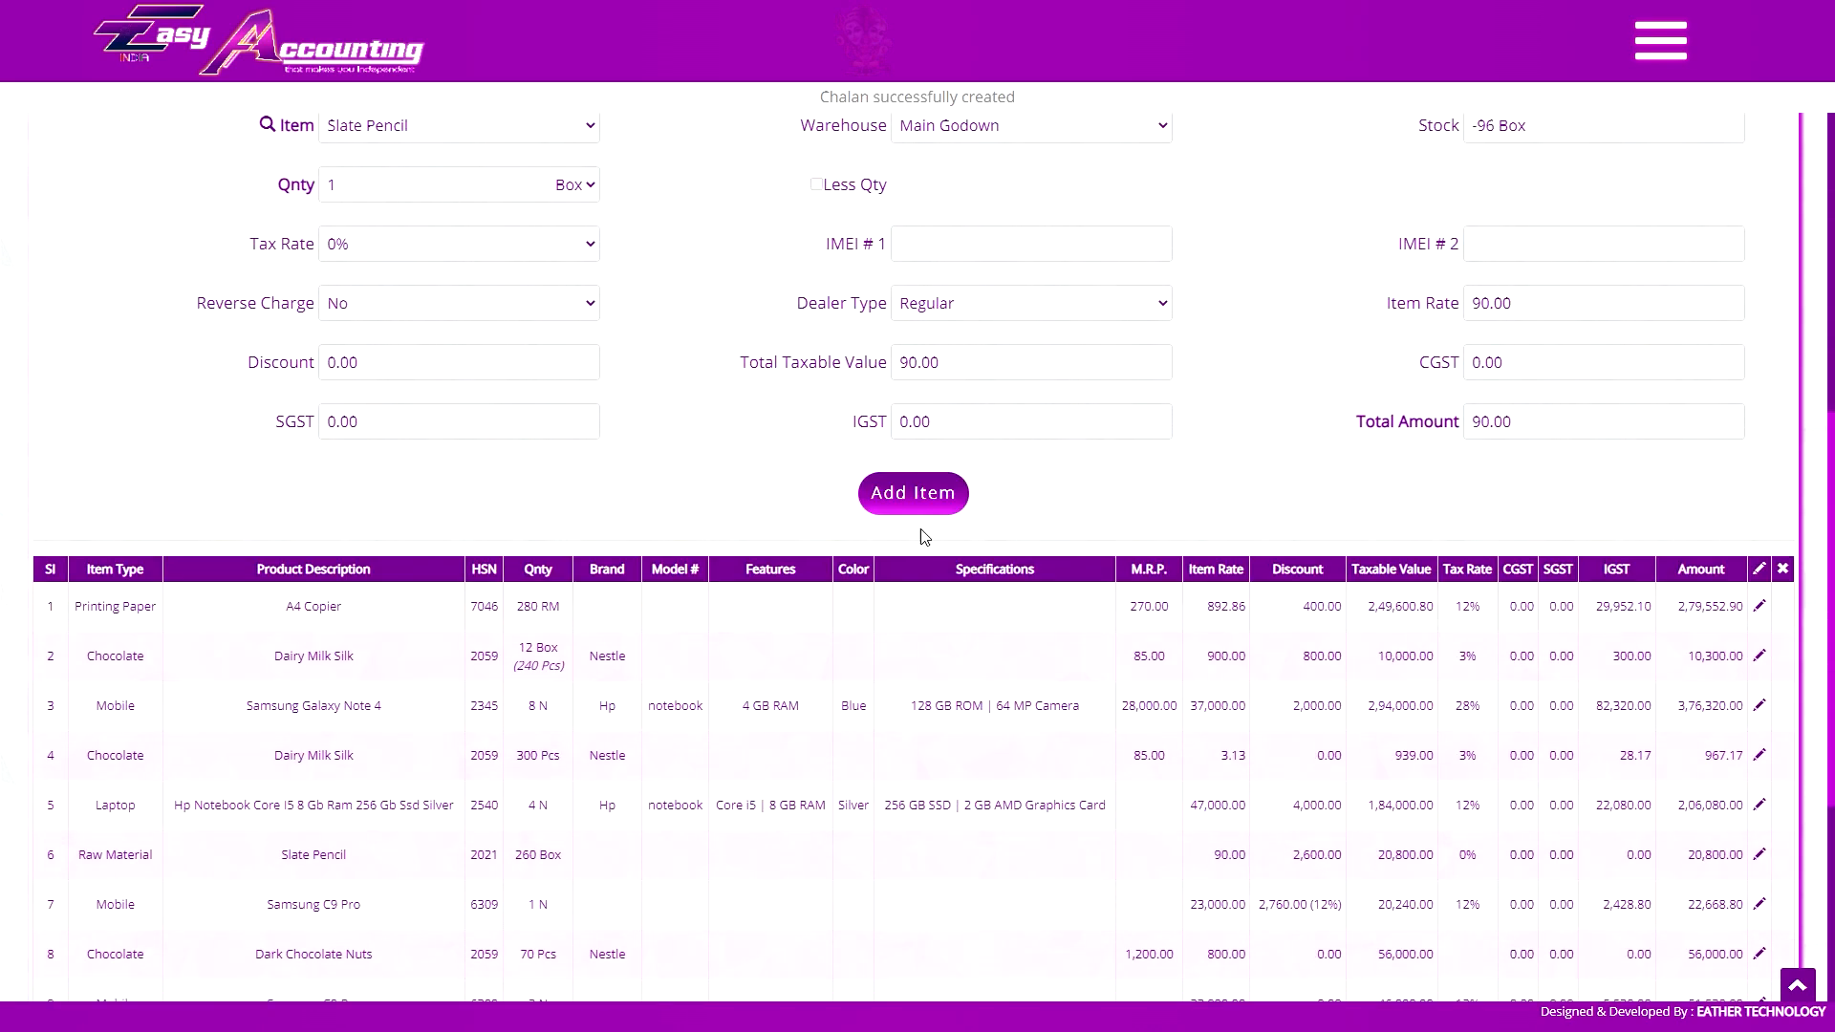
scroll(925, 537, down, 1)
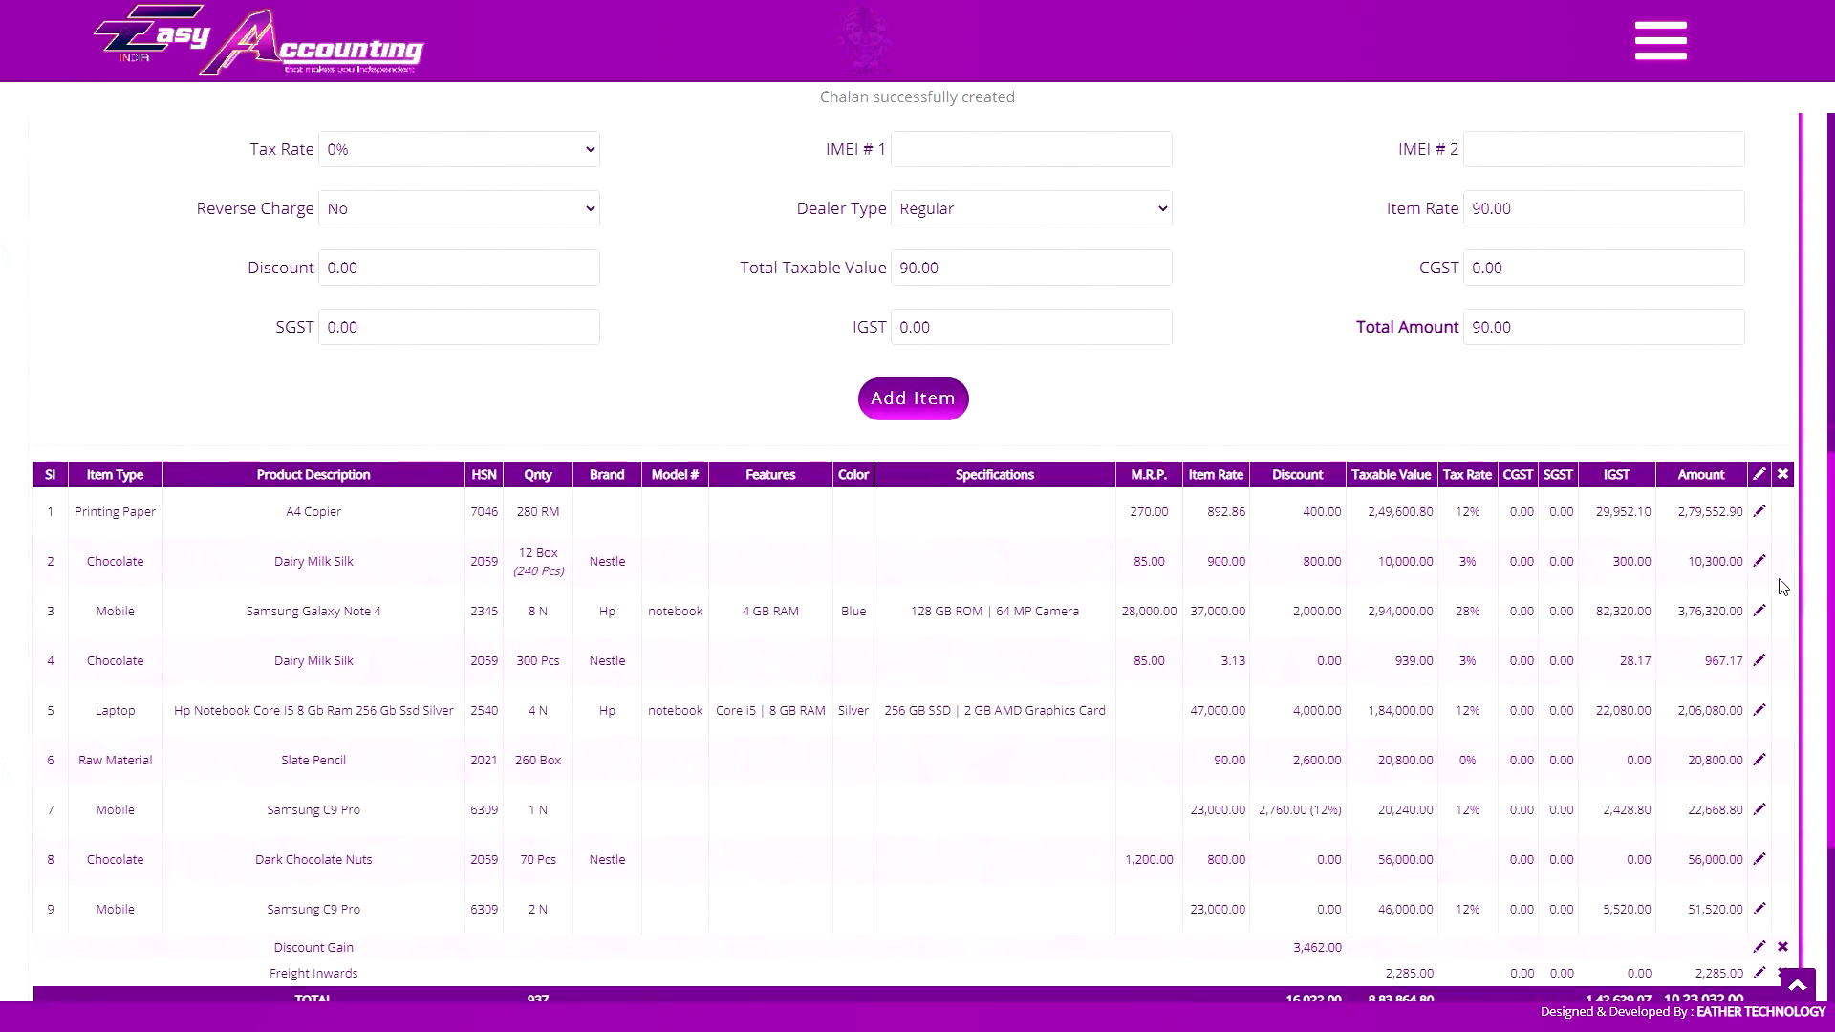
scroll(1783, 587, up, 1)
- Open the 12-box Dairy Milk Silk item for editing and cancel the edit
click(1759, 650)
click(998, 544)
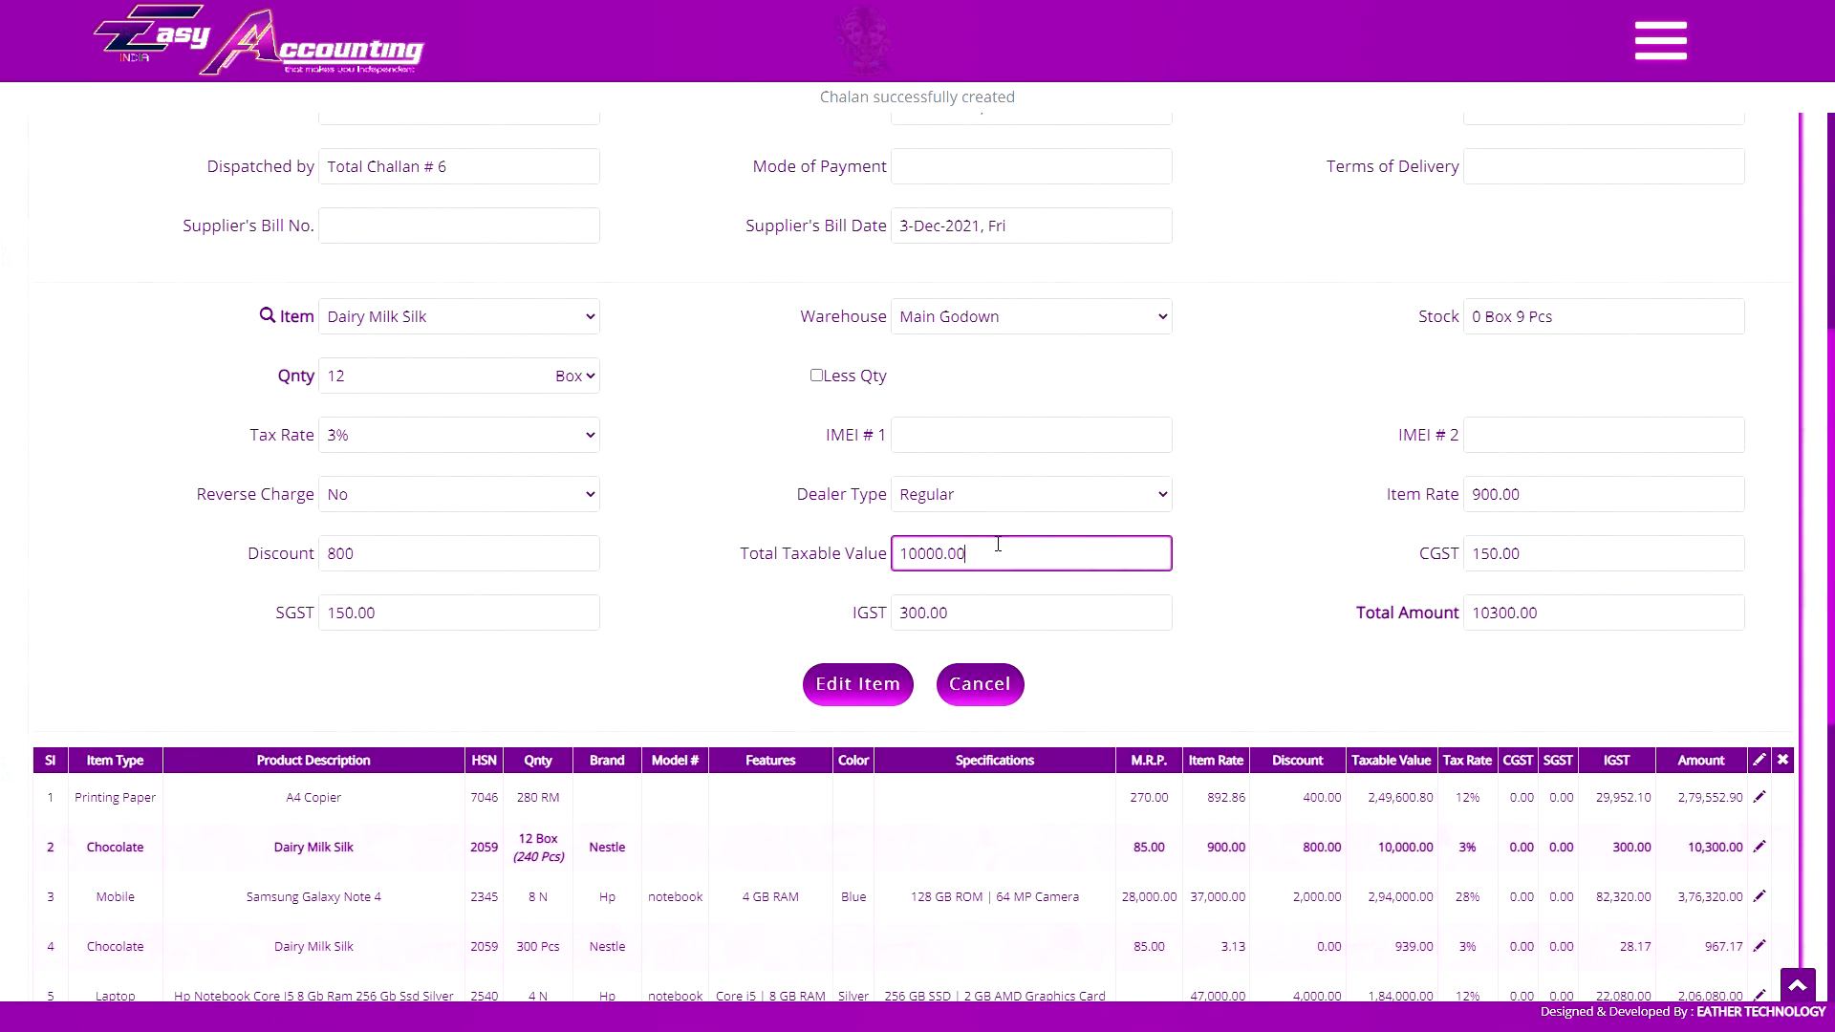
click(1618, 495)
click(434, 548)
click(967, 681)
- Open the Freight Inwards ledger line for editing and save it with the amount 2285.00
scroll(1377, 756, down, 7)
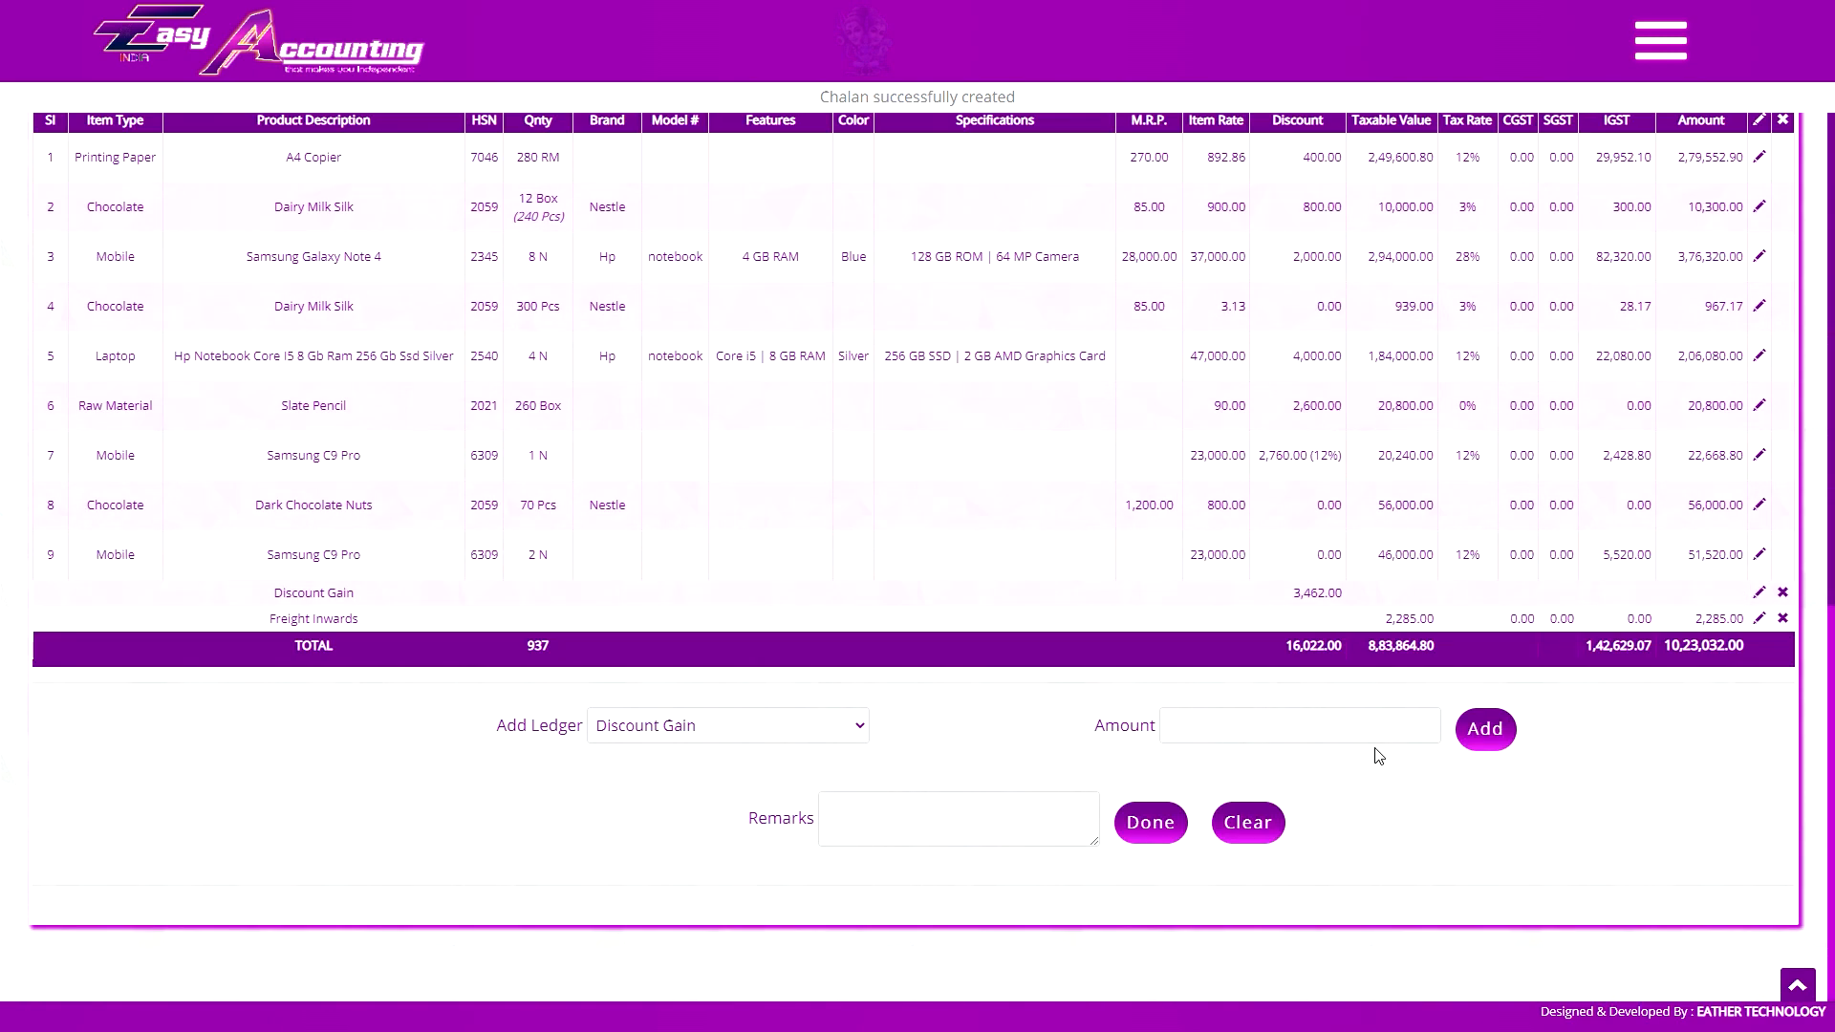
click(1759, 619)
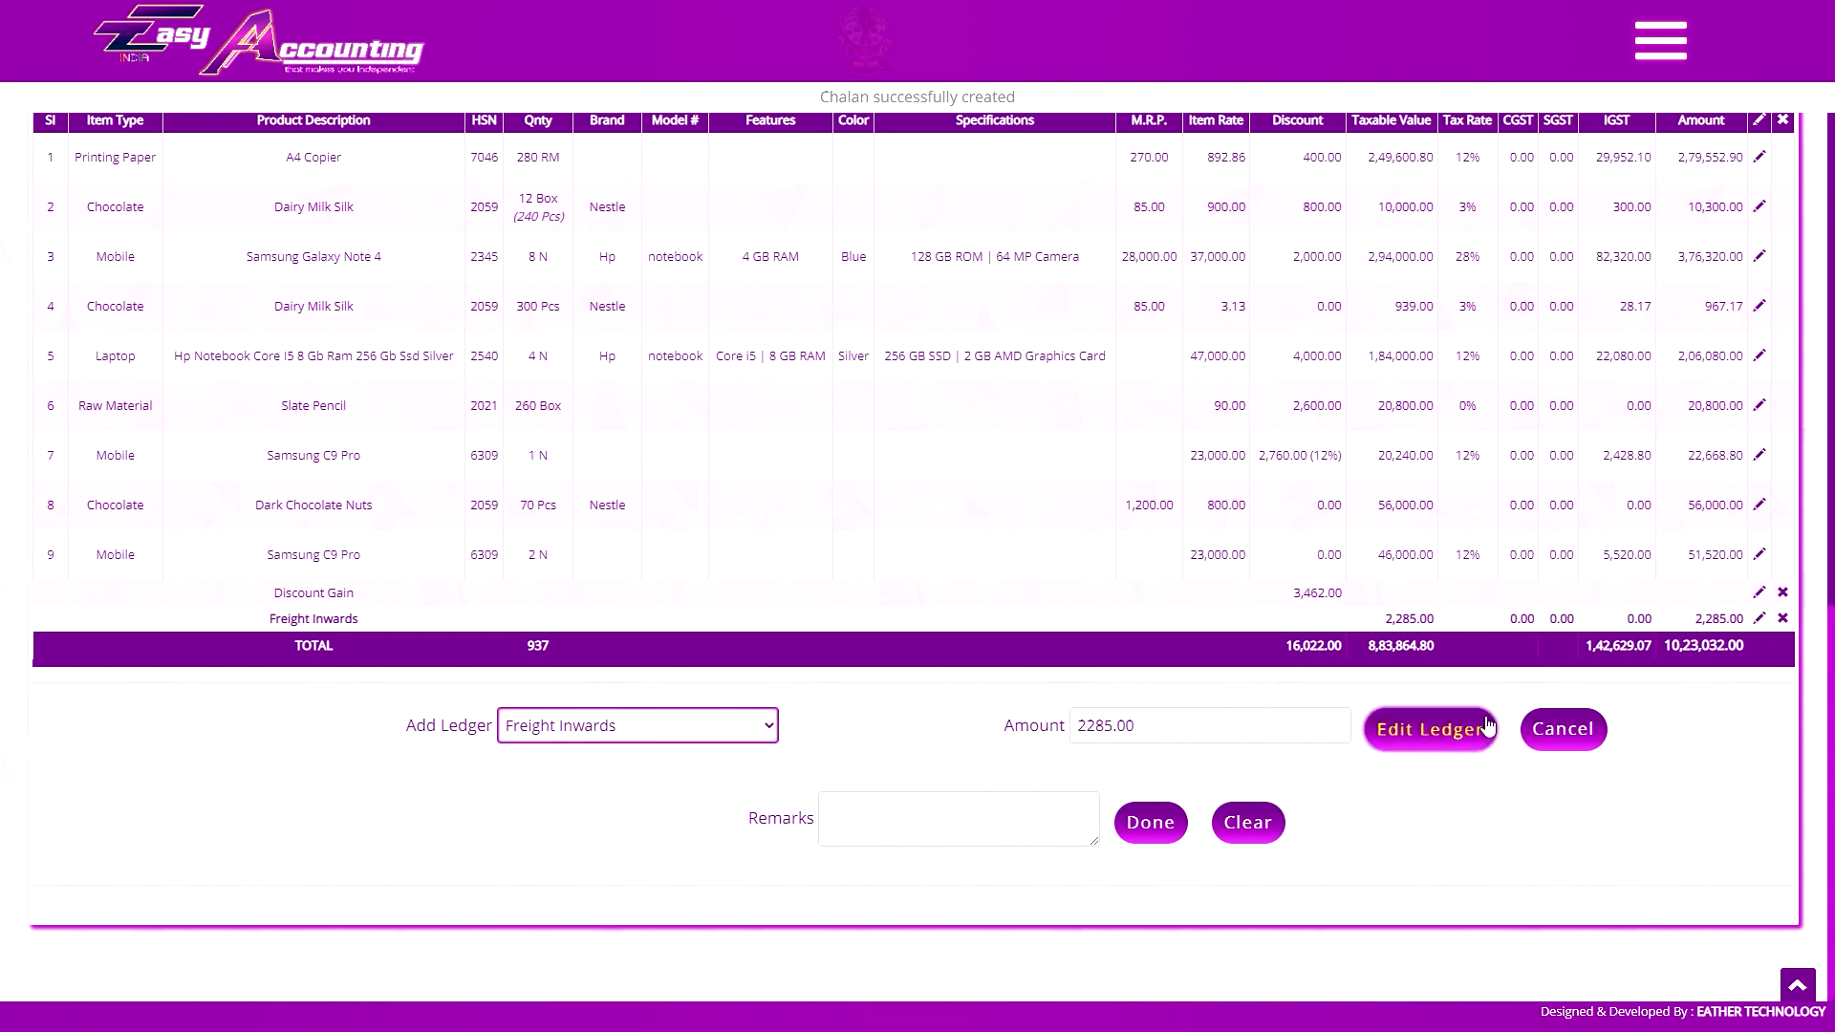
click(1488, 728)
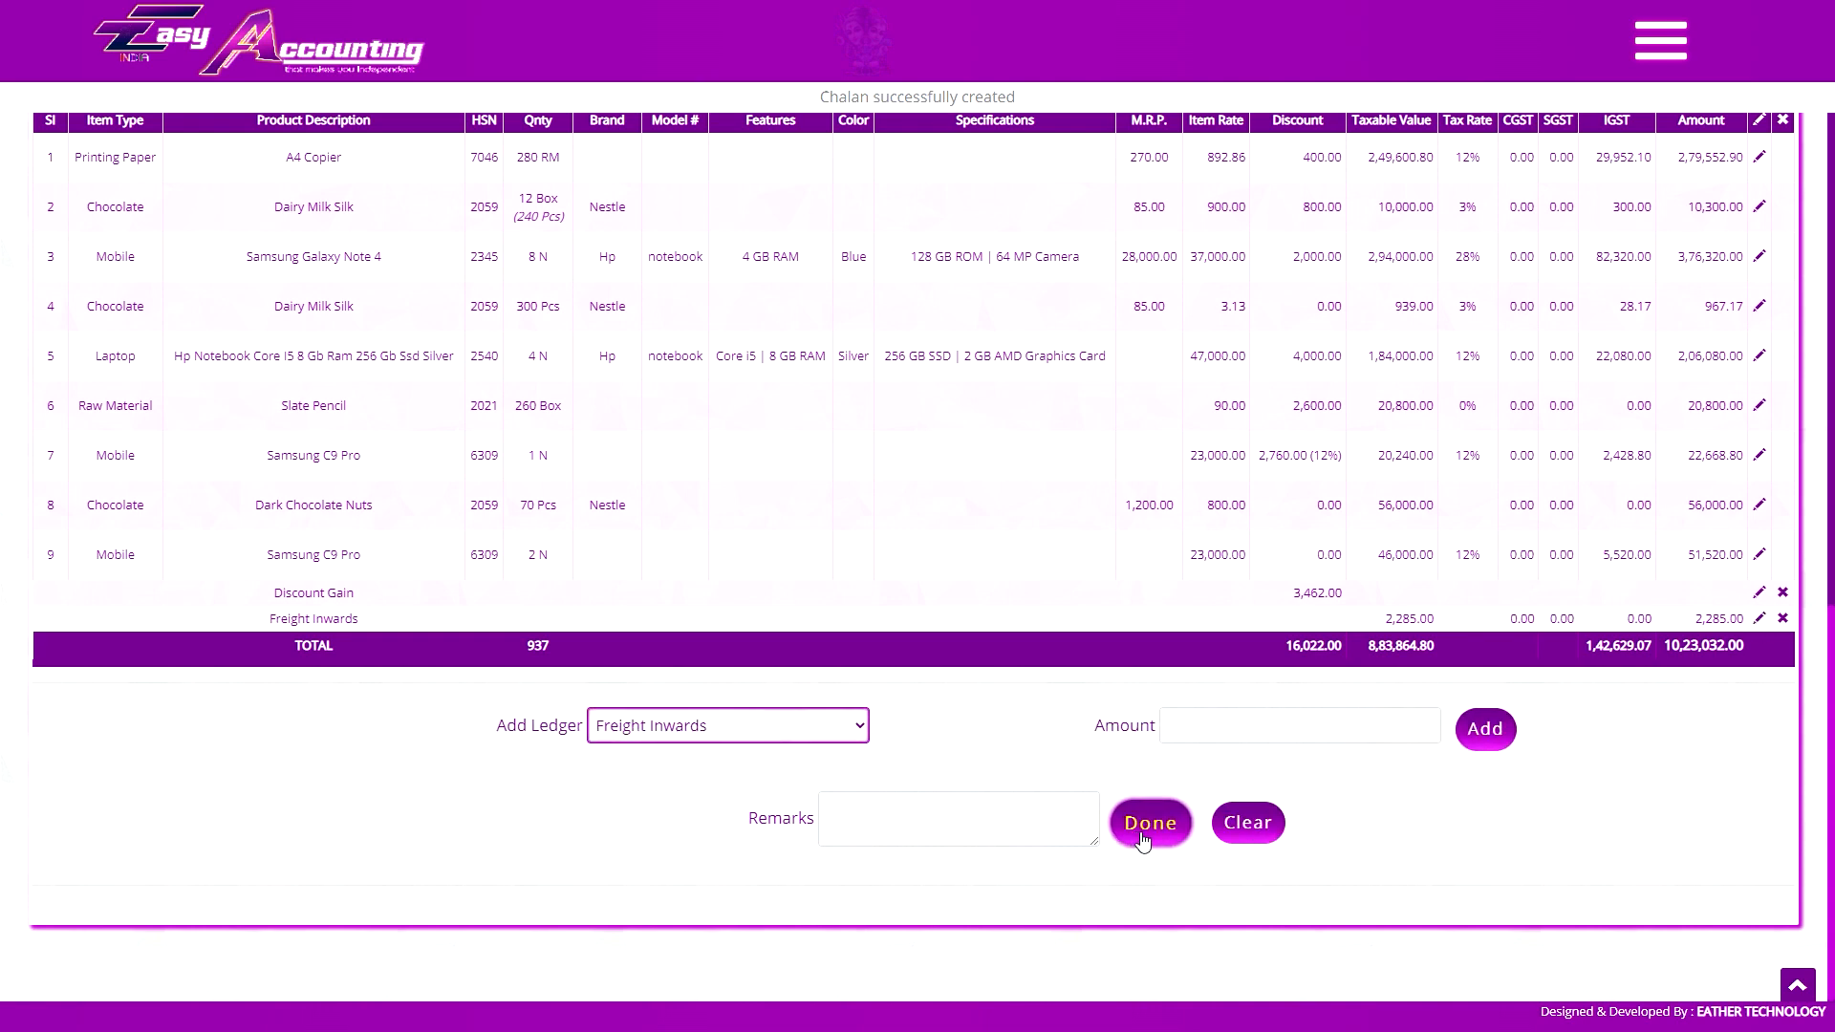
- Save the purchase created from receipt challans 1, 2, 4, 5, 6 and 7
scroll(1460, 264, up, 6)
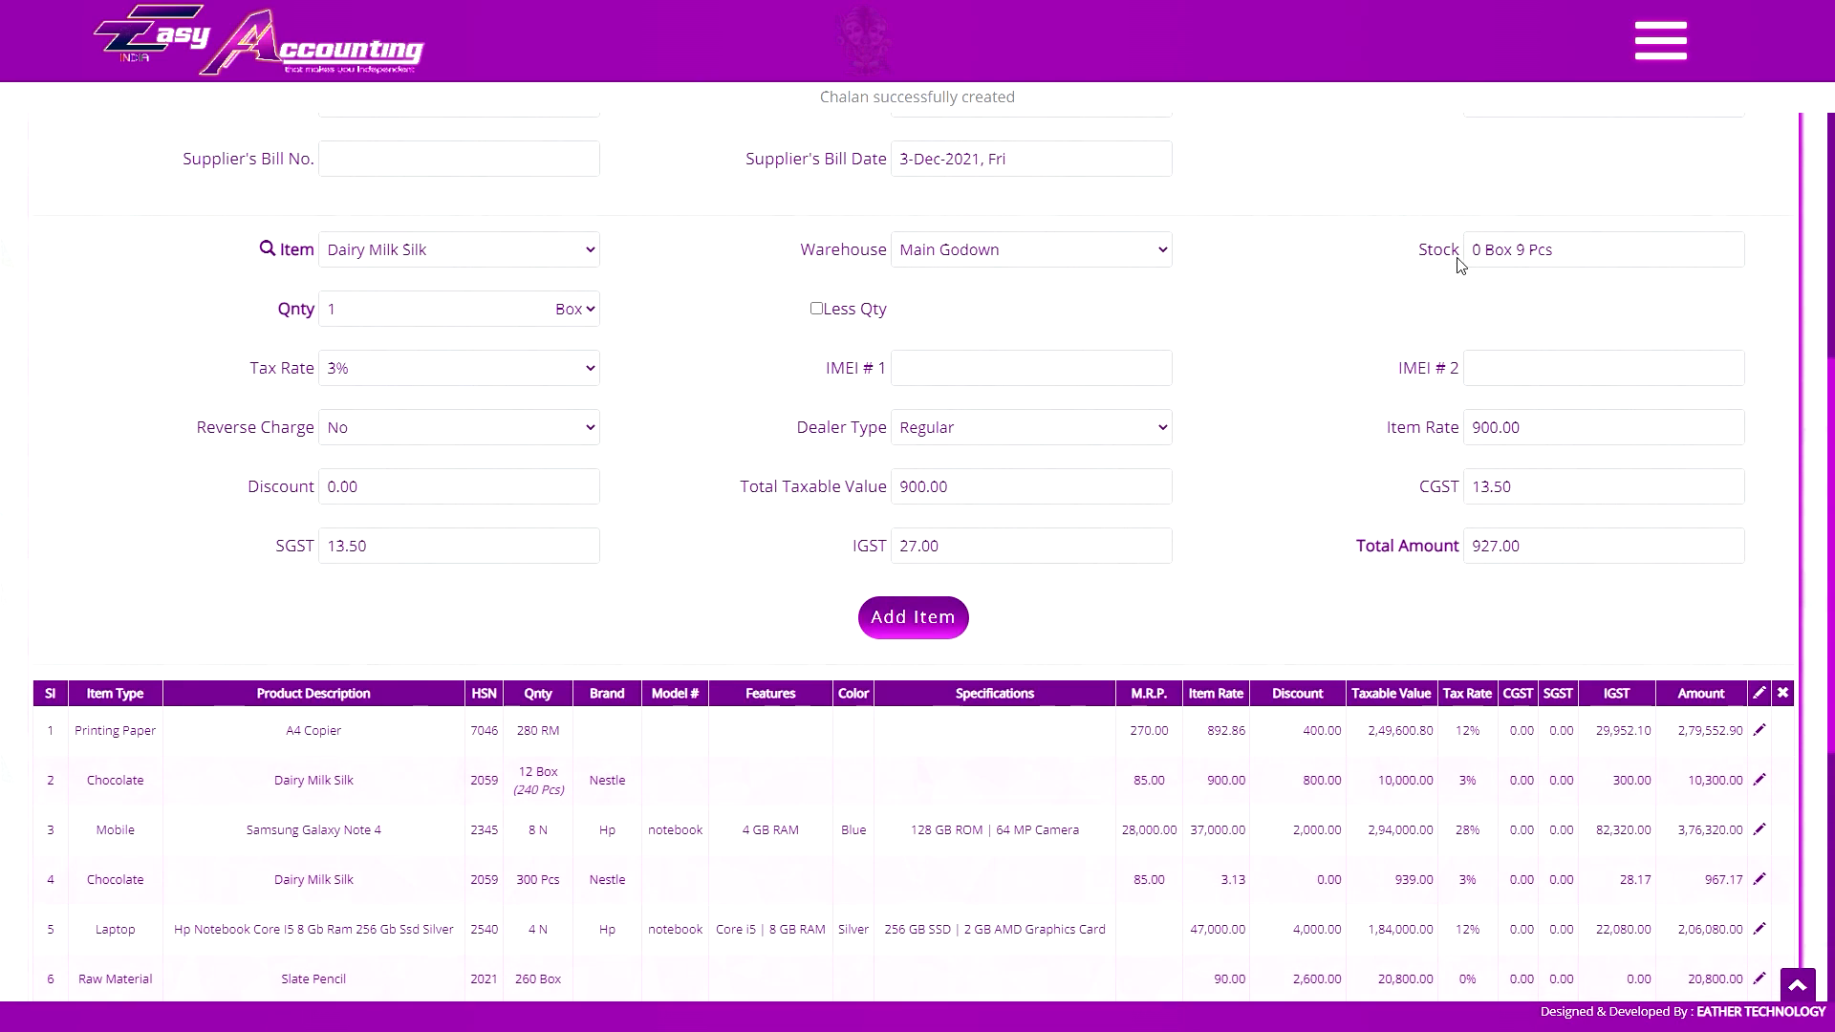
scroll(1138, 741, down, 6)
click(1147, 823)
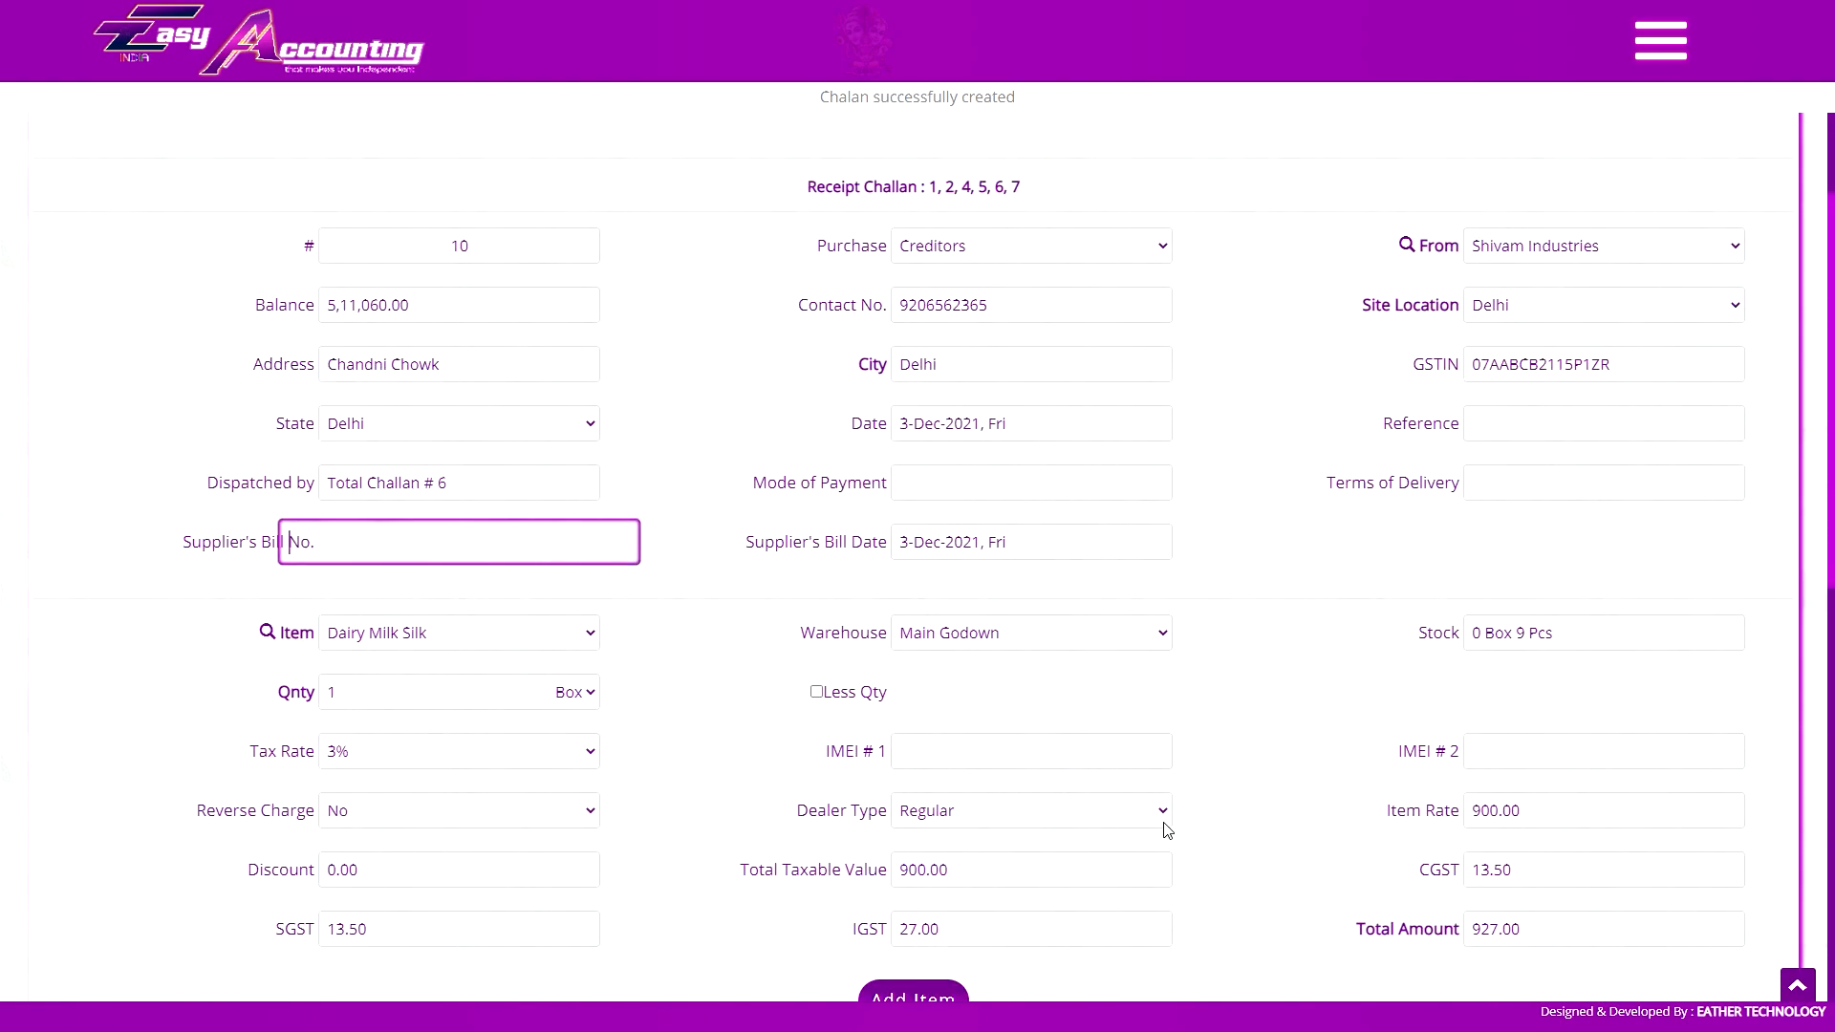
scroll(1147, 819, down, 10)
click(1150, 819)
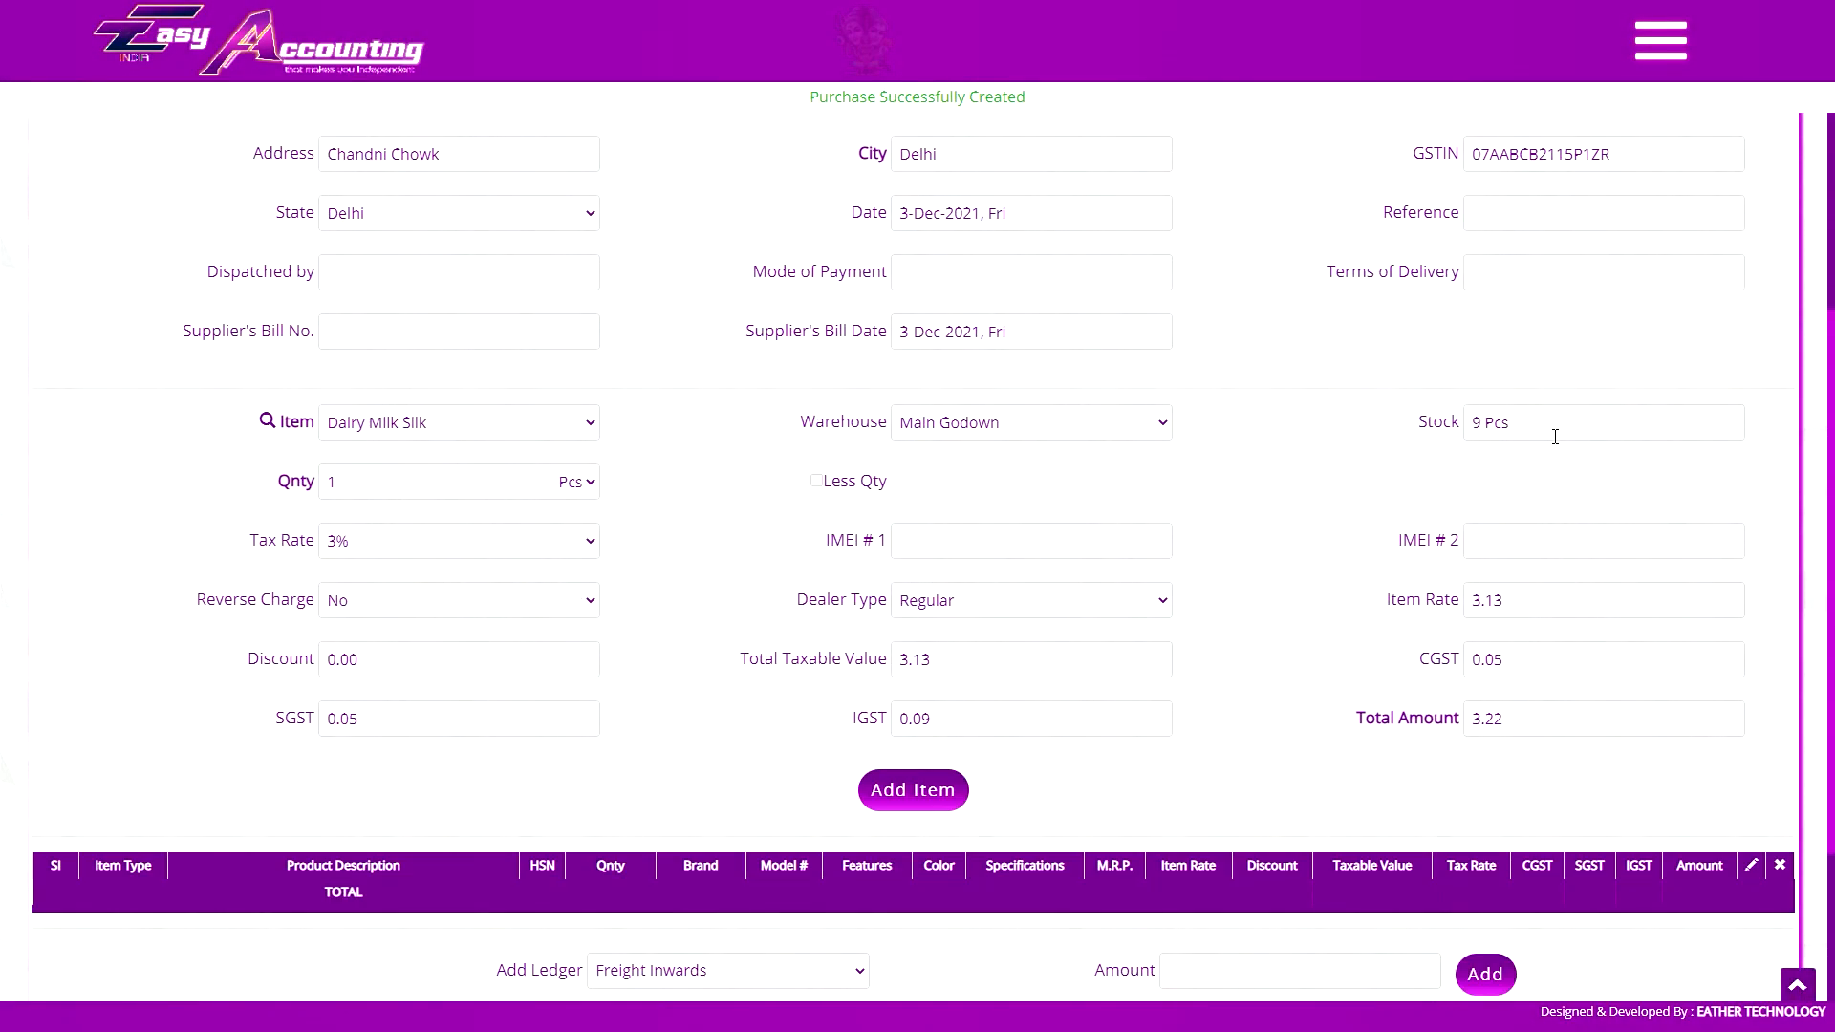
- Switch the quantity unit of Dairy Milk Silk to Box in the new purchase entry
click(581, 485)
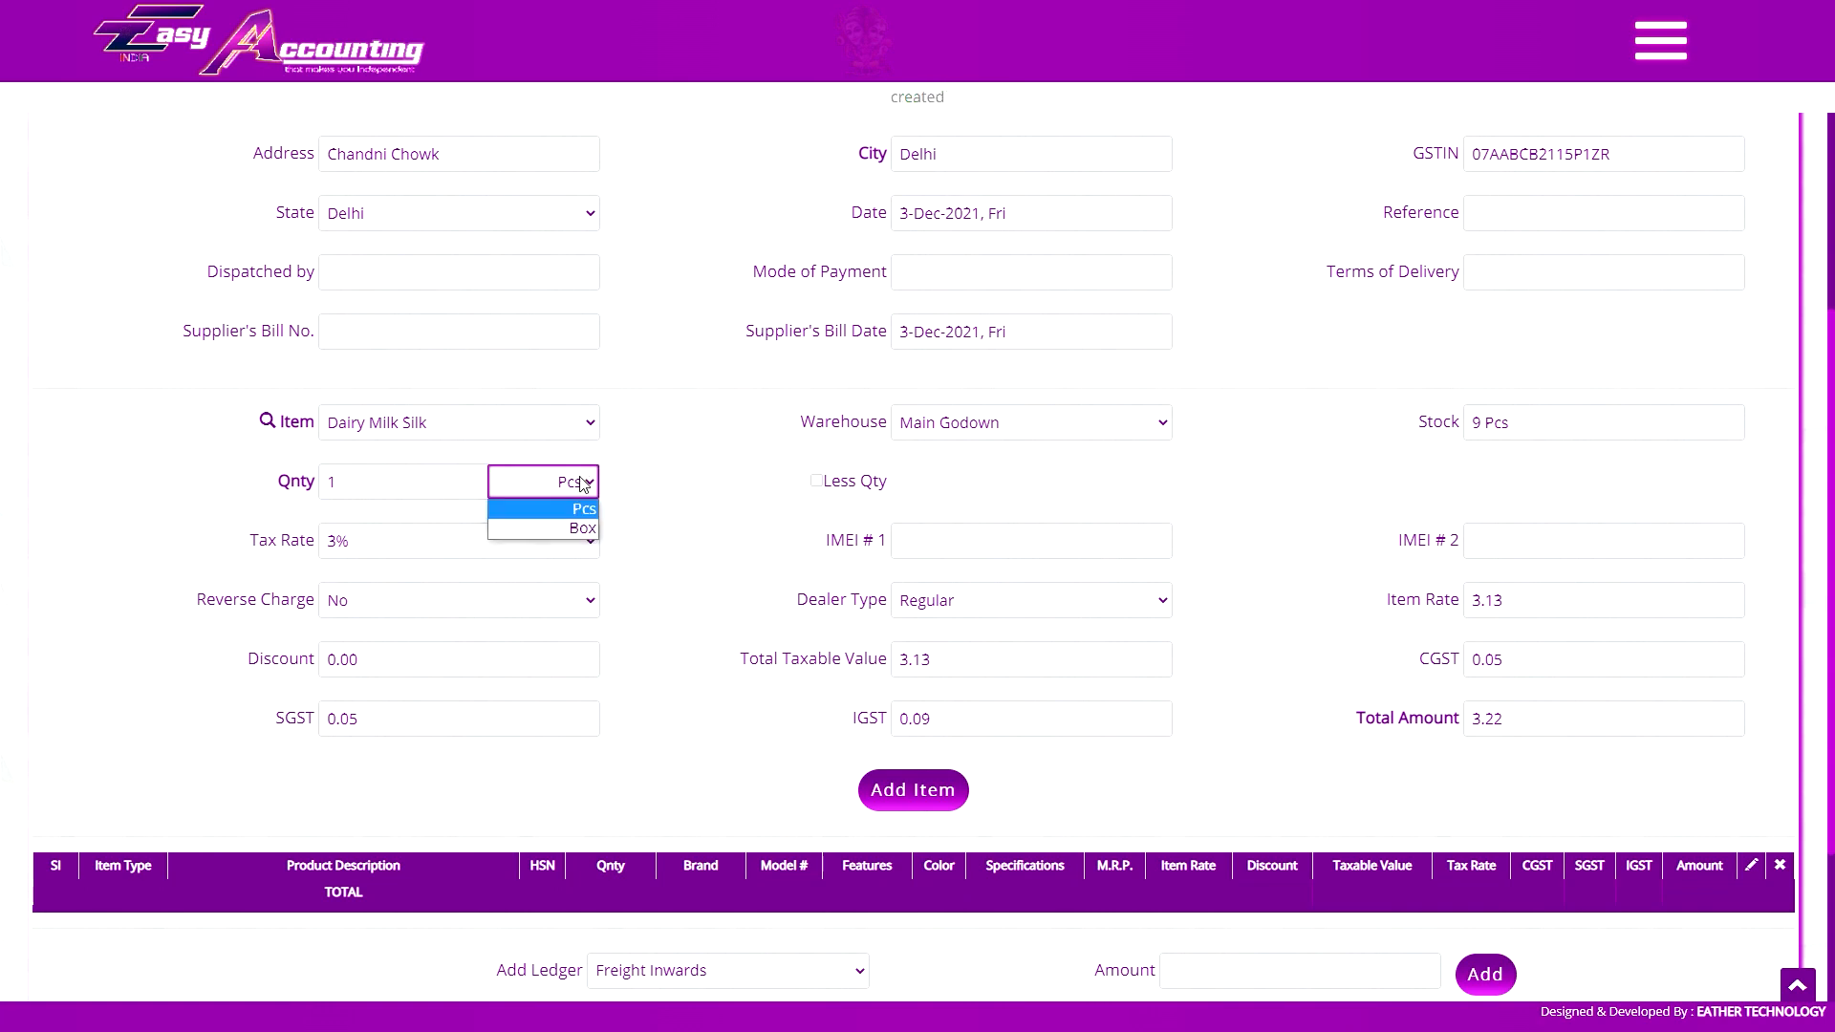
click(581, 527)
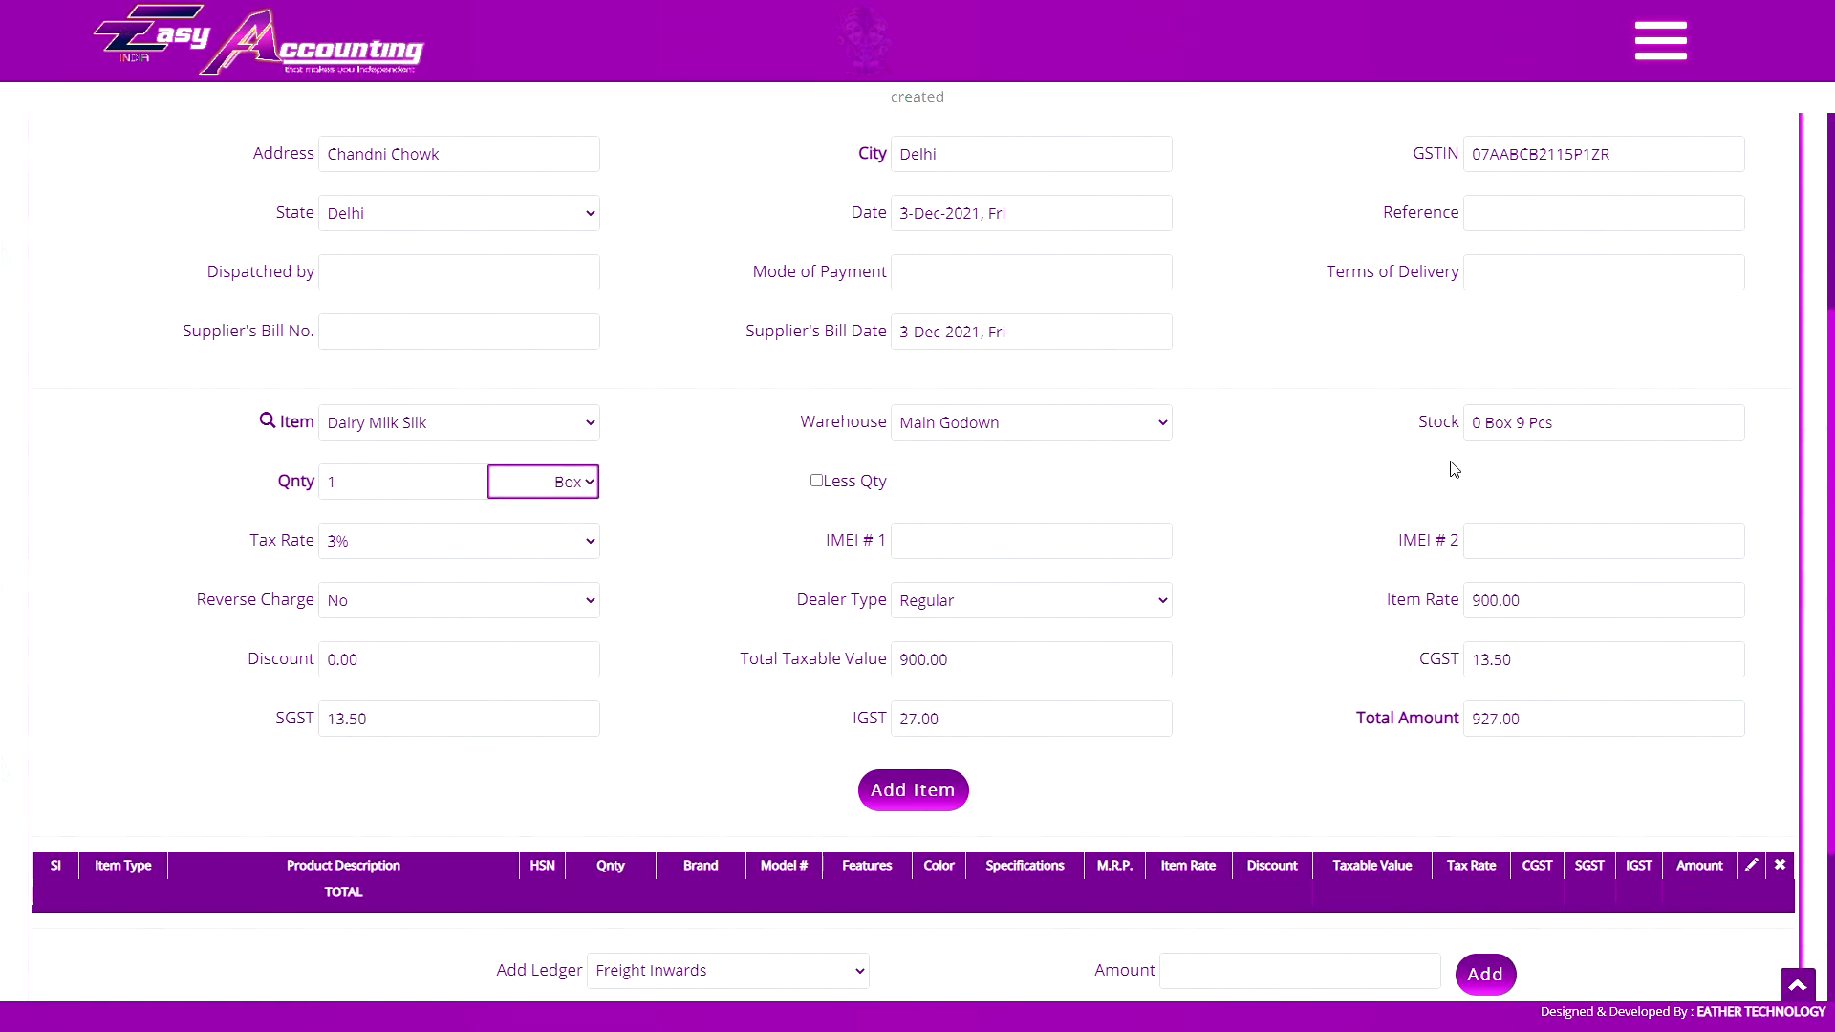
- Leave the new purchase entry and display the list of purchases
scroll(1162, 380, up, 4)
click(1659, 40)
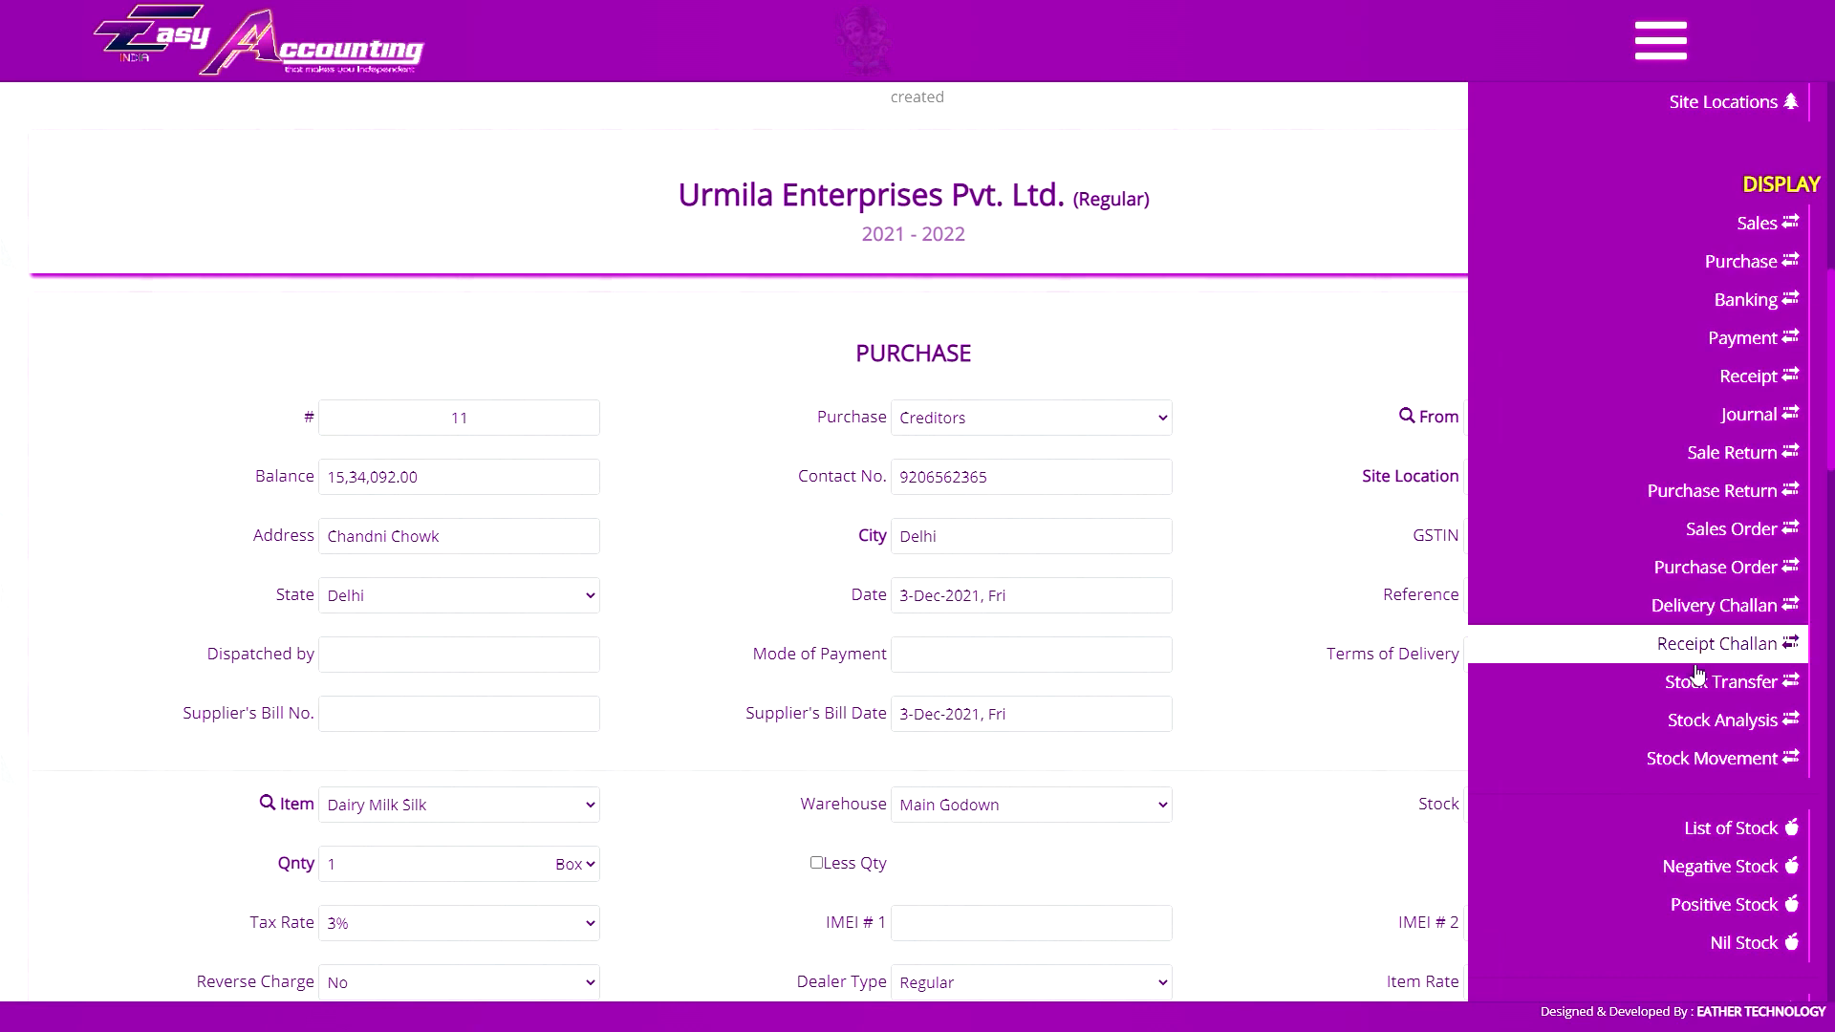
click(1741, 261)
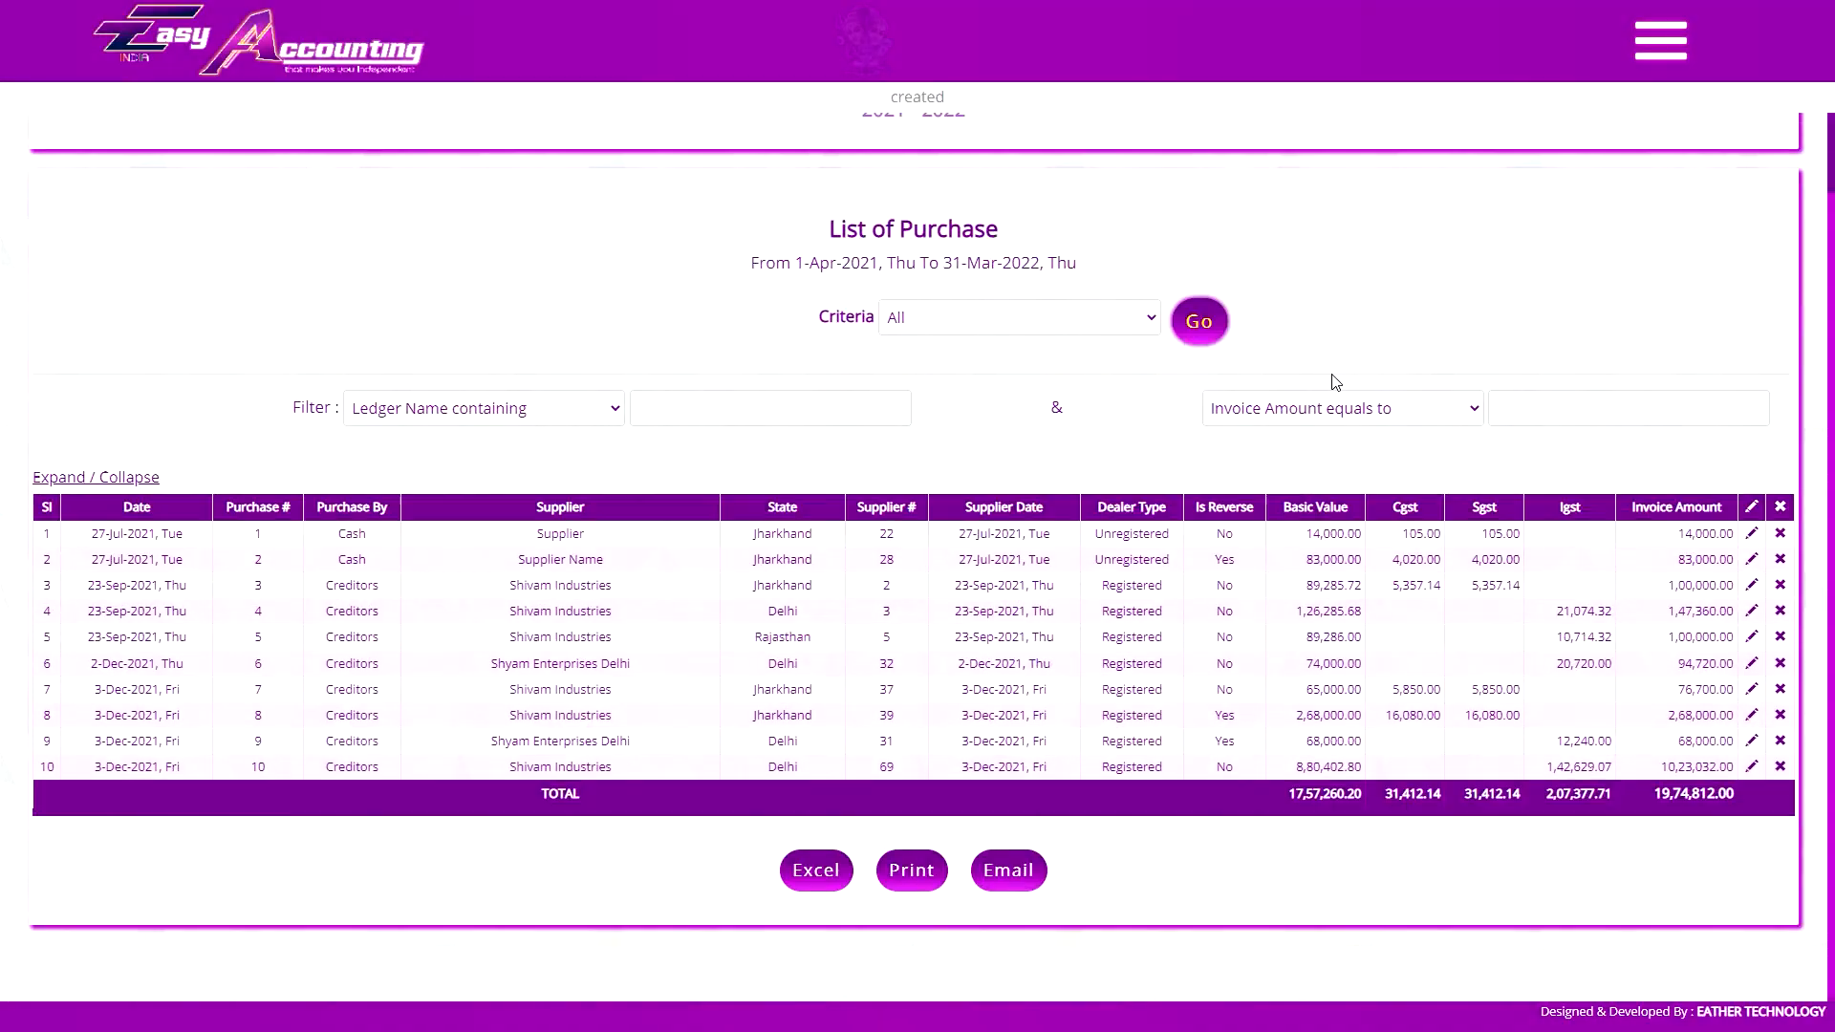
- View the invoice of purchase 10 through its challan-wise and item-wise details, and close it
click(262, 768)
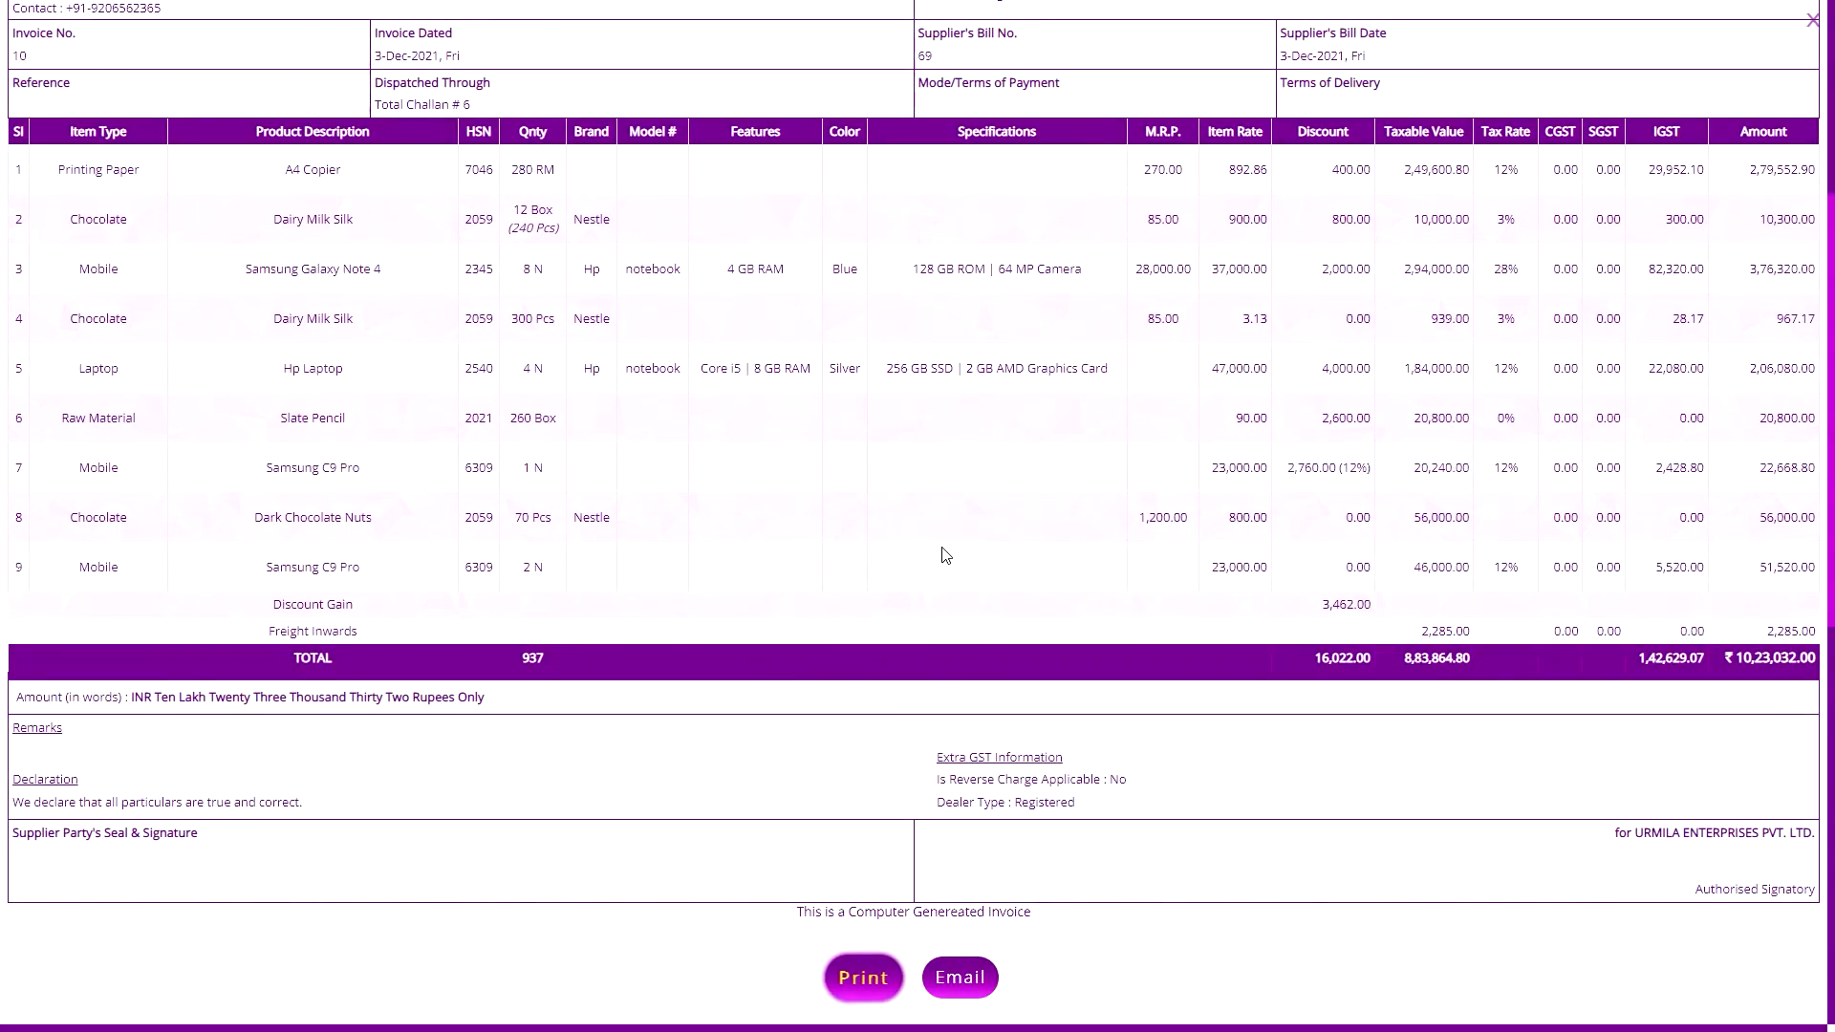
scroll(956, 573, down, 5)
scroll(956, 612, down, 4)
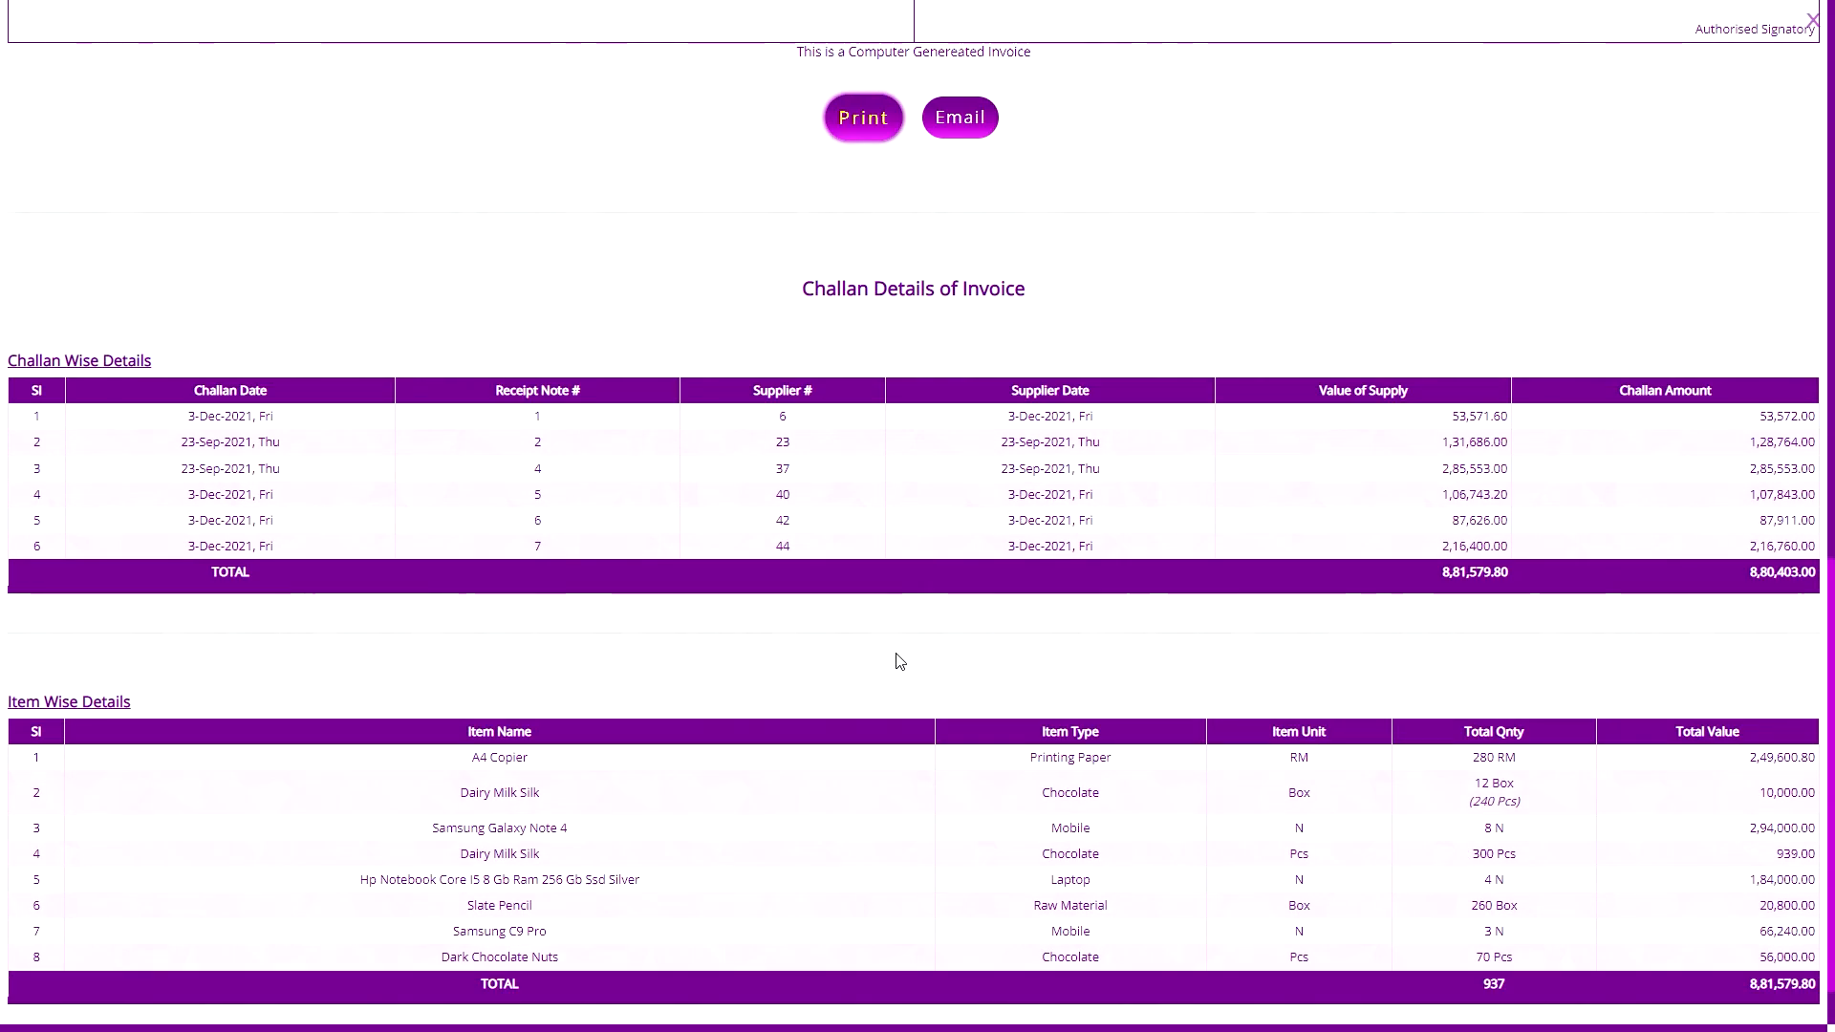
scroll(933, 462, down, 1)
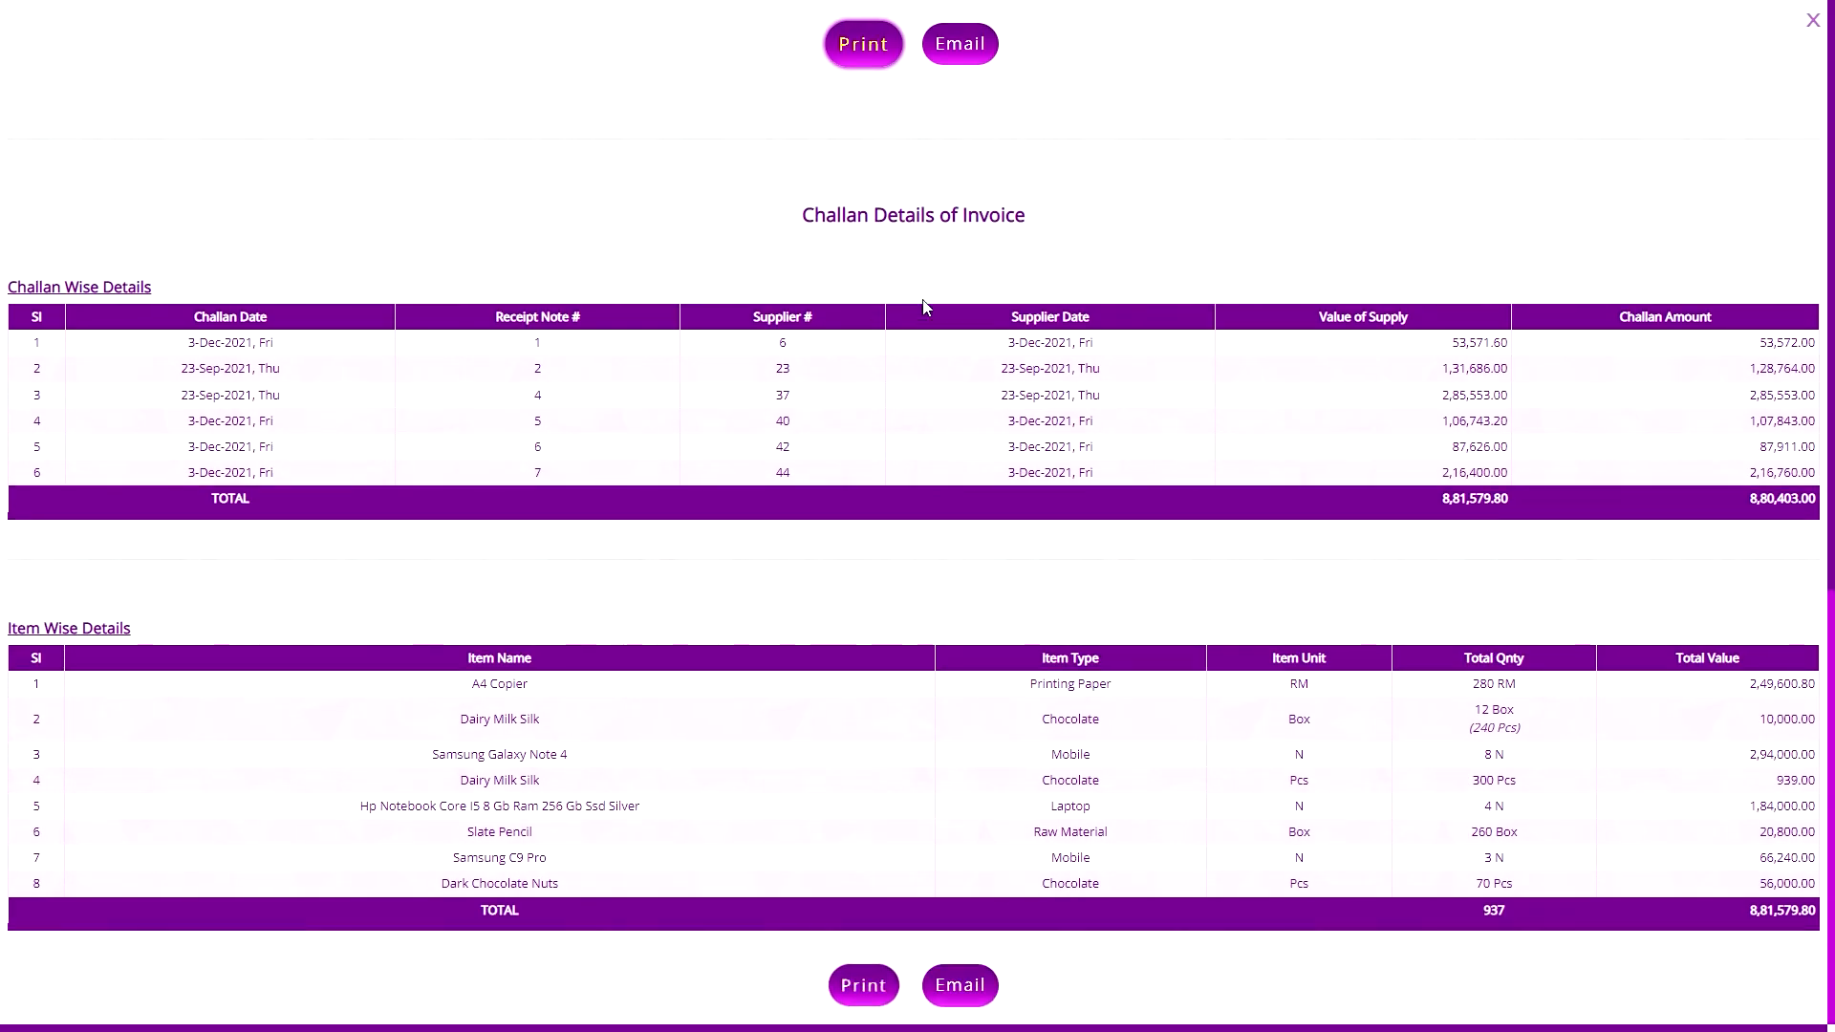
key(Escape)
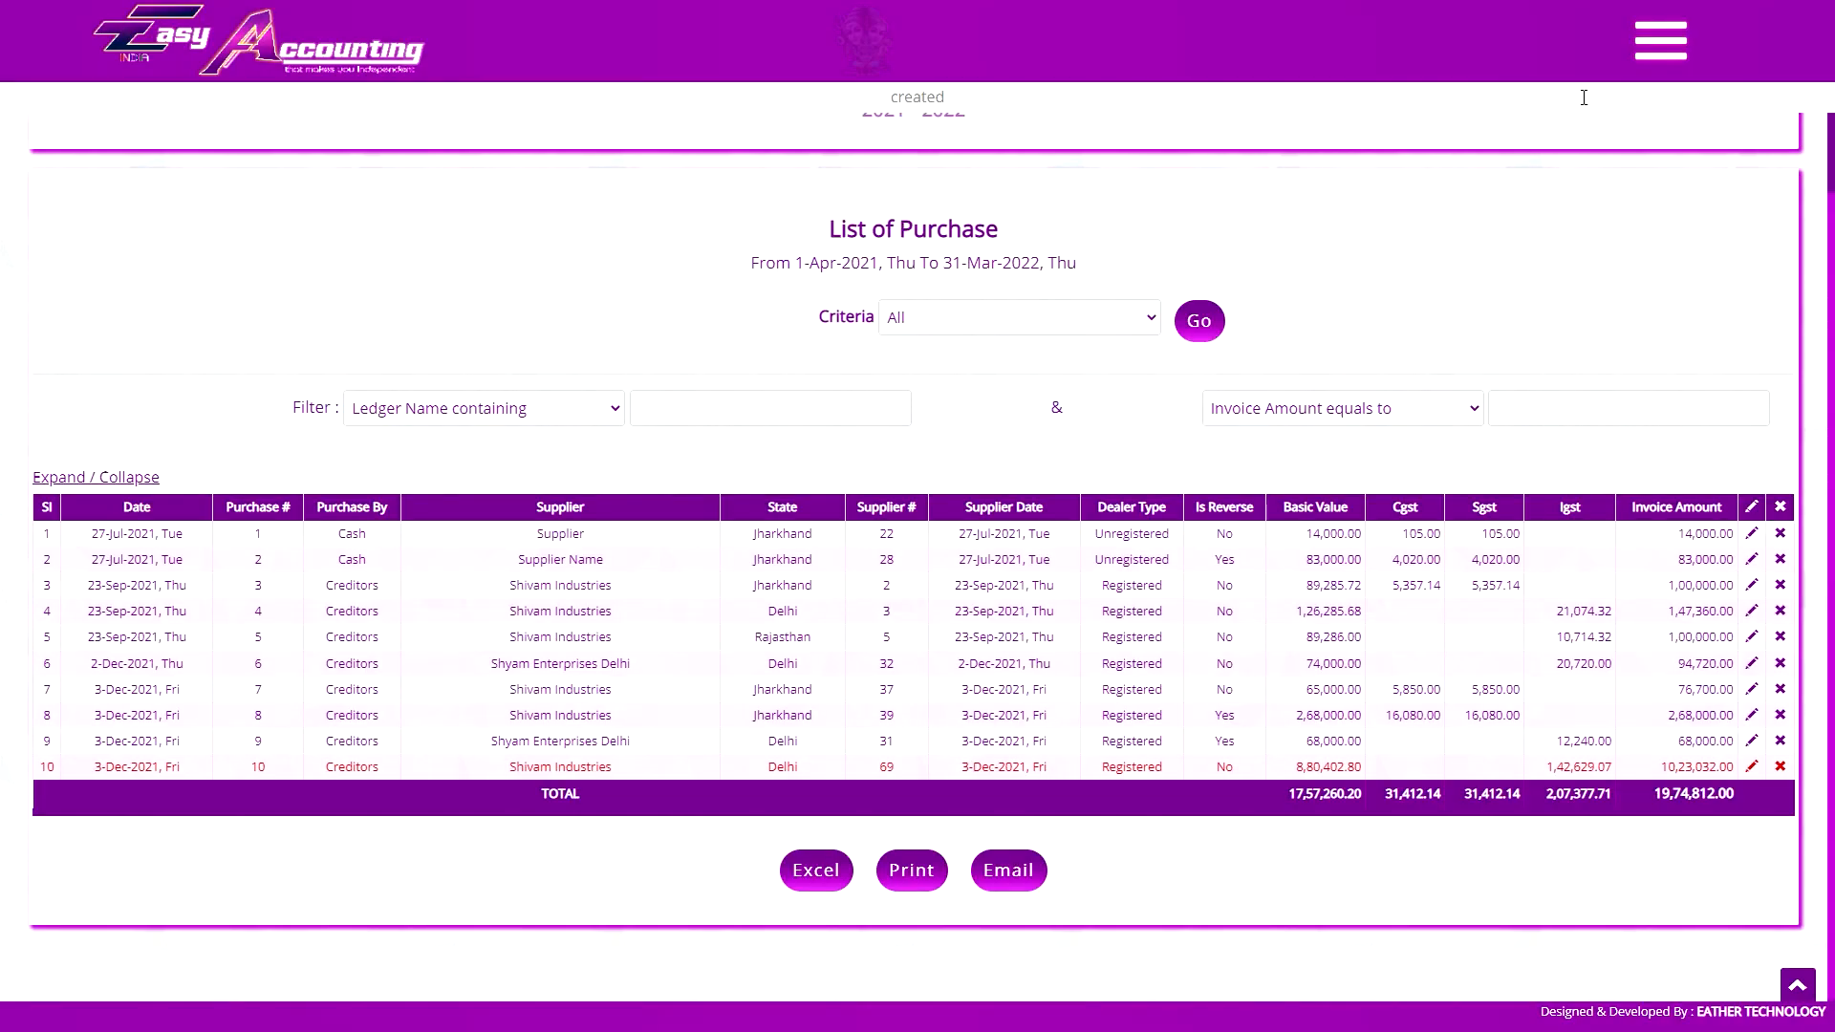
- Display the list of delivery challans and set its challan type filter to Pending
scroll(1127, 287, up, 1)
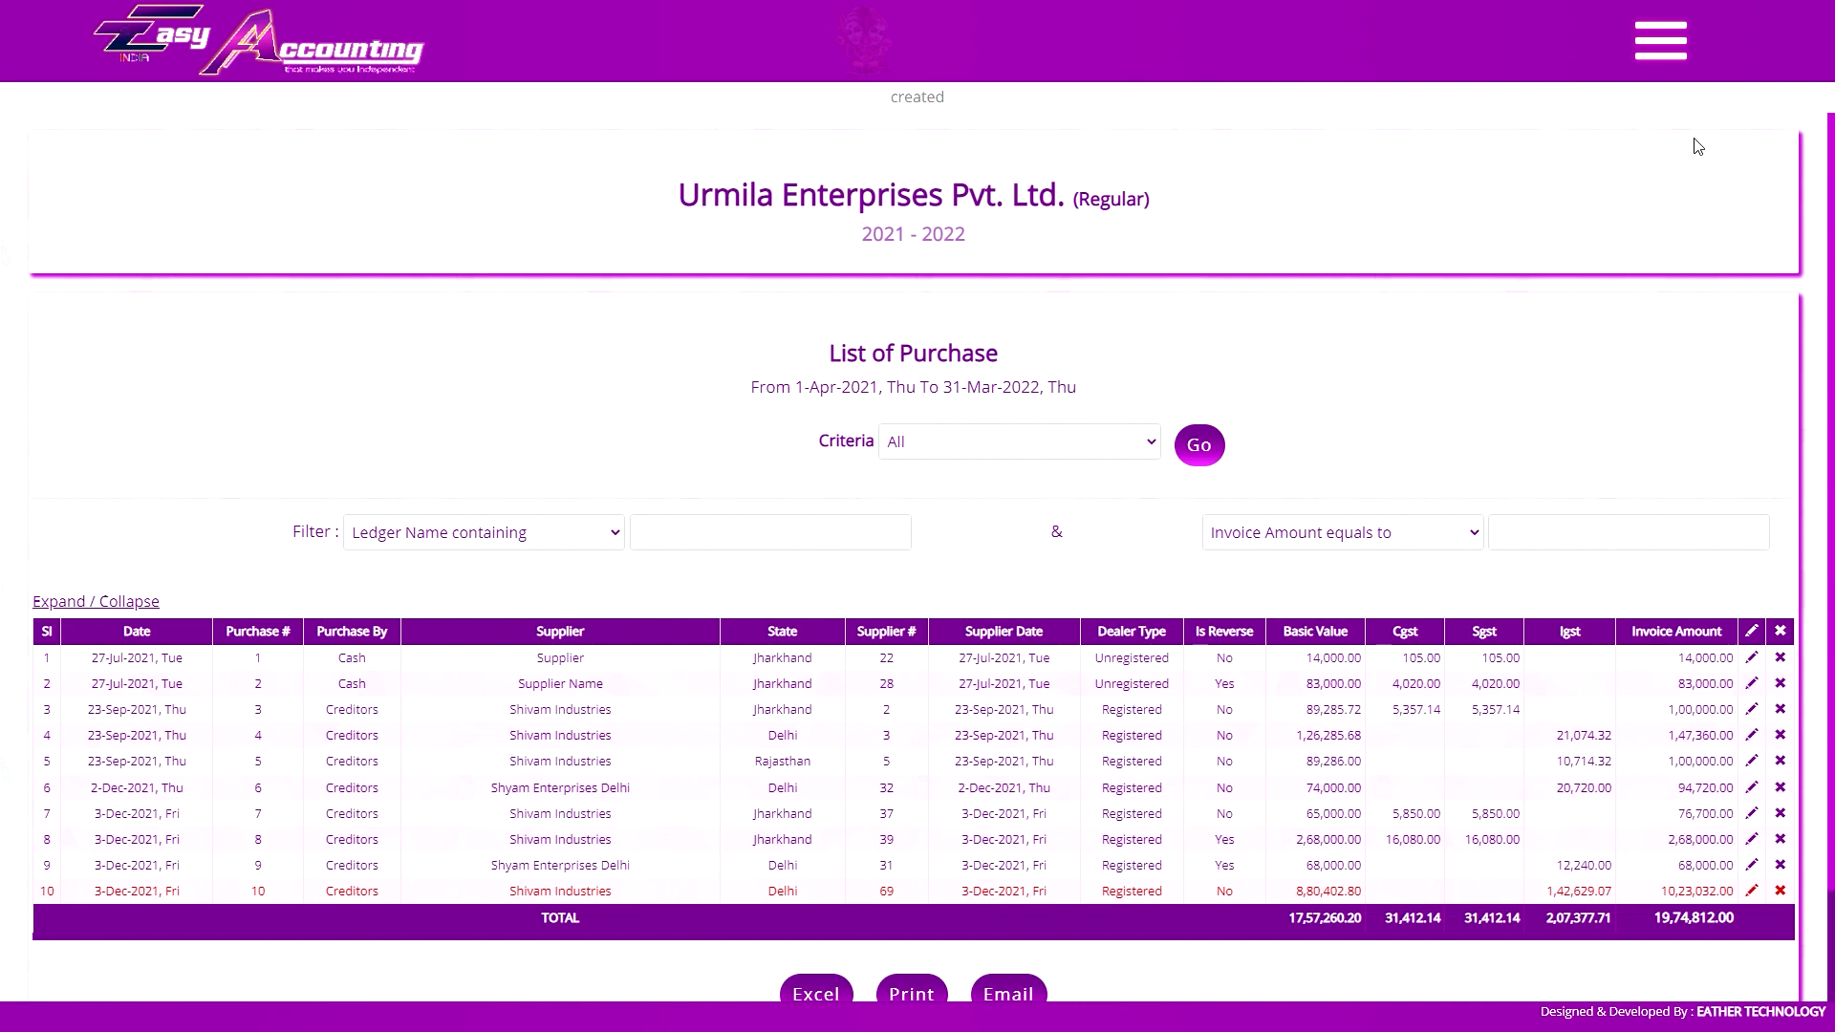
scroll(976, 554, down, 1)
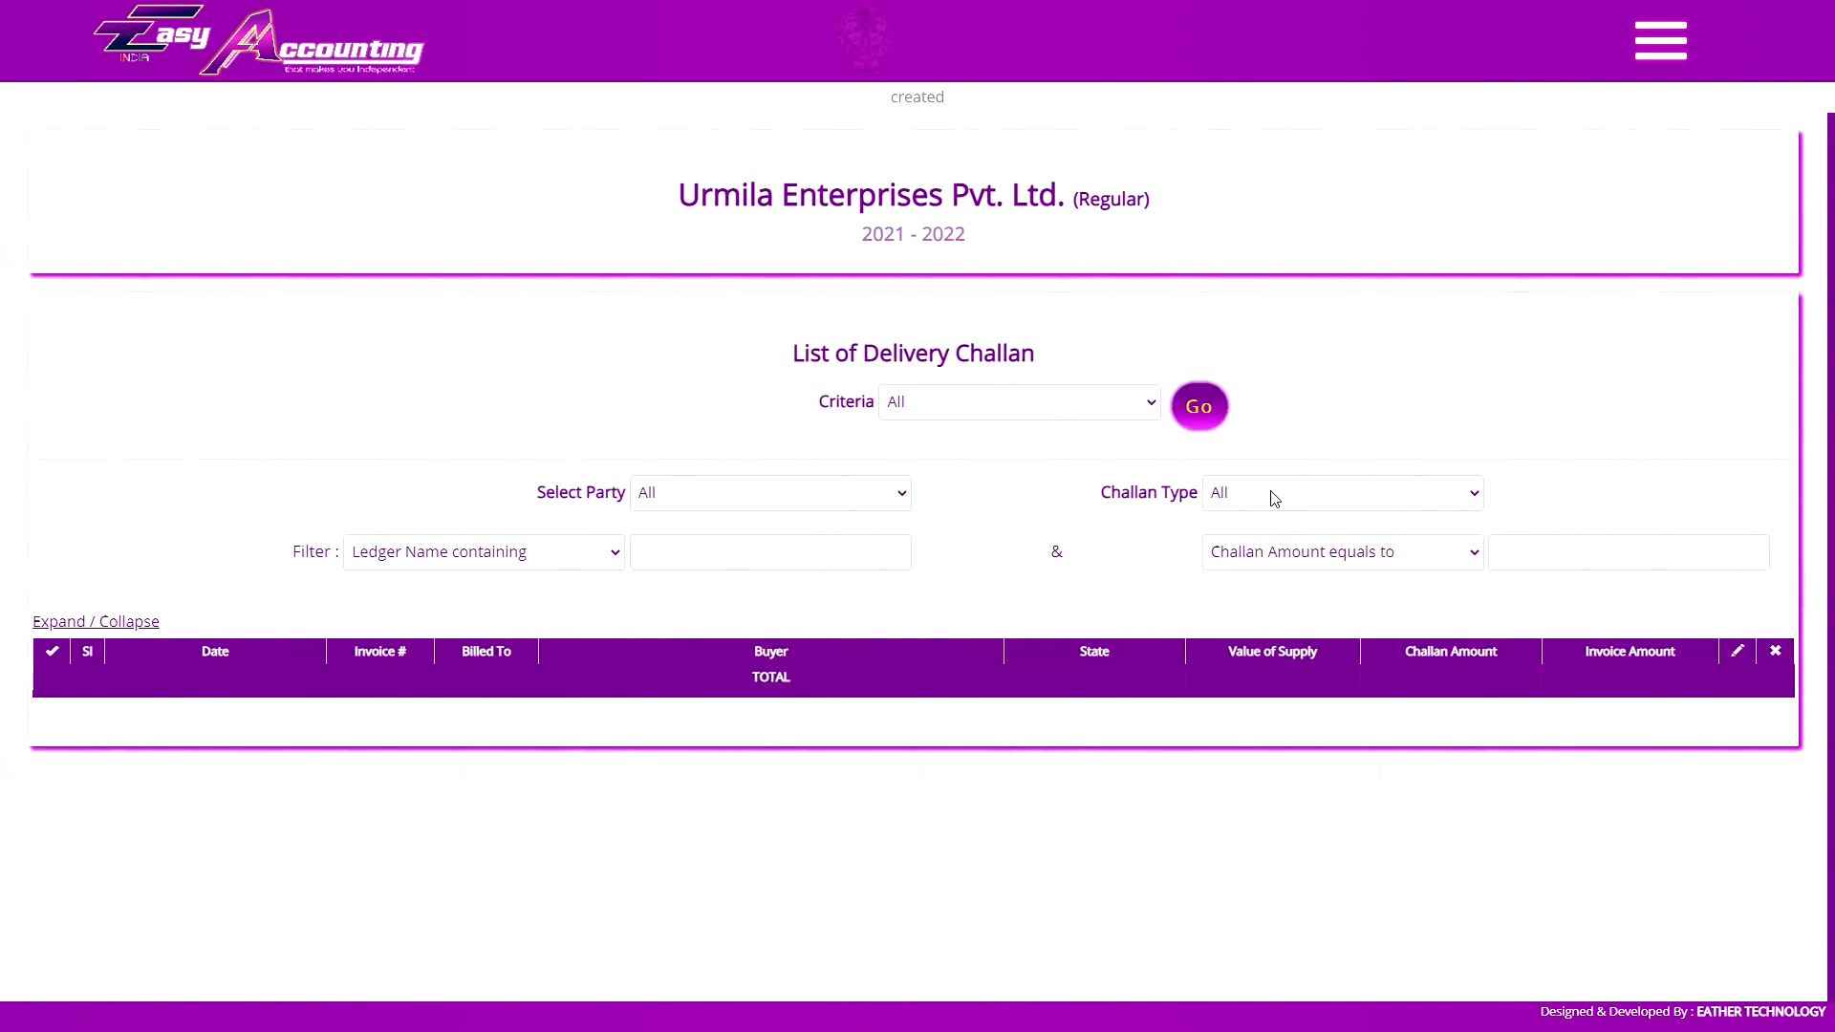
click(1275, 499)
click(1263, 543)
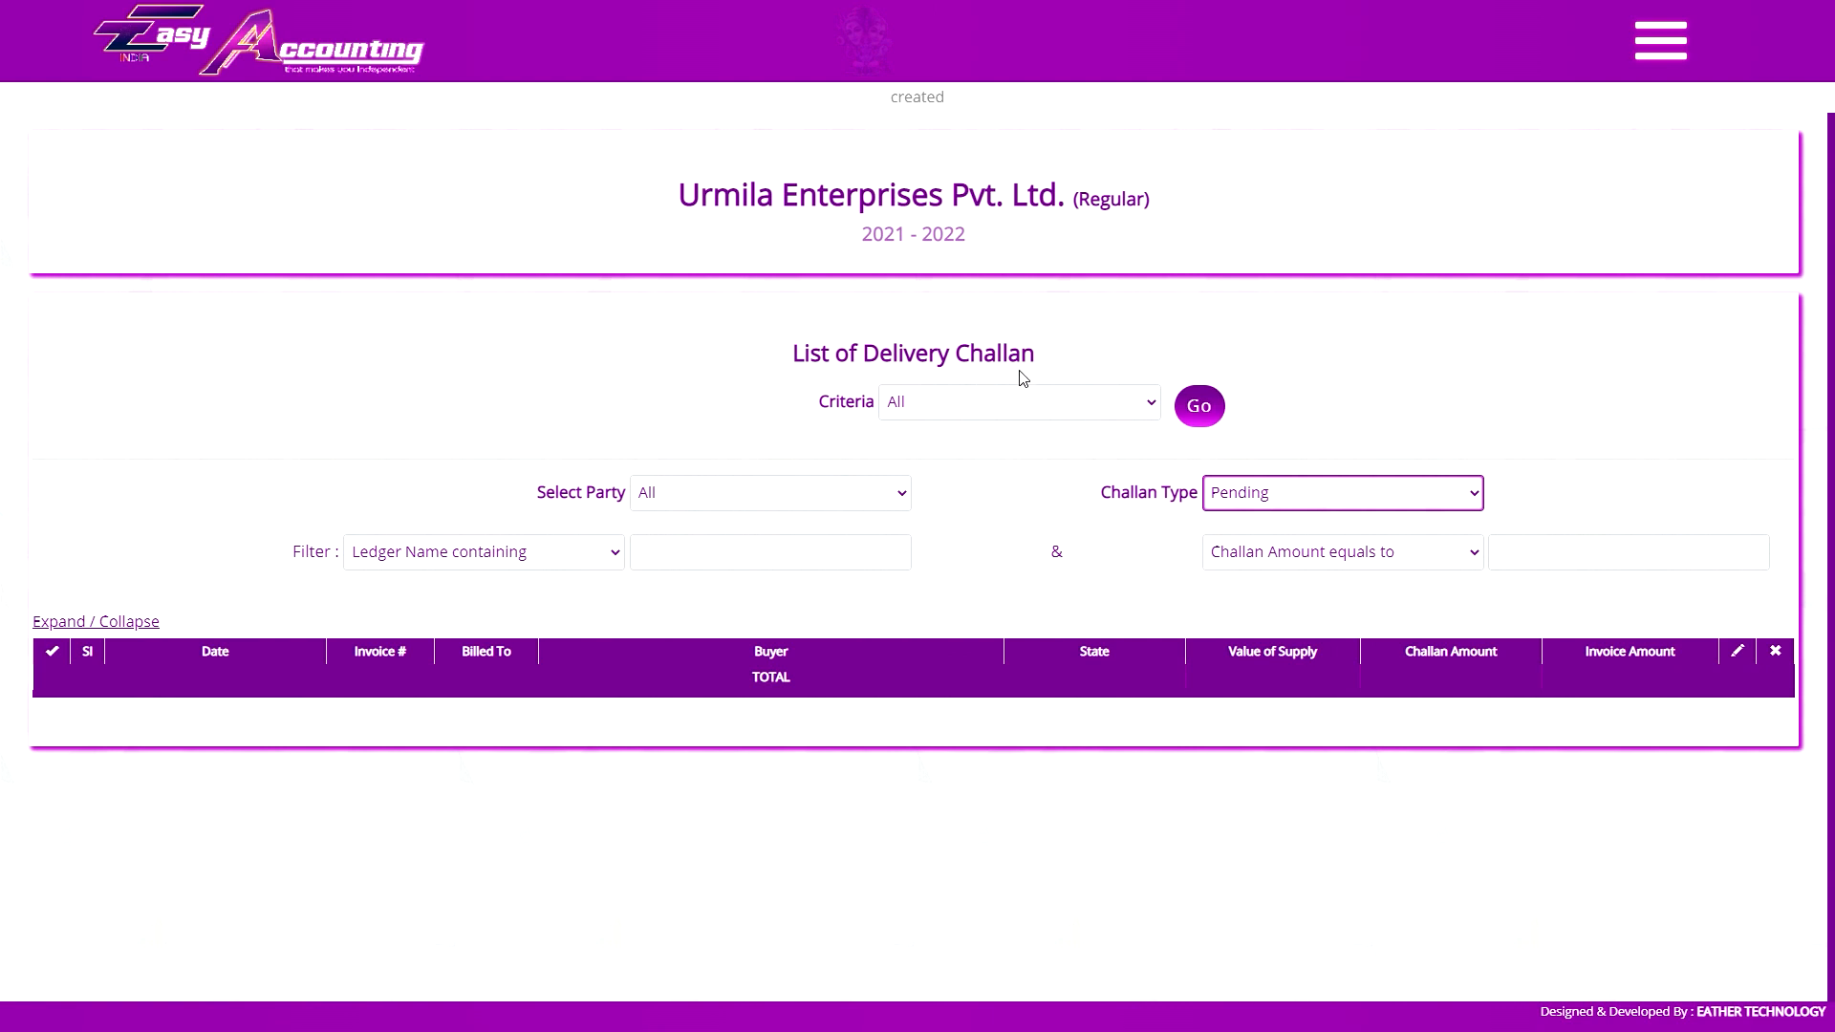
click(1307, 306)
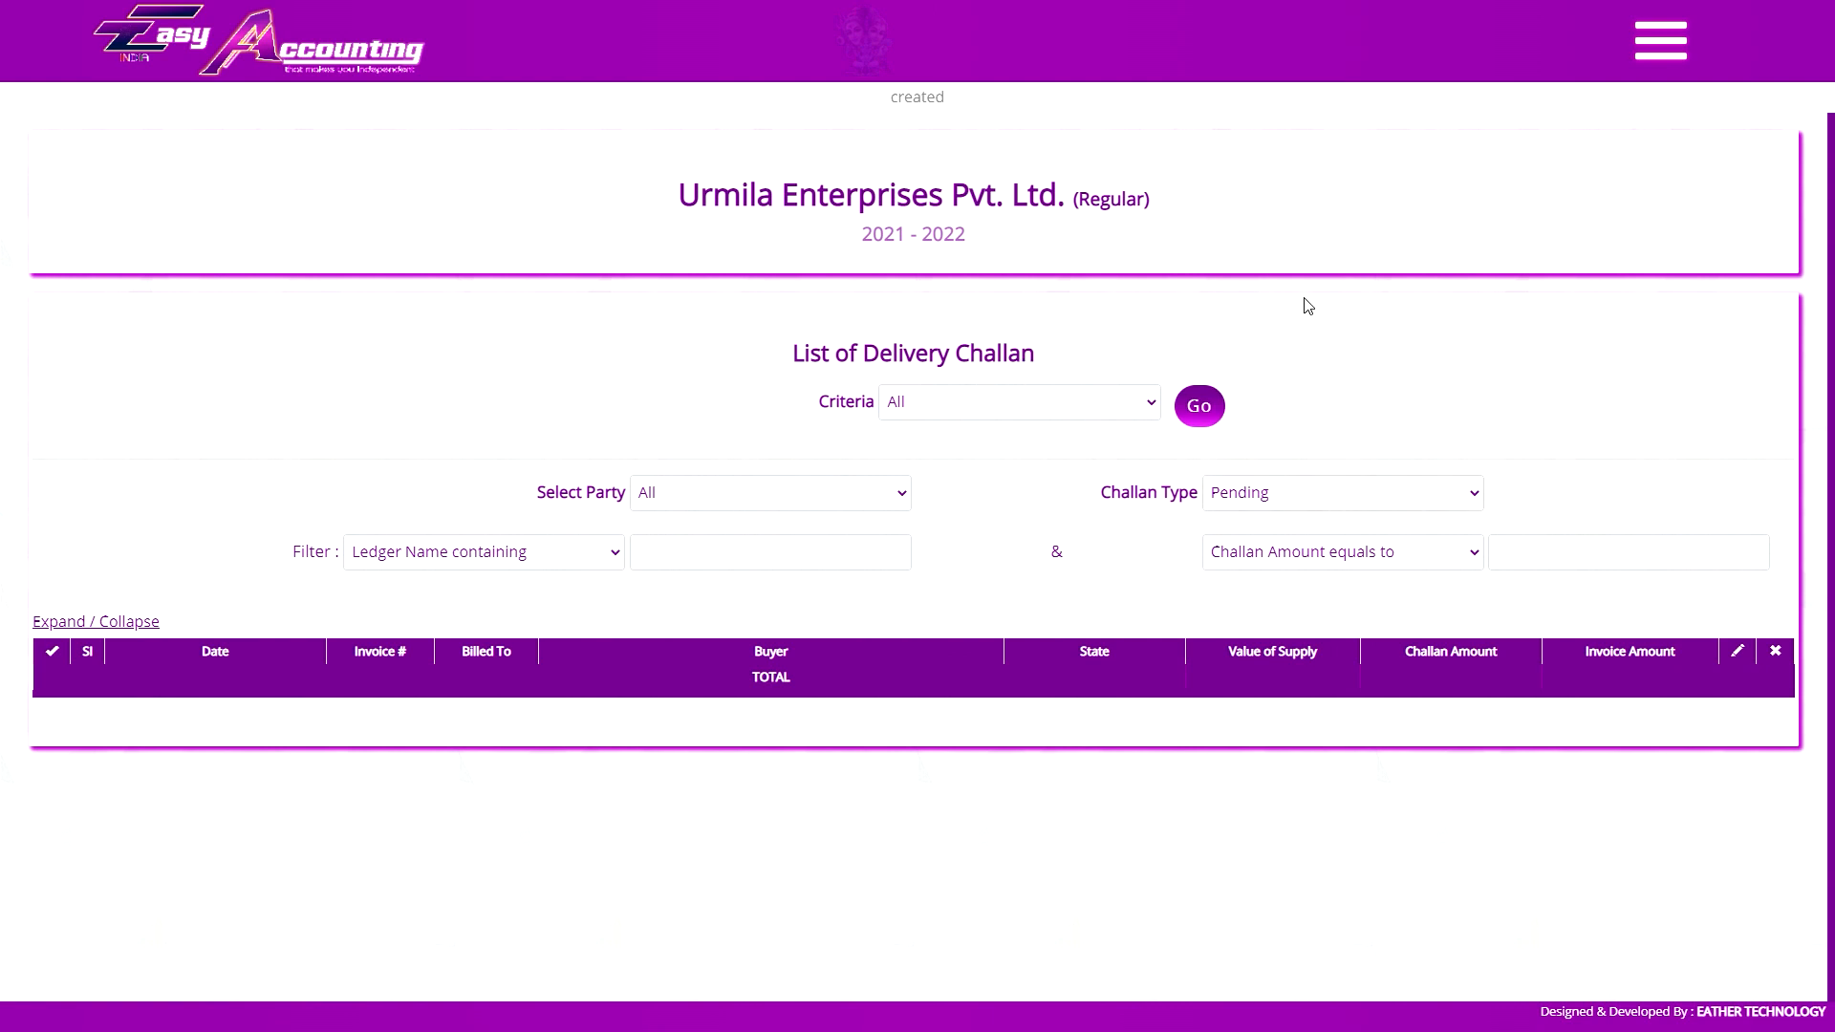